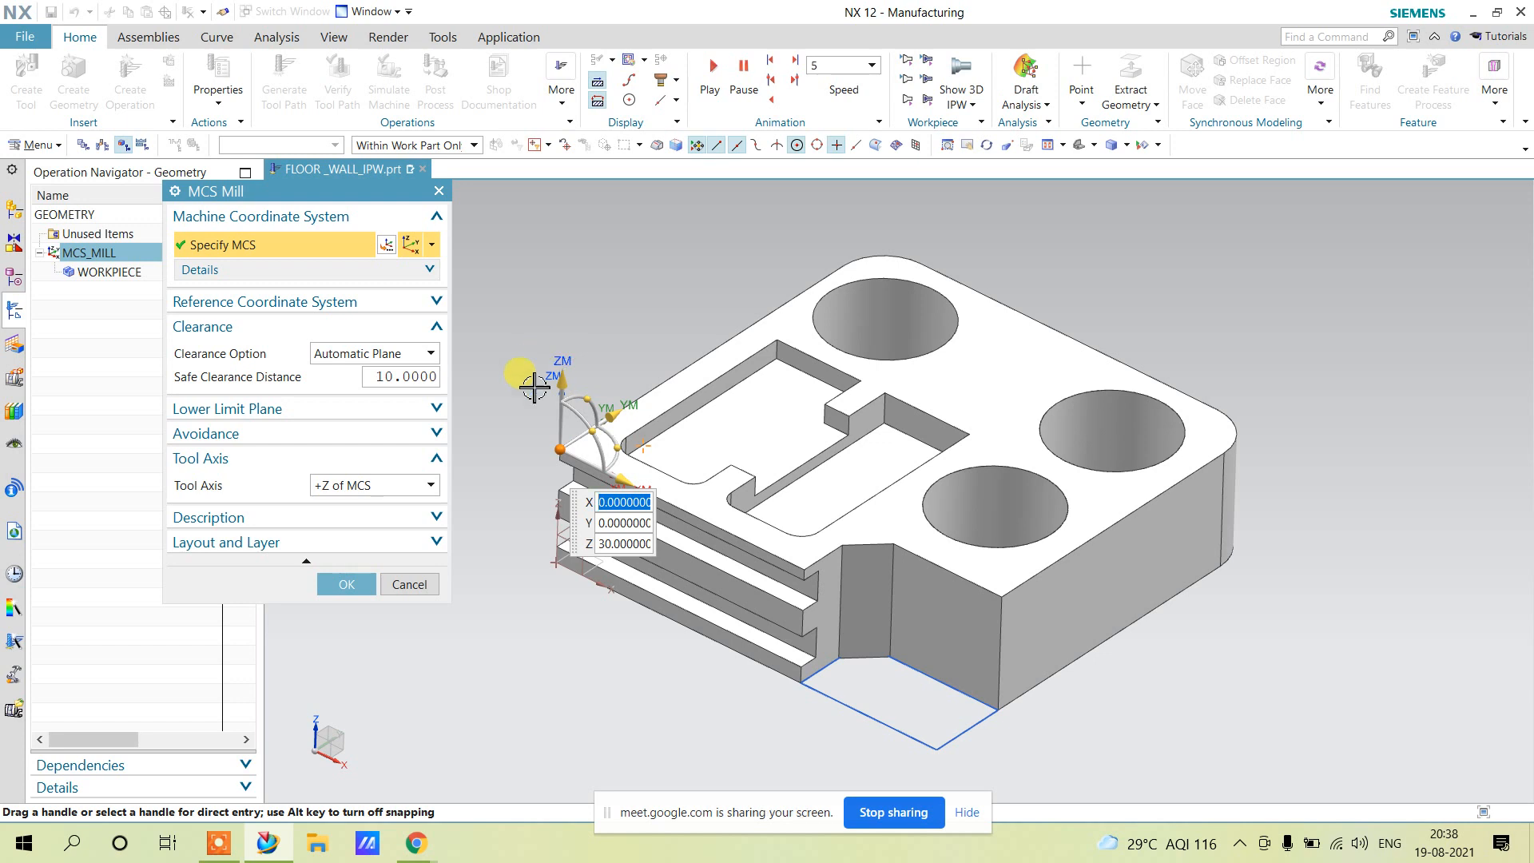
Redefine the WORKPIECE part geometry by removing the existing set and selecting the solid body.
left_click(409, 584)
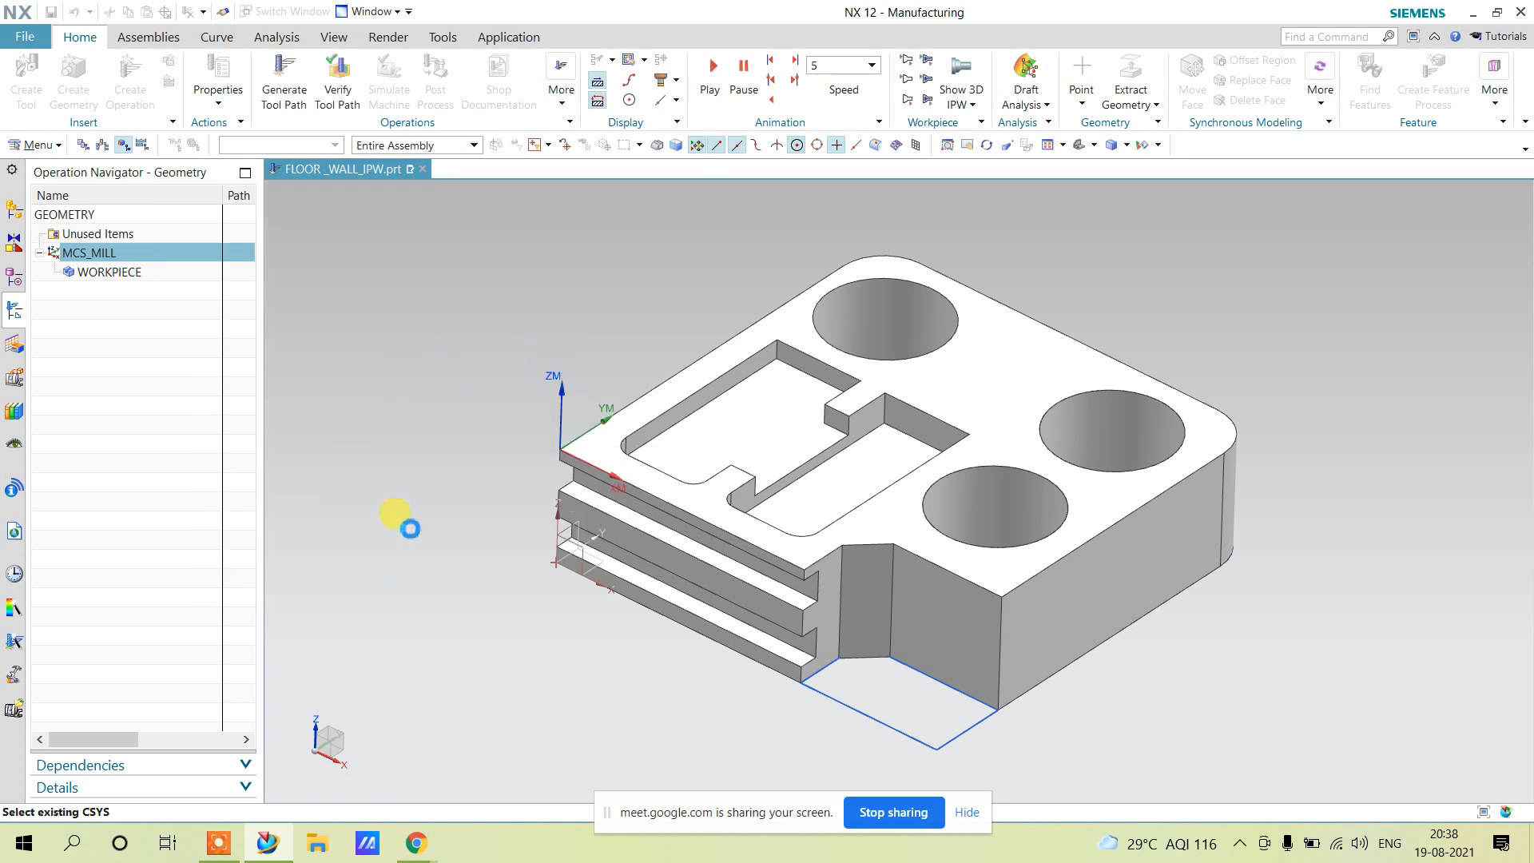
double_click(162, 276)
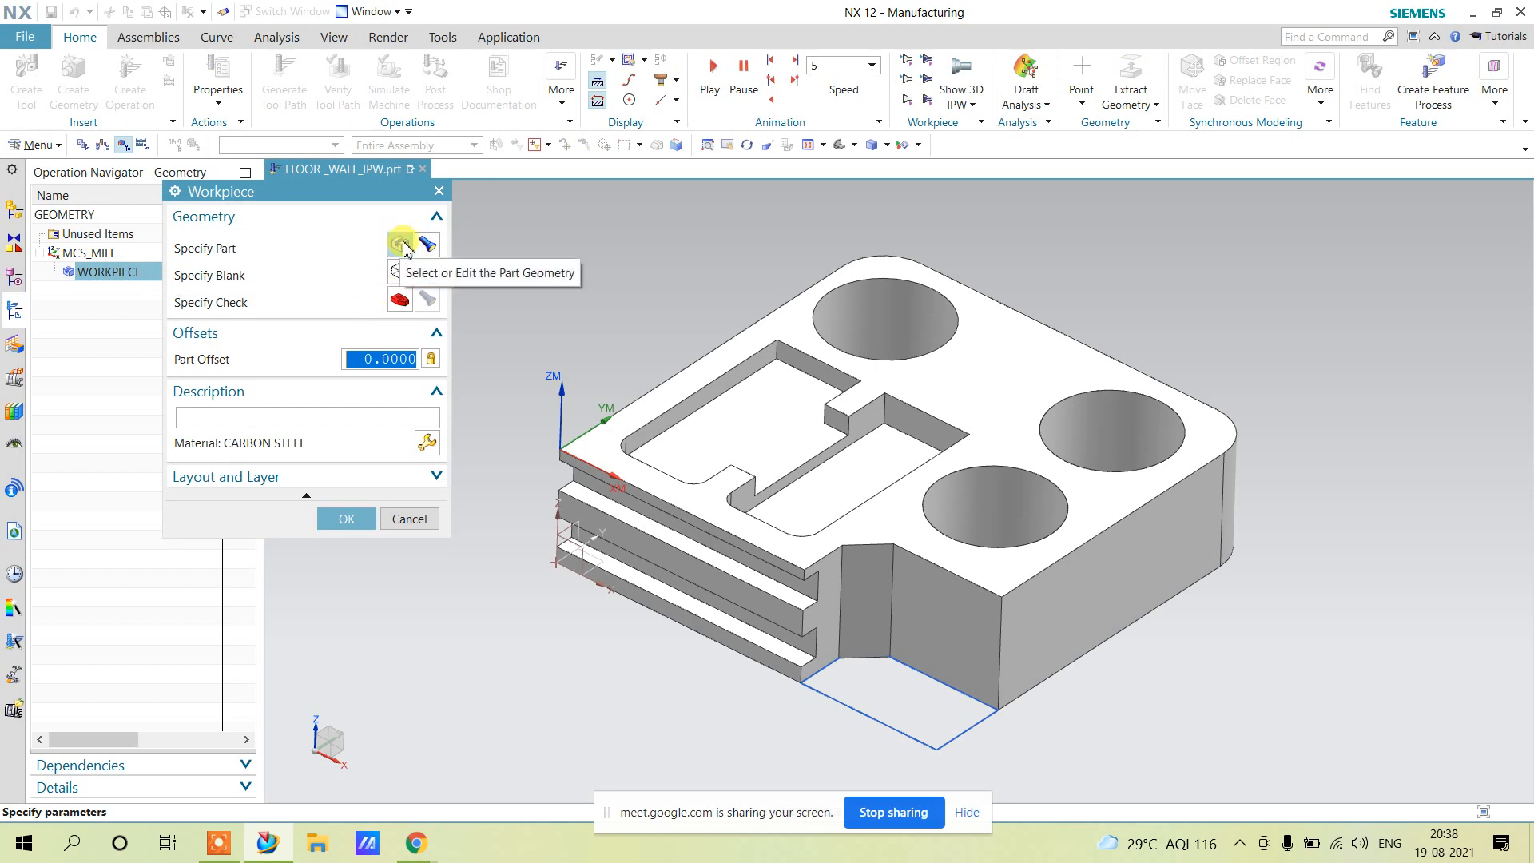
left_click(401, 245)
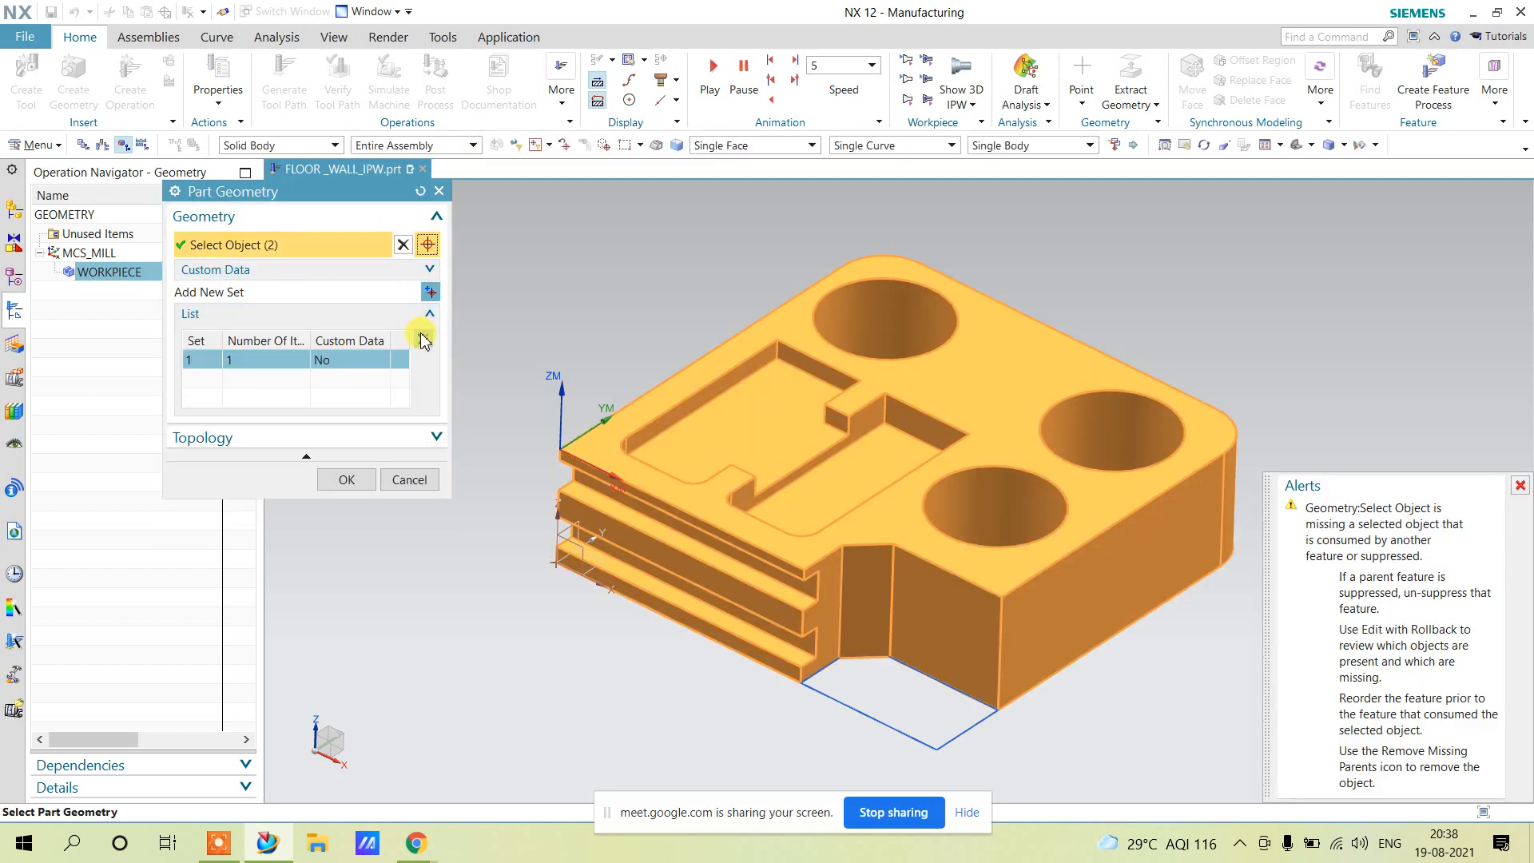
left_click(424, 339)
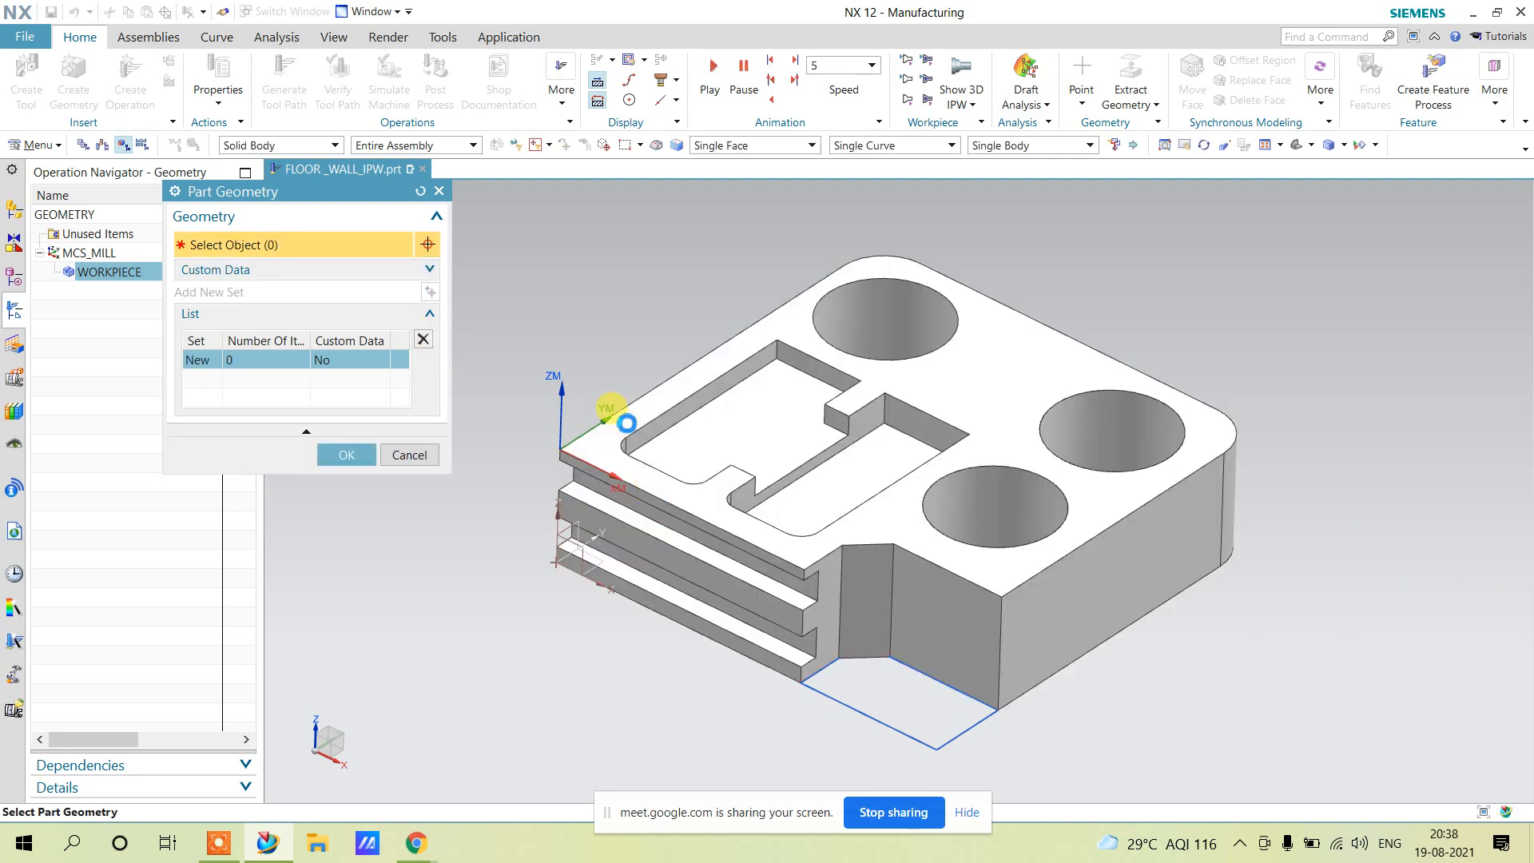
left_click(612, 408)
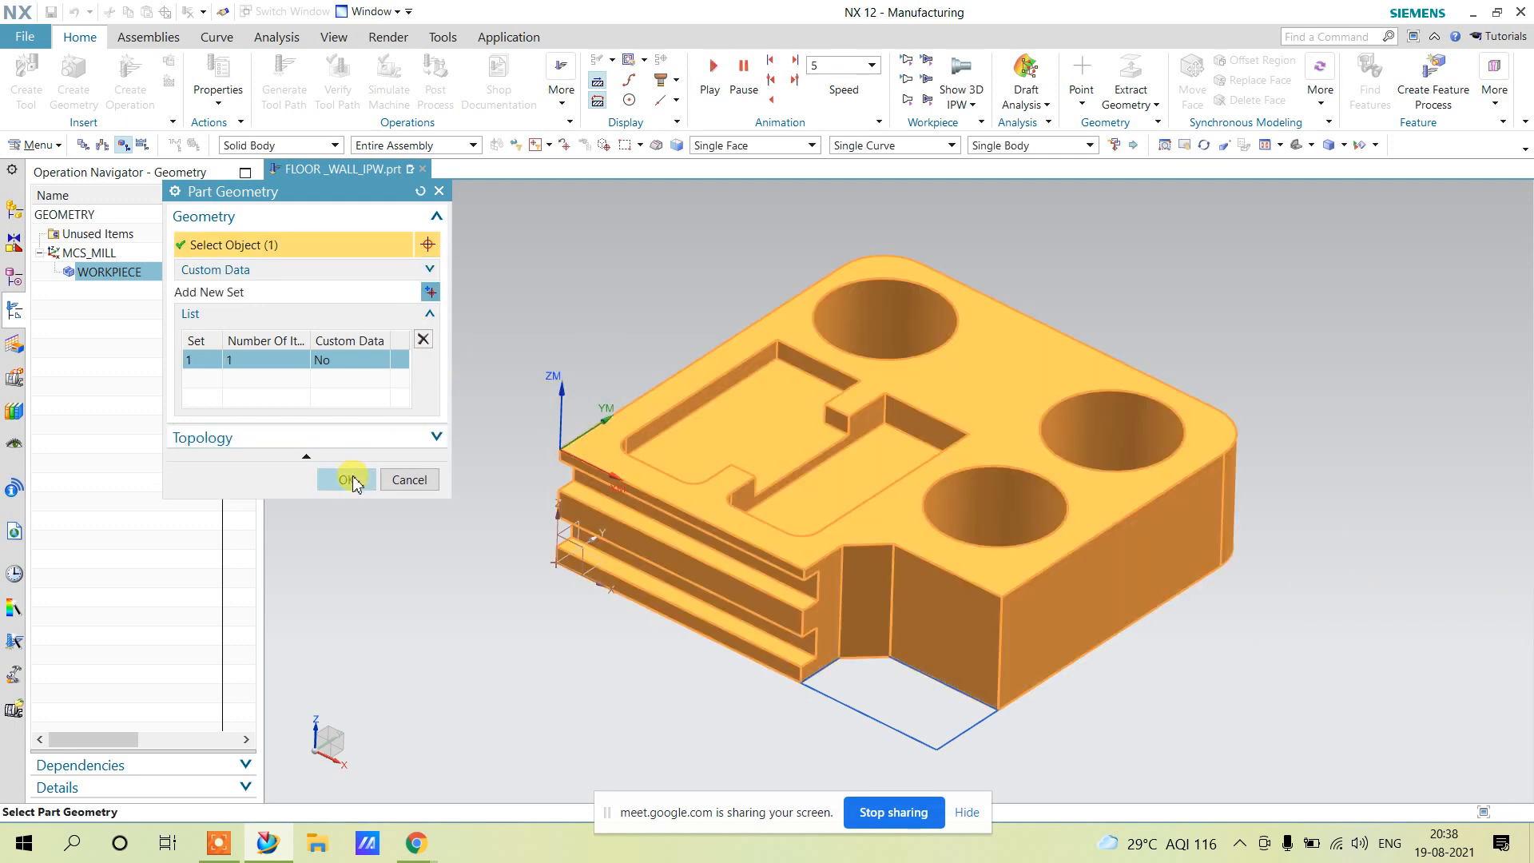
left_click(353, 480)
Define the WORKPIECE blank as a Bounding Block and accept the workpiece settings.
left_click(427, 272)
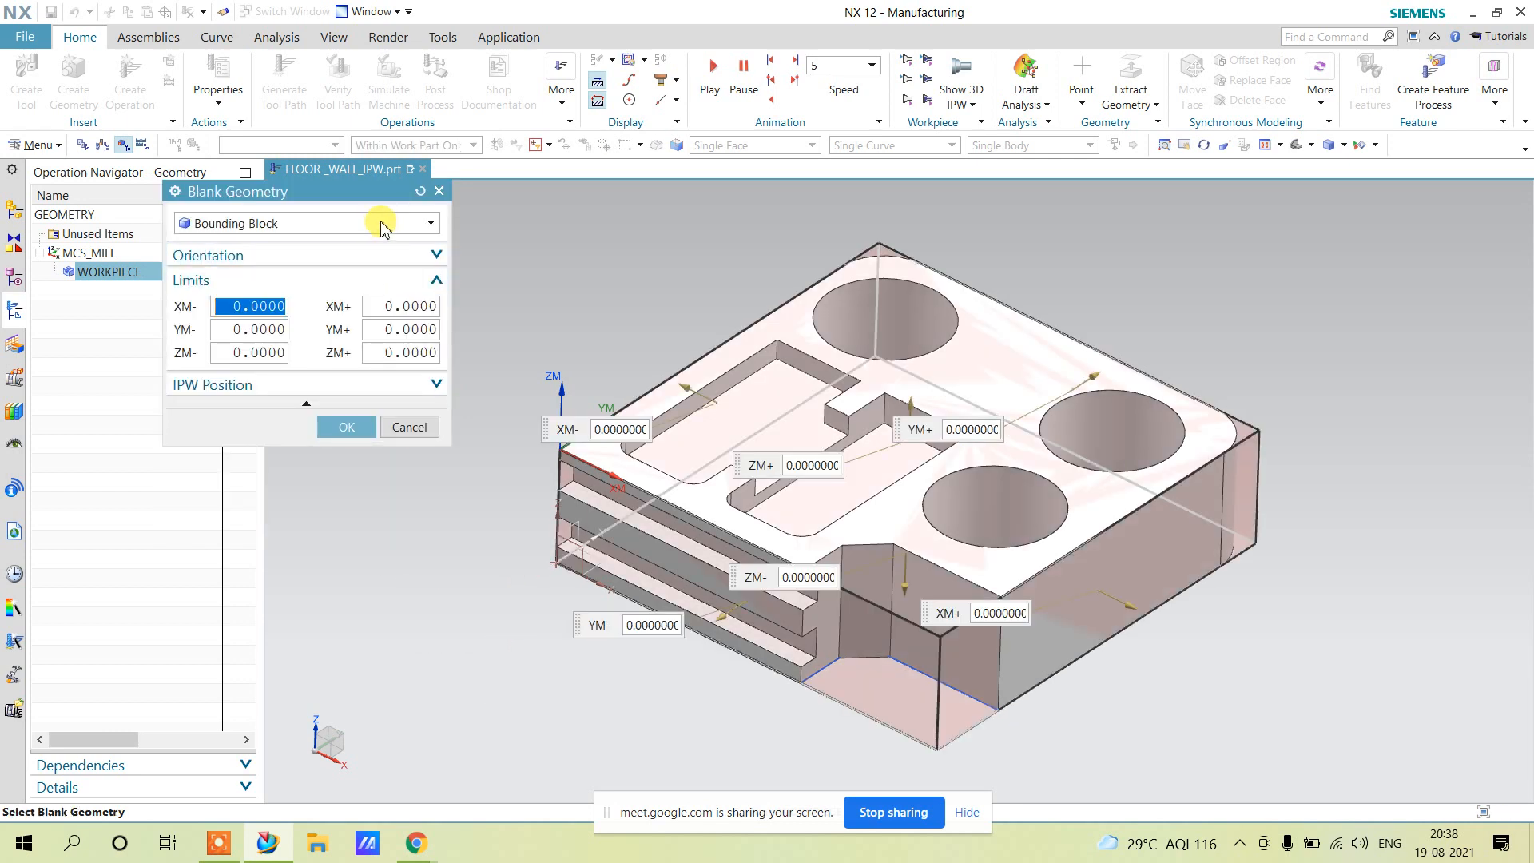
left_click(380, 223)
left_click(331, 244)
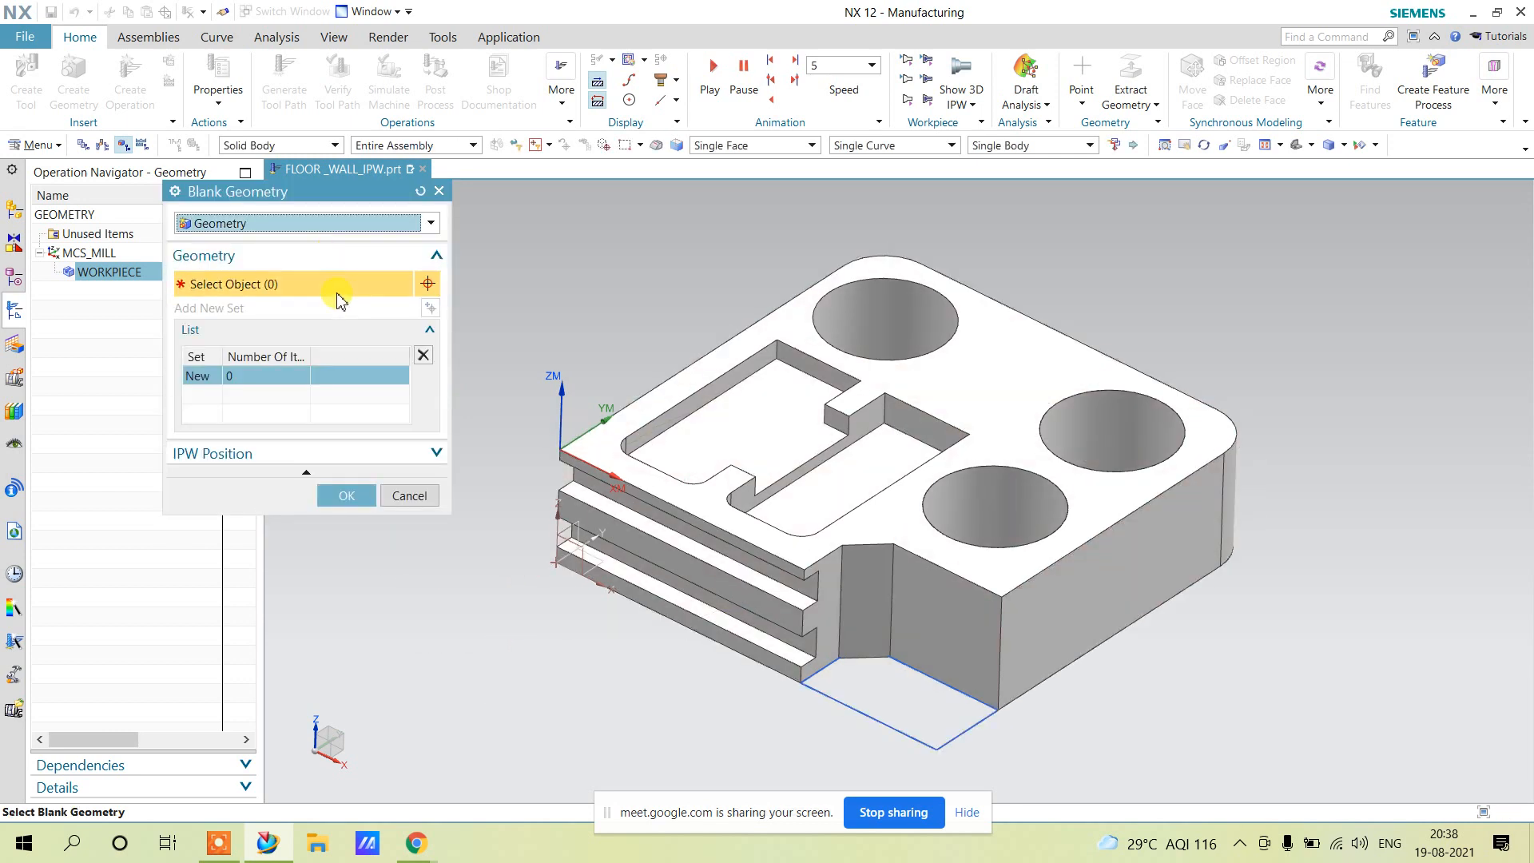
left_click(380, 223)
left_click(300, 274)
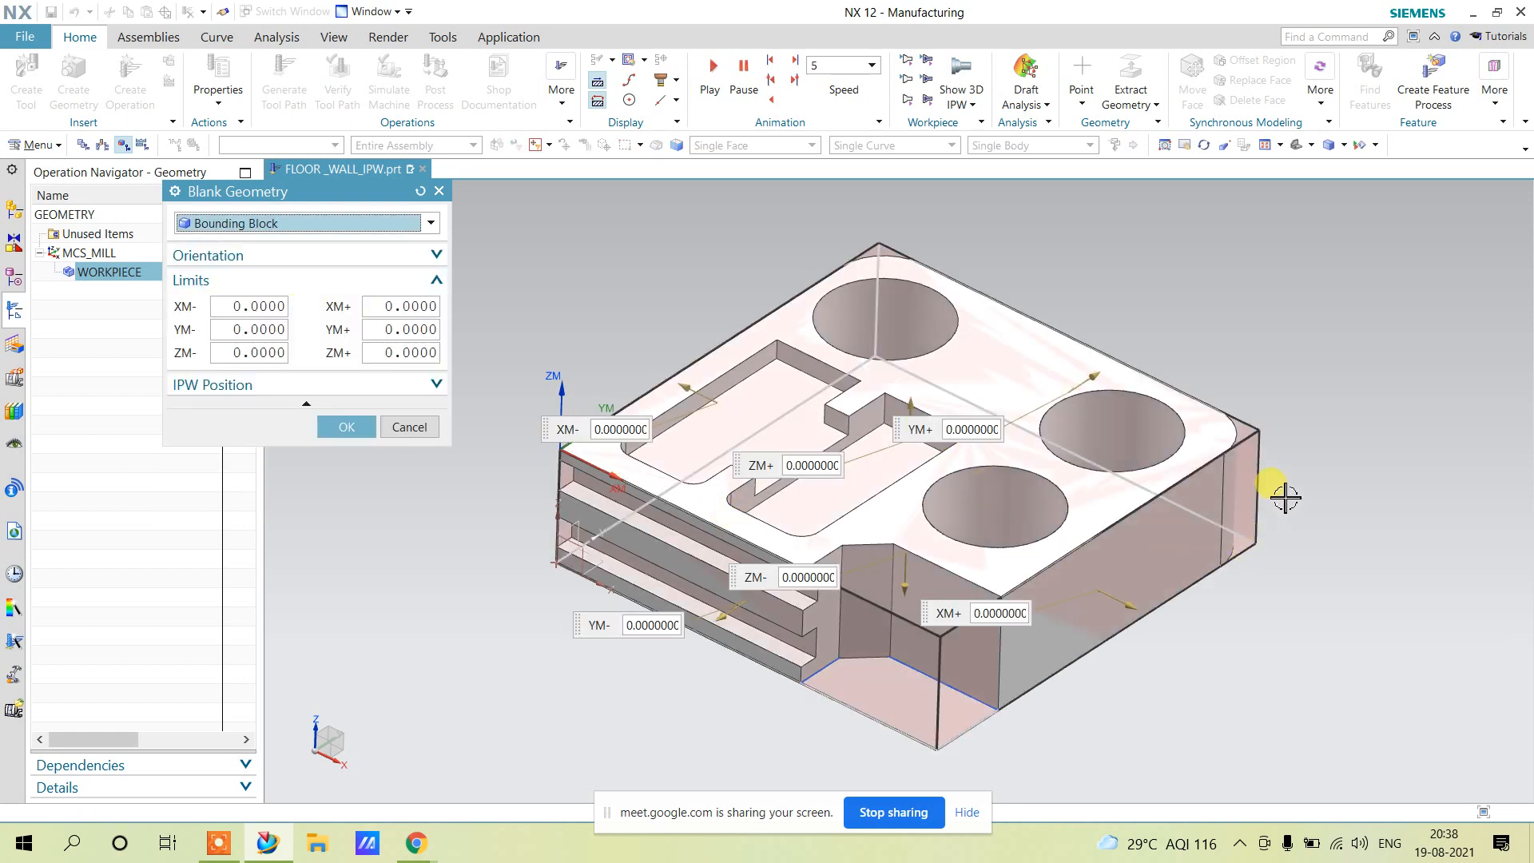
left_click(349, 428)
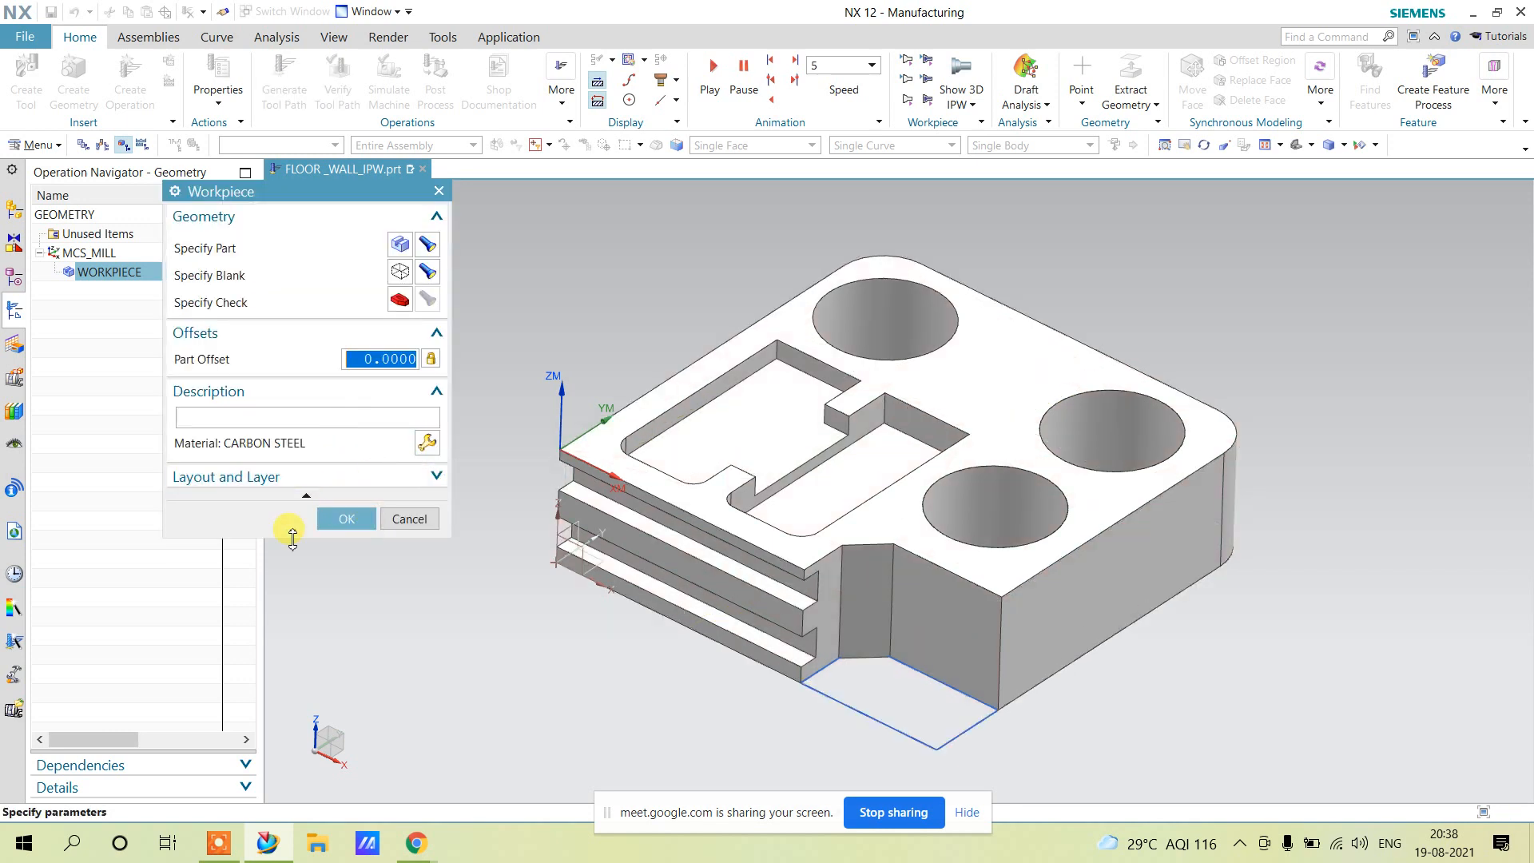
left_click(342, 525)
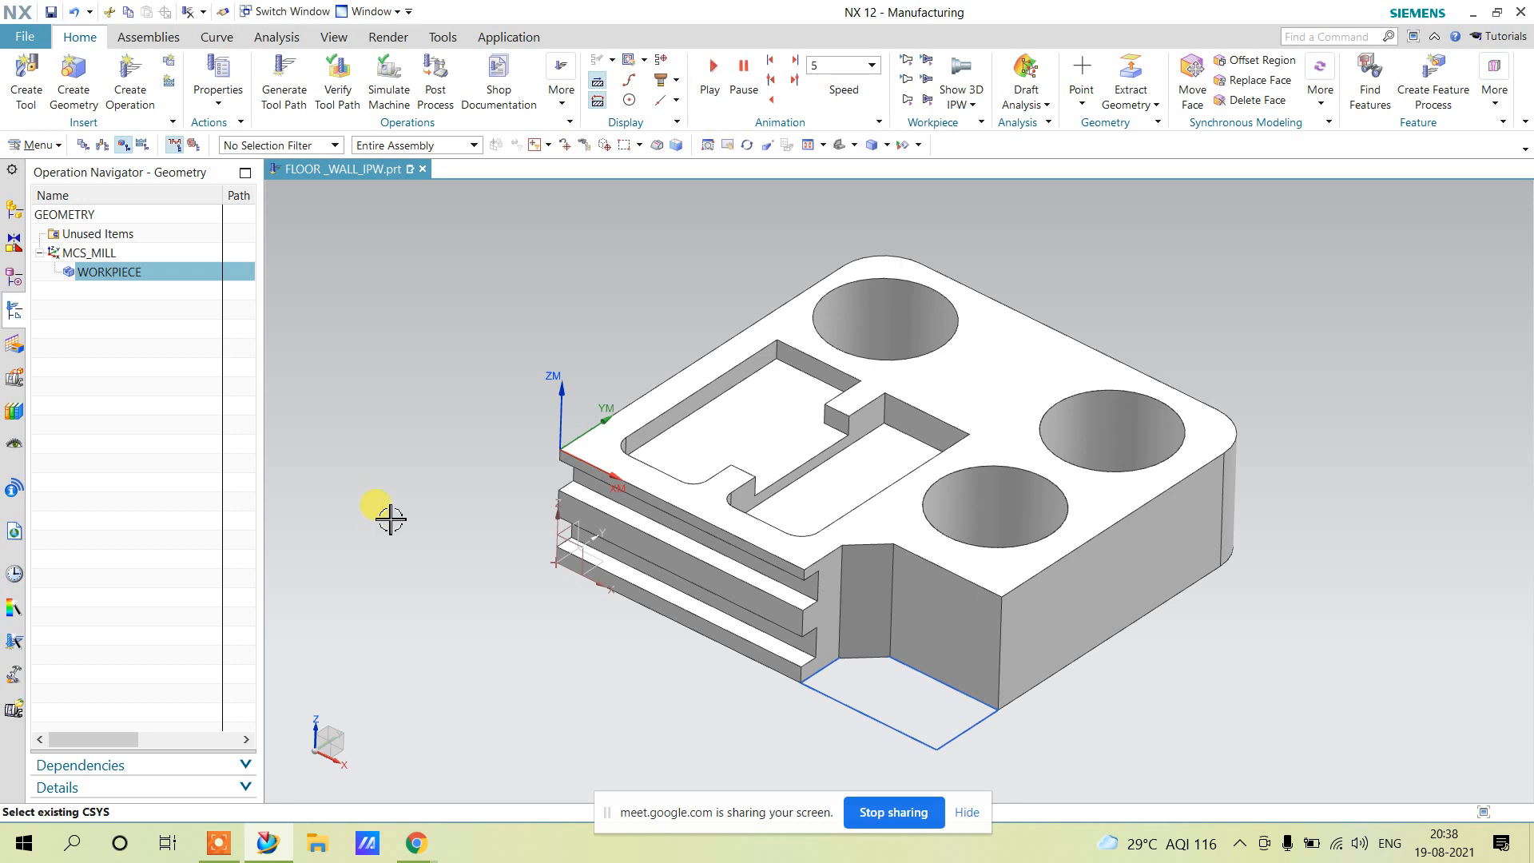
Switch to the Modeling application and start an Extrude with the curve rule set to Connected Curves, facing the part's underside.
left_click(512, 38)
left_click(33, 72)
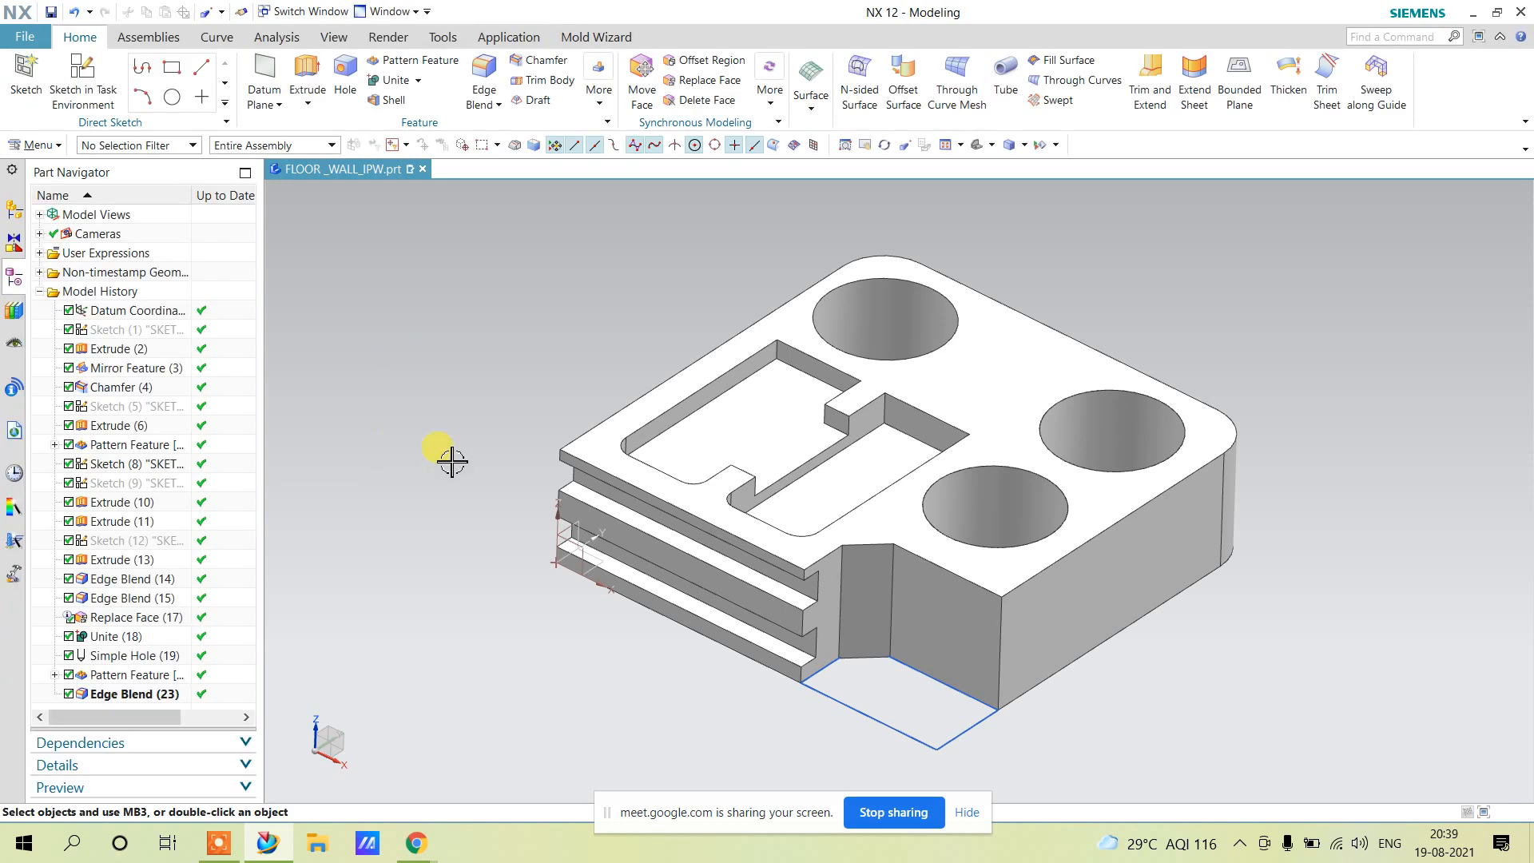
middle_click_drag(453, 462, 510, 328)
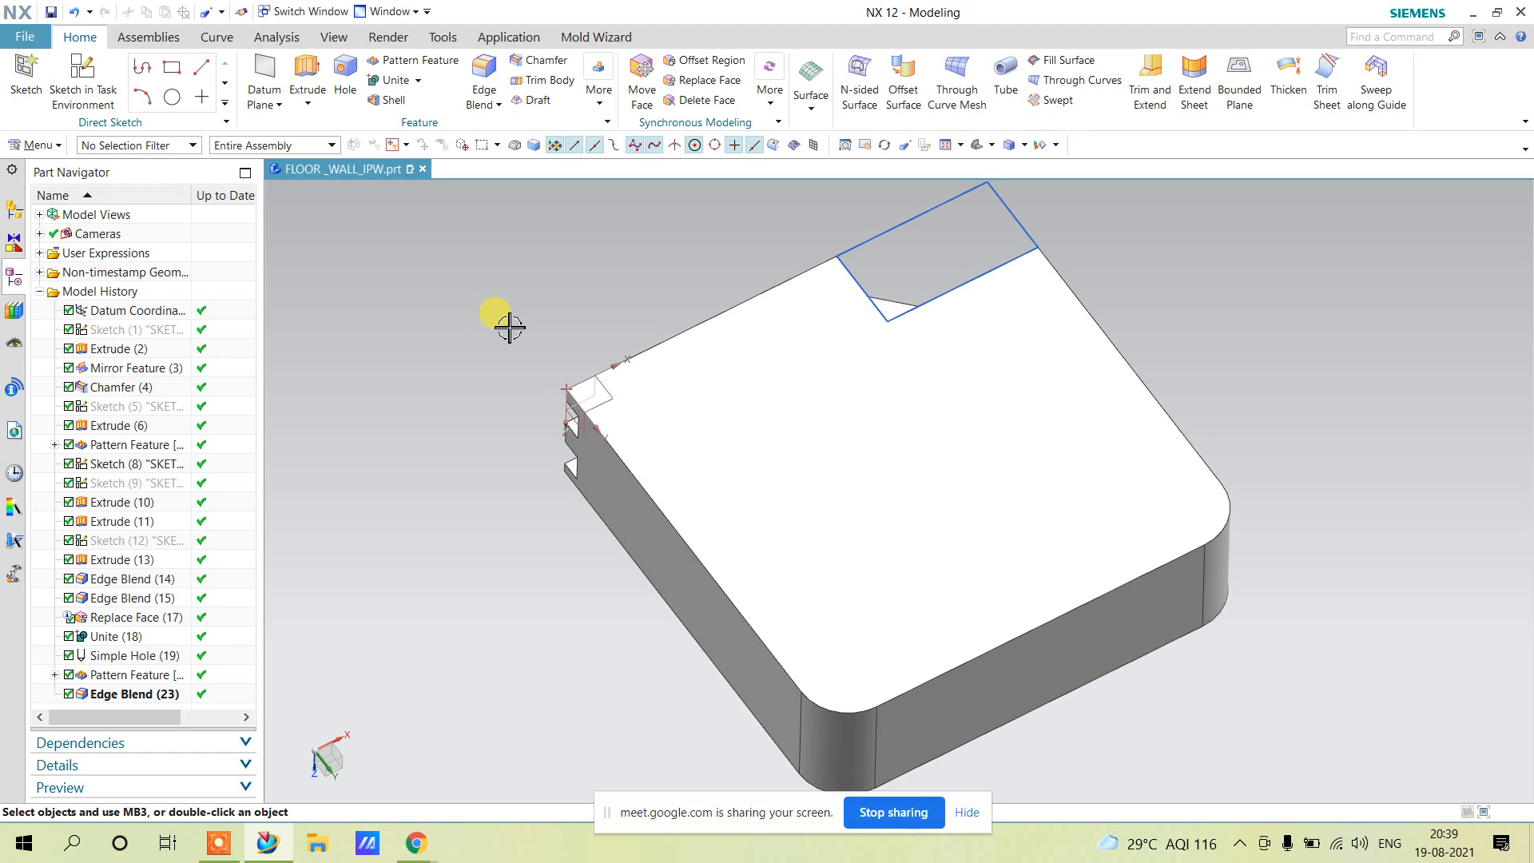
left_click(307, 76)
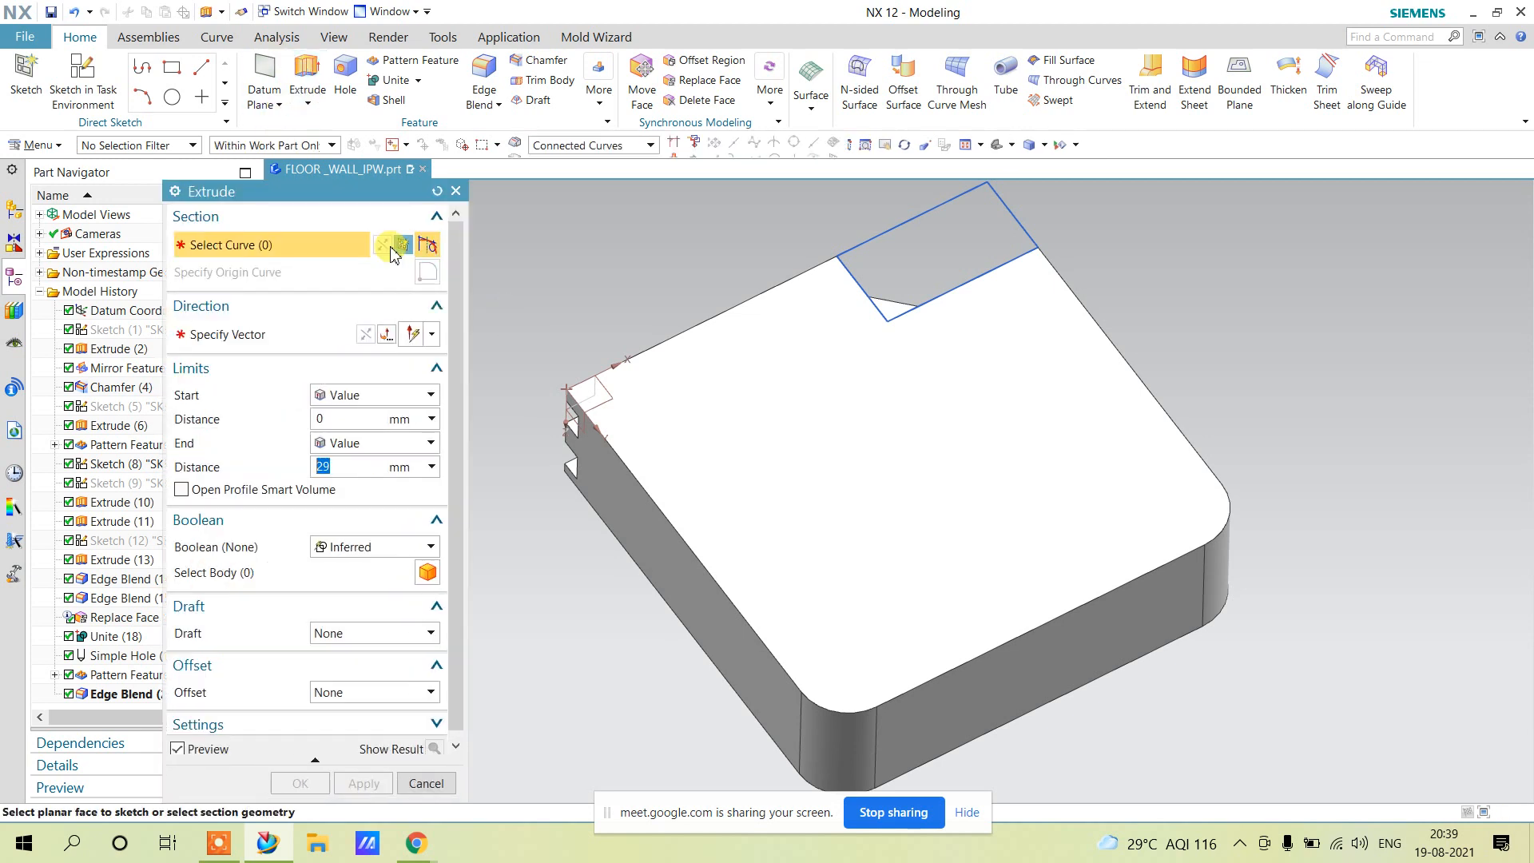
left_click(599, 145)
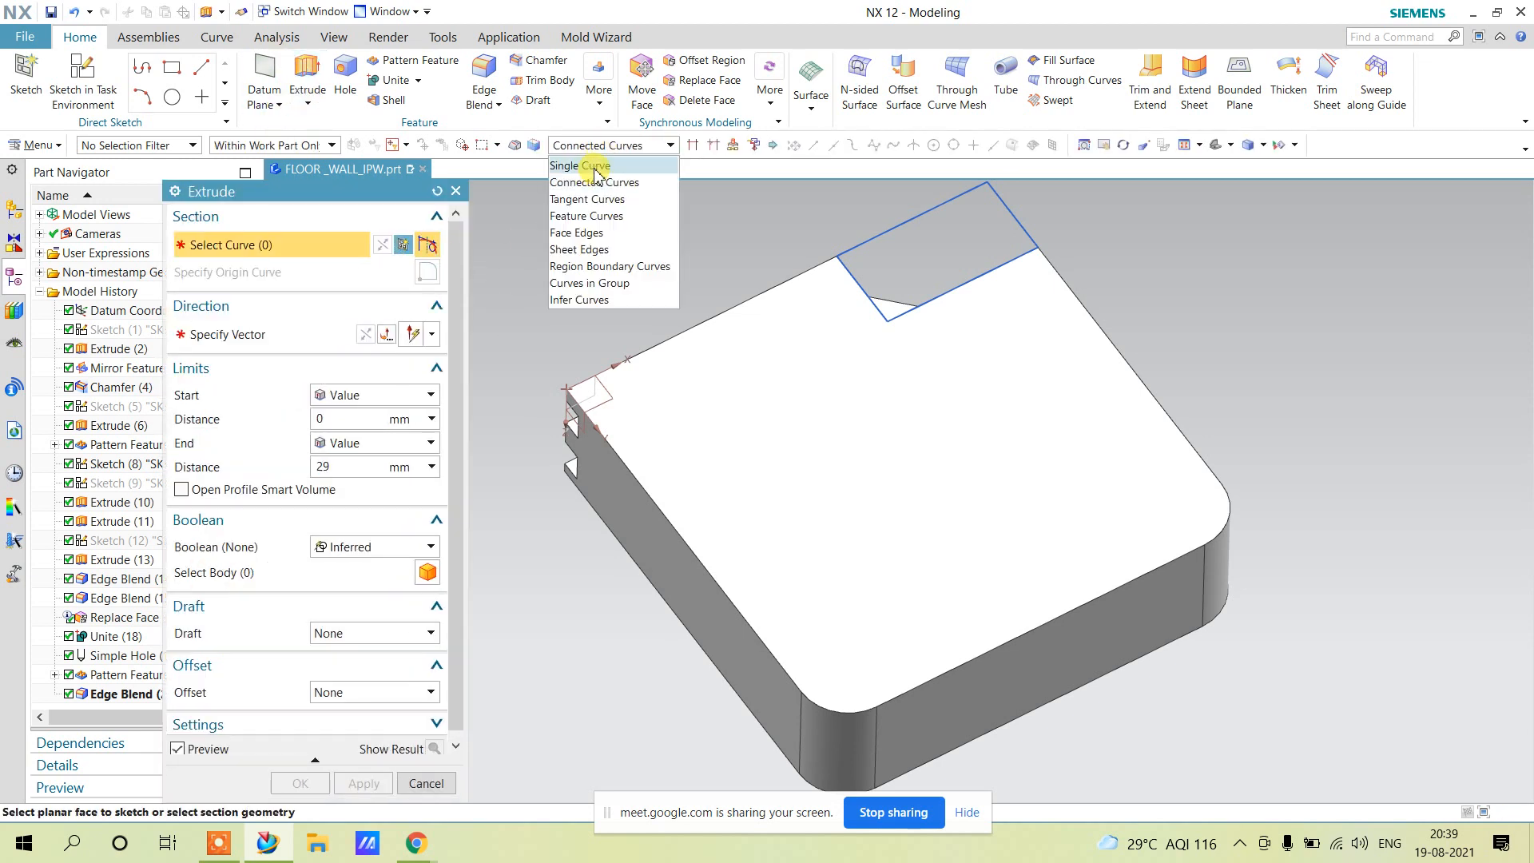
left_click(594, 182)
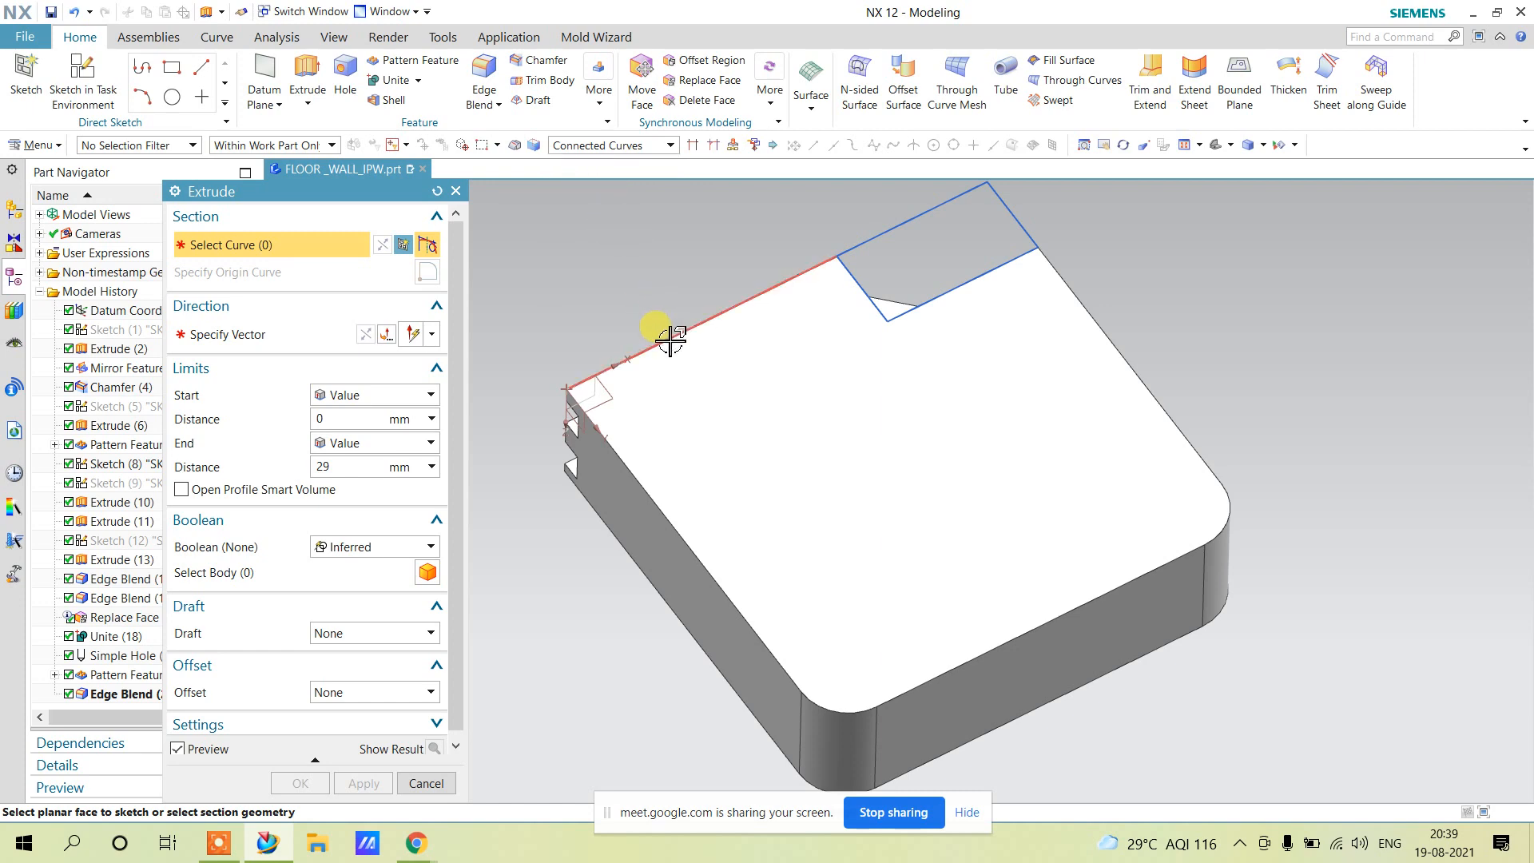
Select the outer edges of the underside and the sketch lines around the missing corner as the closed extrude section.
left_click(667, 338)
left_click(721, 587)
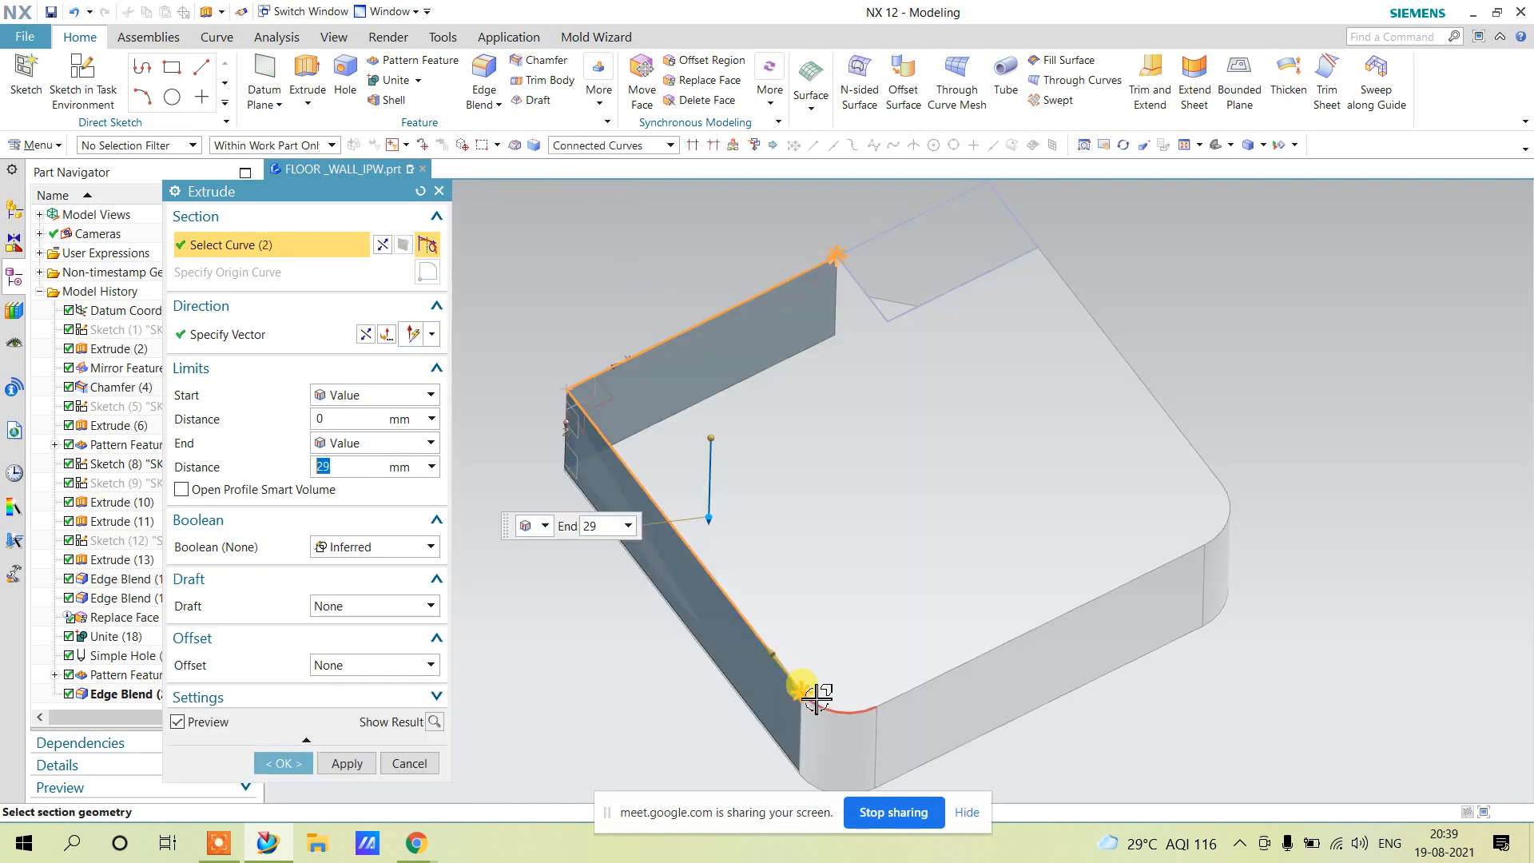
left_click(926, 709)
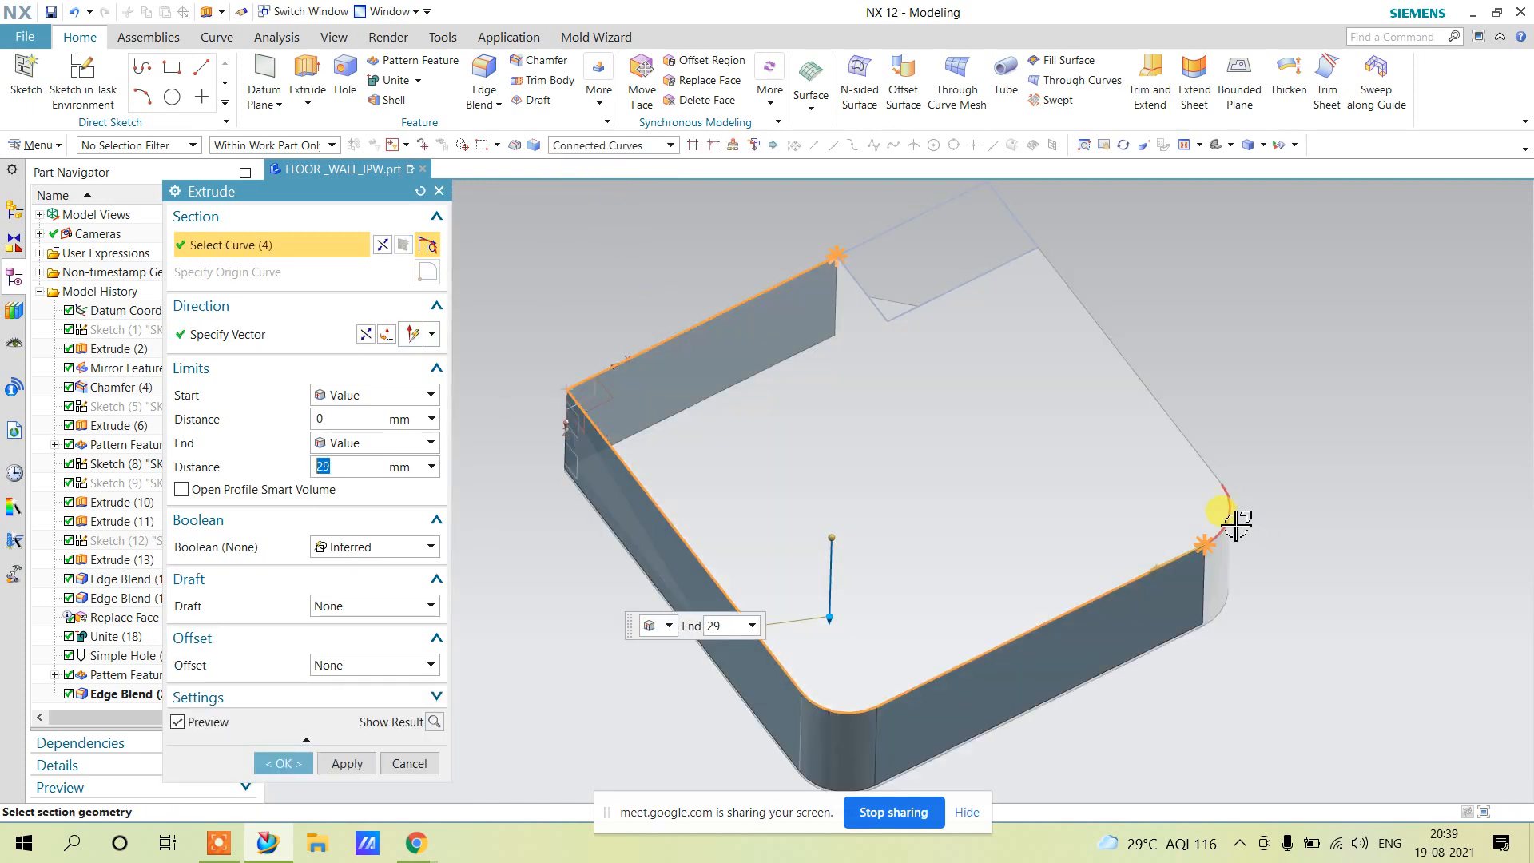
left_click(1227, 513)
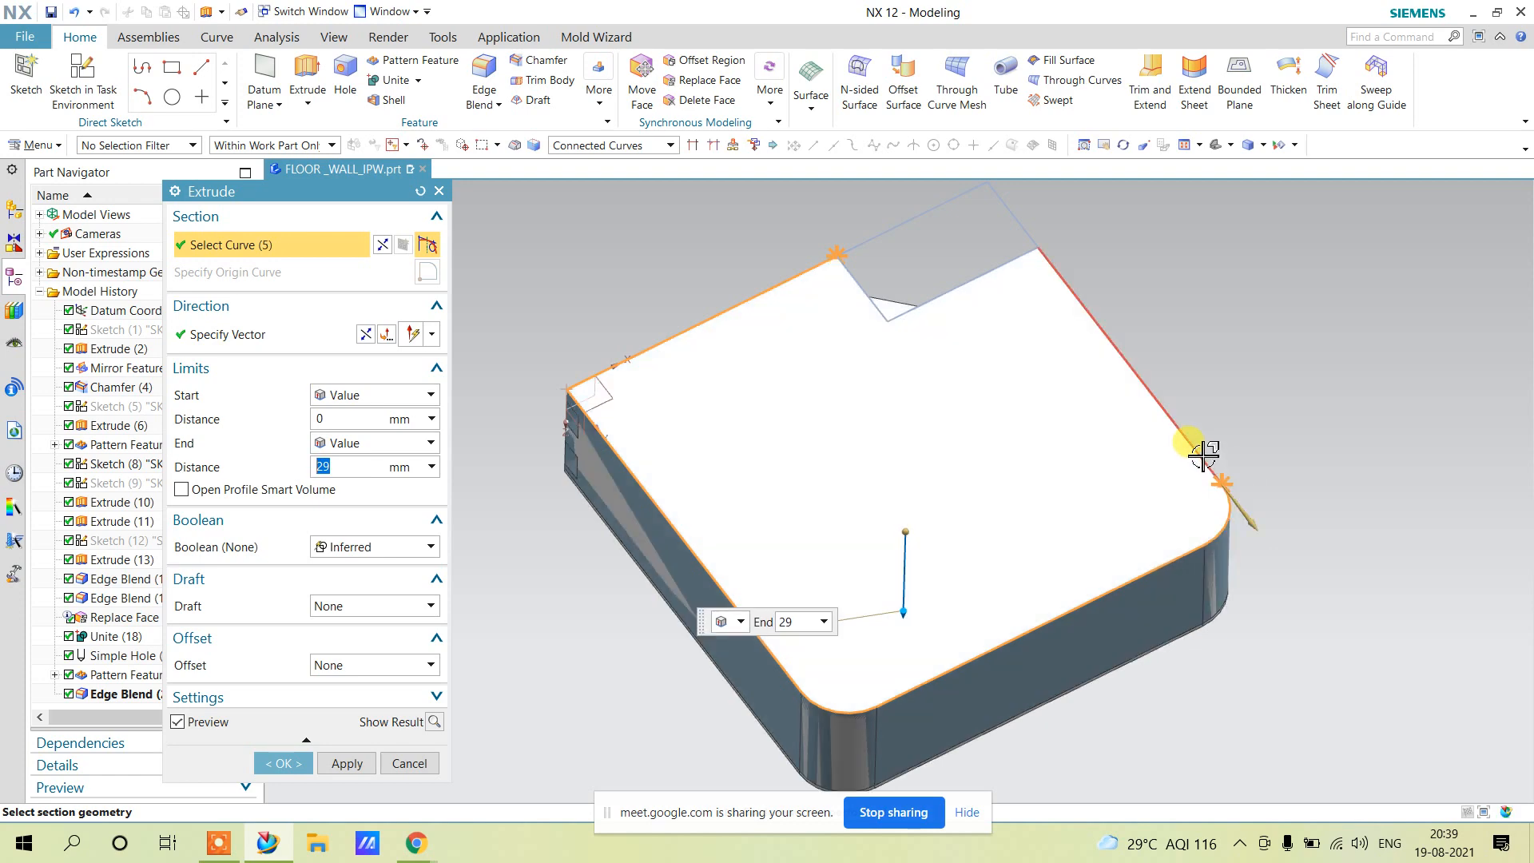
left_click(1202, 448)
left_click(1026, 222)
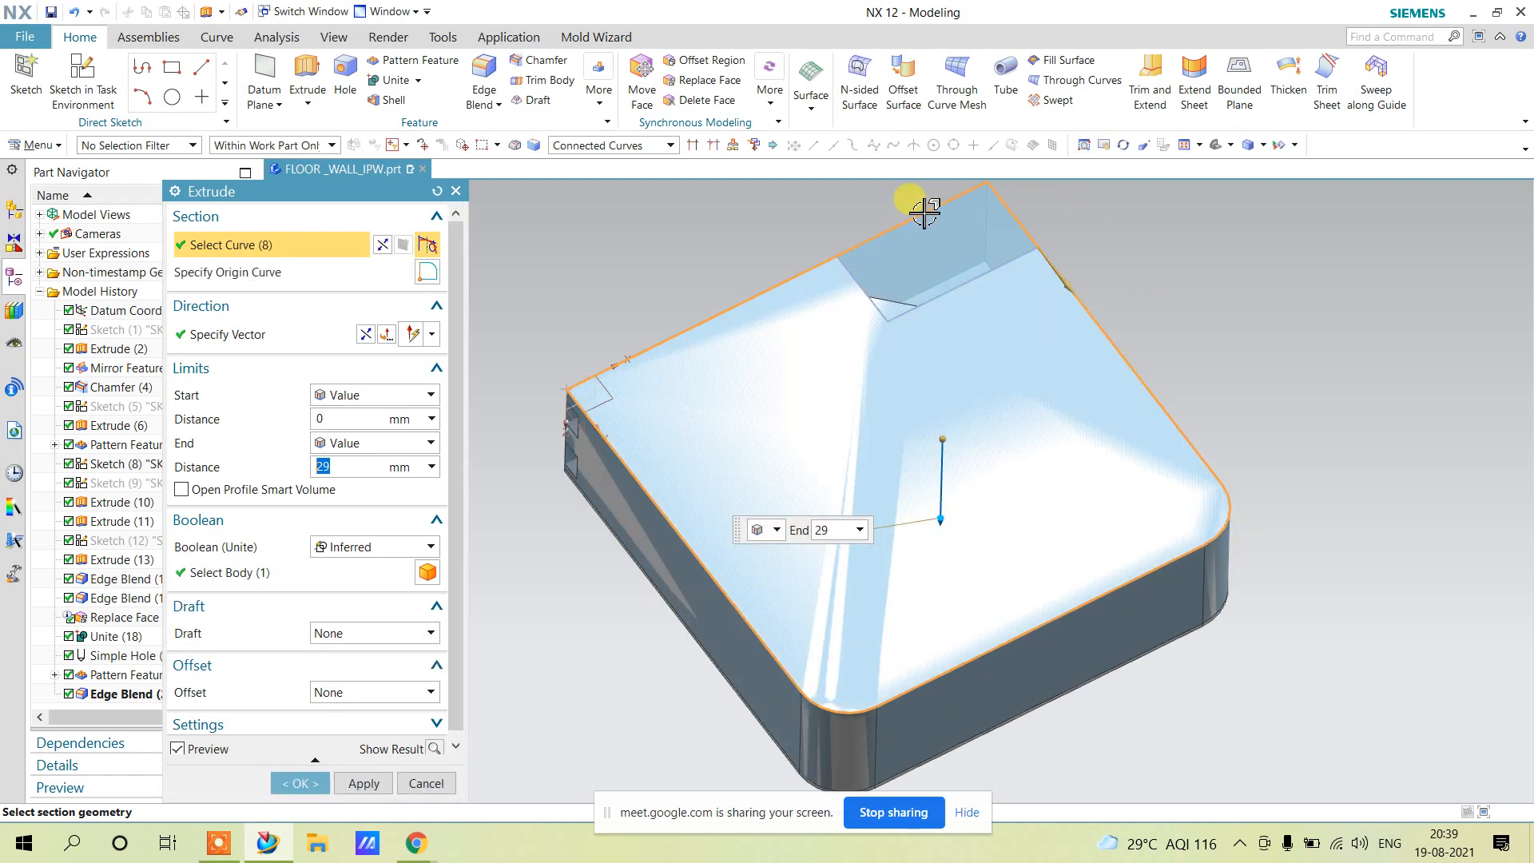
middle_click_drag(1027, 256, 1106, 430)
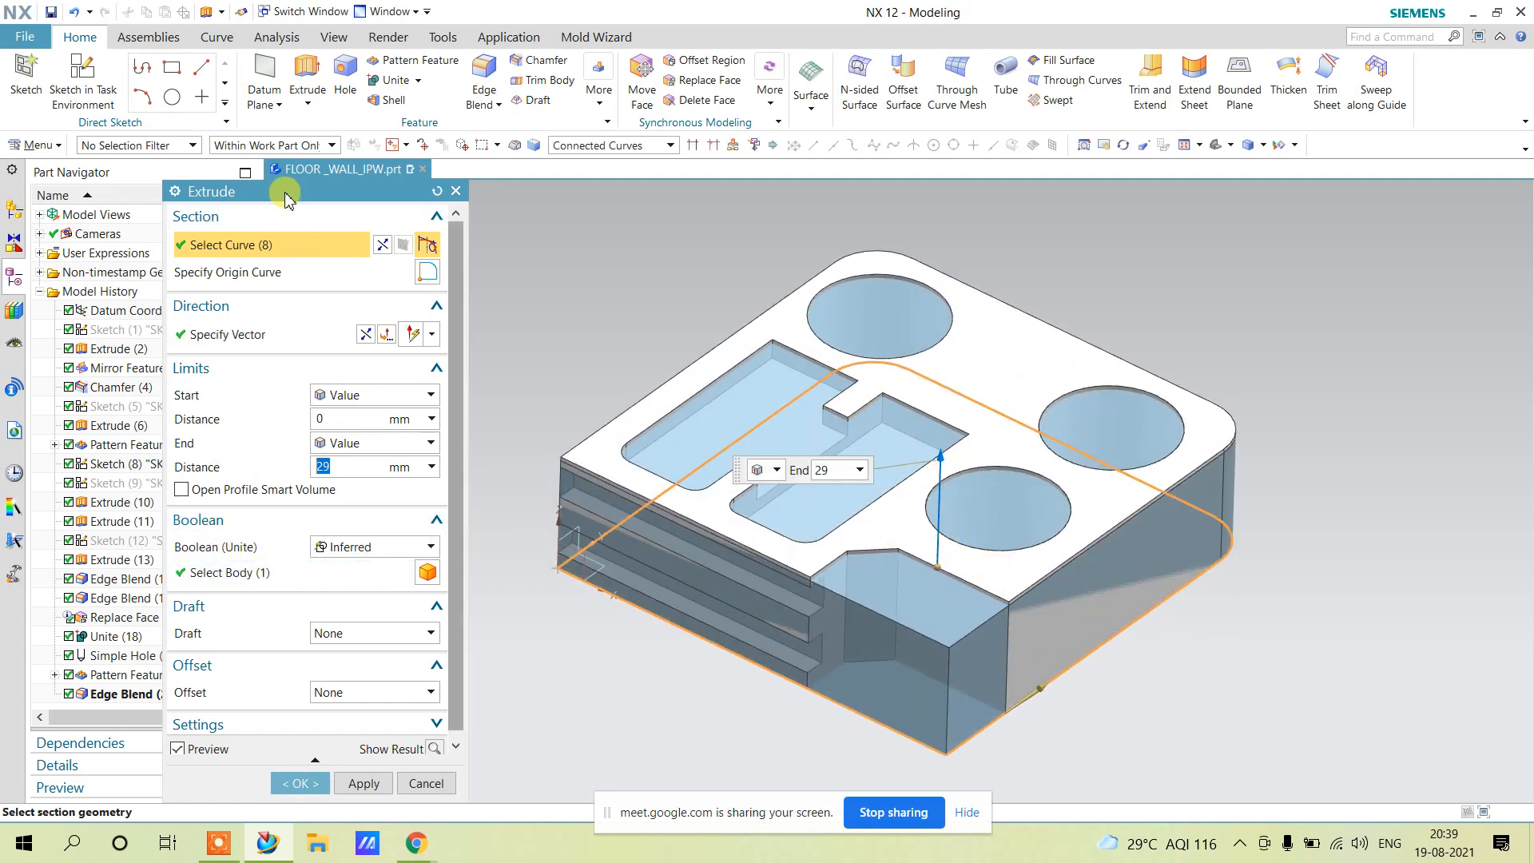
Create the extrusion as a separate body with Boolean None and an end distance of 30 mm.
left_click_drag(286, 197, 281, 88)
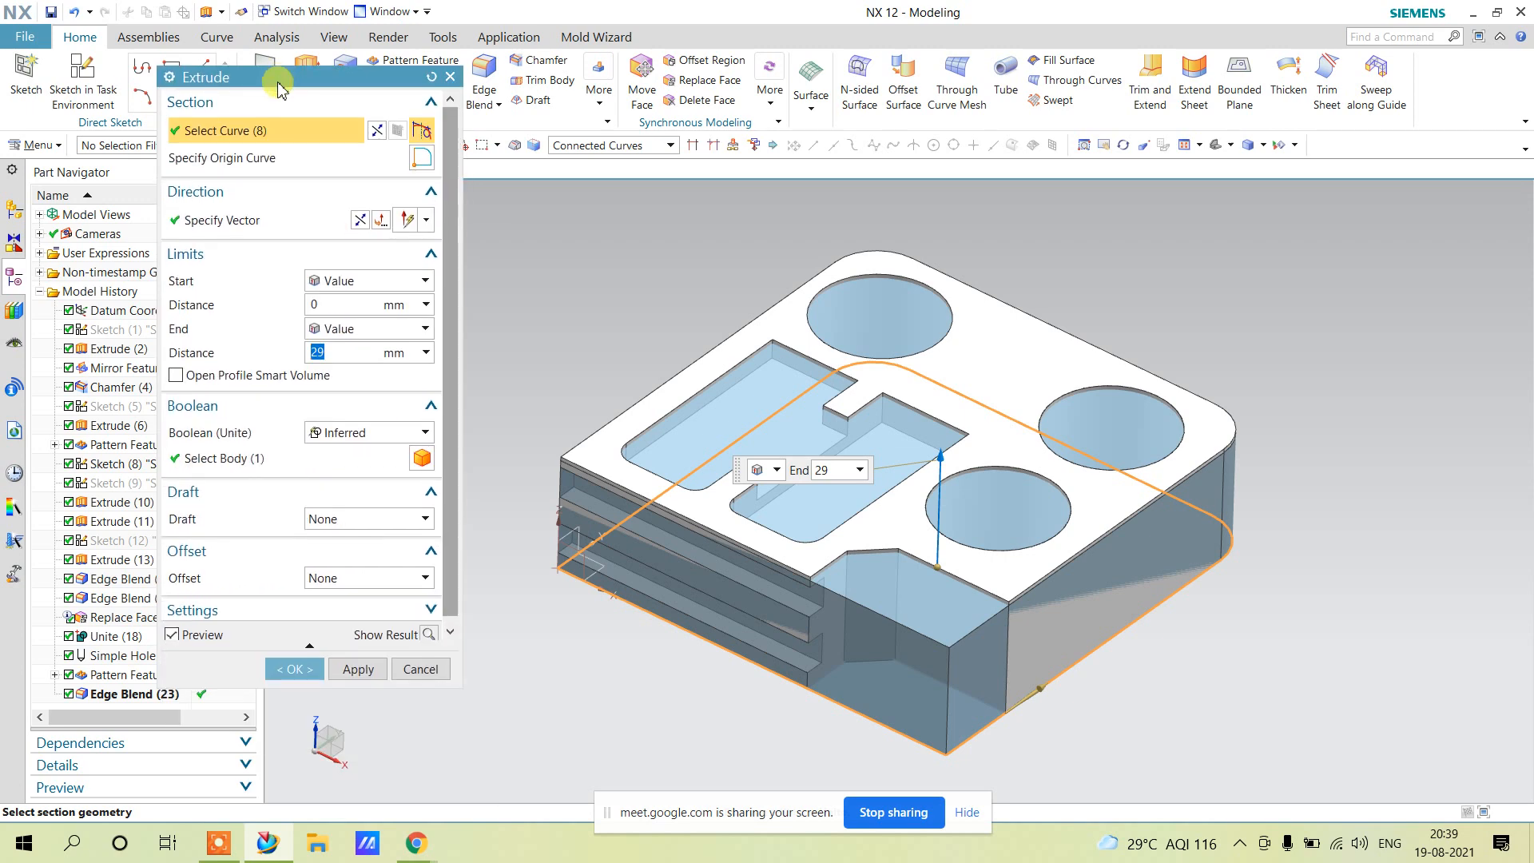
left_click(375, 436)
left_click(355, 447)
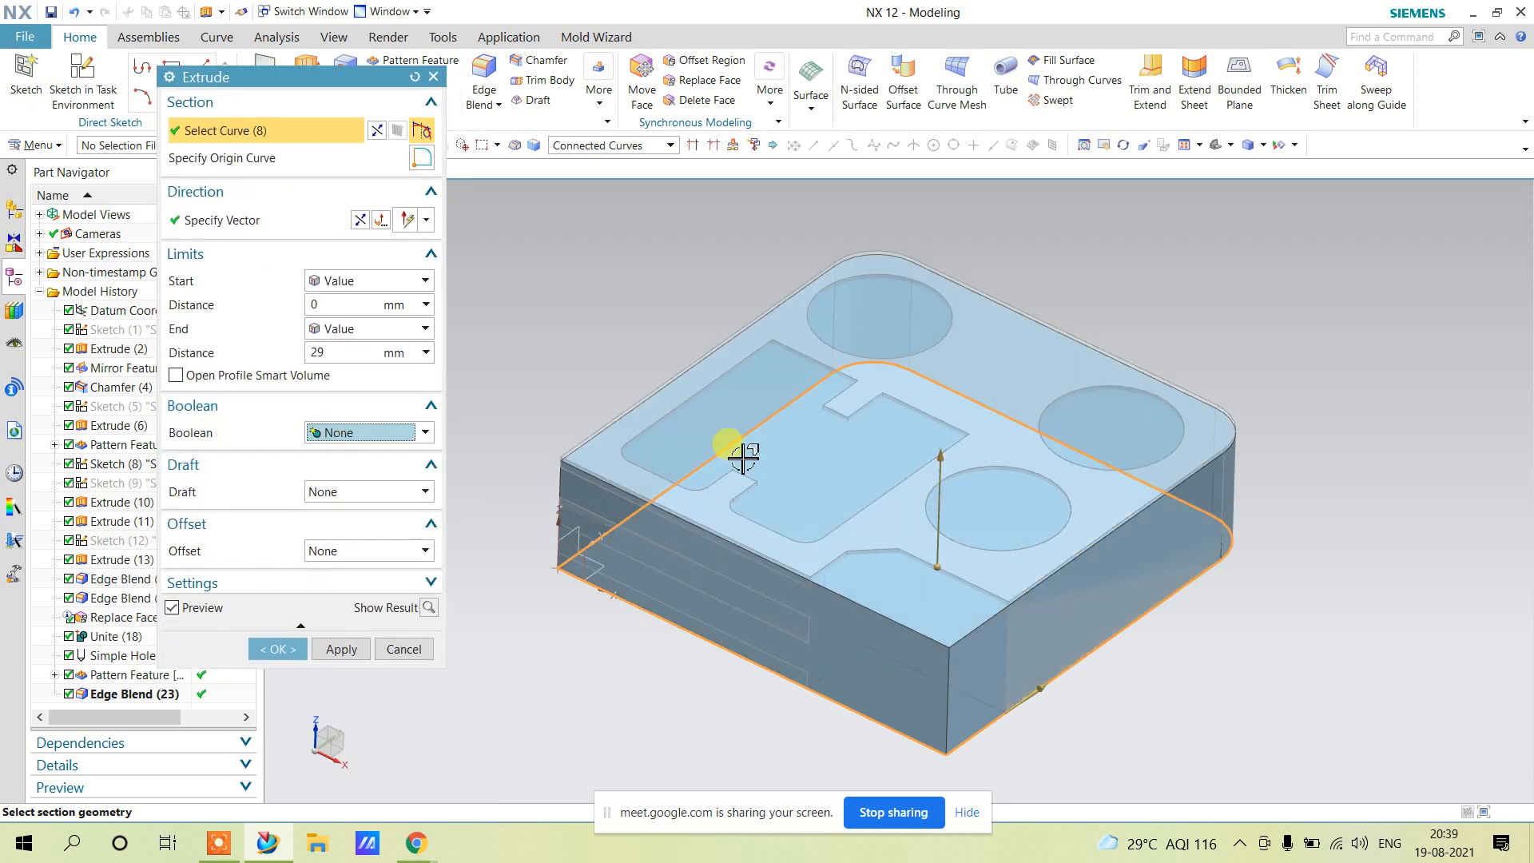
left_click(345, 350)
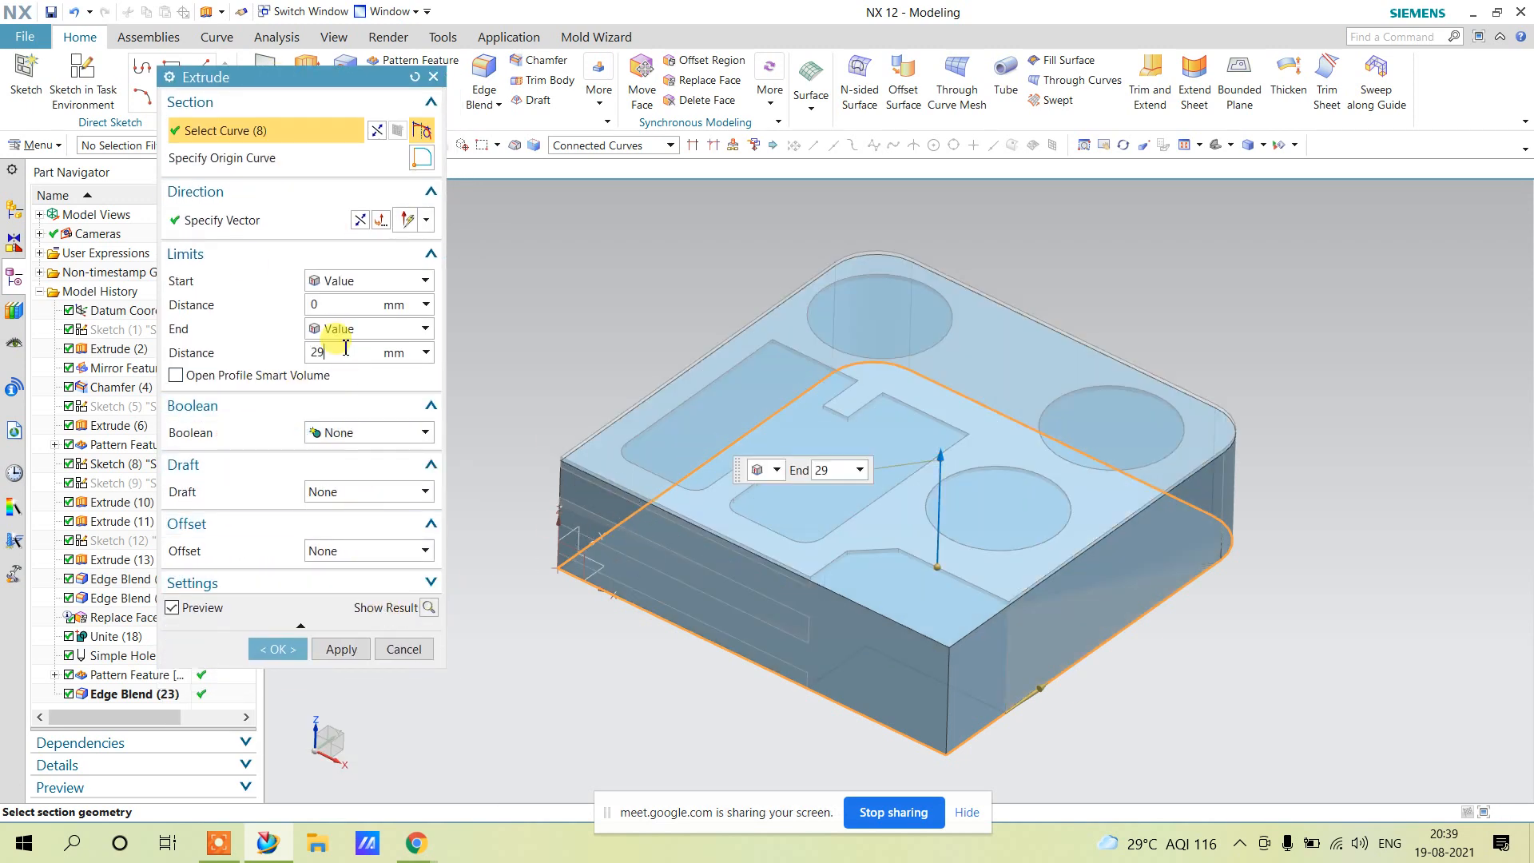
type("30")
key("Return")
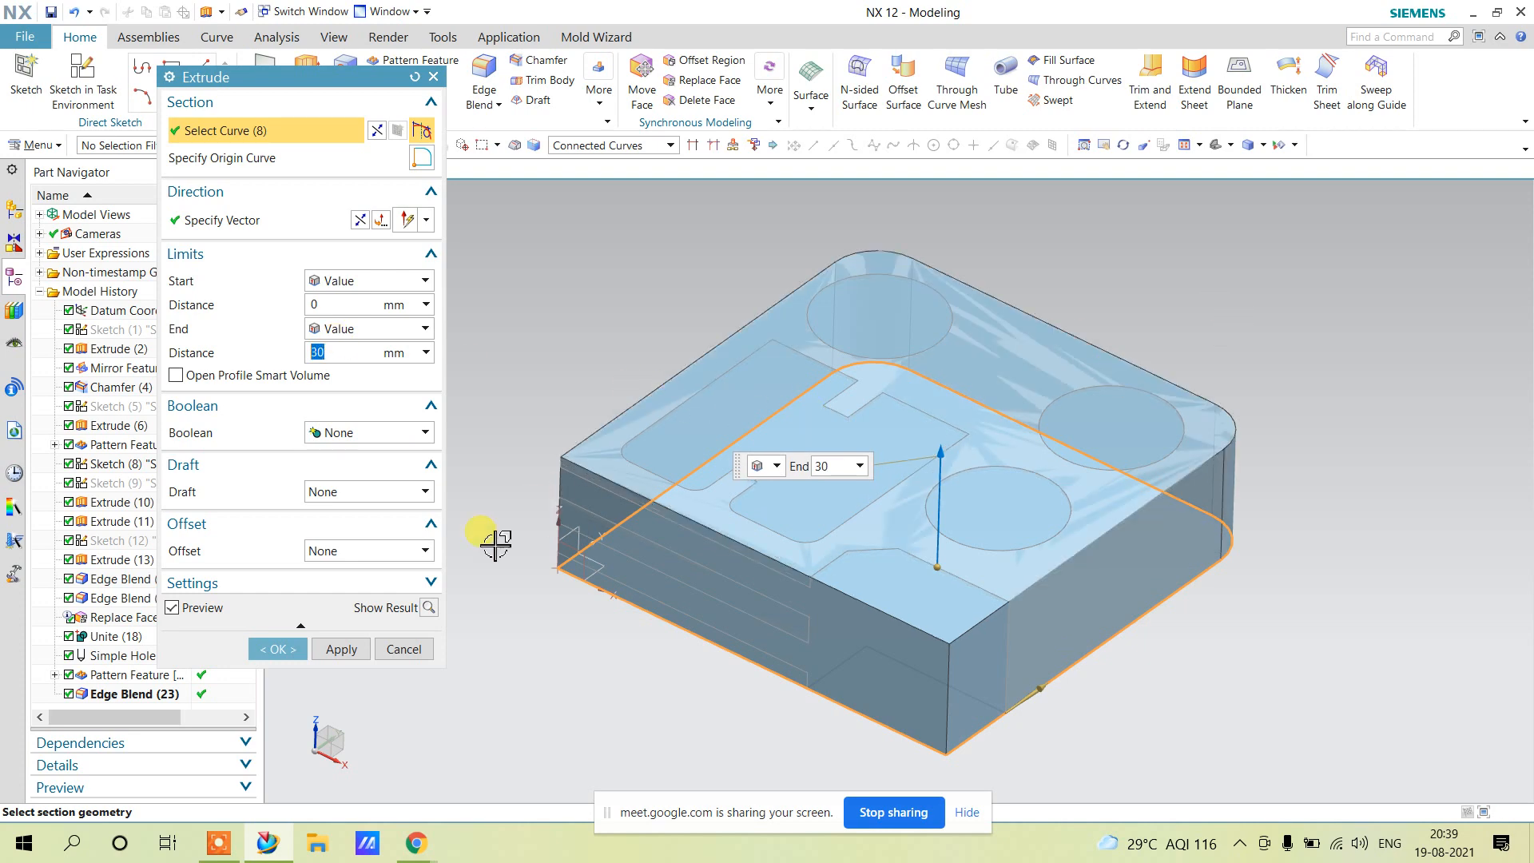
left_click(279, 648)
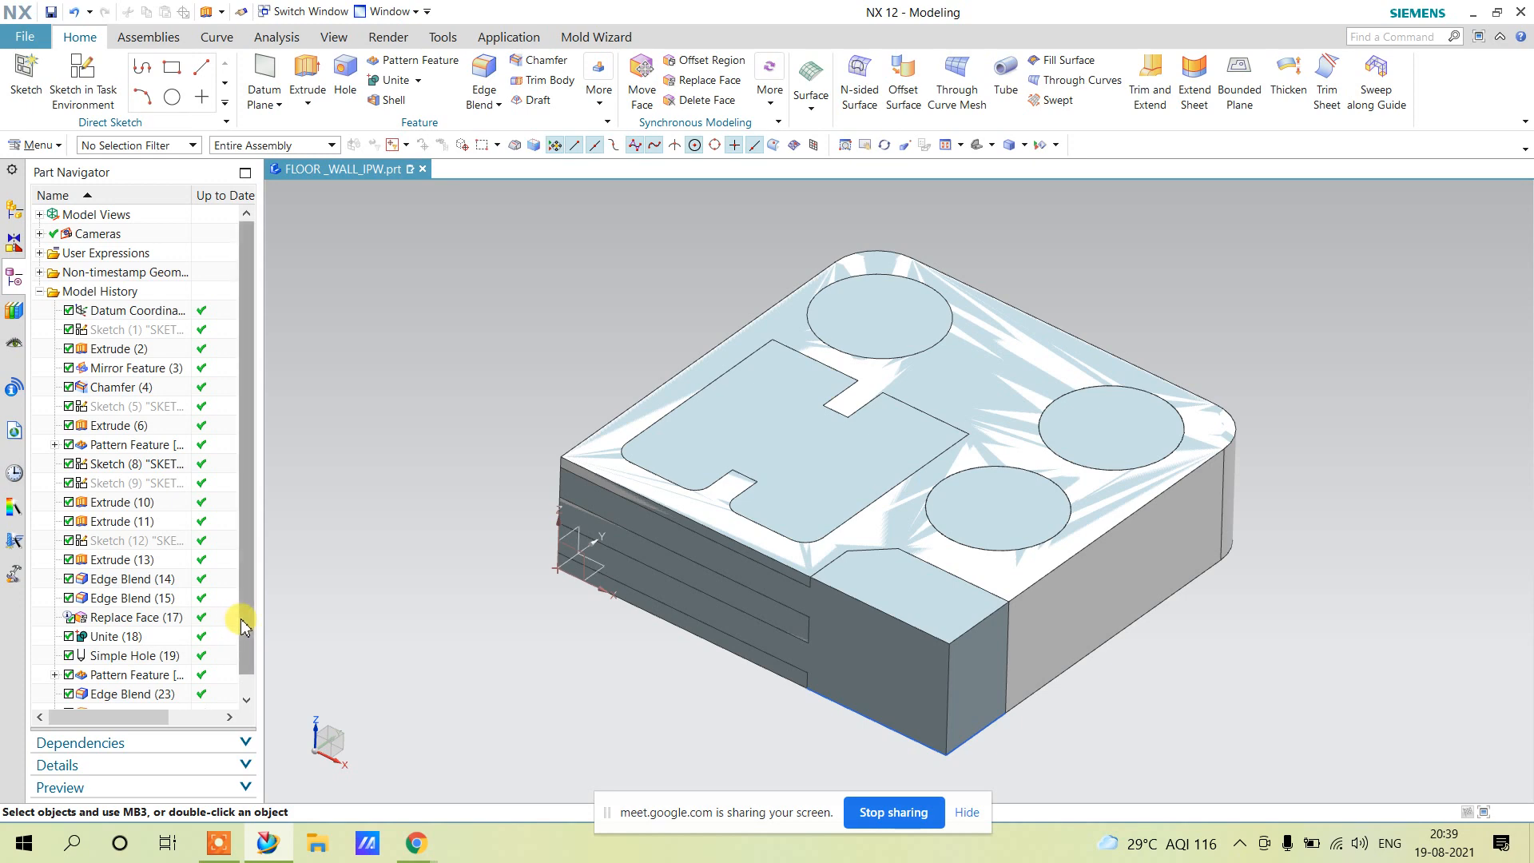
Set the translucency of the new extruded block to 50.
left_click(138, 695)
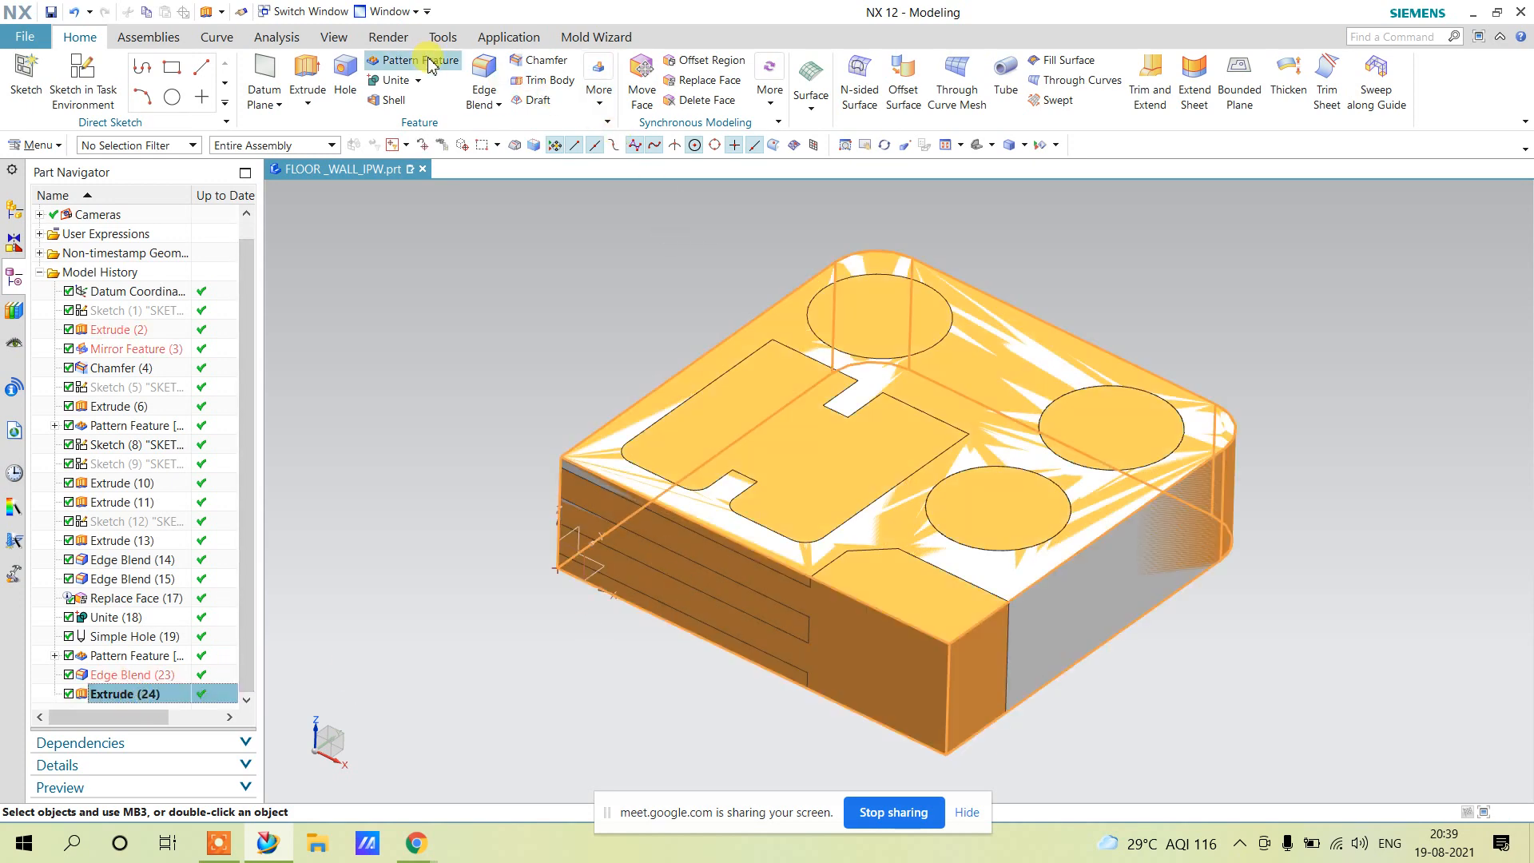
left_click(334, 37)
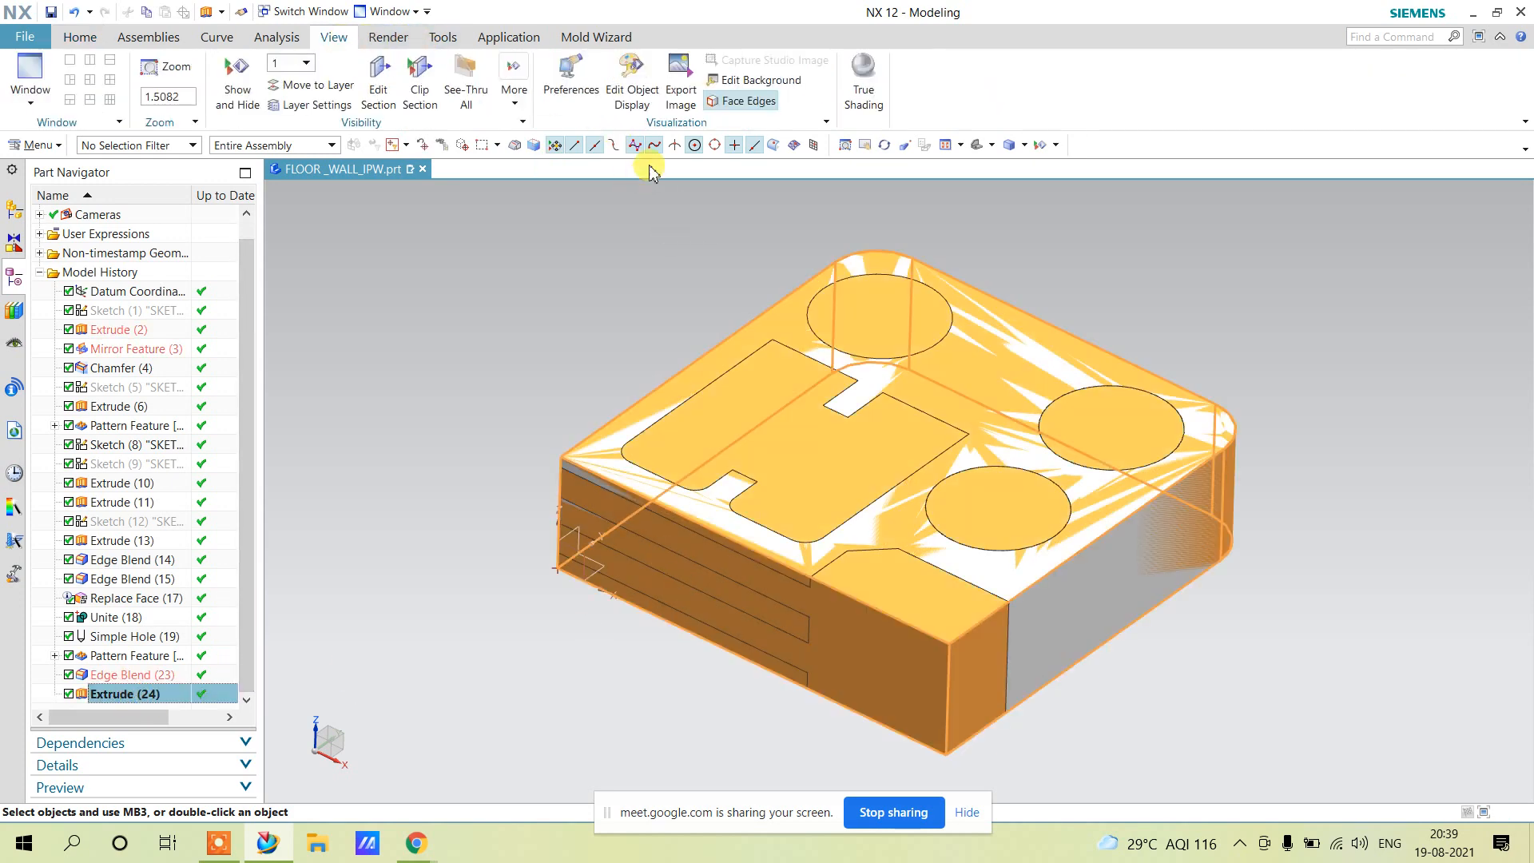
left_click(635, 82)
left_click(332, 334)
left_click_drag(333, 334, 352, 332)
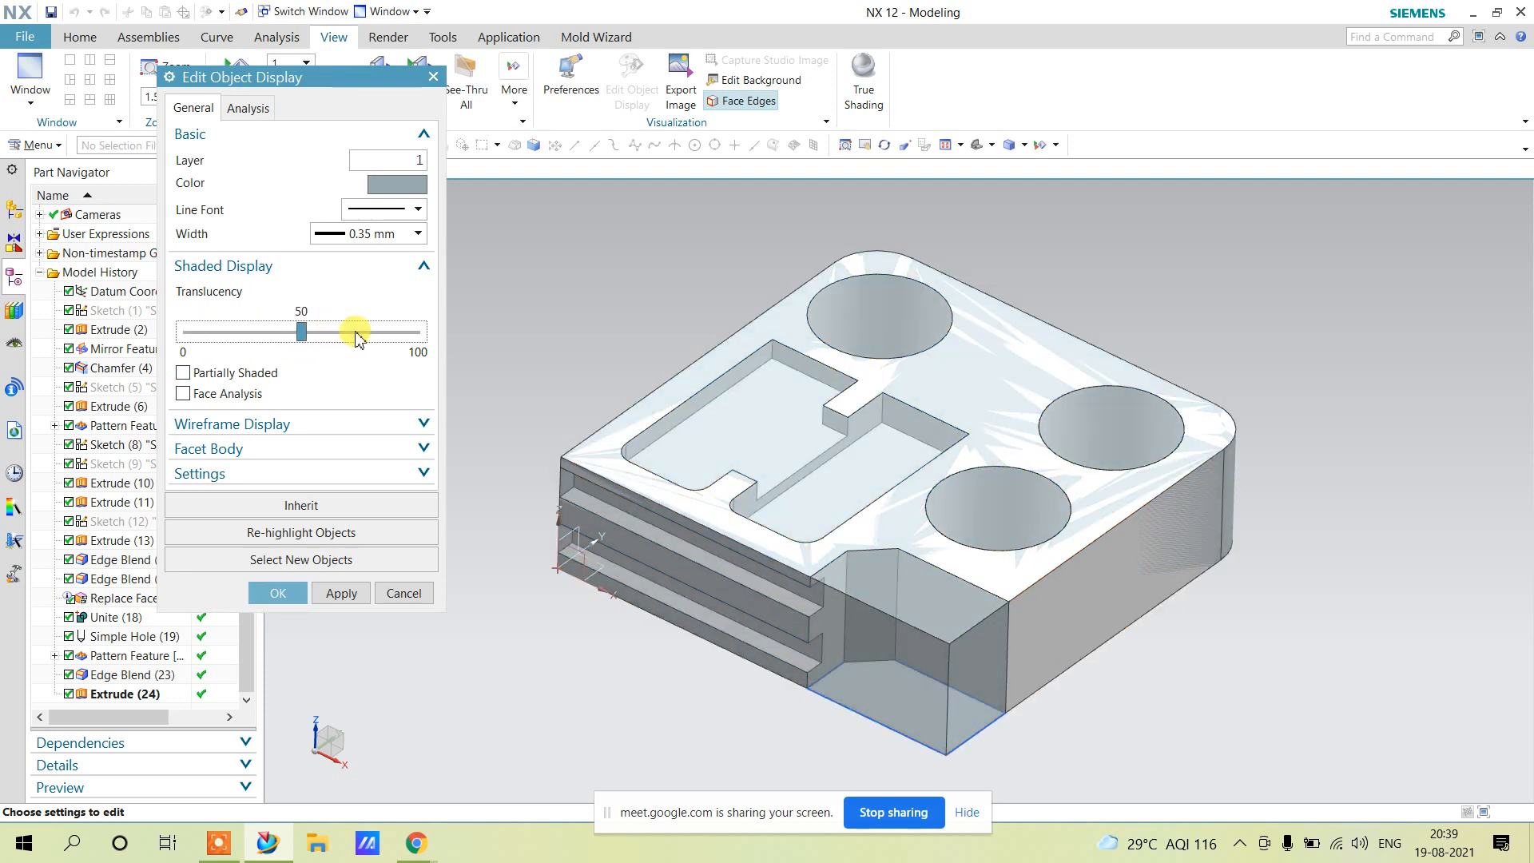
left_click(277, 593)
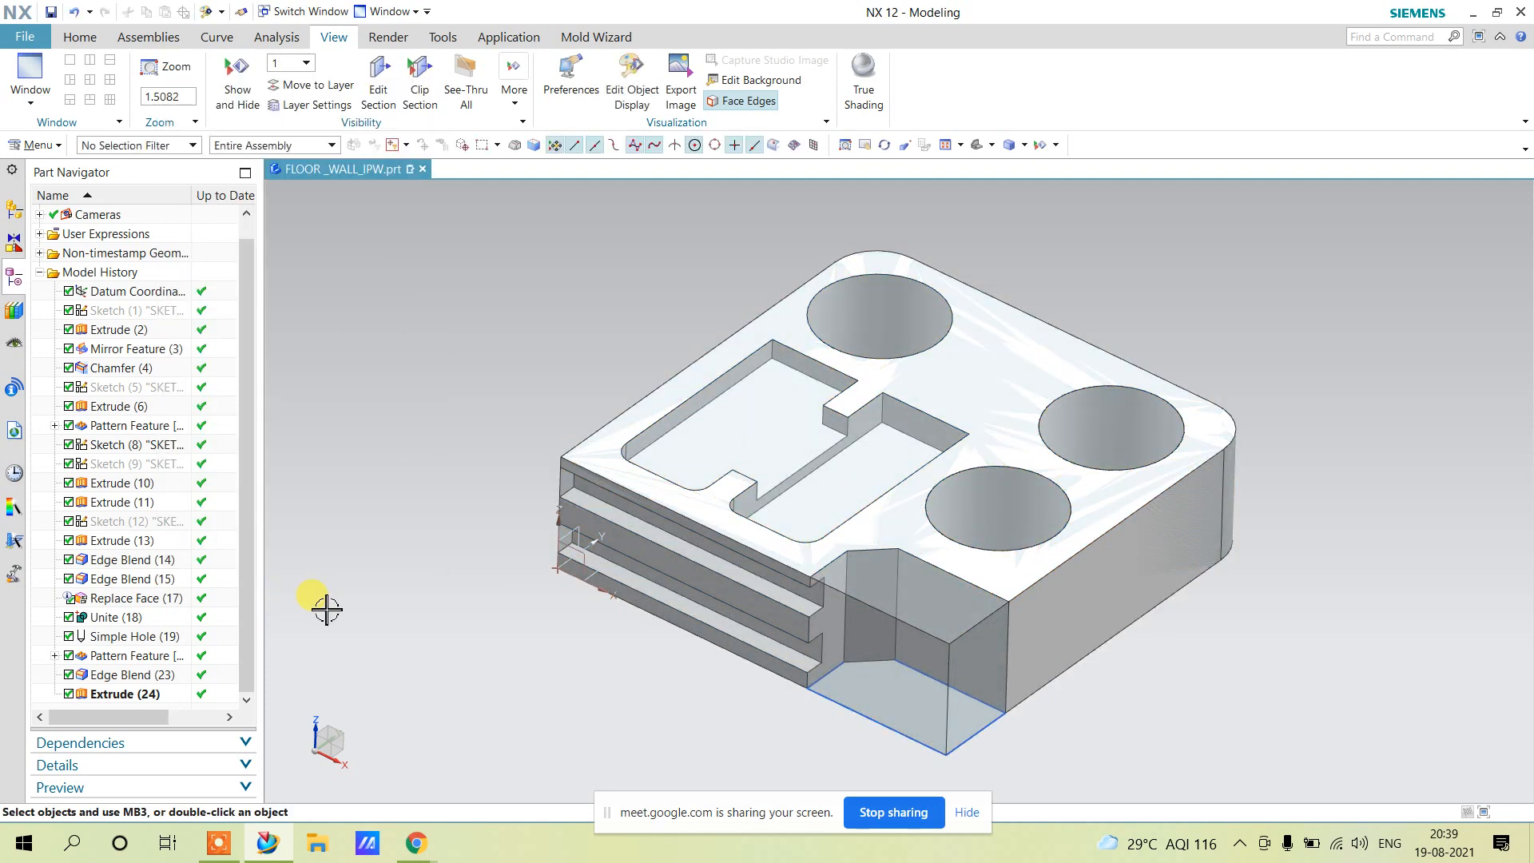
Return to the Manufacturing application and show the Operation Navigator.
left_click(699, 505)
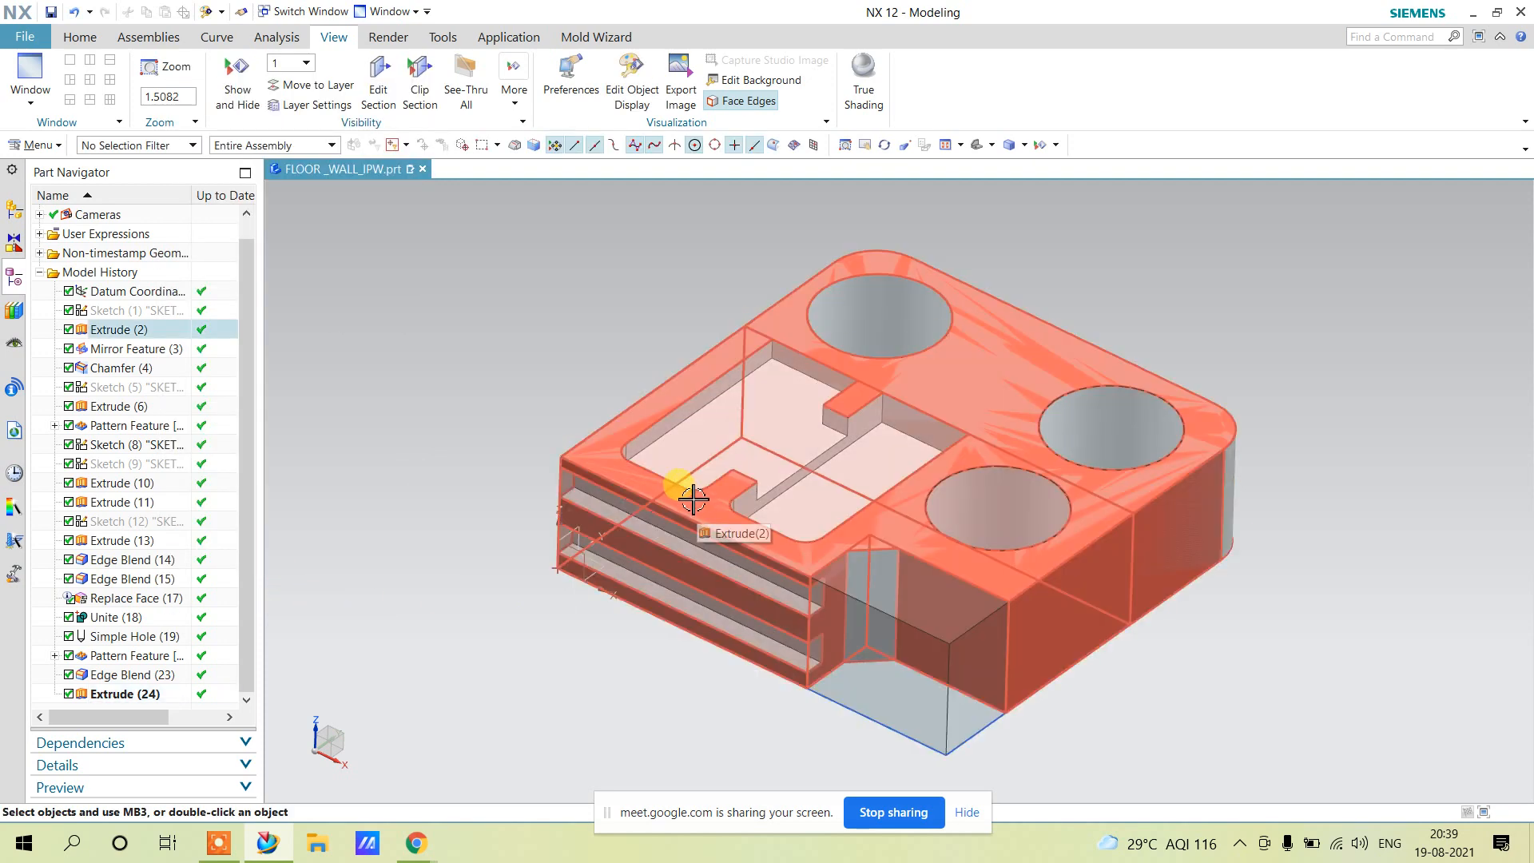
mouse_move(1189, 606)
middle_mouse_down()
mouse_move(1160, 593)
mouse_move(1170, 606)
middle_mouse_up()
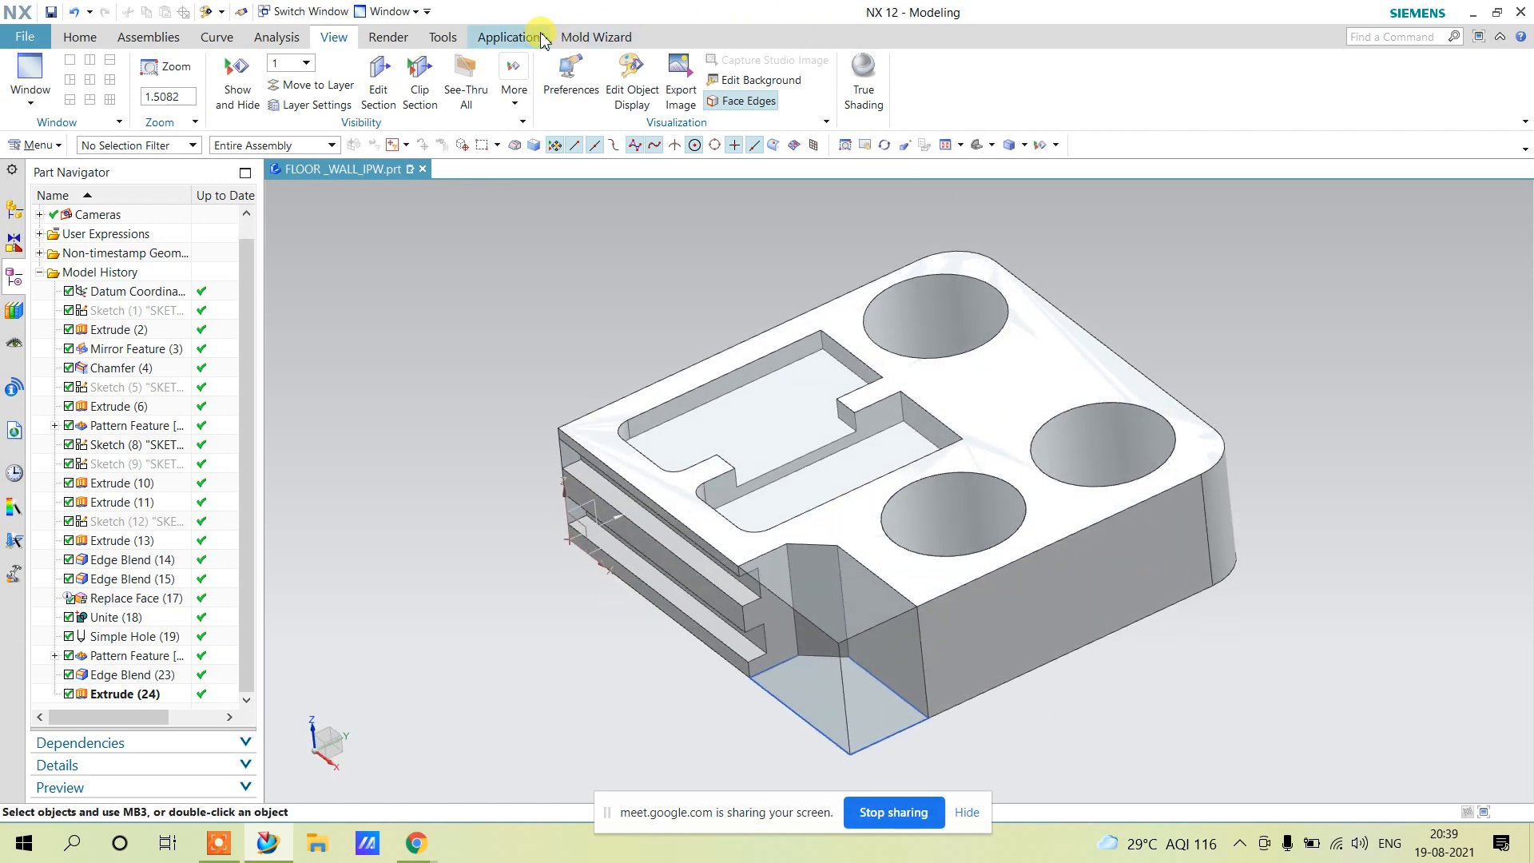
left_click(508, 38)
left_click(425, 80)
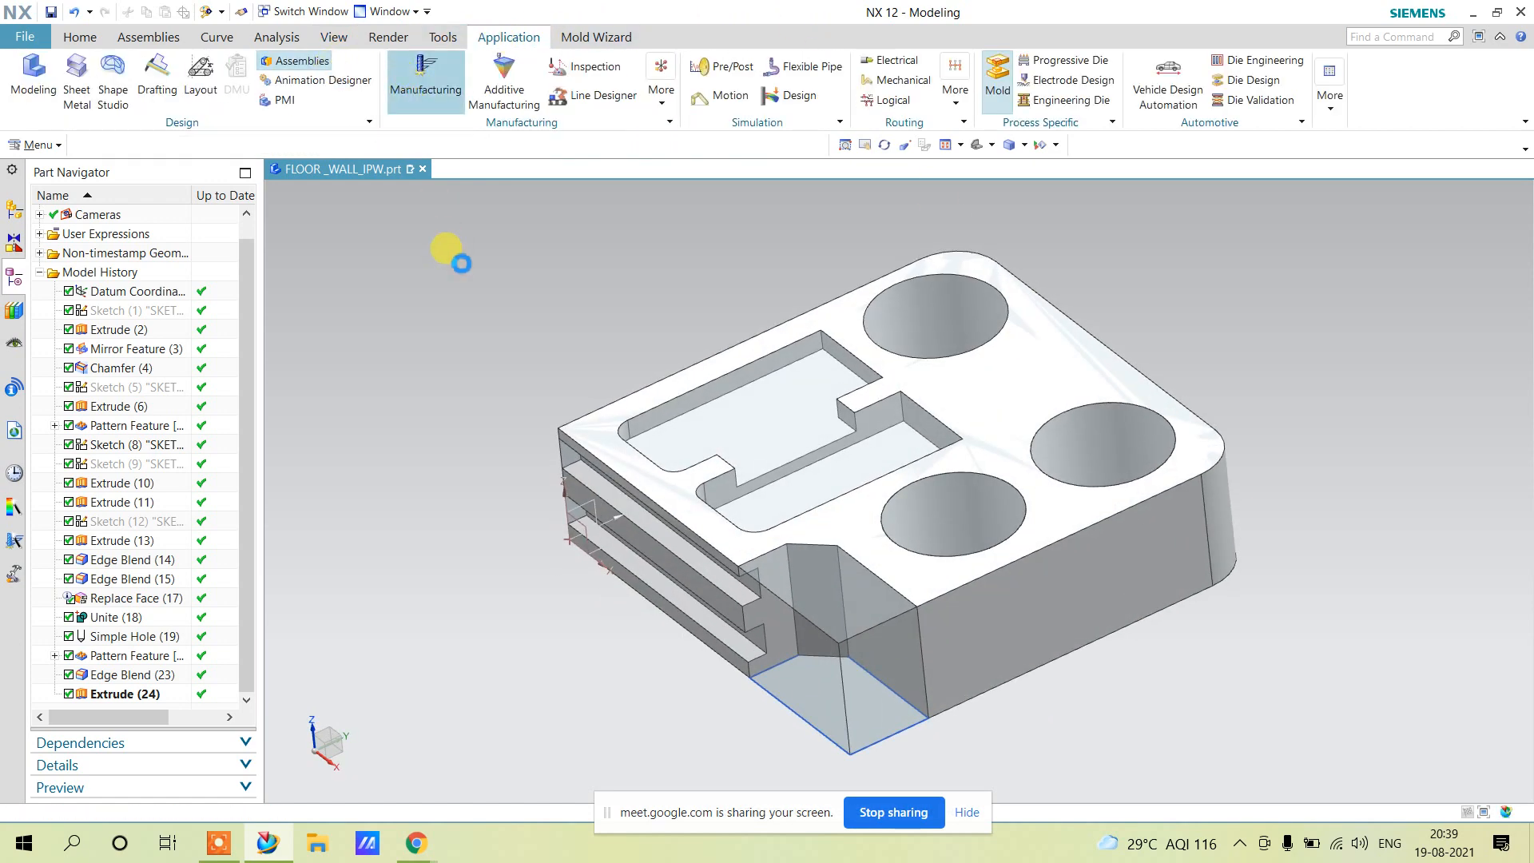
left_click(15, 311)
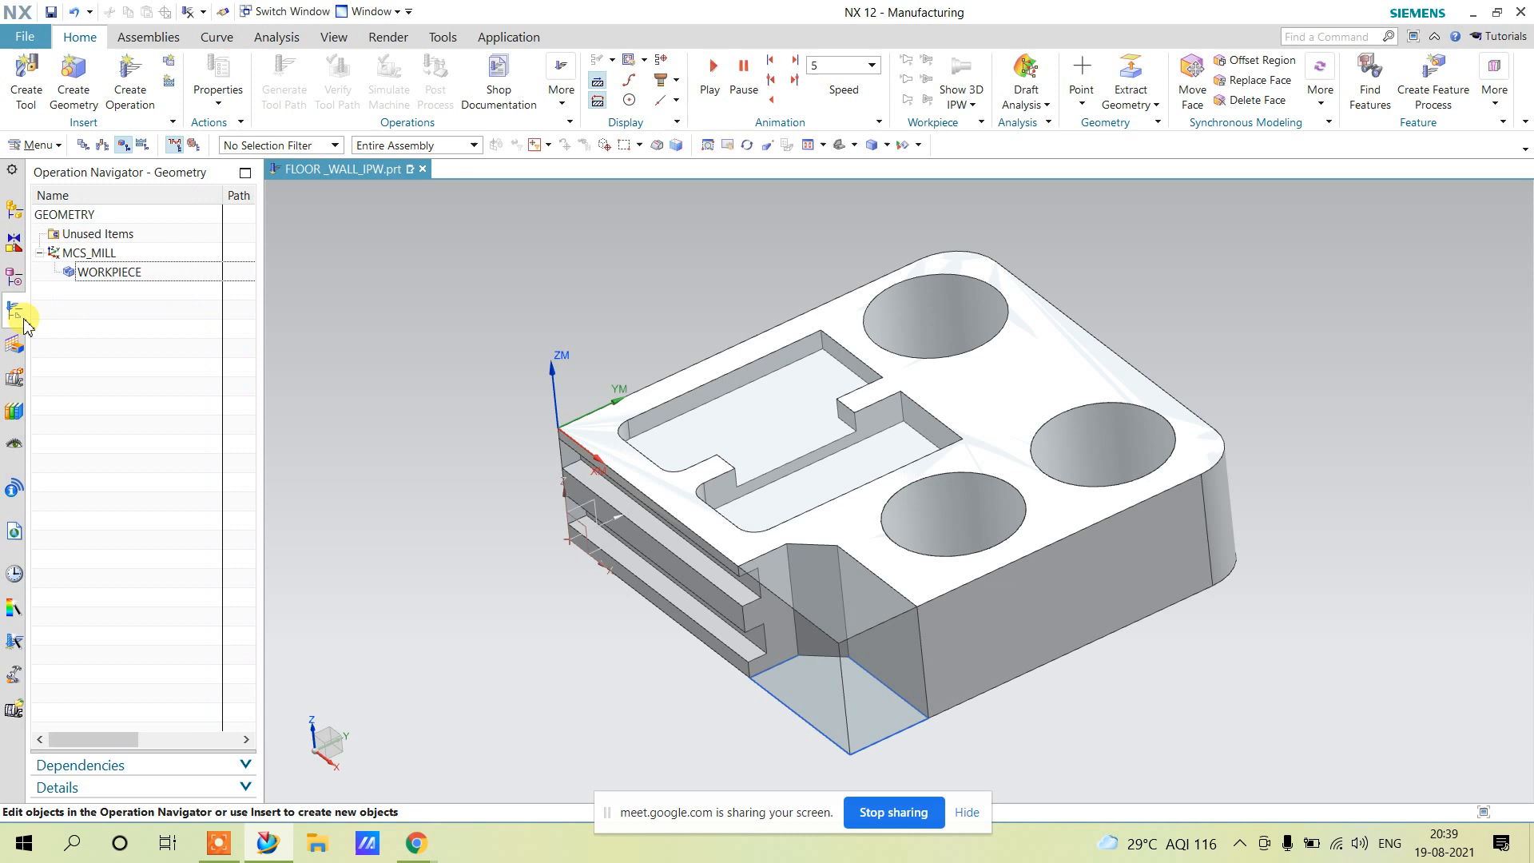
Define the WORKPIECE blank with the Geometry type, using the translucent extruded block as the stock body.
double_click(113, 274)
left_click(421, 157)
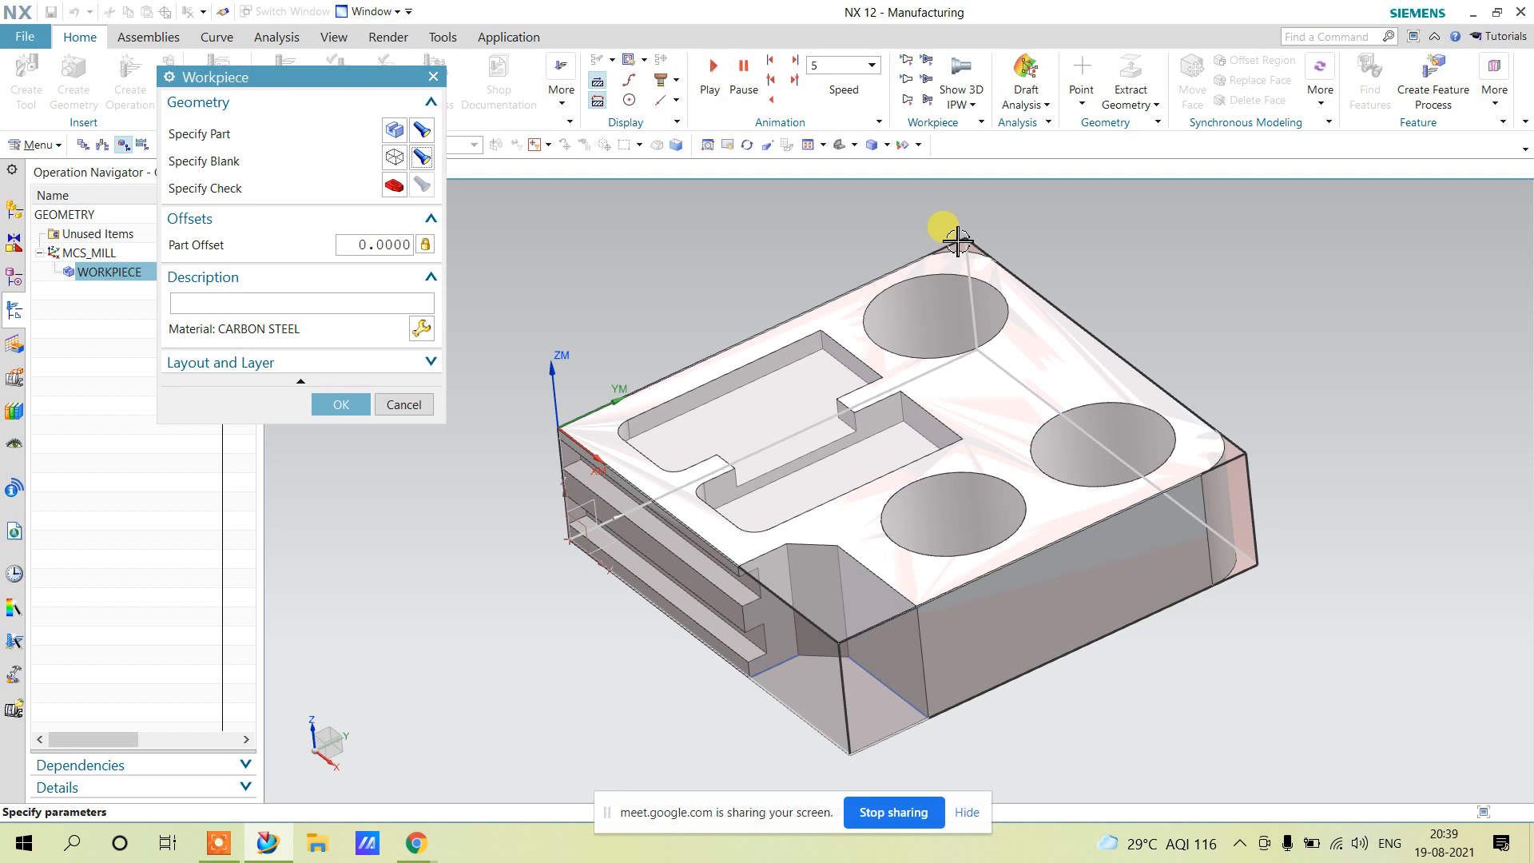
left_click(404, 152)
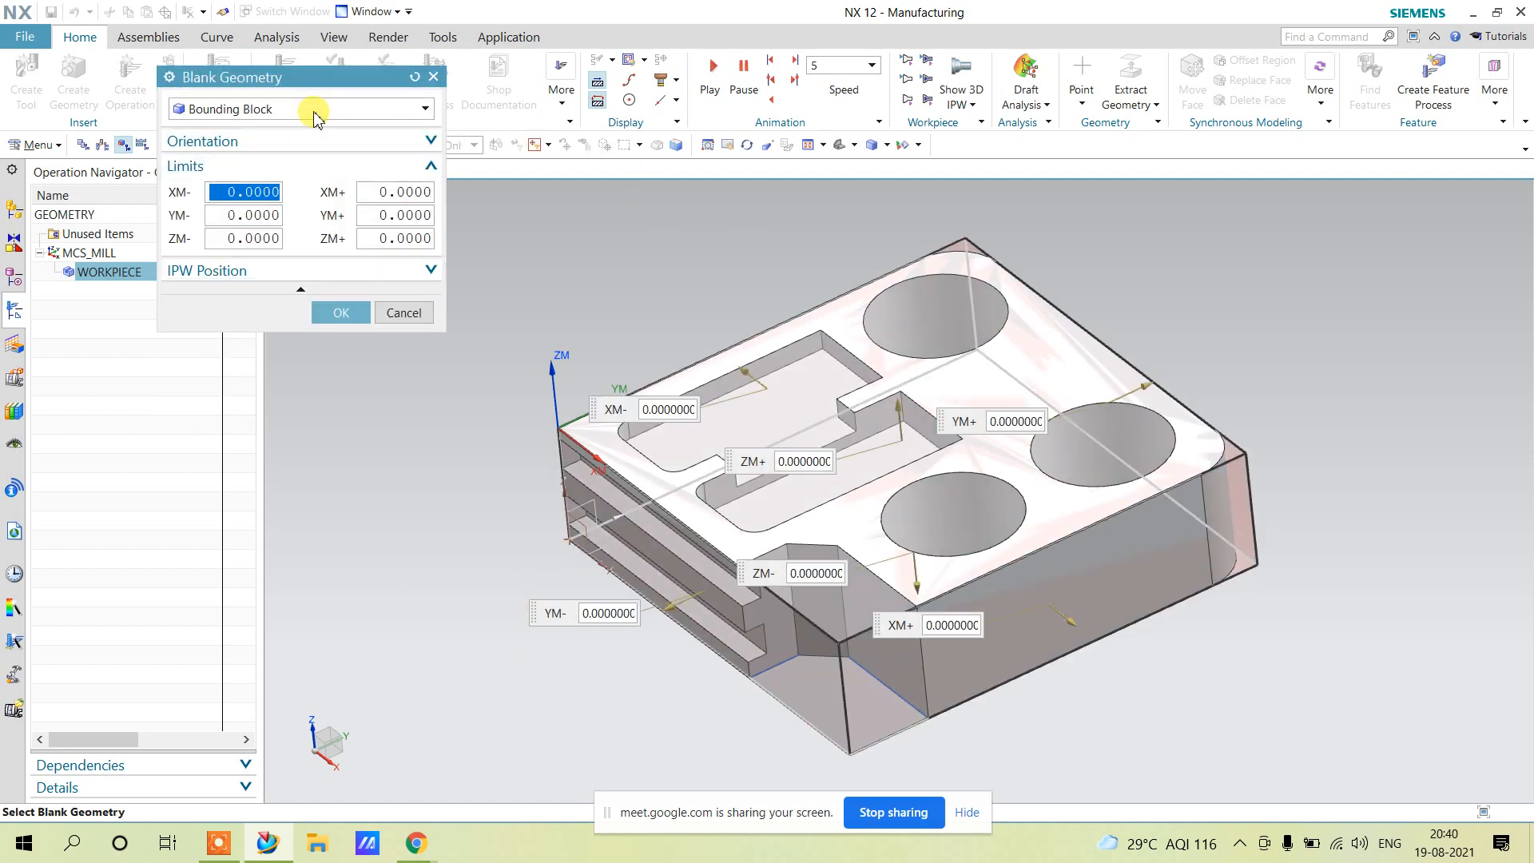
left_click(315, 112)
left_click(291, 124)
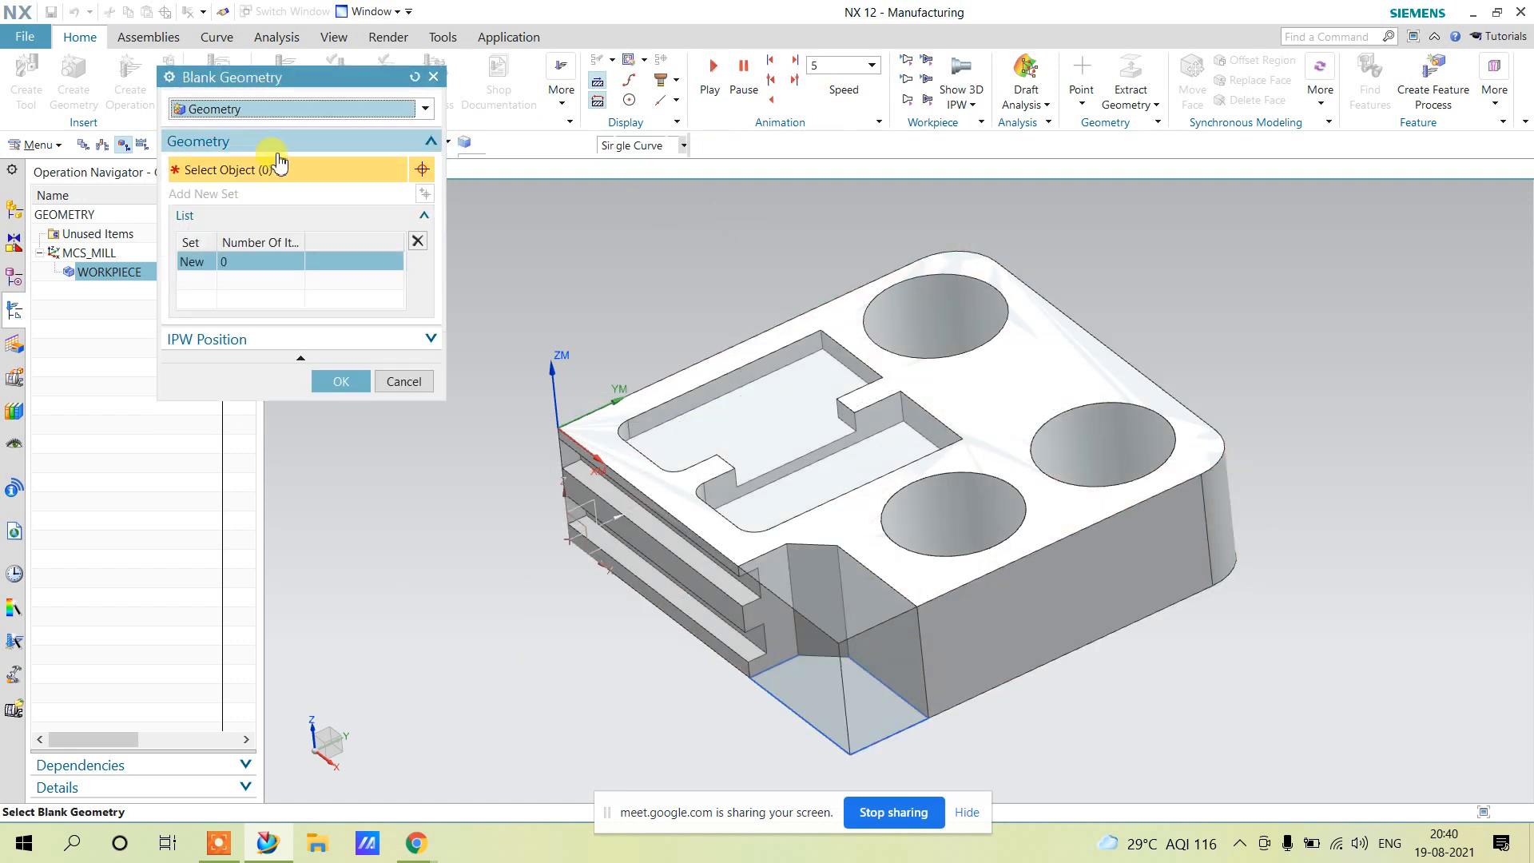
left_click(820, 692)
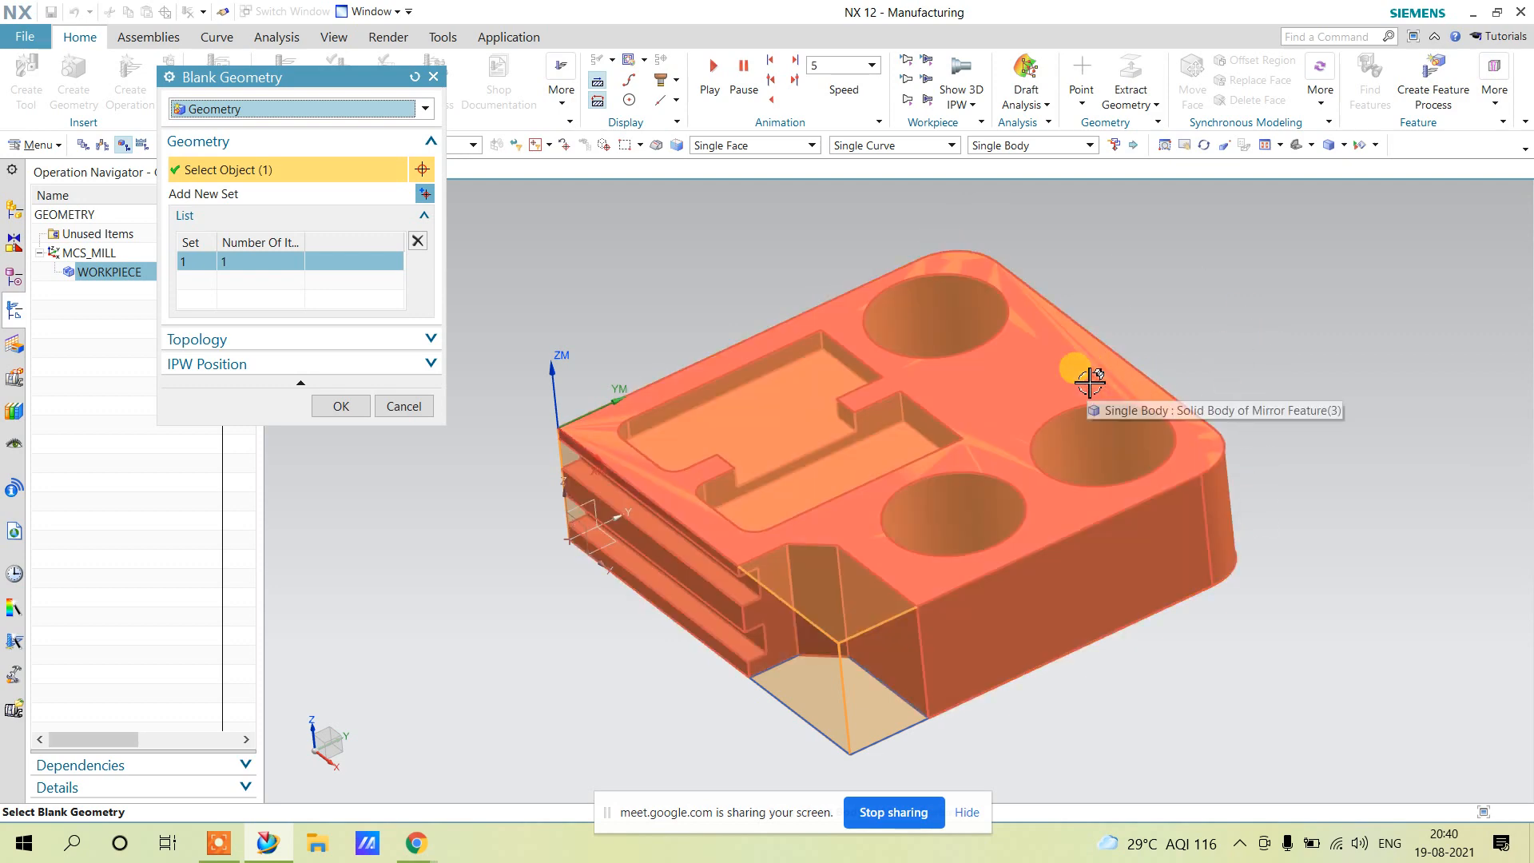
left_click(334, 405)
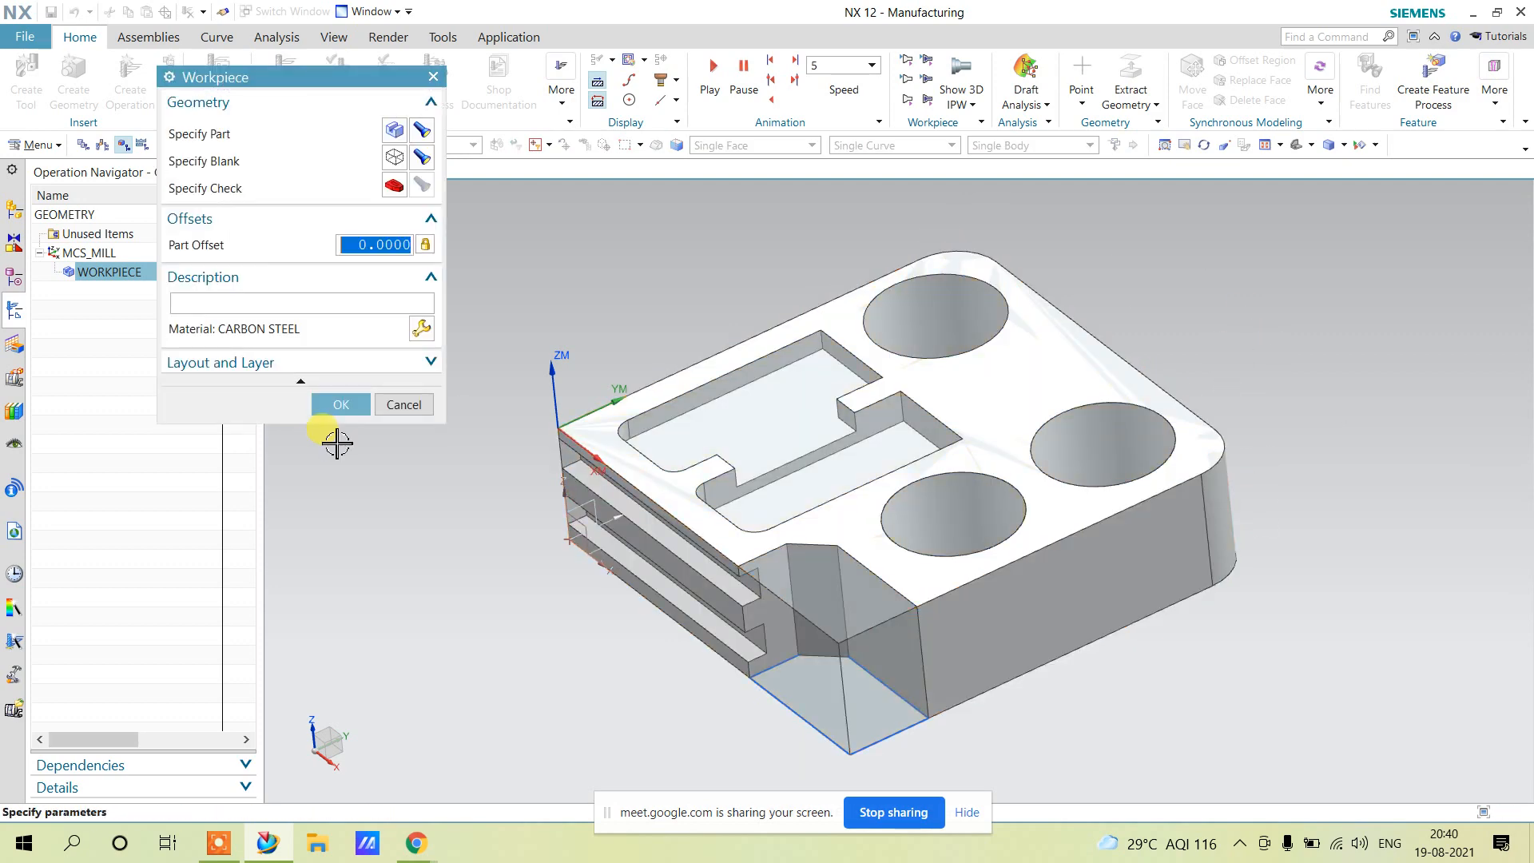
left_click(345, 407)
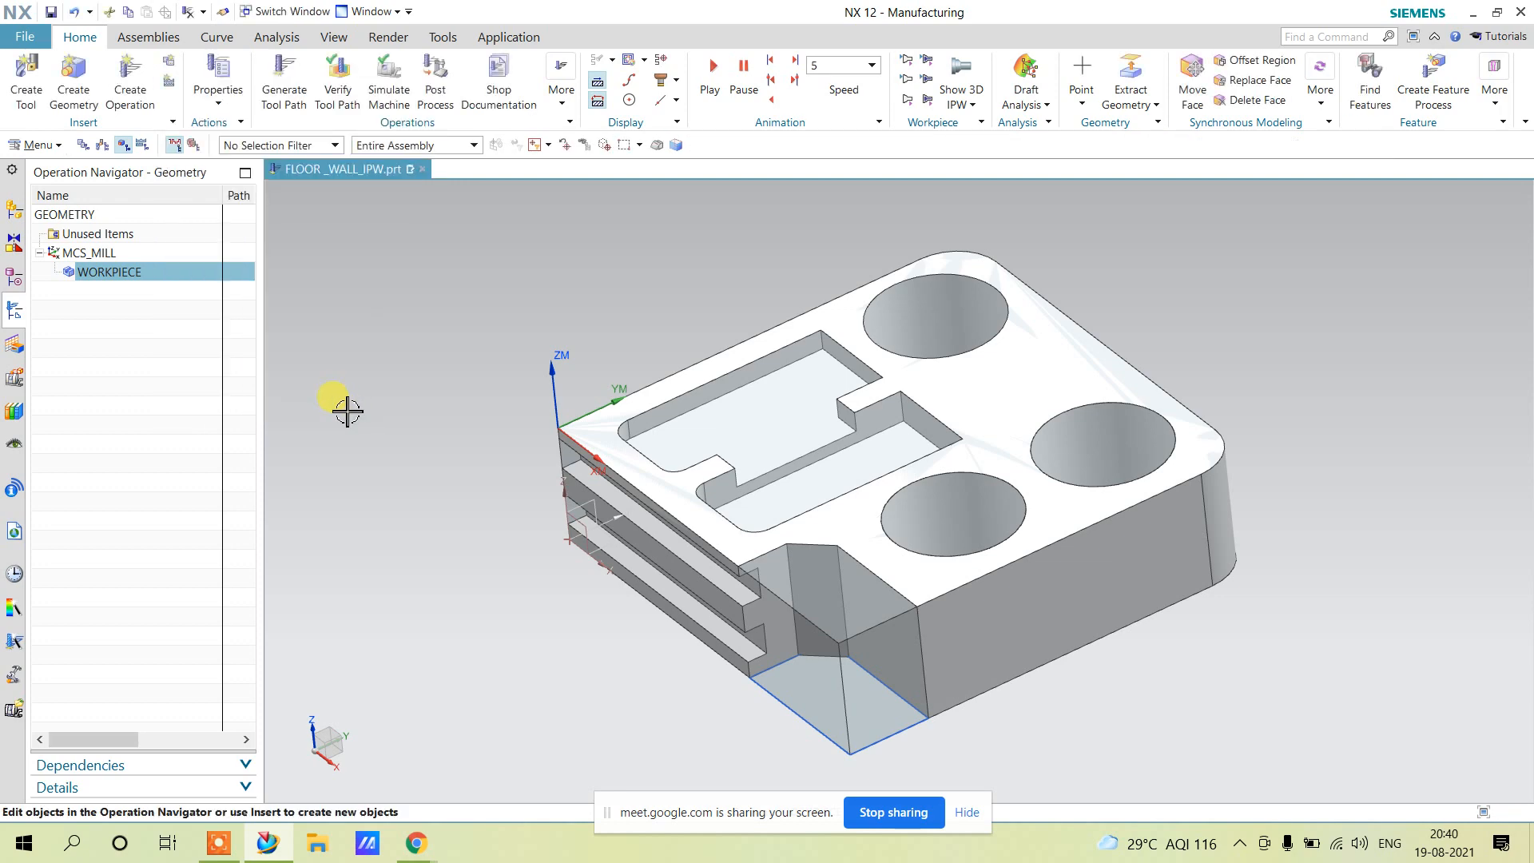
Hide the translucent stock block so only the finished part is displayed.
left_click(832, 631)
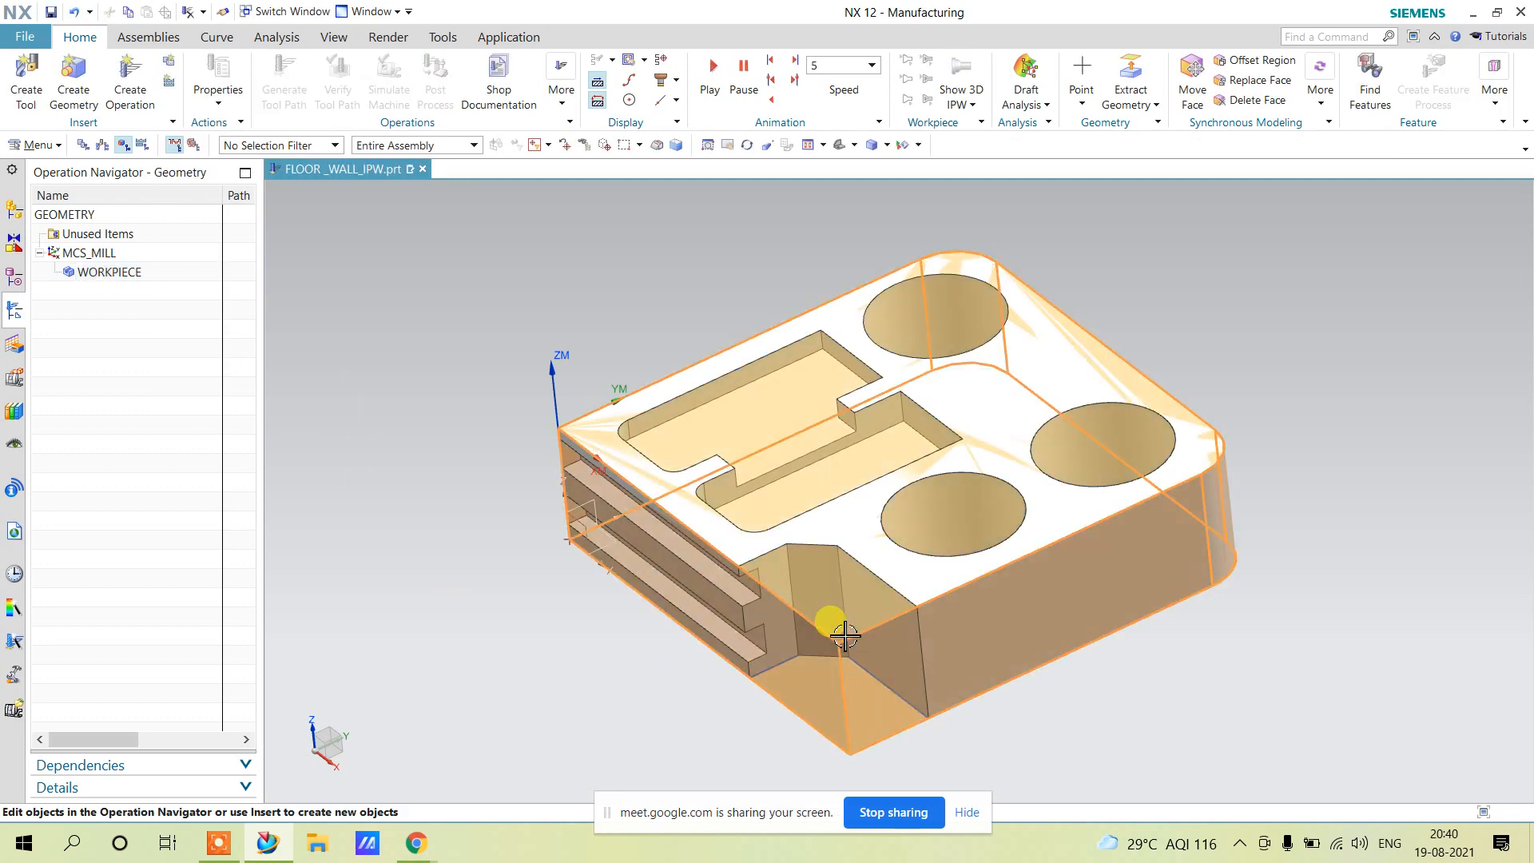
key("Escape")
middle_click_drag(1014, 712, 1160, 668)
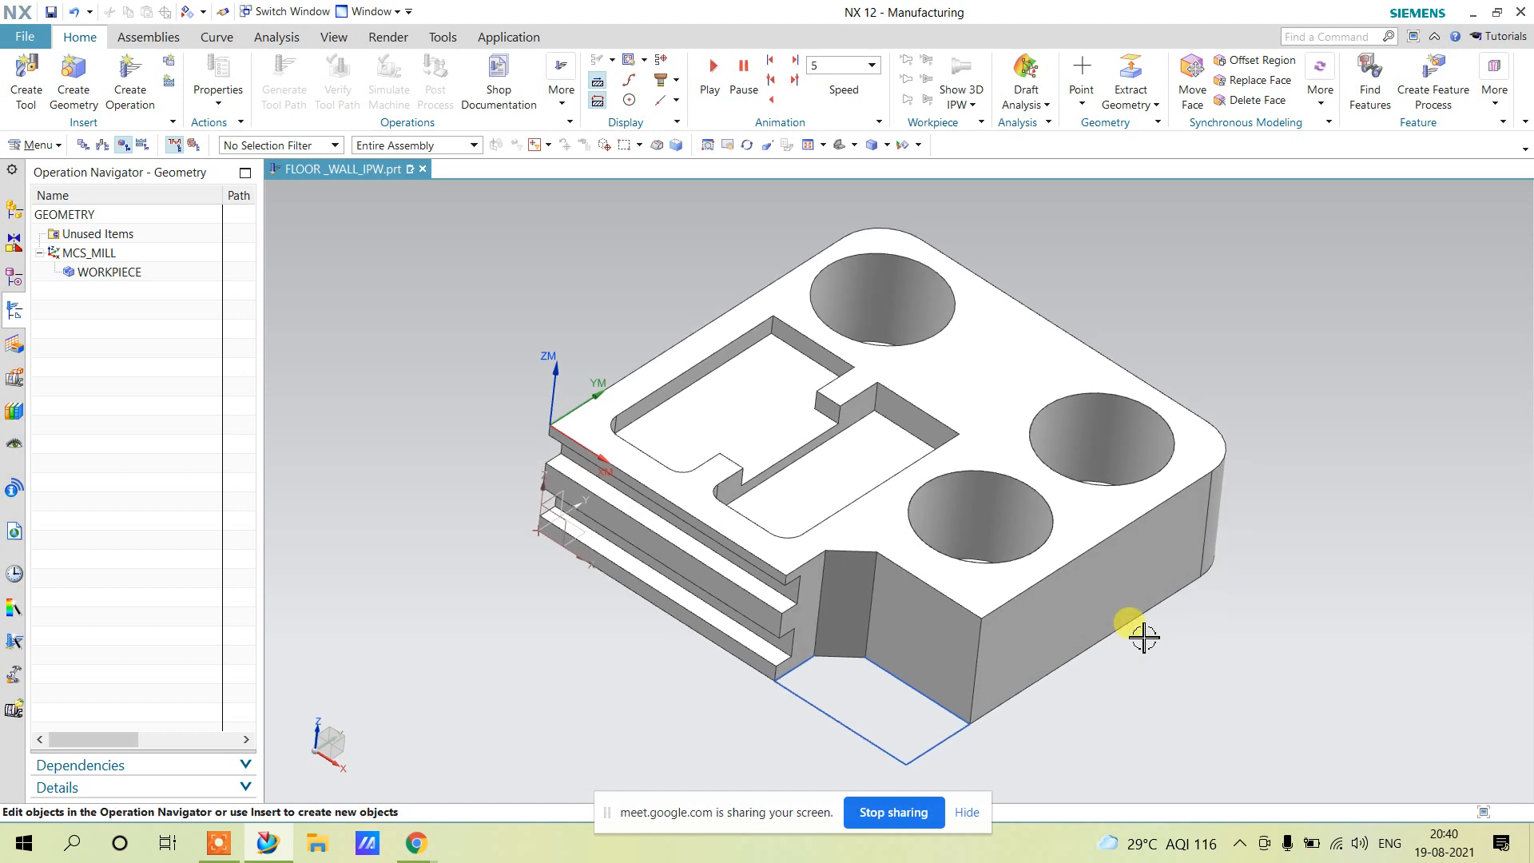
Switch the Operation Navigator to the Machine Tool view and preview T_CUTTER beside the side grooves.
left_click(101, 145)
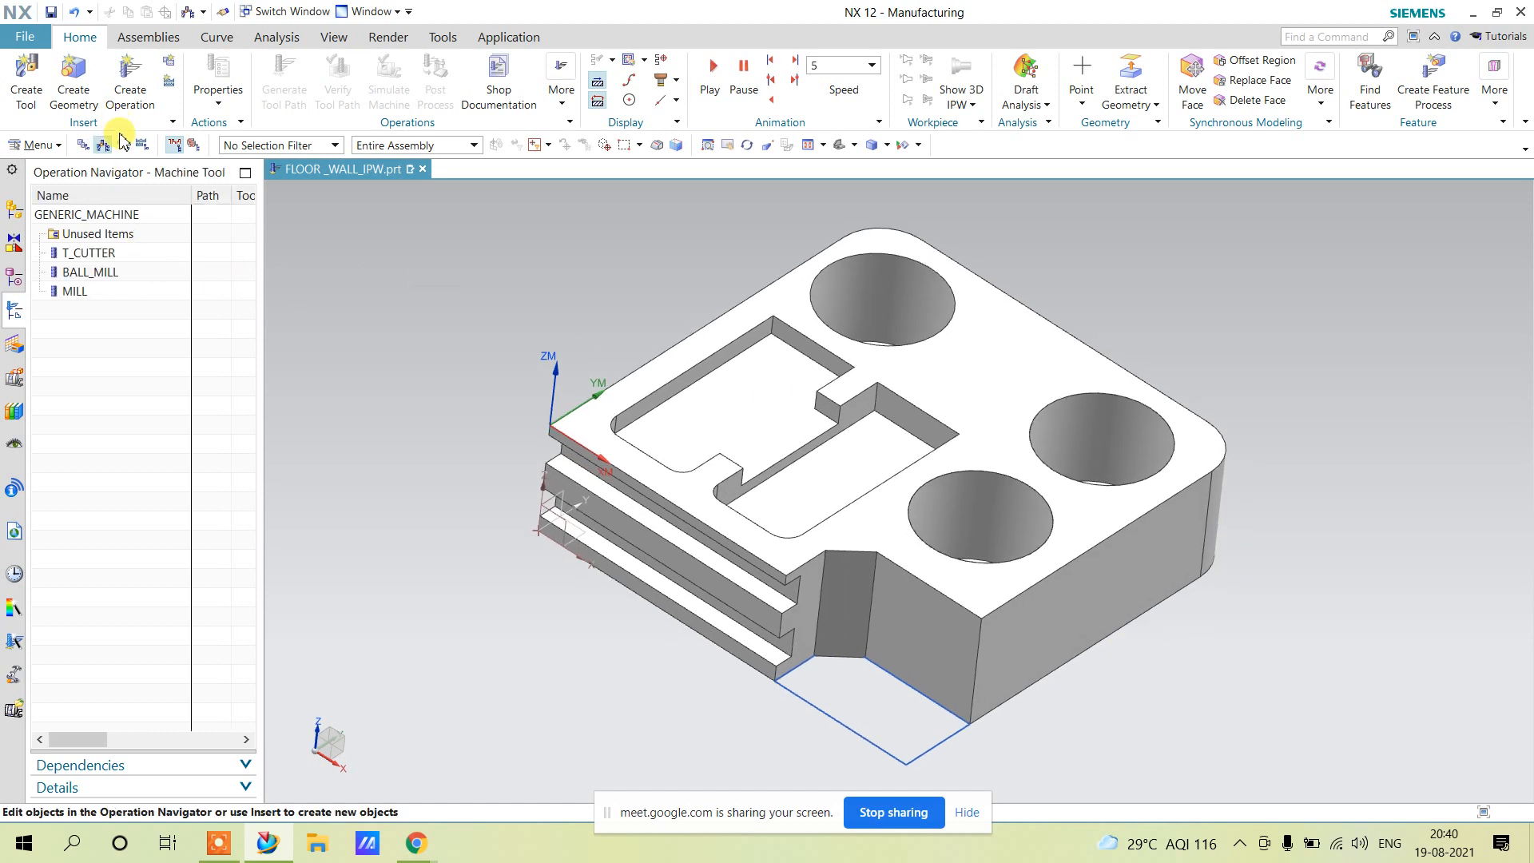
left_click(90, 254)
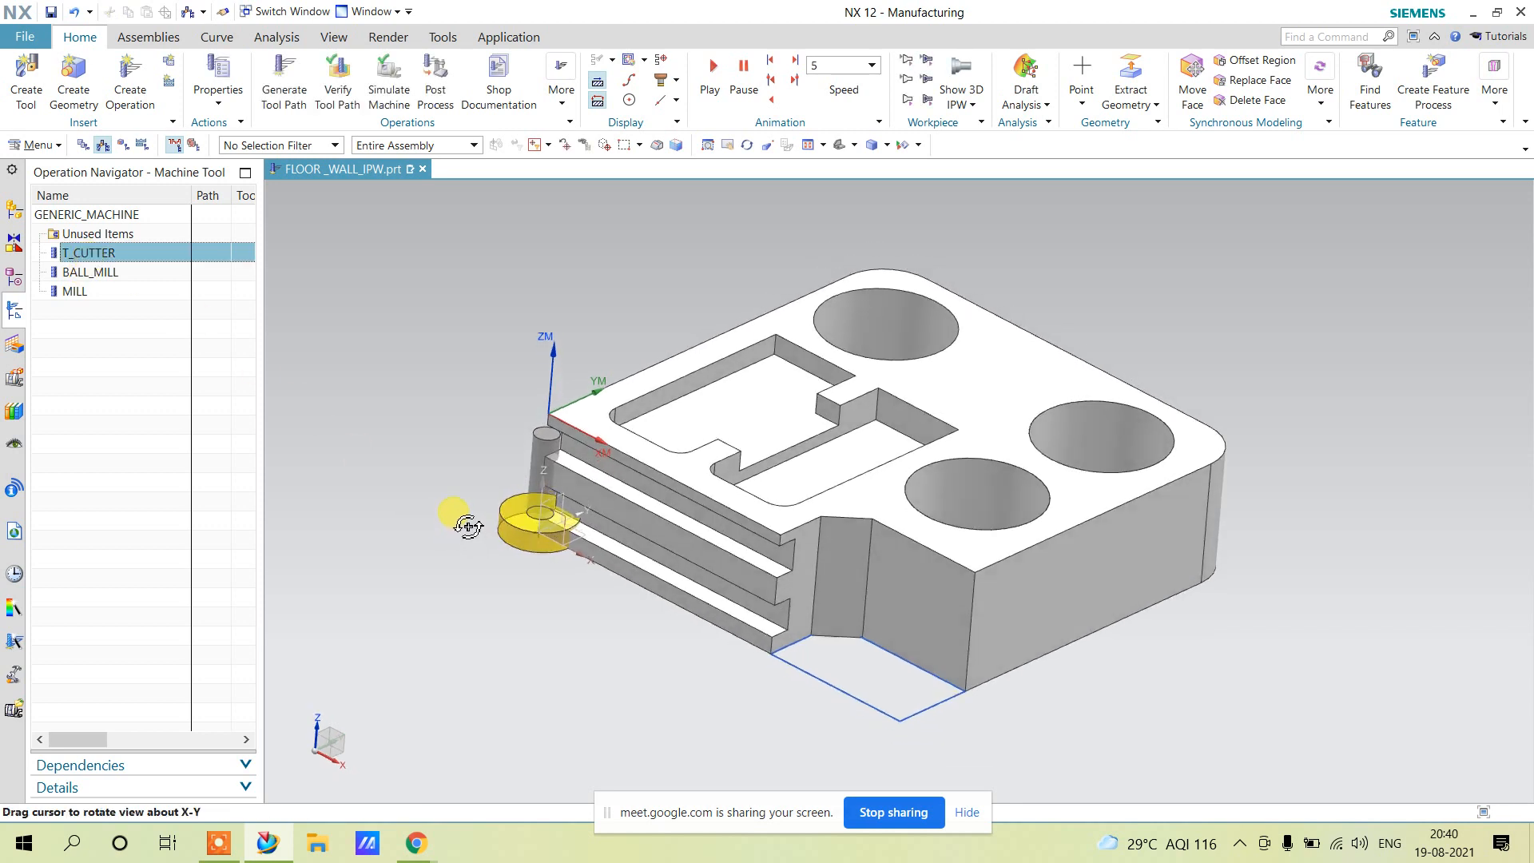
scroll(779, 543, "up", 3)
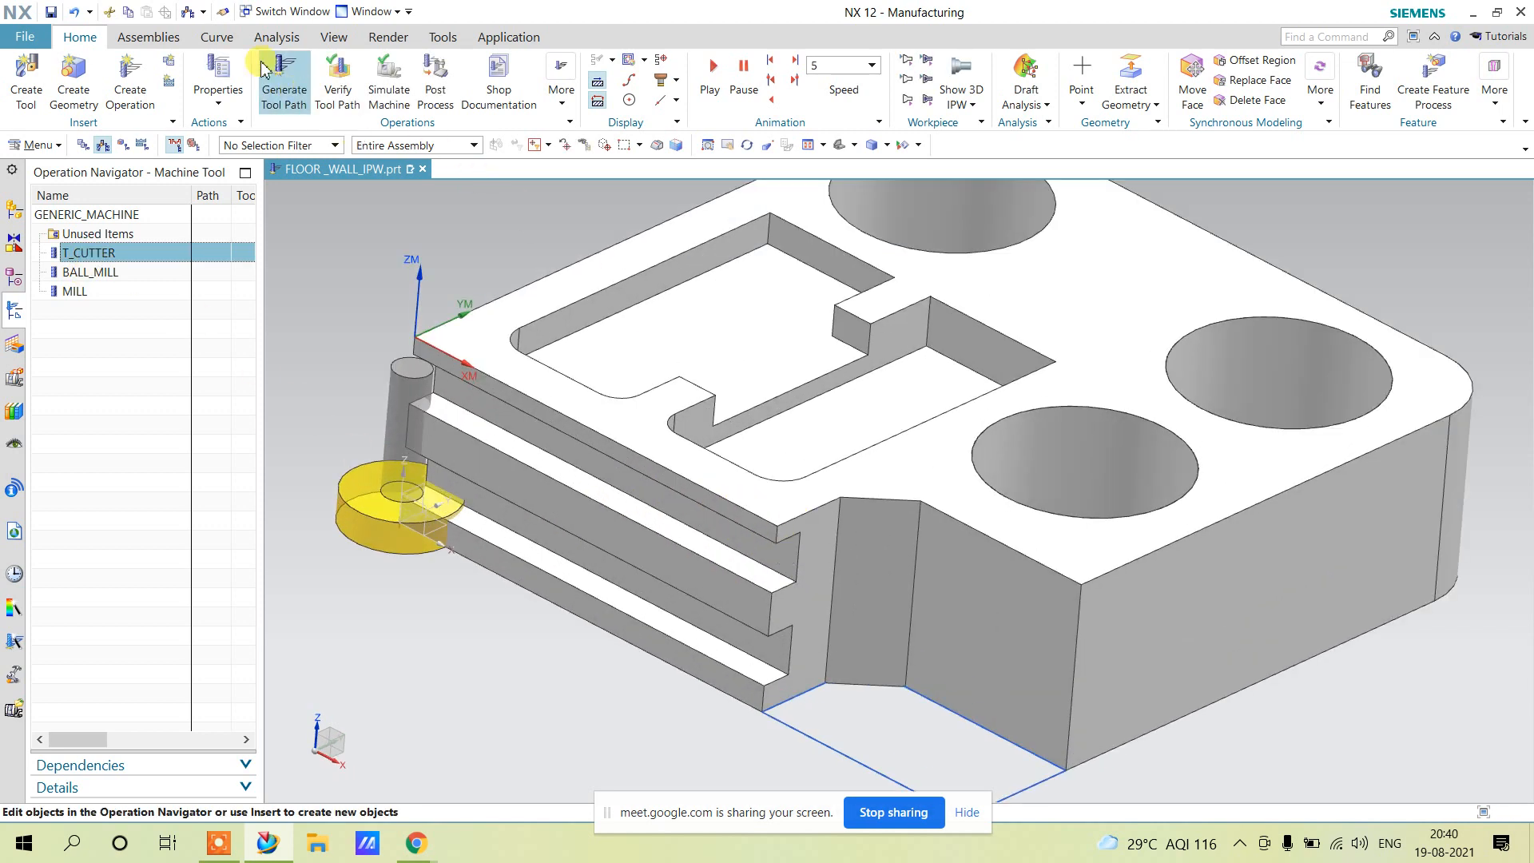
Measure the height and depth of the upper side groove at its end next to the cut corner.
left_click(276, 37)
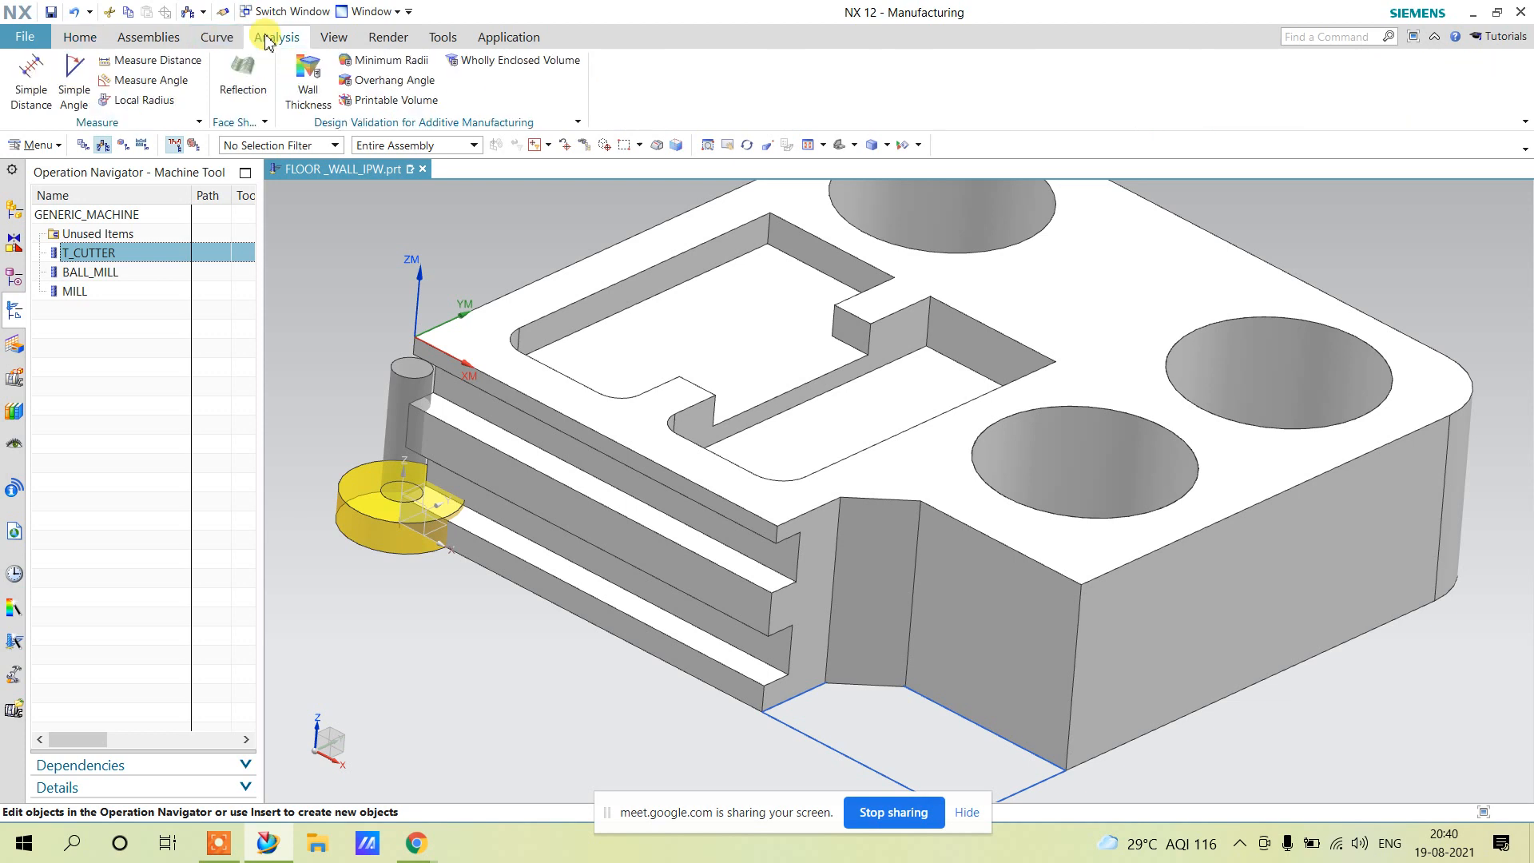
left_click(131, 60)
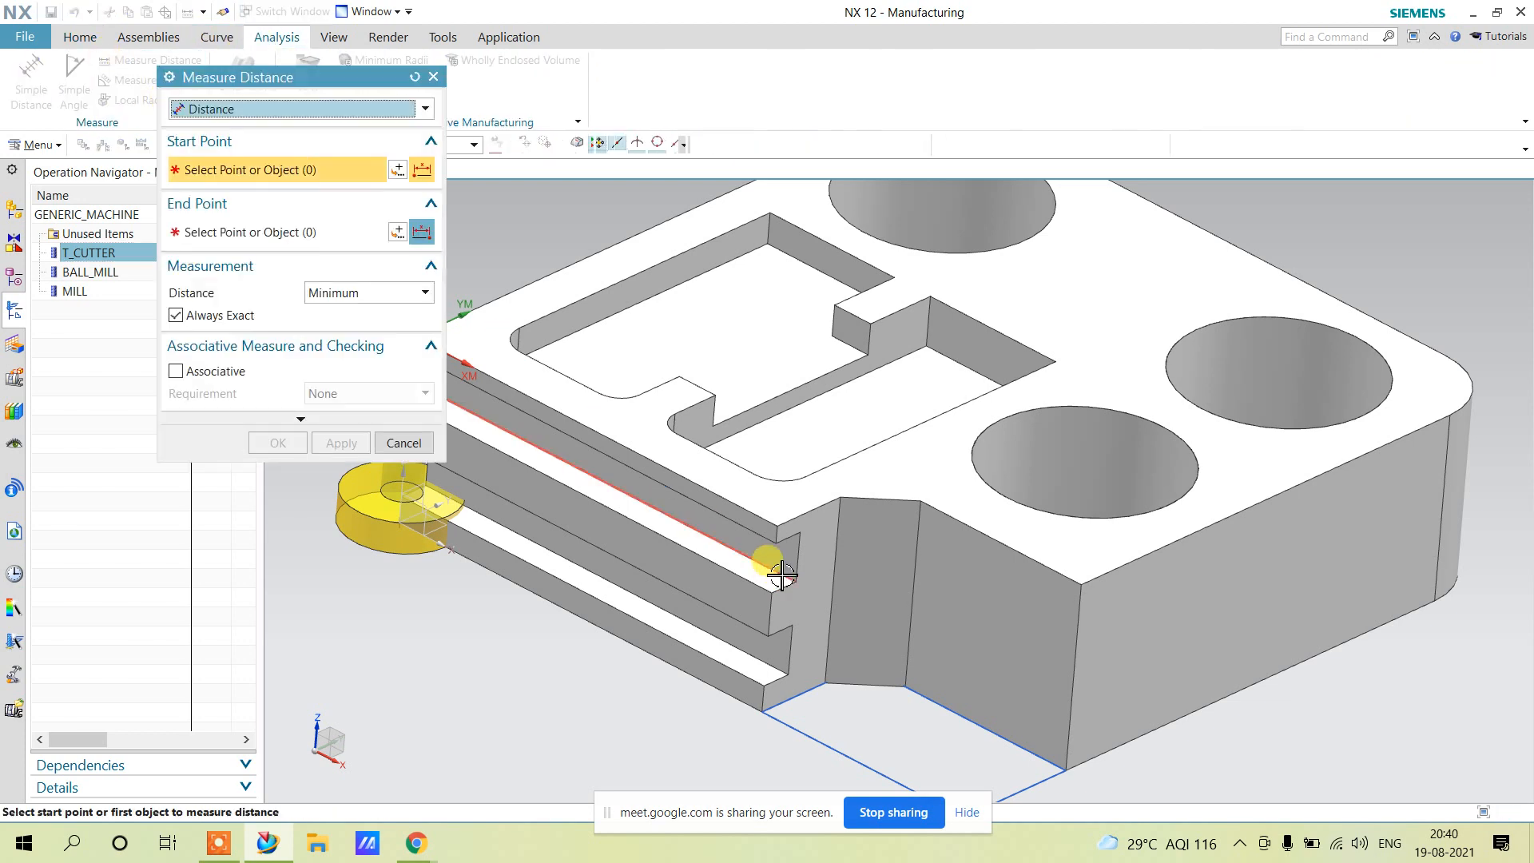
scroll(782, 579, "up", 3)
left_click(799, 521)
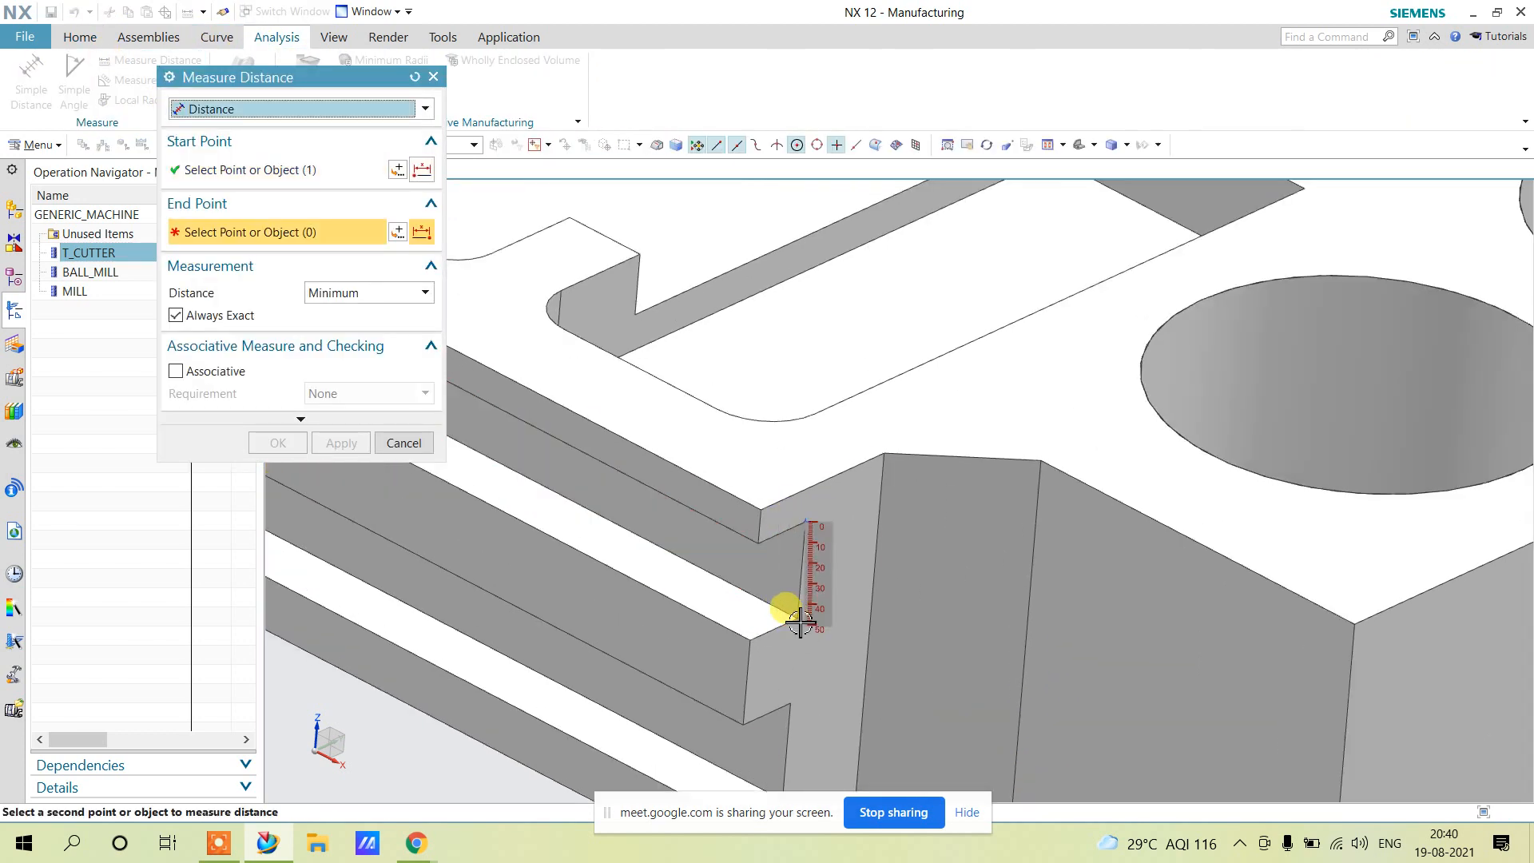
left_click(796, 633)
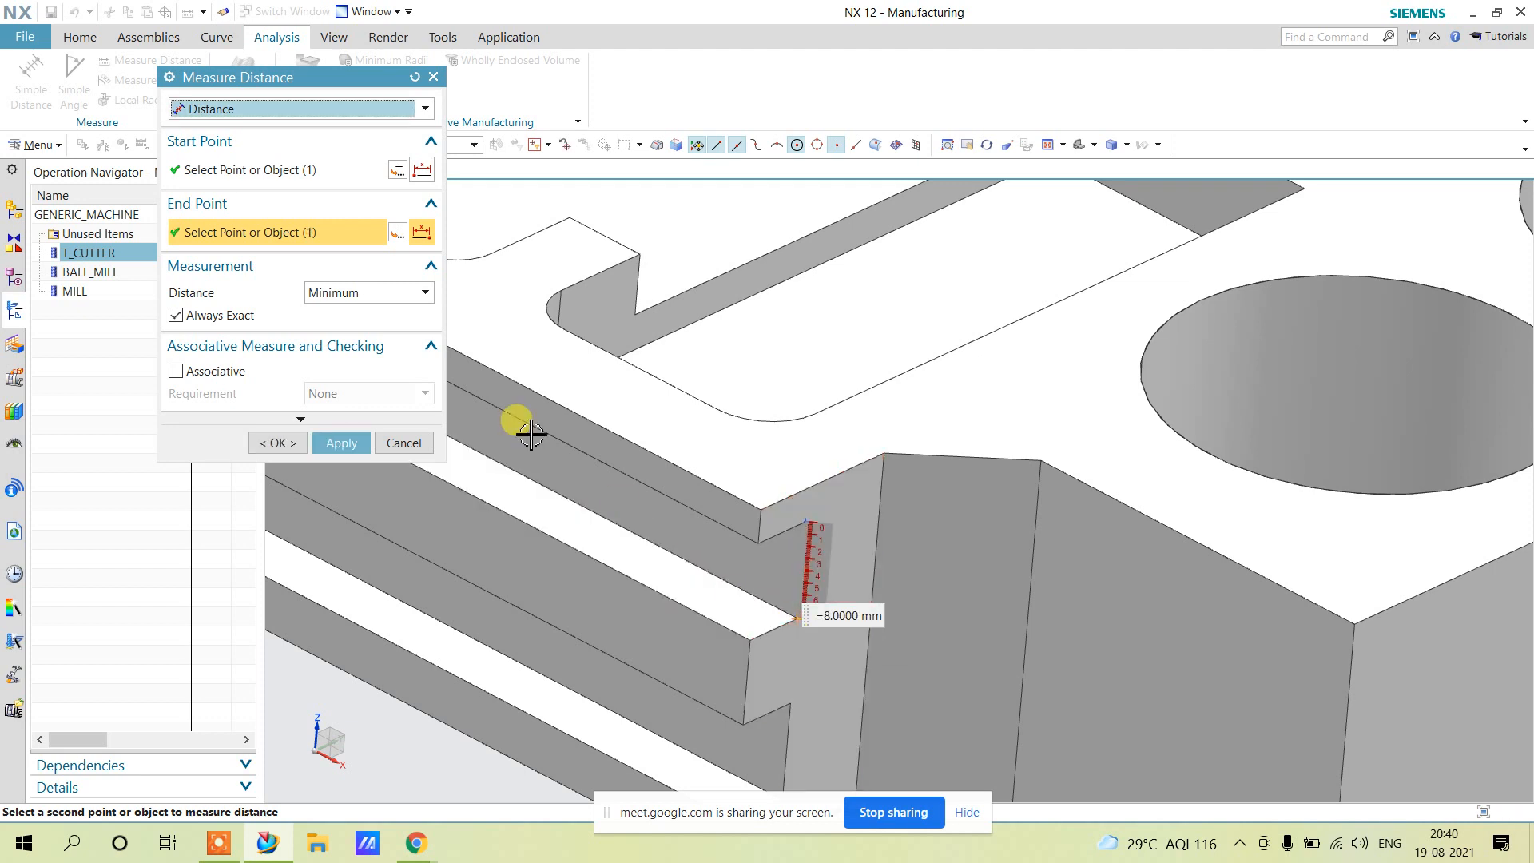
left_click(760, 545)
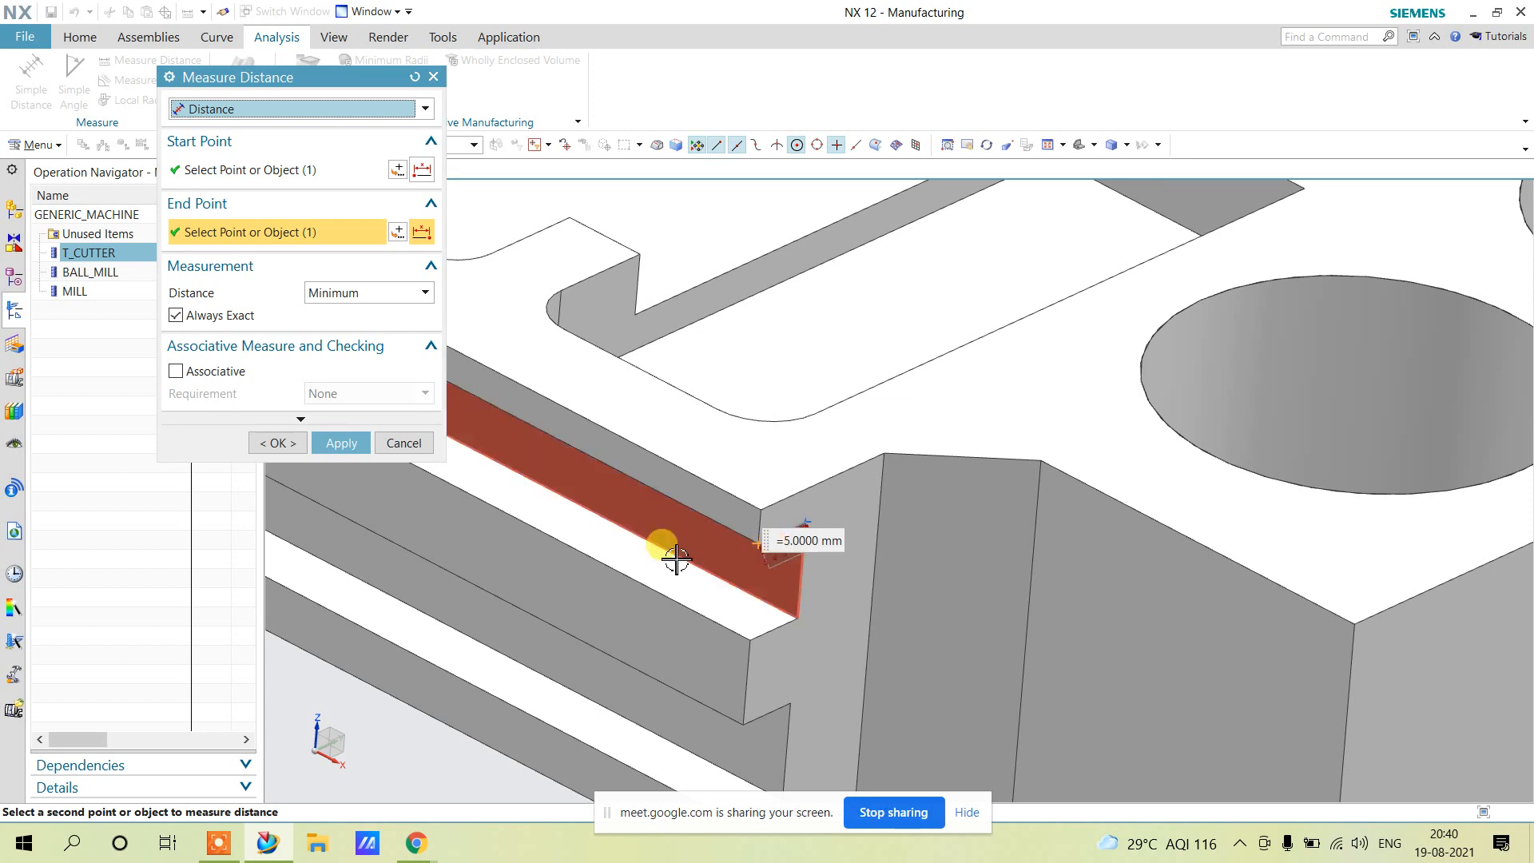
left_click(400, 444)
key("ctrl+f")
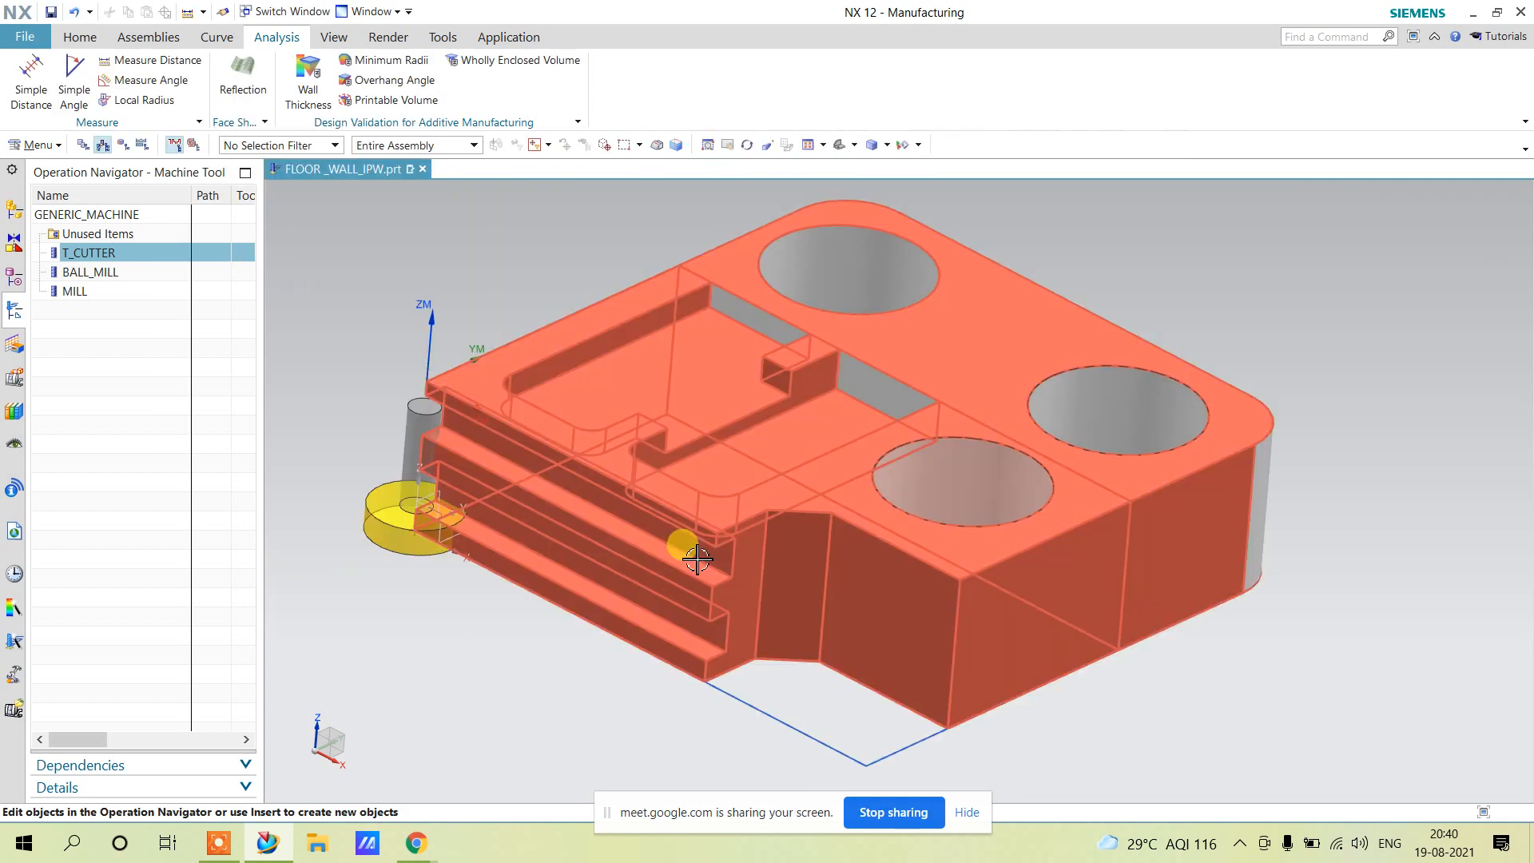
Edit T_CUTTER, setting its Adjust Register and Cutcom Register to 1.
double_click(116, 254)
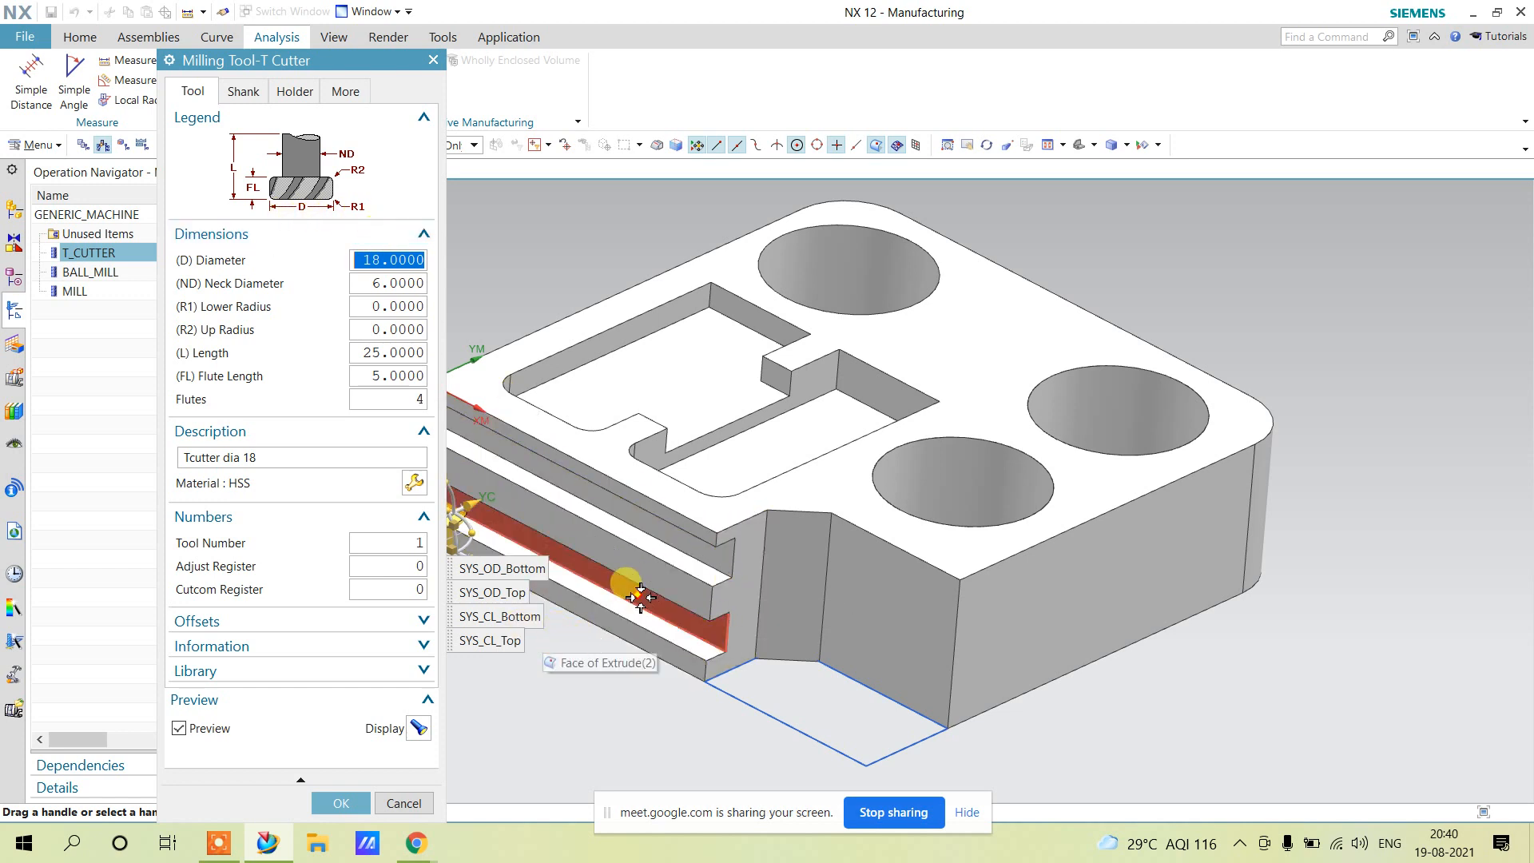
middle_click_drag(648, 526, 920, 525, "shift")
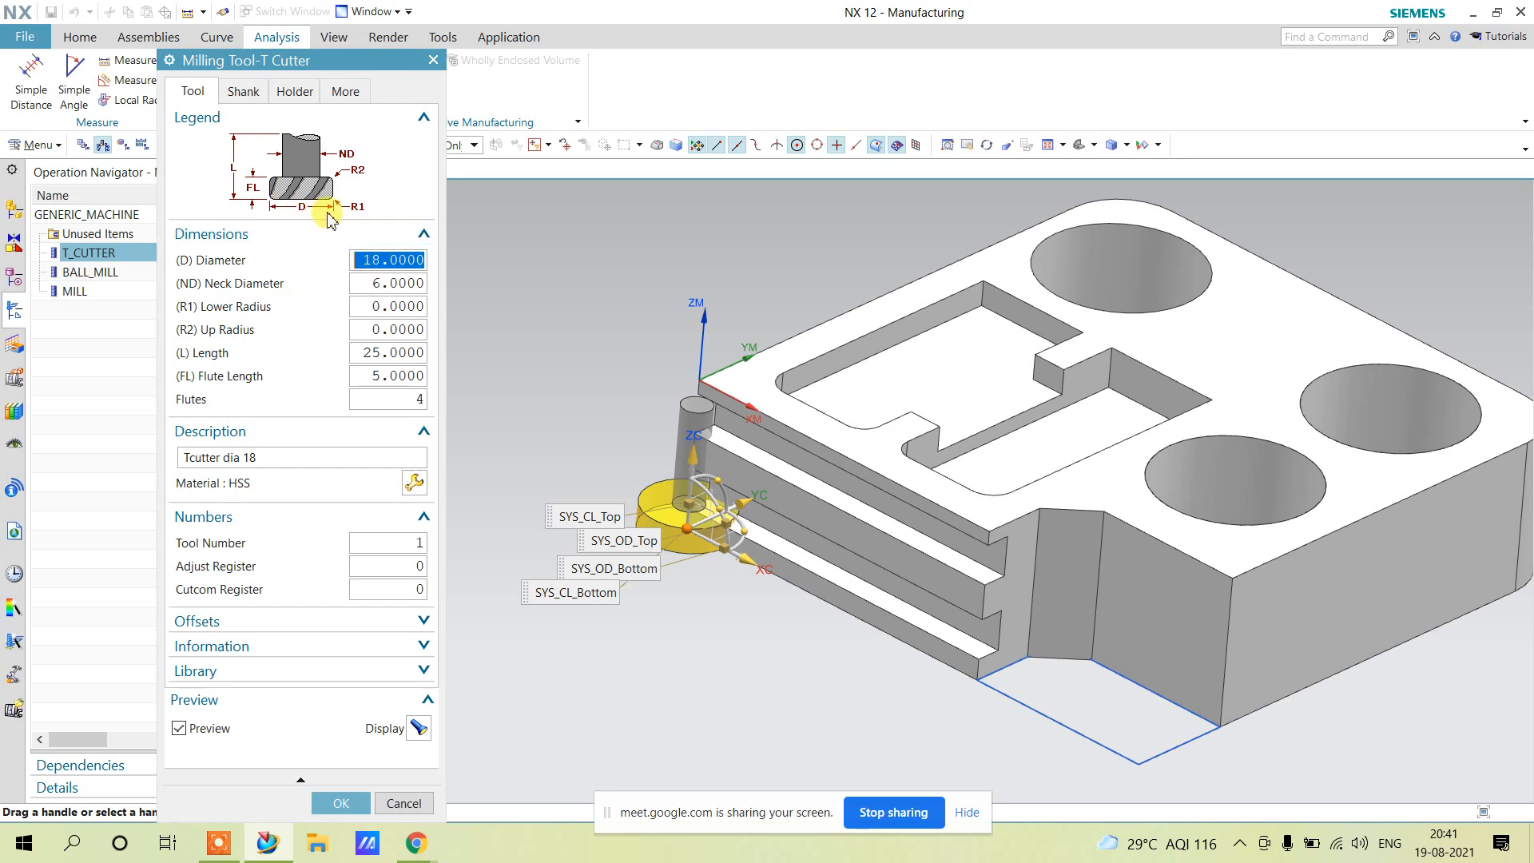
scroll(991, 567, "up", 2)
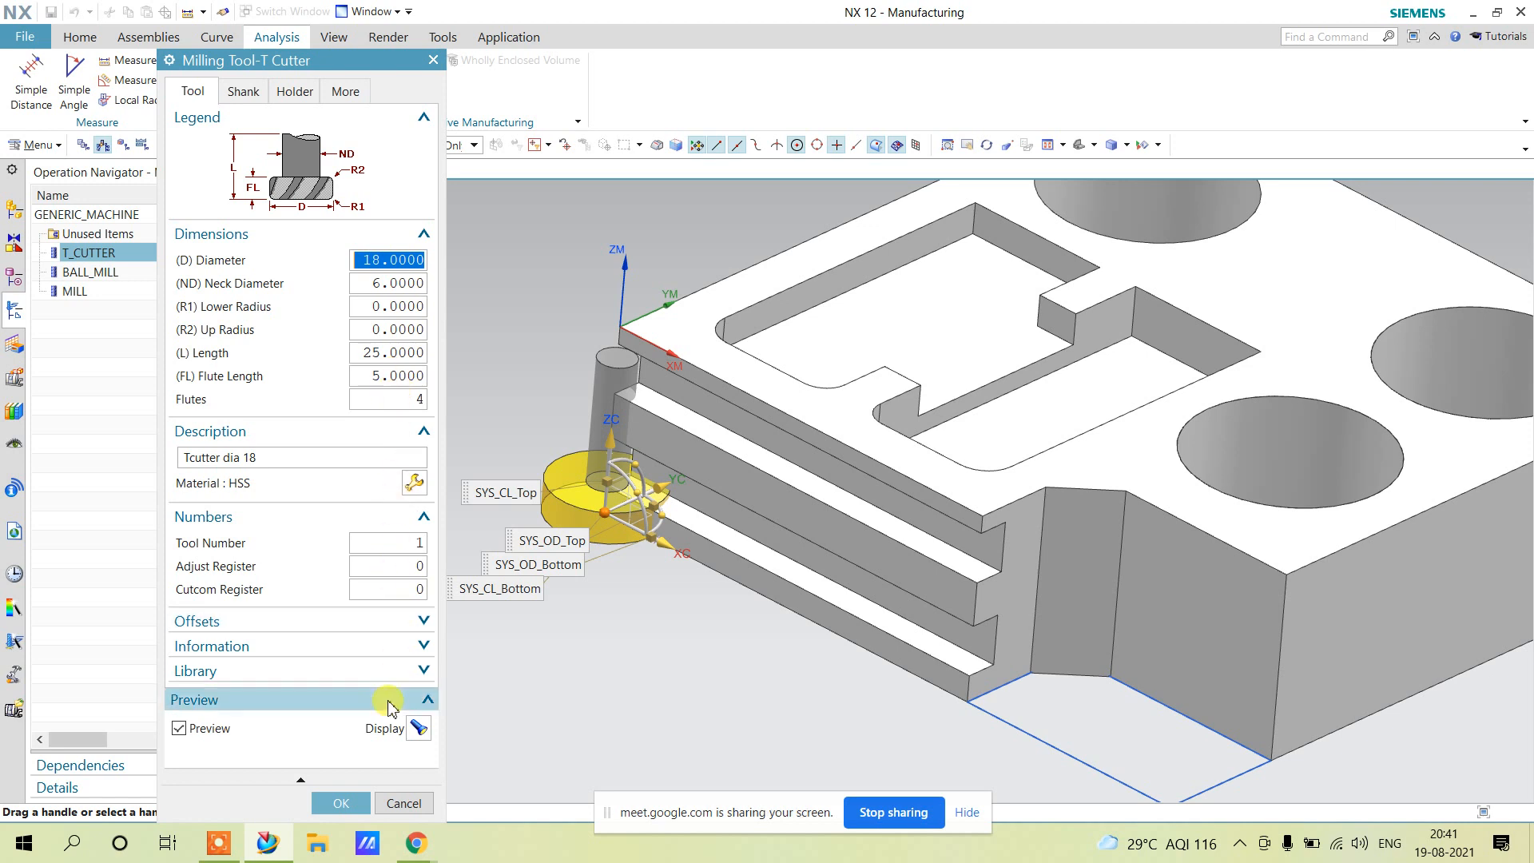
left_click(408, 566)
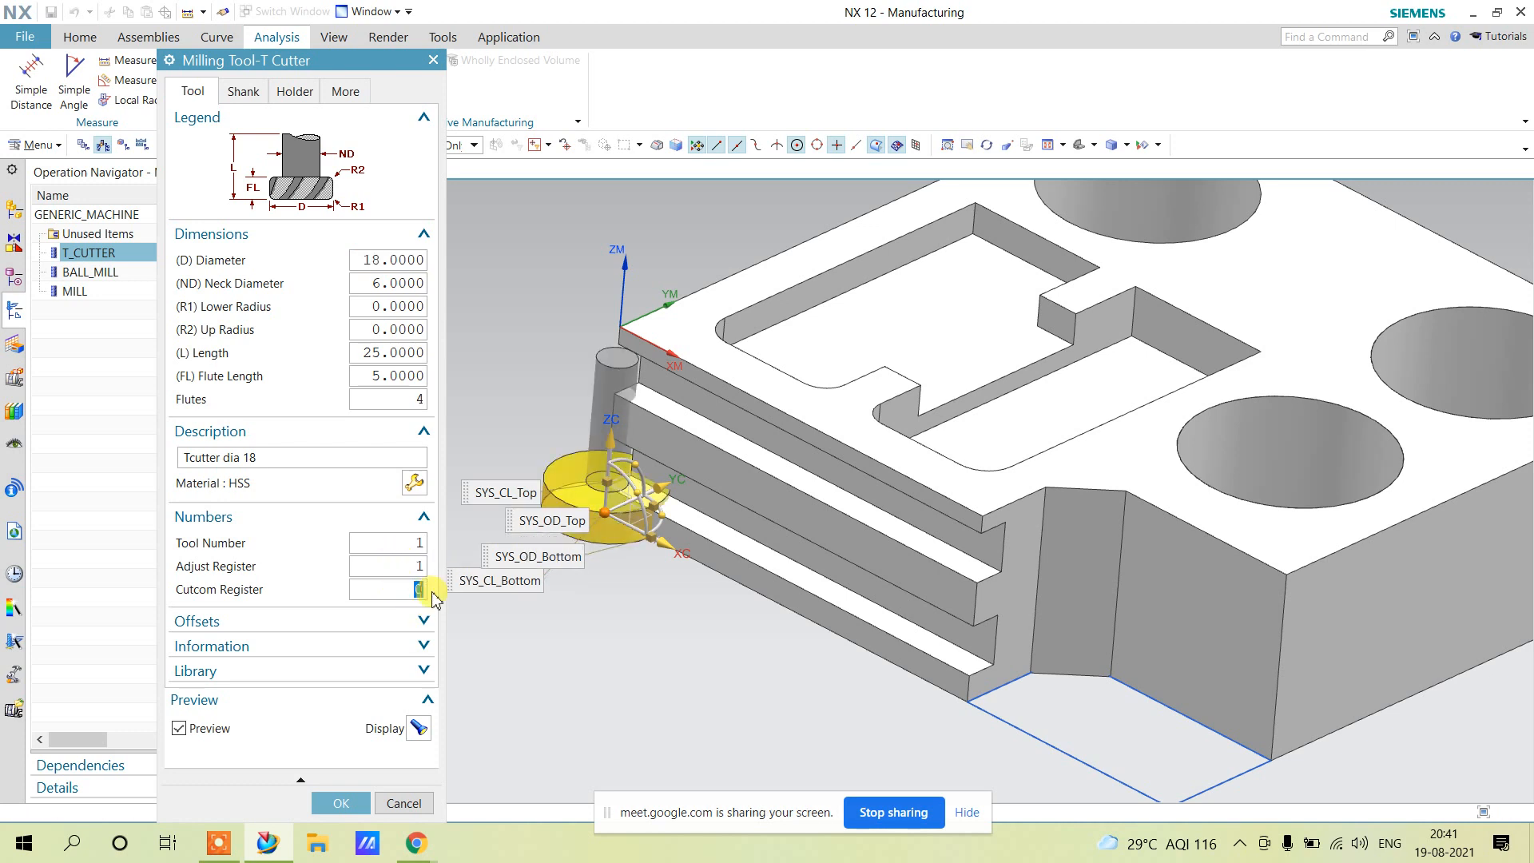
type("1")
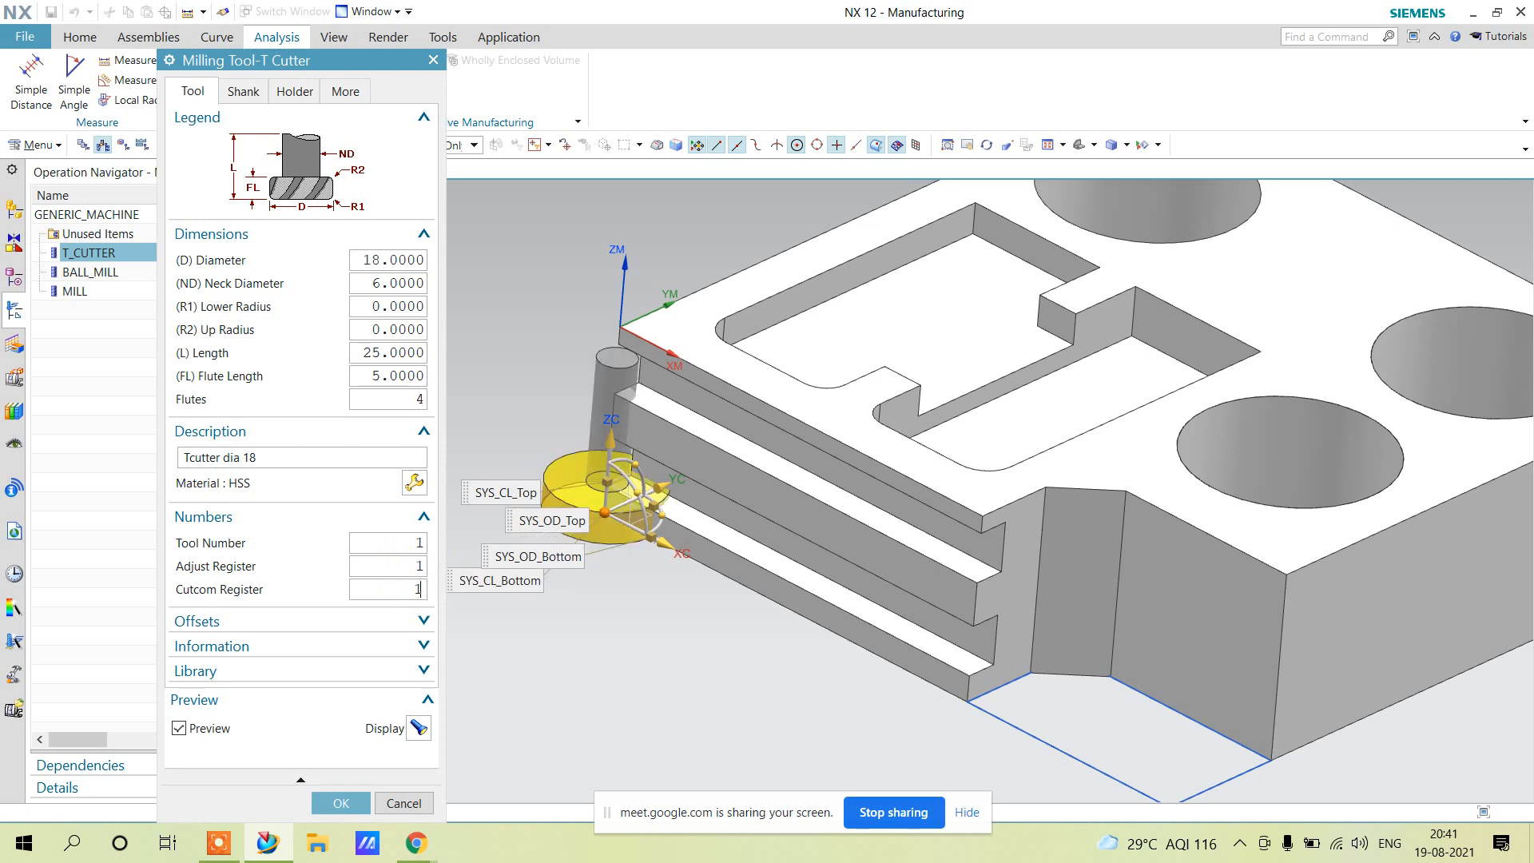
left_click(341, 803)
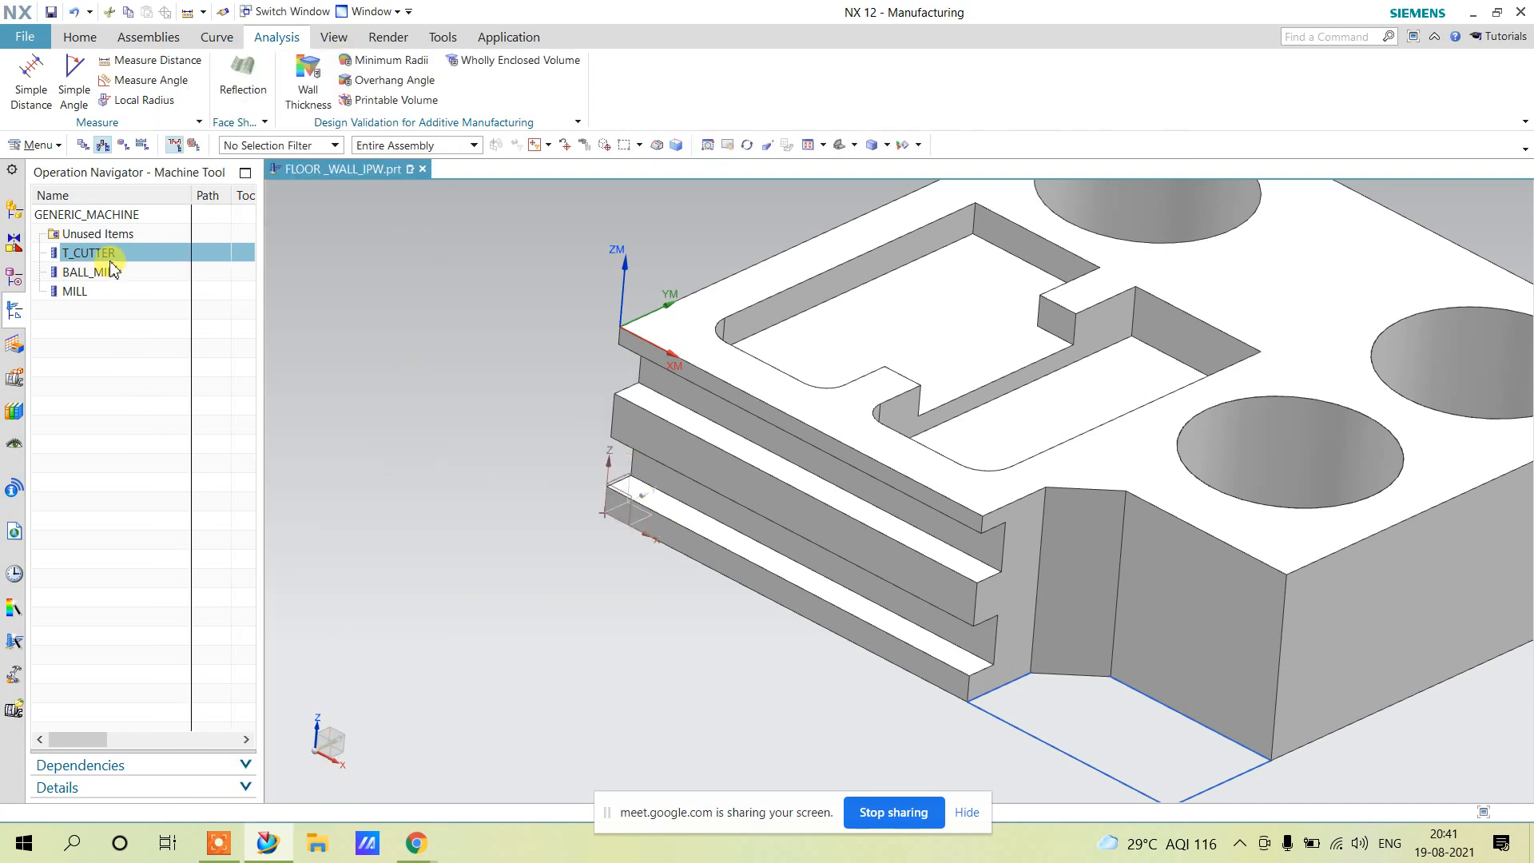
Start a new mill_planar operation with the Groove Milling subtype.
scroll(643, 450, "down", 1)
scroll(455, 441, "up", 3)
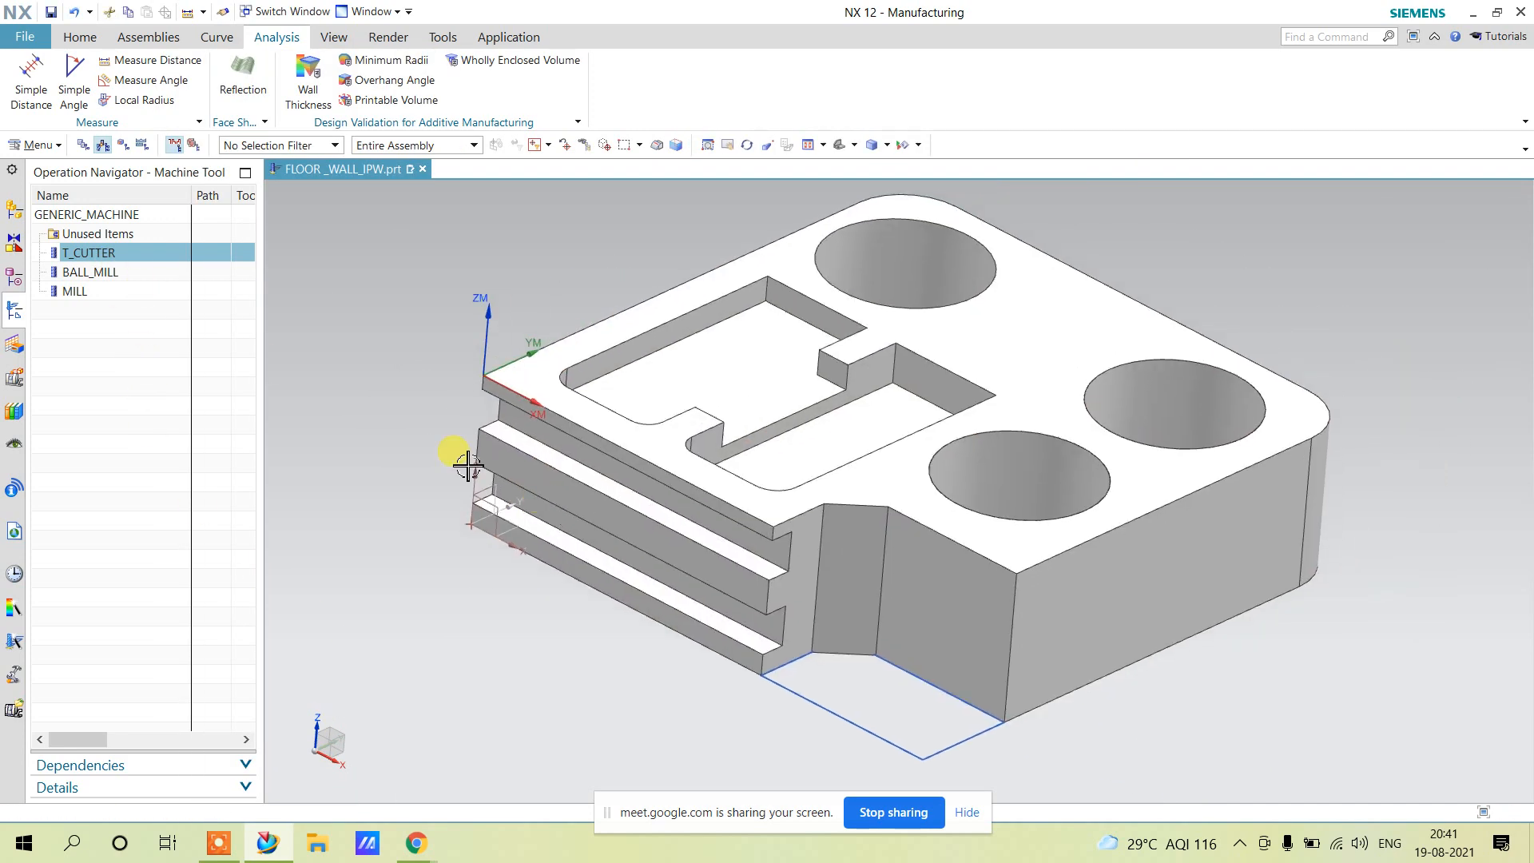
left_click(94, 41)
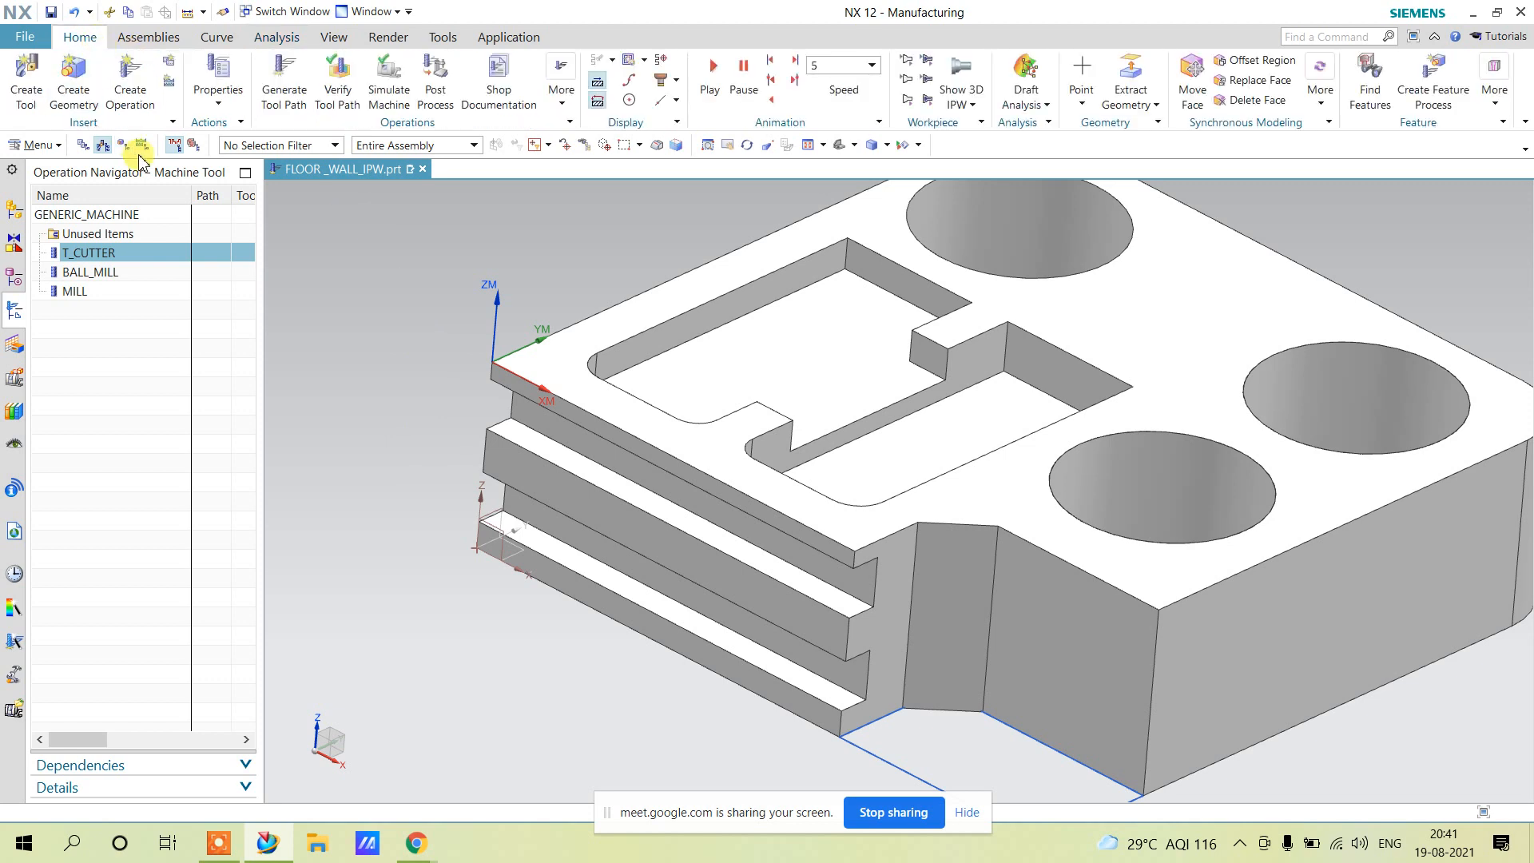
left_click(126, 98)
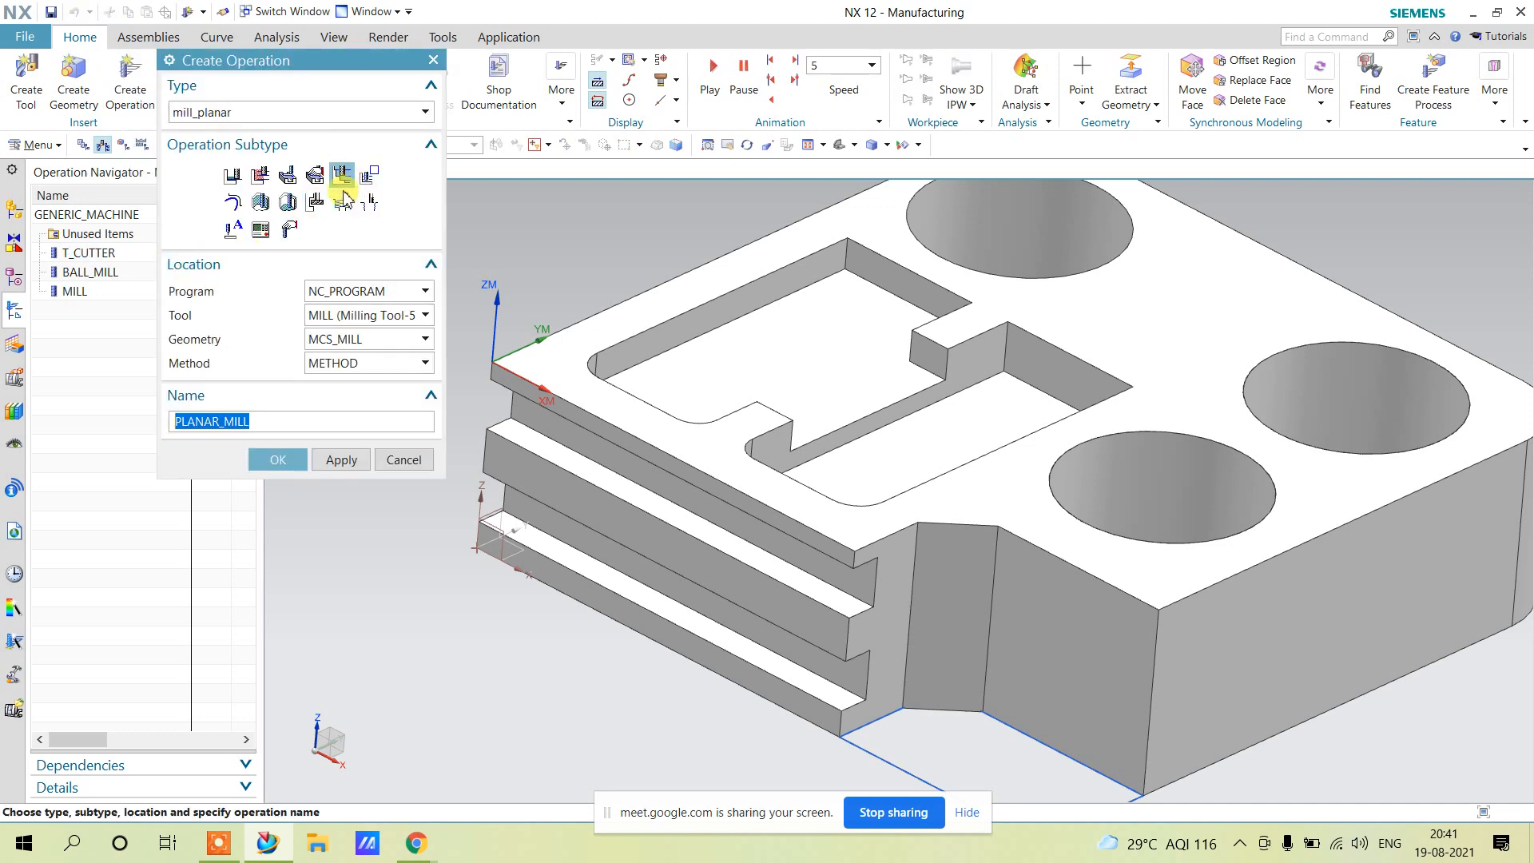
left_click(315, 202)
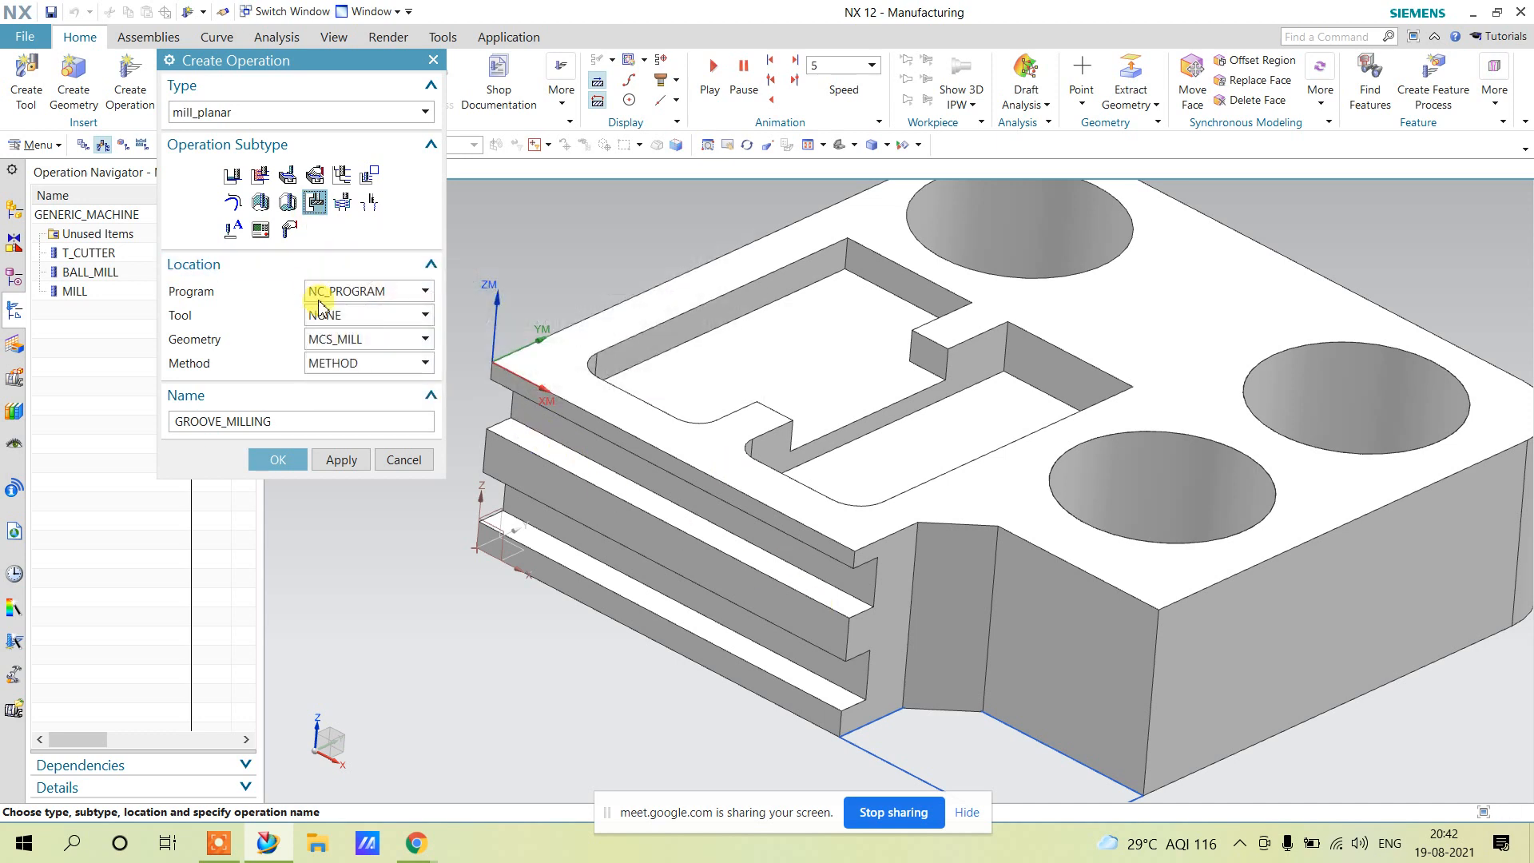
Assign the groove milling operation to program PROGRAM and tool T_CUTTER (Tcutter dia 18).
left_click(314, 291)
left_click(339, 364)
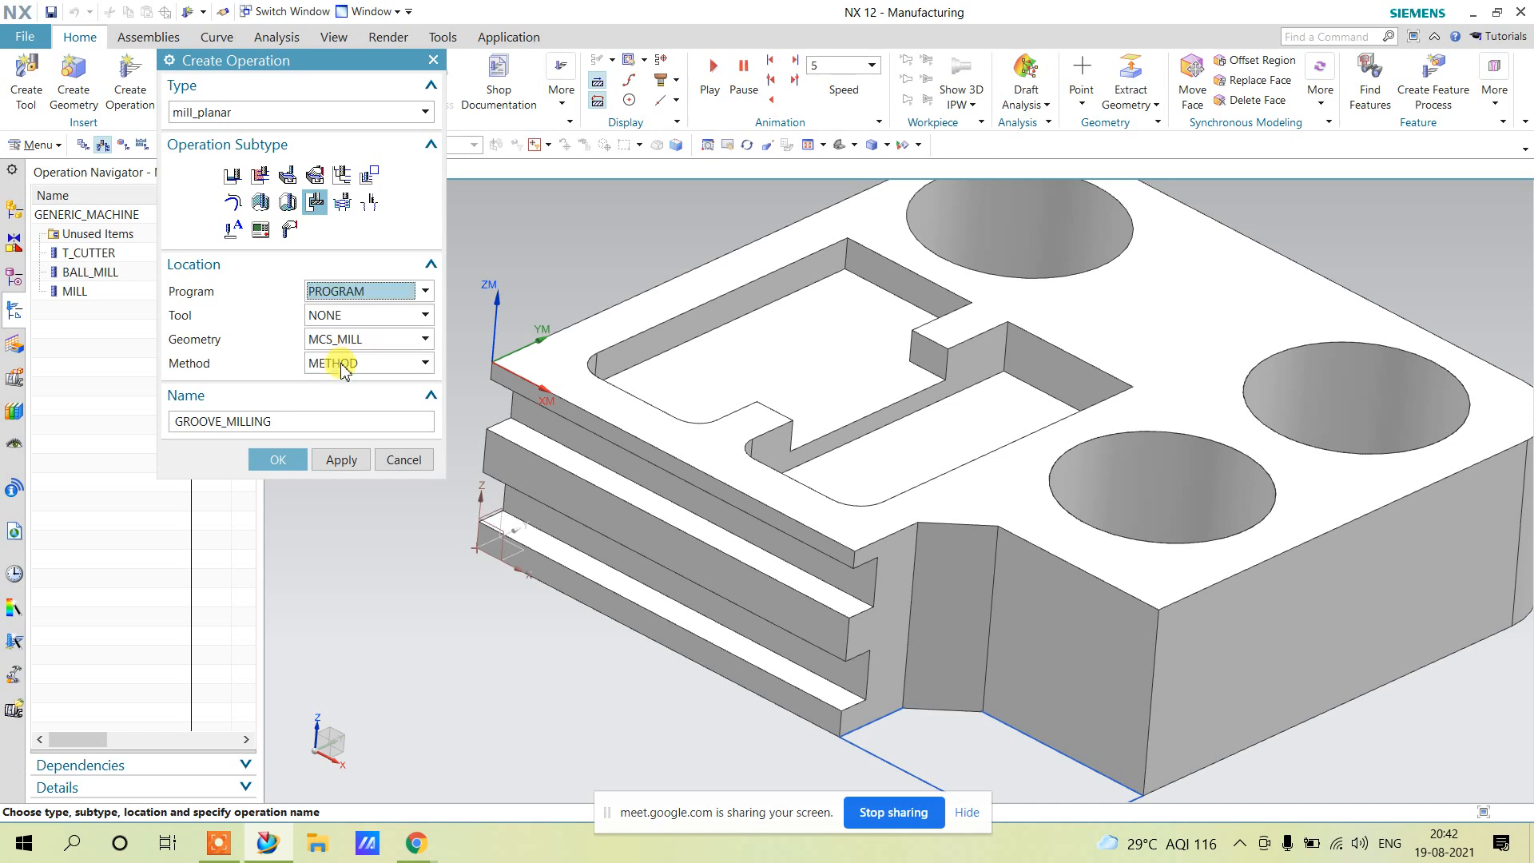
left_click(354, 316)
left_click(355, 353)
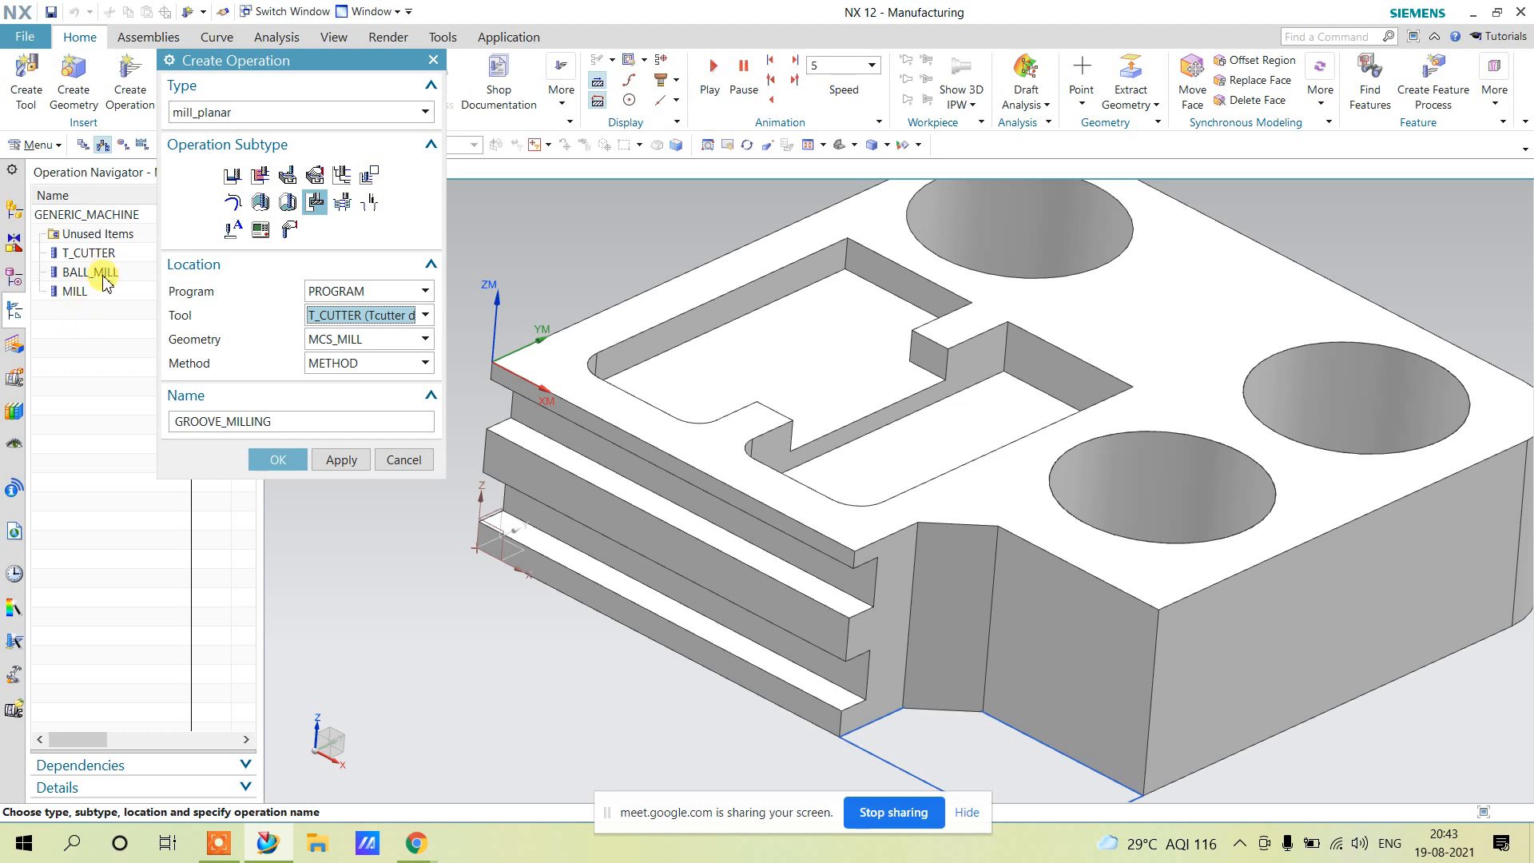
left_click(371, 314)
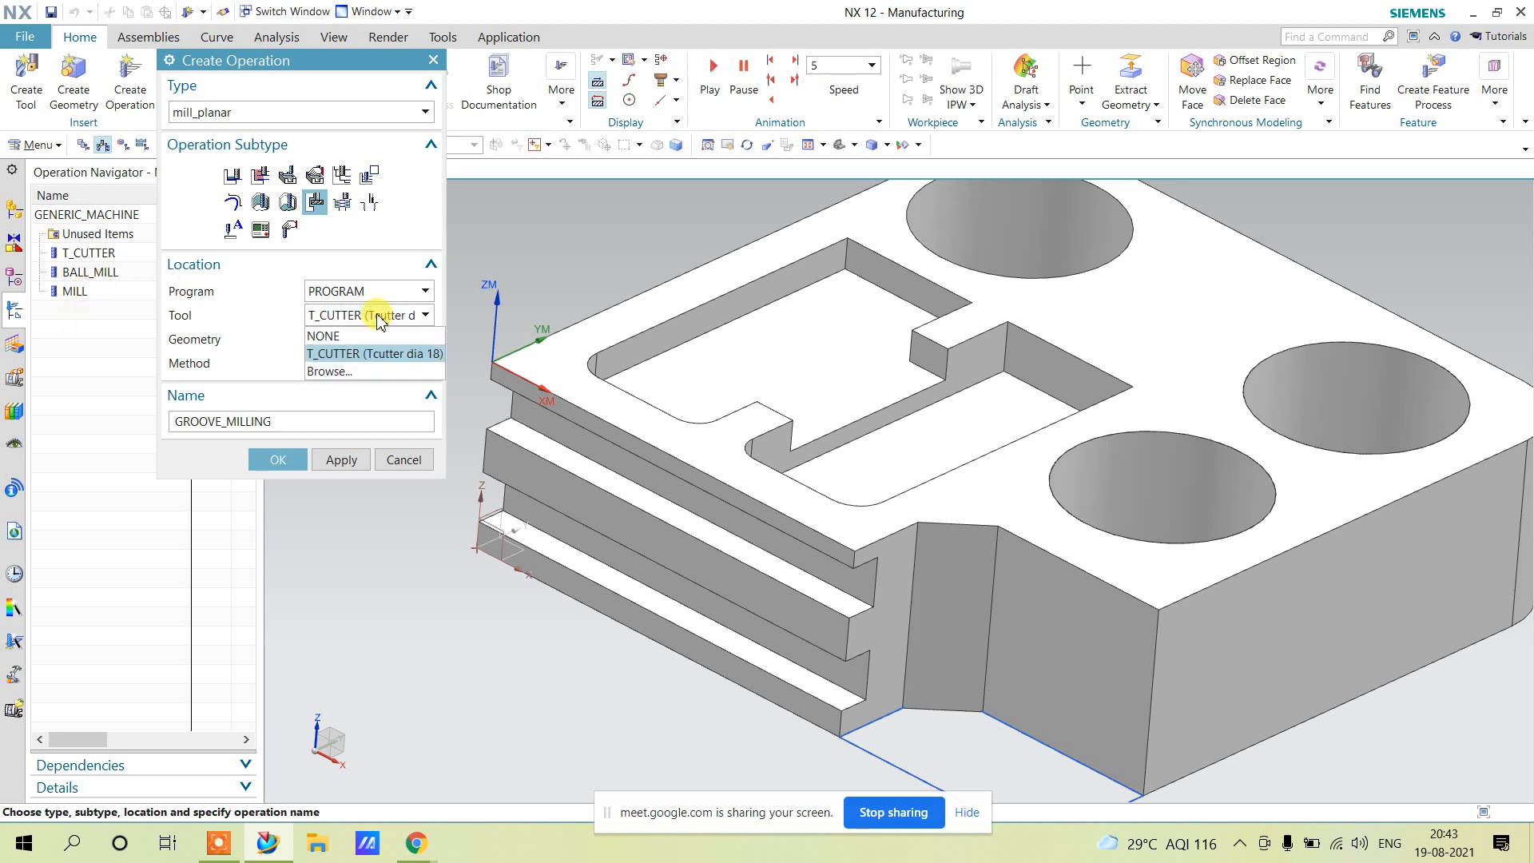
left_click(369, 356)
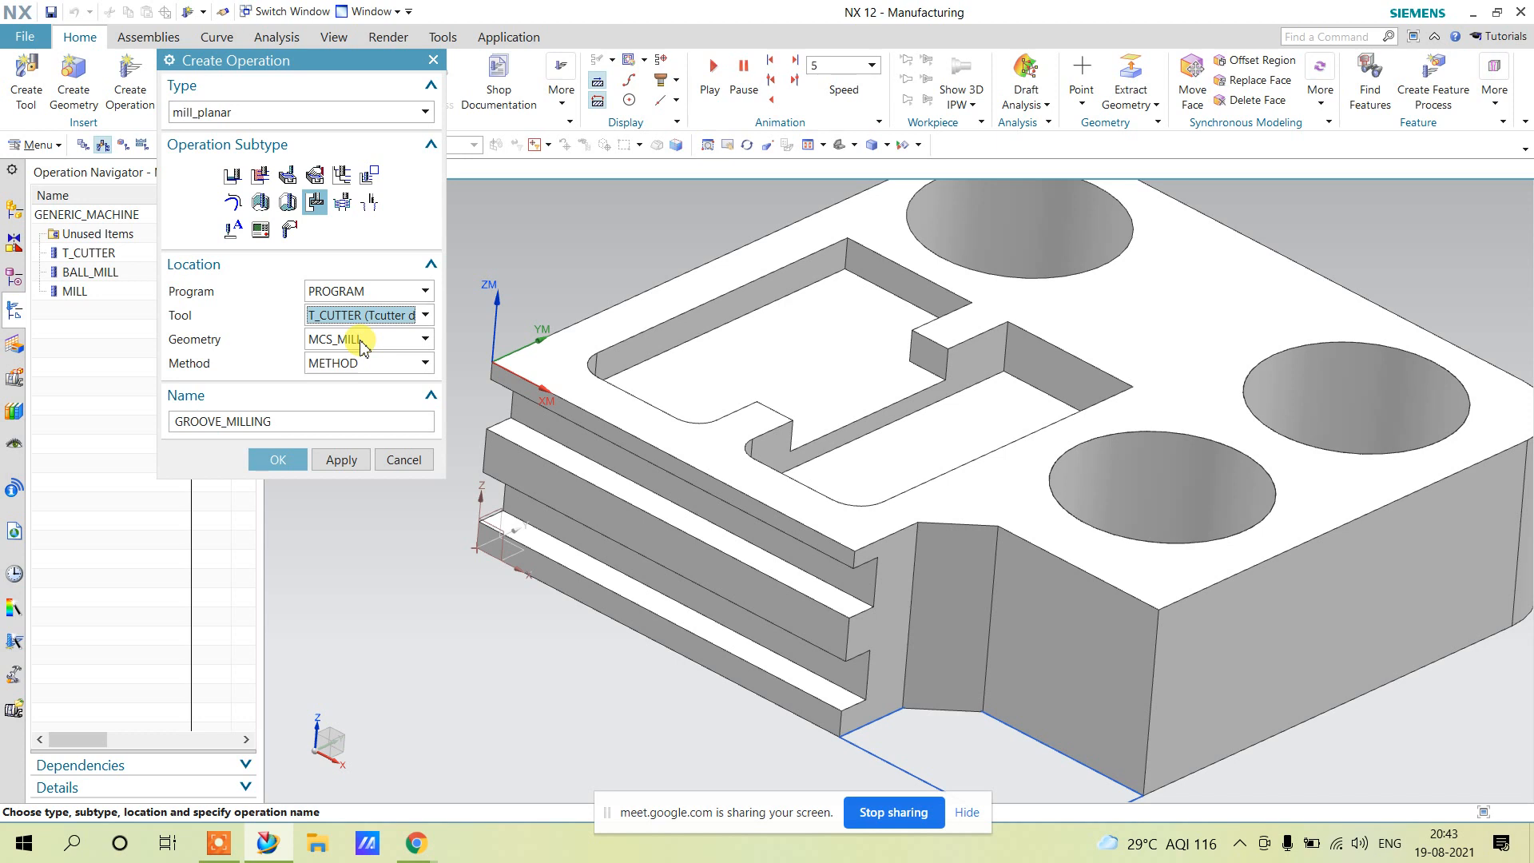
Set the operation's geometry to WORKPIECE and method to MILL_FINISH, and create GROOVE_MILLING.
left_click(361, 342)
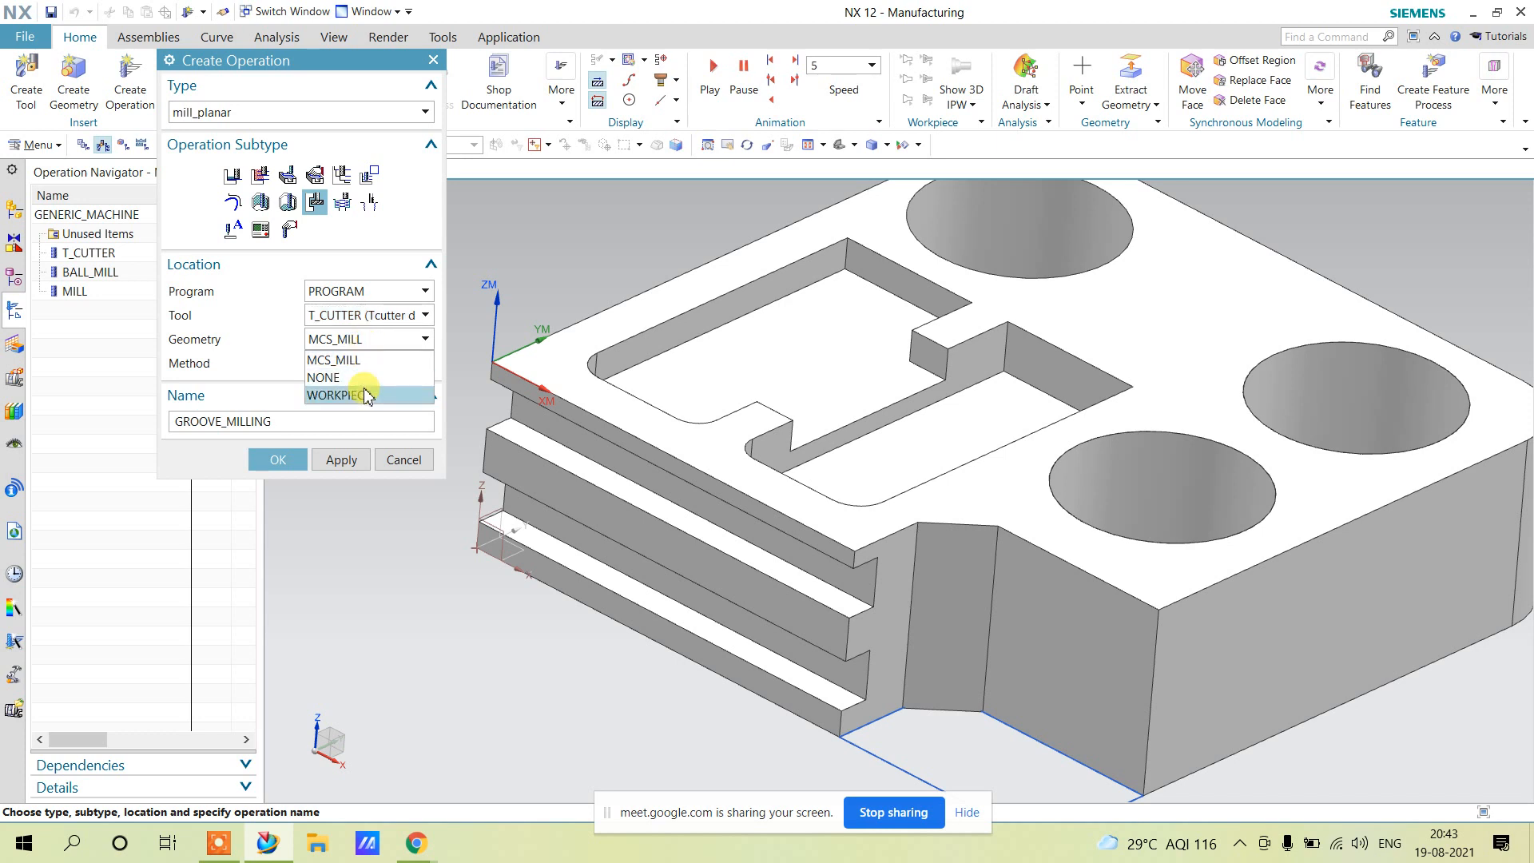
left_click(365, 395)
left_click(368, 362)
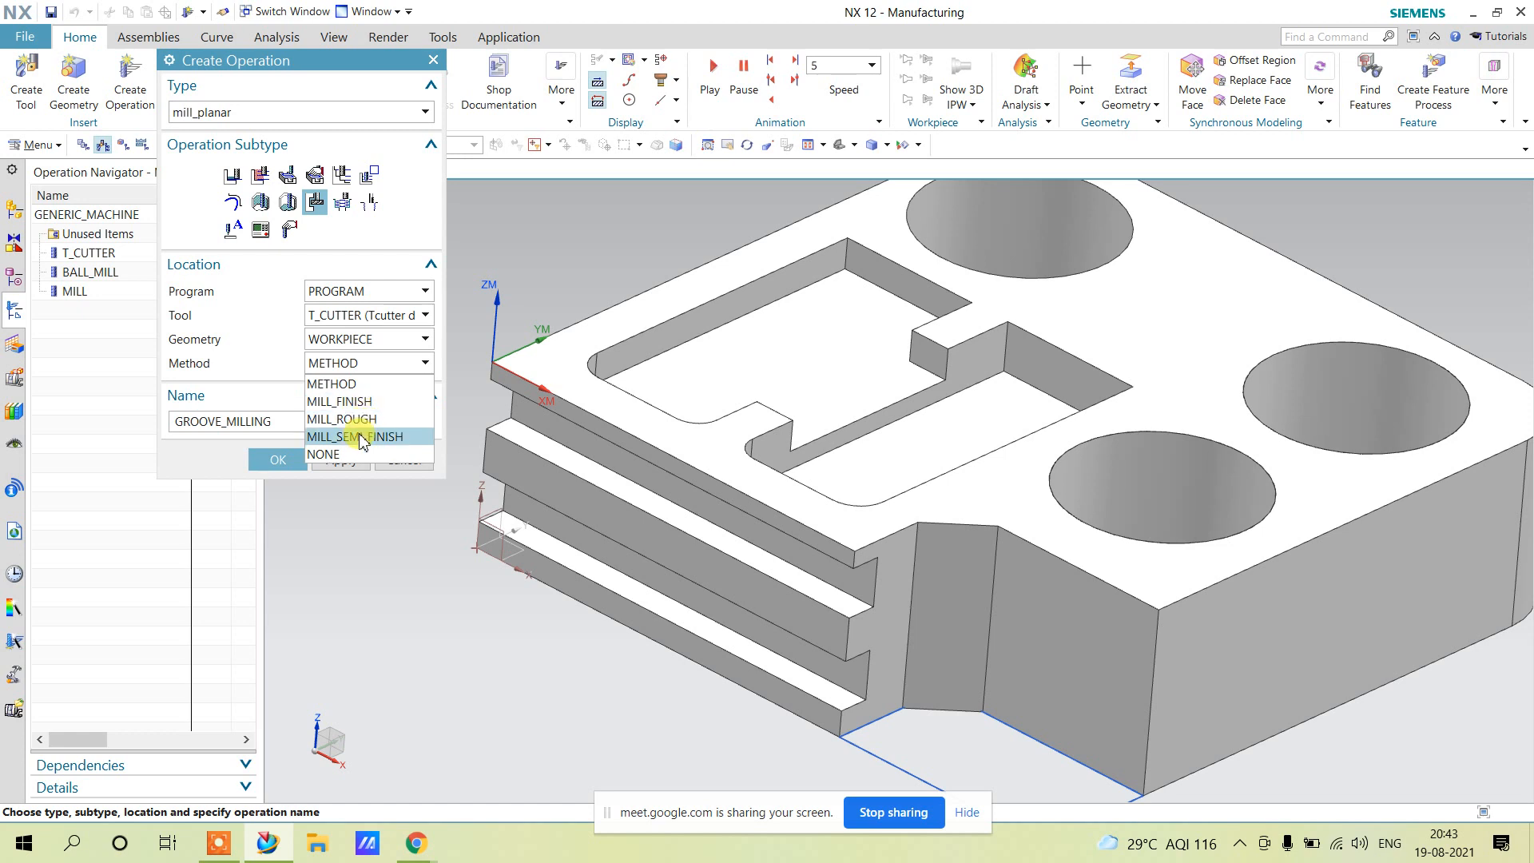
left_click(364, 401)
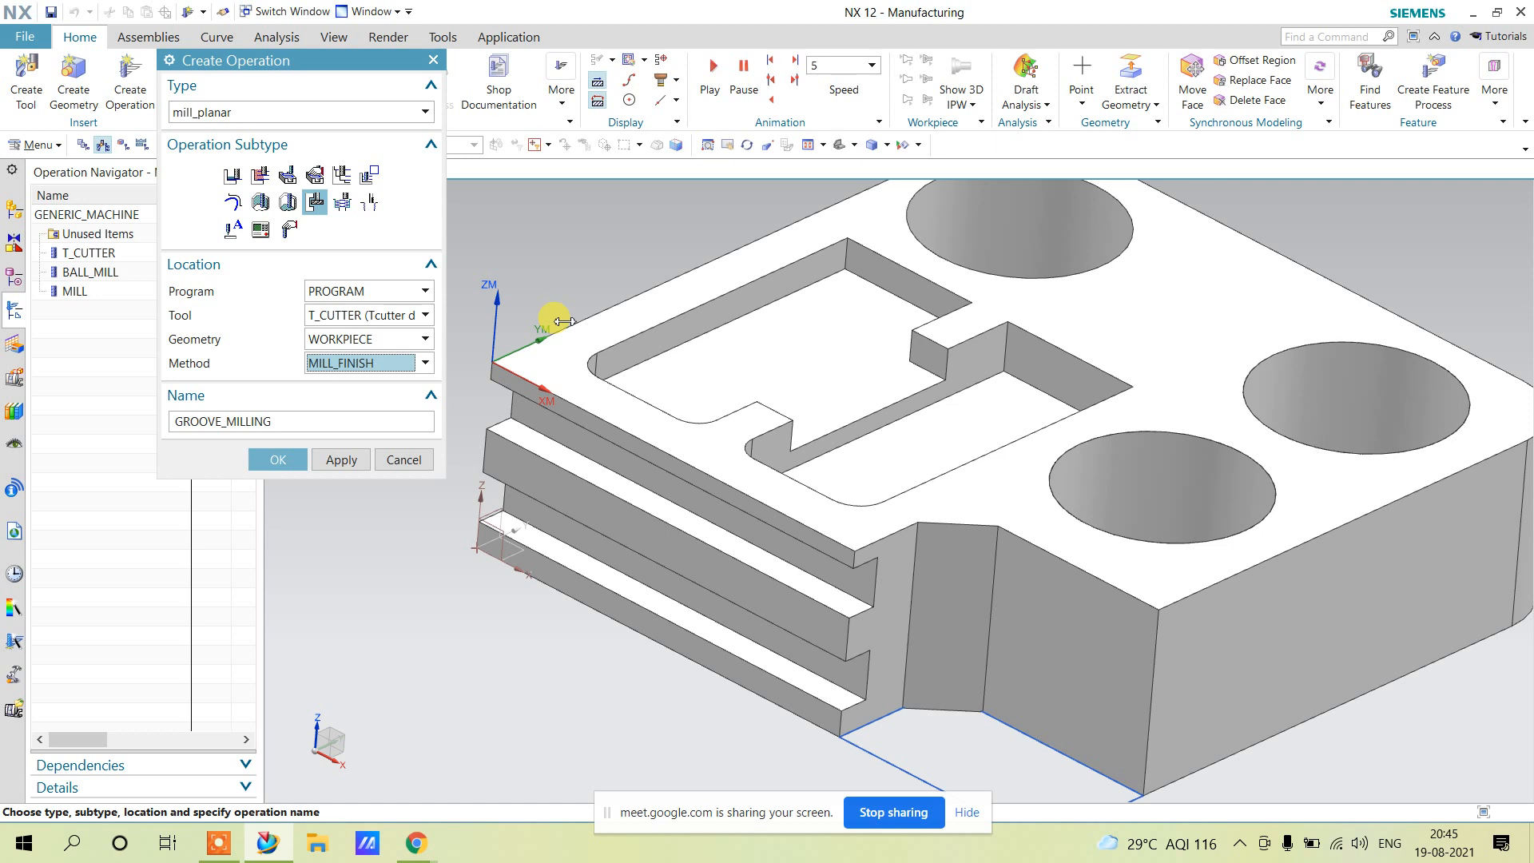
left_click(275, 460)
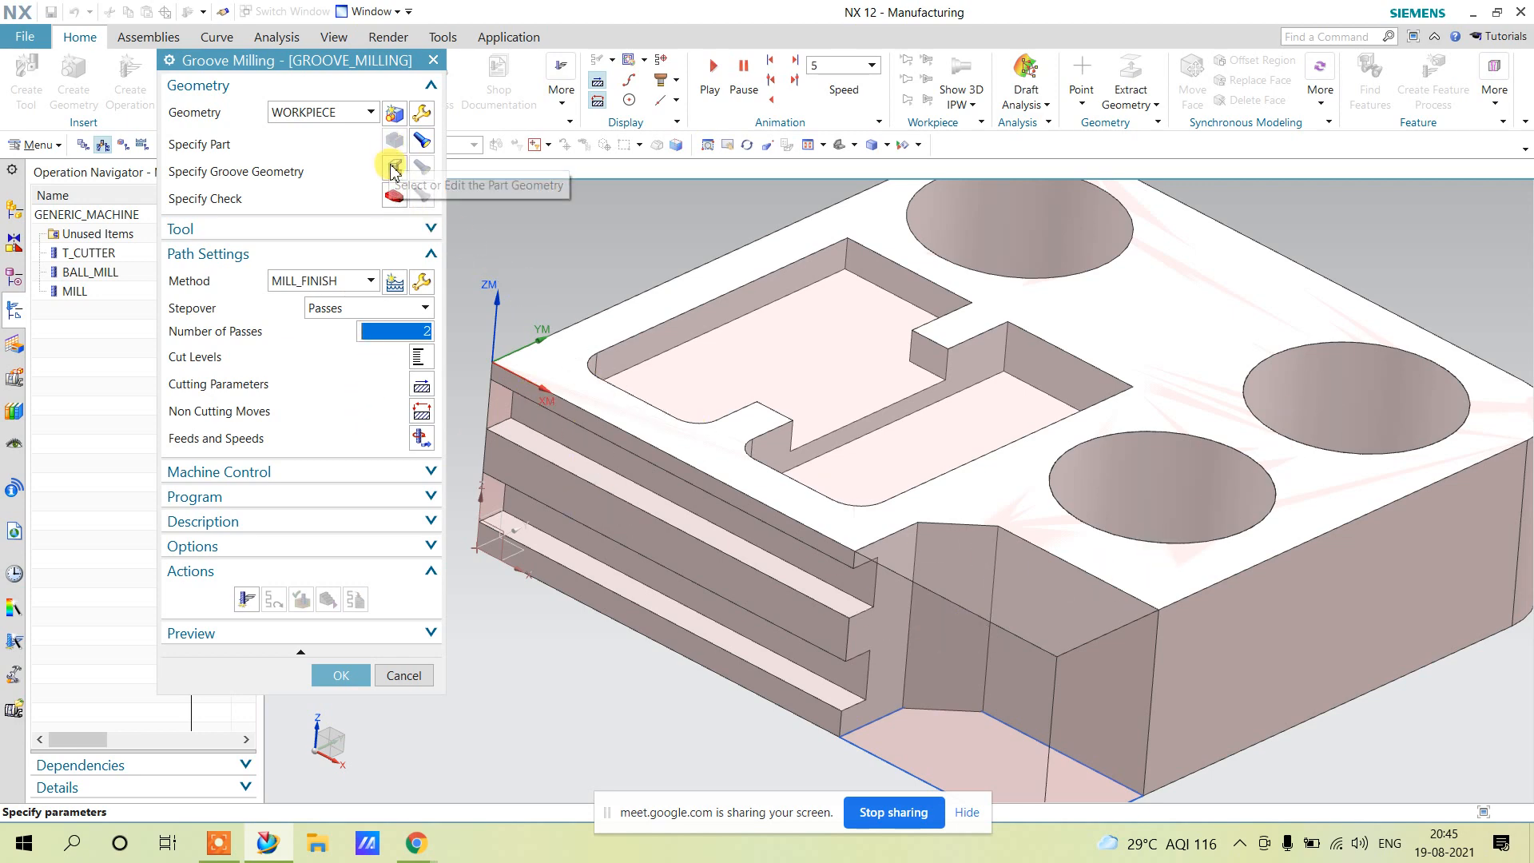
Specify the lower side groove of the part as the operation's groove geometry, using the 3D in-process workpiece.
left_click(395, 168)
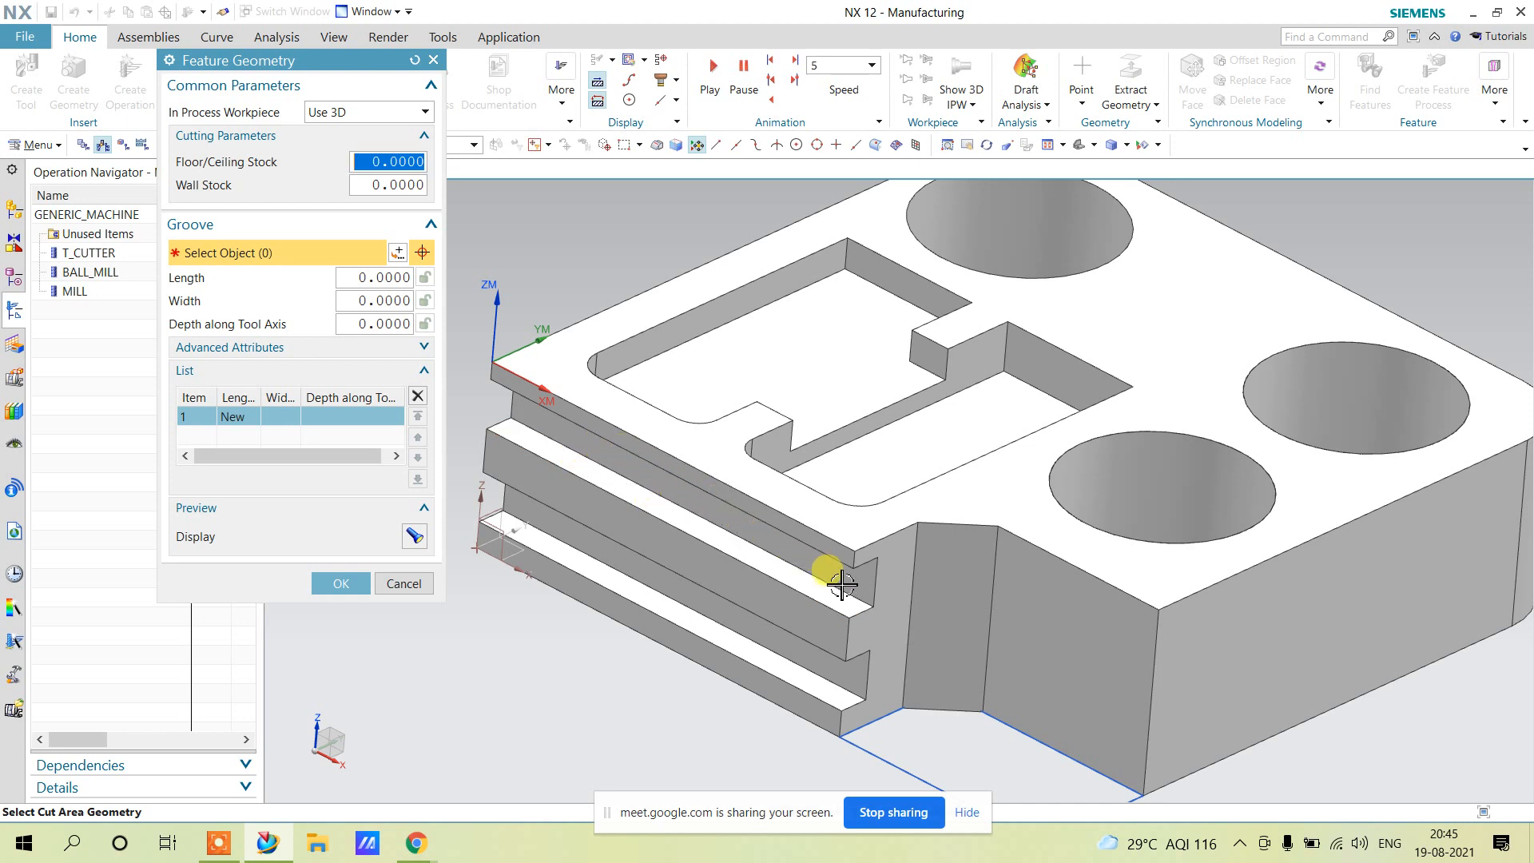
scroll(846, 599, "up", 3)
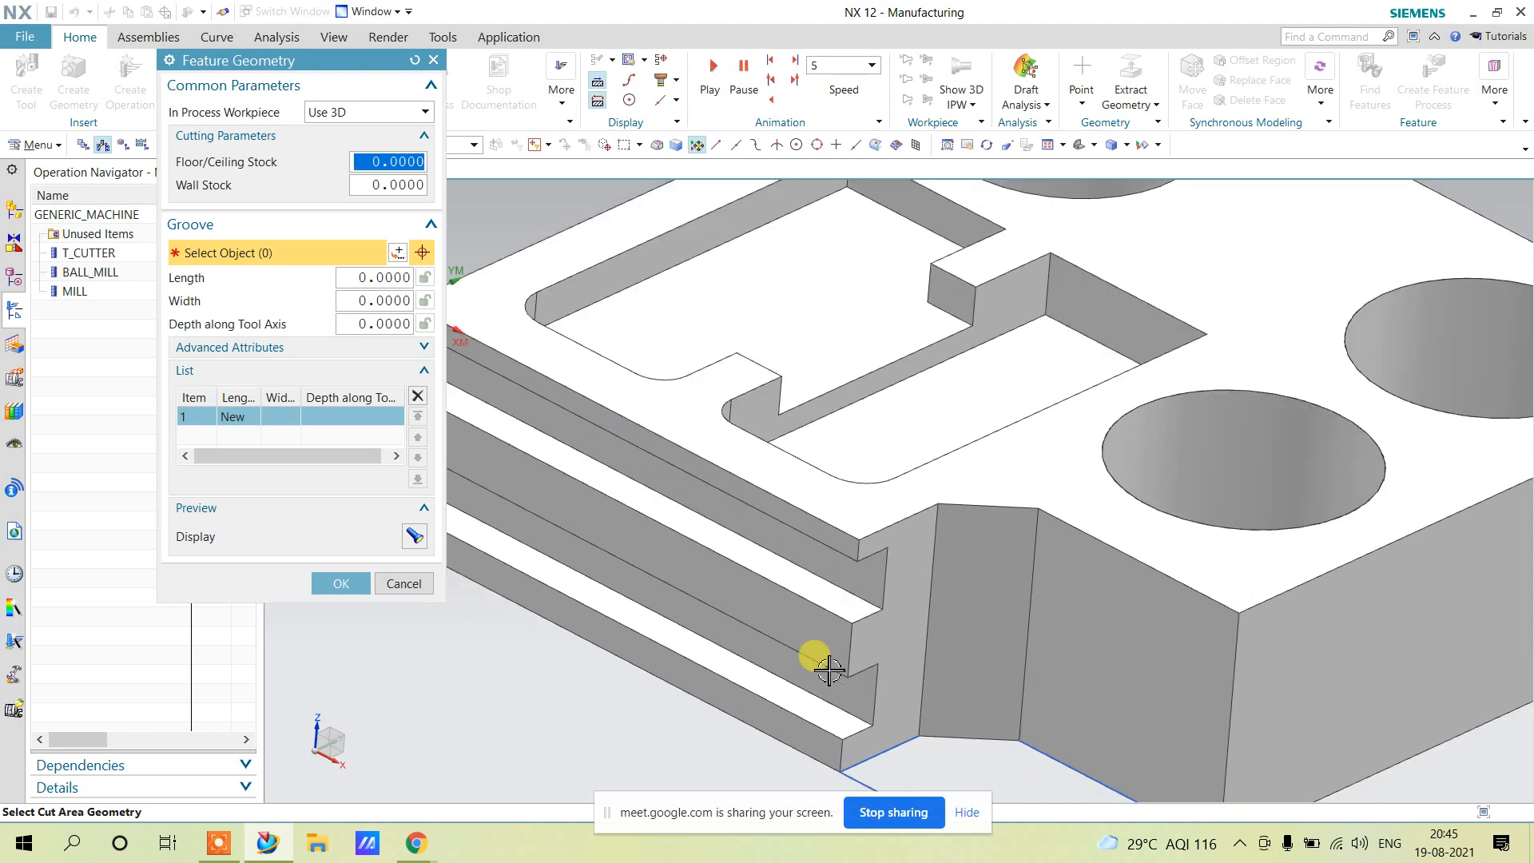
left_click(825, 710)
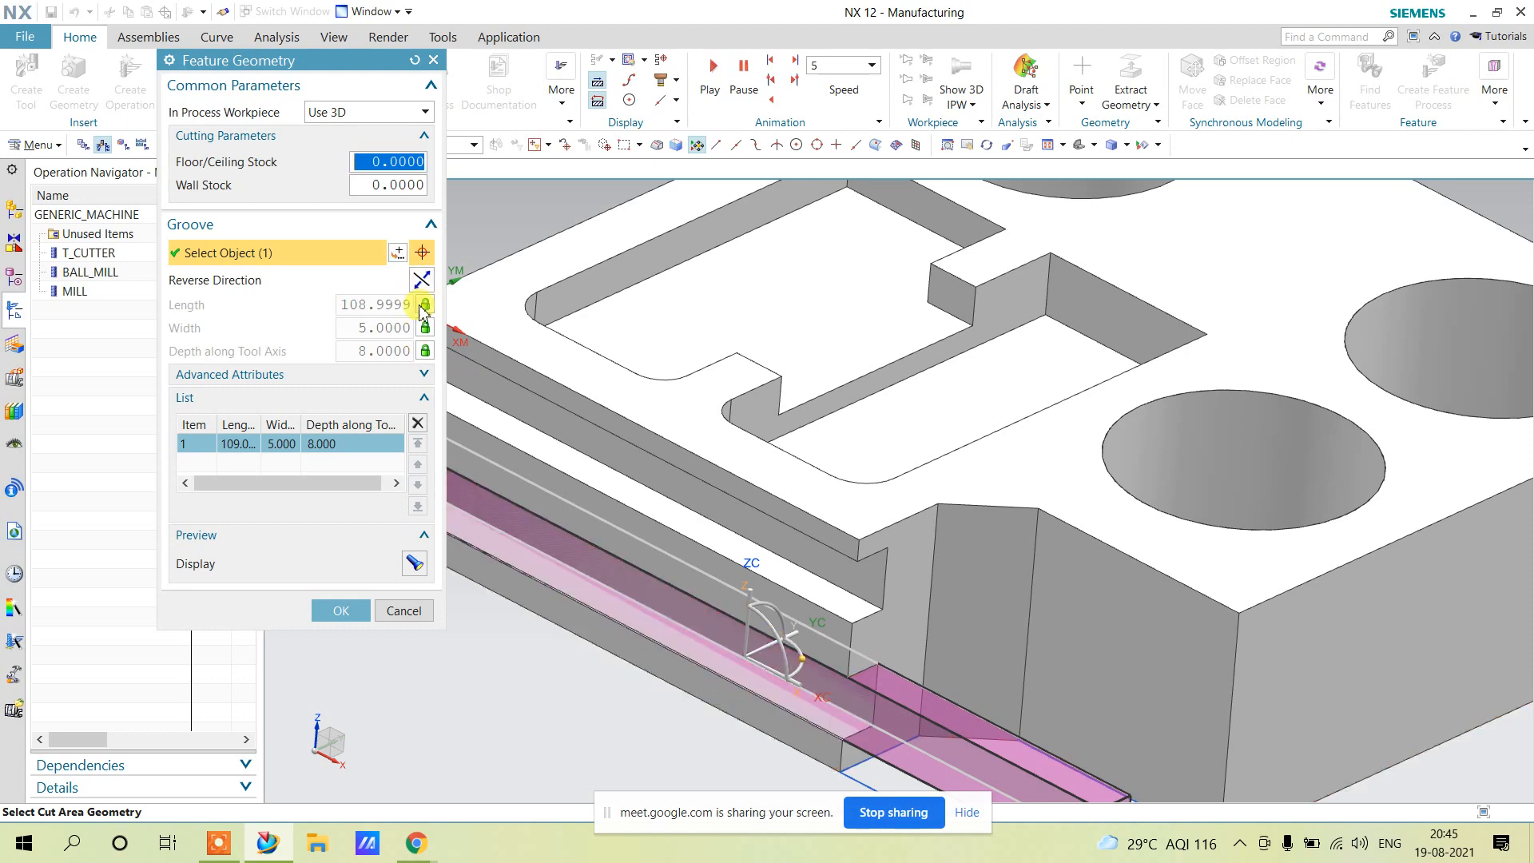
scroll(916, 635, "down", 2)
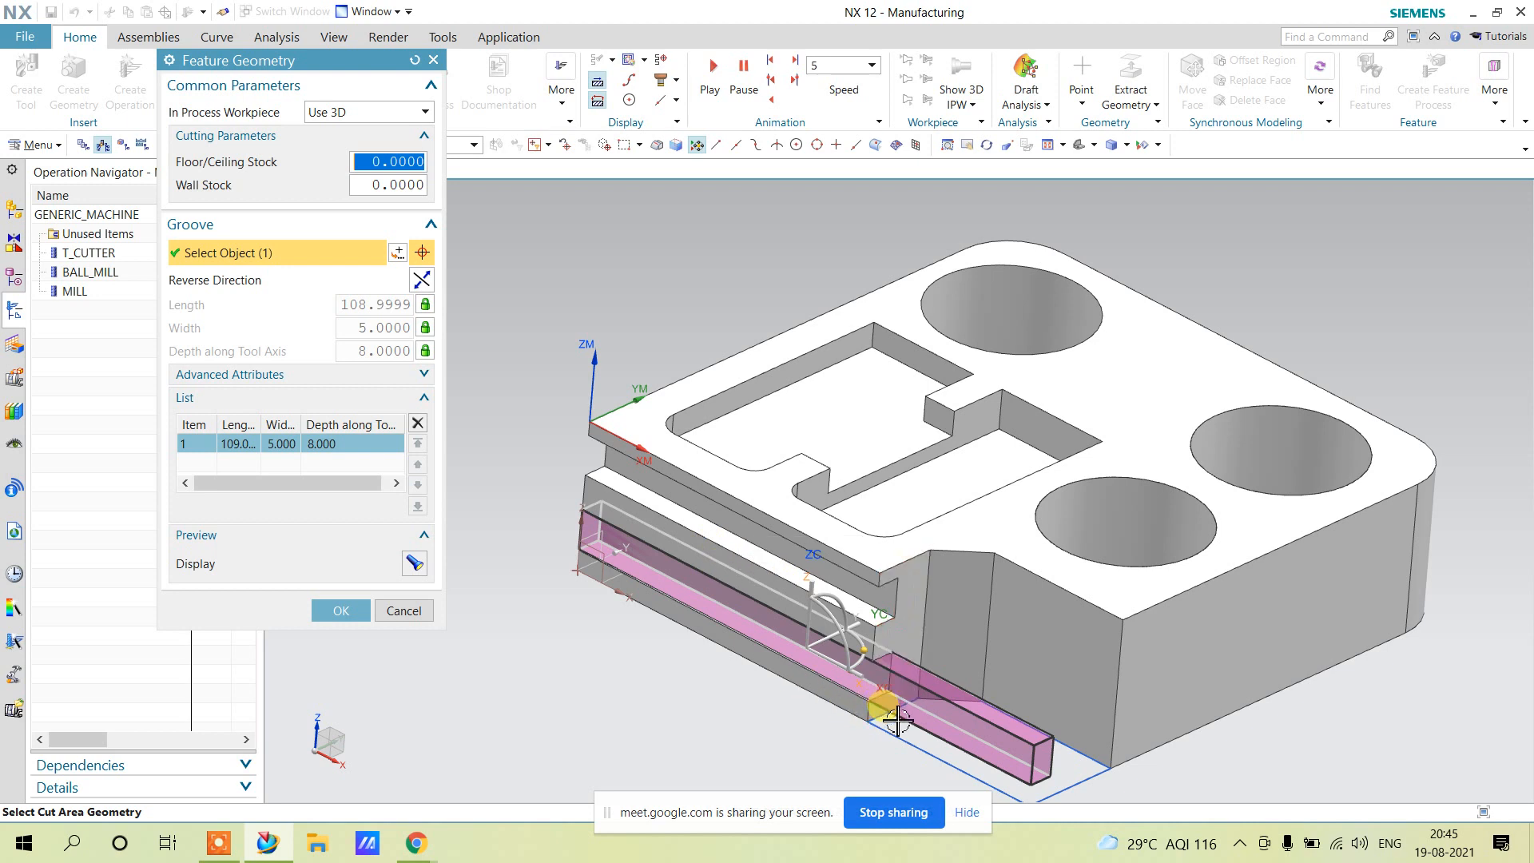
middle_click_drag(744, 594, 702, 543, "shift")
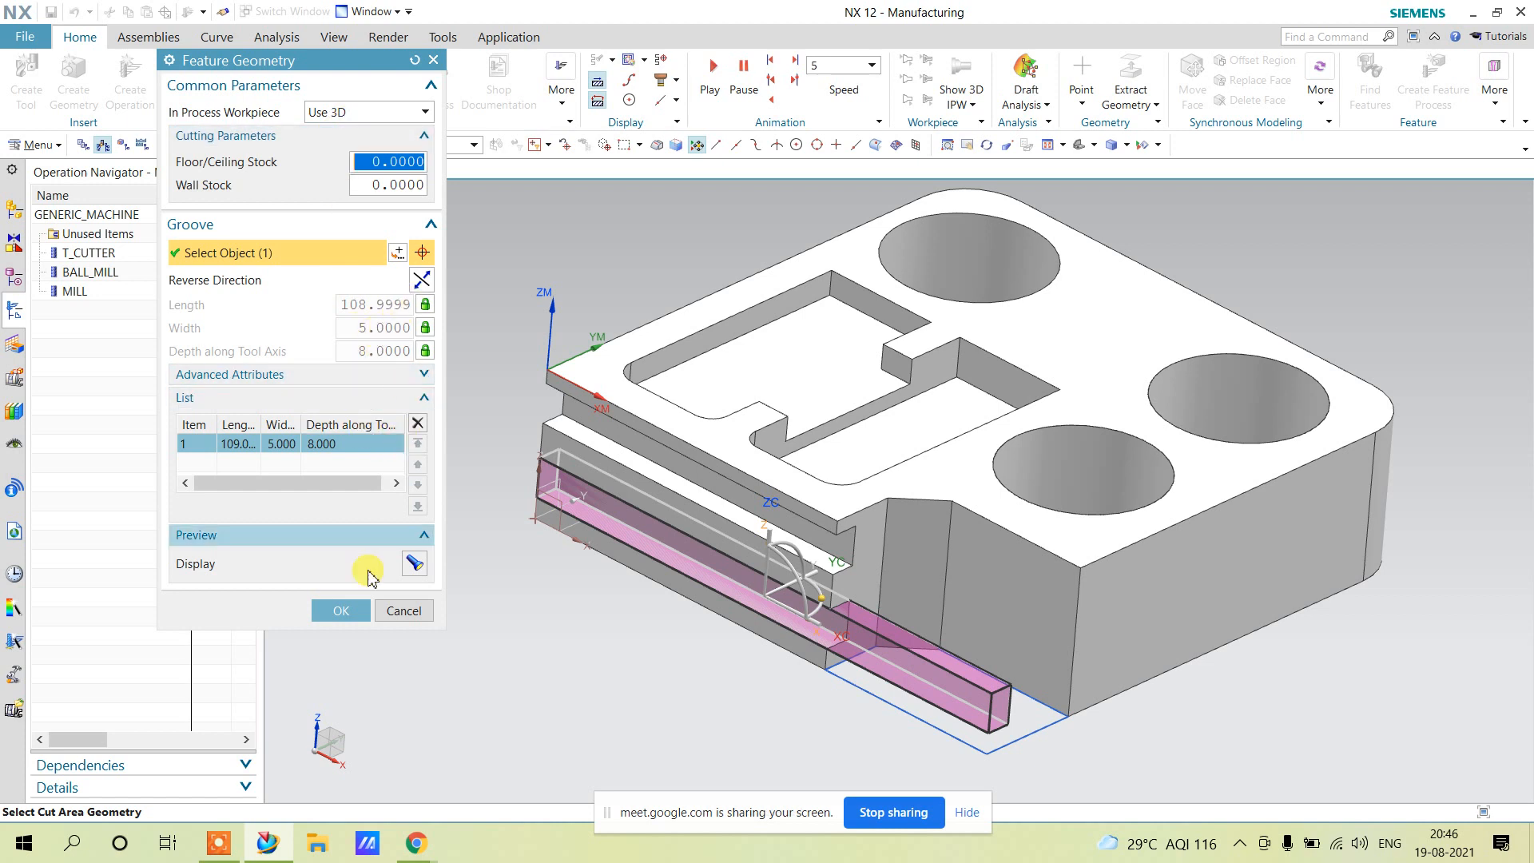
left_click(354, 616)
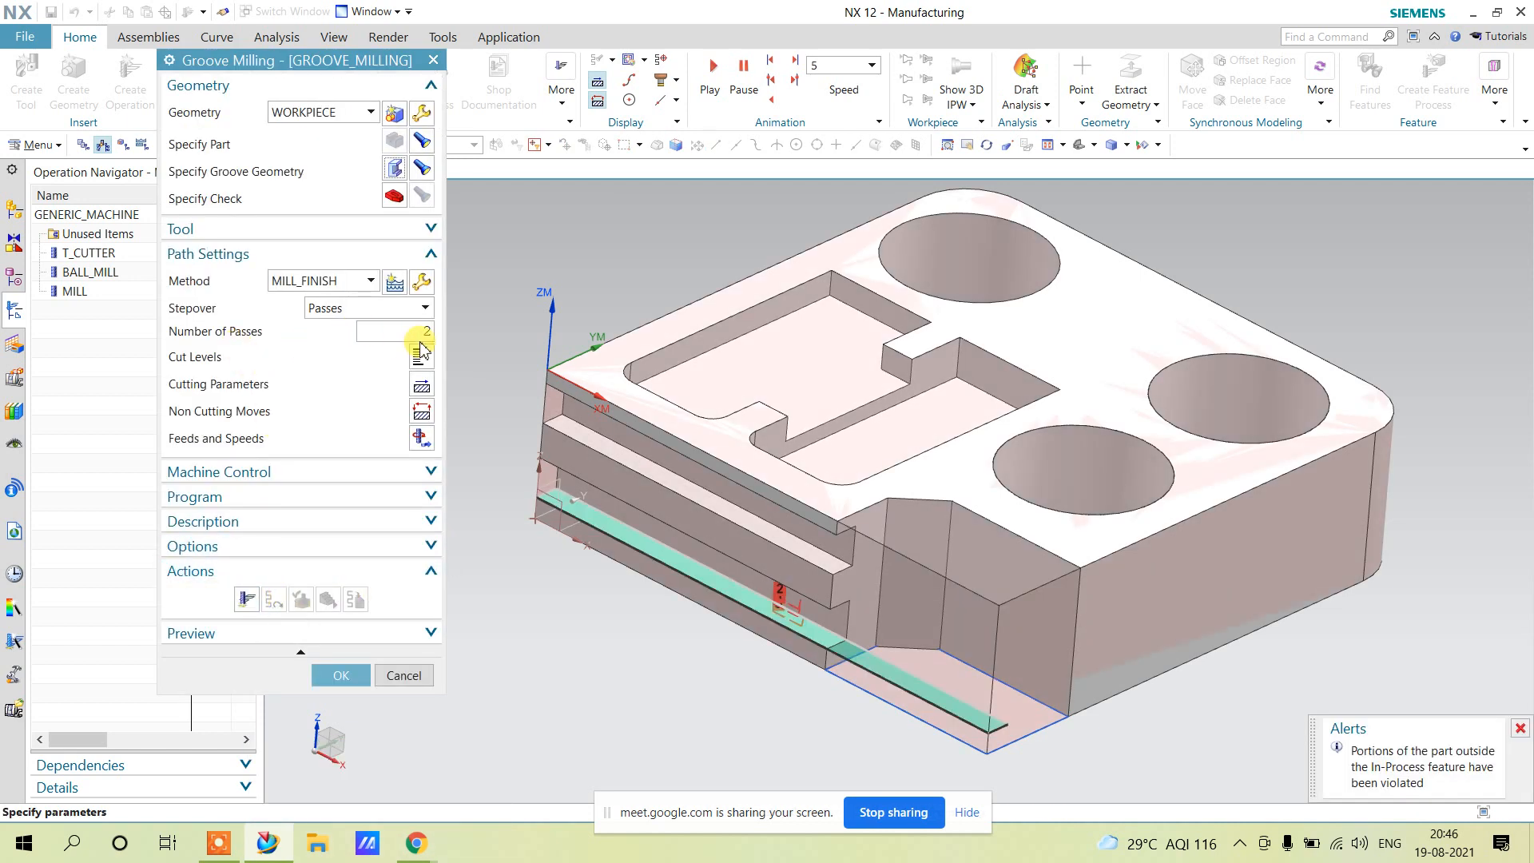
Generate the groove milling tool path and verify it in 3D Dynamic at animation speed 5.
left_click(247, 599)
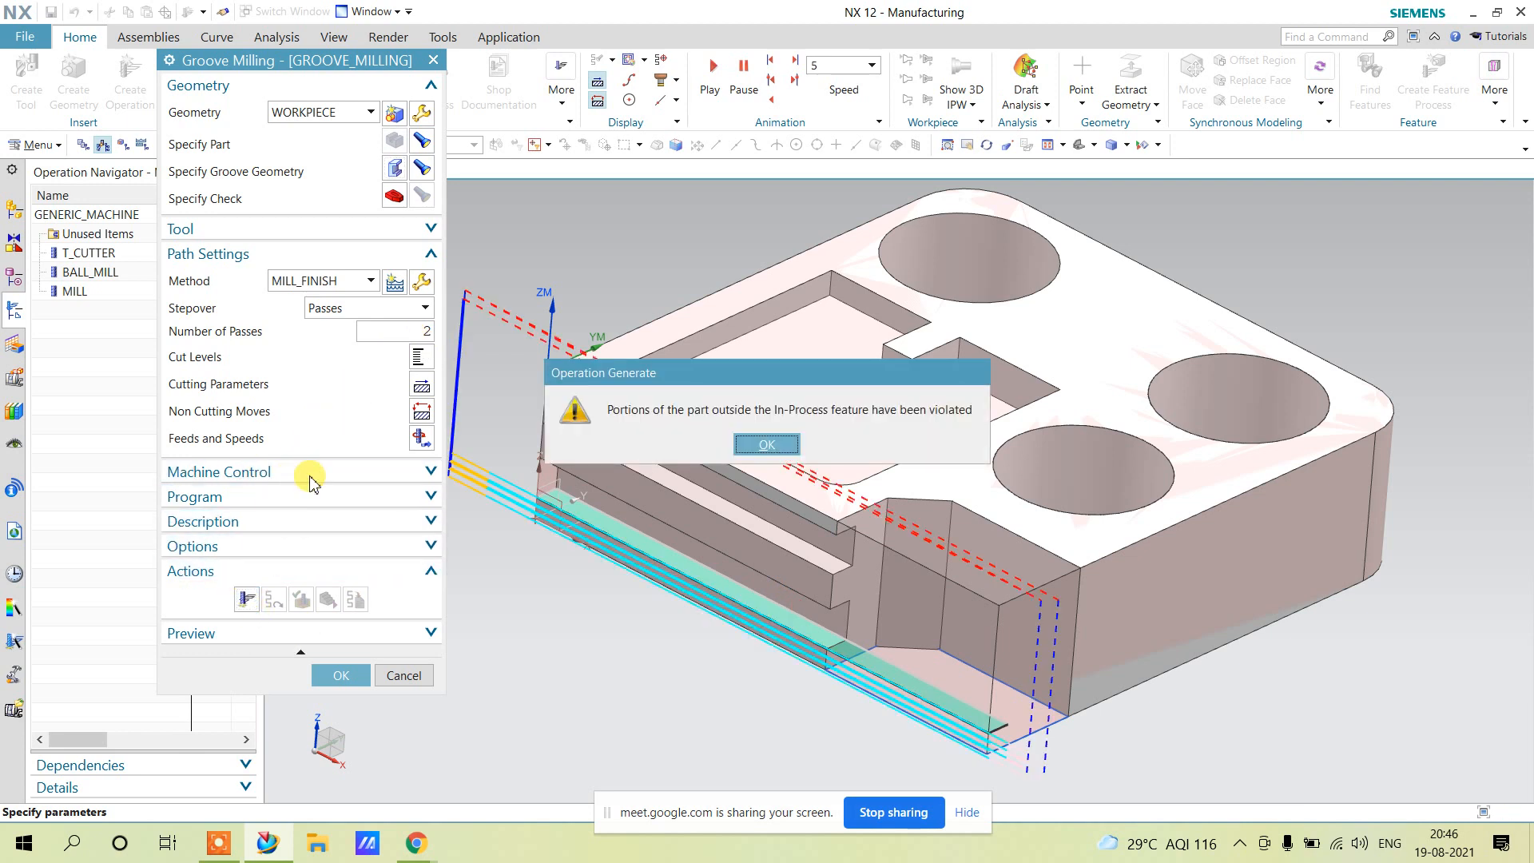
left_click(767, 444)
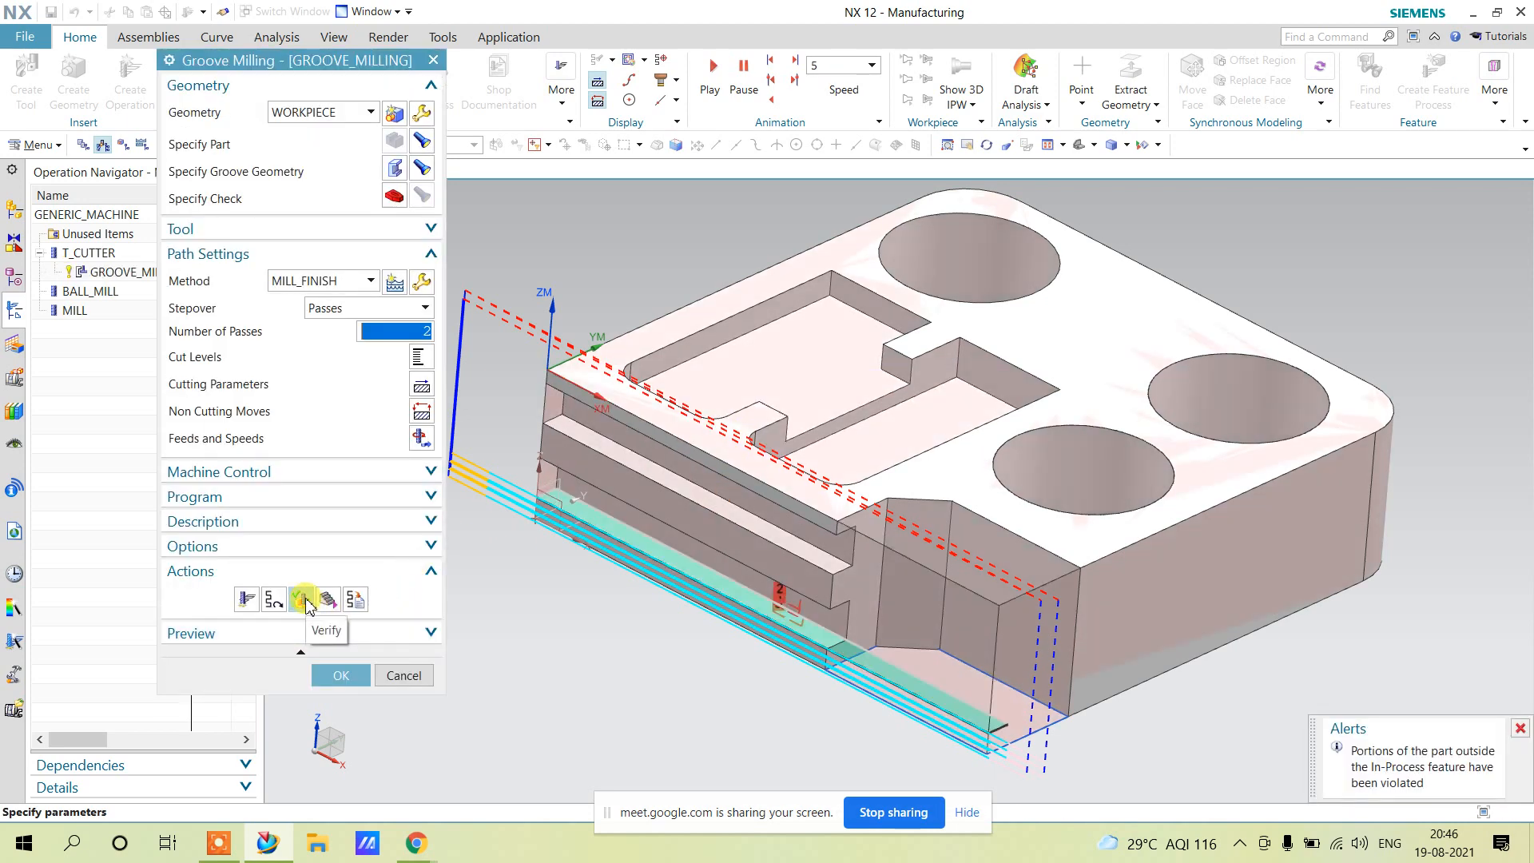
left_click(302, 600)
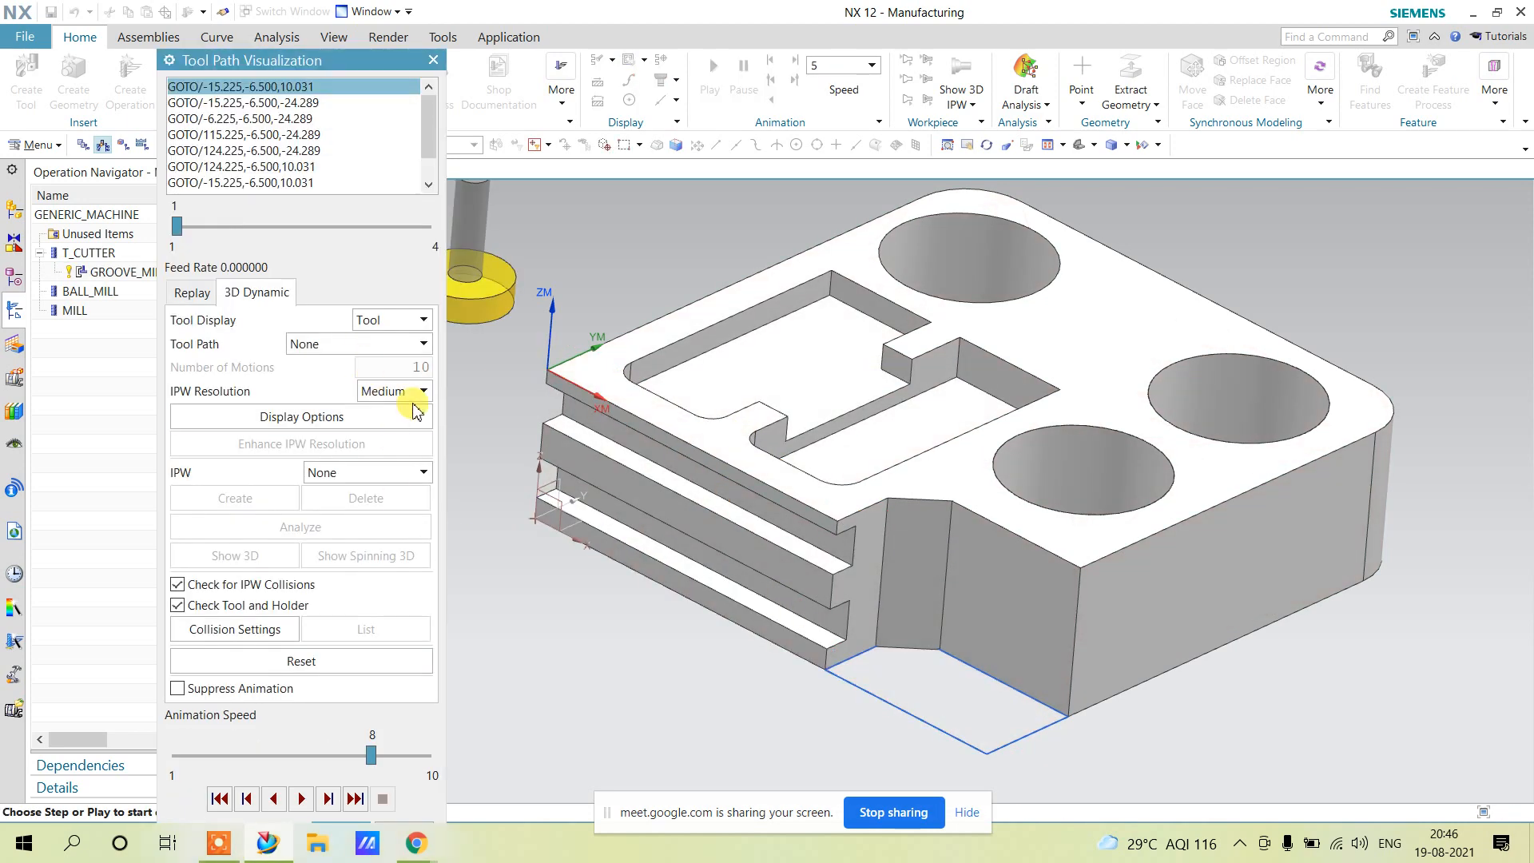
left_click(263, 756)
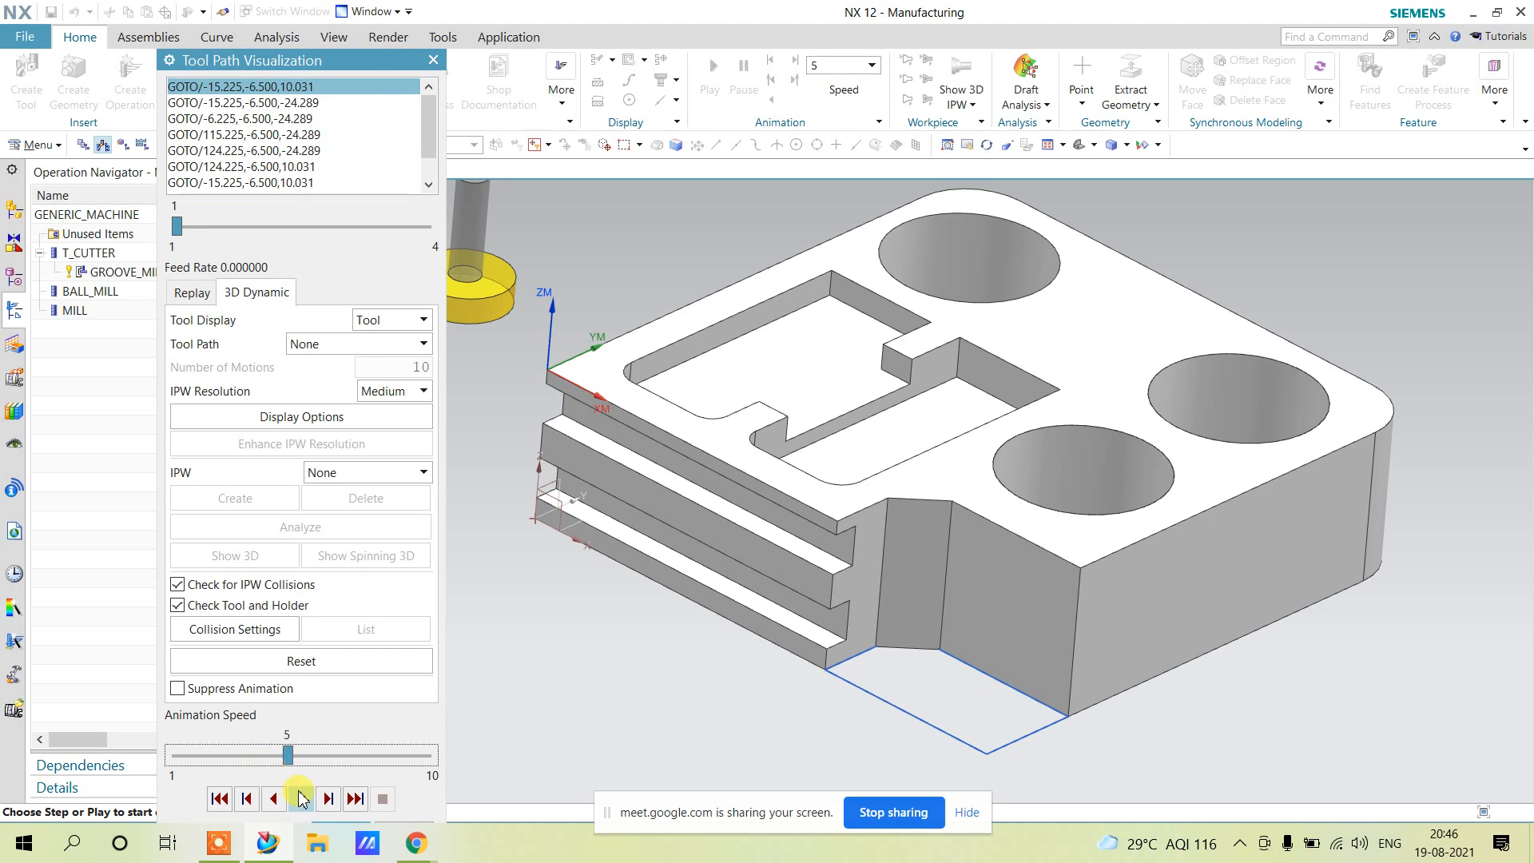
left_click(302, 799)
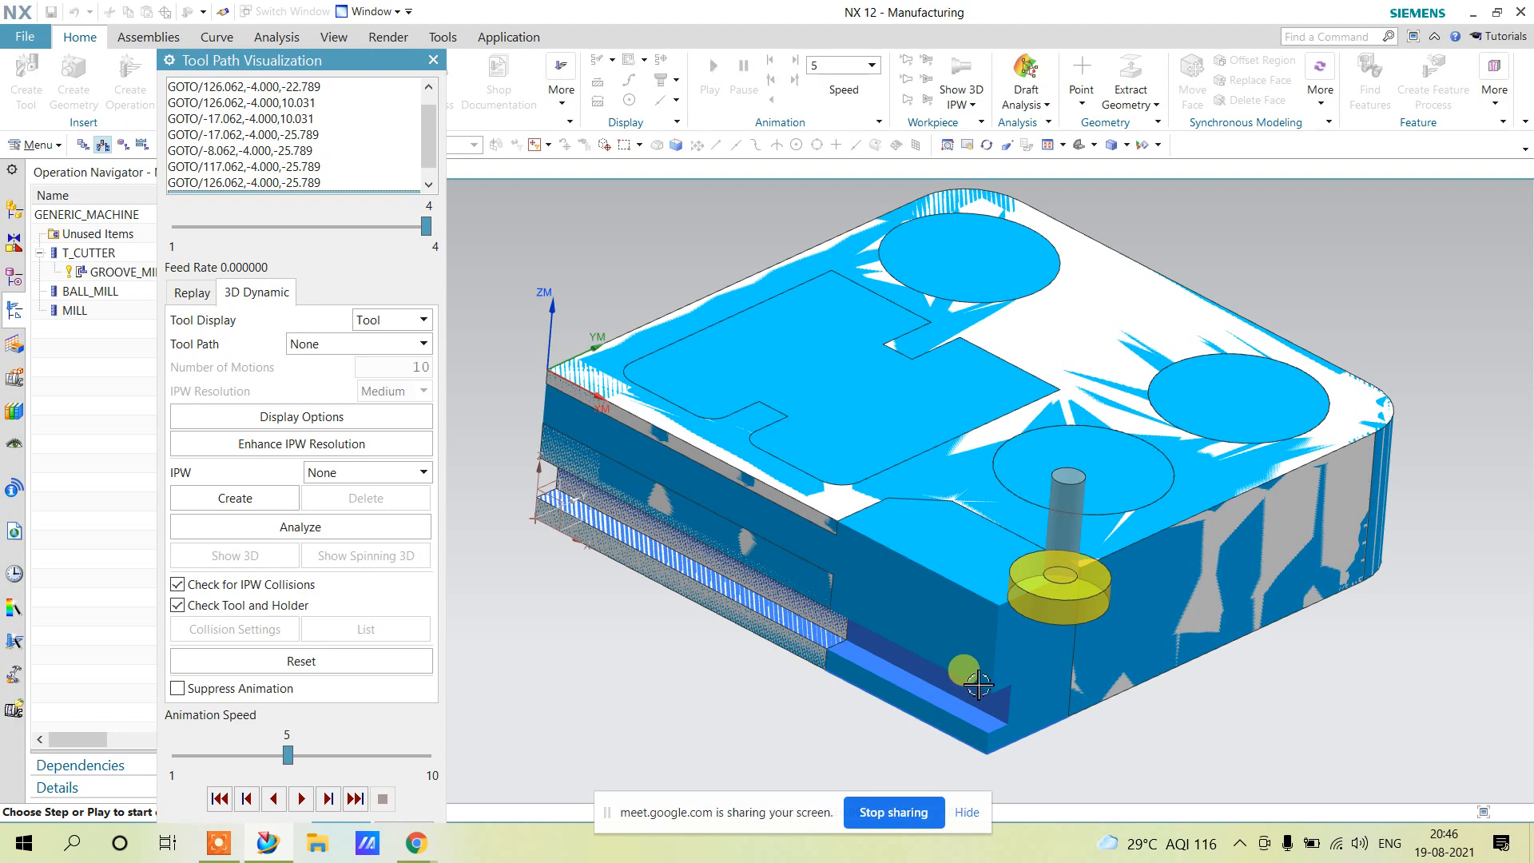
left_click(425, 64)
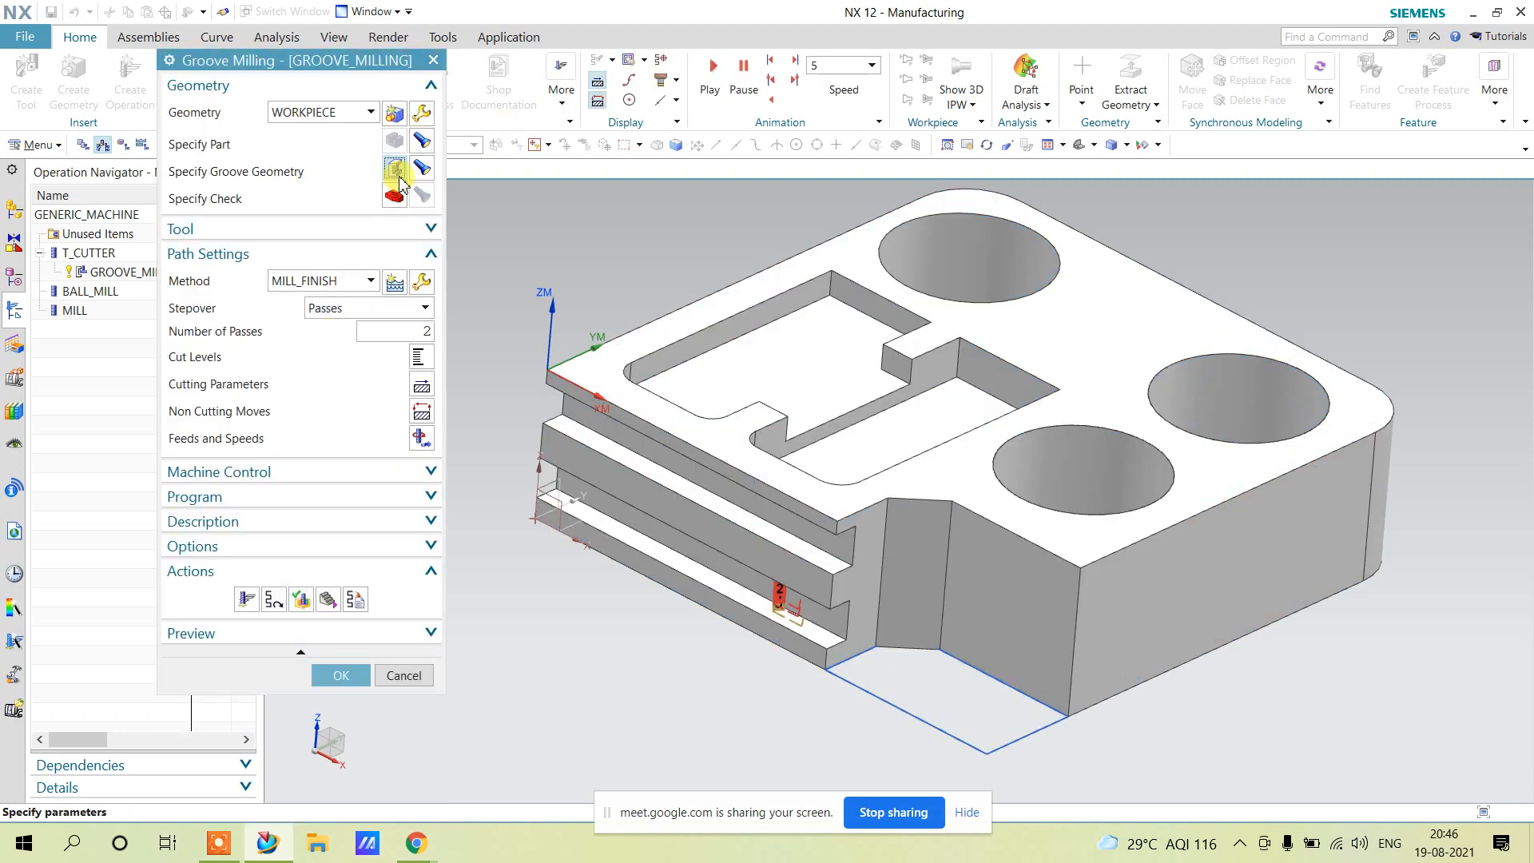
Edit the groove geometry and set its In Process Workpiece to None.
left_click(397, 171)
left_click(353, 112)
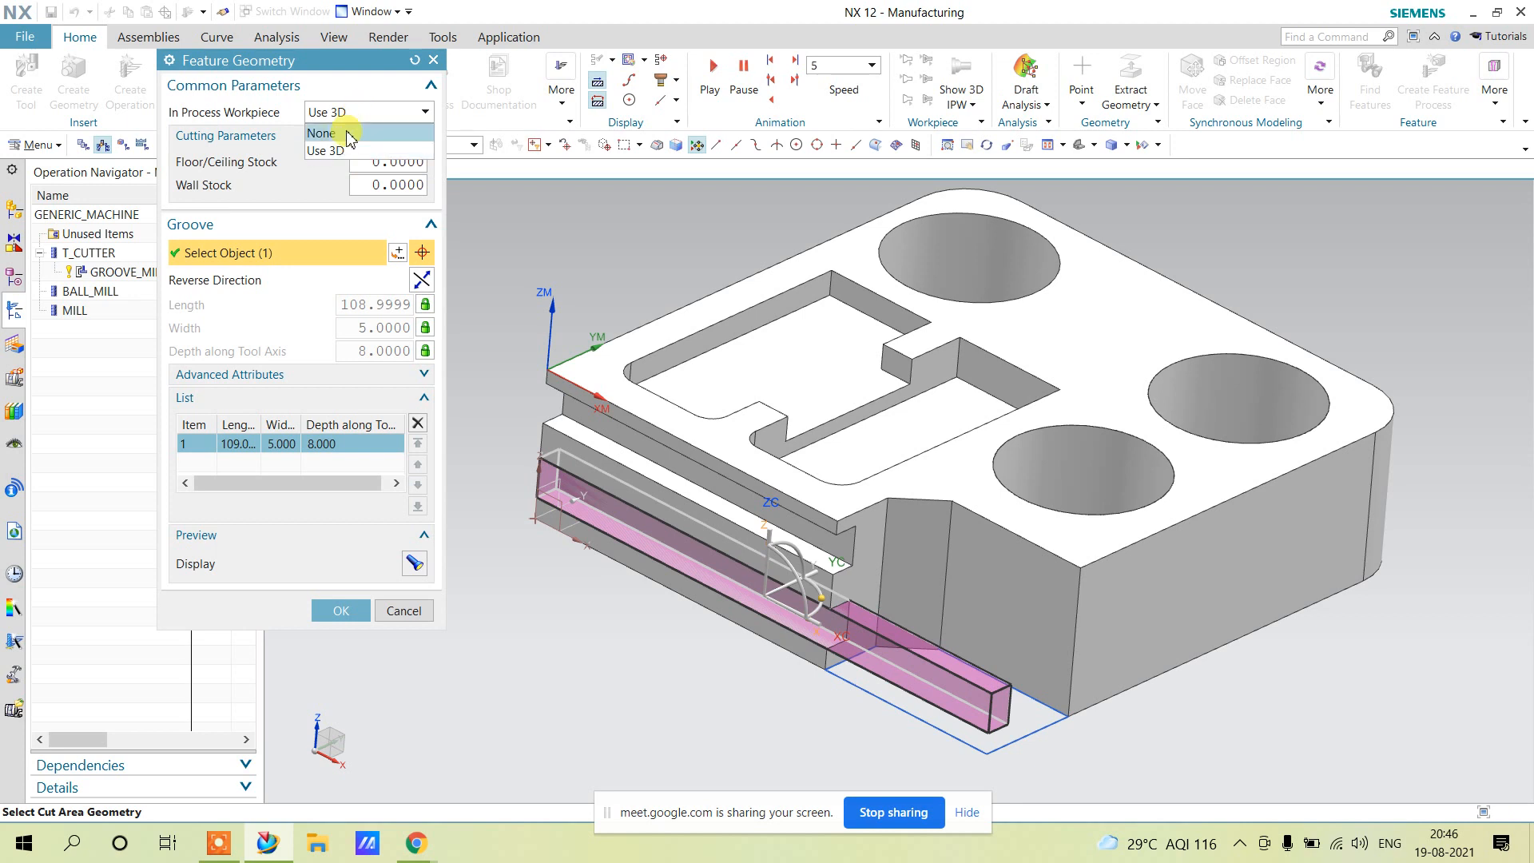
left_click(349, 134)
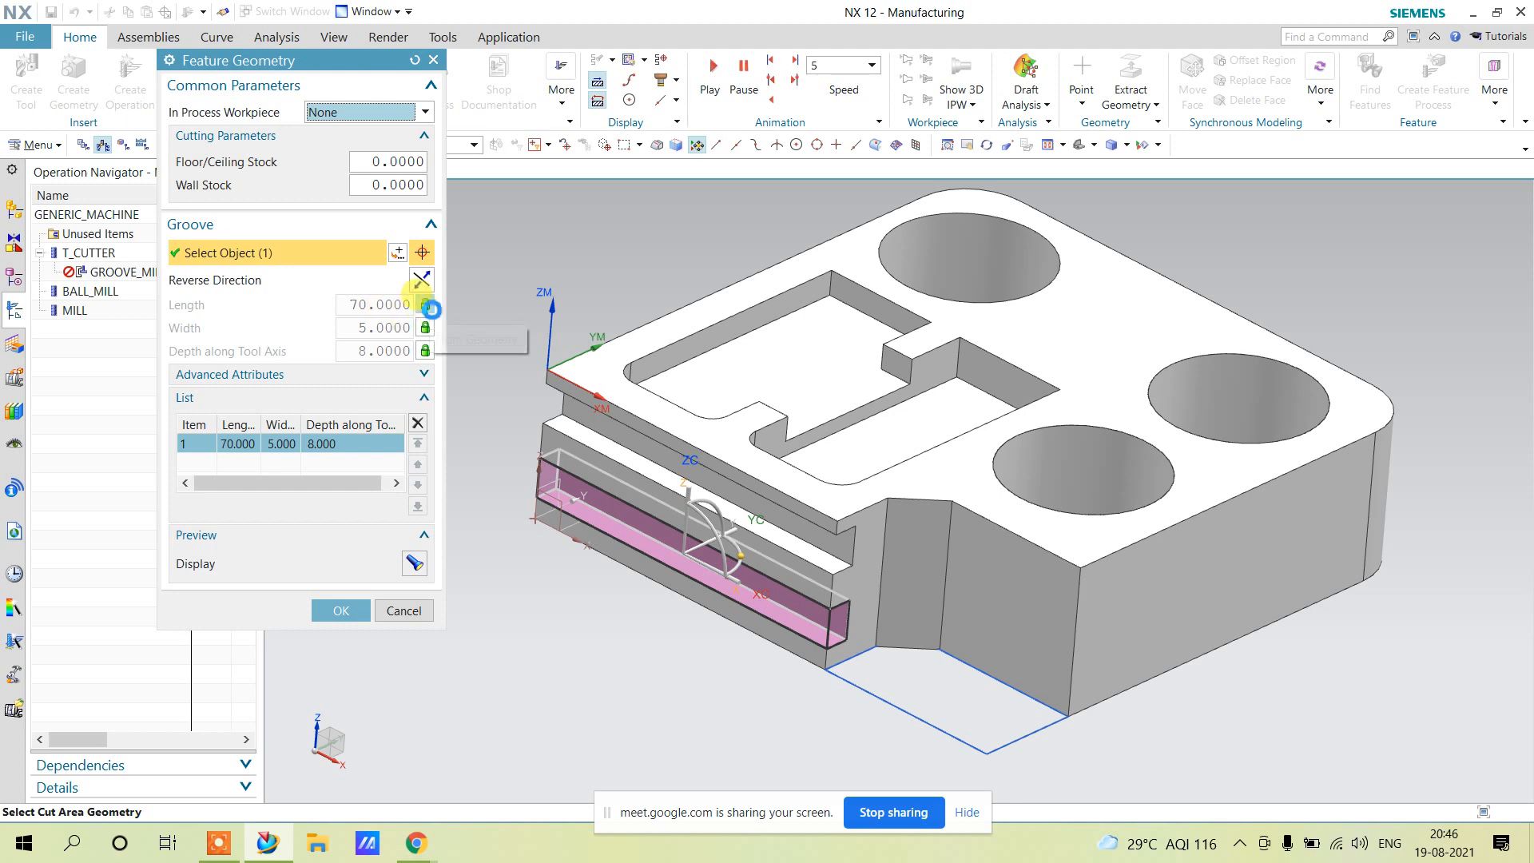
Make the groove length User Defined and set it to 80.
left_click(425, 306)
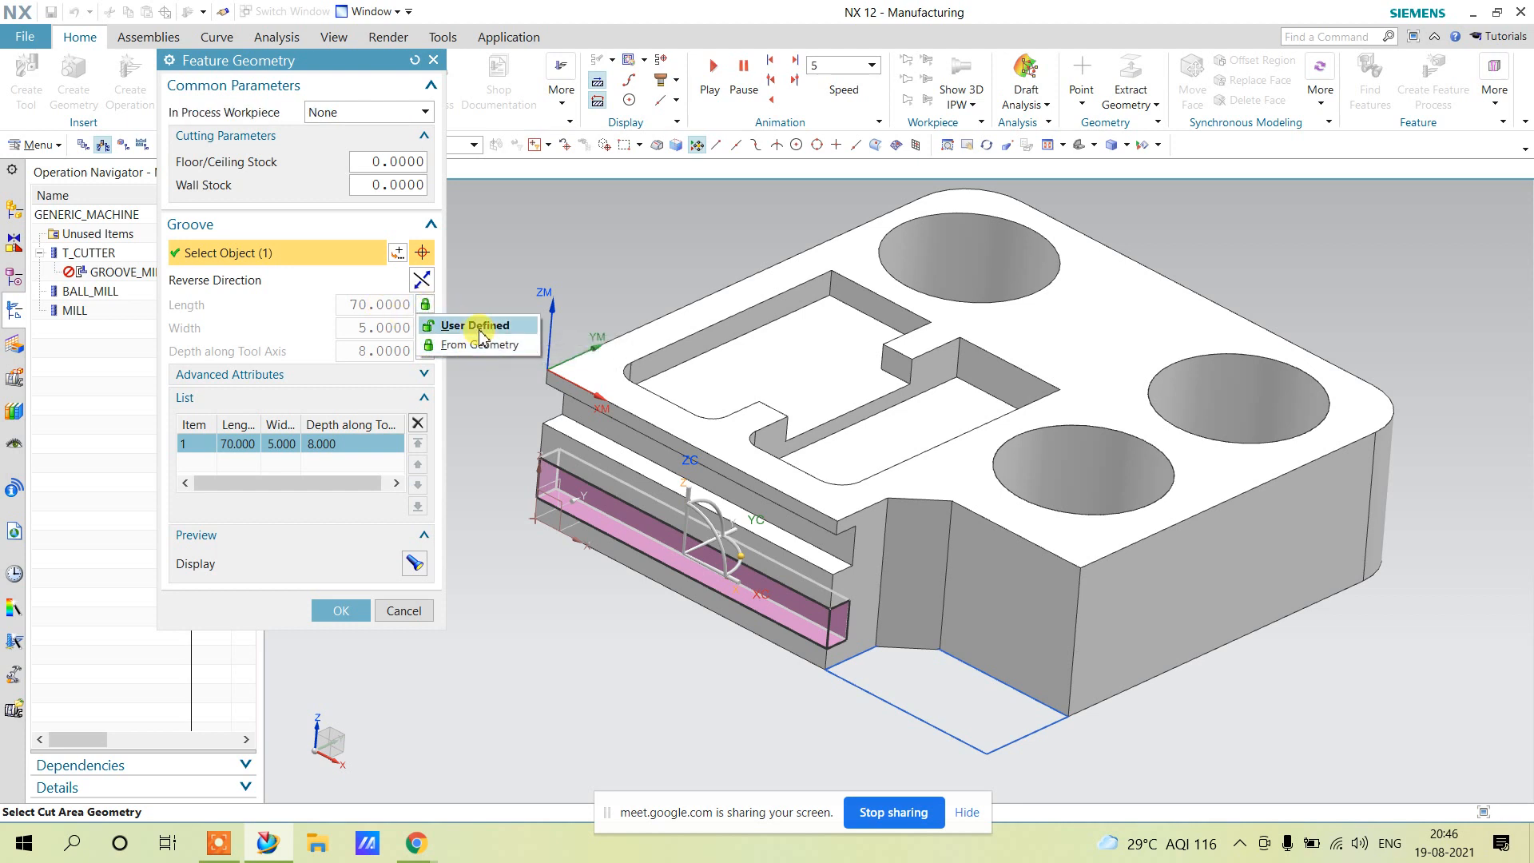
left_click(467, 325)
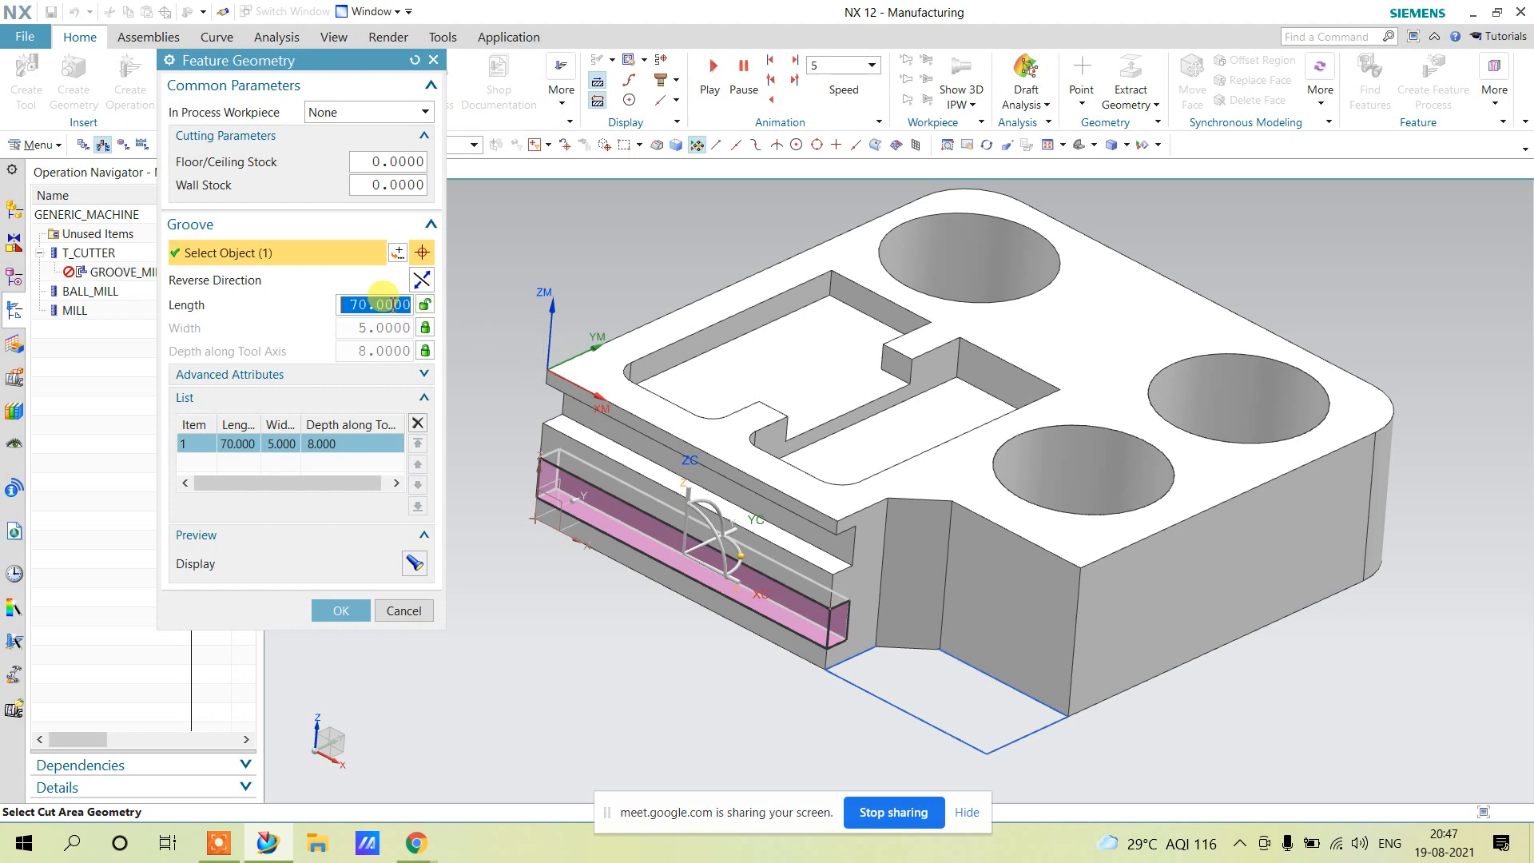
type("80")
key("Return")
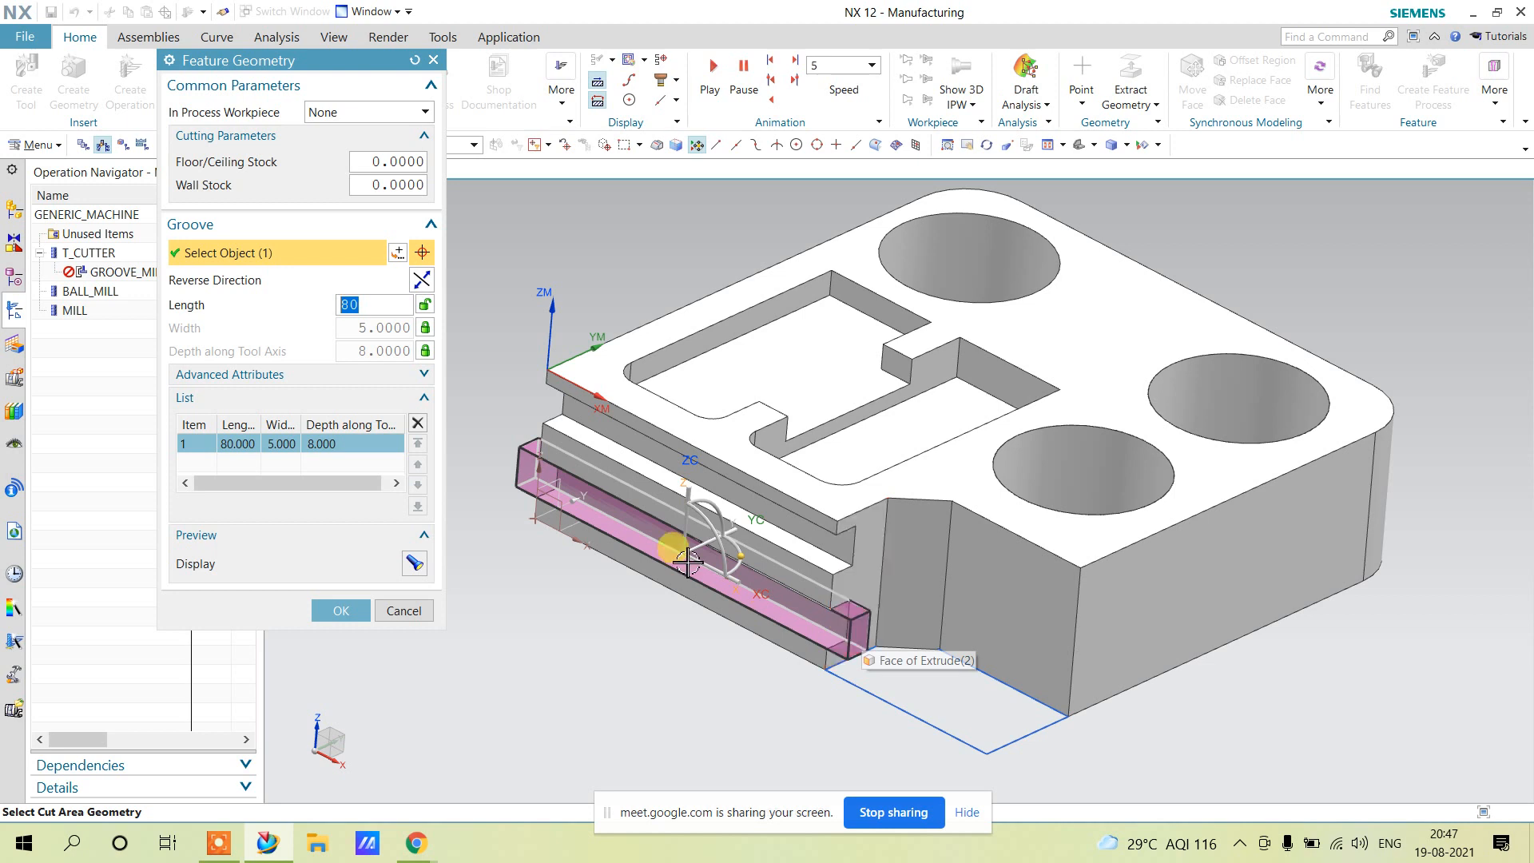
Return the groove length to From Geometry, with In Process Workpiece at None, and accept the feature geometry.
left_click(391, 119)
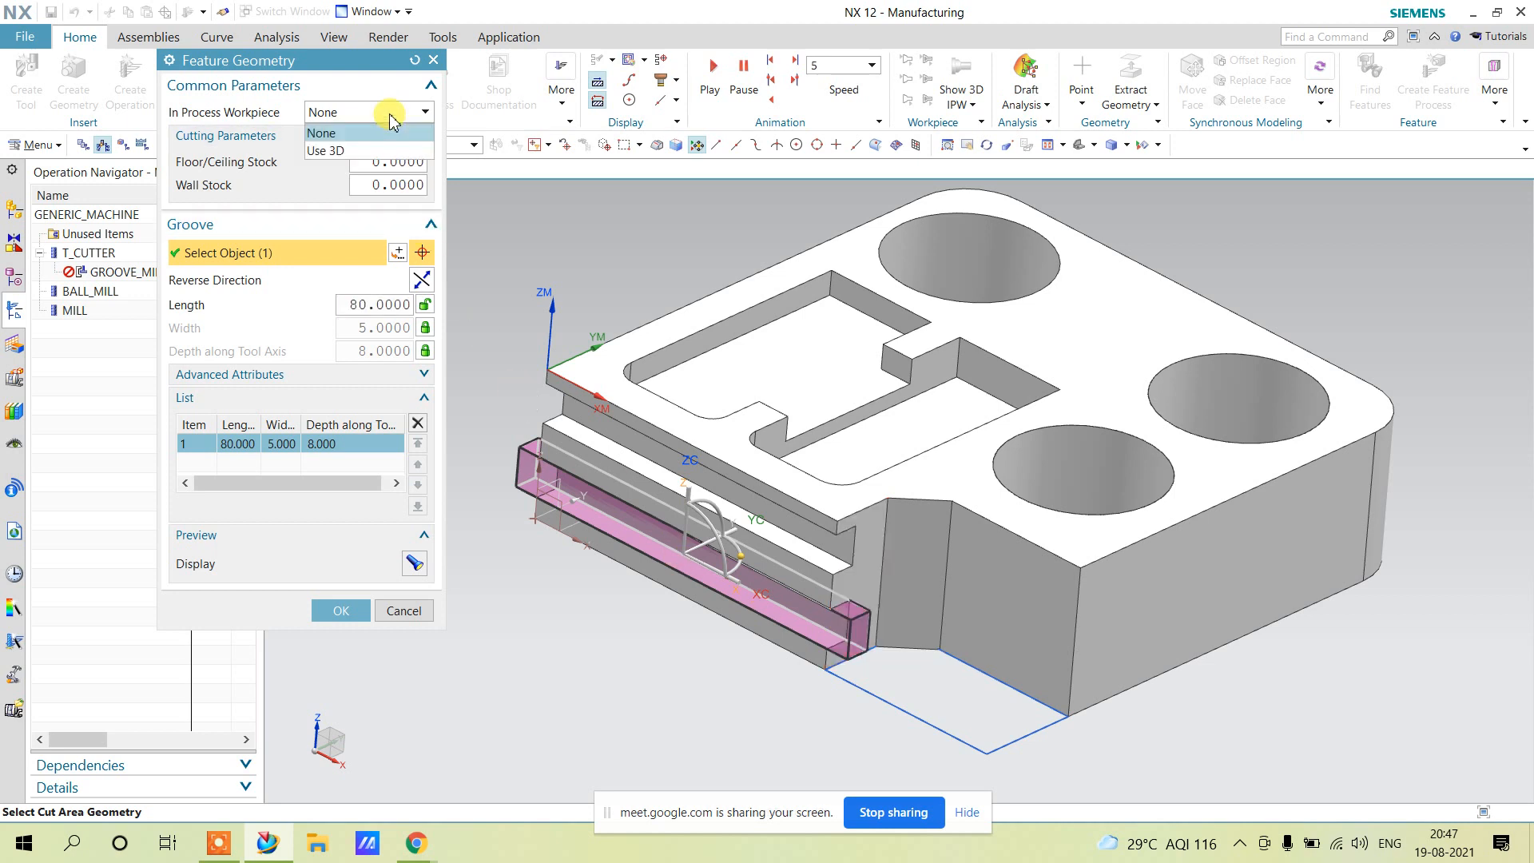
left_click(388, 133)
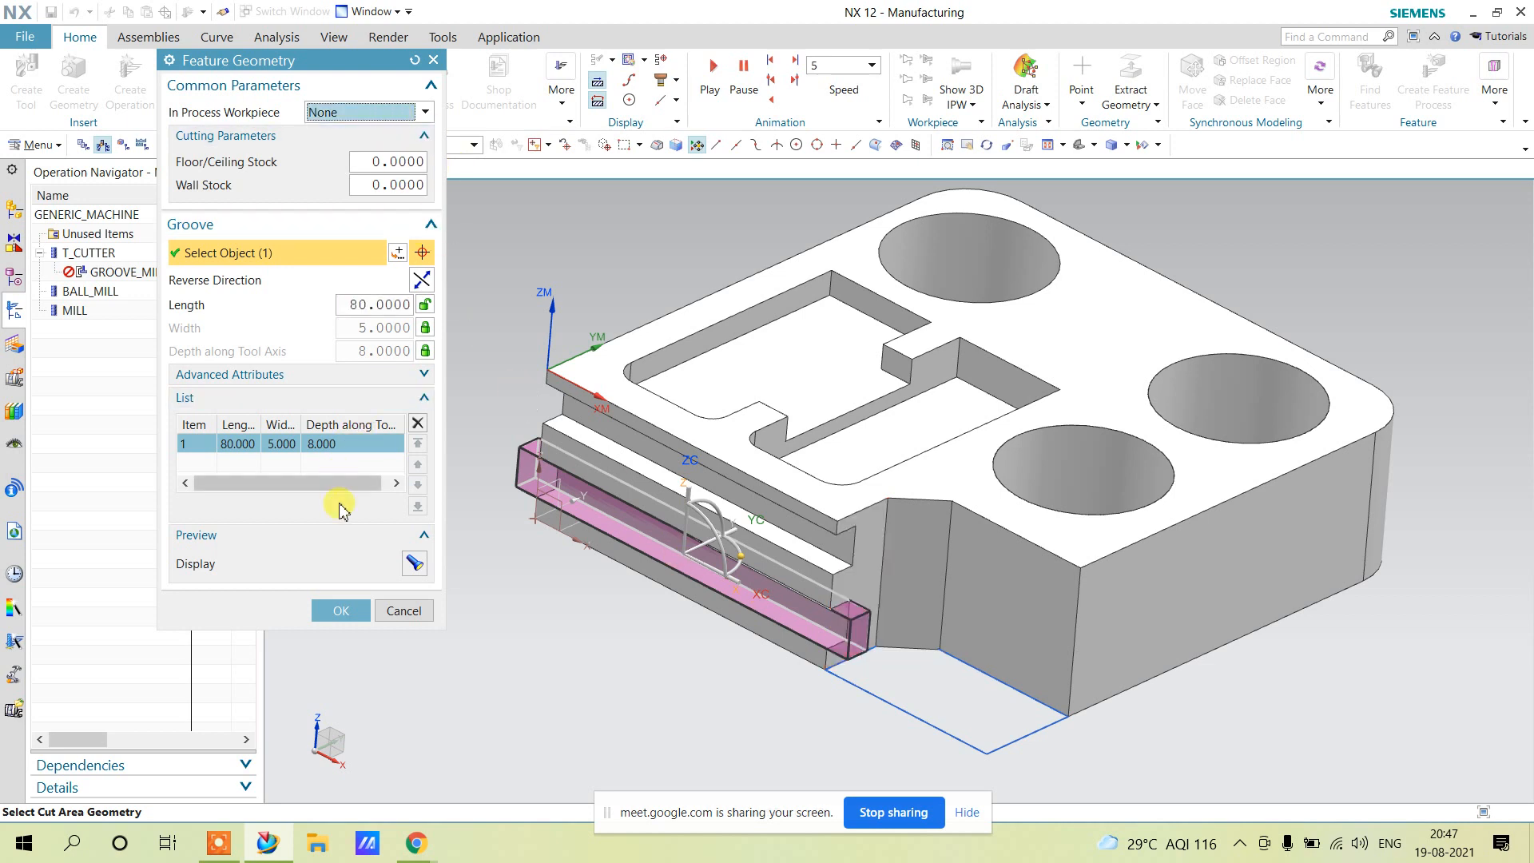
left_click(425, 305)
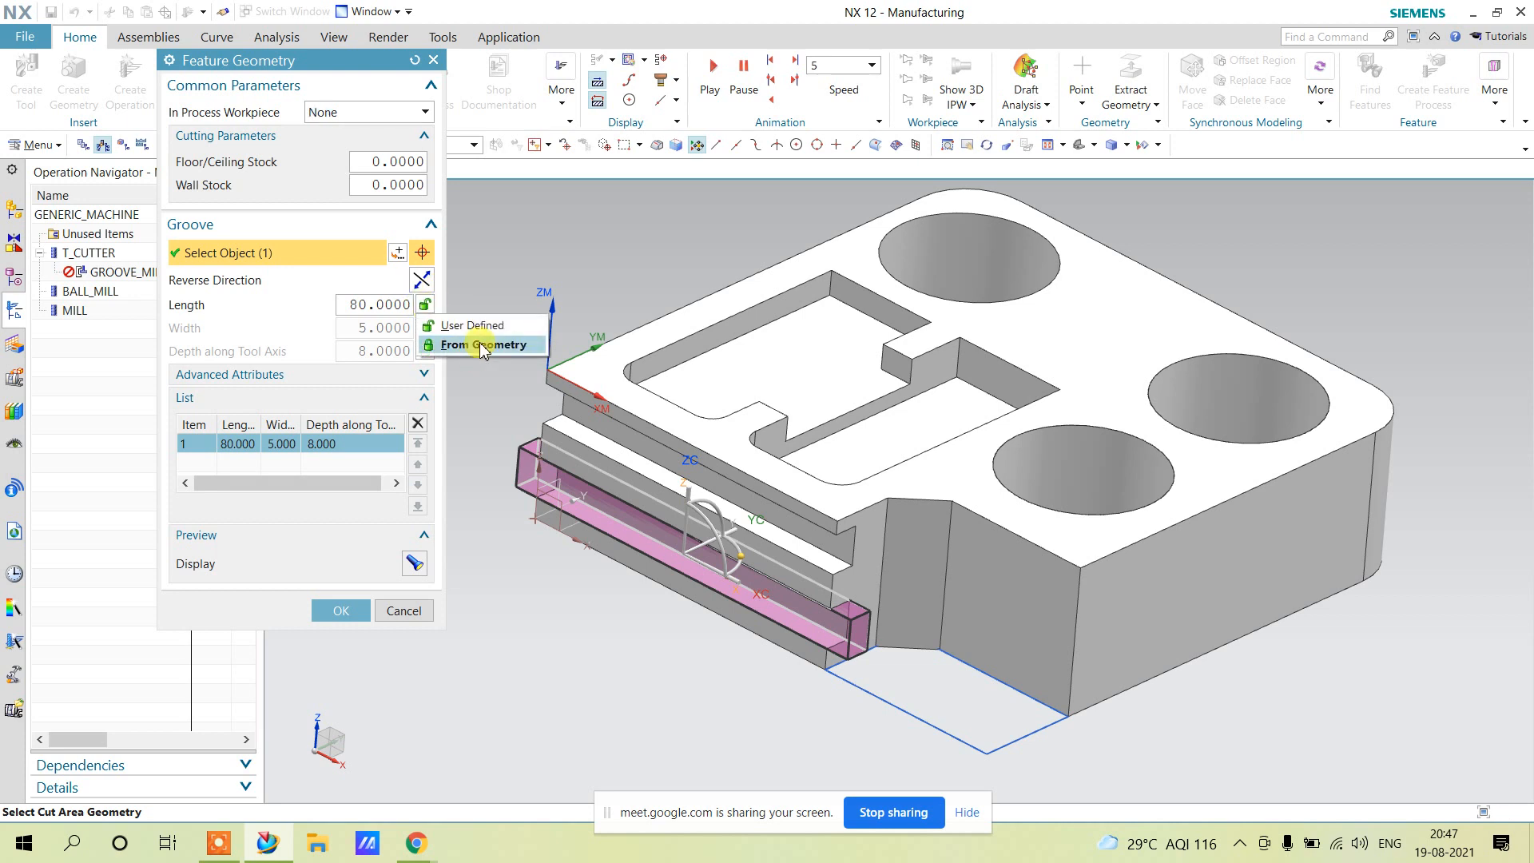
left_click(483, 344)
left_click(342, 609)
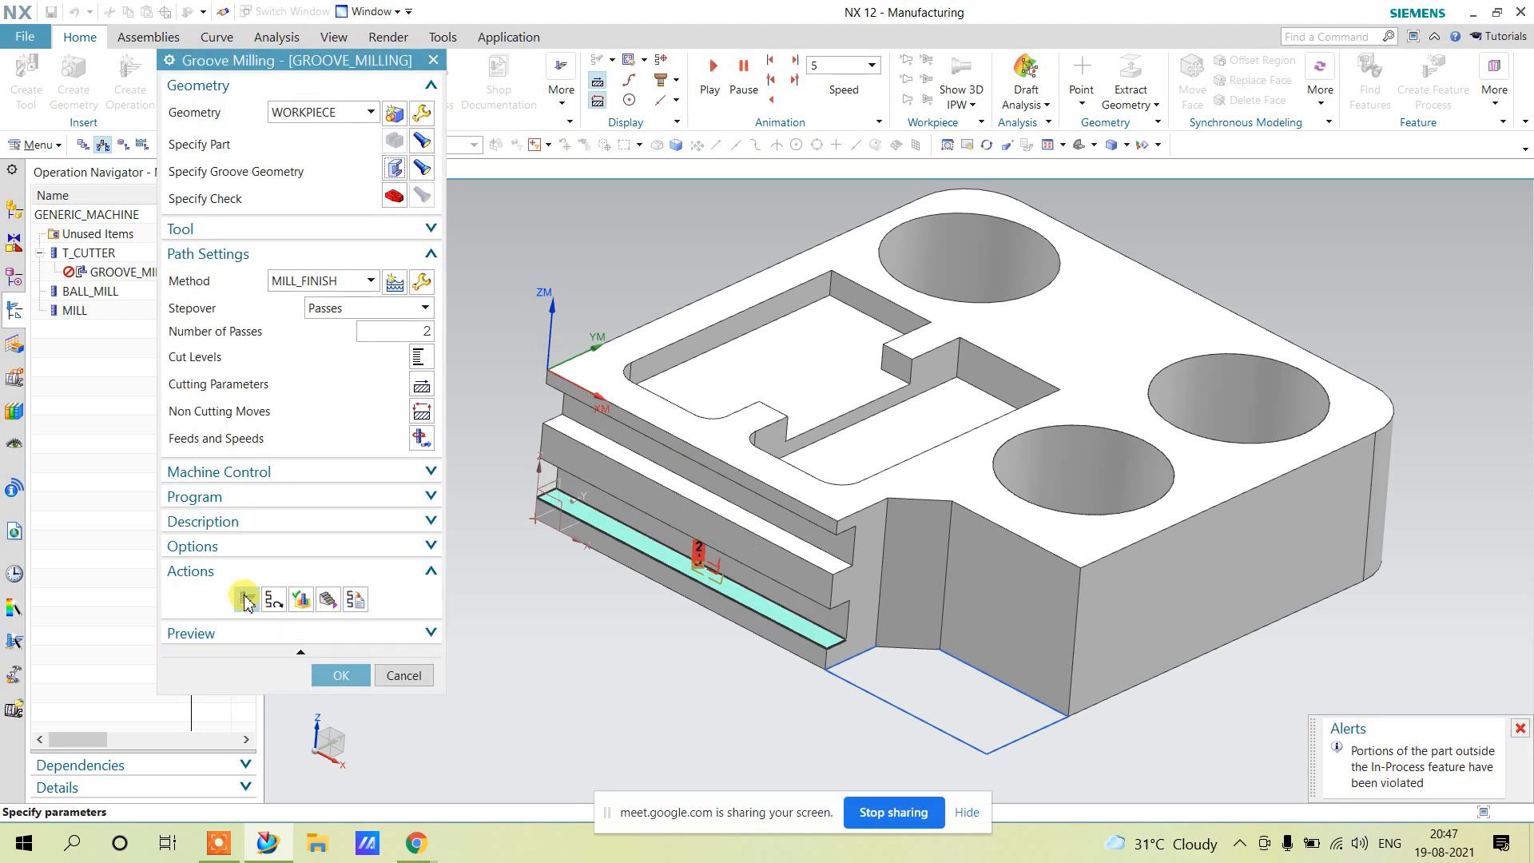
Regenerate the groove milling tool path and run its 3D Dynamic material removal simulation.
left_click(245, 600)
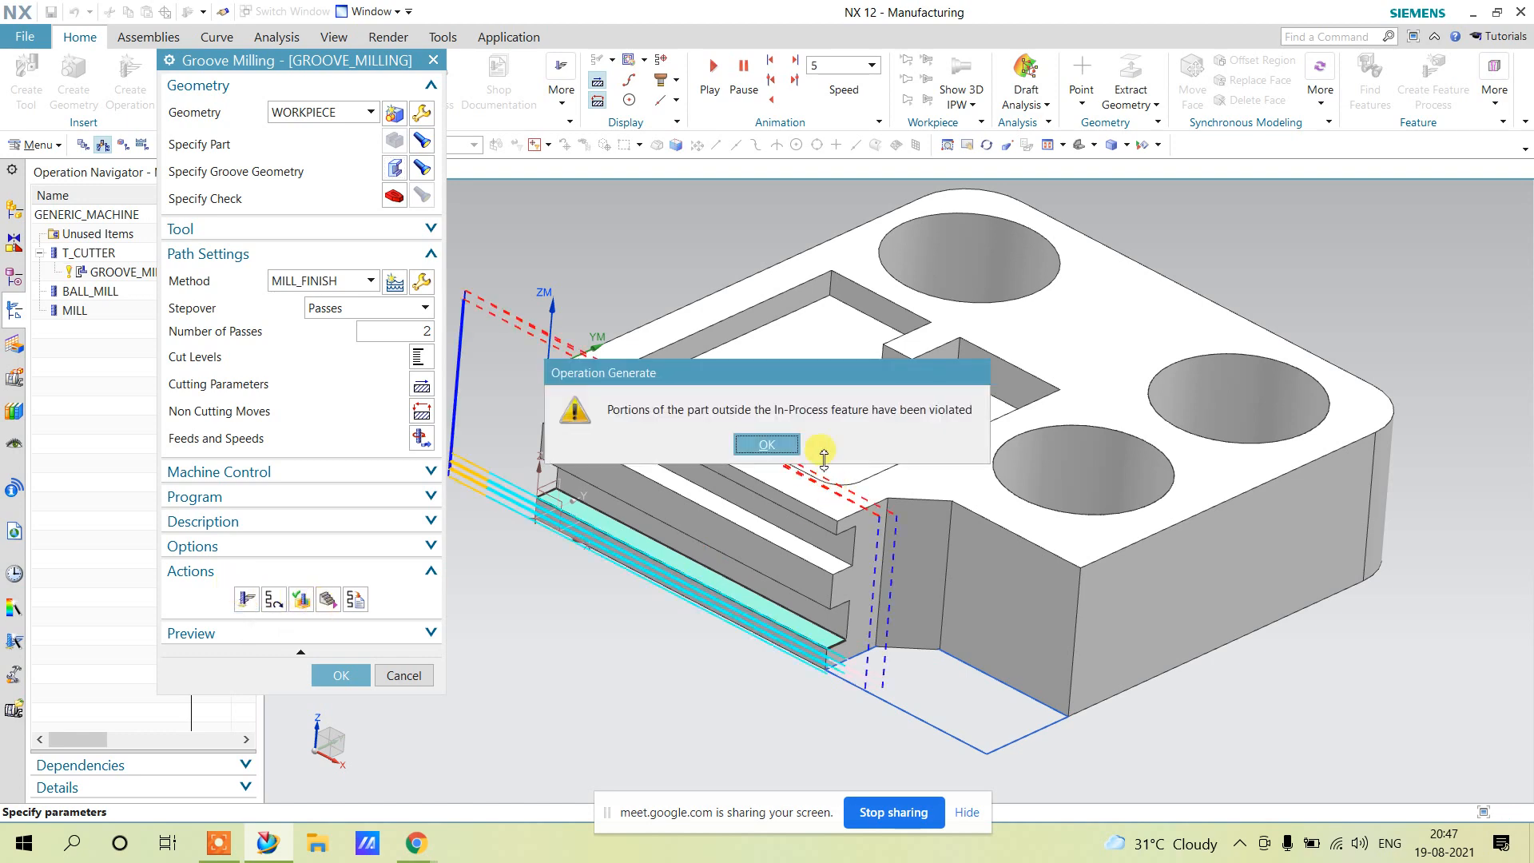
left_click(793, 450)
left_click(311, 599)
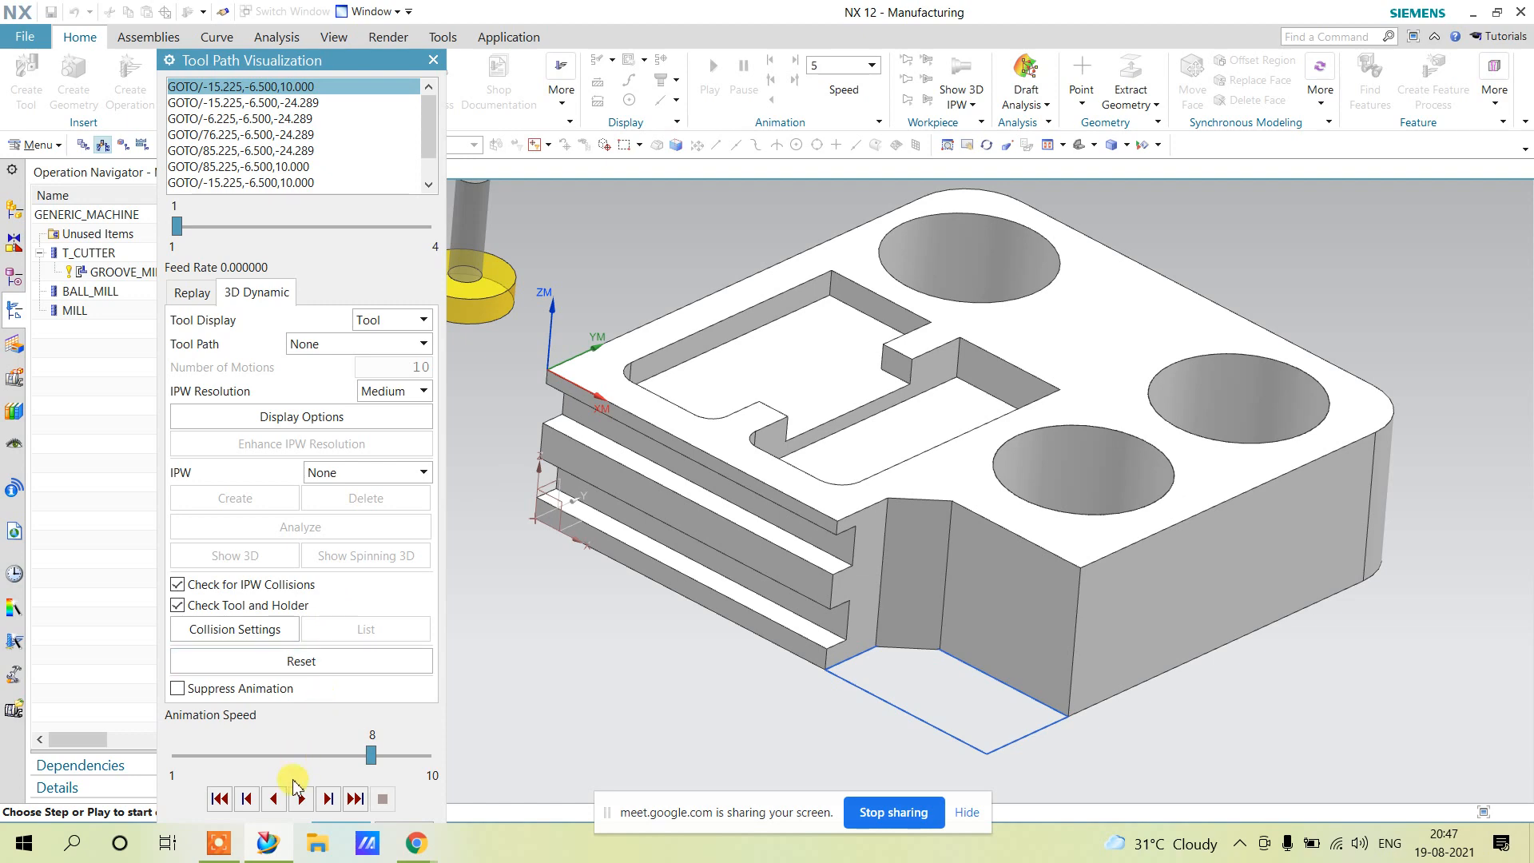
left_click(302, 799)
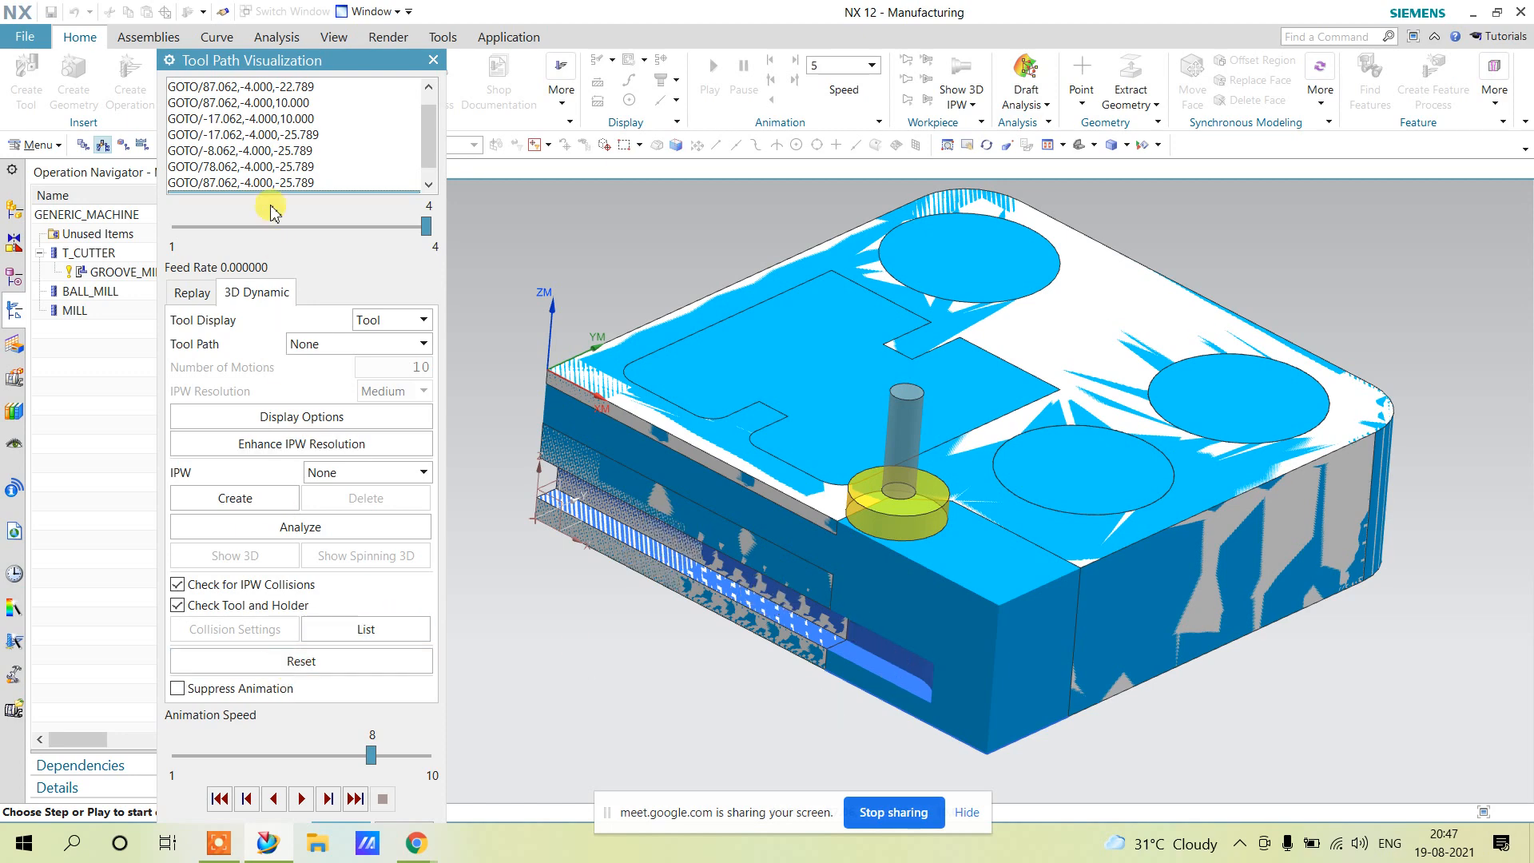
Play the tool path in Replay mode at animation speed 4, and stop the playback.
left_click_drag(324, 63, 336, 13)
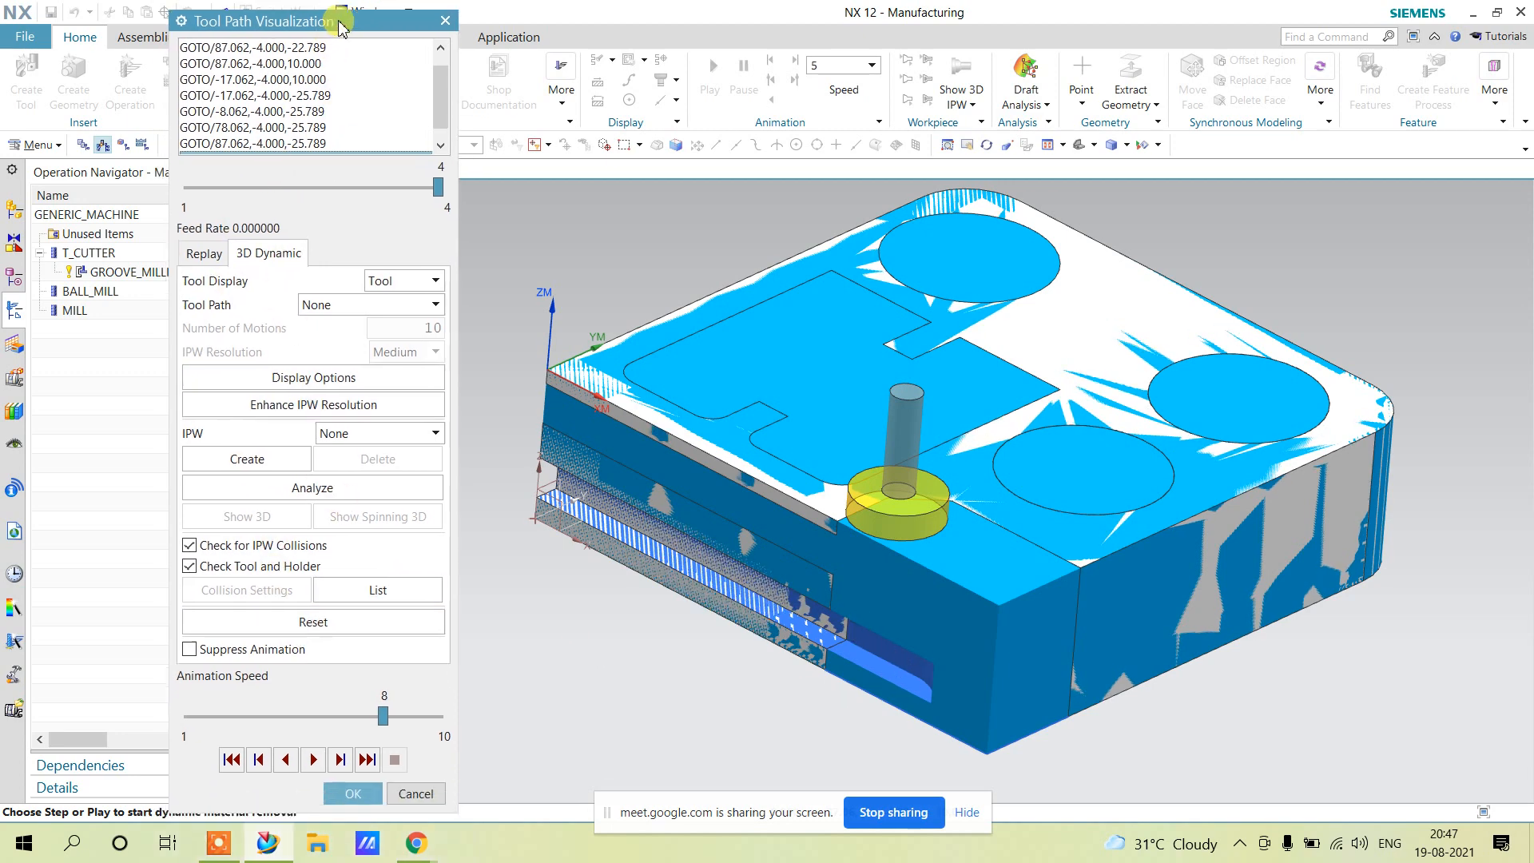
left_click(204, 244)
left_click(257, 708)
left_click(258, 708)
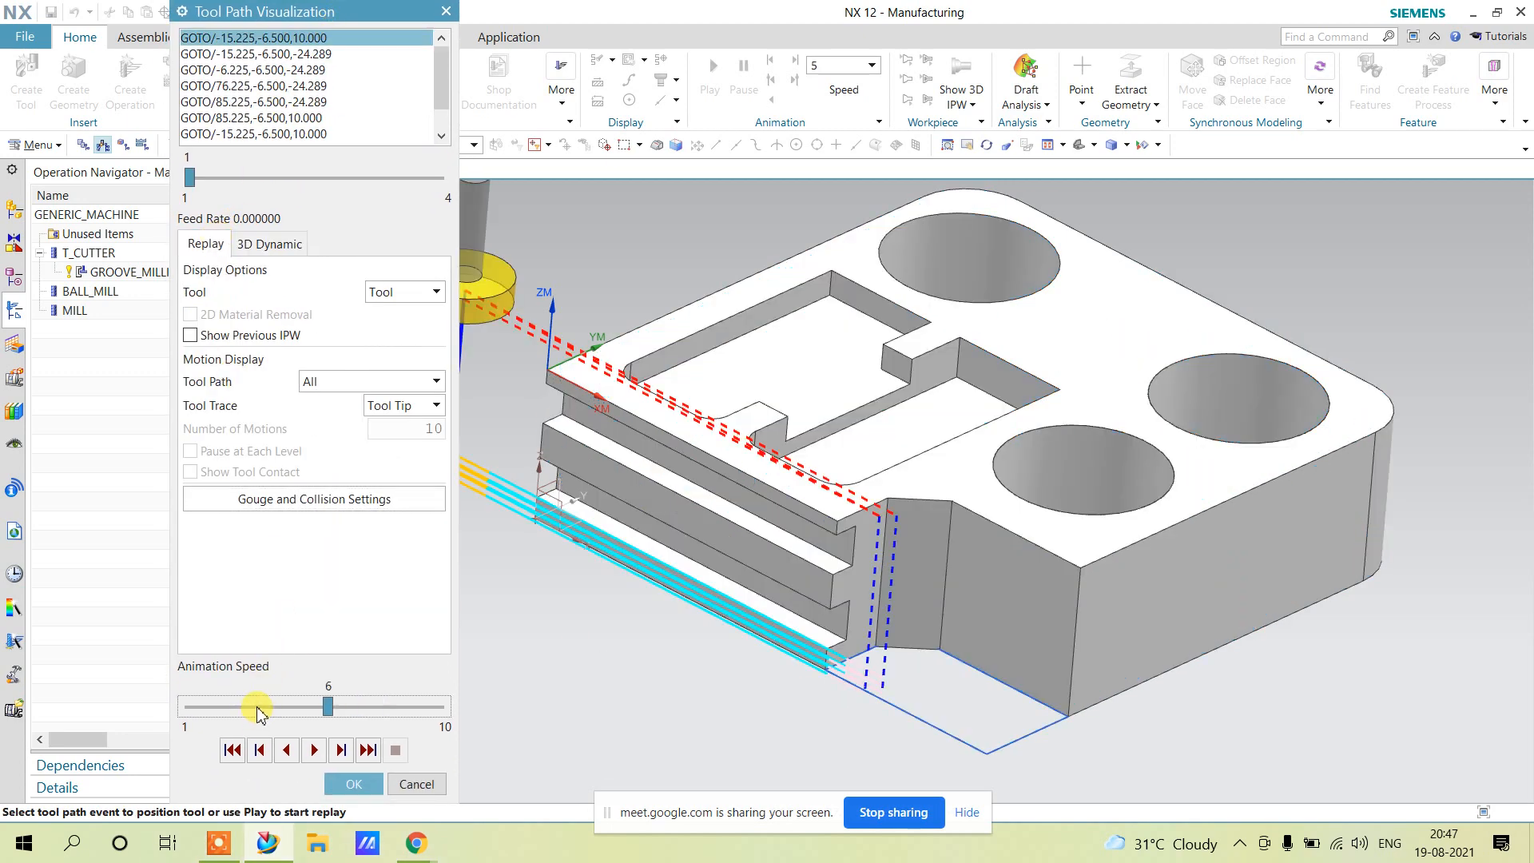
left_click(312, 750)
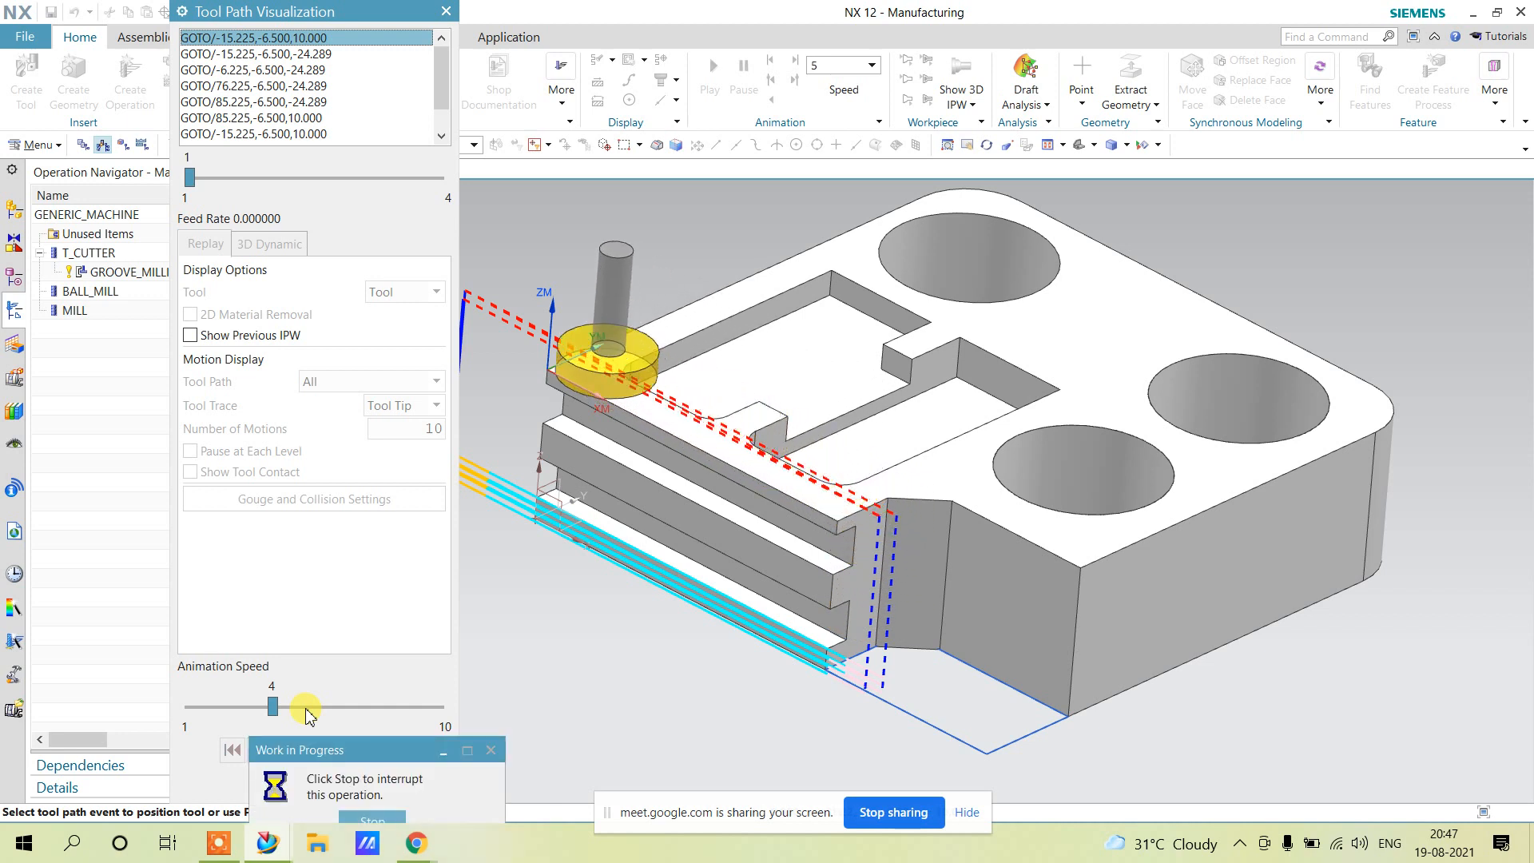
left_click(371, 818)
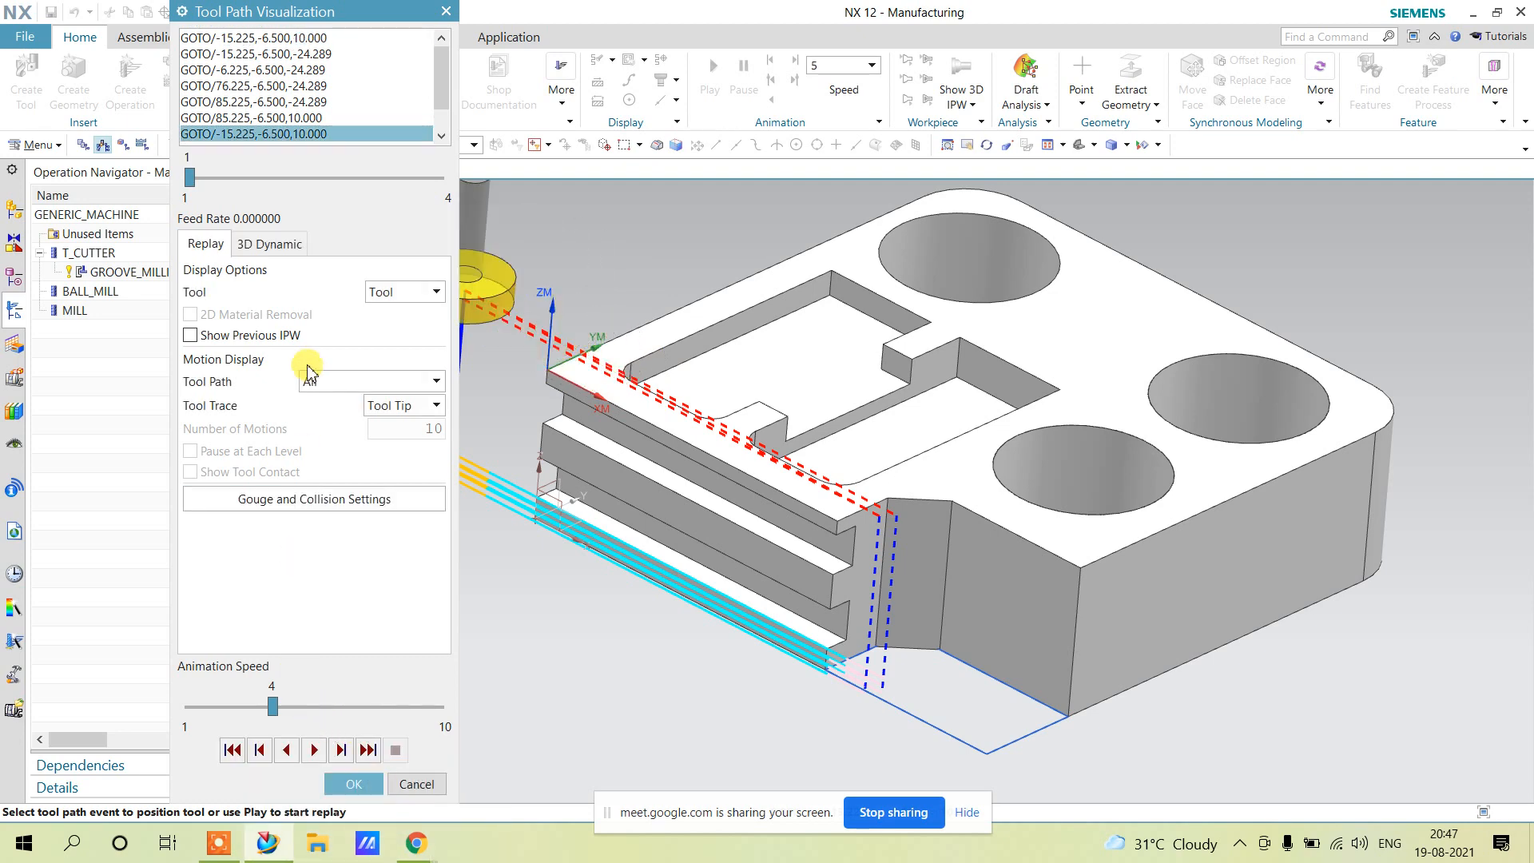
Play the 3D Dynamic simulation at animation speed 3, rewind it to the start and close the visualization.
left_click(271, 244)
left_click(256, 714)
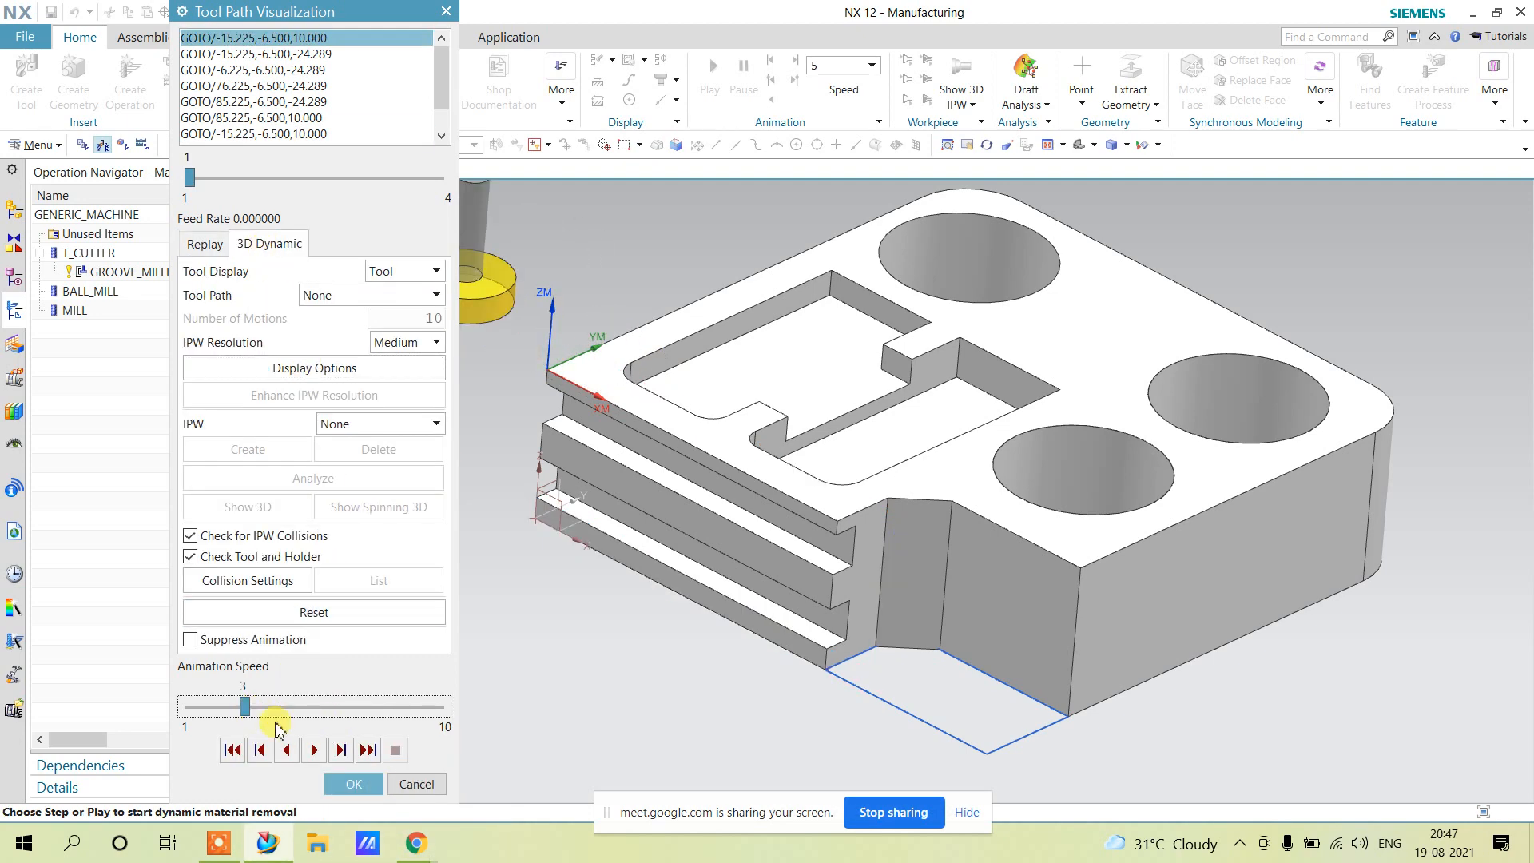
left_click(314, 749)
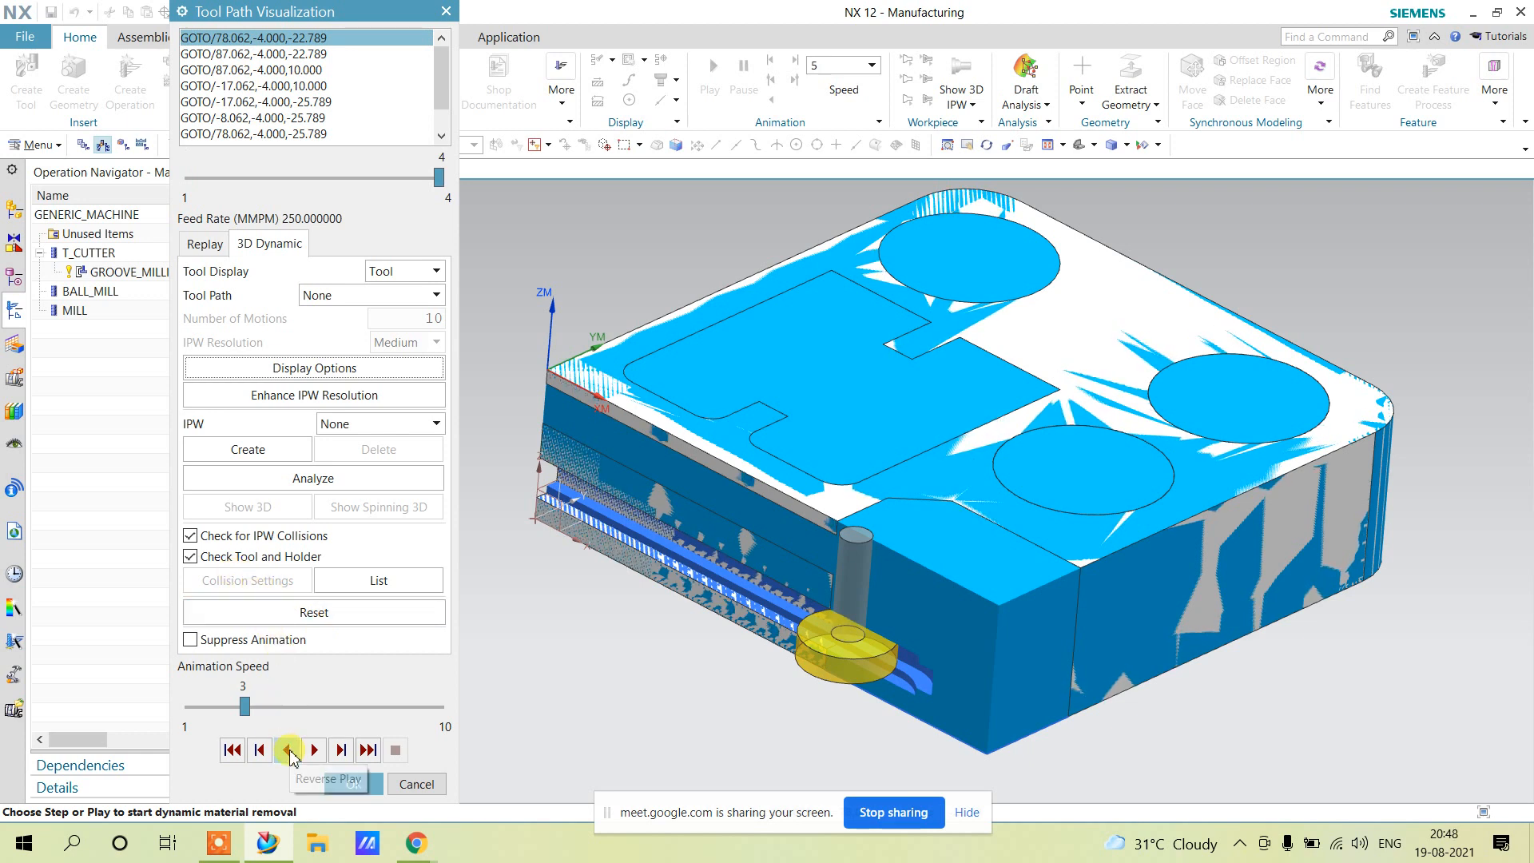
left_click(289, 751)
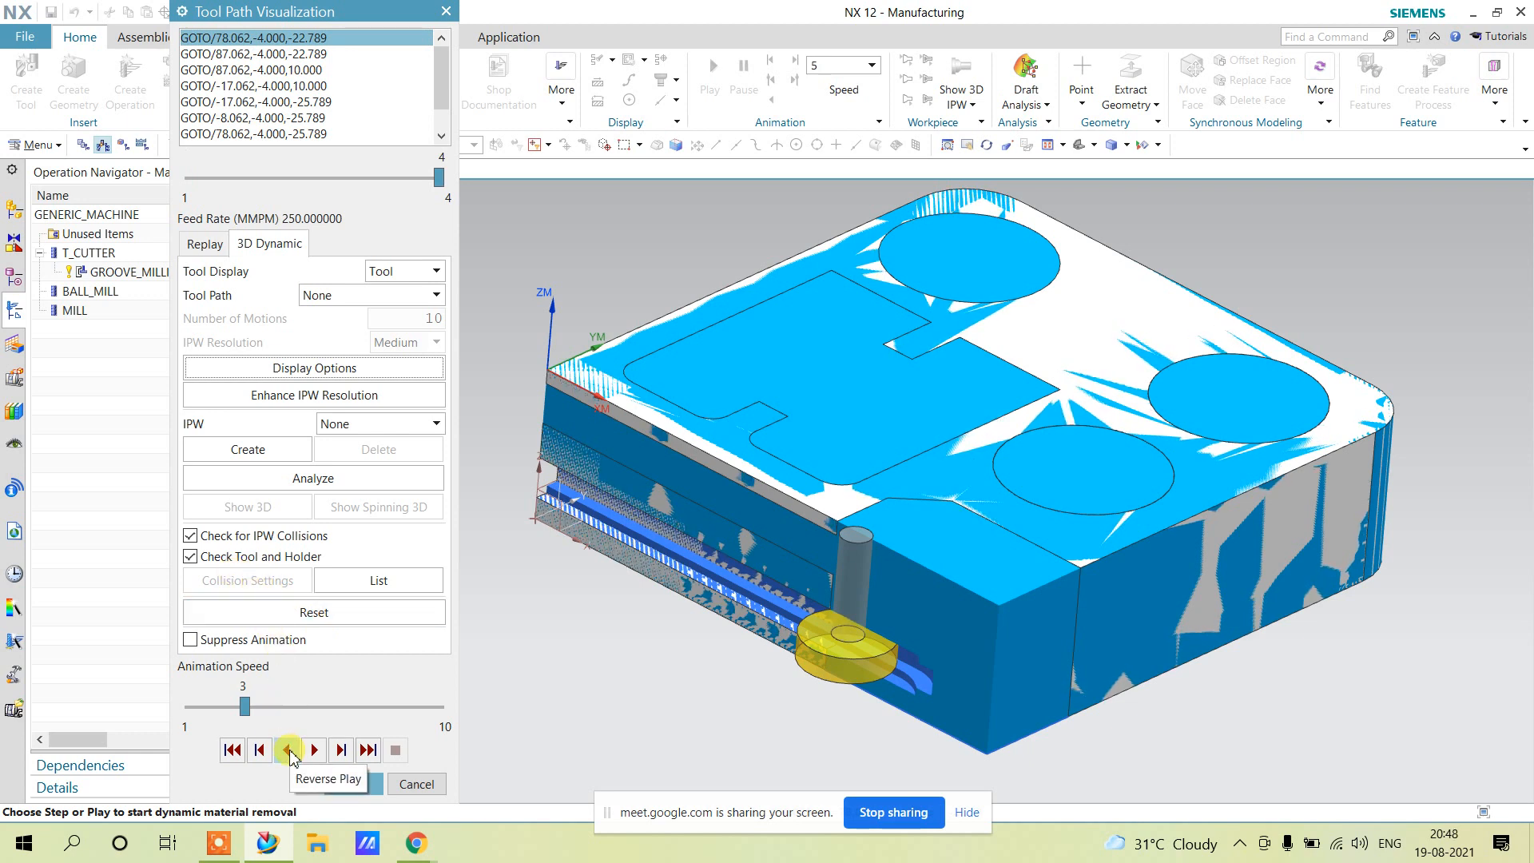
left_click(233, 749)
left_click(376, 786)
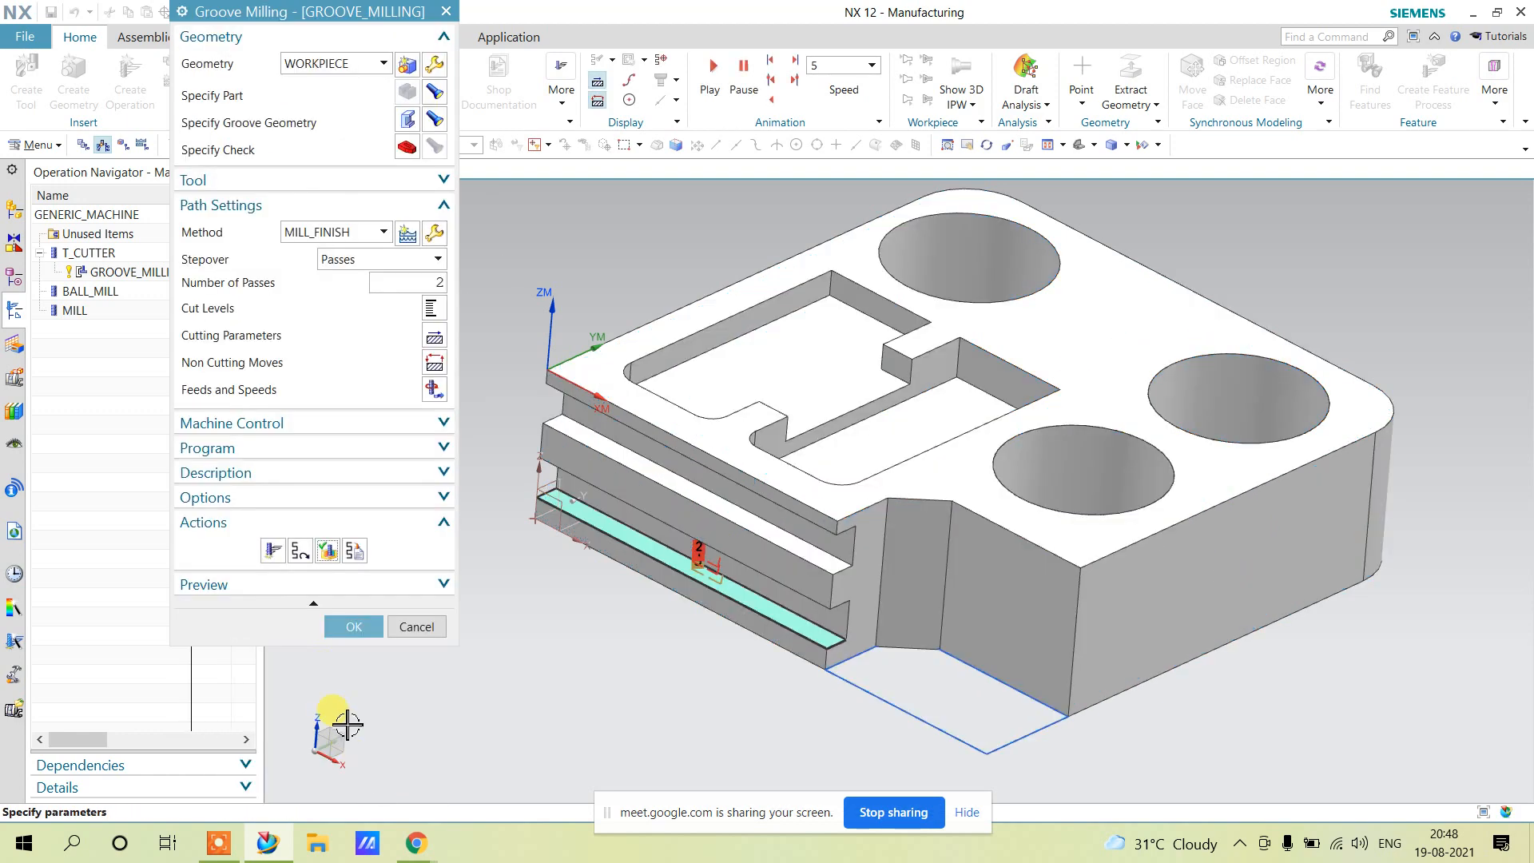
Reopen tool path verification, turn on Pause on Collision in the collision settings, and play the 3D Dynamic simulation.
left_click(334, 549)
left_click(320, 593)
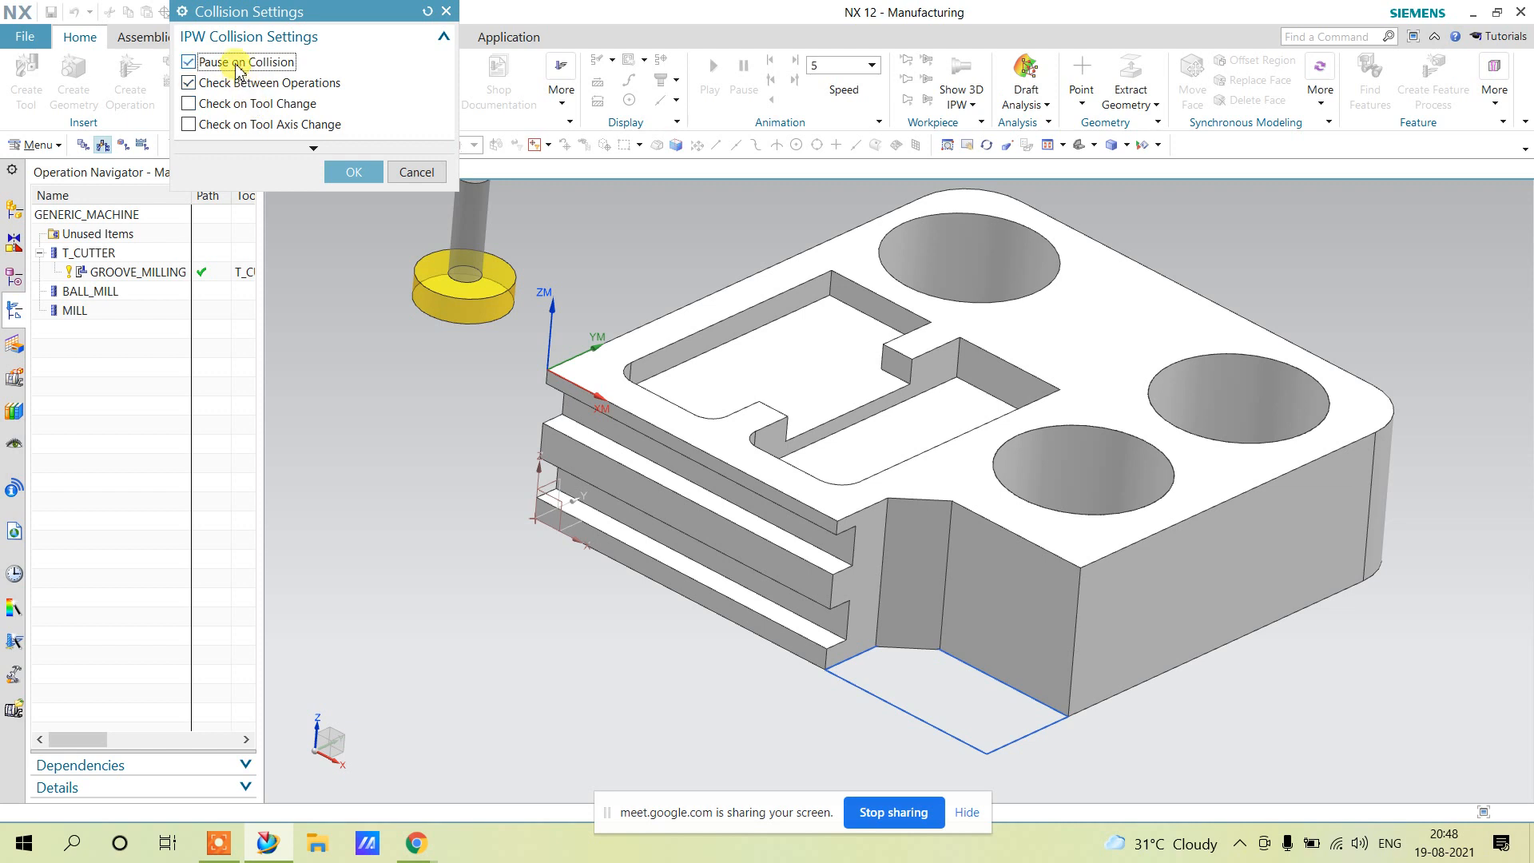
left_click(351, 170)
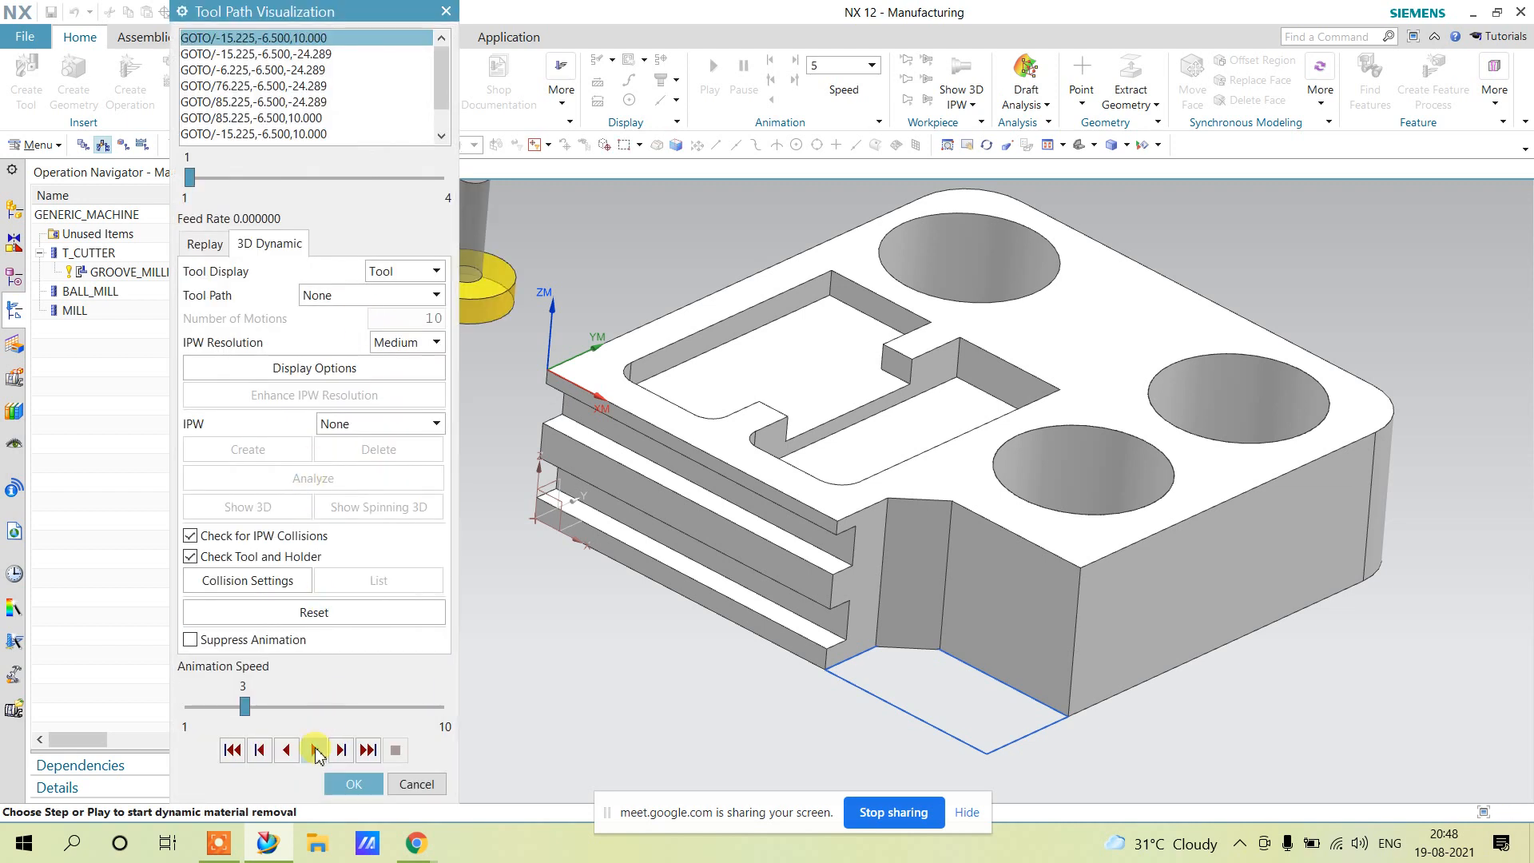
left_click(315, 749)
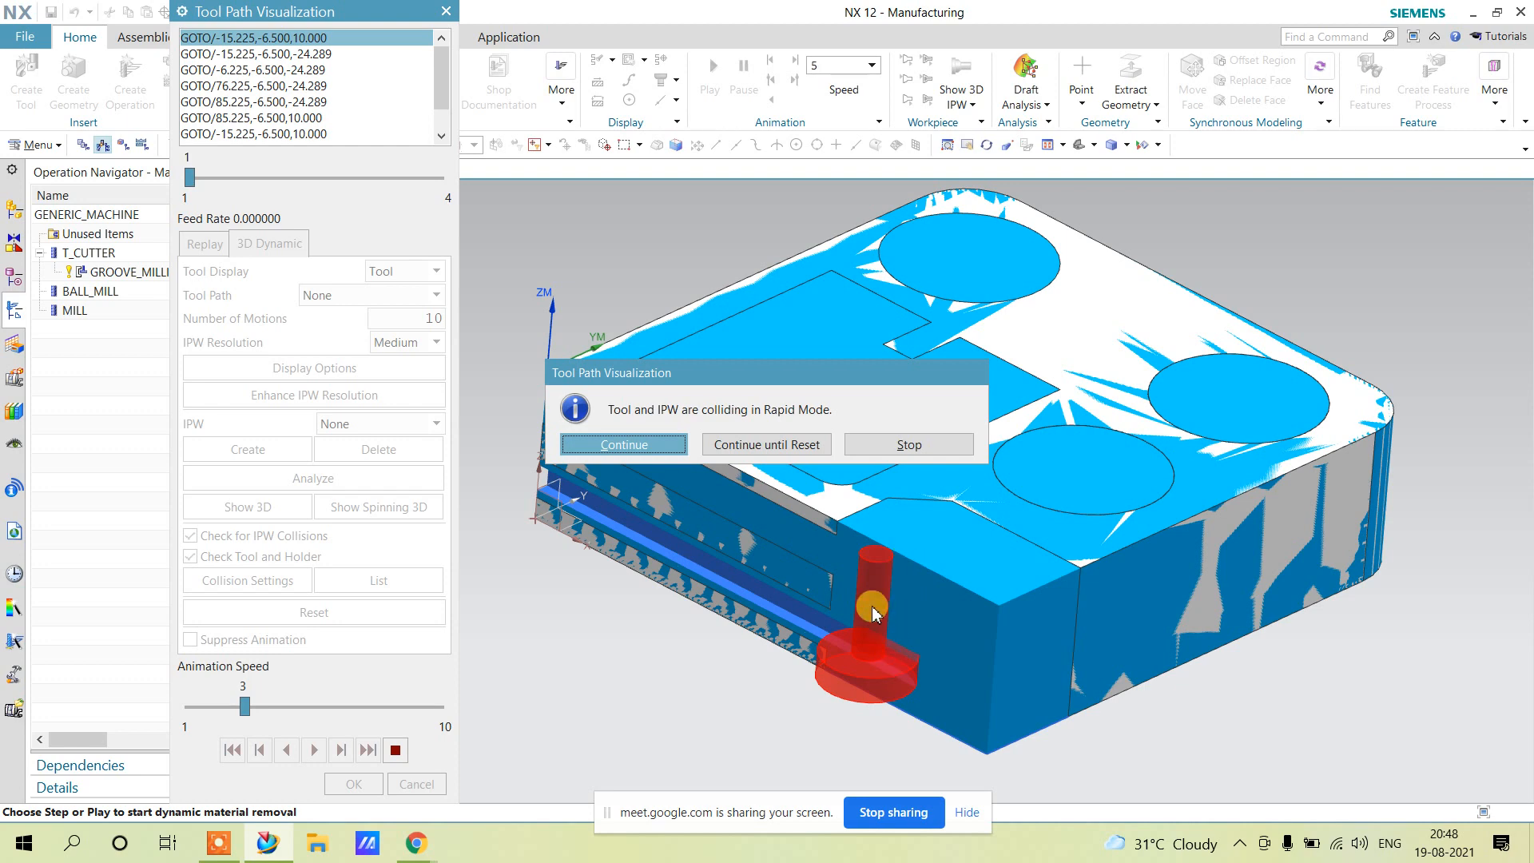
Stop the 3D Dynamic simulation at the rapid-mode collision and close the tool path visualization.
left_click(907, 444)
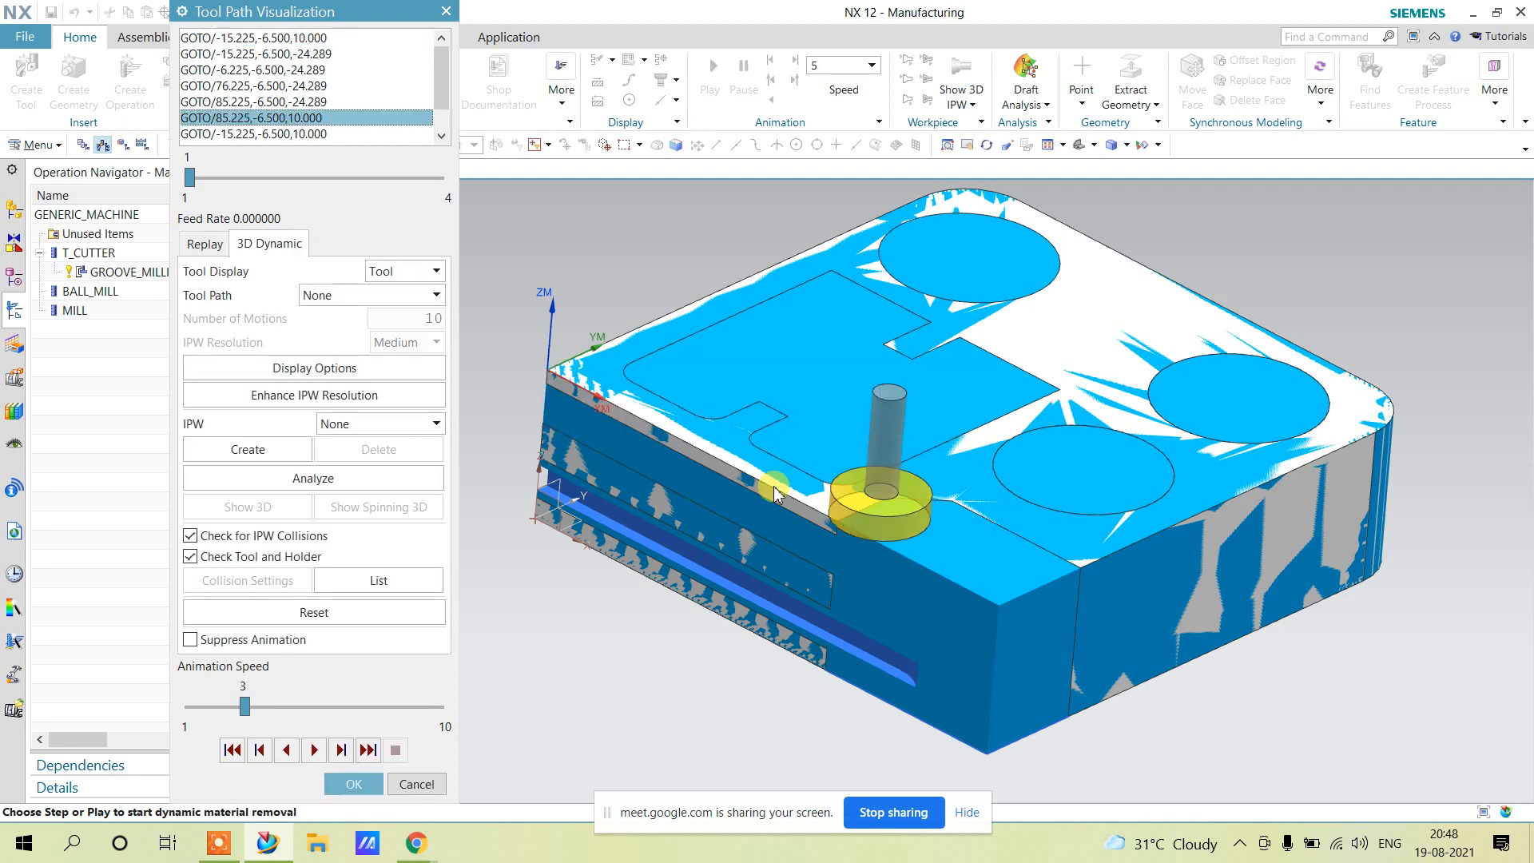
left_click(354, 783)
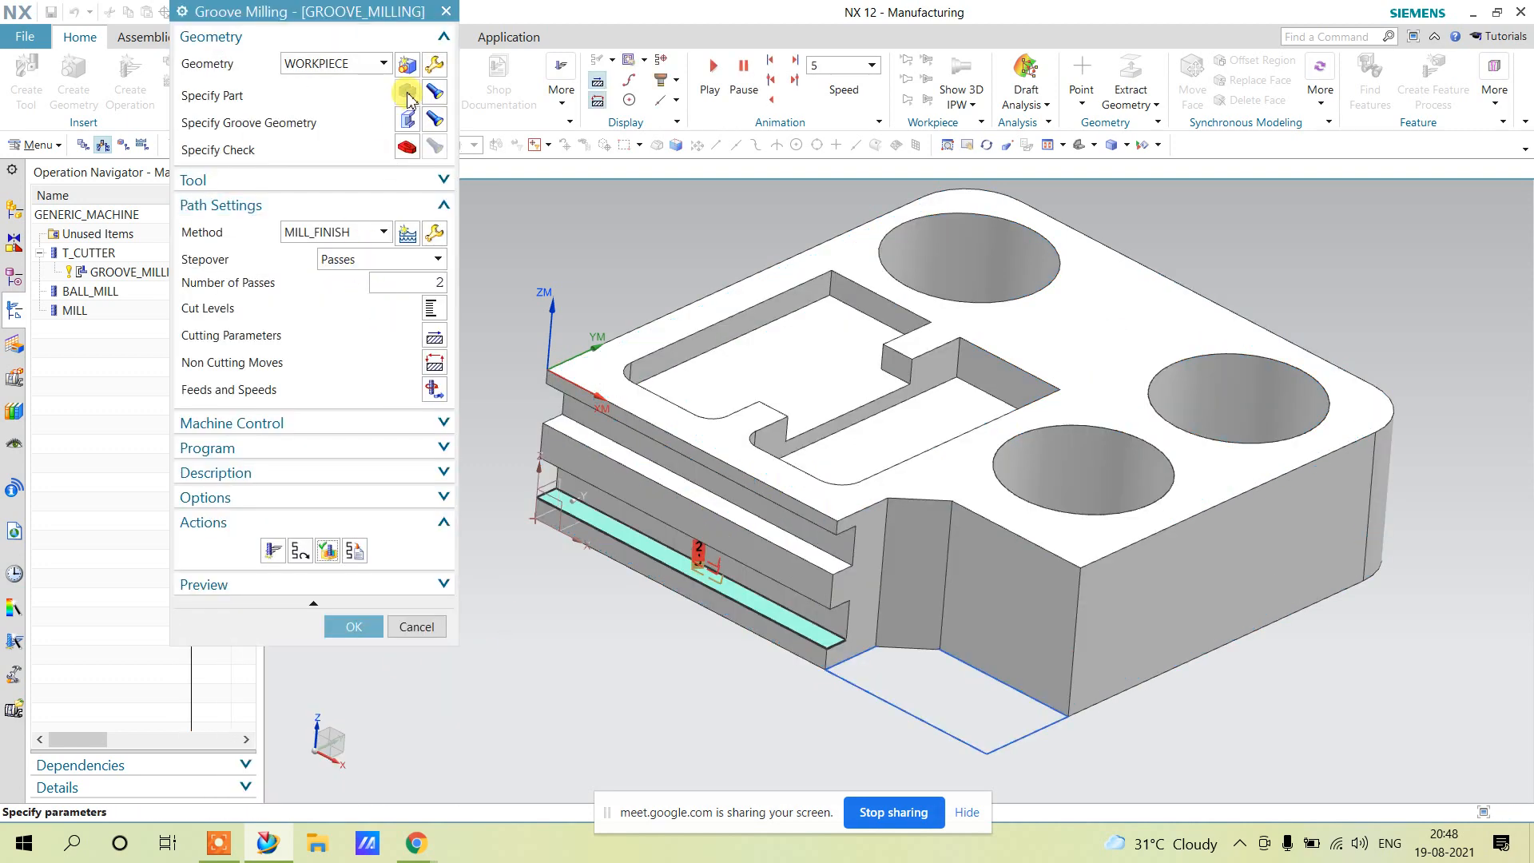
Set the In Process Workpiece of the groove feature geometry to Use 3D and accept the geometry.
left_click(408, 121)
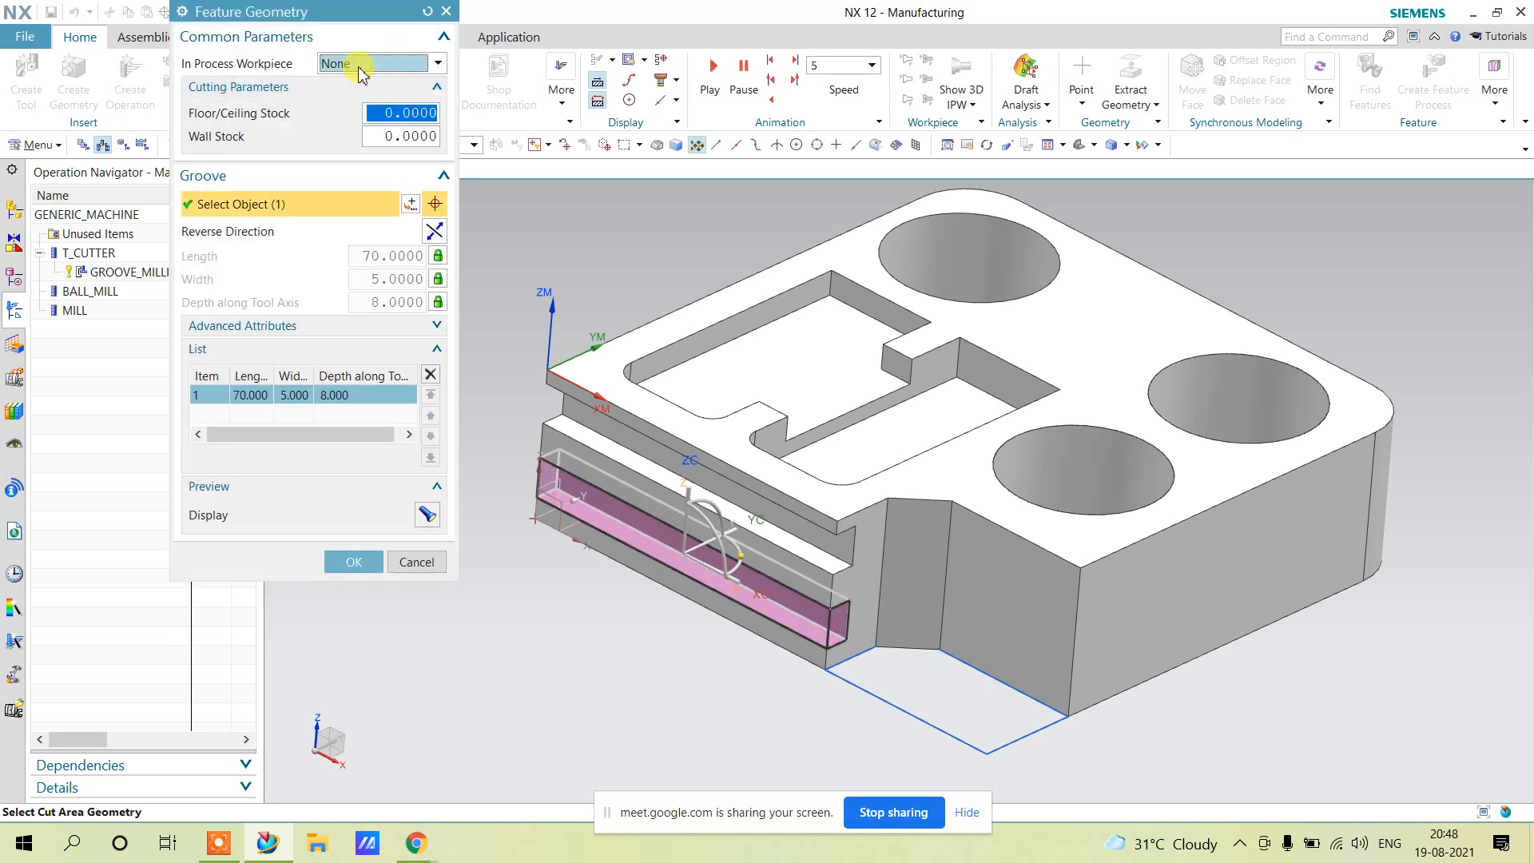
left_click(367, 63)
left_click(360, 103)
left_click(525, 420)
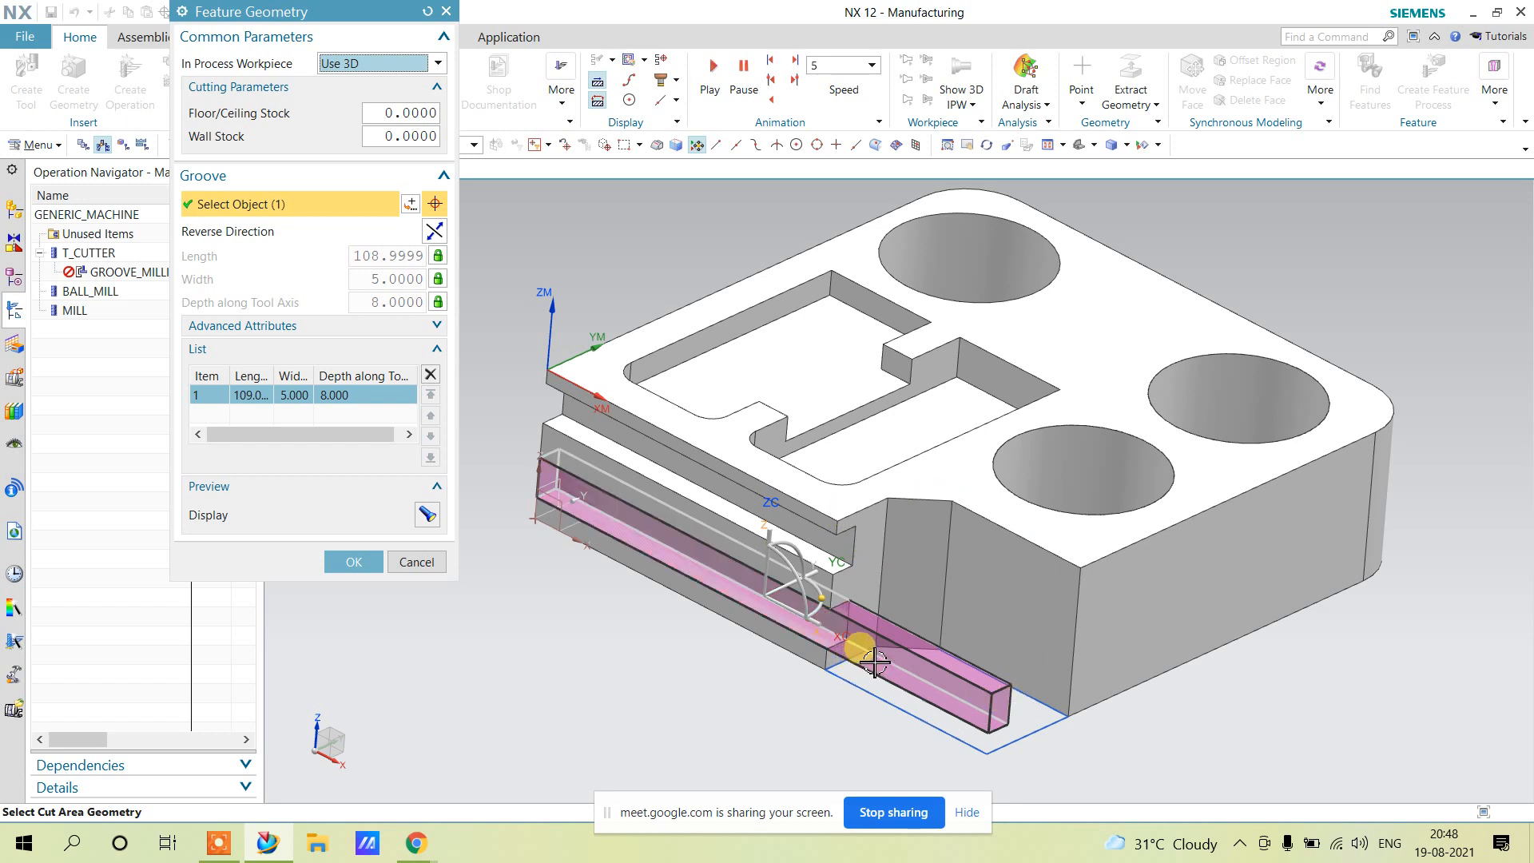
left_click(368, 564)
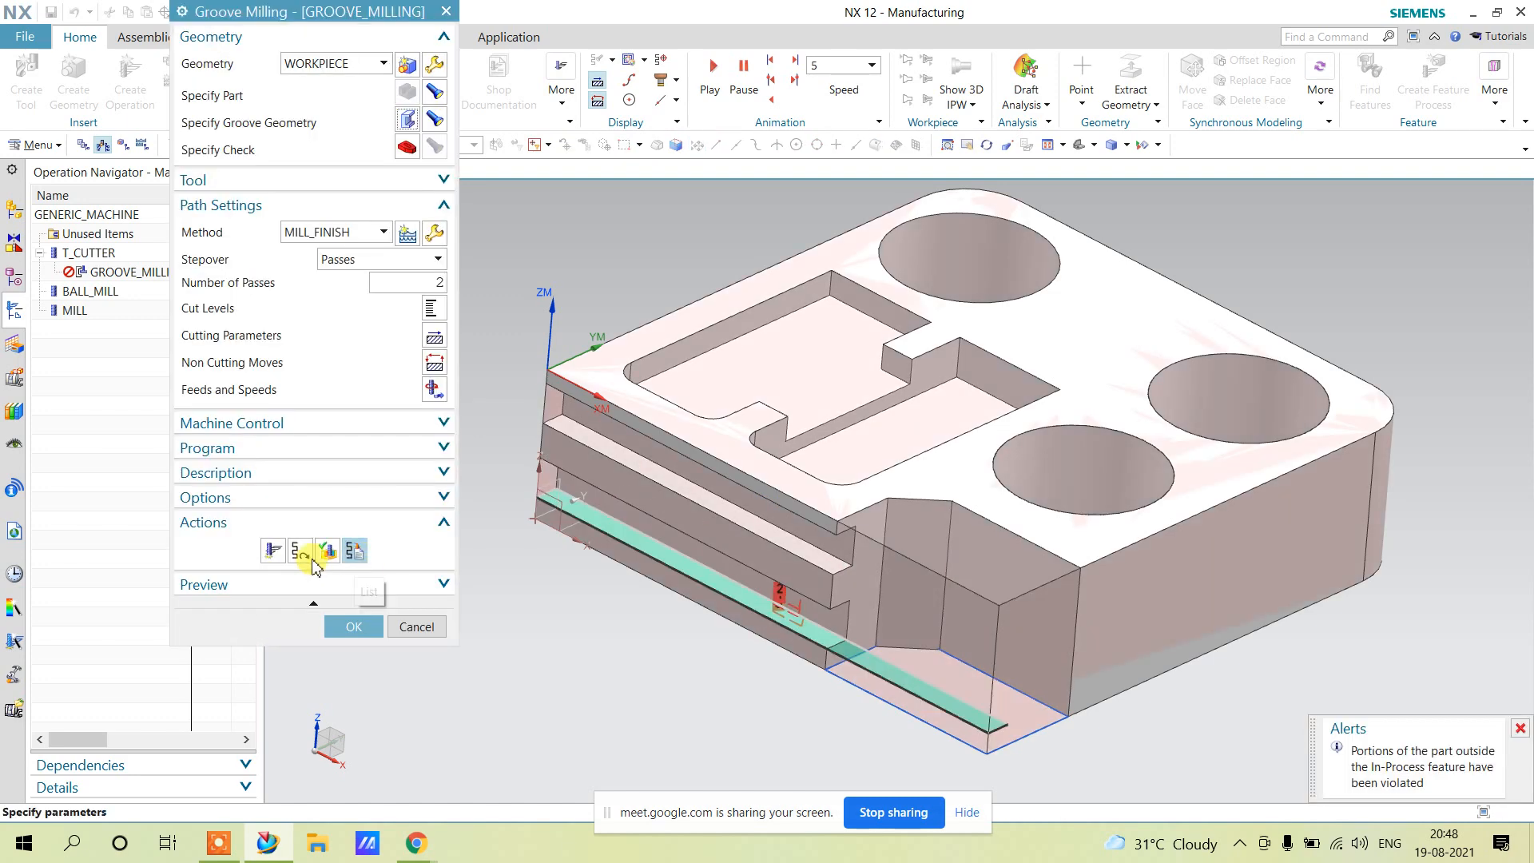
Regenerate the groove milling tool path, acknowledge the warning and accept the operation.
left_click(276, 553)
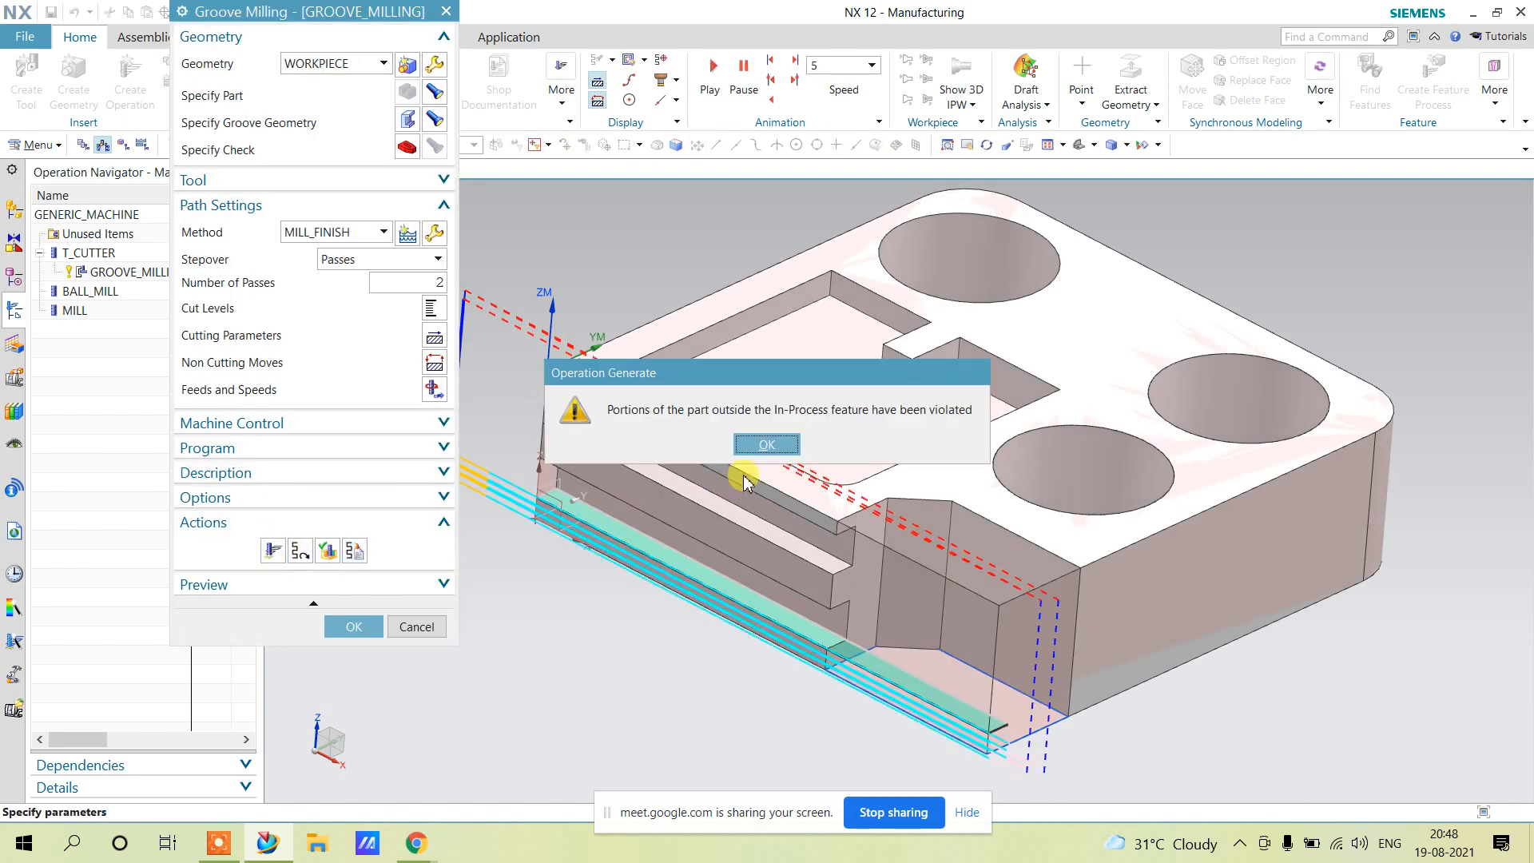
left_click(763, 446)
left_click(354, 627)
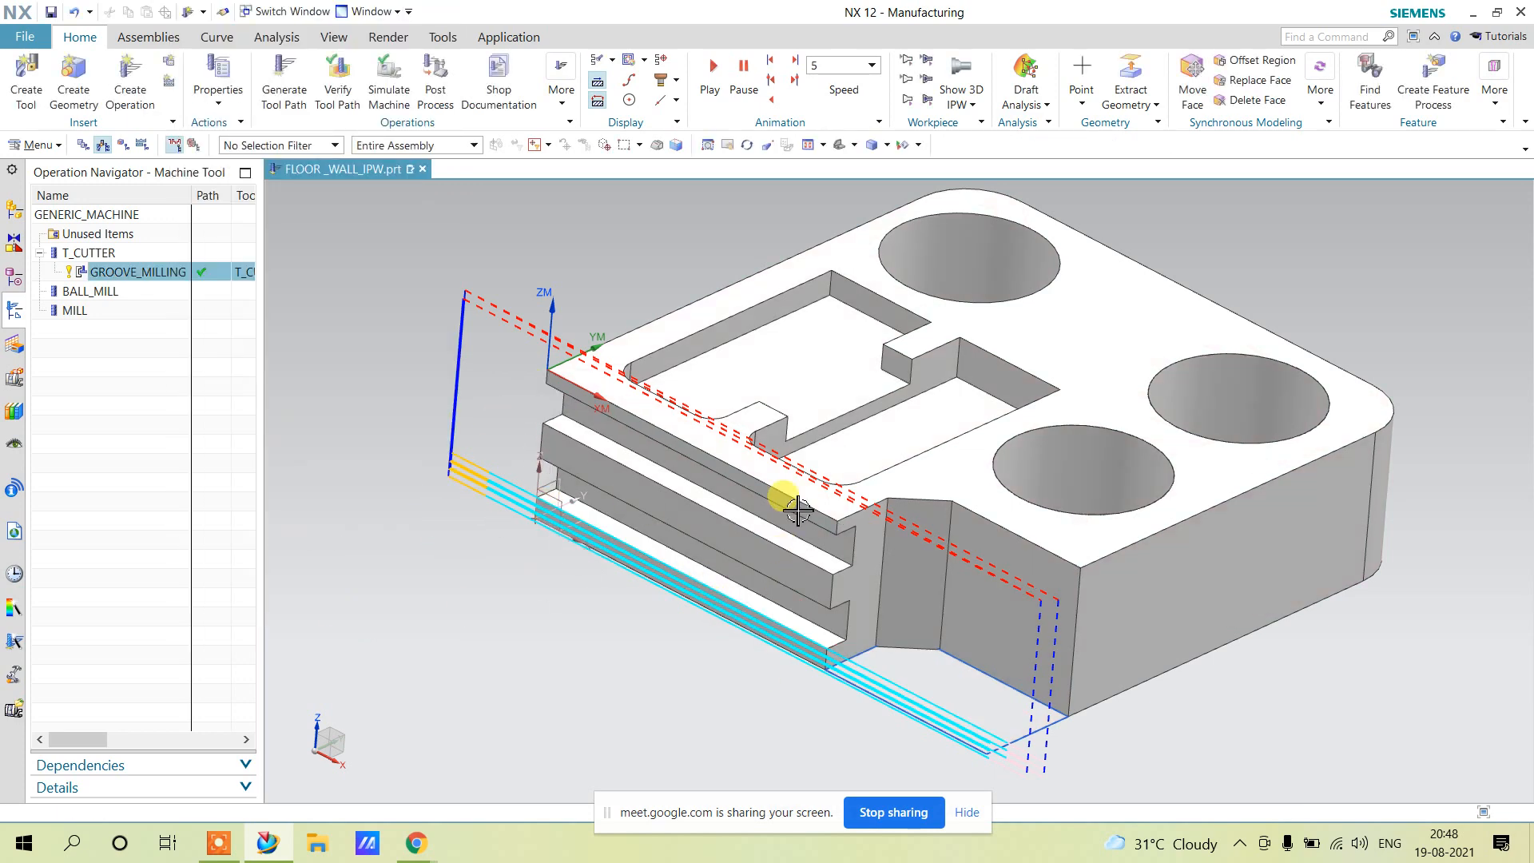
Show the Operation Navigator by geometry and start a Transform of the GROOVE_MILLING operation.
middle_click_drag(716, 501, 702, 538, "shift")
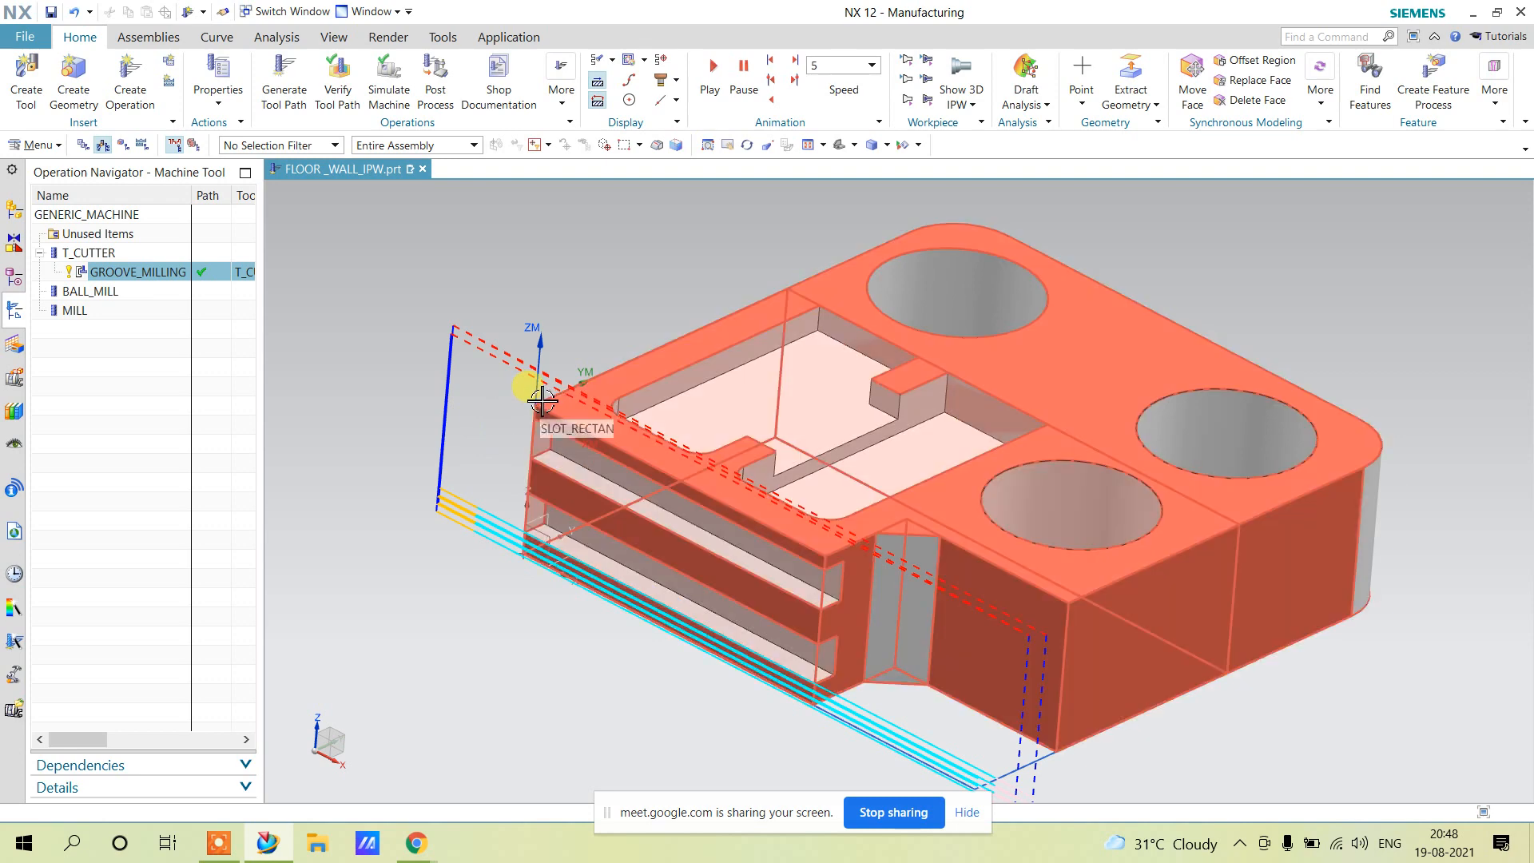
left_click(123, 146)
left_click(123, 145)
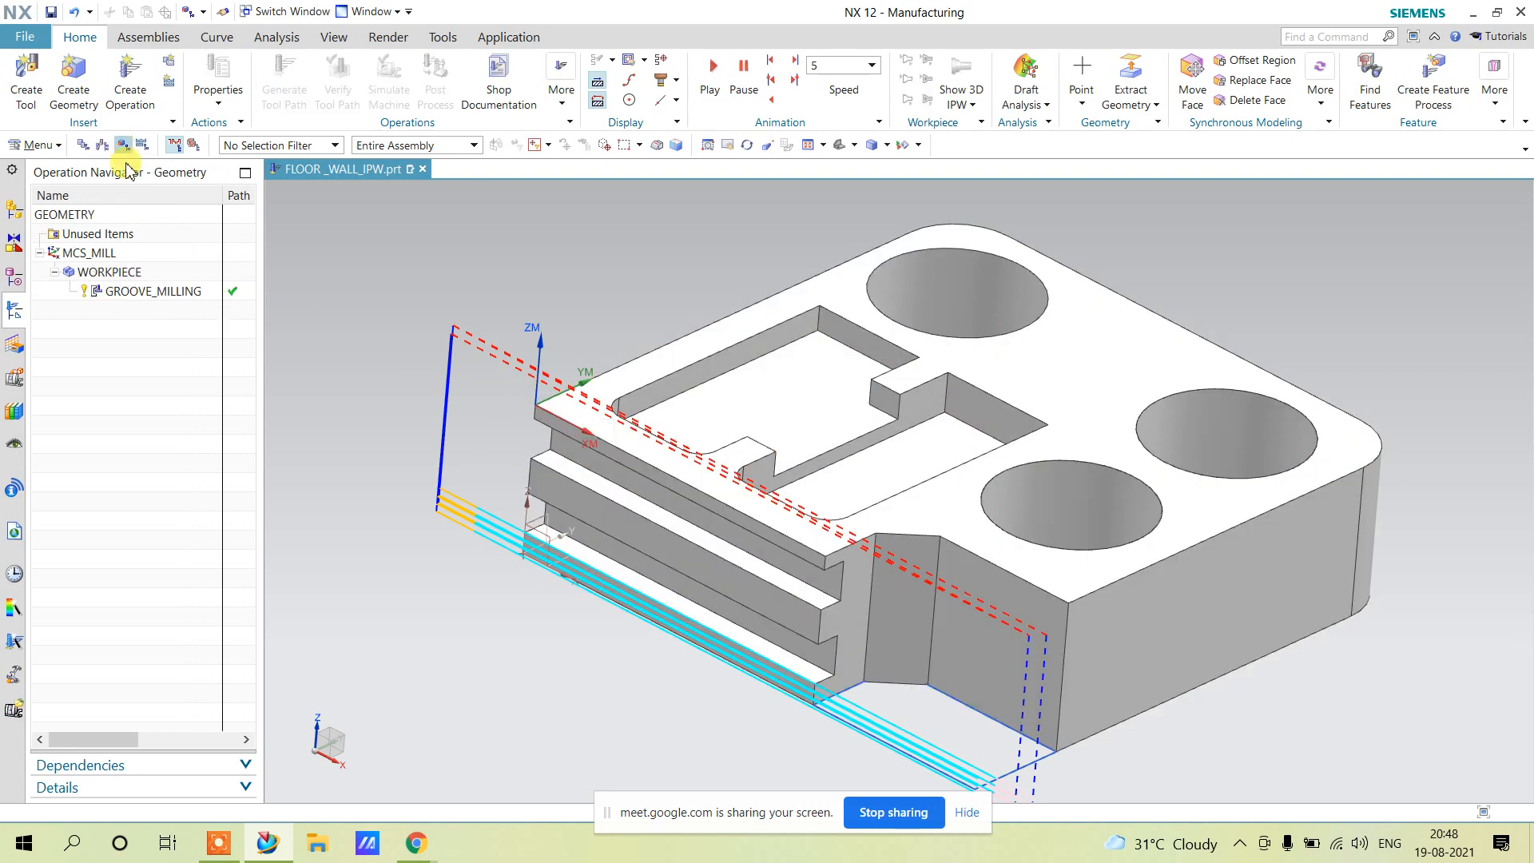
left_click(158, 298)
right_click(157, 300)
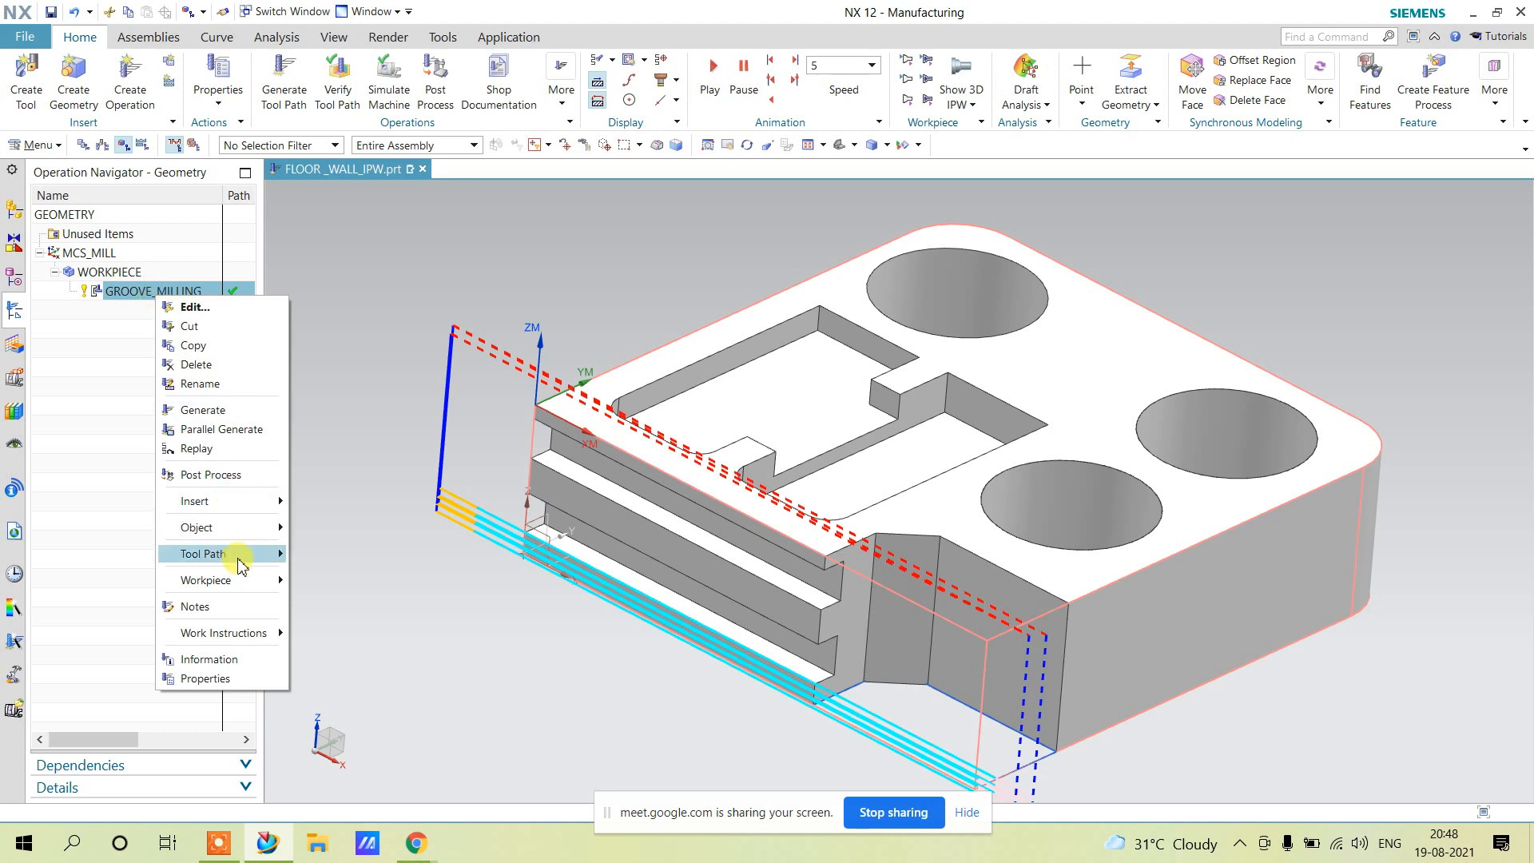
mouse_move(241, 563)
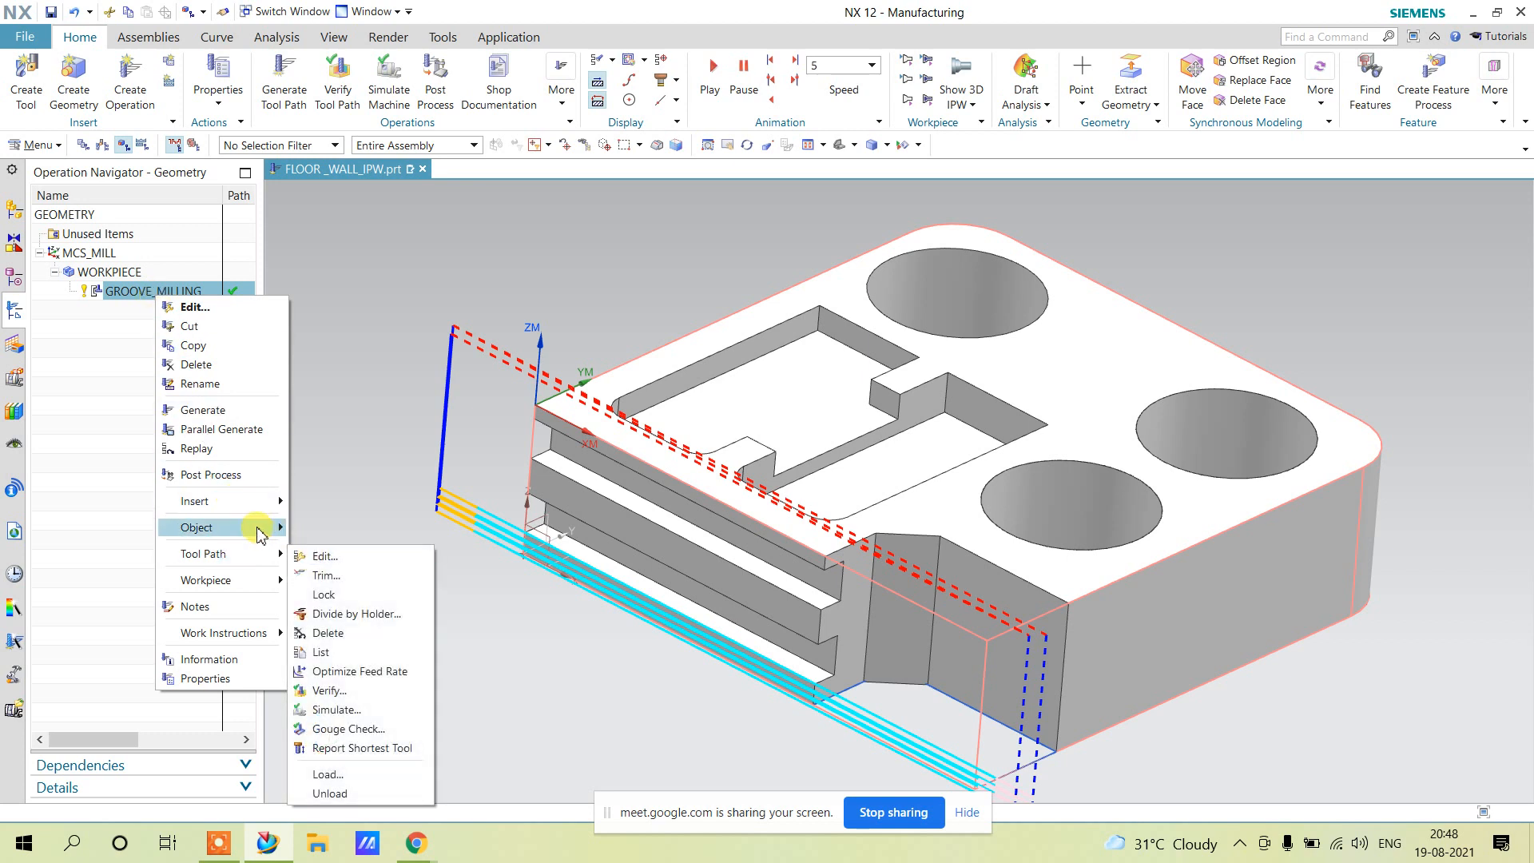
mouse_move(260, 532)
left_click(362, 501)
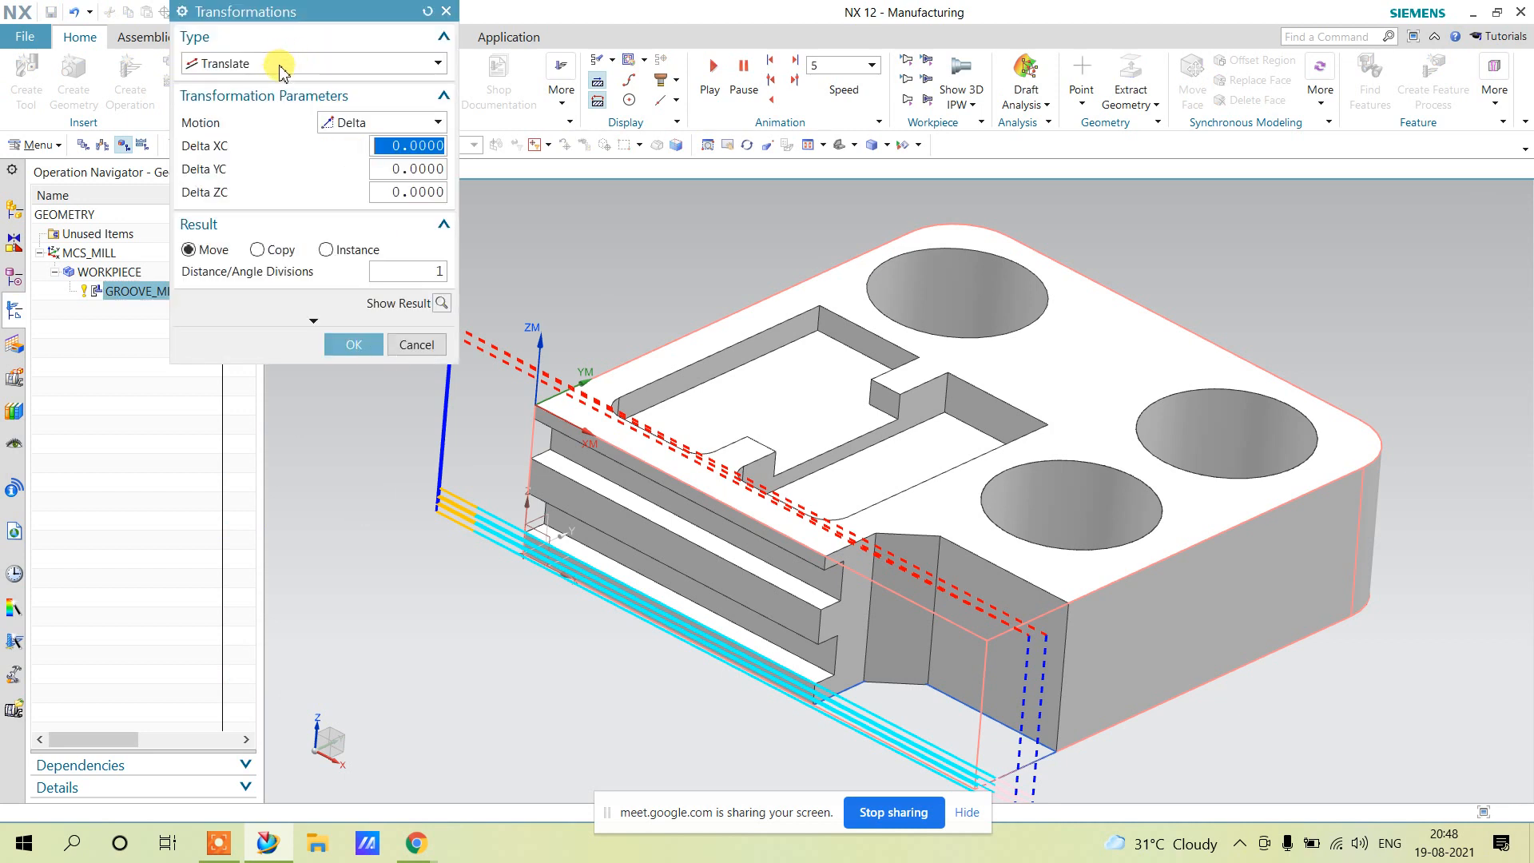
Set the translation motion to To a Point, from the lower groove's end corner to the matching corner of the upper groove.
left_click(346, 124)
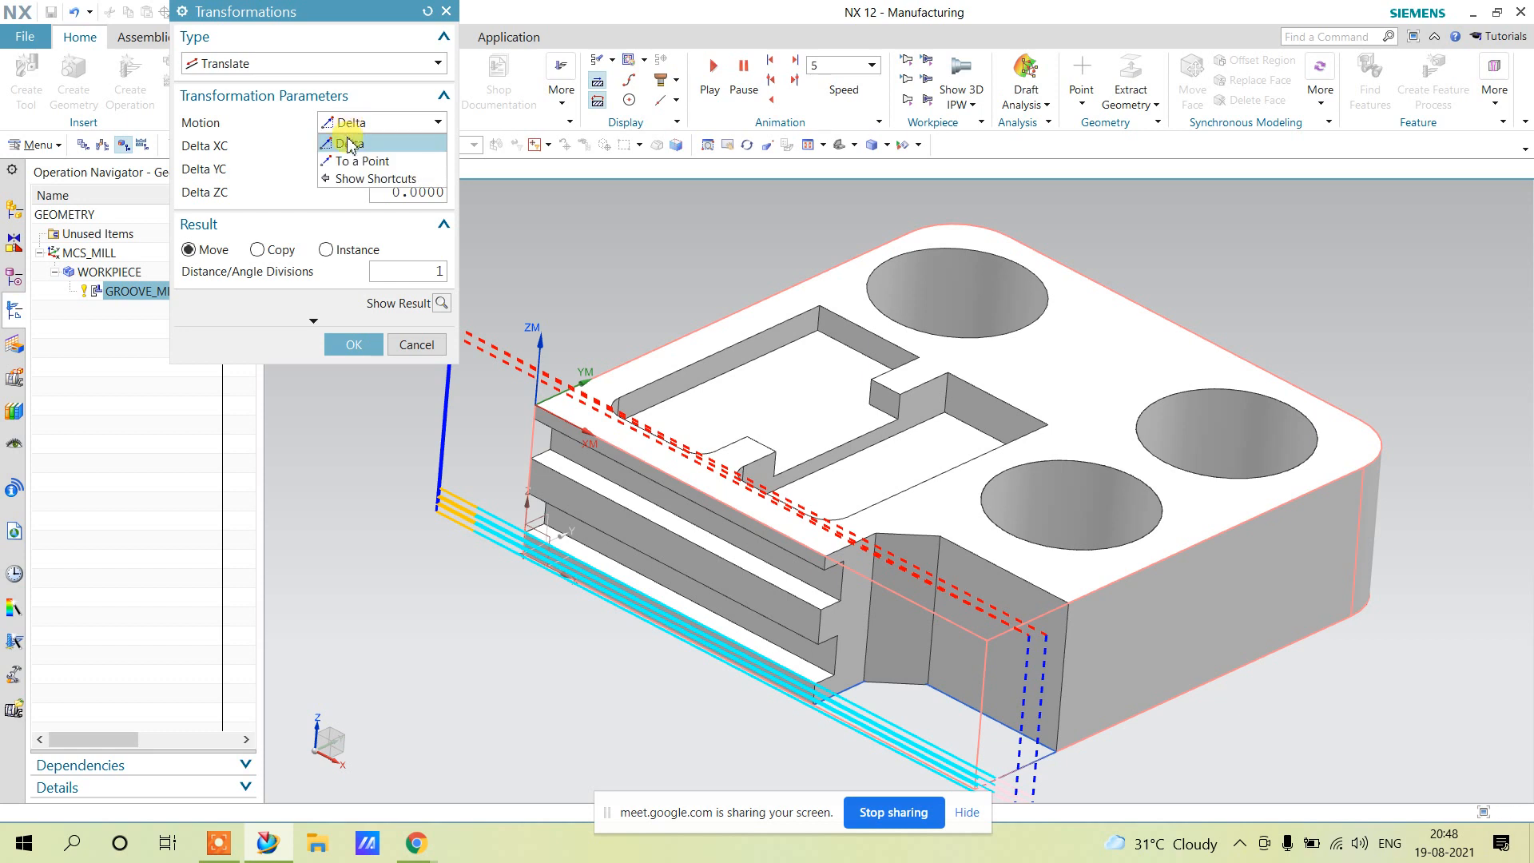
left_click(349, 162)
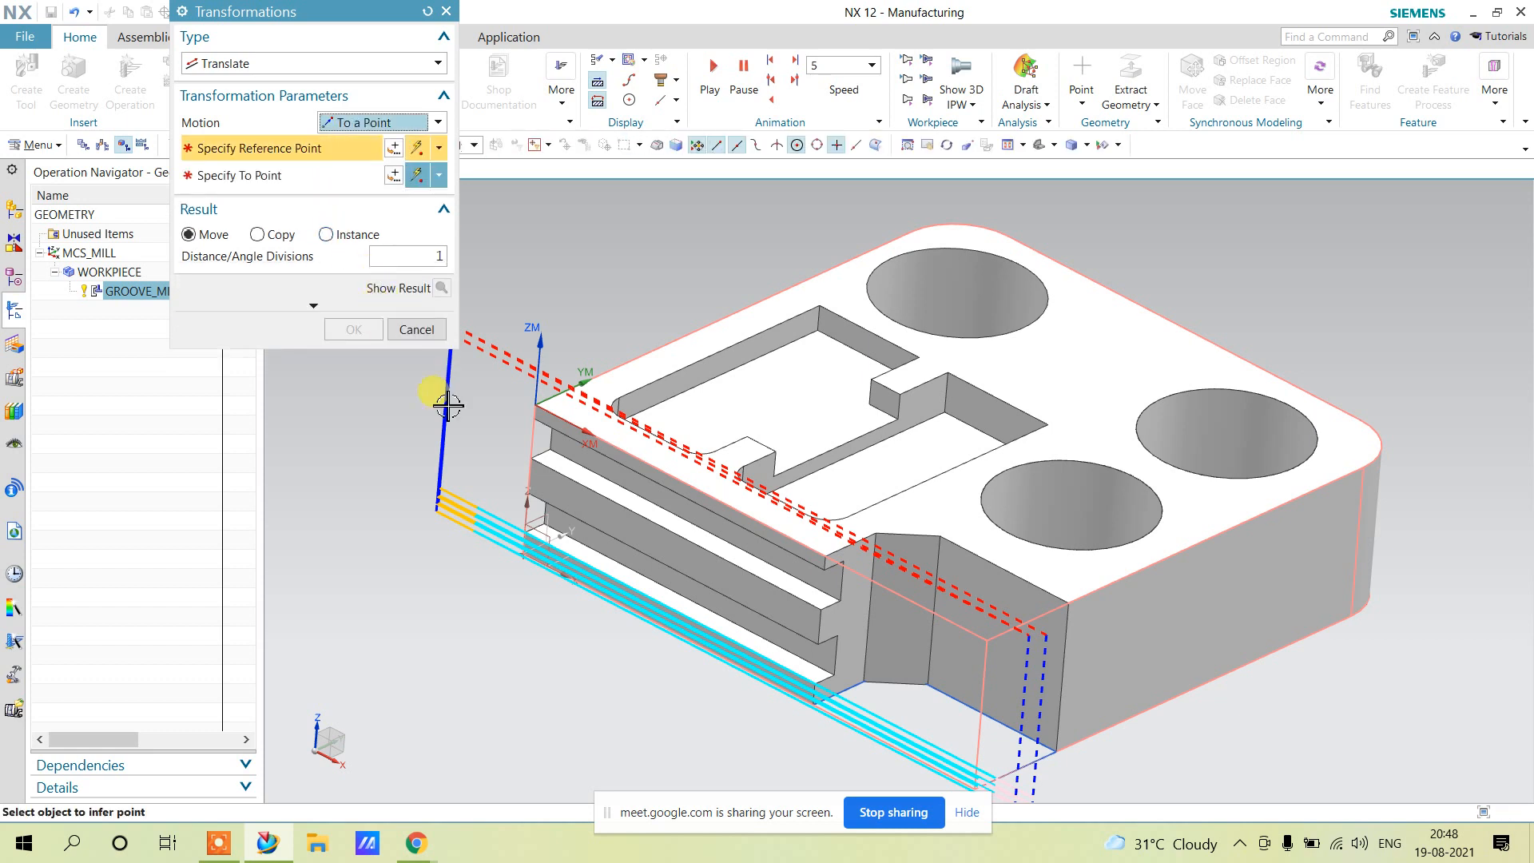
left_click(816, 684)
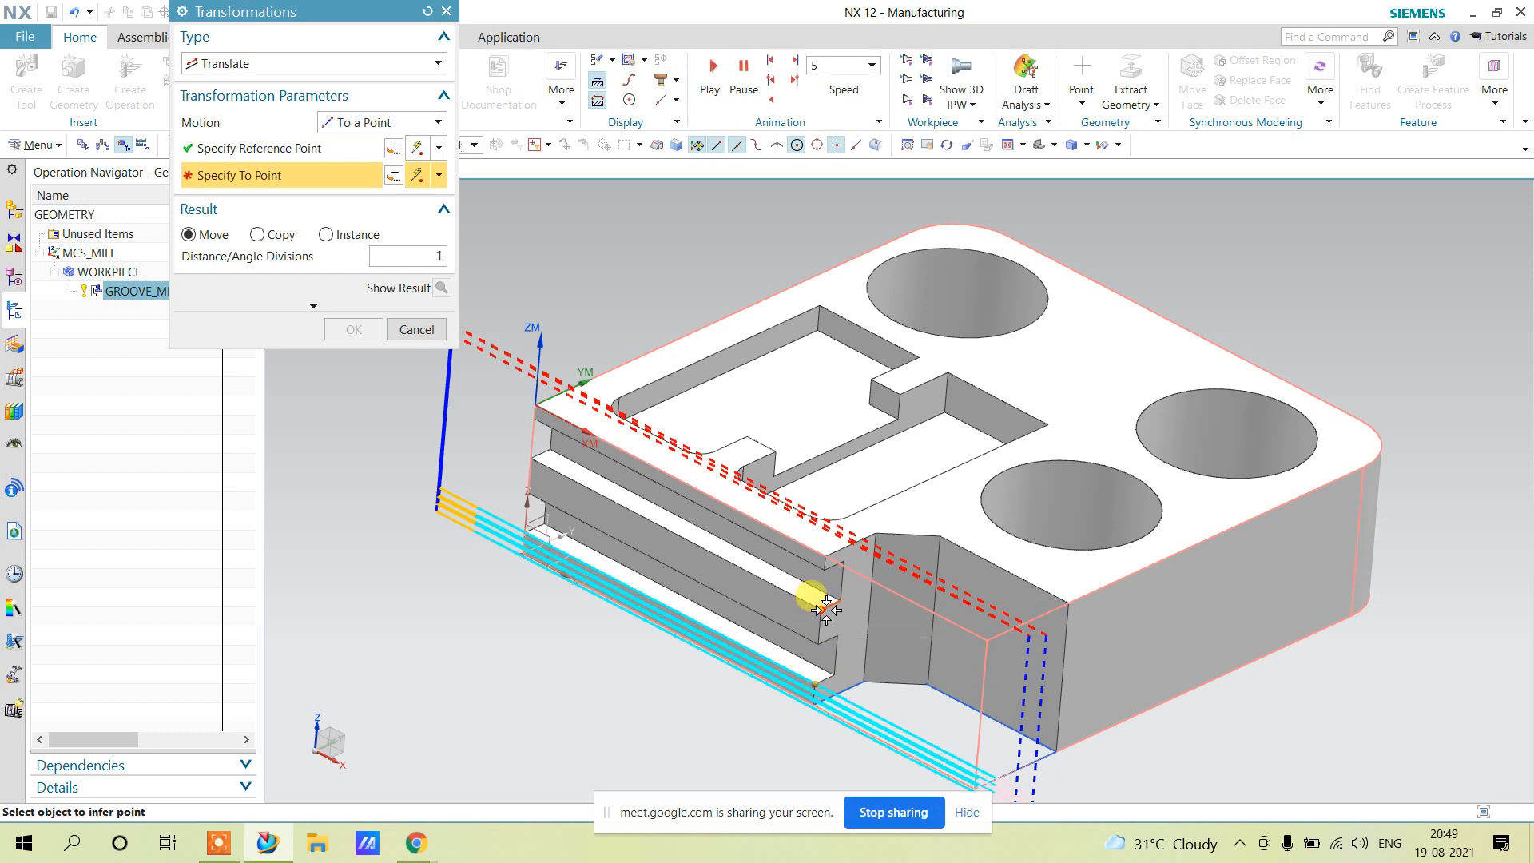
left_click(820, 609)
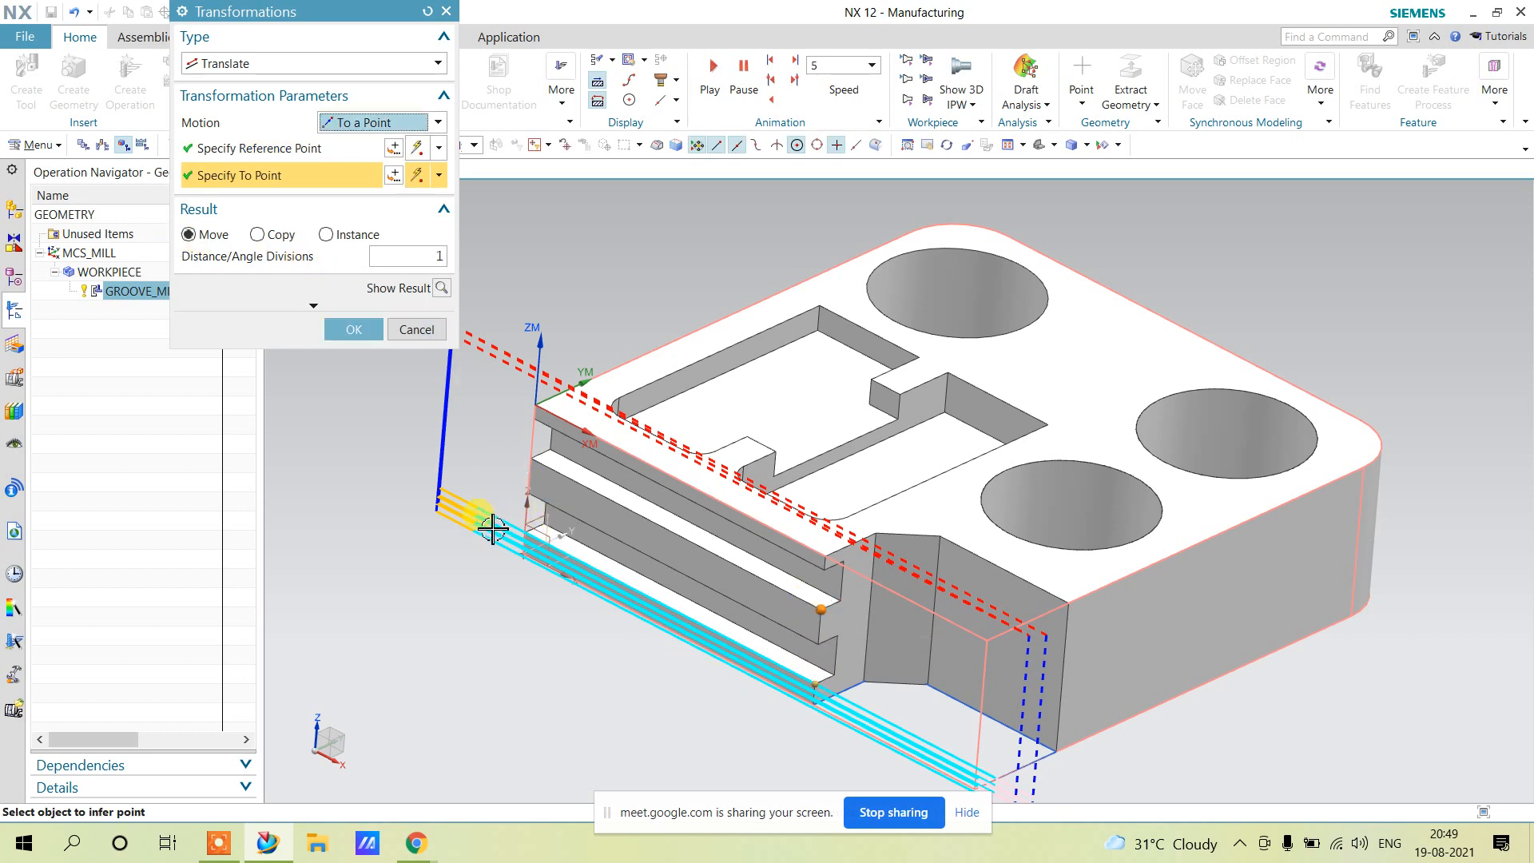
Set the transformation result to Instance with one instance, preview it and create the instanced groove operation.
left_click(280, 234)
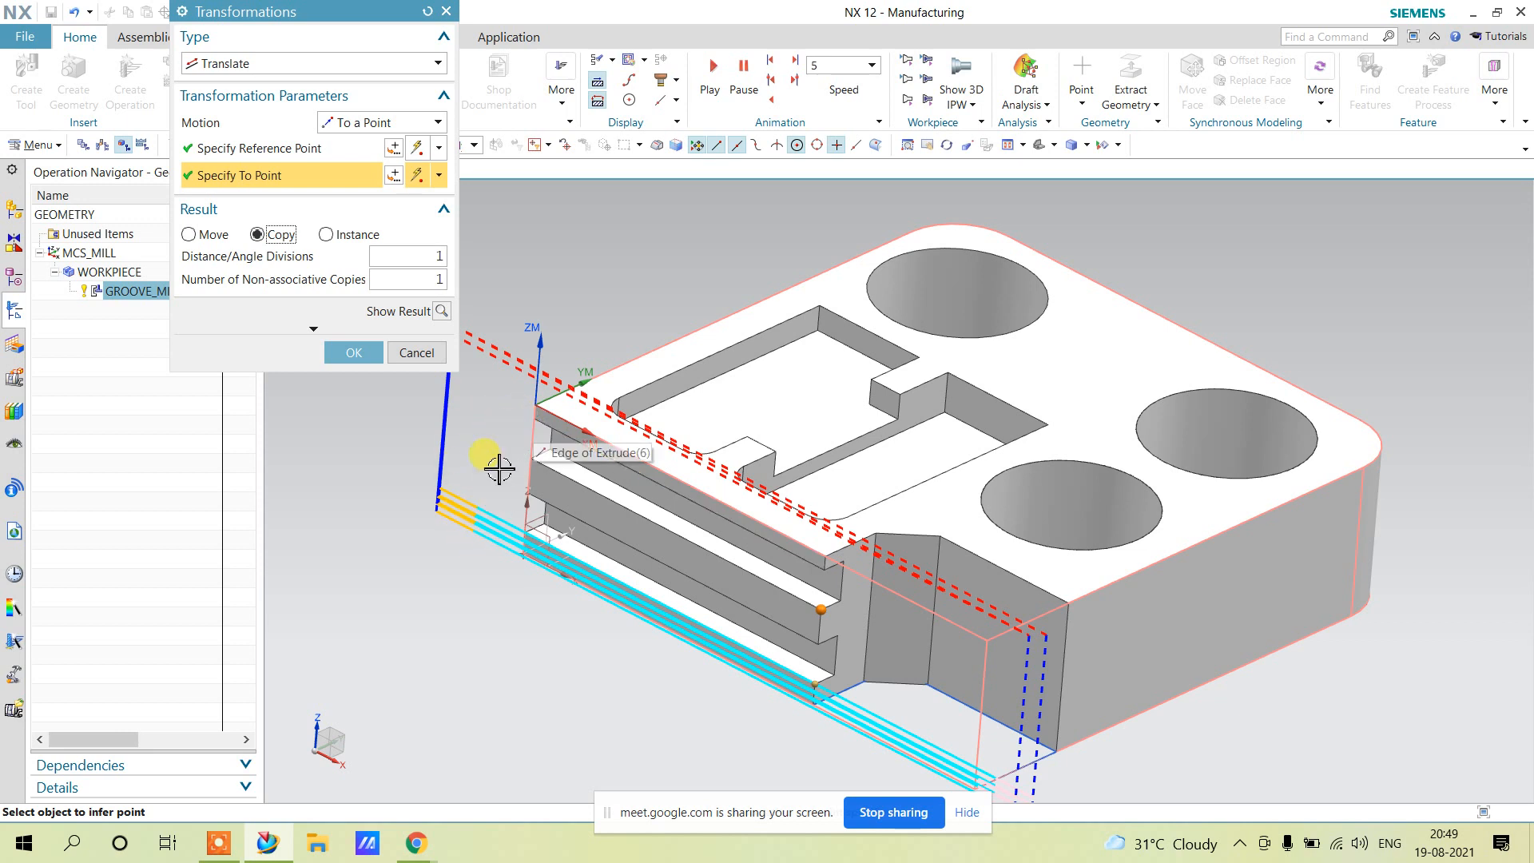
left_click(353, 235)
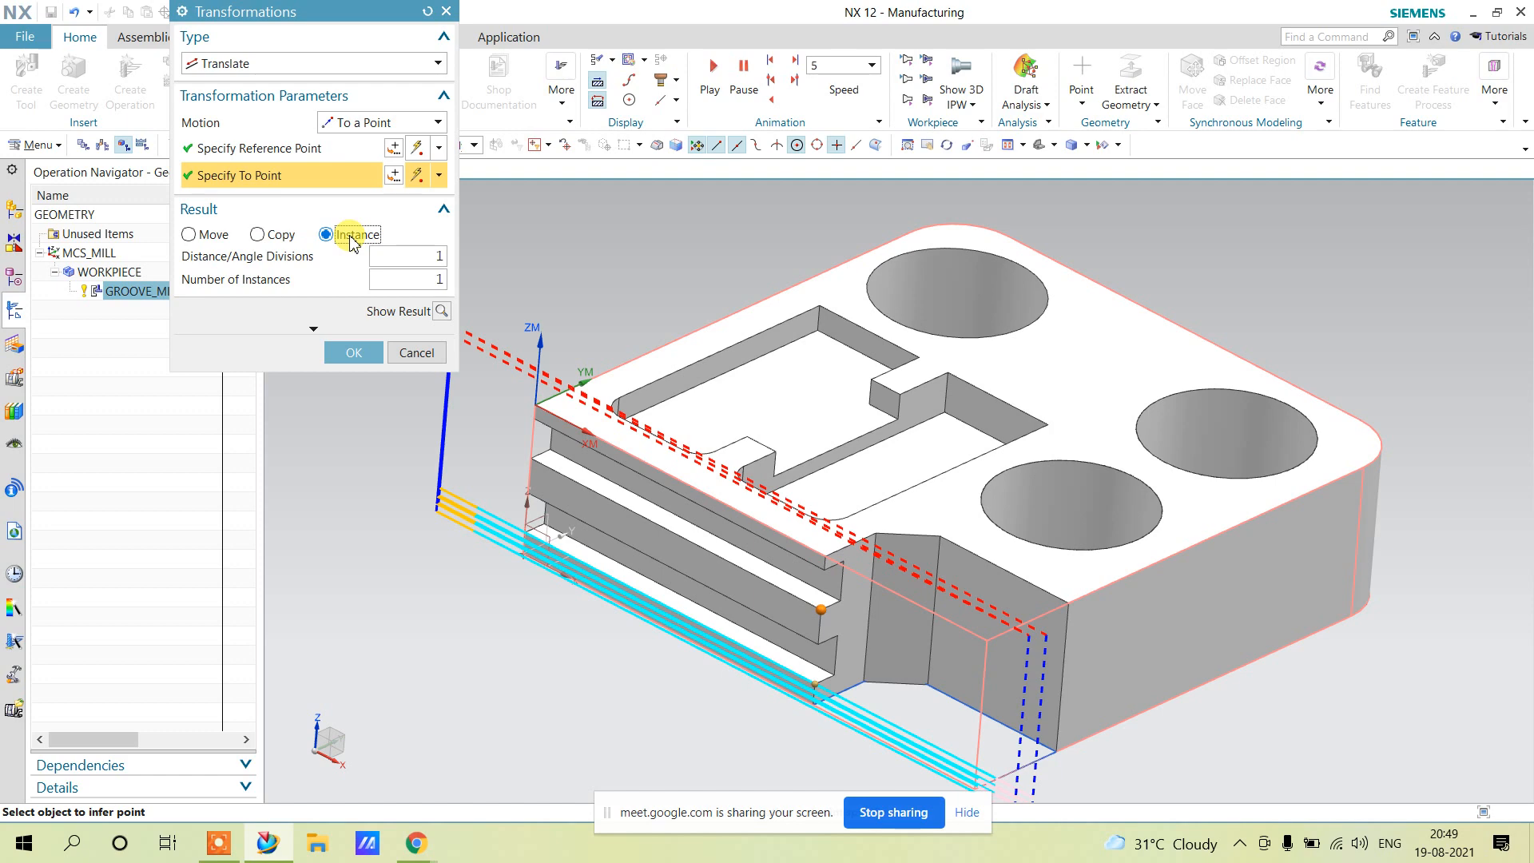
left_click(442, 311)
left_click(357, 350)
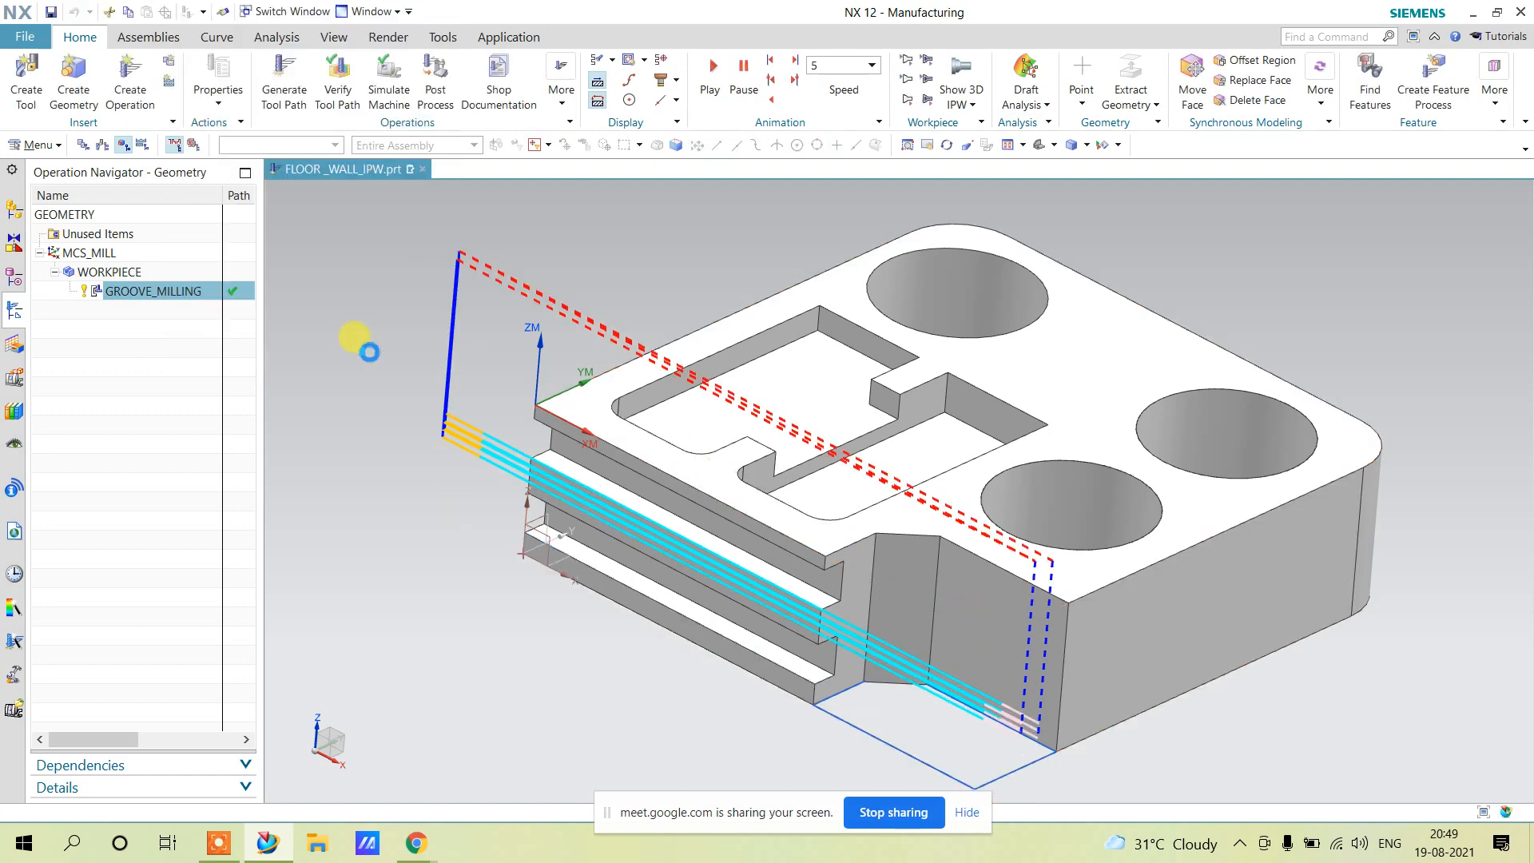
Verify both groove milling operations together in a 3D Dynamic simulation, close the visualization and clear the selection.
left_click(175, 292)
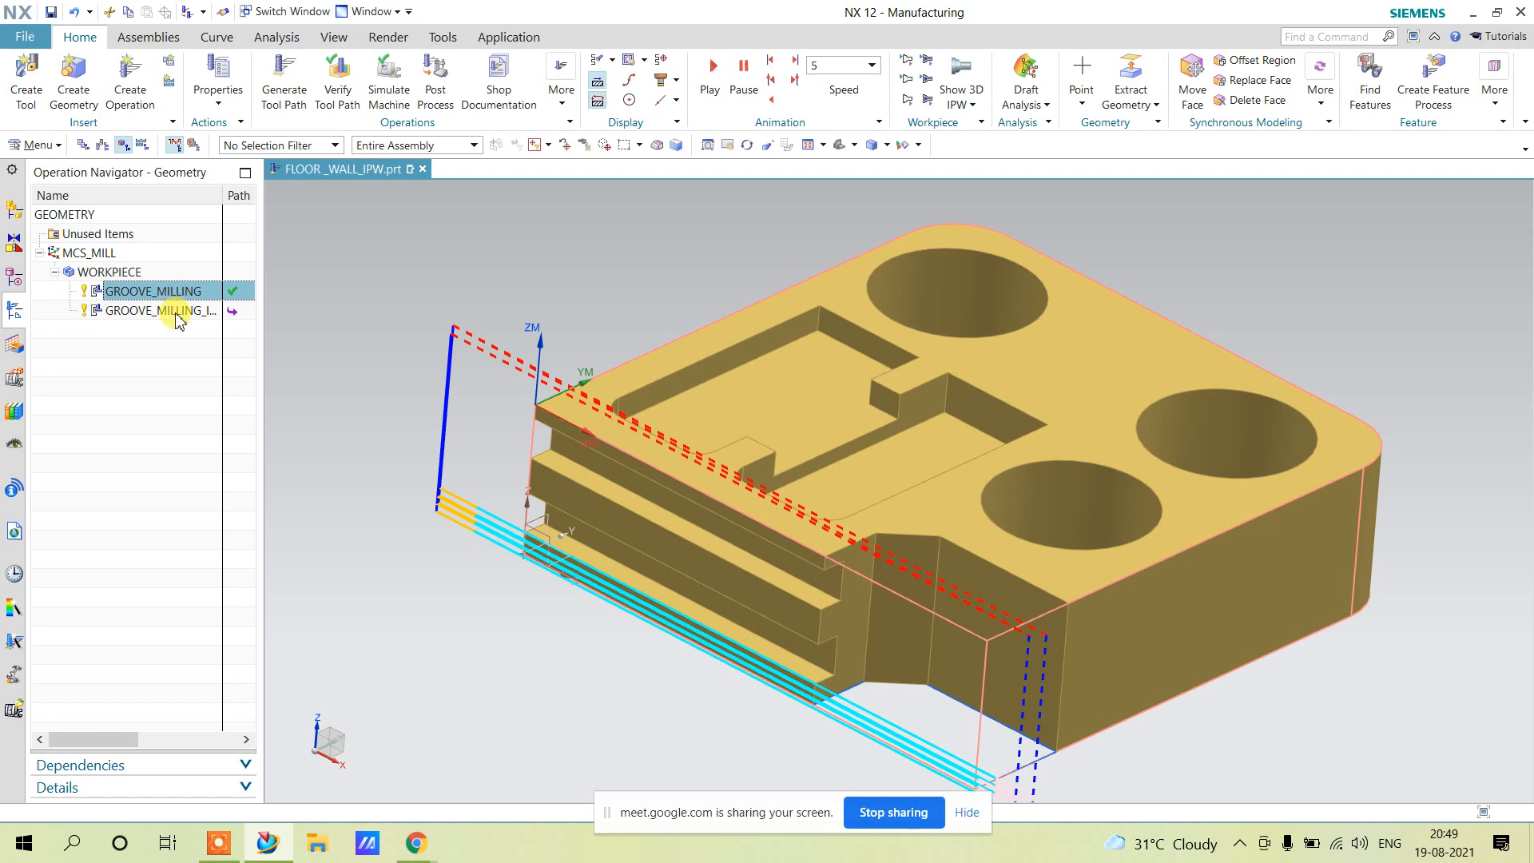
left_click(159, 310, "shift")
left_click(340, 70)
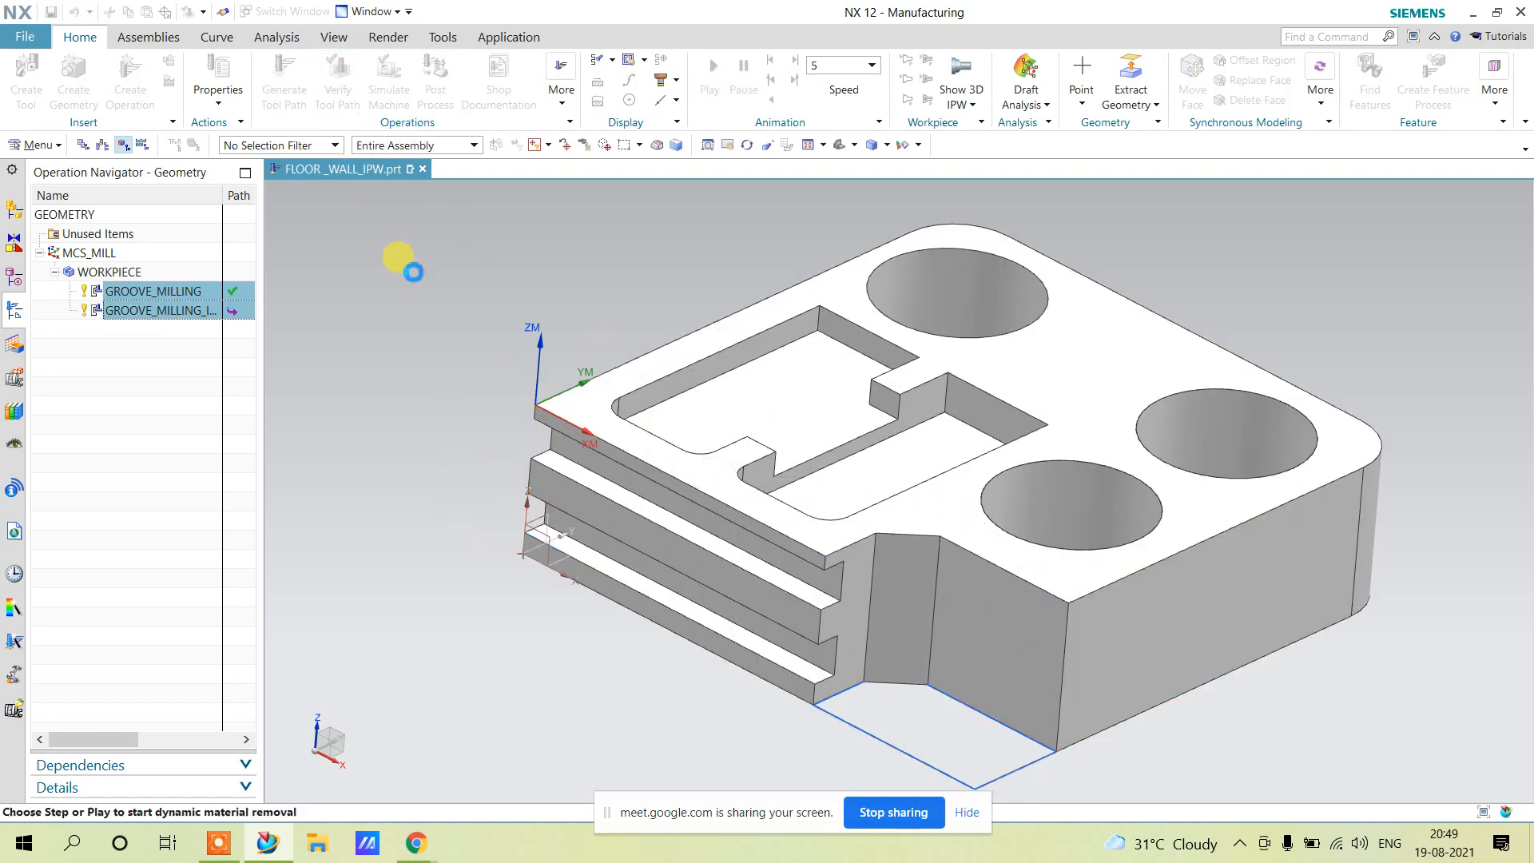
left_click(312, 749)
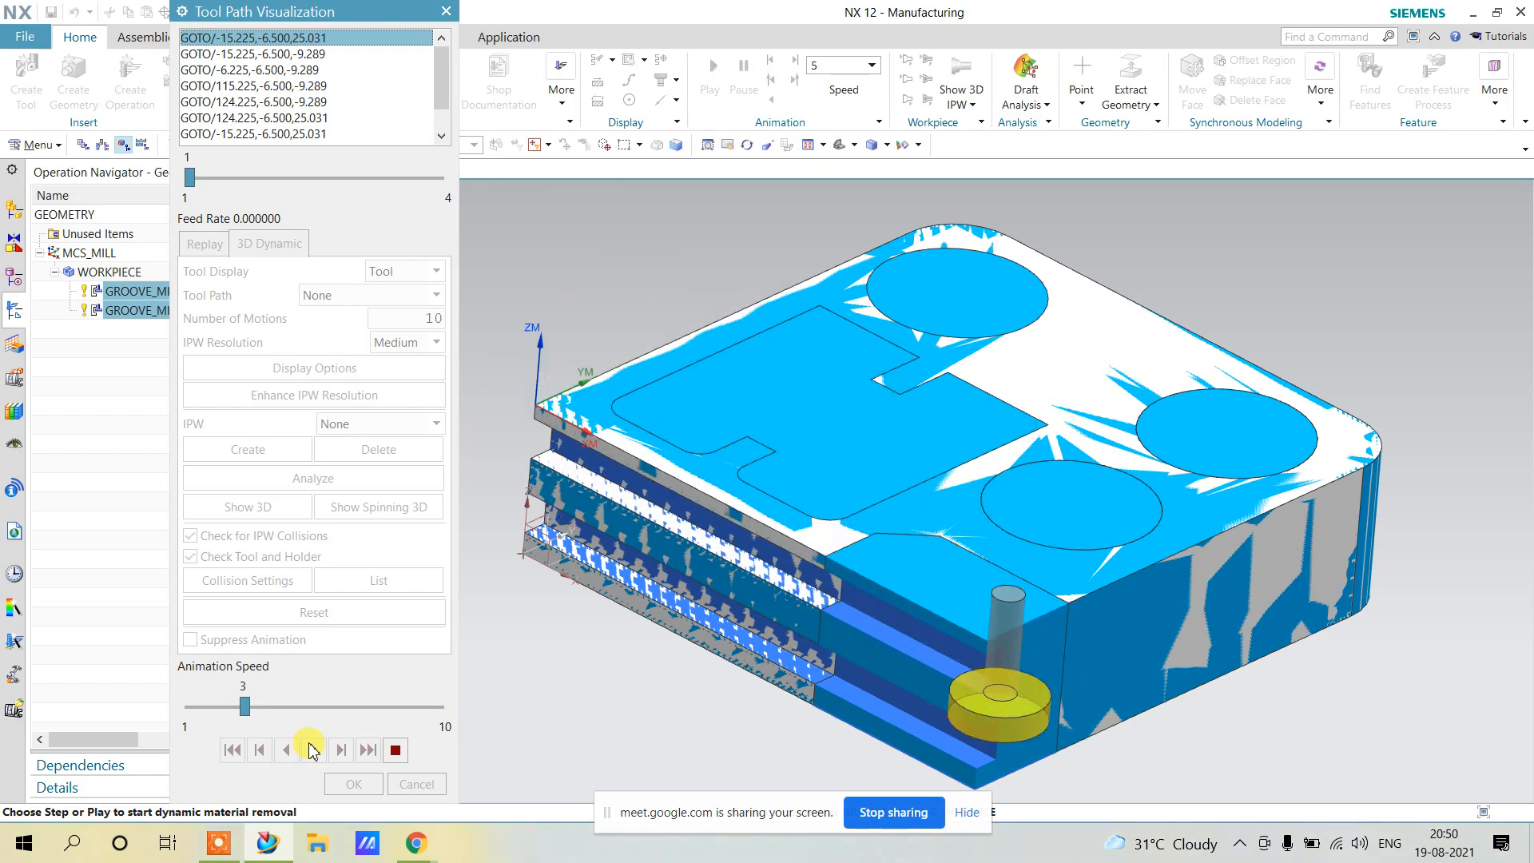
left_click(340, 787)
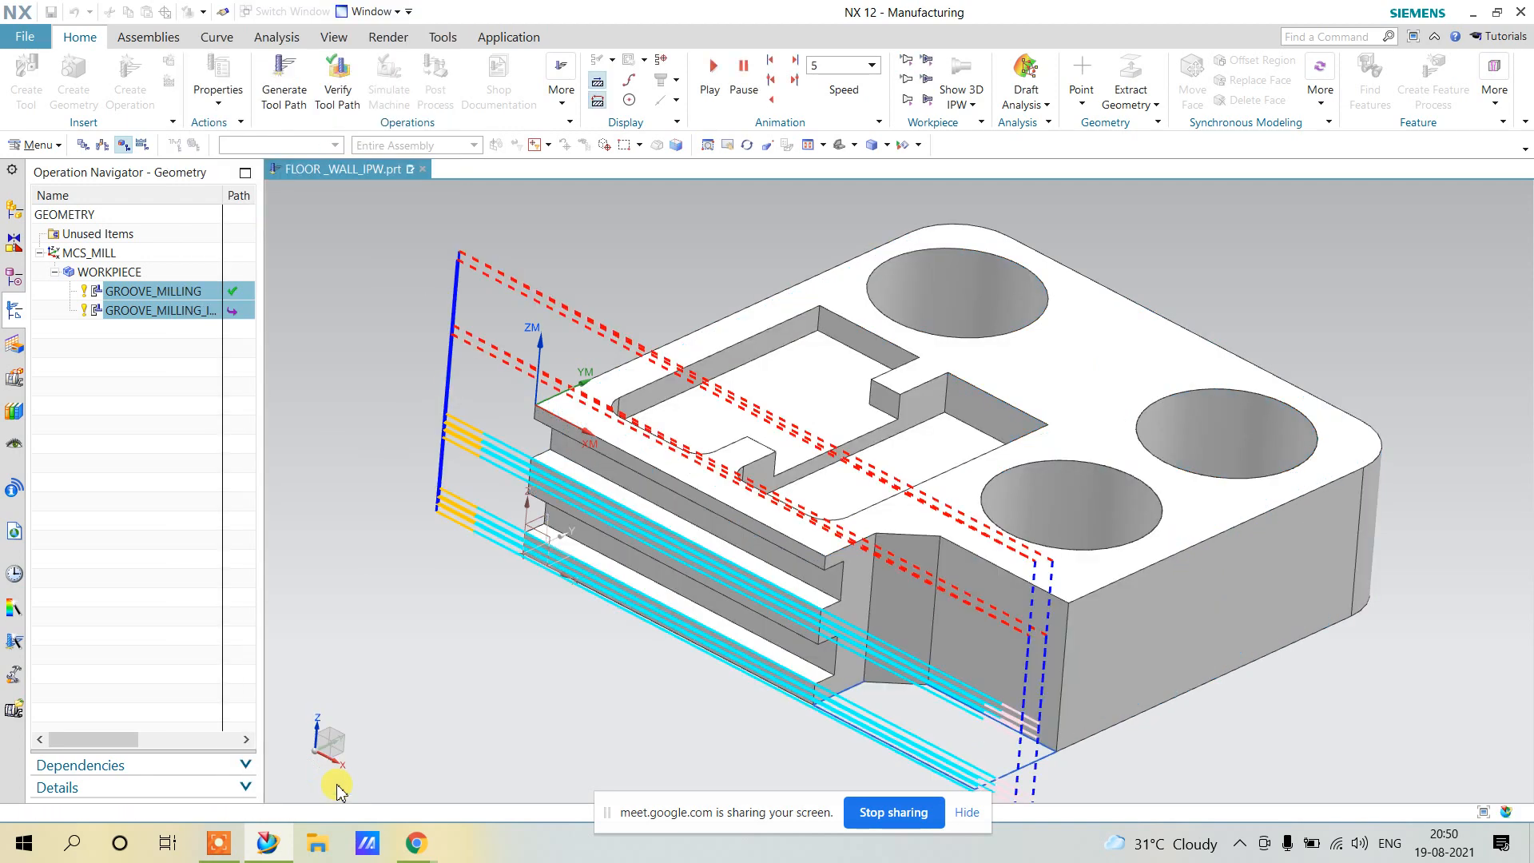
left_click(376, 485)
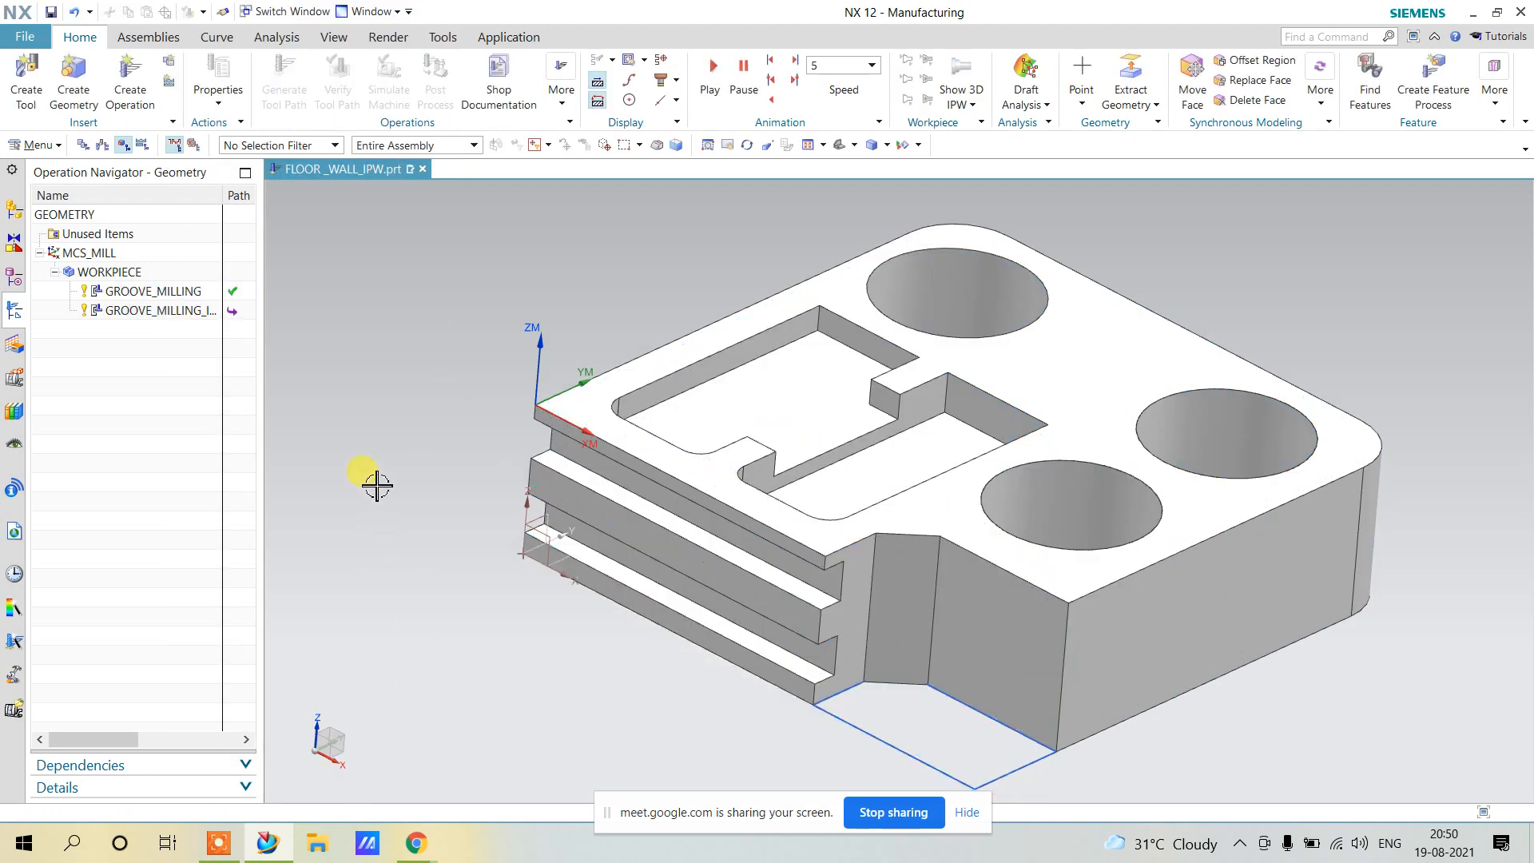
Start a new mill_planar operation with the Hole Milling subtype and examine the part's three large holes.
left_click(129, 80)
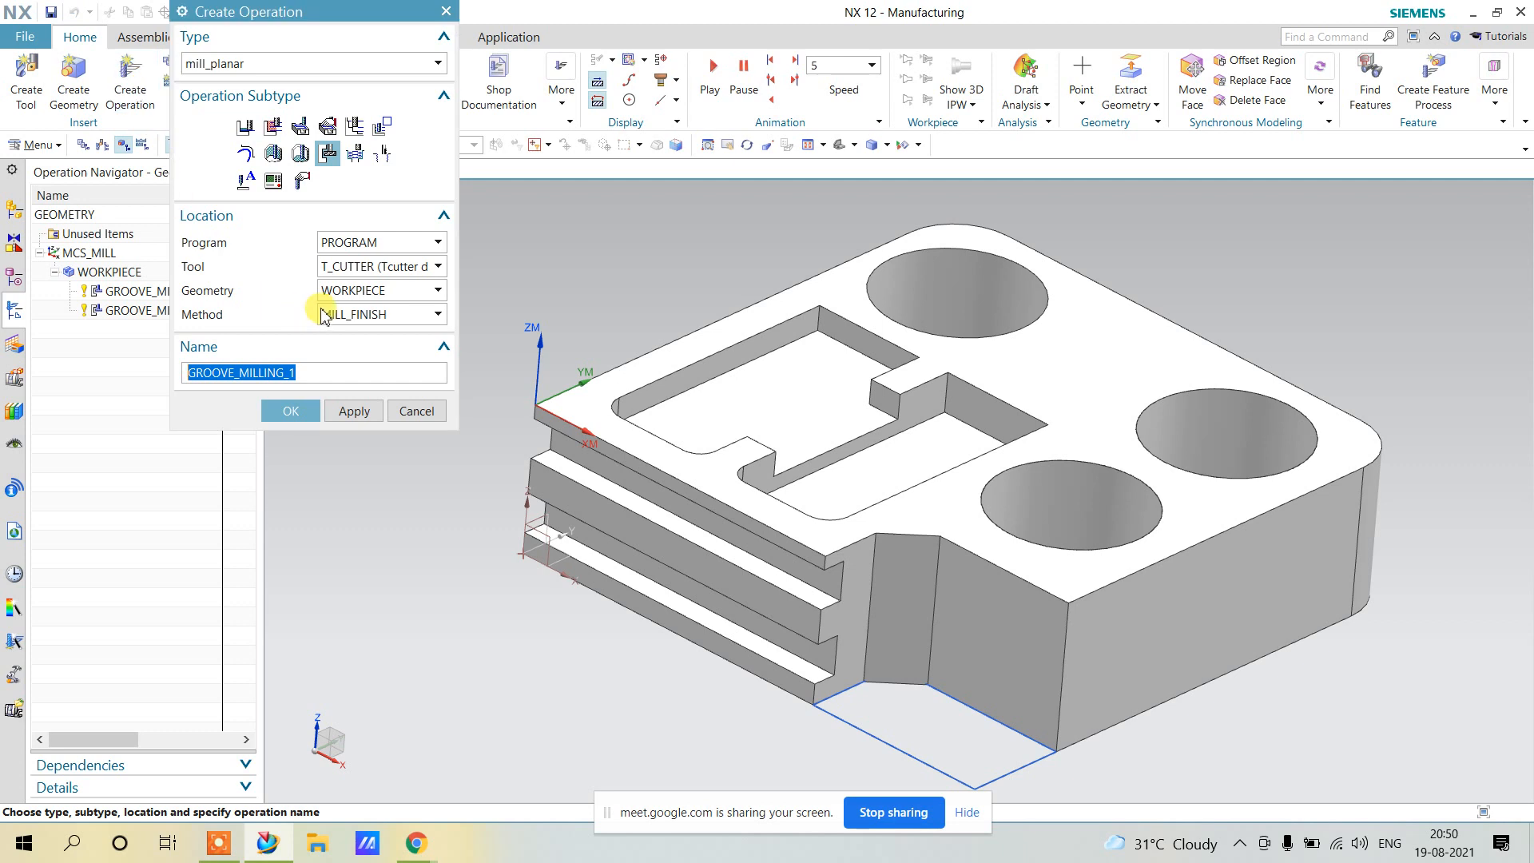
left_click(354, 154)
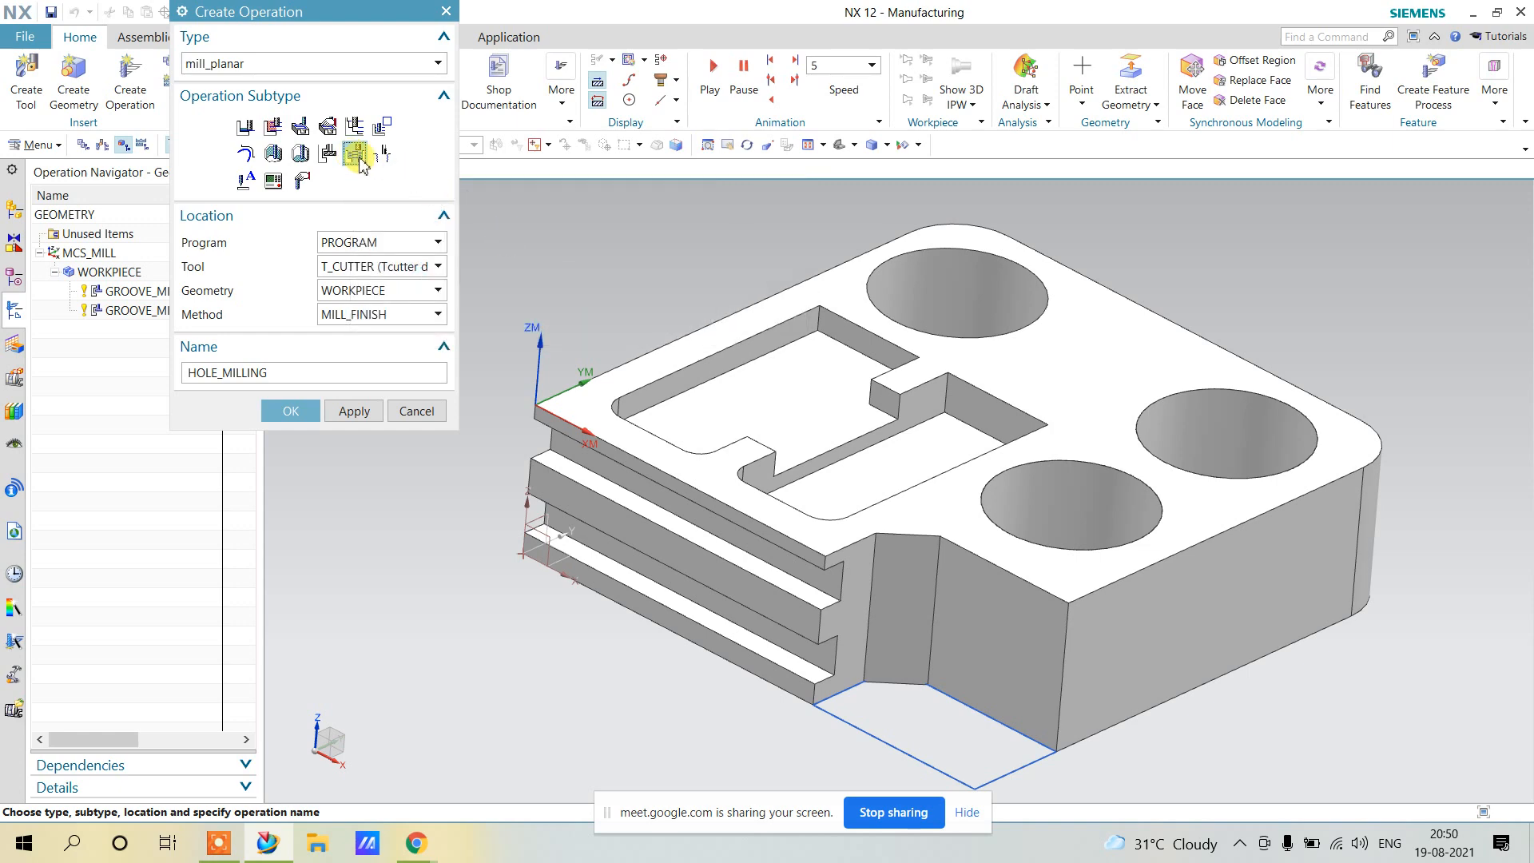
middle_click_drag(1092, 233, 1028, 356, "shift")
scroll(1005, 355, "up", 2)
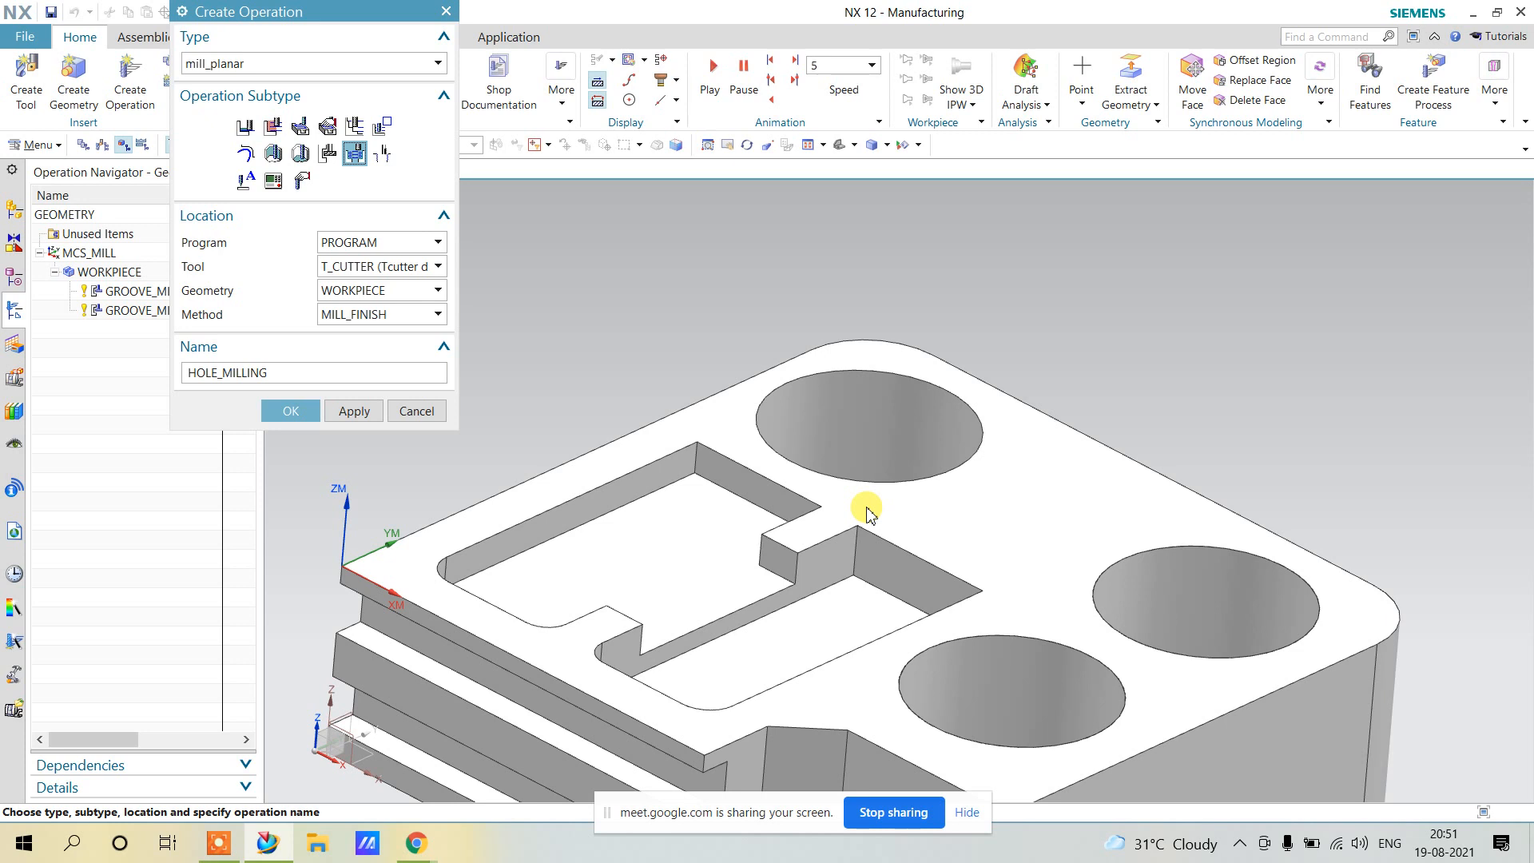
scroll(869, 515, "down", 3)
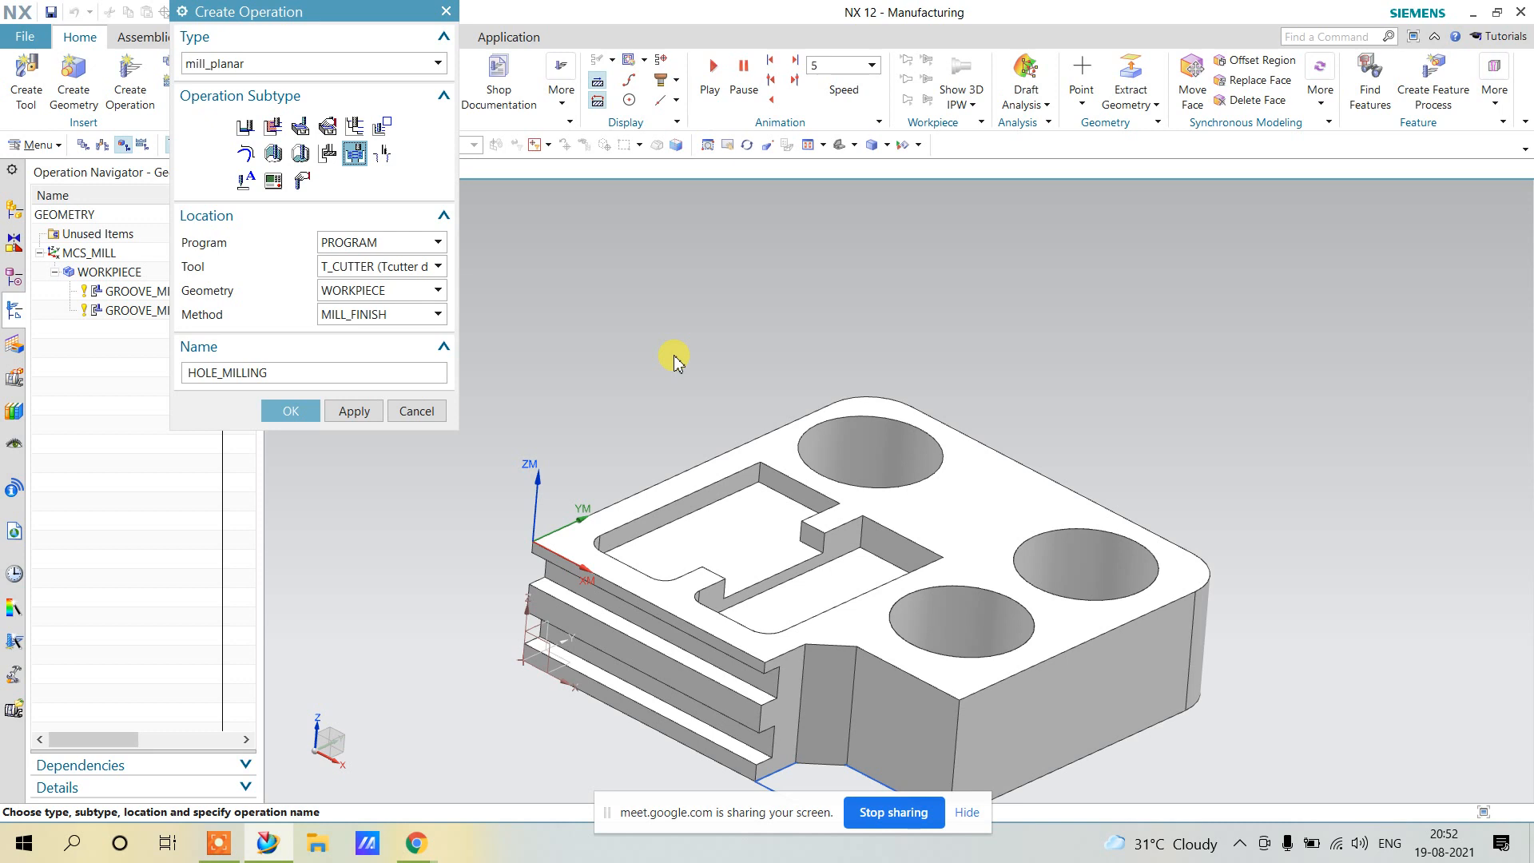
scroll(911, 588, "down", 1)
scroll(907, 645, "up", 1)
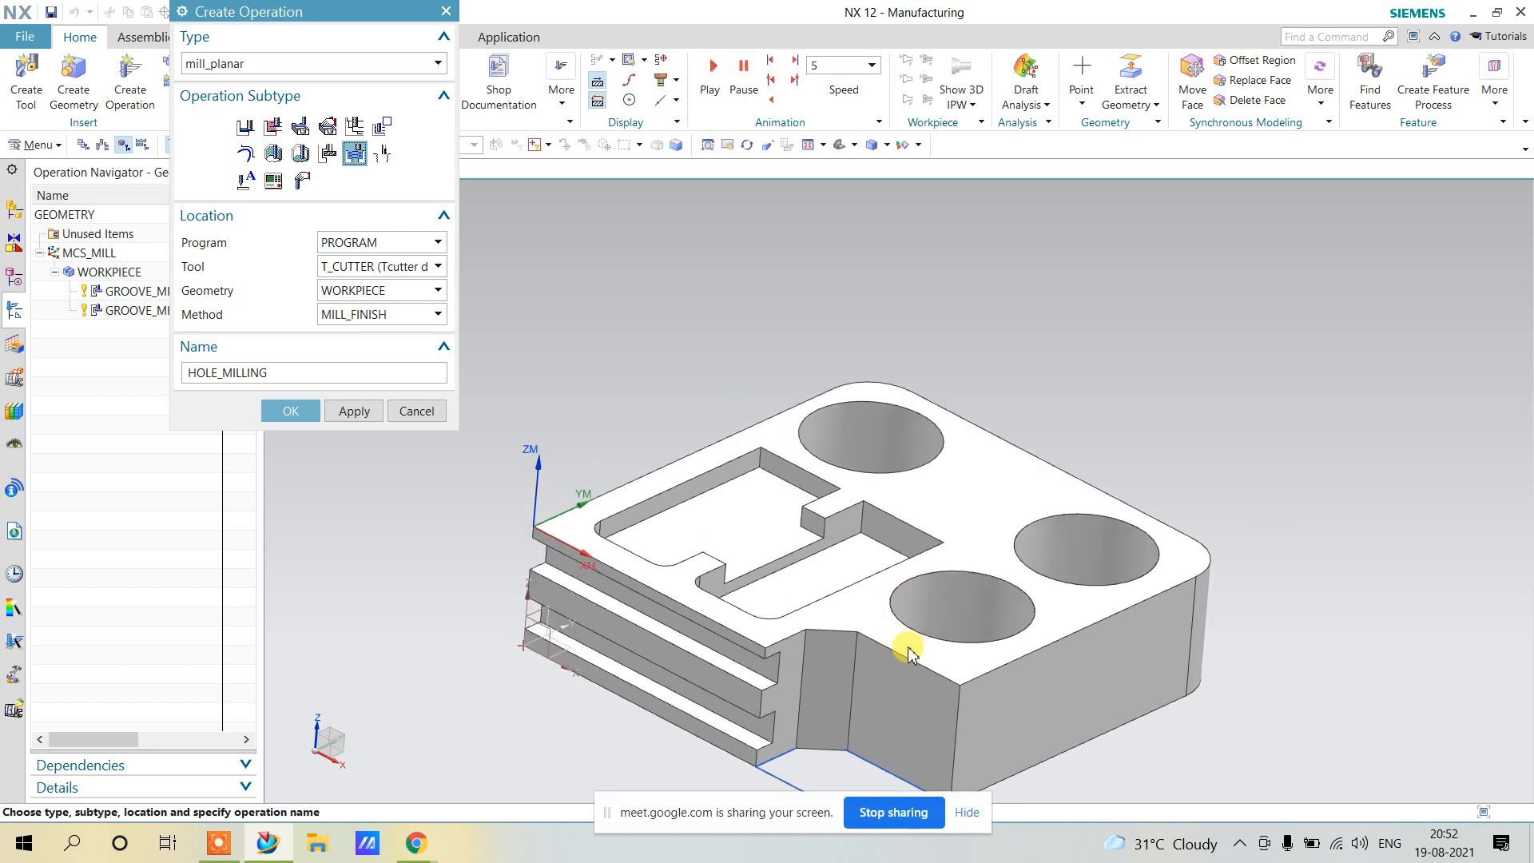
scroll(909, 653, "up", 1)
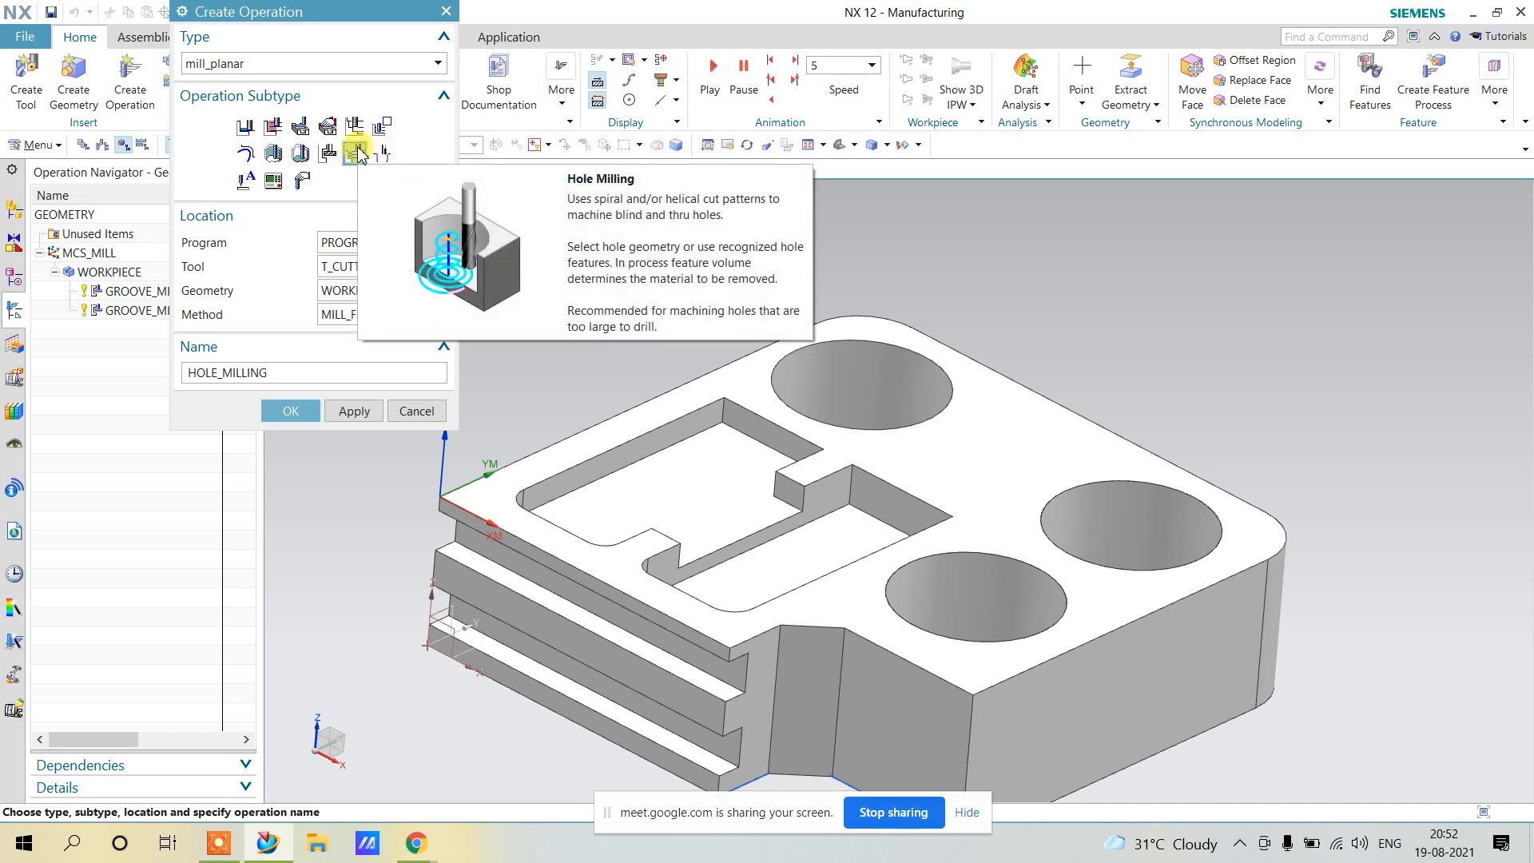
Switch the operation type to hole_making to look at its Hole Milling subtype, and return to mill_planar.
left_click(348, 64)
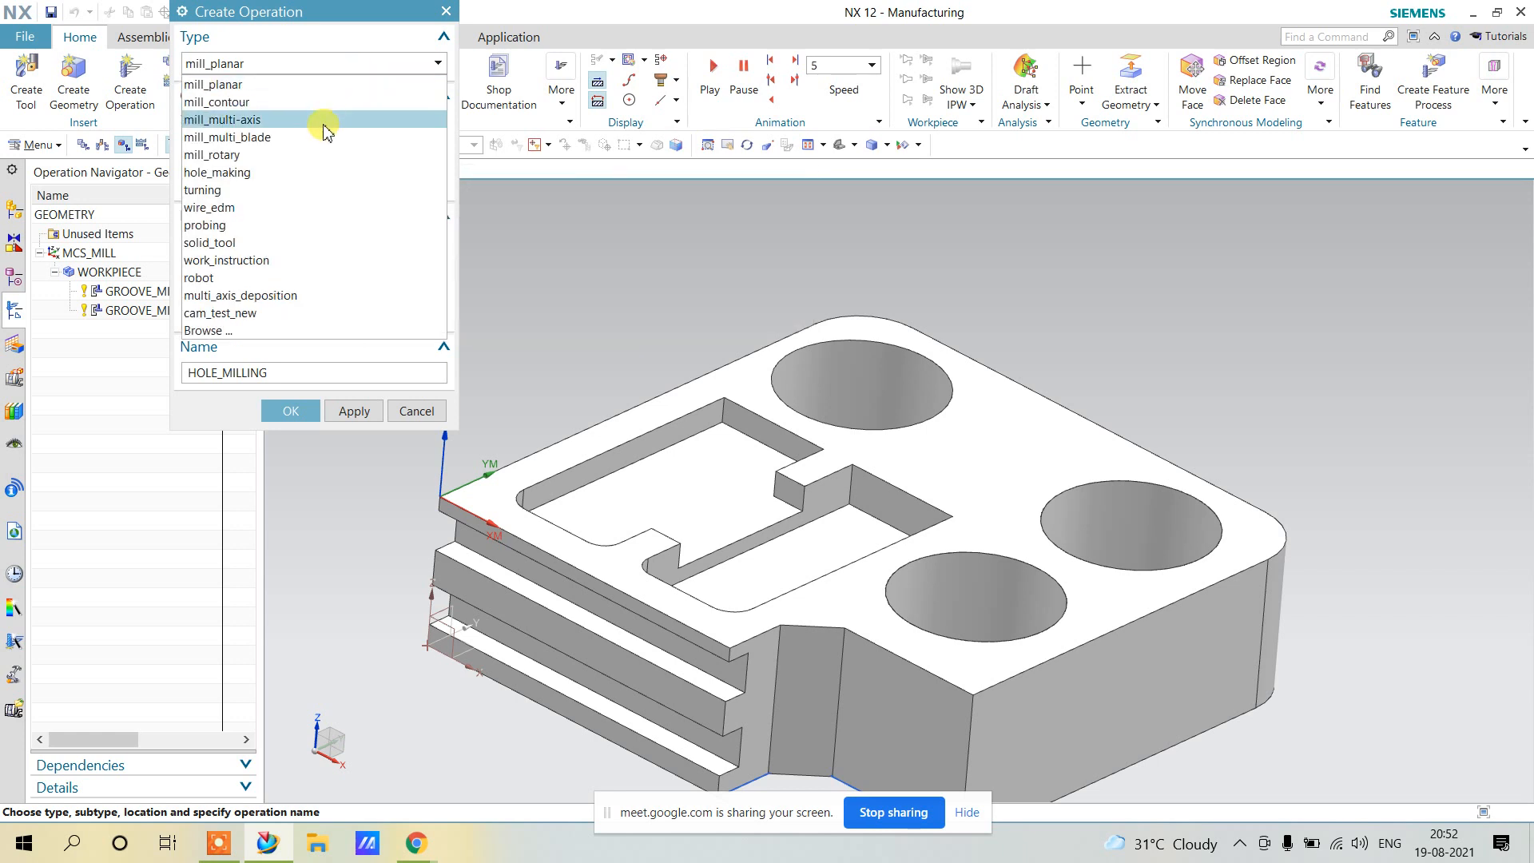
left_click(311, 172)
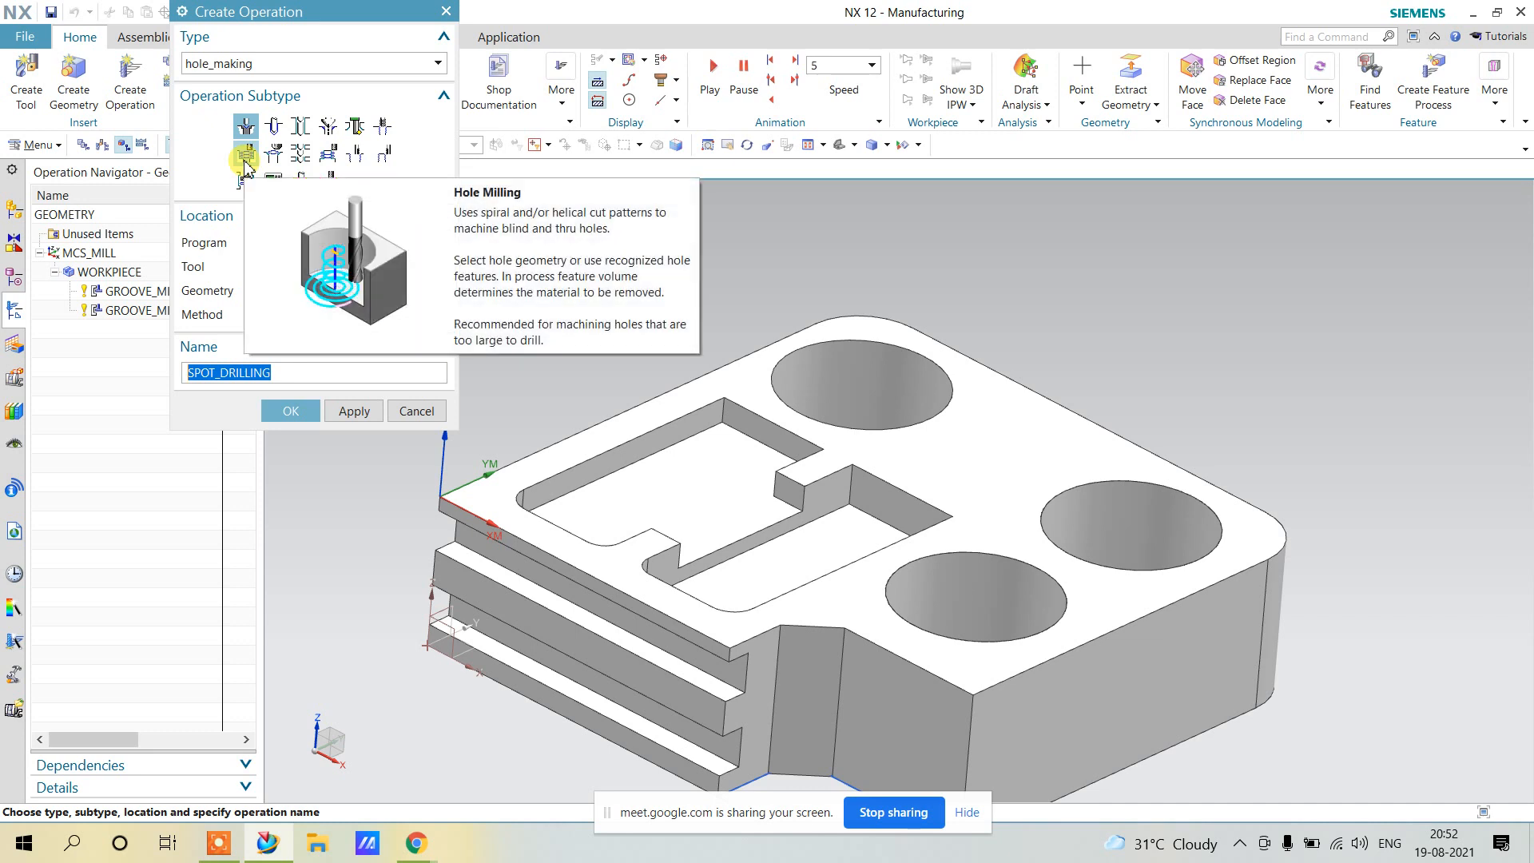
left_click(288, 64)
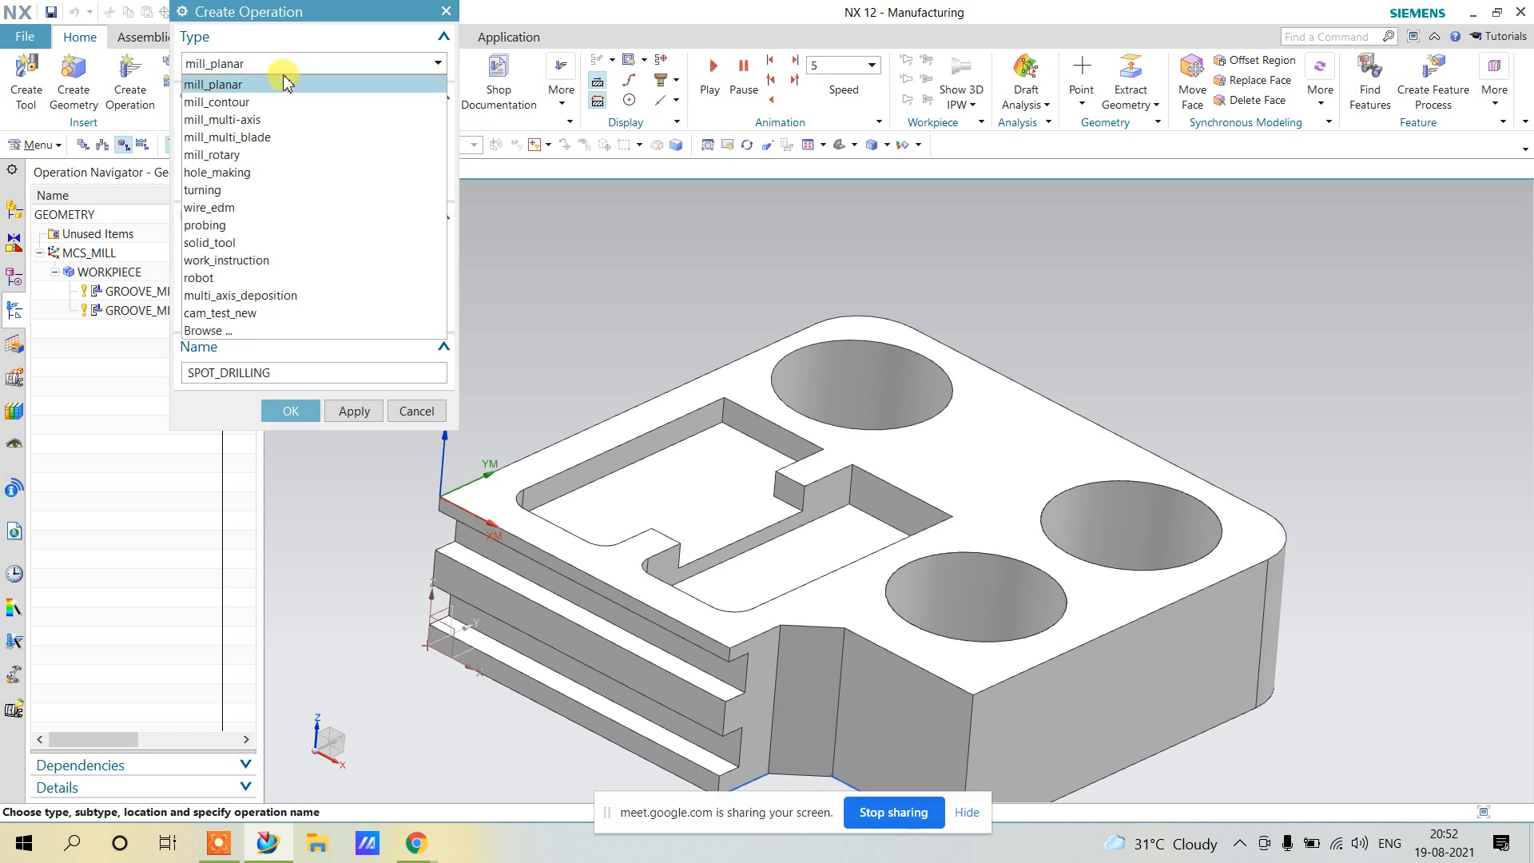
left_click(280, 85)
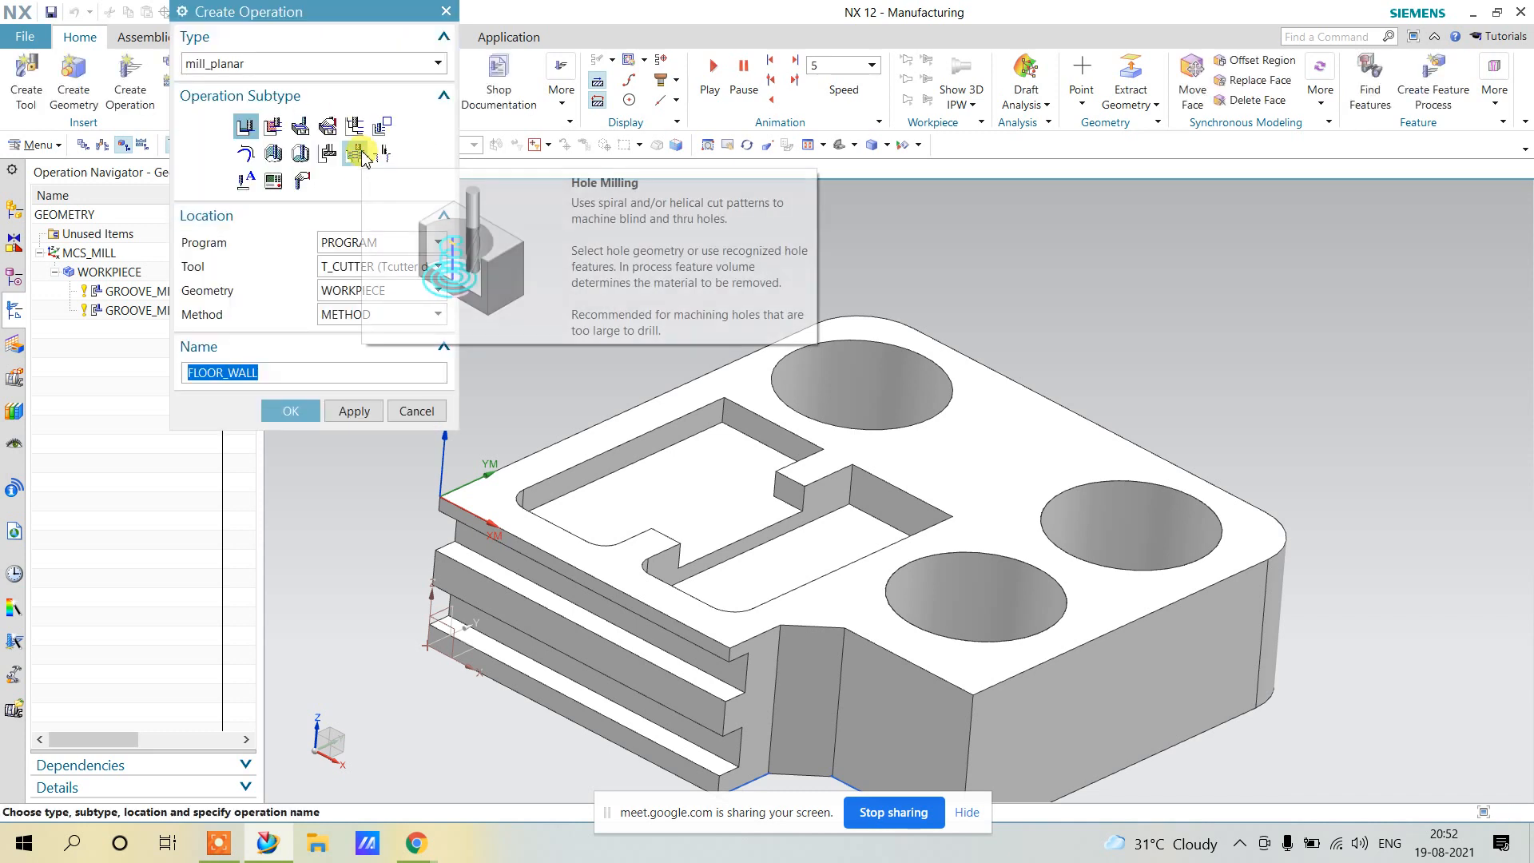
Create the Hole Milling operation on WORKPIECE with the MILL (Milling Tool-5 Parameters) tool.
left_click(357, 154)
left_click(358, 267)
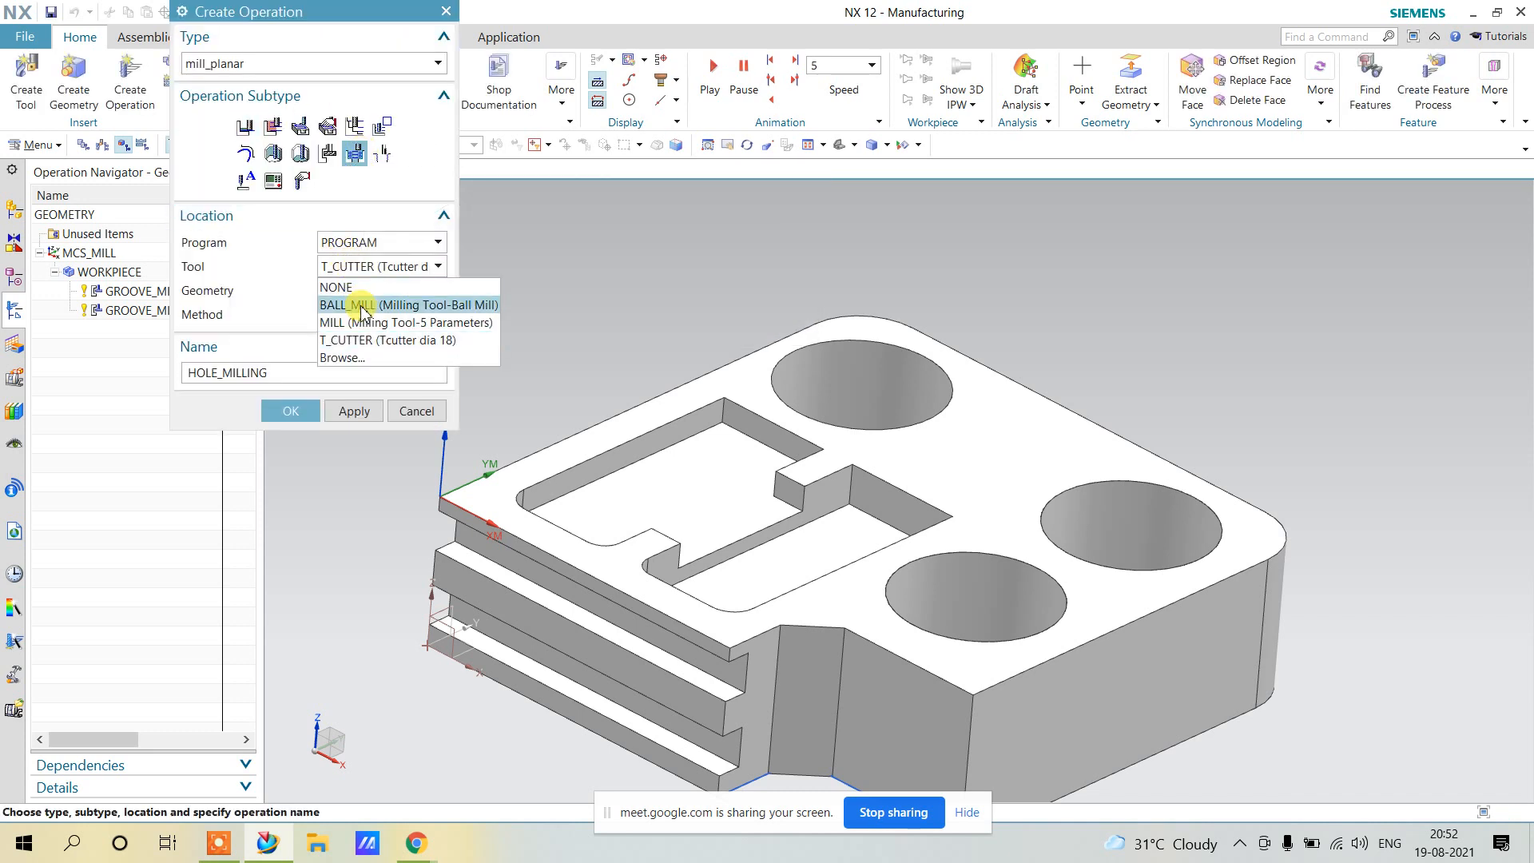
left_click(362, 321)
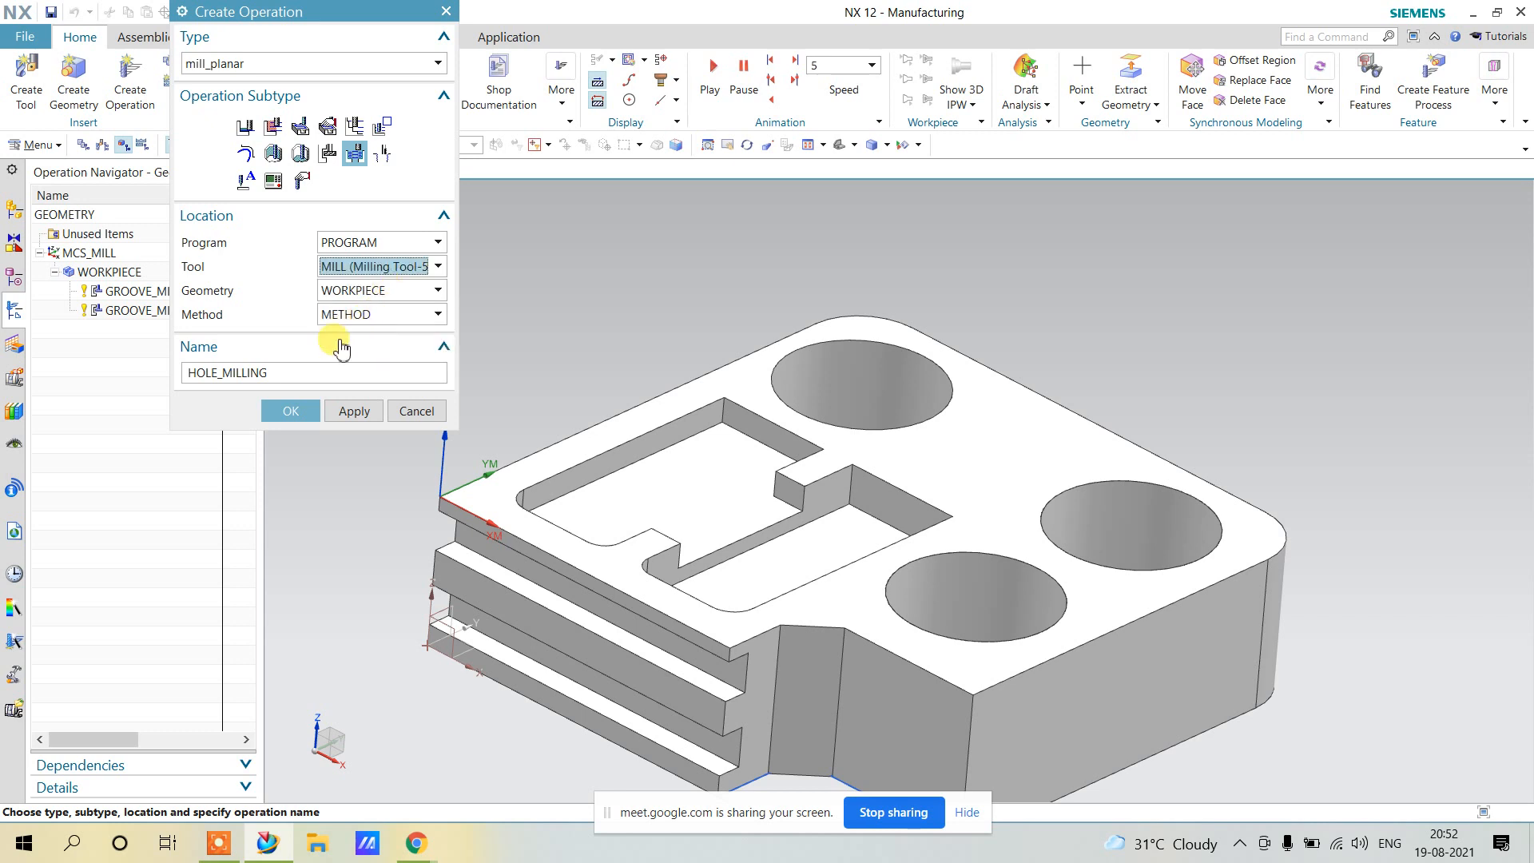
left_click(308, 414)
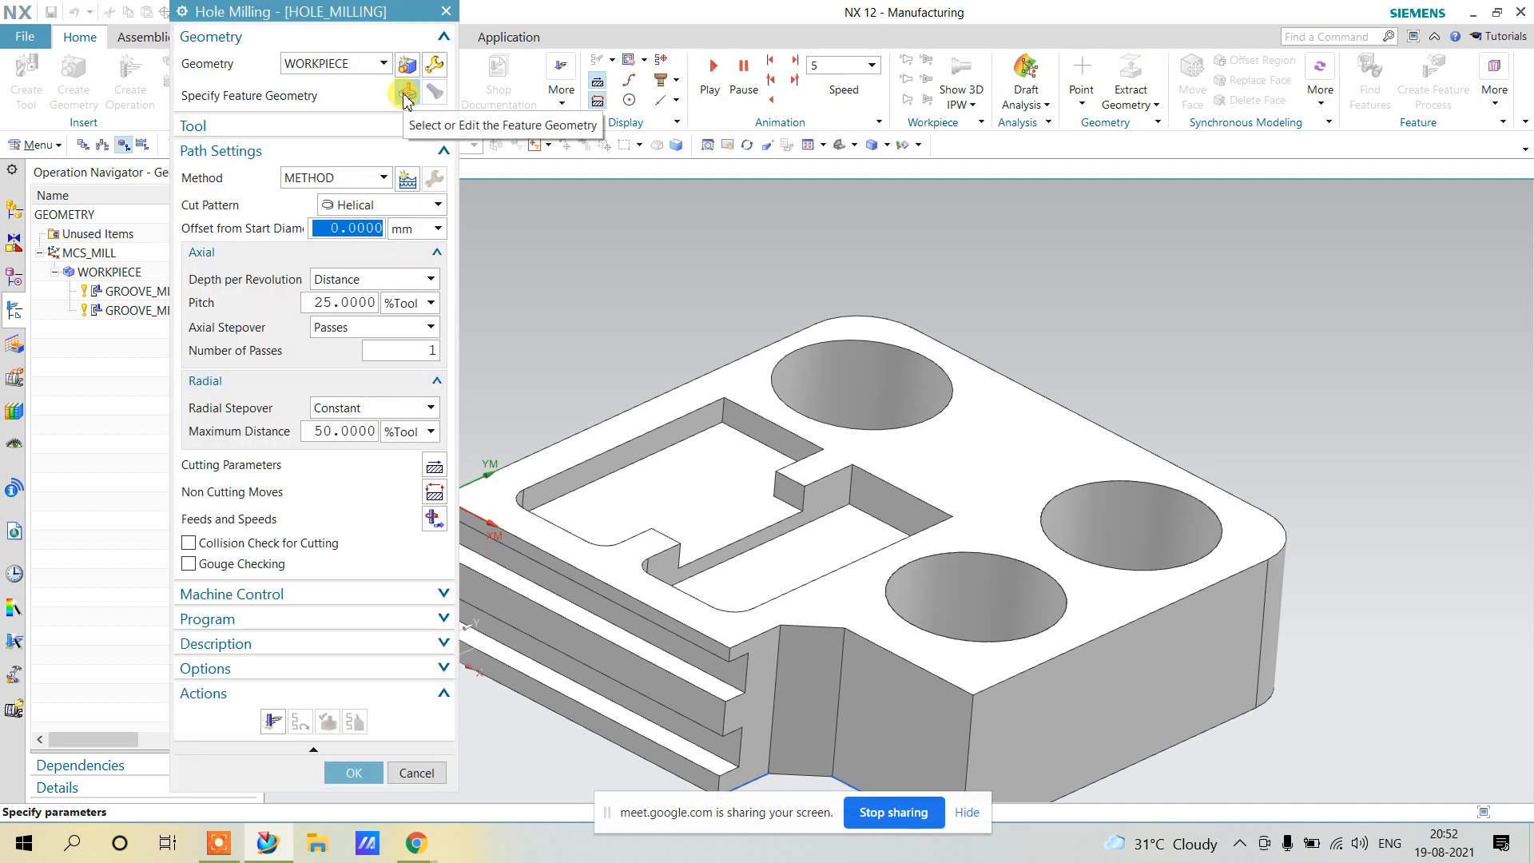
Specify the large hole at the part's far corner as the feature geometry, keeping its depth limit at Blind.
left_click(407, 94)
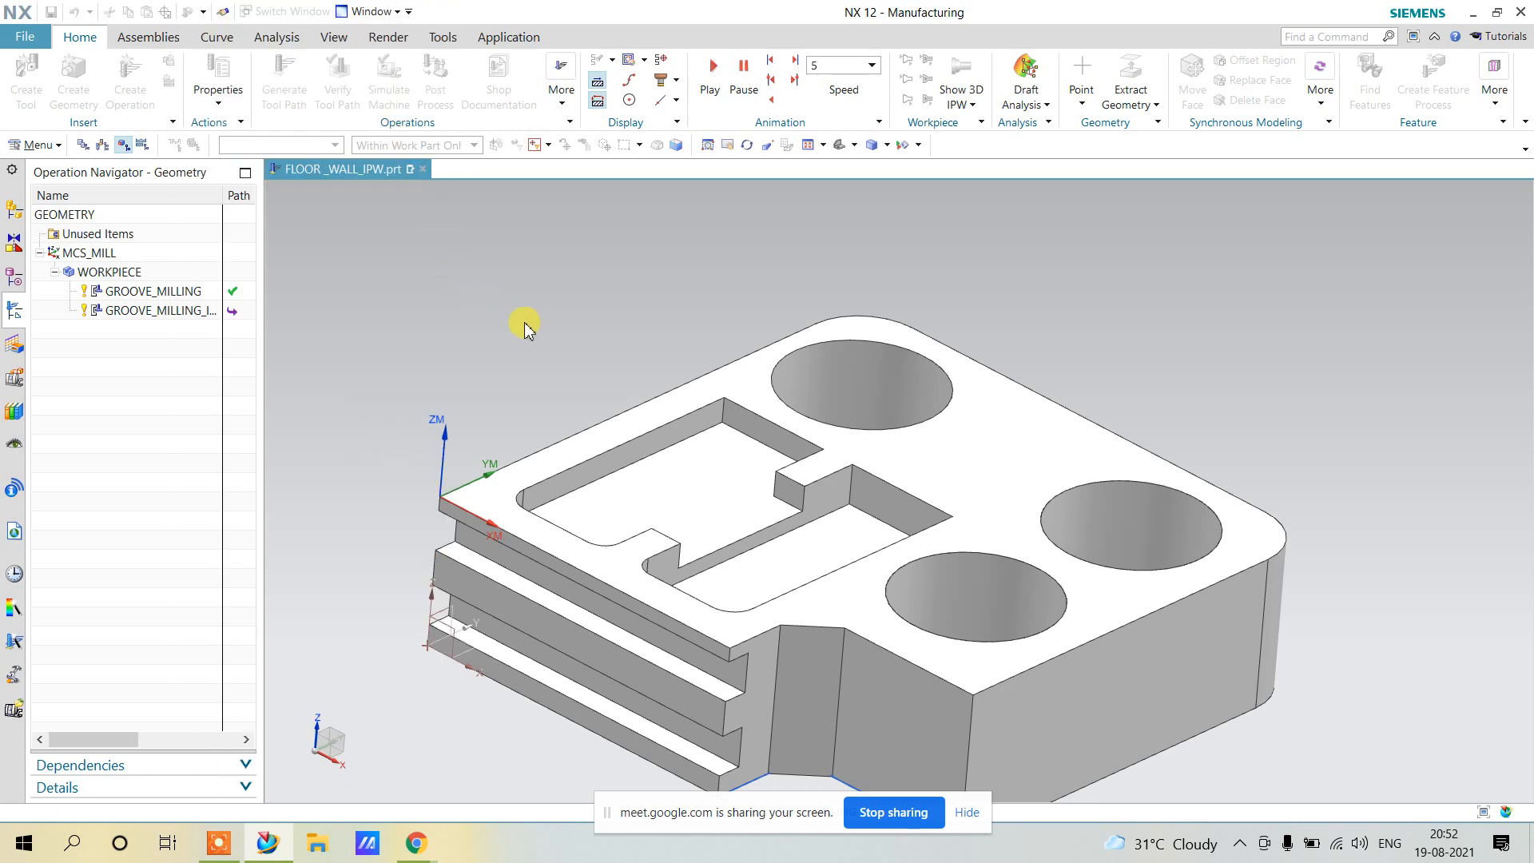
left_click(844, 385)
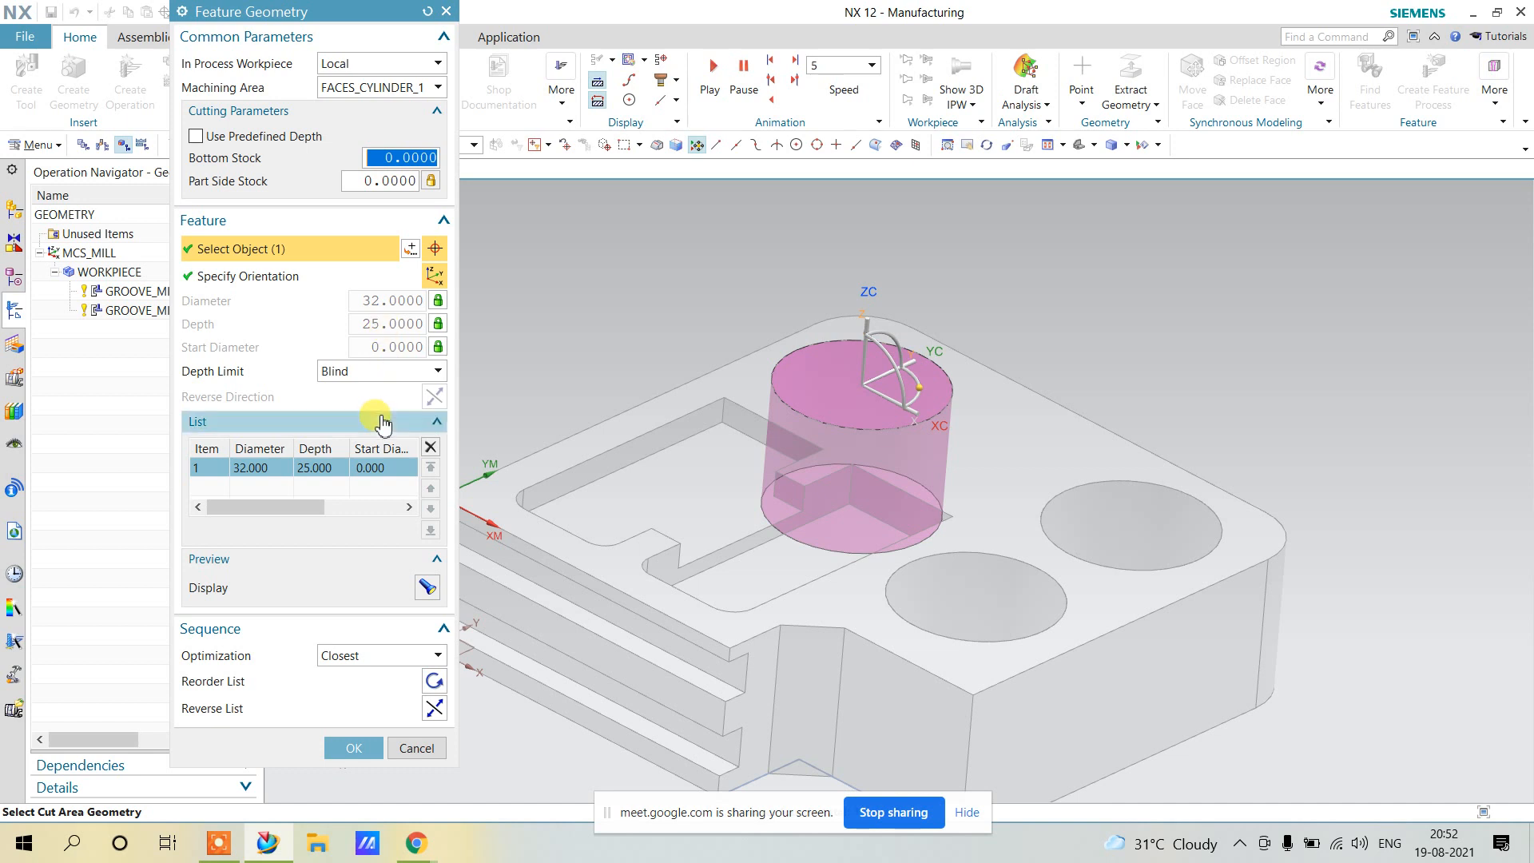
left_click(390, 373)
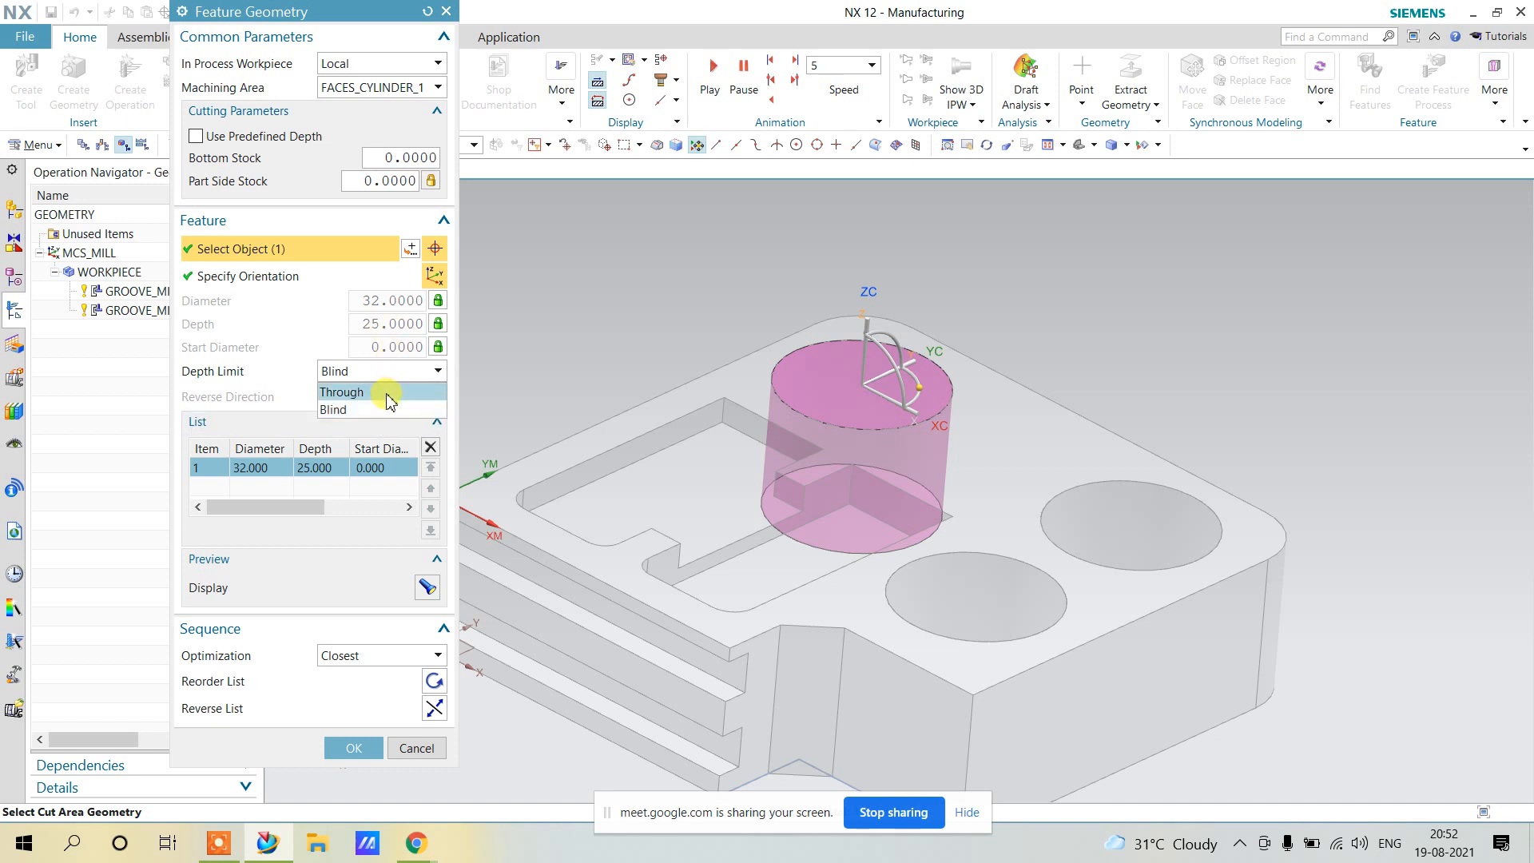
left_click(389, 373)
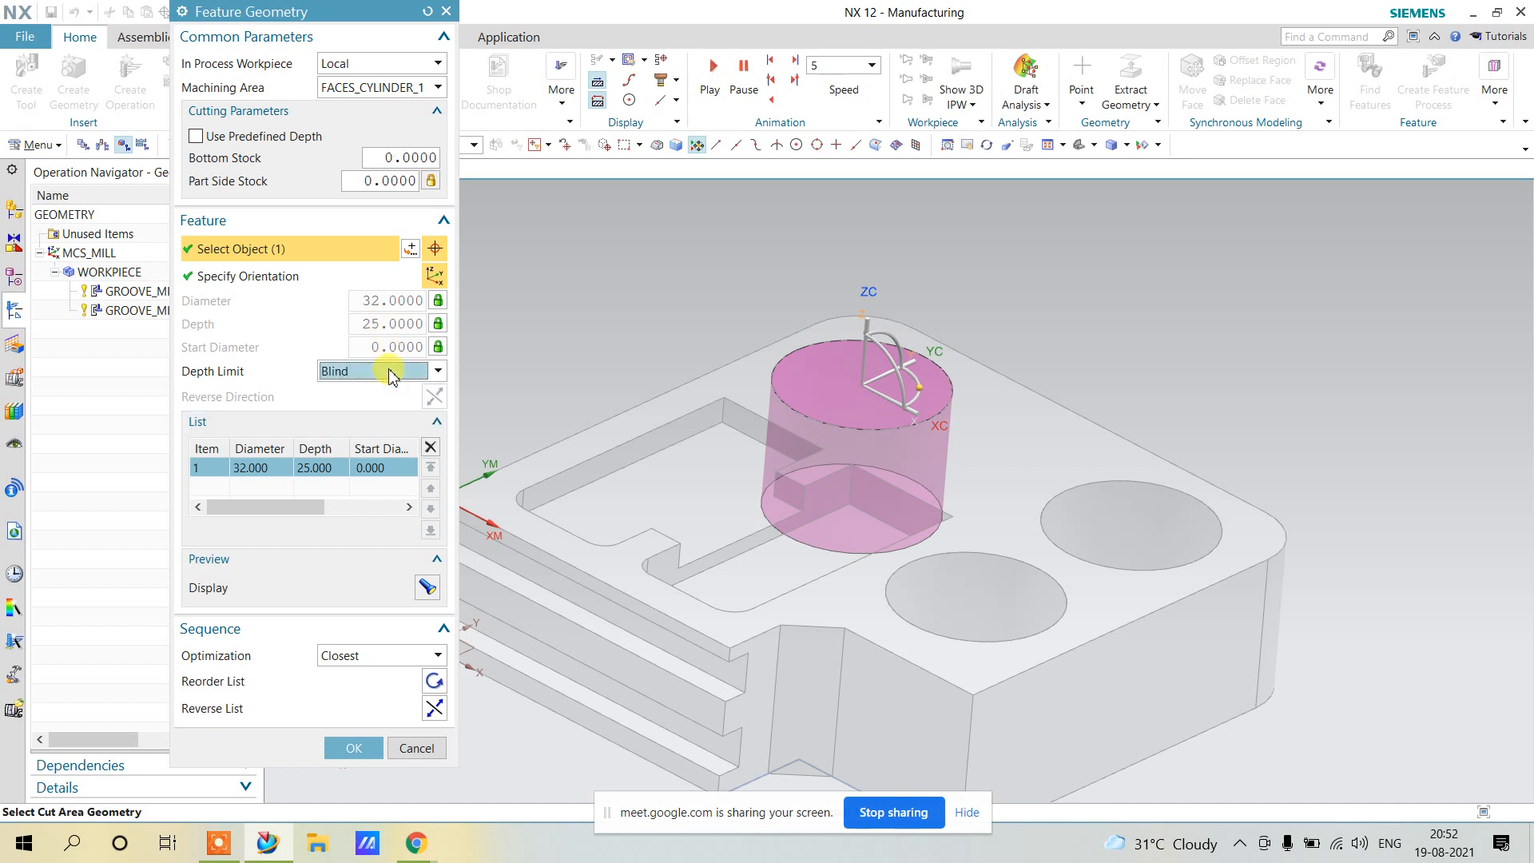
left_click(350, 747)
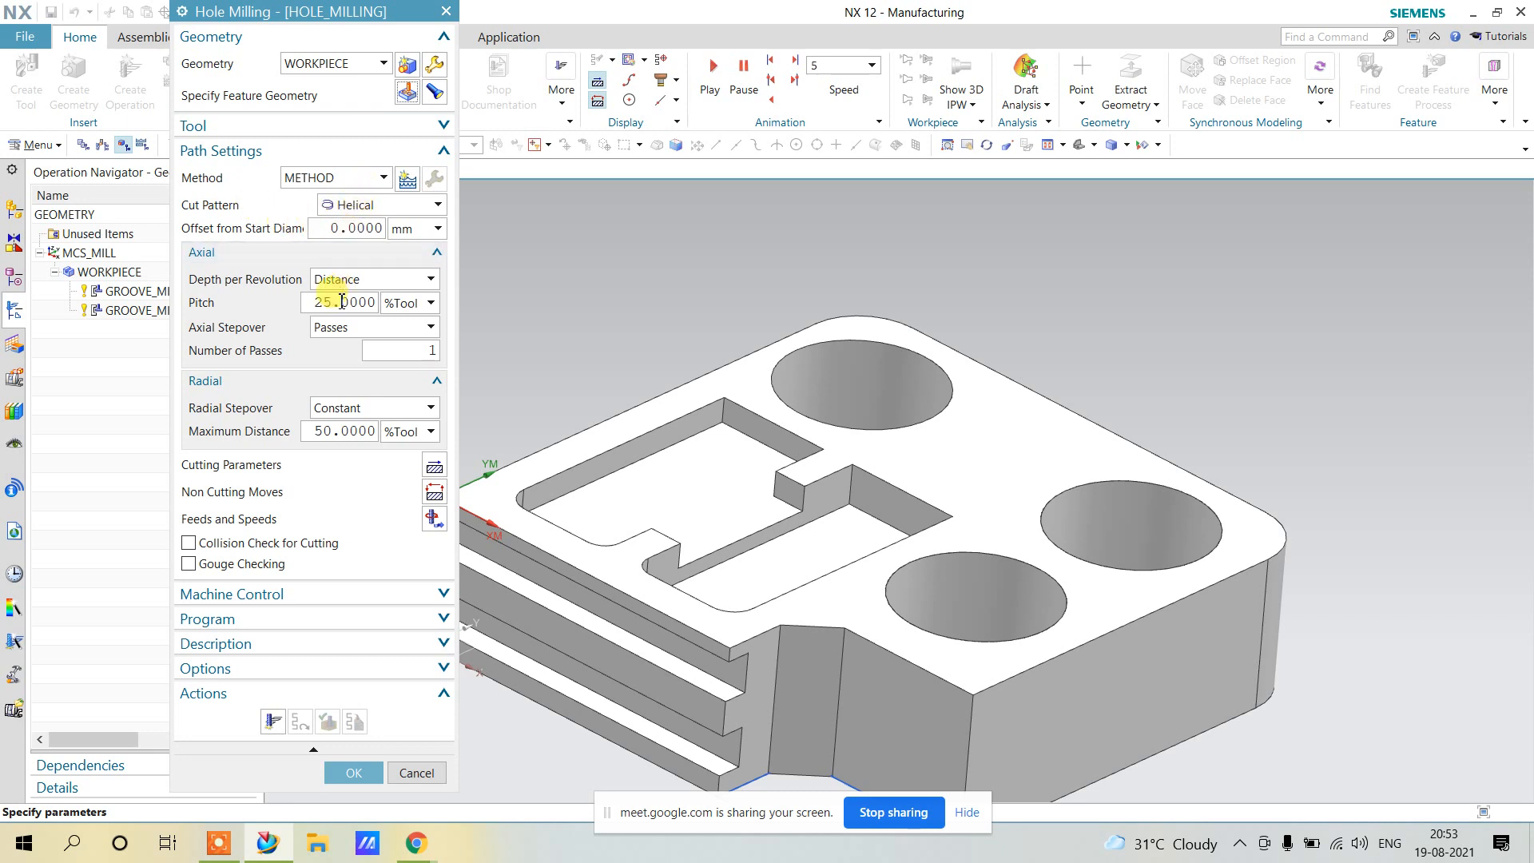
Generate the hole milling tool path with the Helical cut pattern and check the available cut patterns, keeping Helical.
left_click(273, 722)
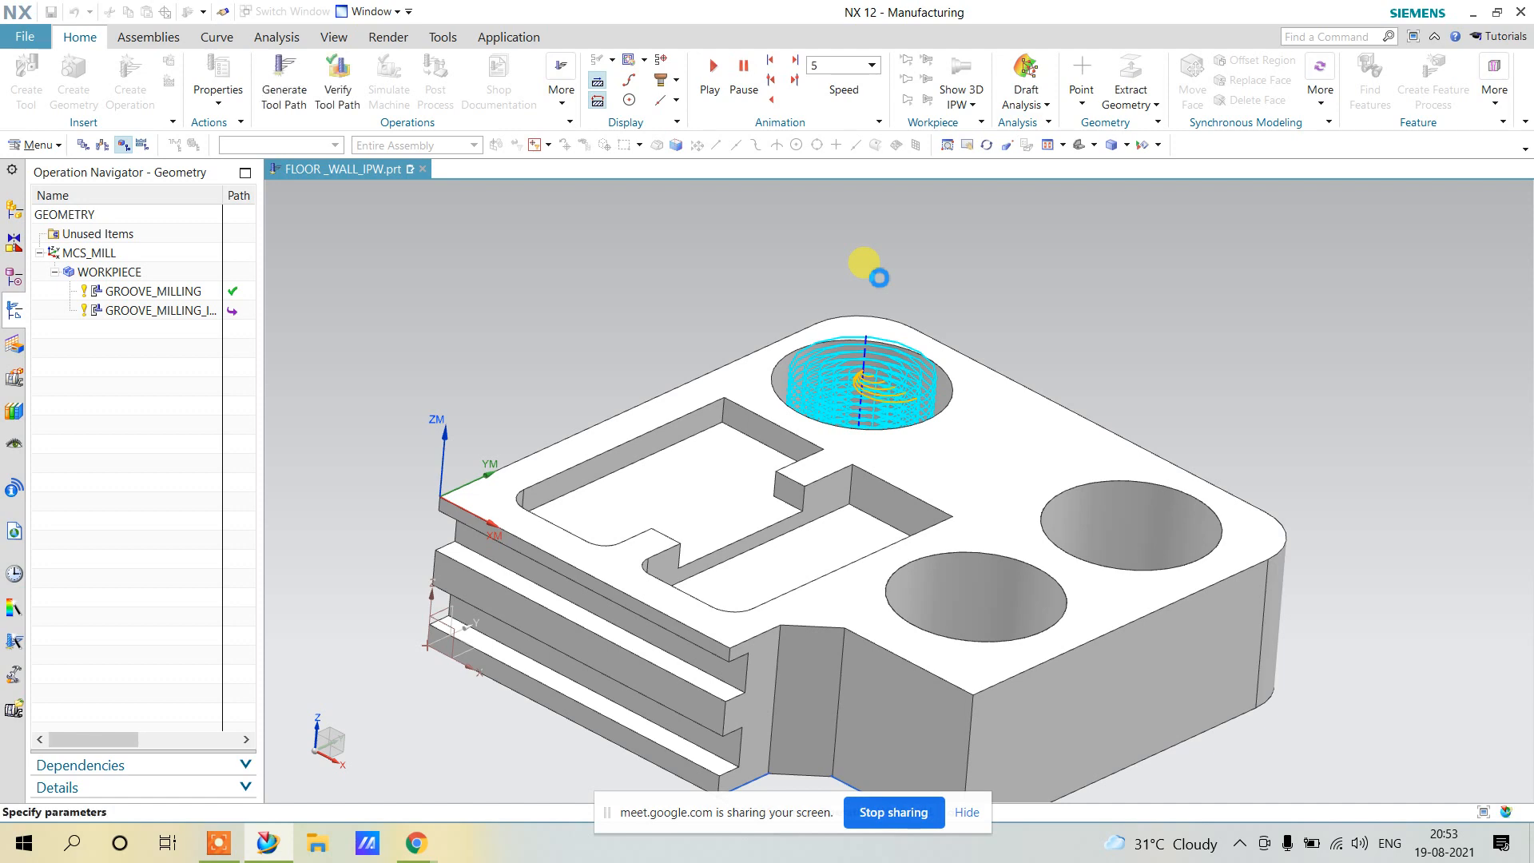
mouse_move(926, 265)
middle_mouse_down()
mouse_move(932, 332)
mouse_move(918, 271)
mouse_move(928, 289)
middle_mouse_up()
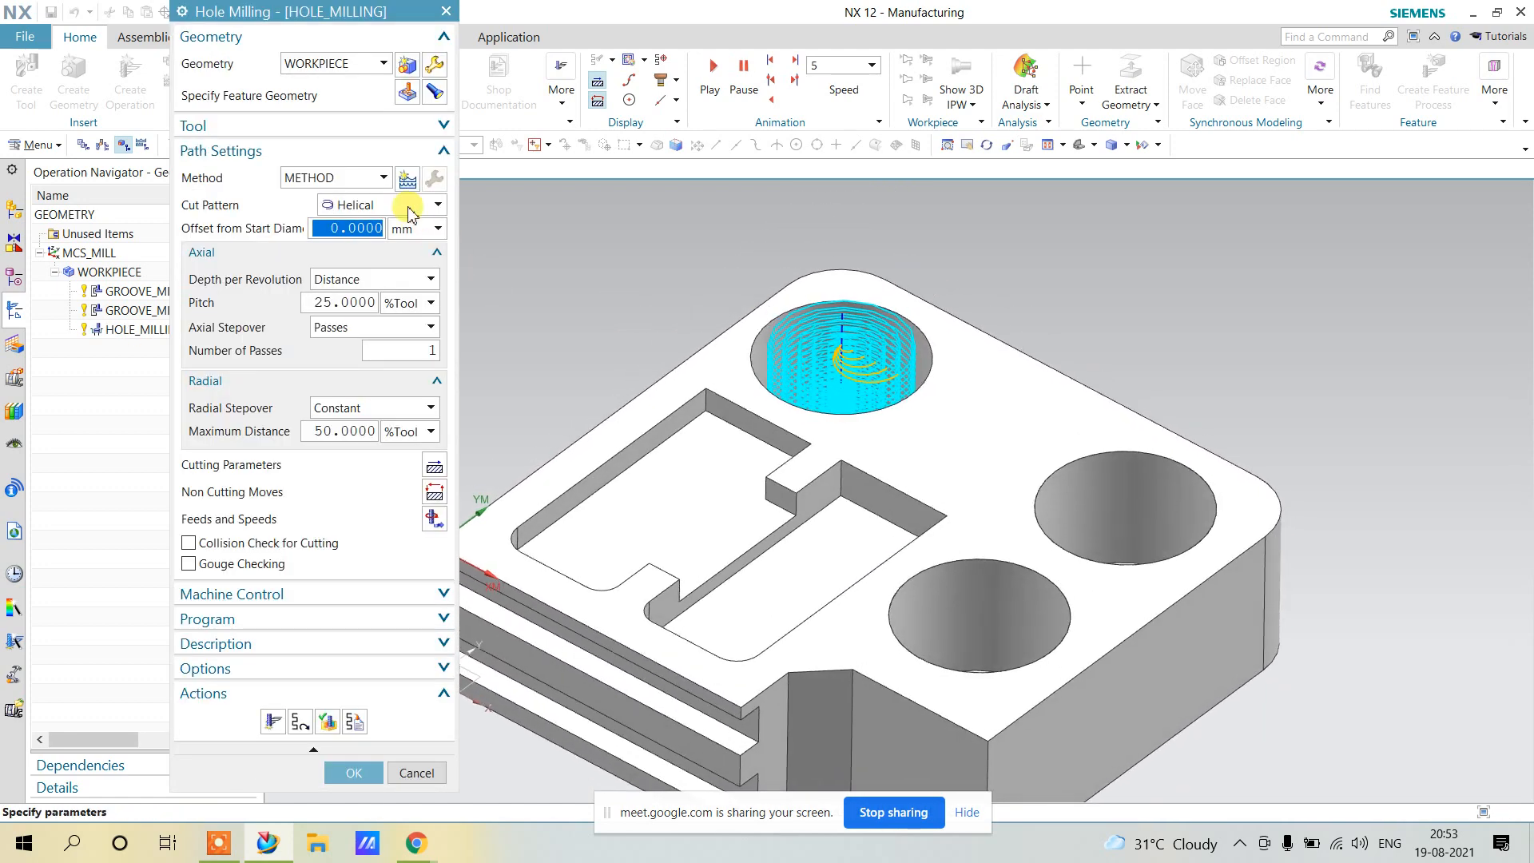
left_click(372, 206)
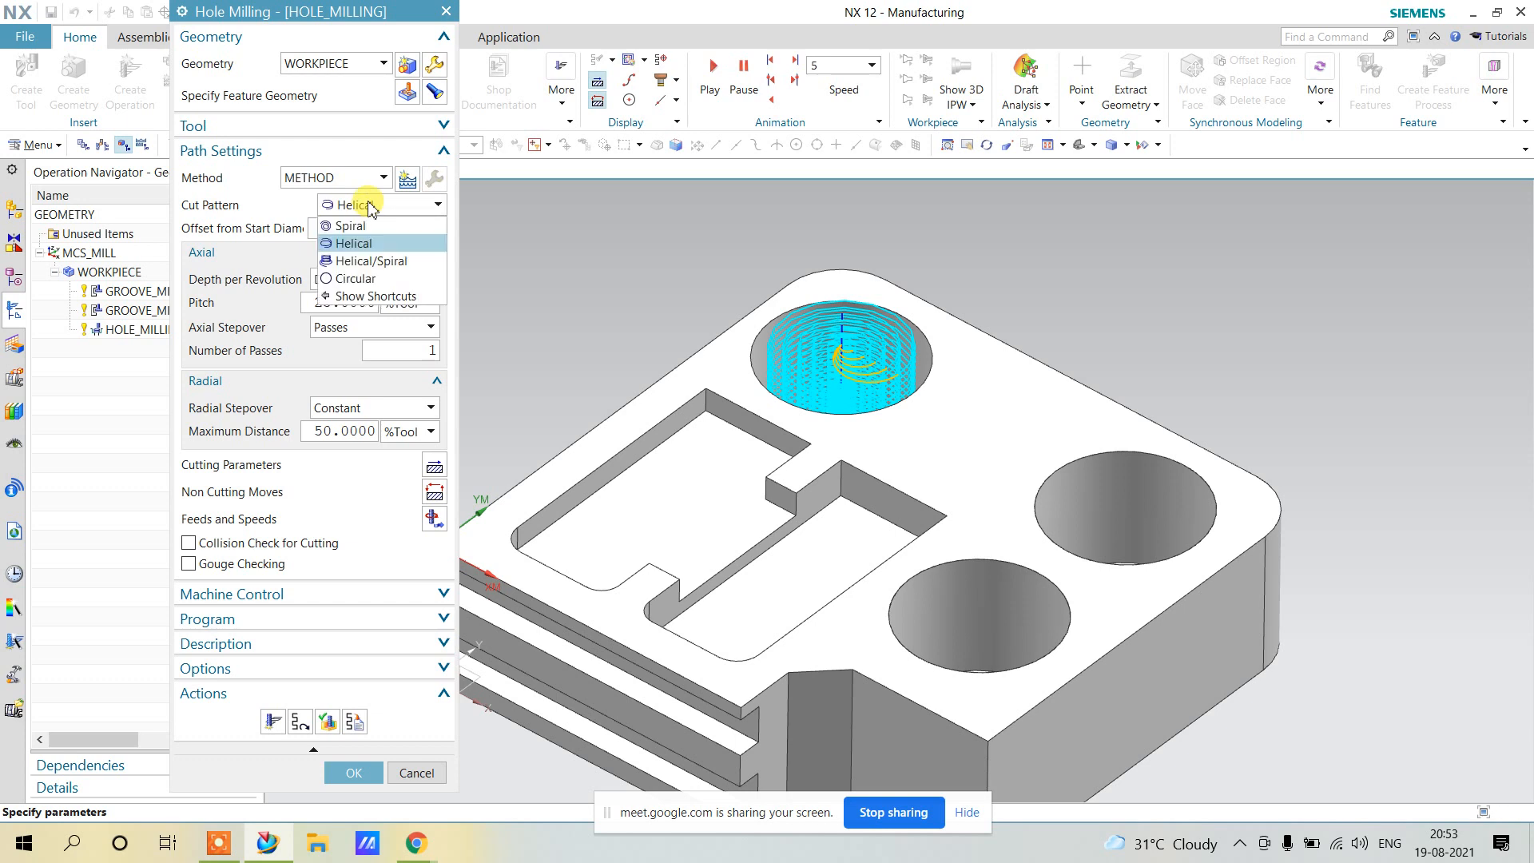
left_click(371, 243)
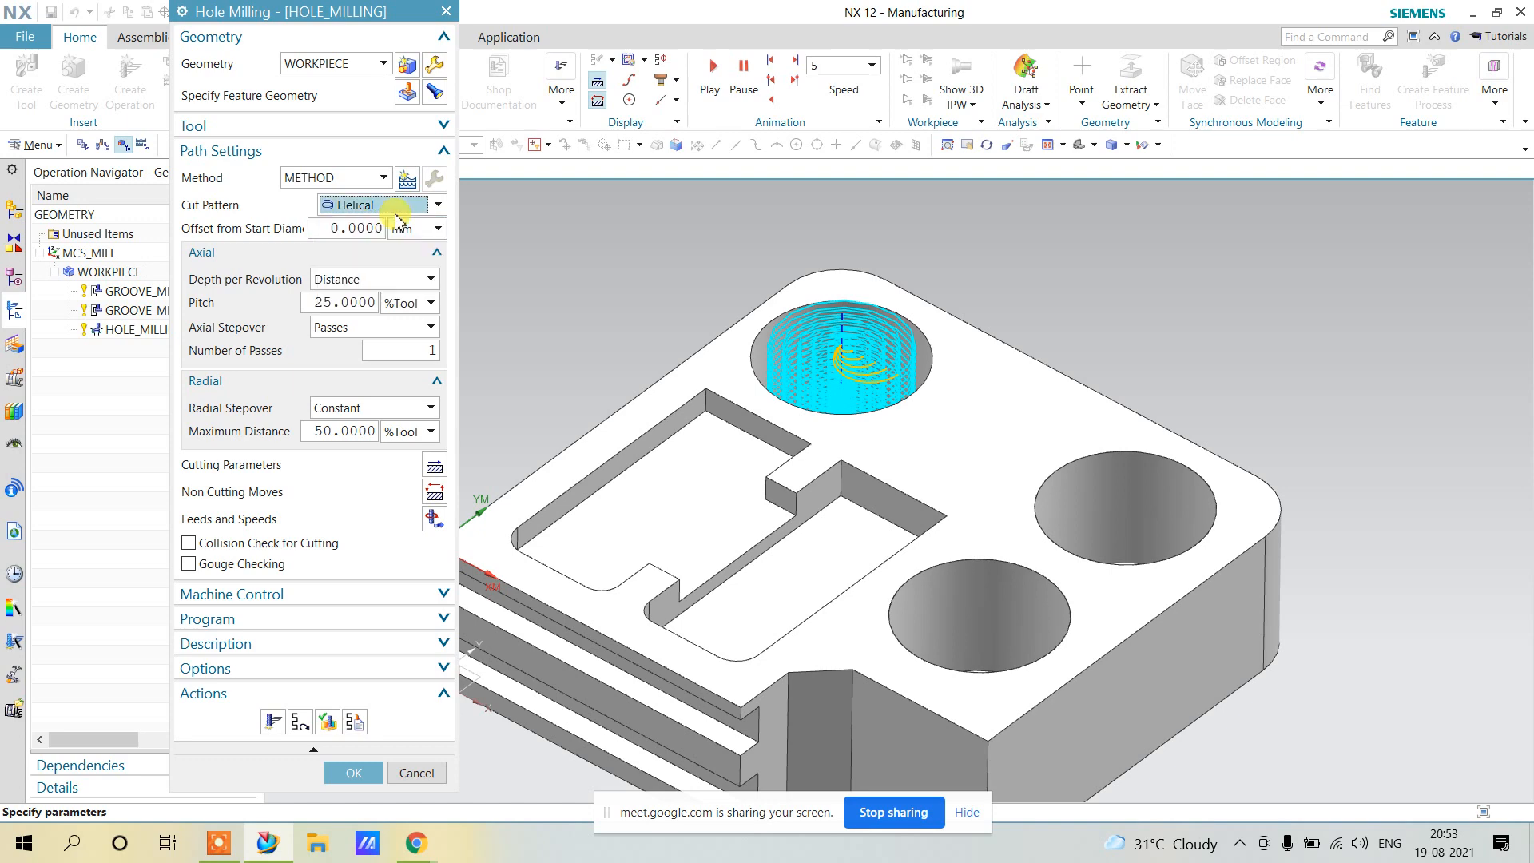
Replay the helical tool path in the hole, stop the playback and close the visualization.
left_click(327, 723)
left_click(205, 244)
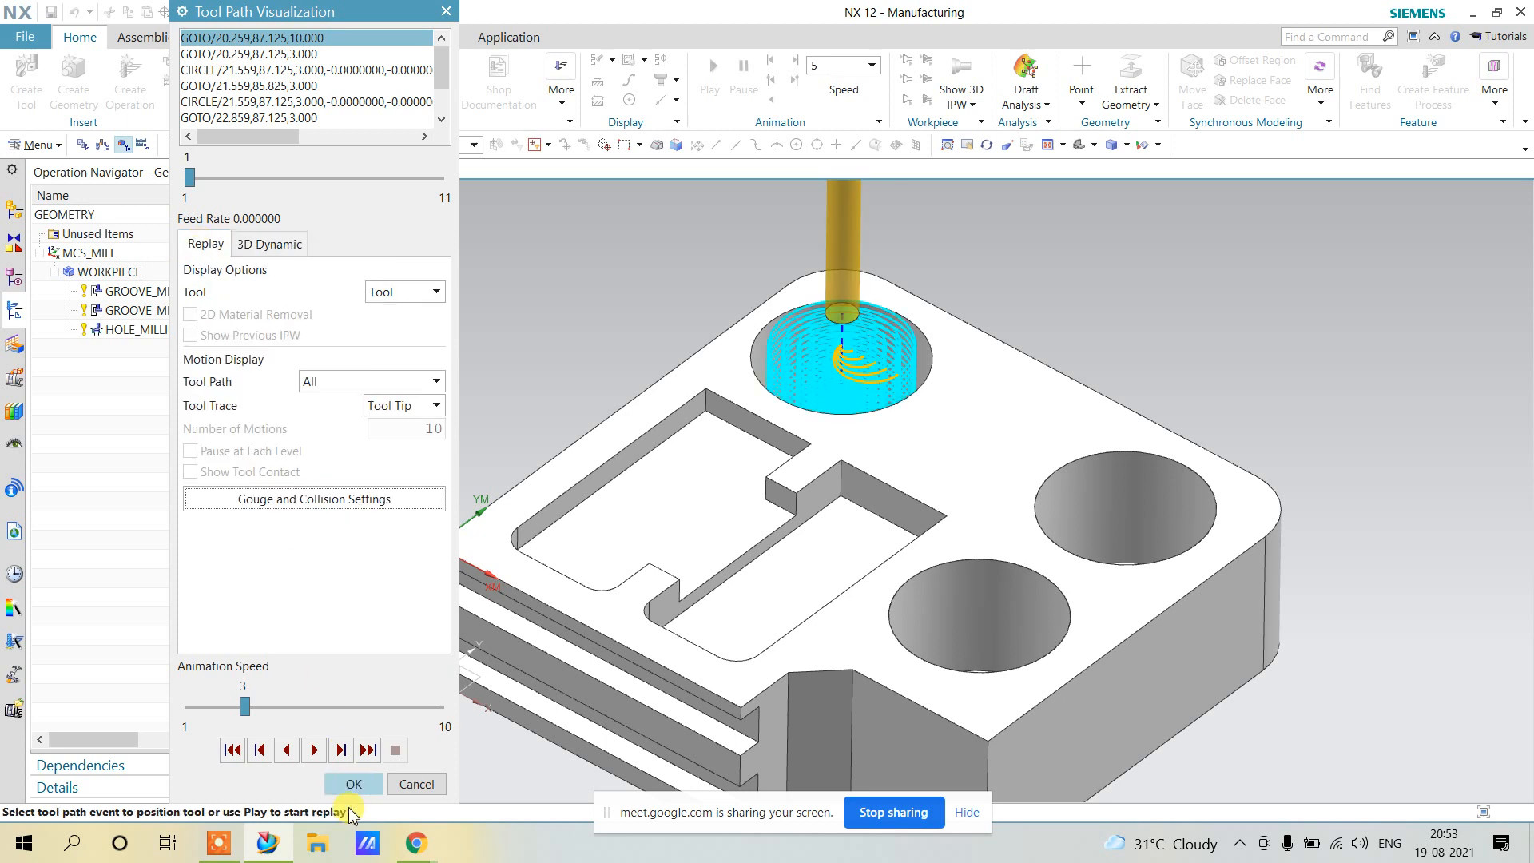
left_click(314, 750)
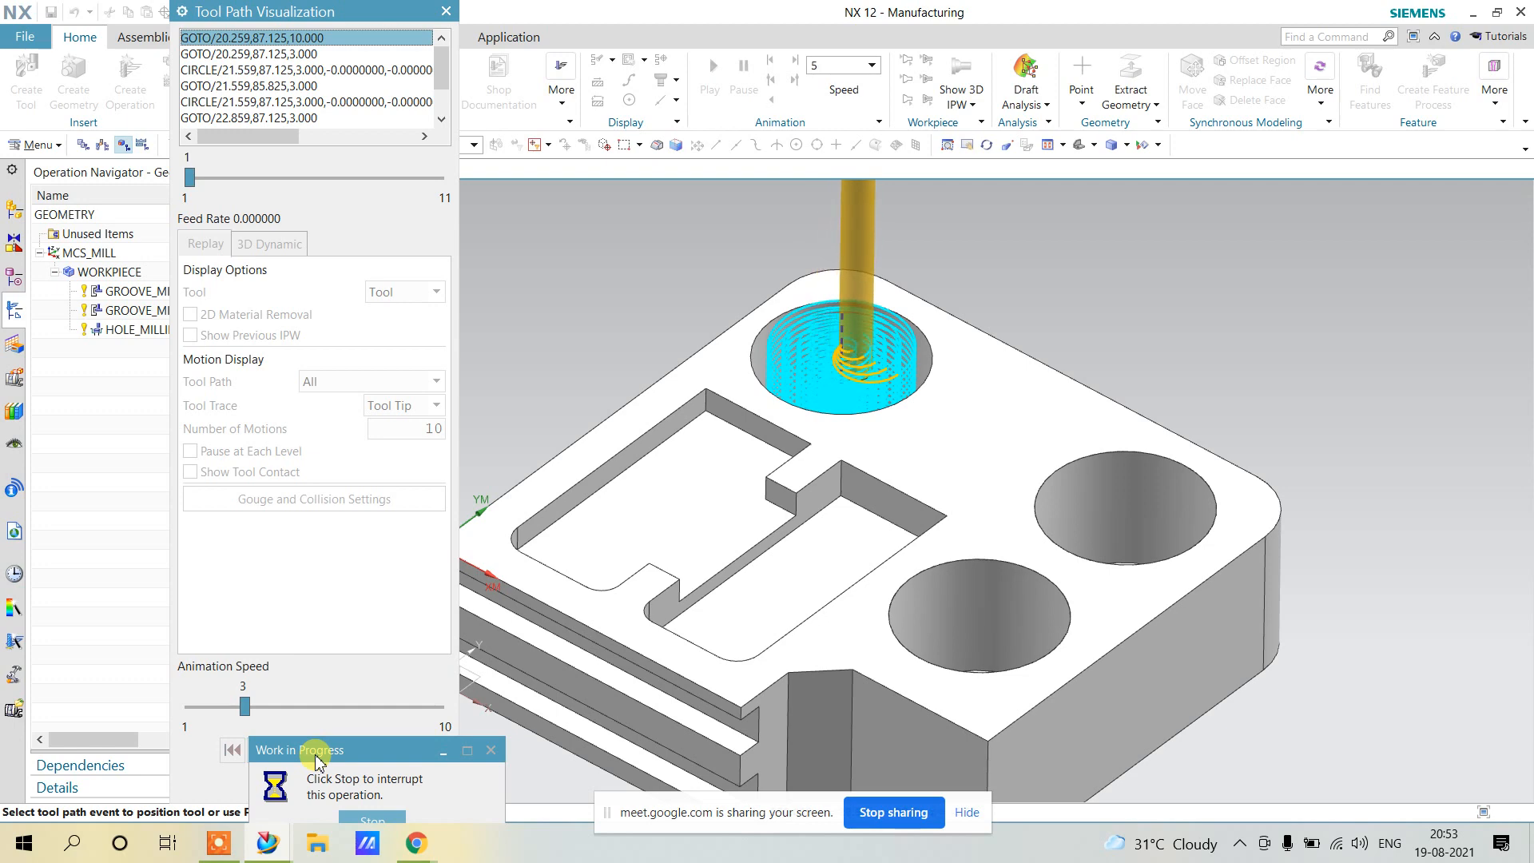
left_click(372, 819)
left_click(361, 779)
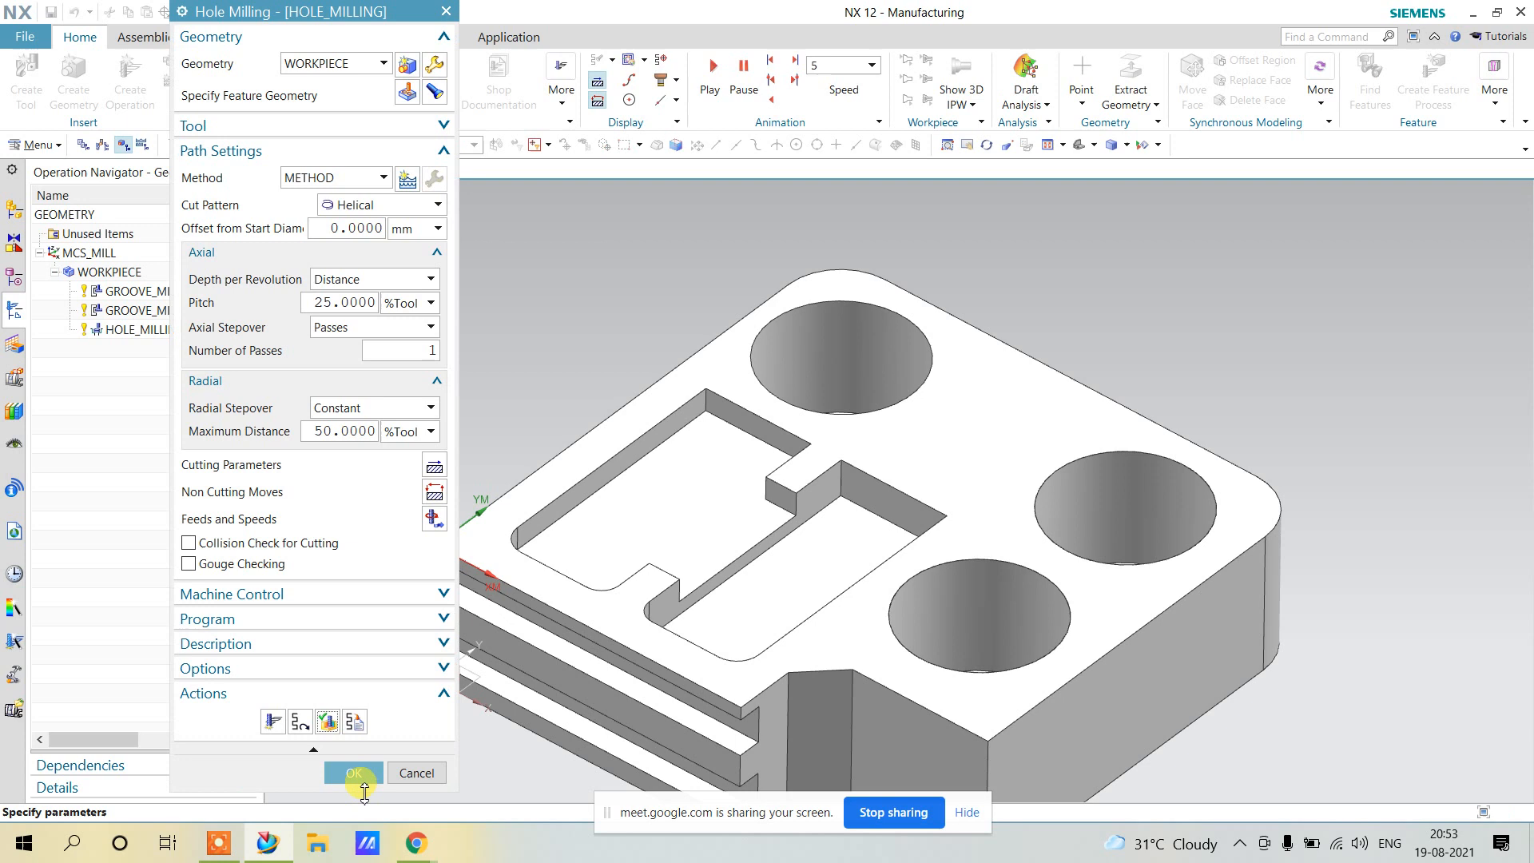
Change the cut pattern to Spiral, generate the tool path and inspect it inside the hole.
left_click(348, 205)
left_click(350, 247)
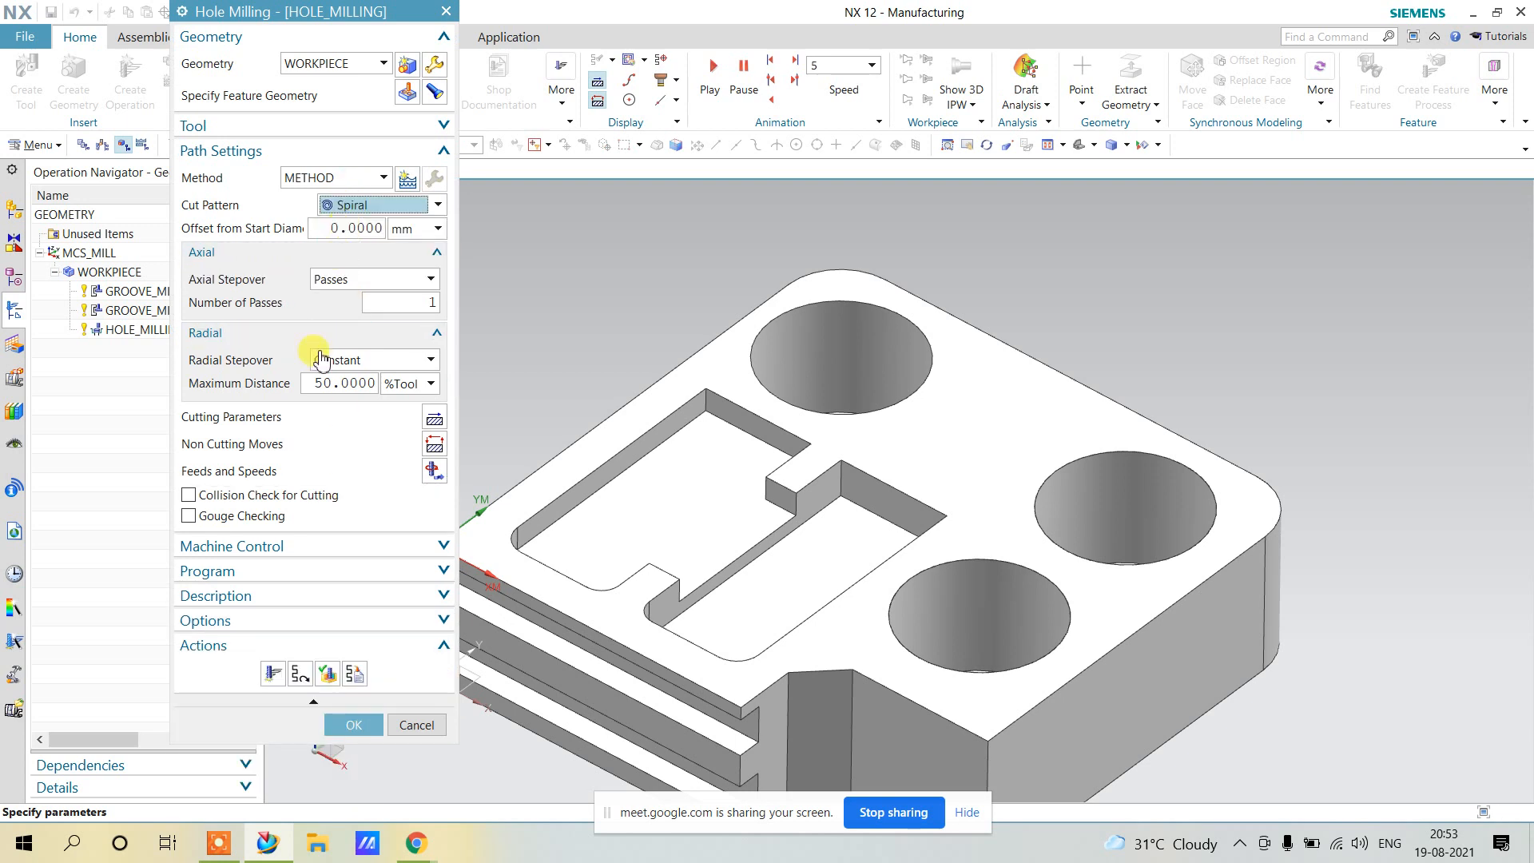
left_click(272, 673)
middle_click(601, 351)
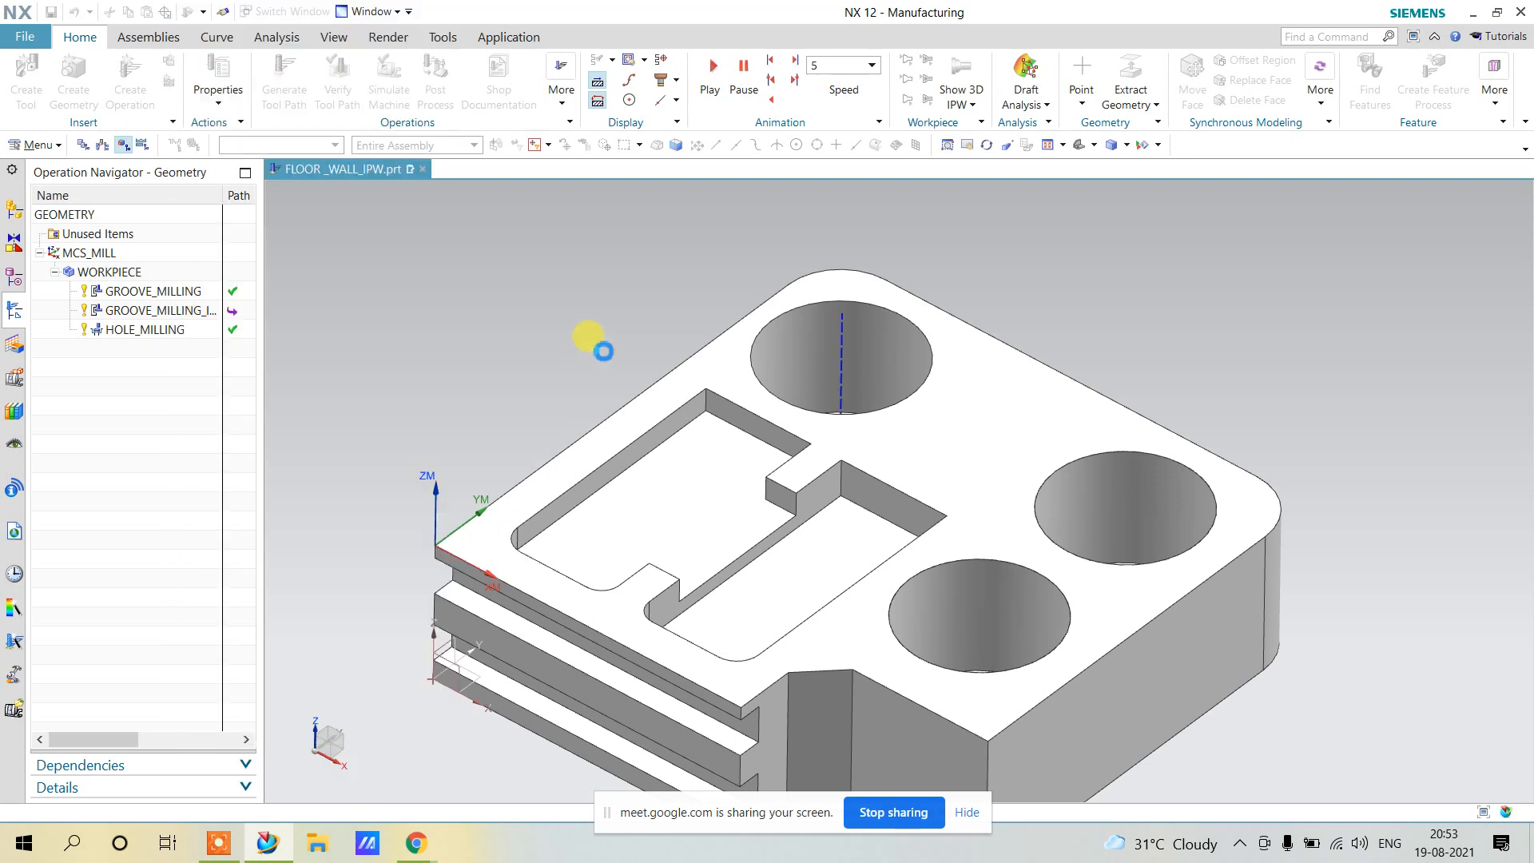
middle_click_drag(603, 329, 865, 397)
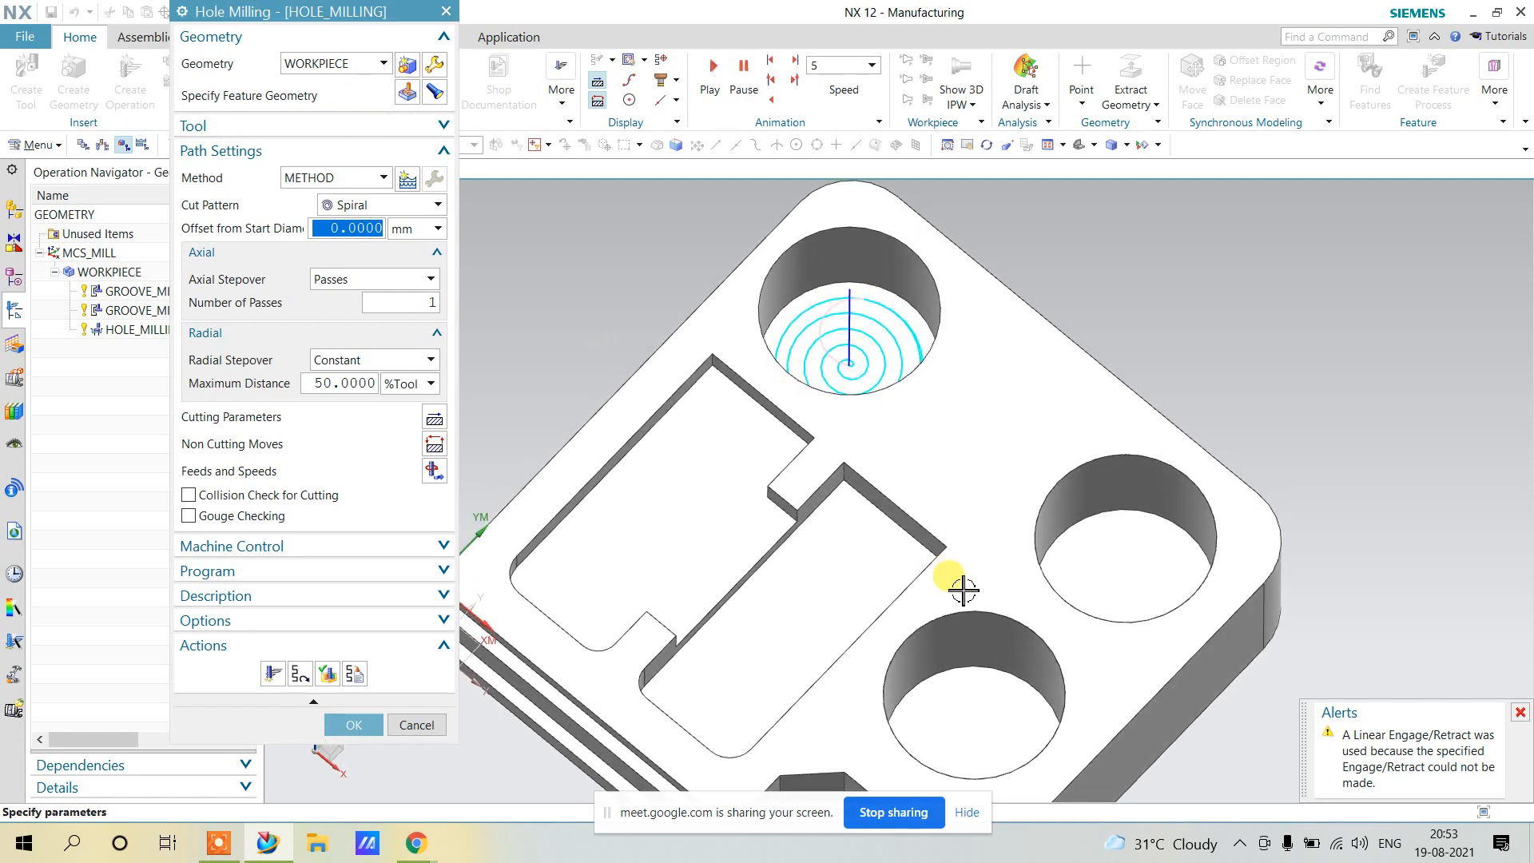
middle_click_drag(754, 575, 755, 537)
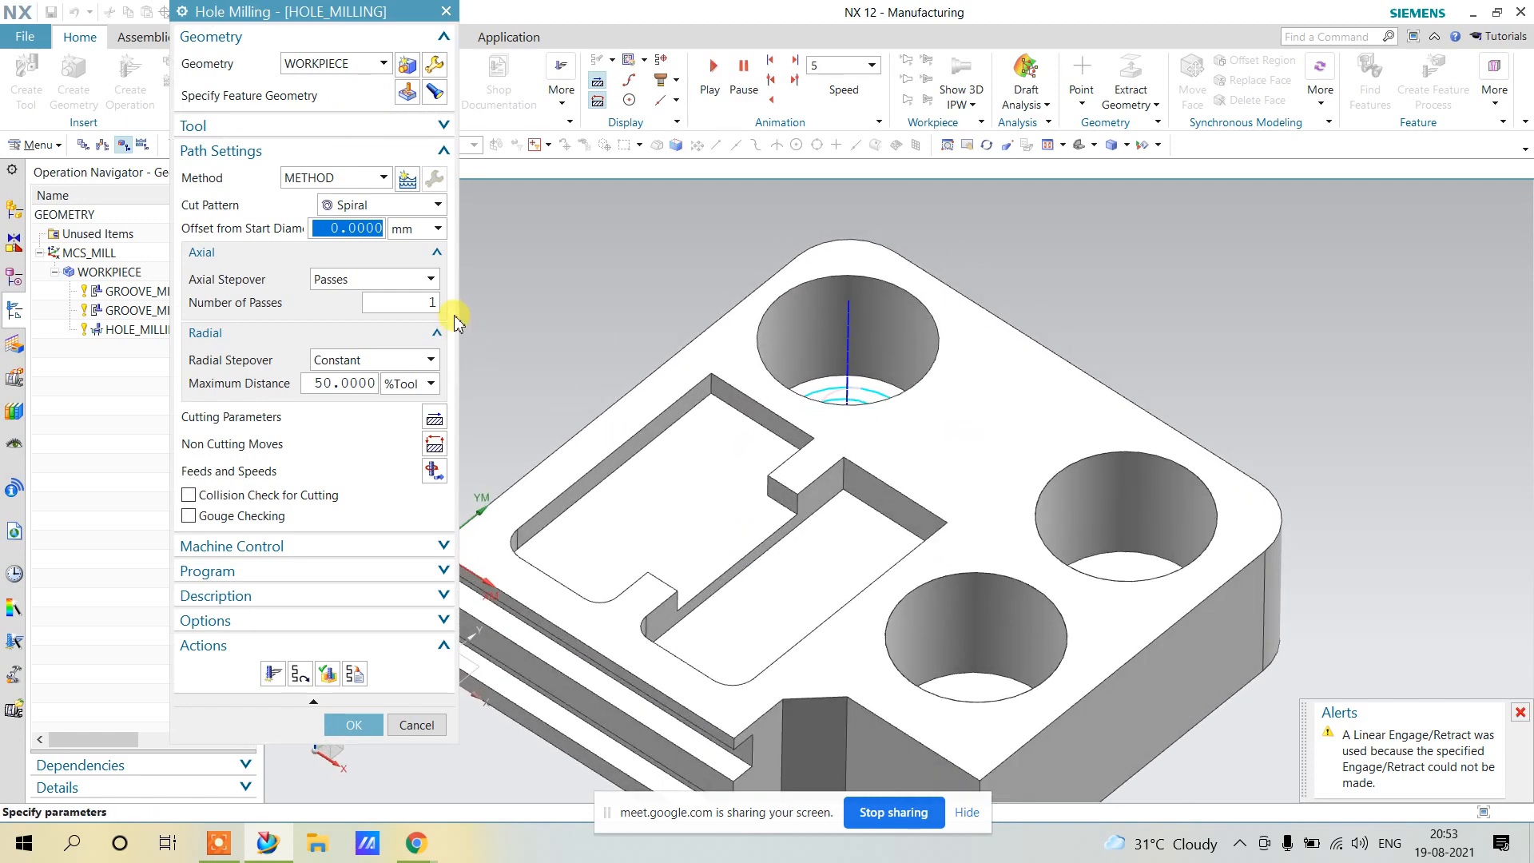
Change the cut pattern to Helical/Spiral, generate the tool path and inspect it in the hole.
left_click(408, 205)
left_click(386, 253)
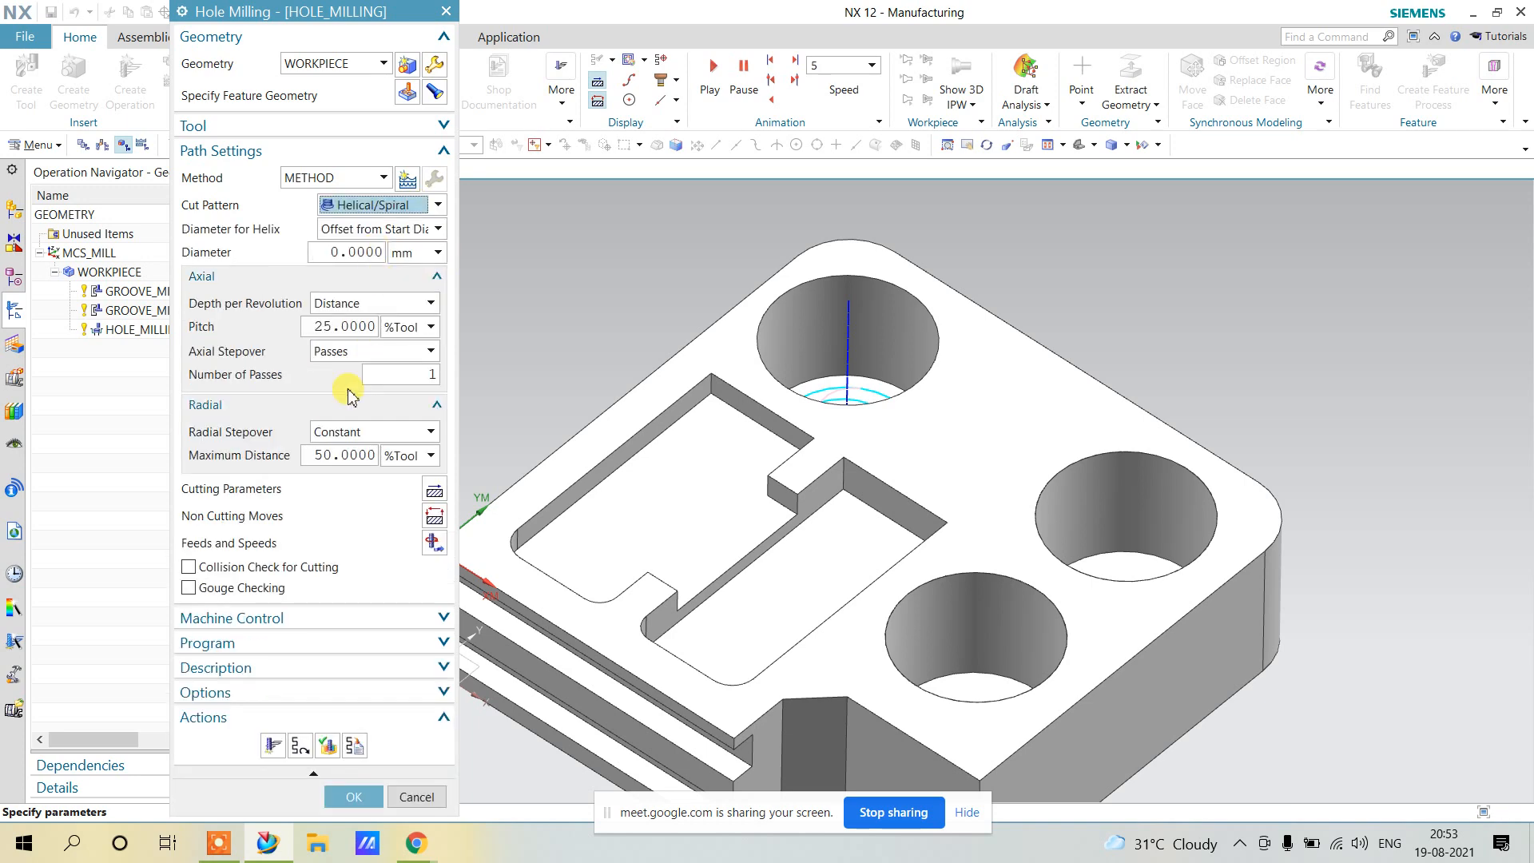
left_click(273, 745)
middle_click(595, 393)
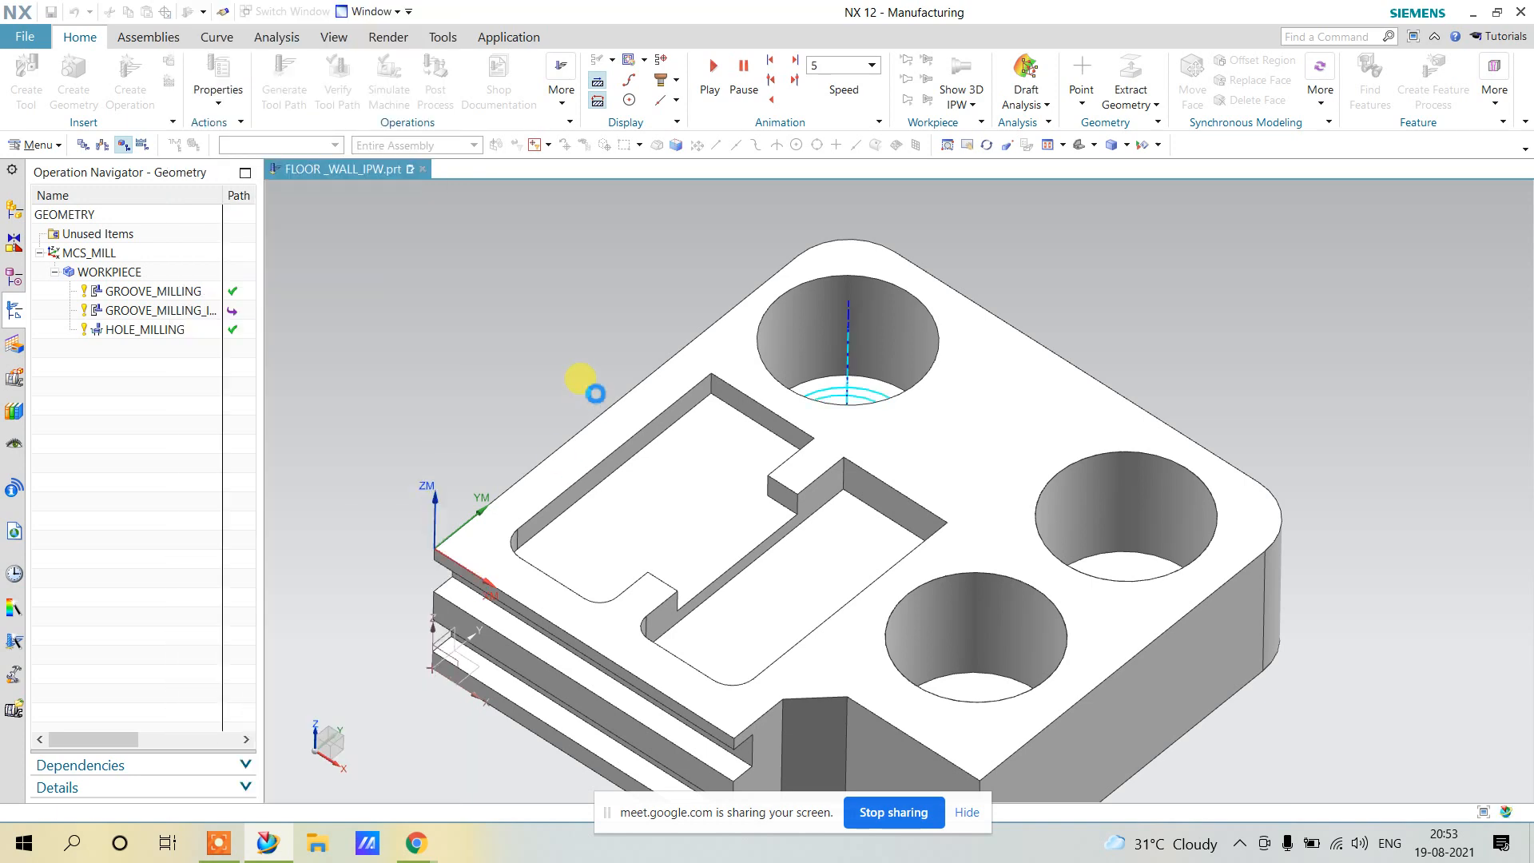
mouse_move(592, 388)
middle_mouse_down()
mouse_move(589, 412)
mouse_move(581, 359)
middle_mouse_up()
Change the cut pattern to Circular, generate the tool path and examine its rings from above.
left_click(419, 209)
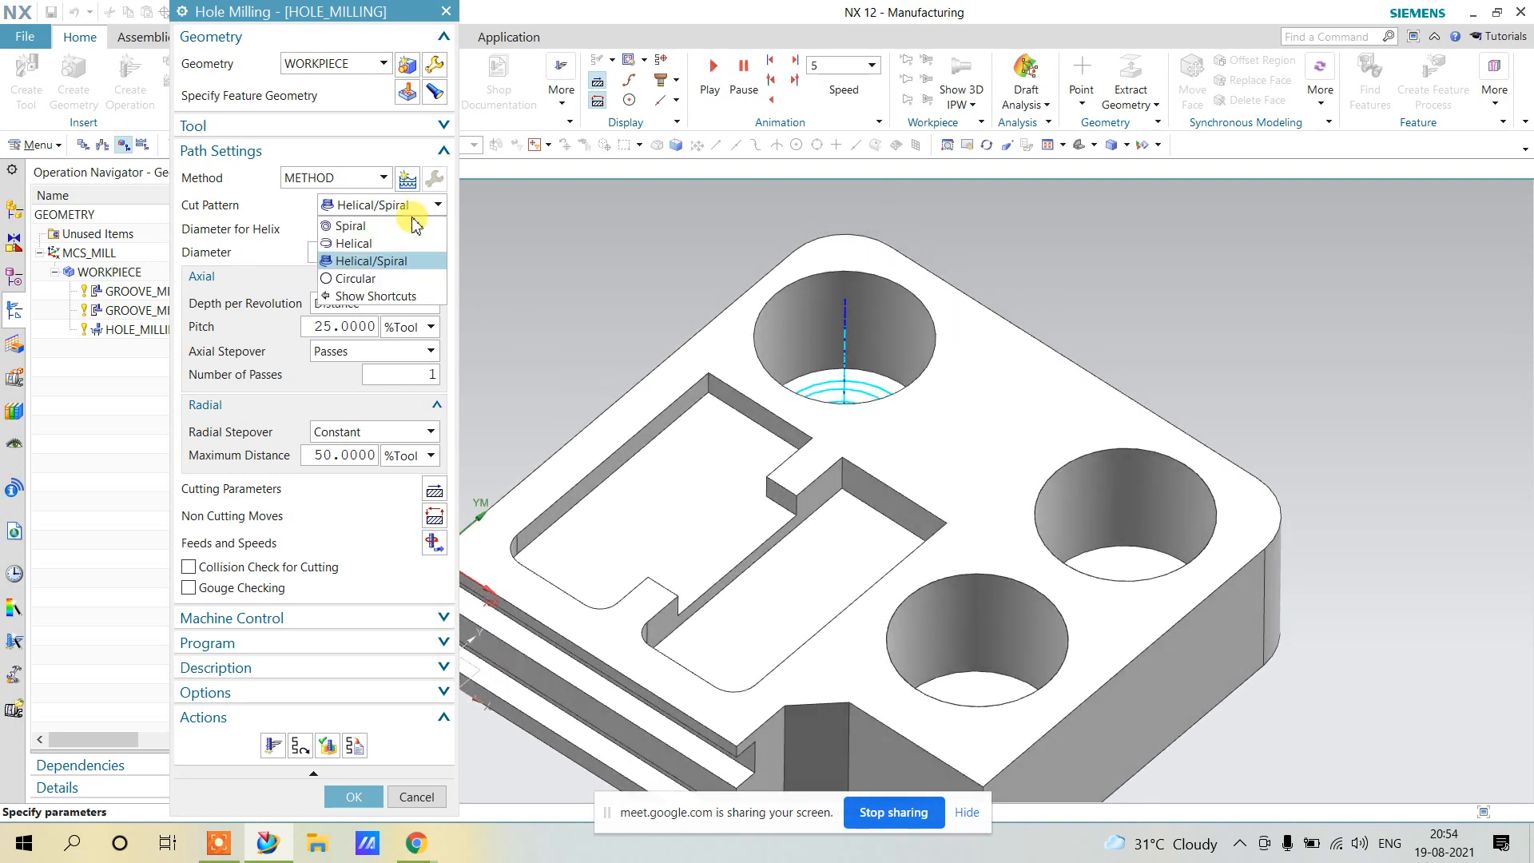
left_click(395, 280)
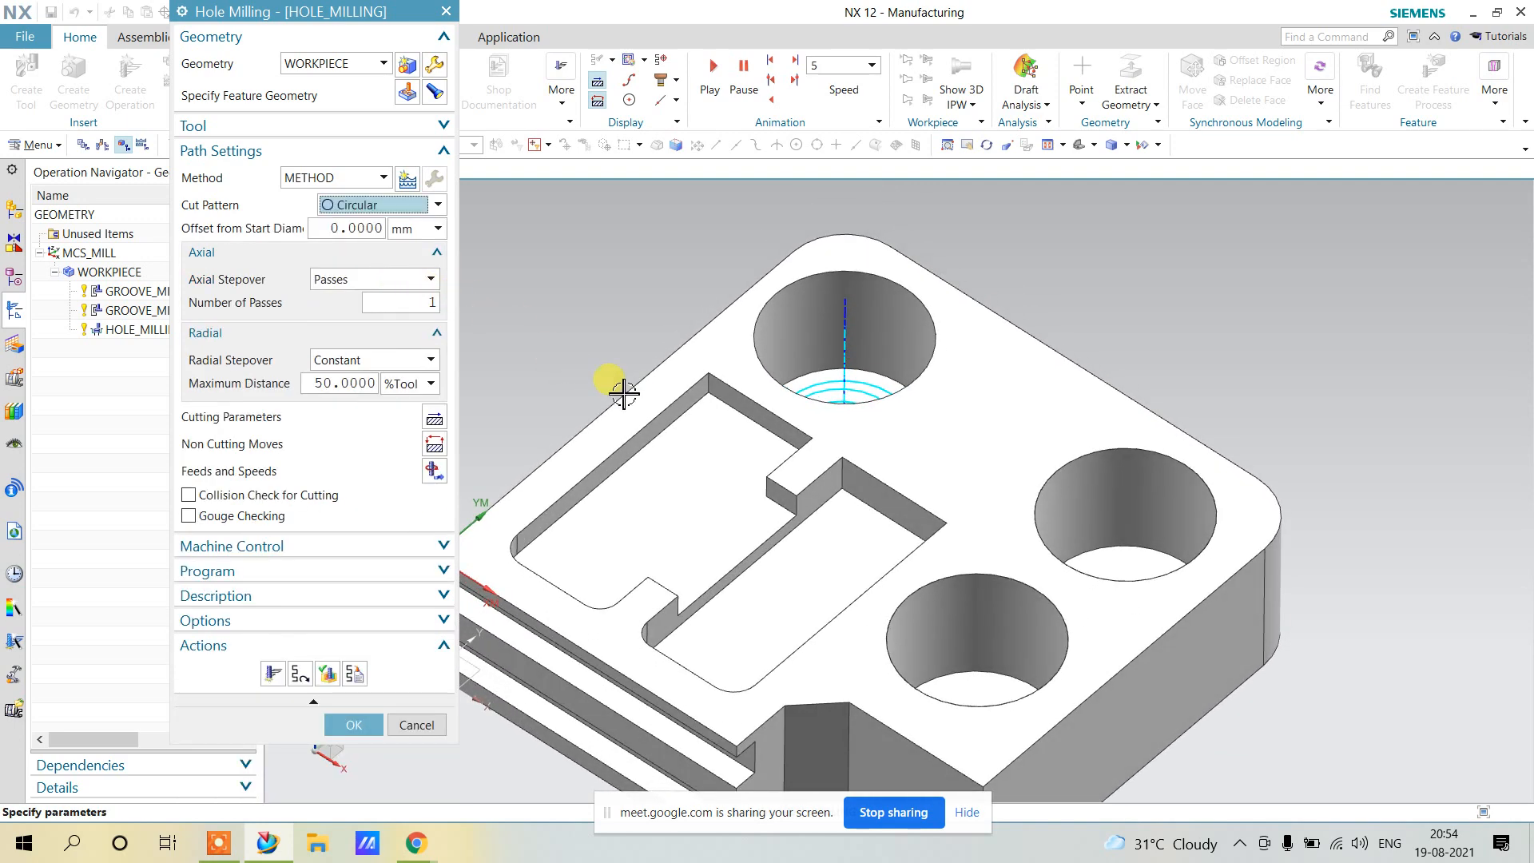
middle_click_drag(838, 369, 840, 410)
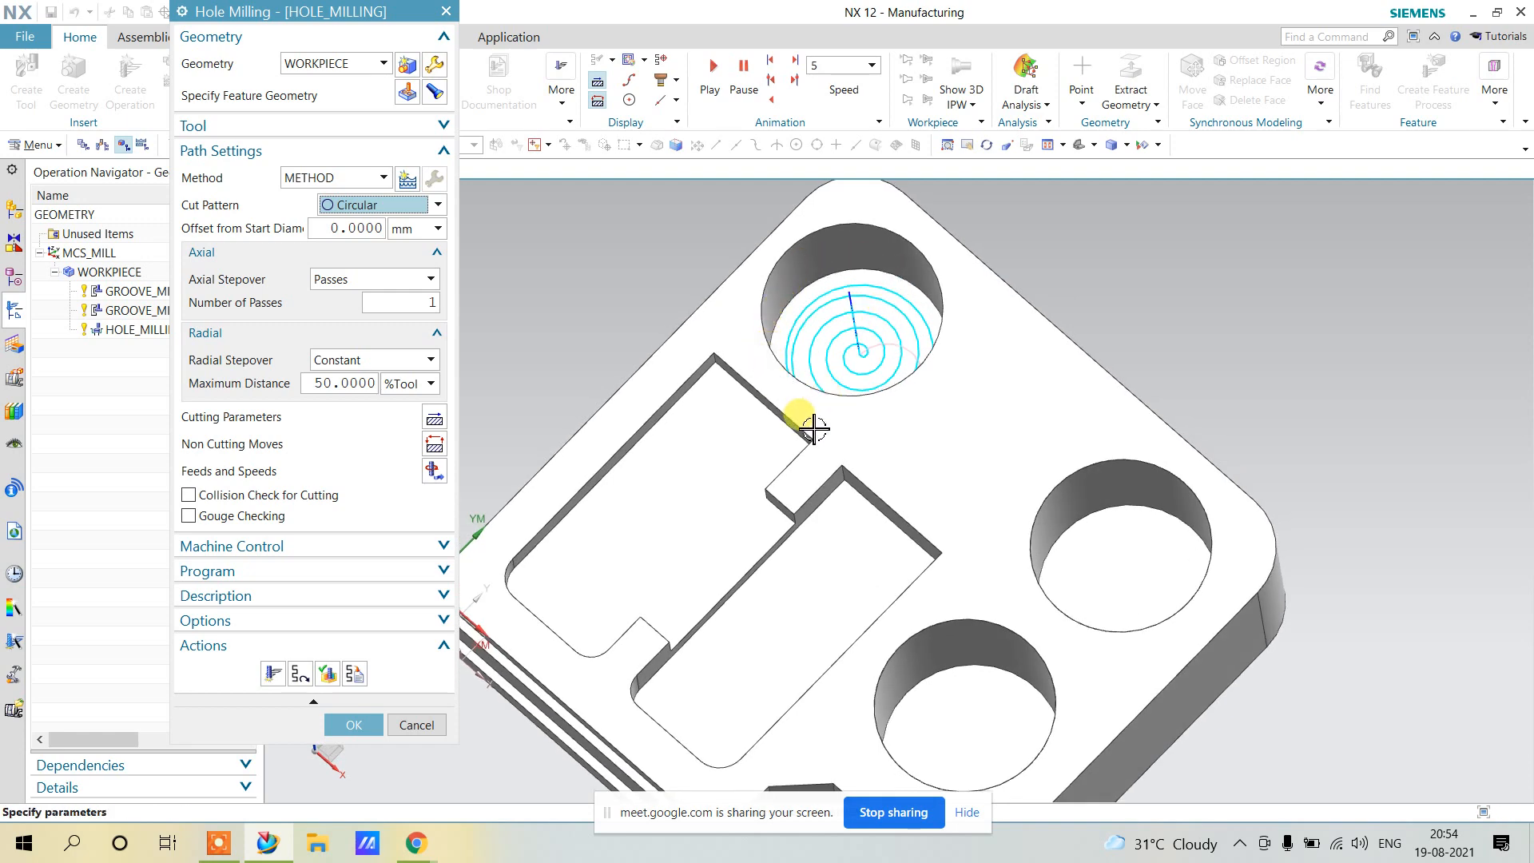
left_click(273, 673)
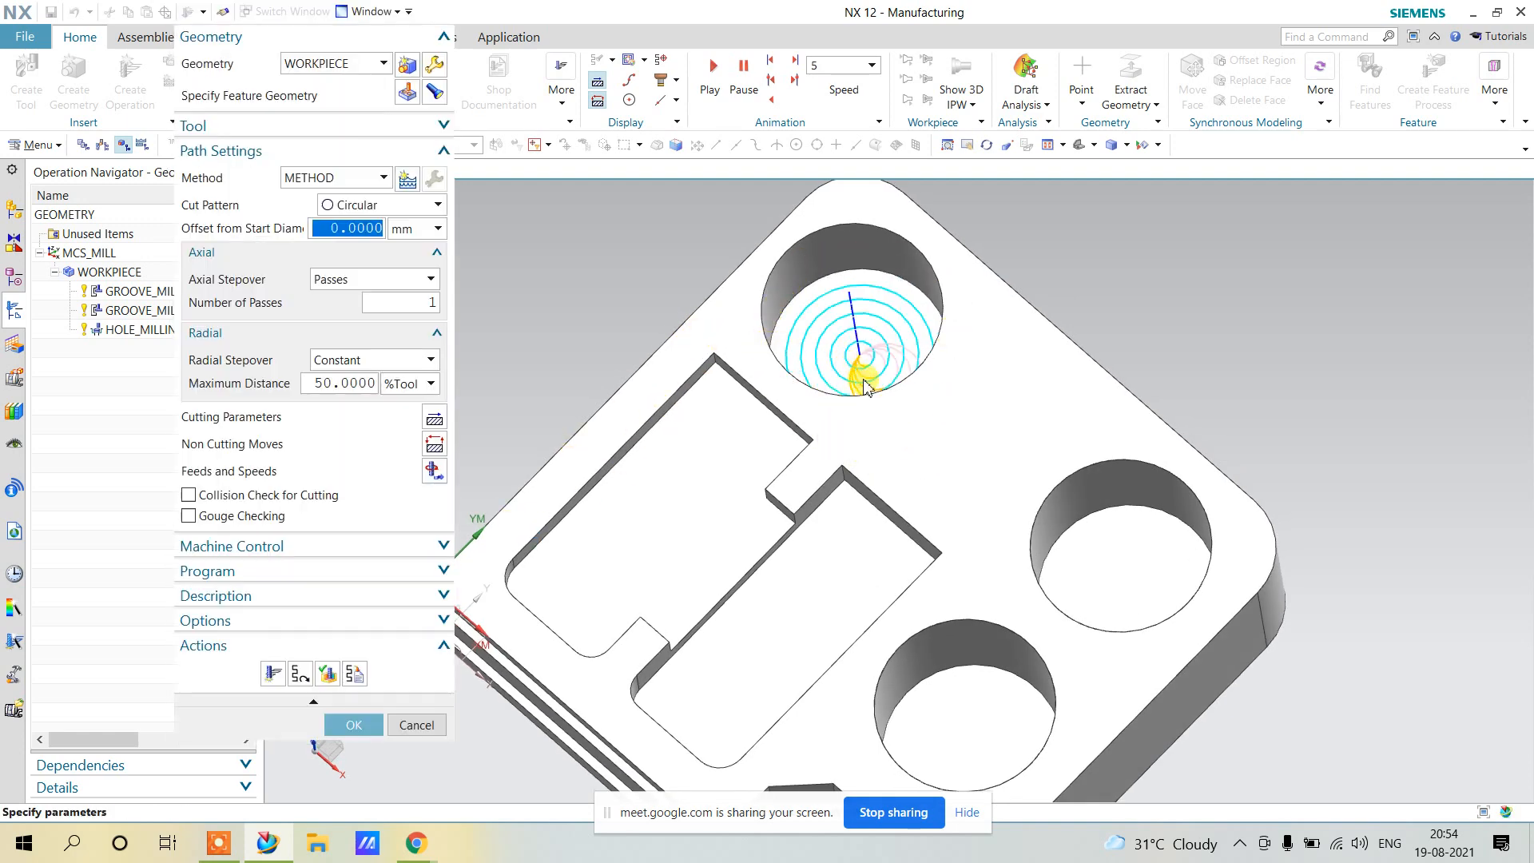
middle_click_drag(908, 373, 908, 363)
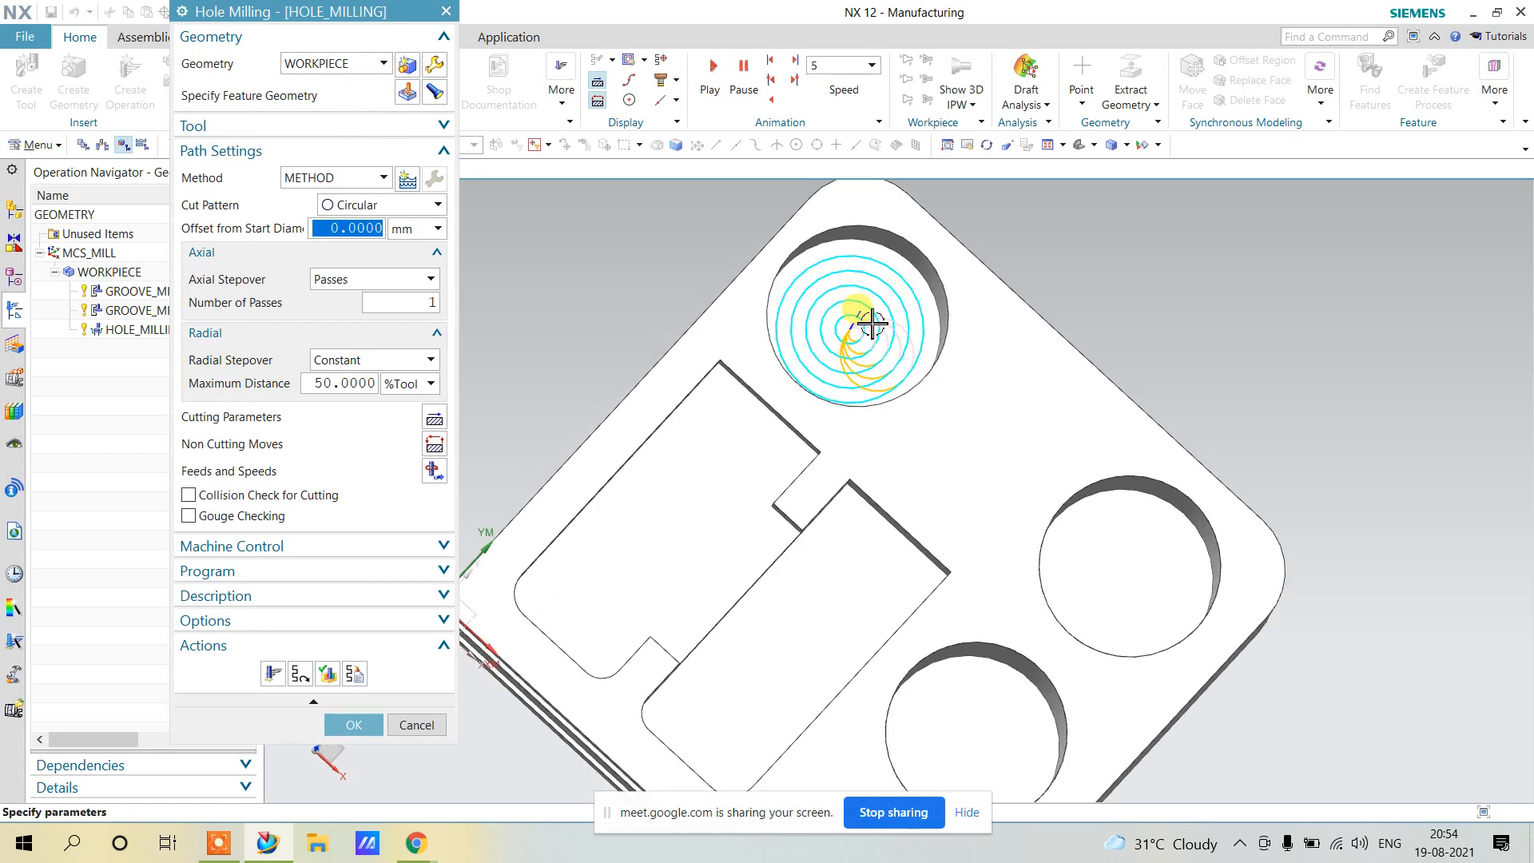
scroll(874, 319, "up", 1)
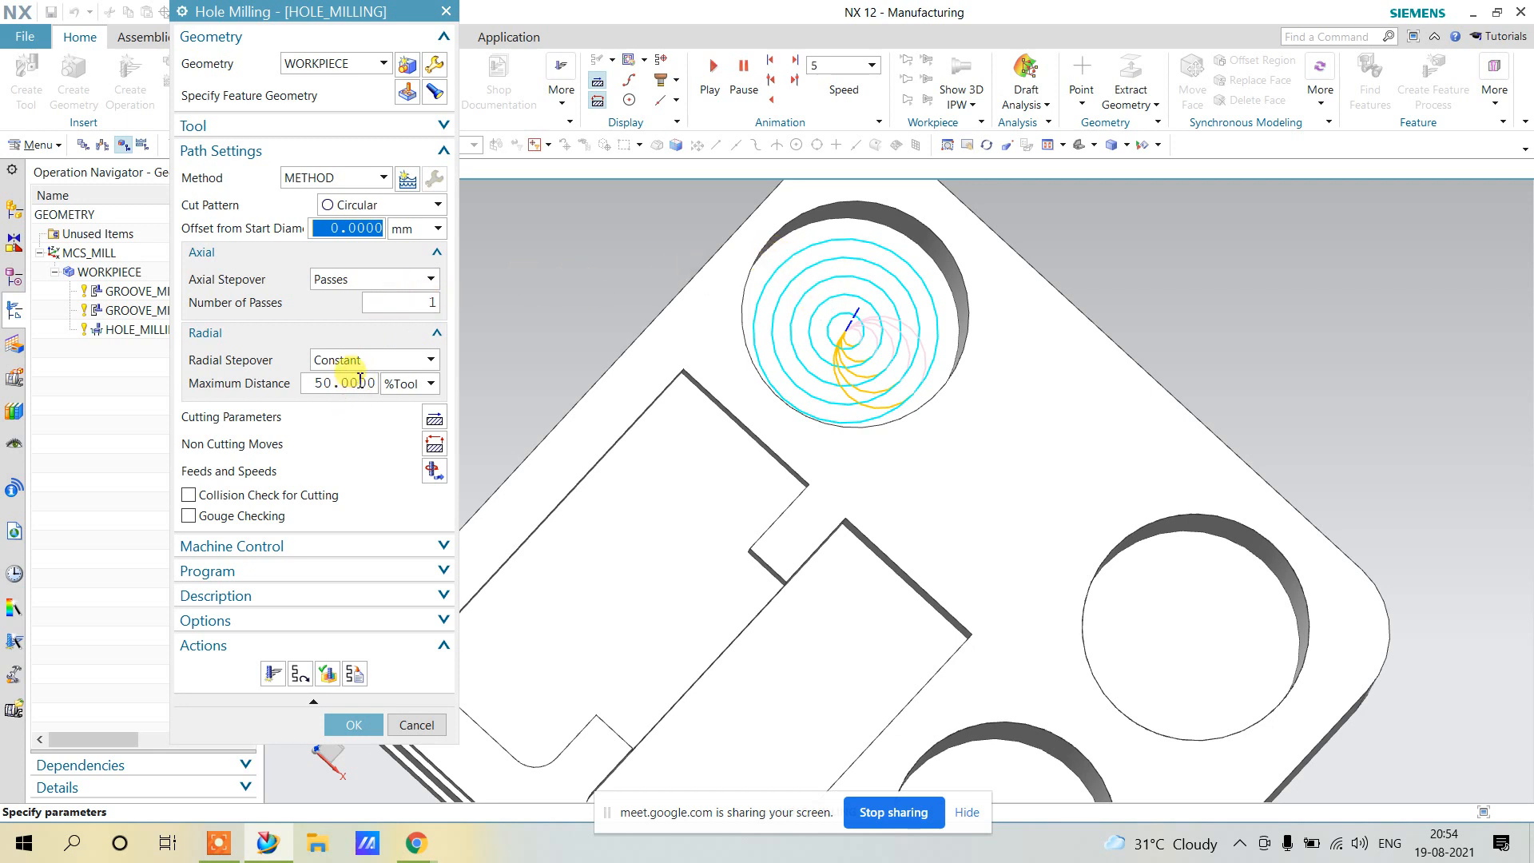
Switch the cut pattern back to Spiral and regenerate the tool path to compare it with the circular one.
left_click(384, 204)
left_click(366, 225)
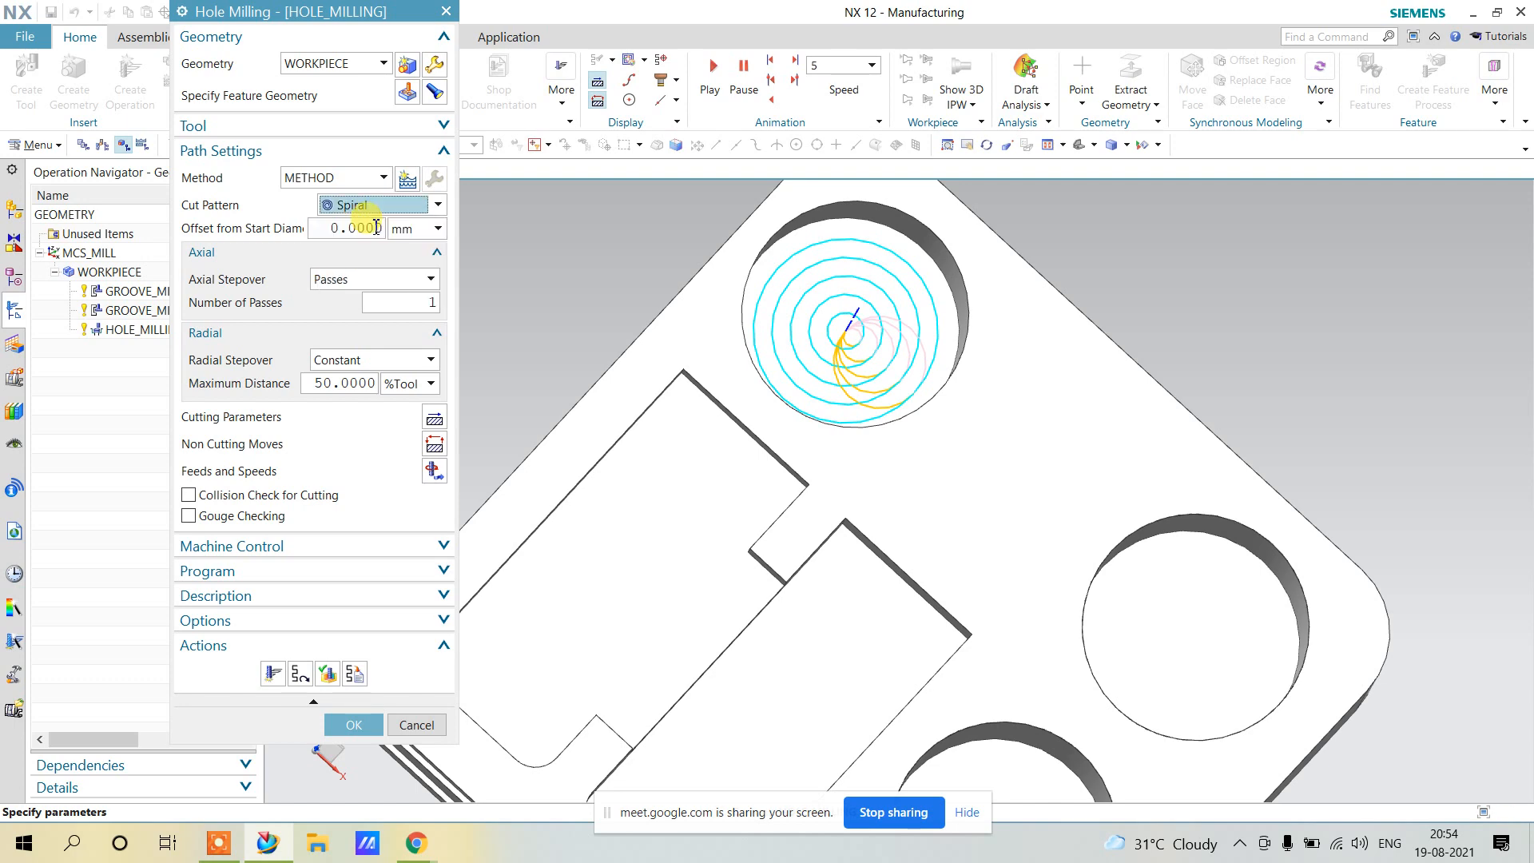
left_click(273, 674)
middle_click(452, 588)
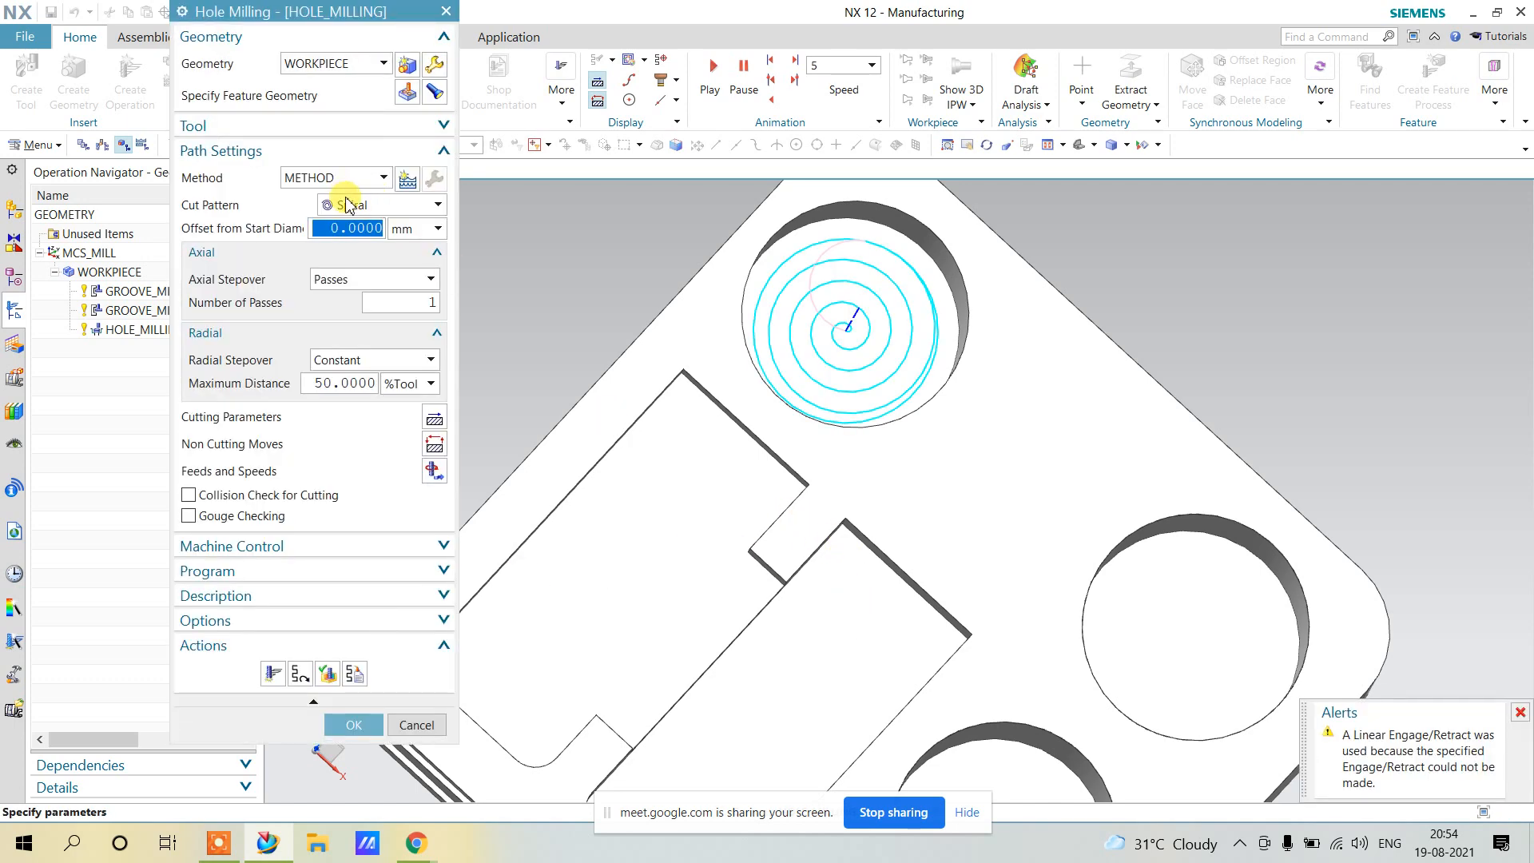
Set the cut pattern to Helical, regenerate the tool path and examine it from above and from the side.
left_click(349, 206)
left_click(352, 240)
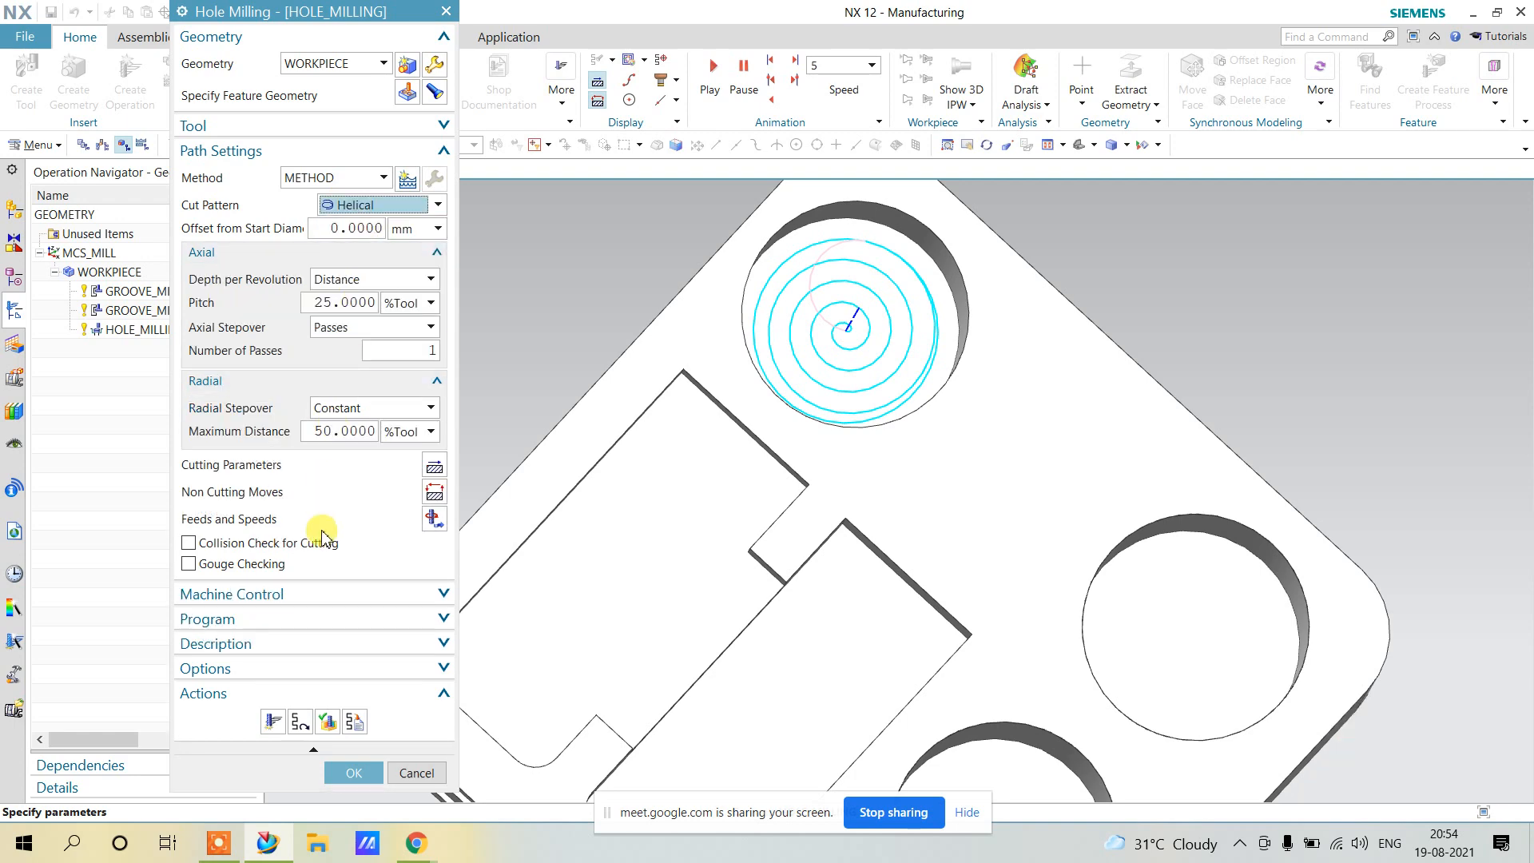
left_click(282, 721)
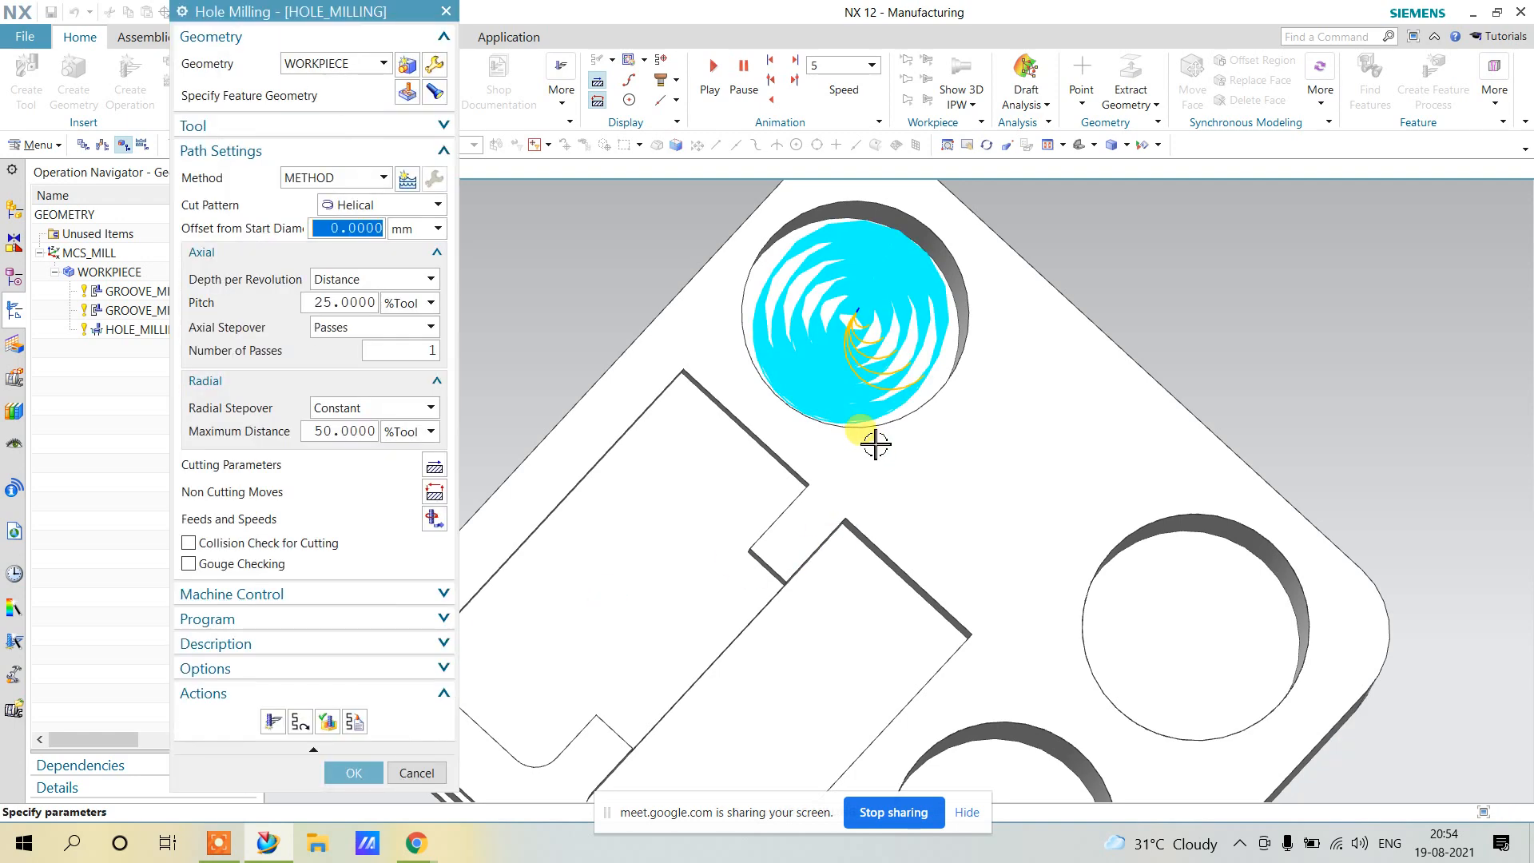
mouse_move(852, 473)
middle_mouse_down()
mouse_move(850, 489)
mouse_move(849, 476)
middle_mouse_up()
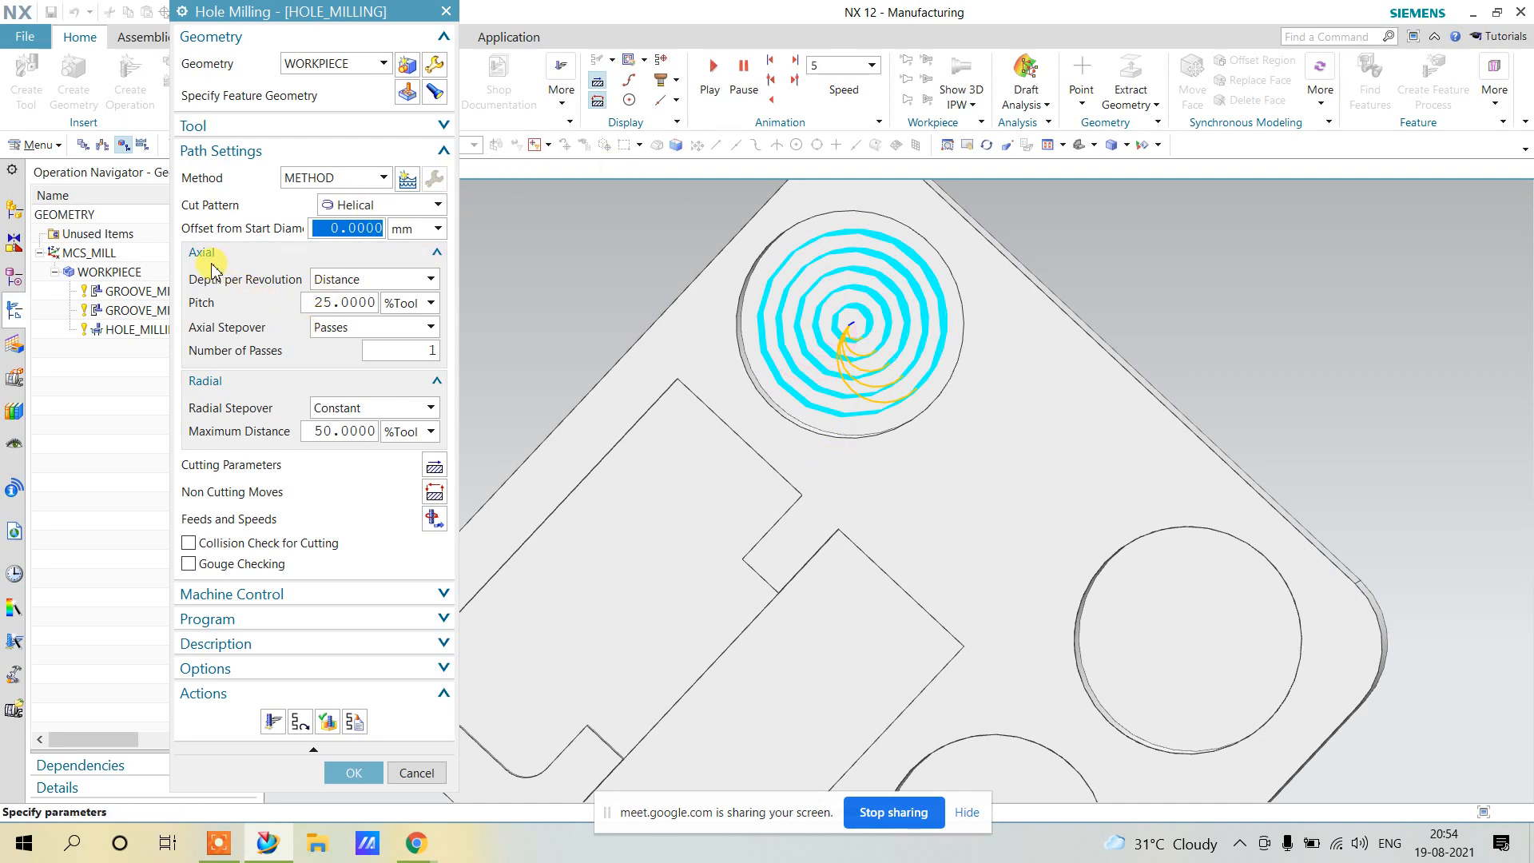
middle_click_drag(801, 506, 820, 387)
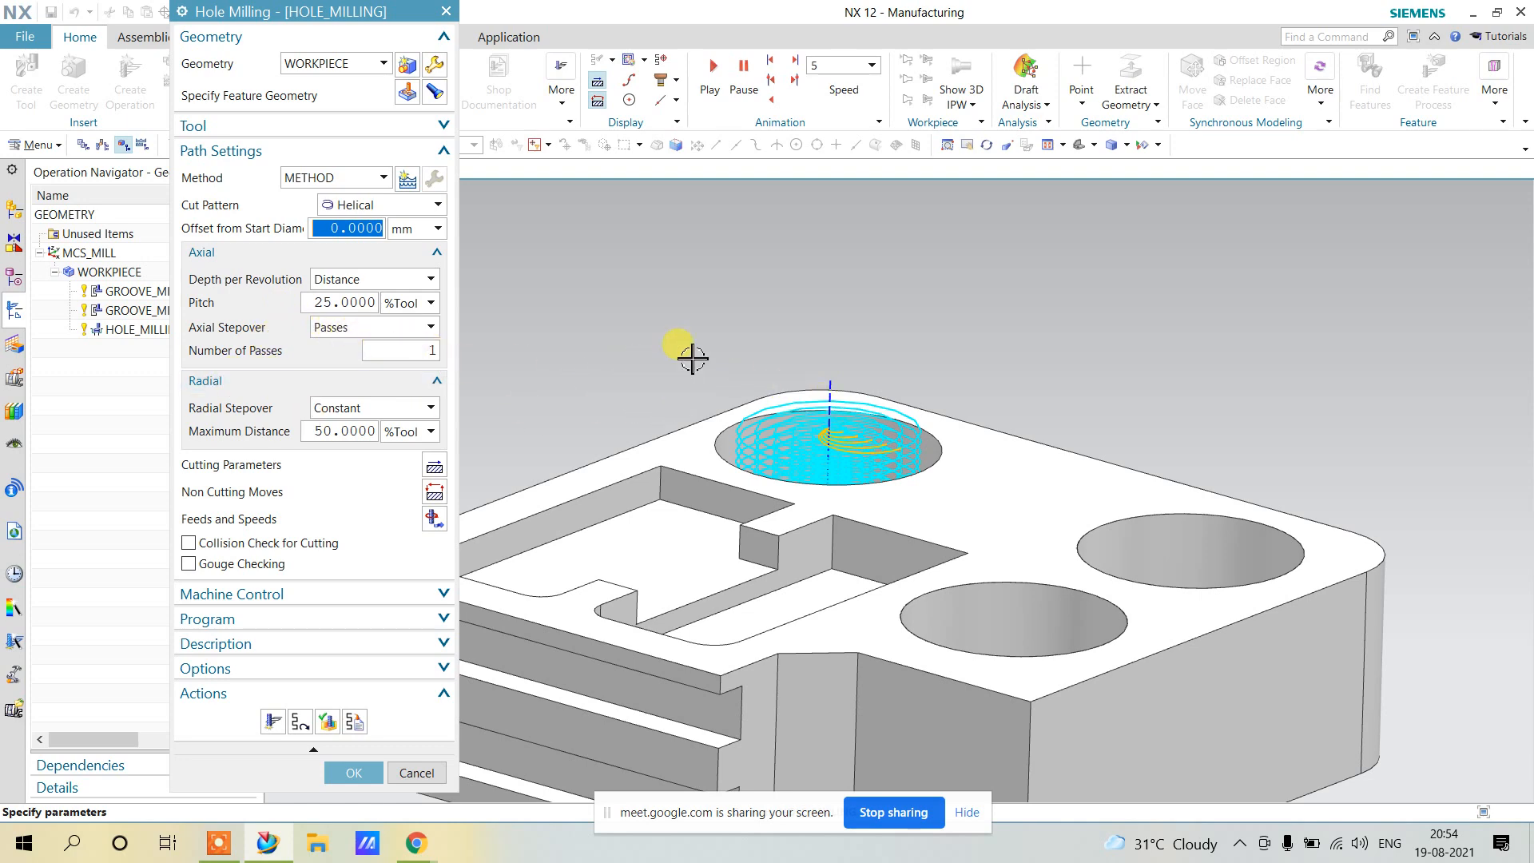
middle_click_drag(692, 352, 731, 405)
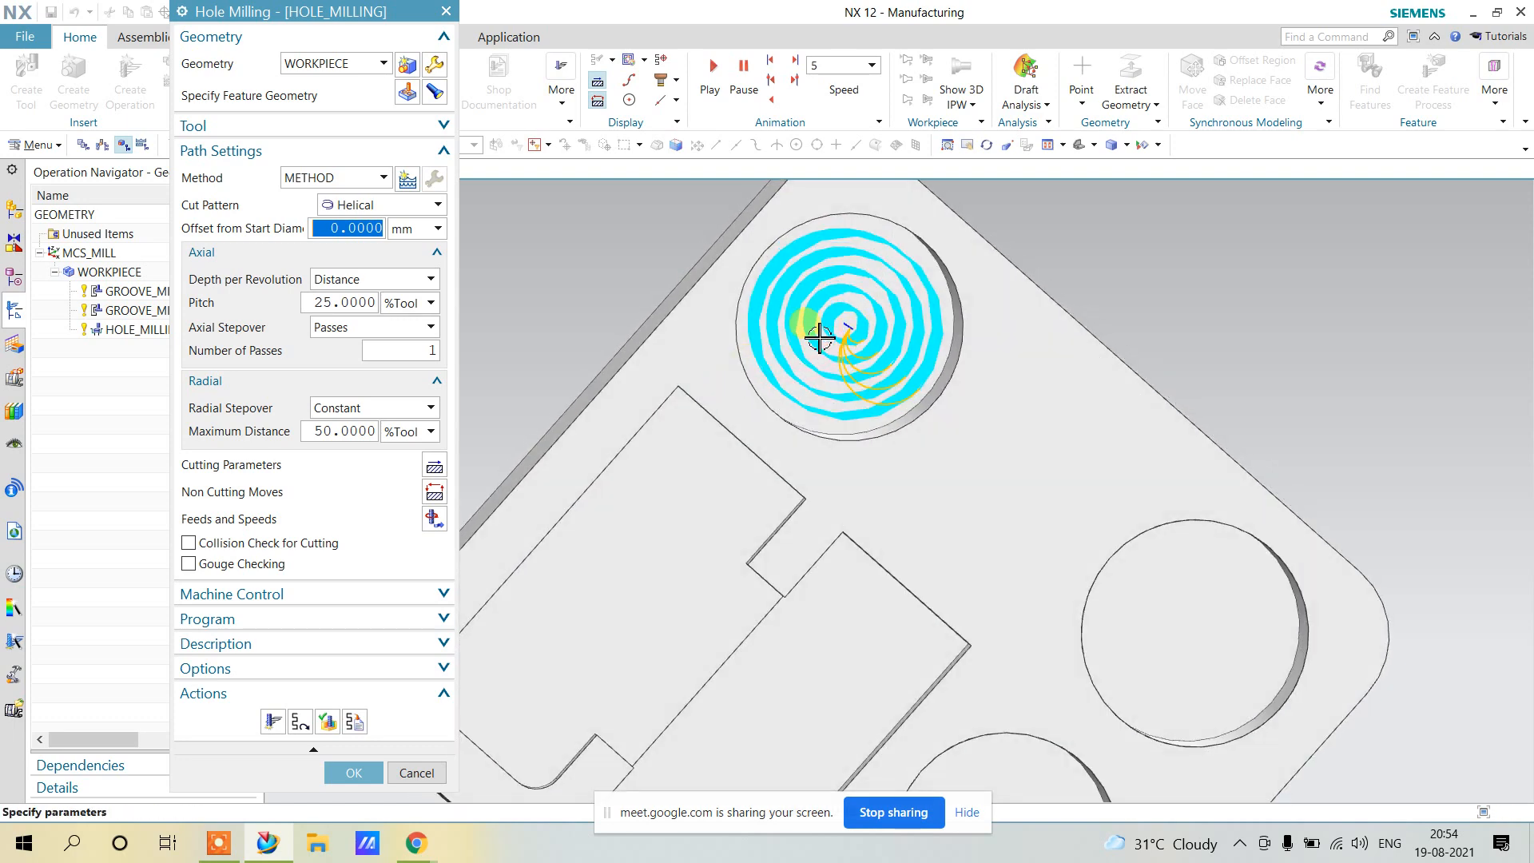
Set the radial maximum distance to 10 %Tool, generate the tool path and examine it from above and at an angle.
left_click(329, 431)
type("10")
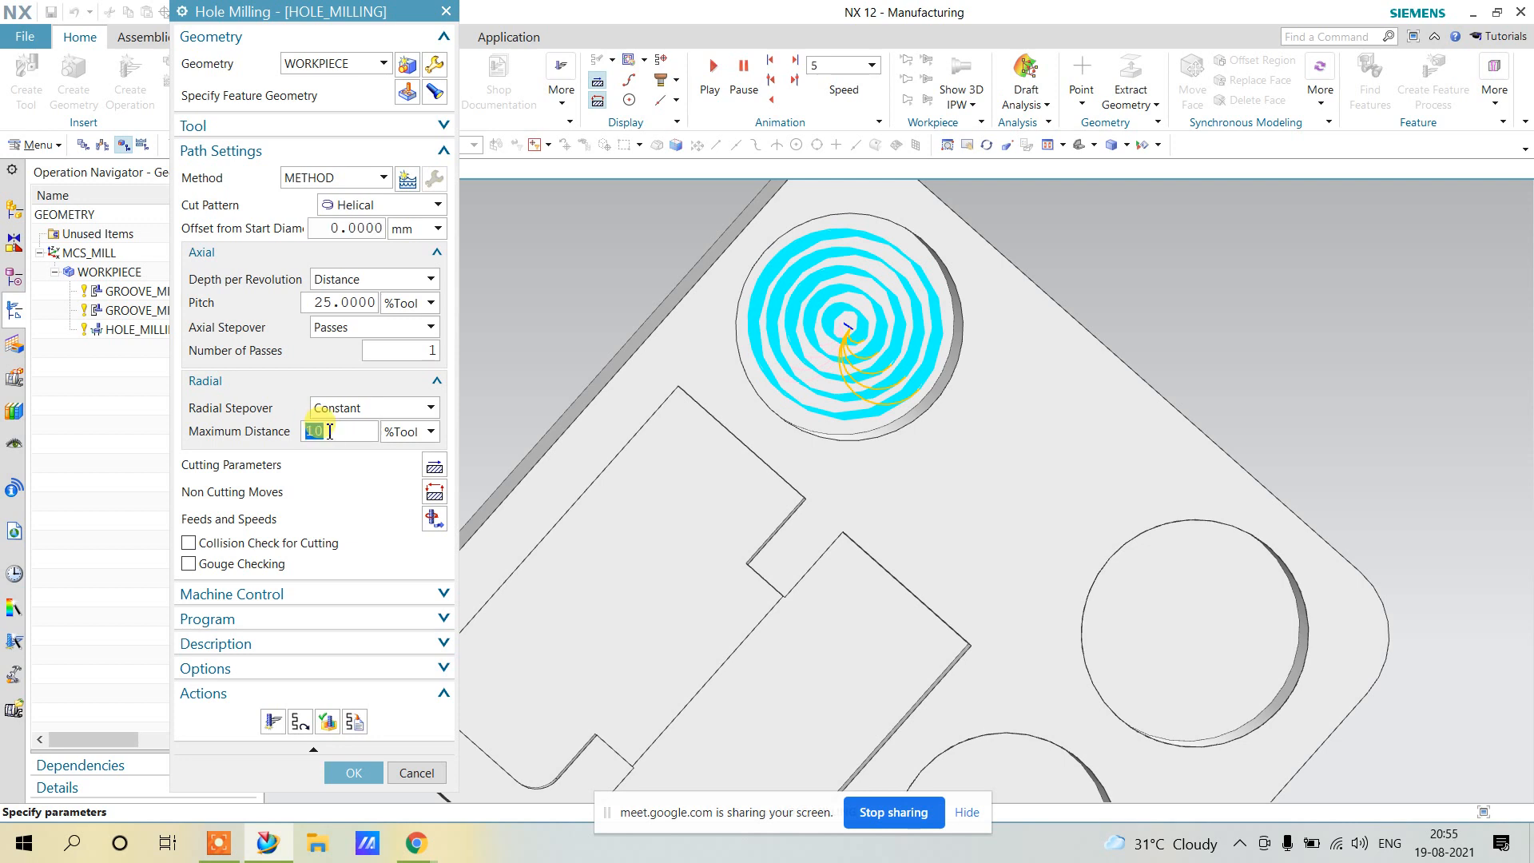
left_click(275, 719)
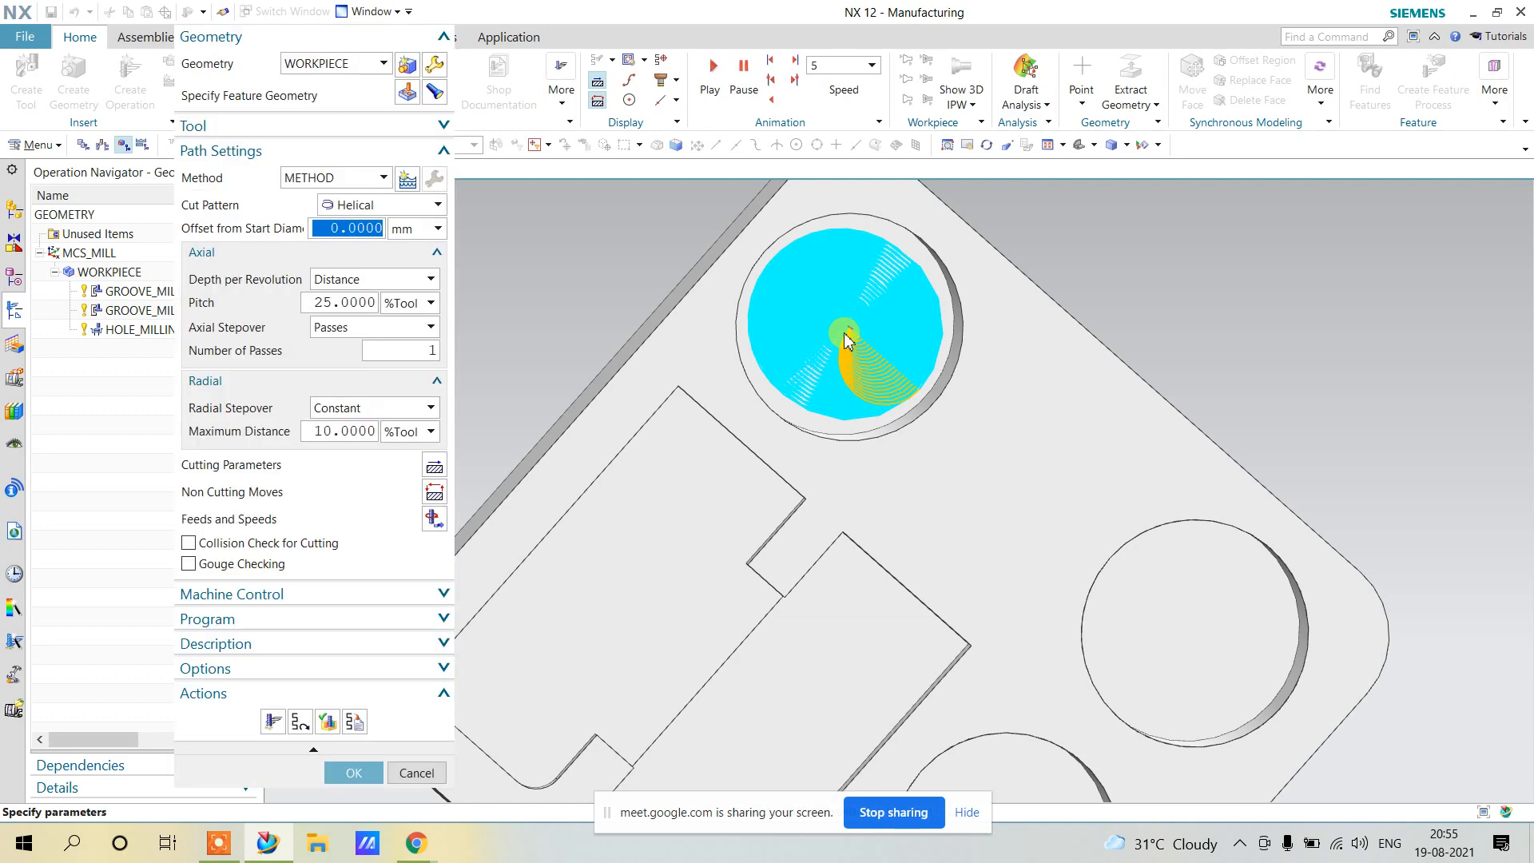
mouse_move(826, 374)
middle_mouse_down()
mouse_move(822, 352)
mouse_move(821, 373)
middle_mouse_up()
scroll(861, 323, "up", 2)
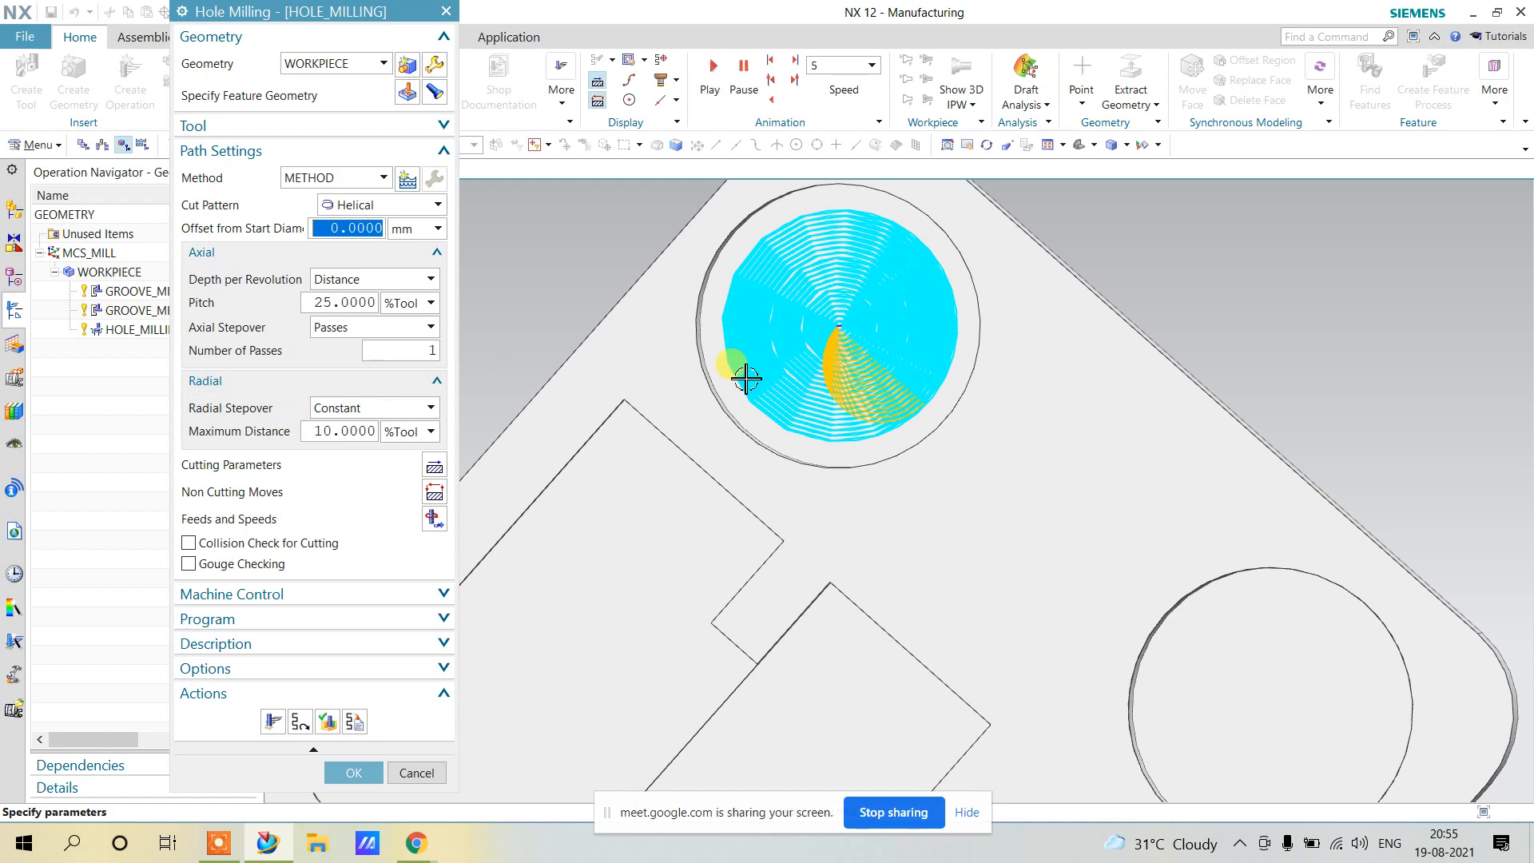
middle_click_drag(736, 478, 659, 414)
Review the operation's cutting parameters, and replay the tool path in the hole from above.
left_click(435, 464)
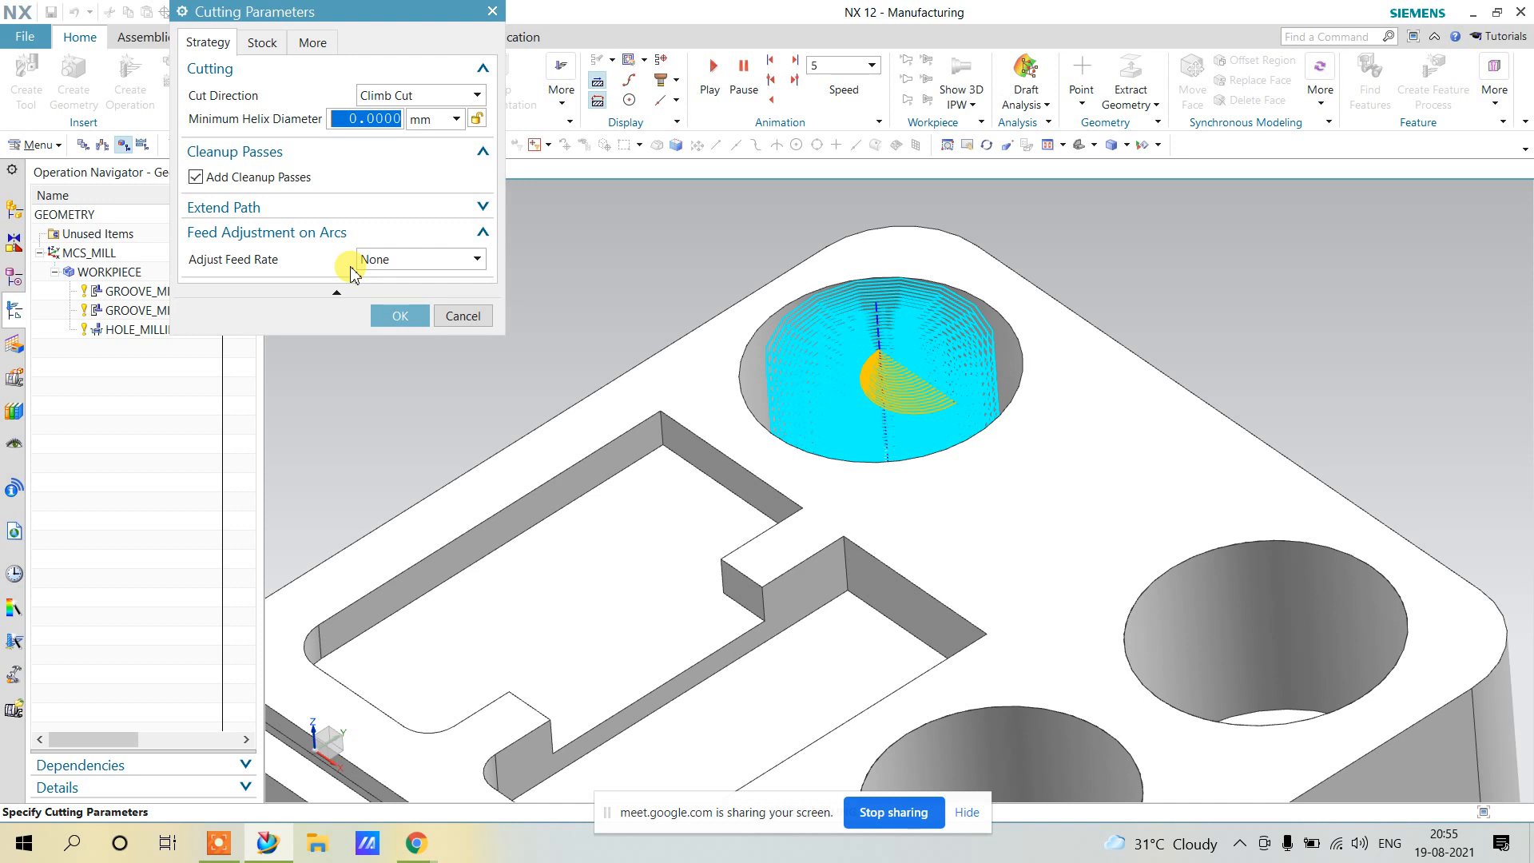
left_click(400, 316)
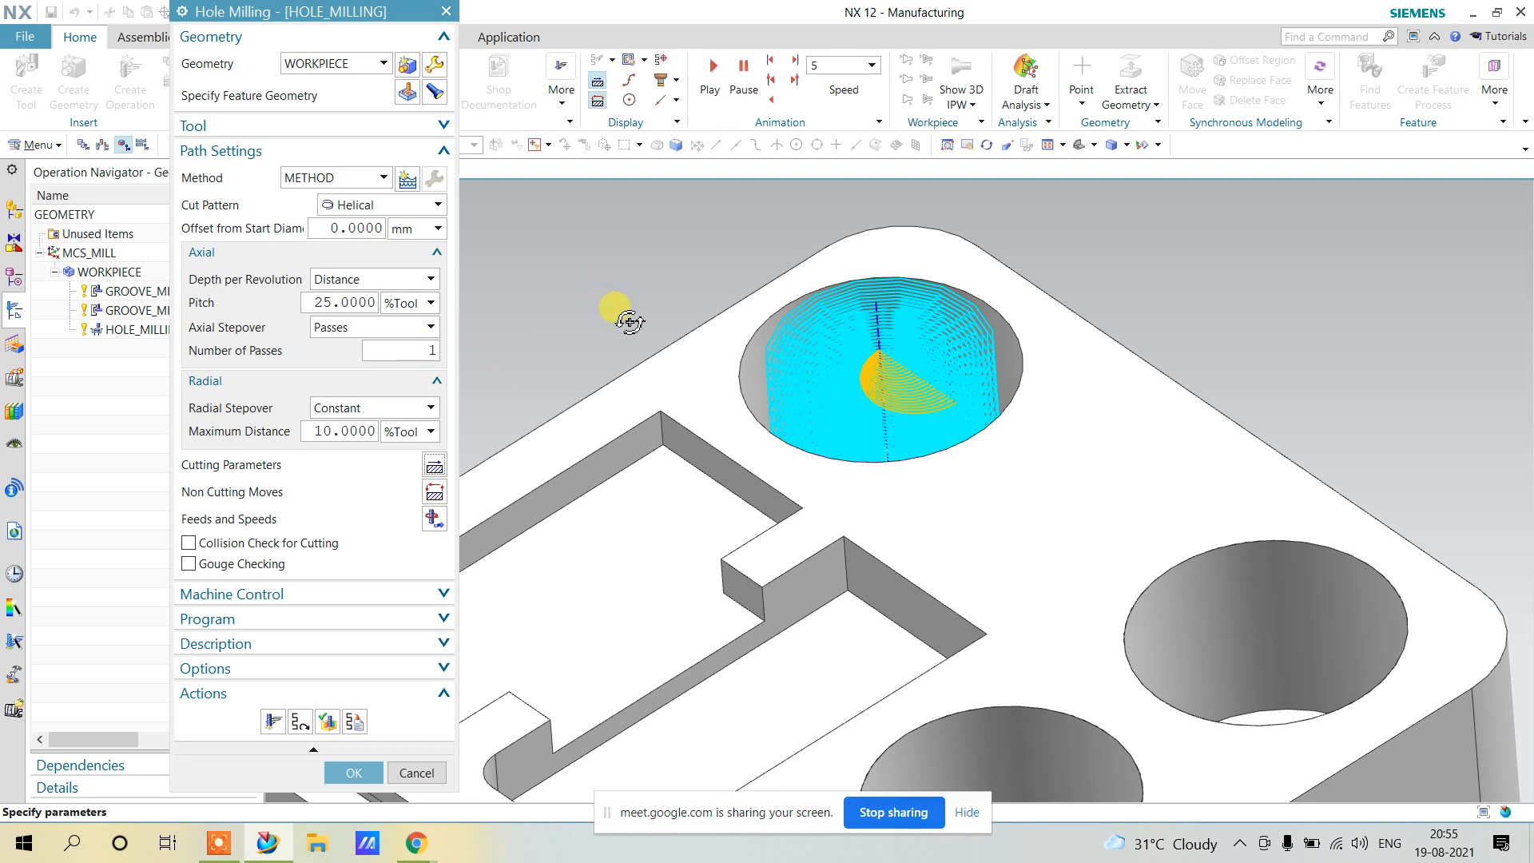
middle_click_drag(616, 312, 636, 369)
key("F8")
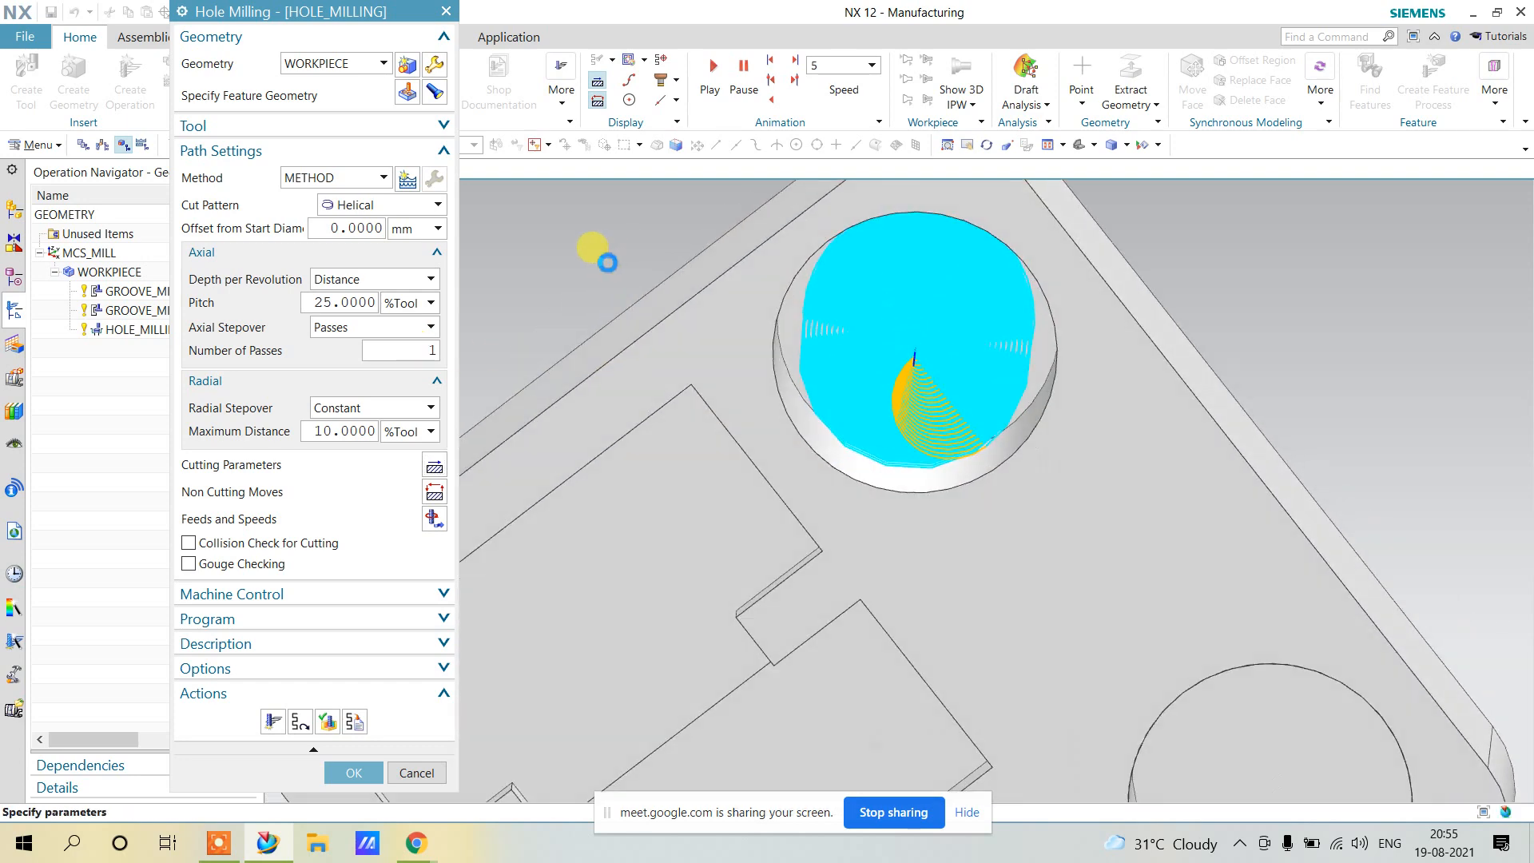
left_click(299, 722)
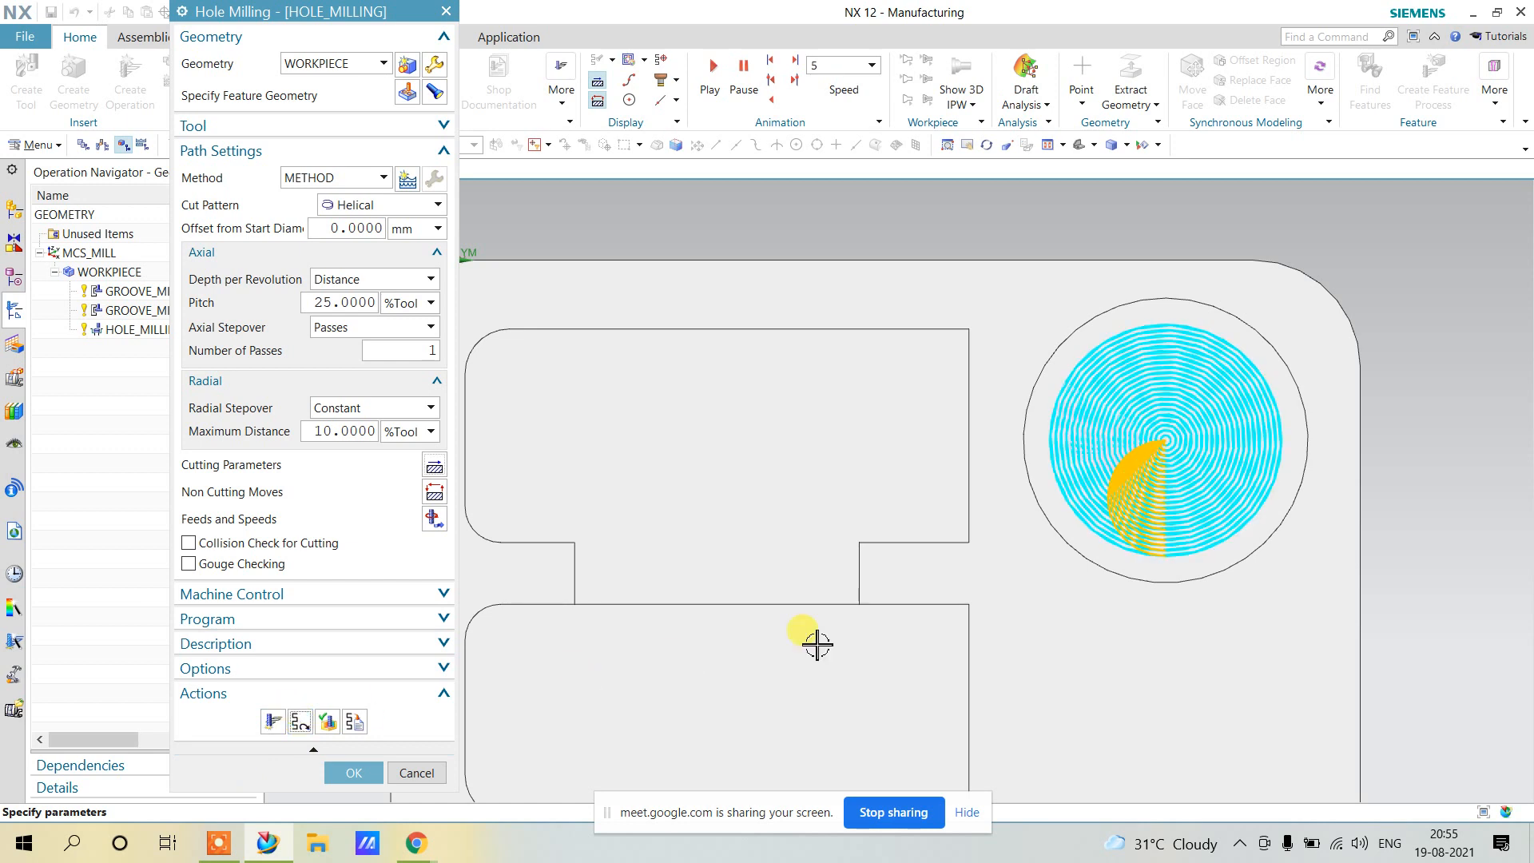
scroll(1178, 443, "up", 2)
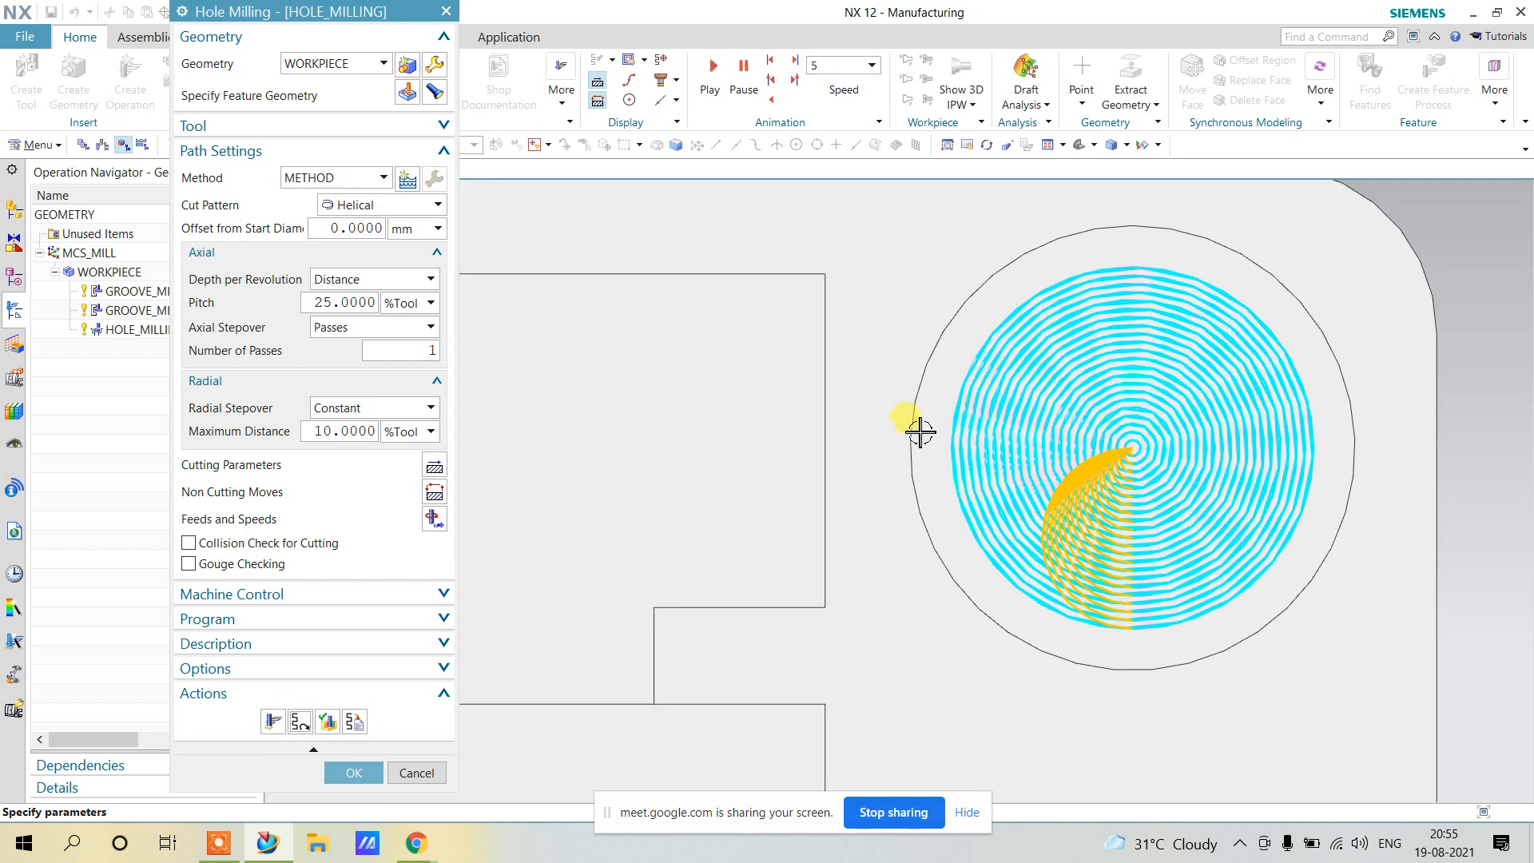
Set the axial pitch per revolution of the helical path to 50 %Tool.
left_click(346, 303)
type("50")
key("Return")
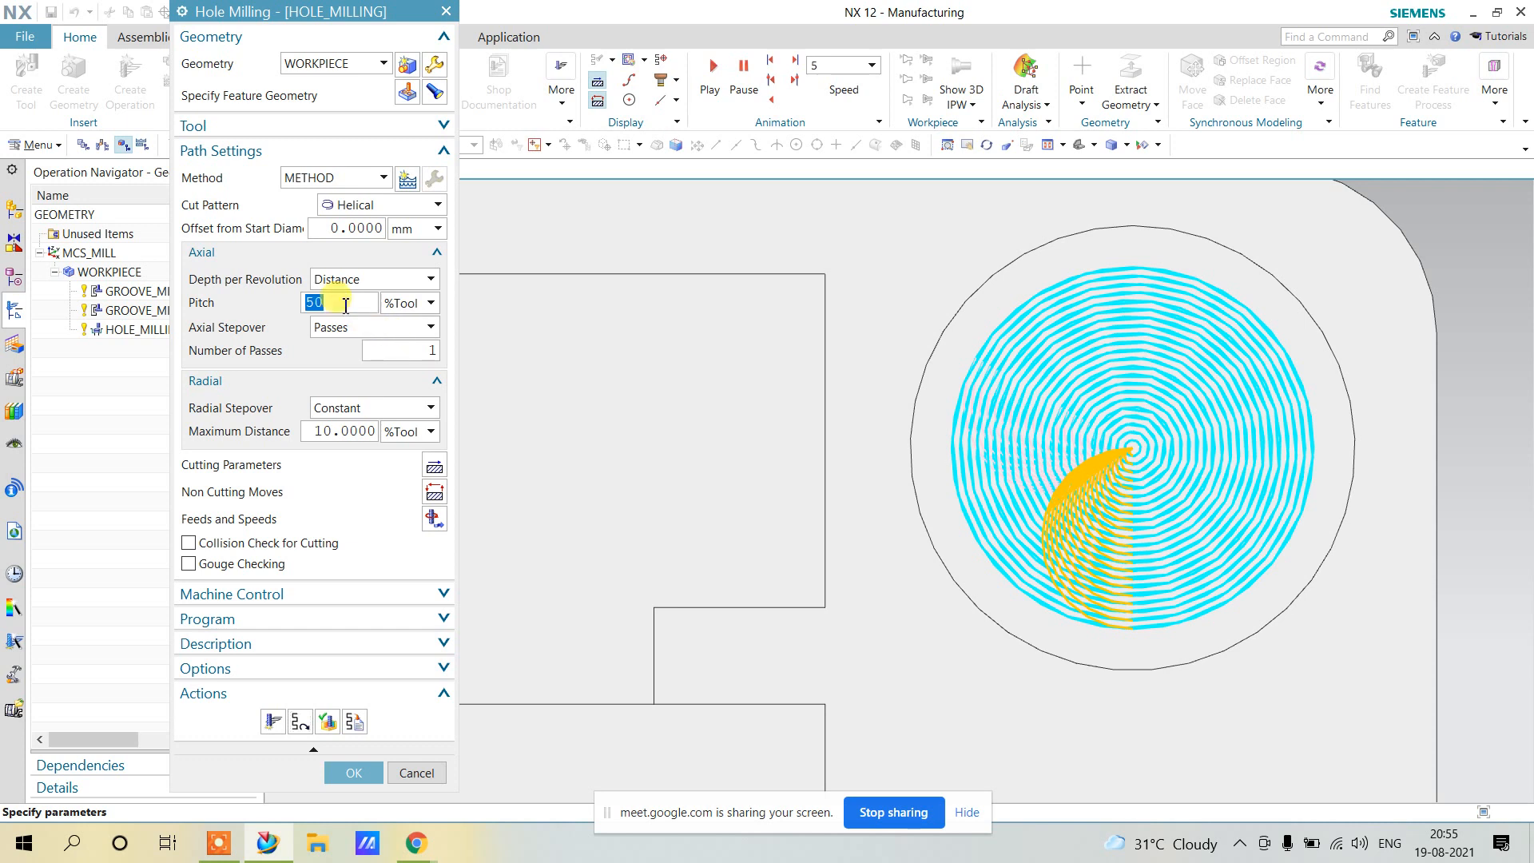
middle_click_drag(777, 472, 711, 397)
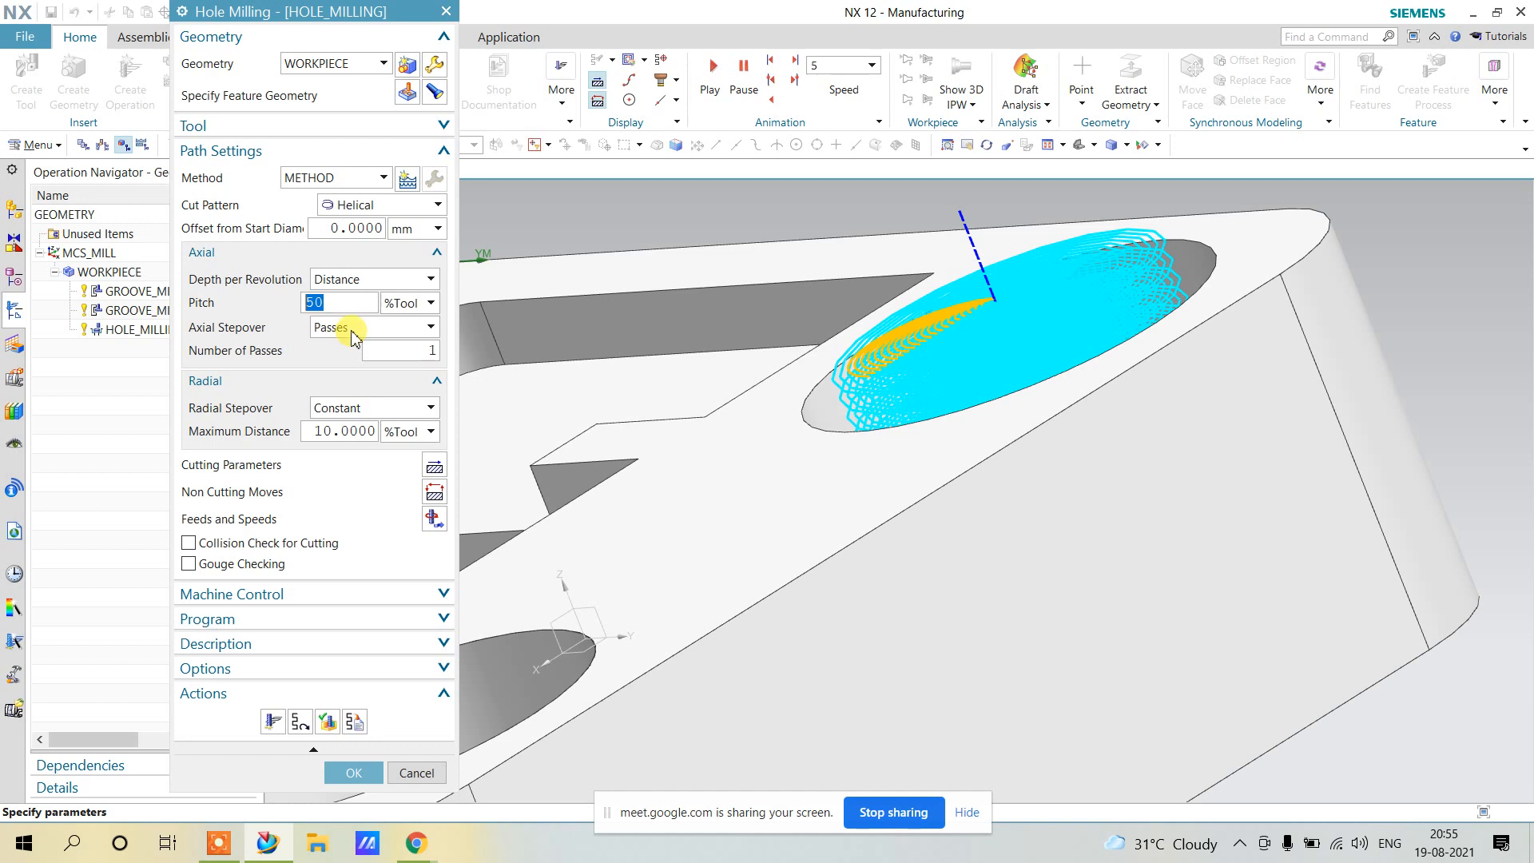
Set the number of axial passes to 2, then regenerate the tool path and examine it from the side.
double_click(399, 351)
type("2")
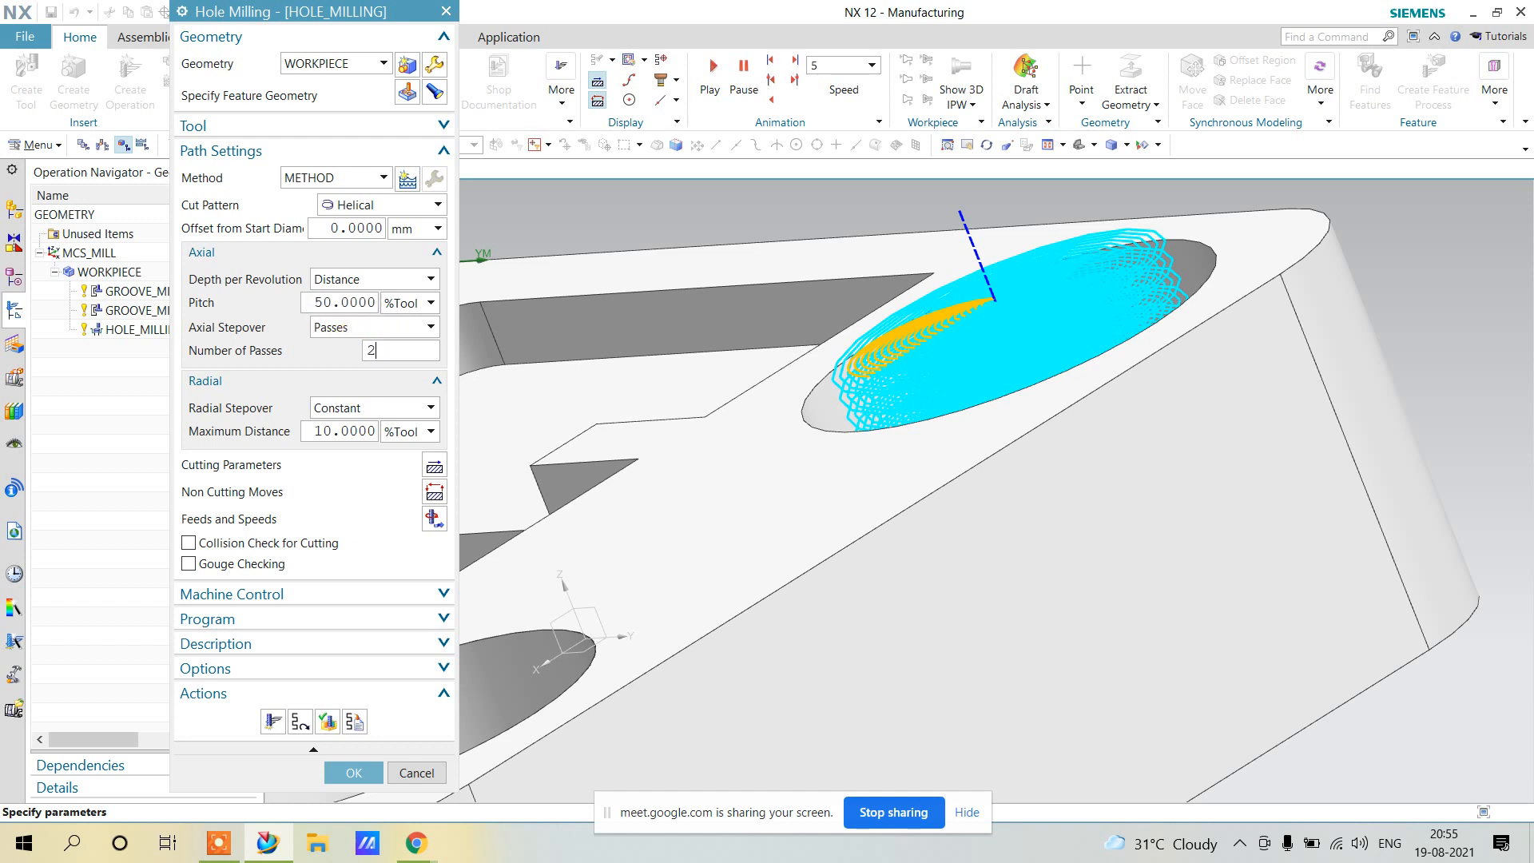
left_click(272, 722)
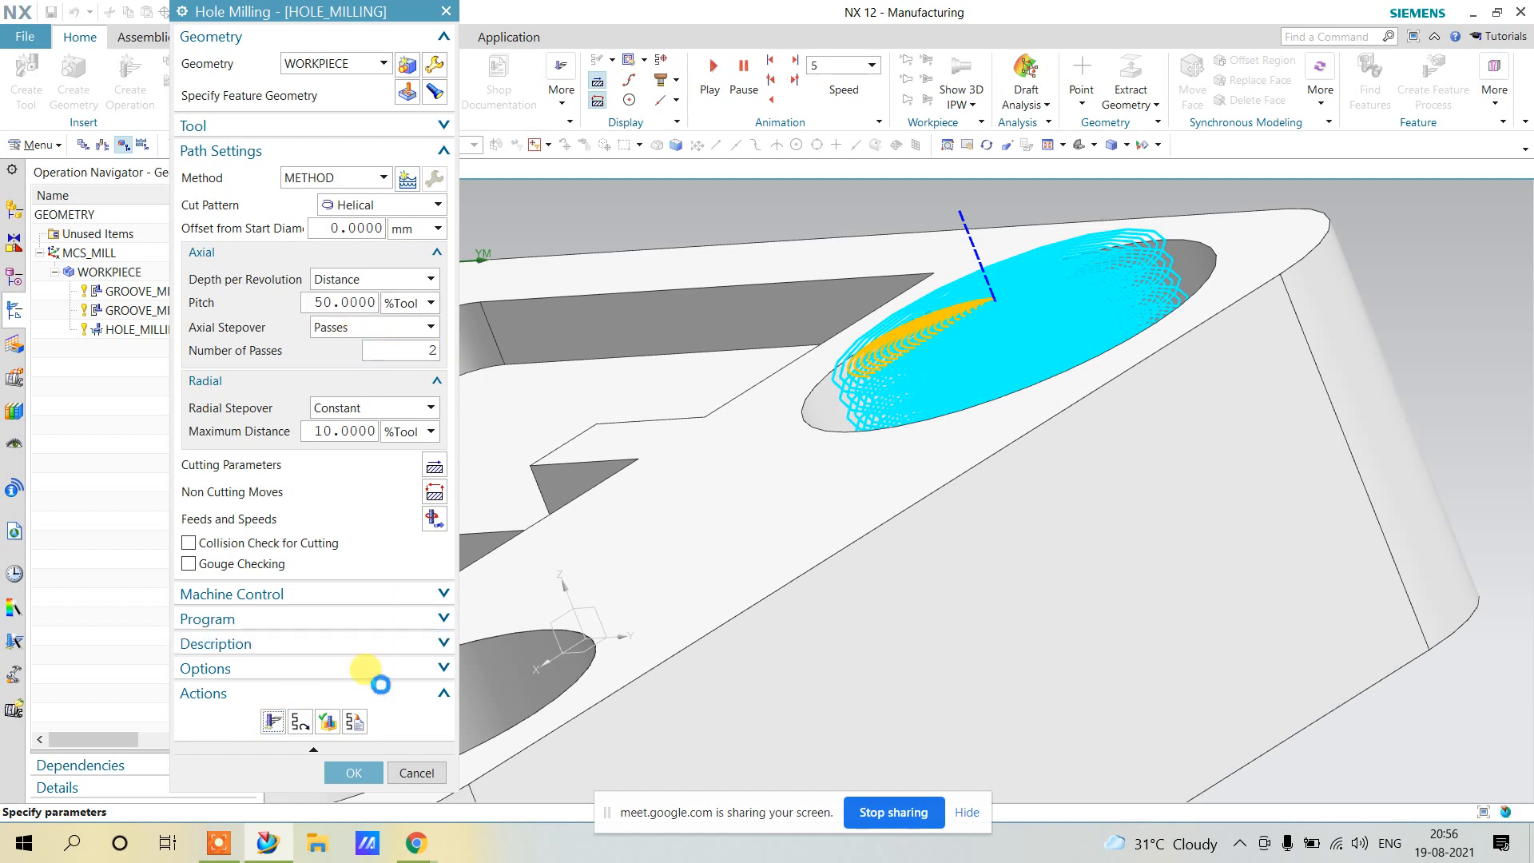
mouse_move(811, 484)
middle_mouse_down()
mouse_move(807, 467)
mouse_move(795, 476)
mouse_move(821, 559)
mouse_move(815, 466)
middle_mouse_up()
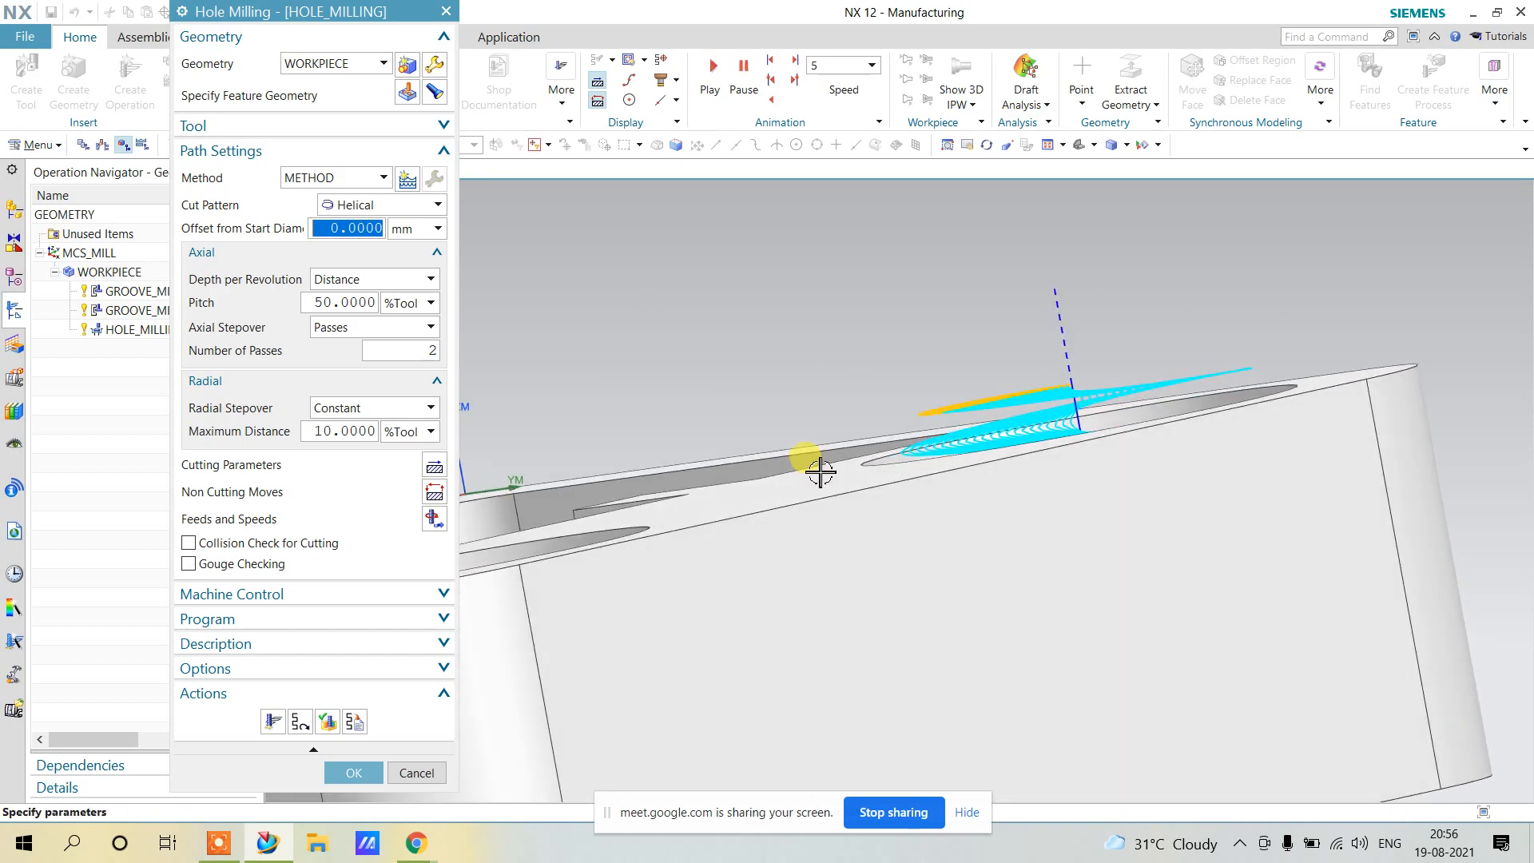
Set the number of axial passes back to 1, then regenerate the tool path and inspect it in the hole.
double_click(430, 349)
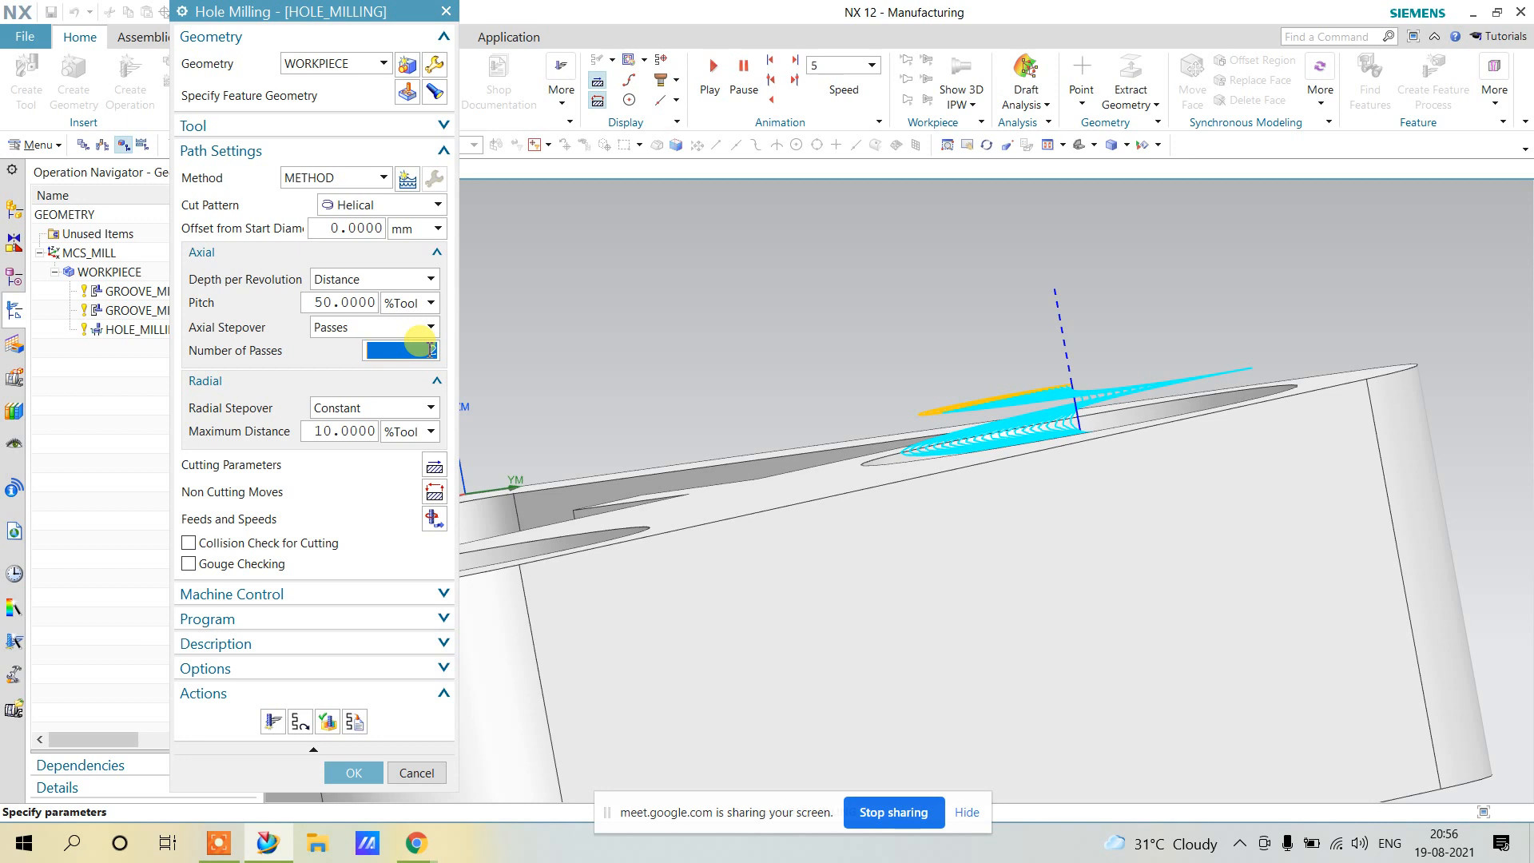
type("1")
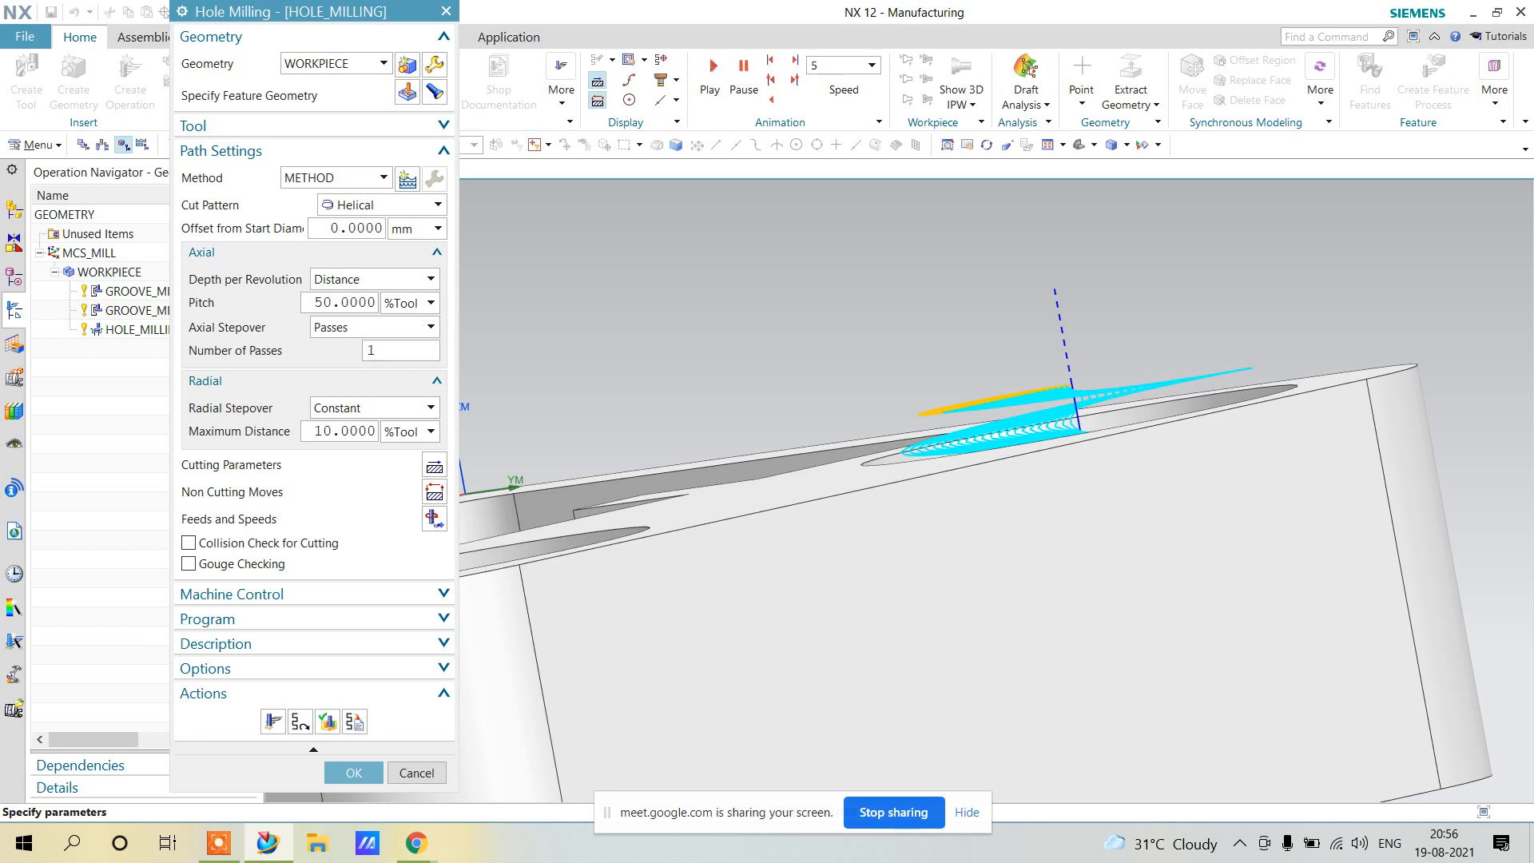
middle_click_drag(993, 421, 978, 428)
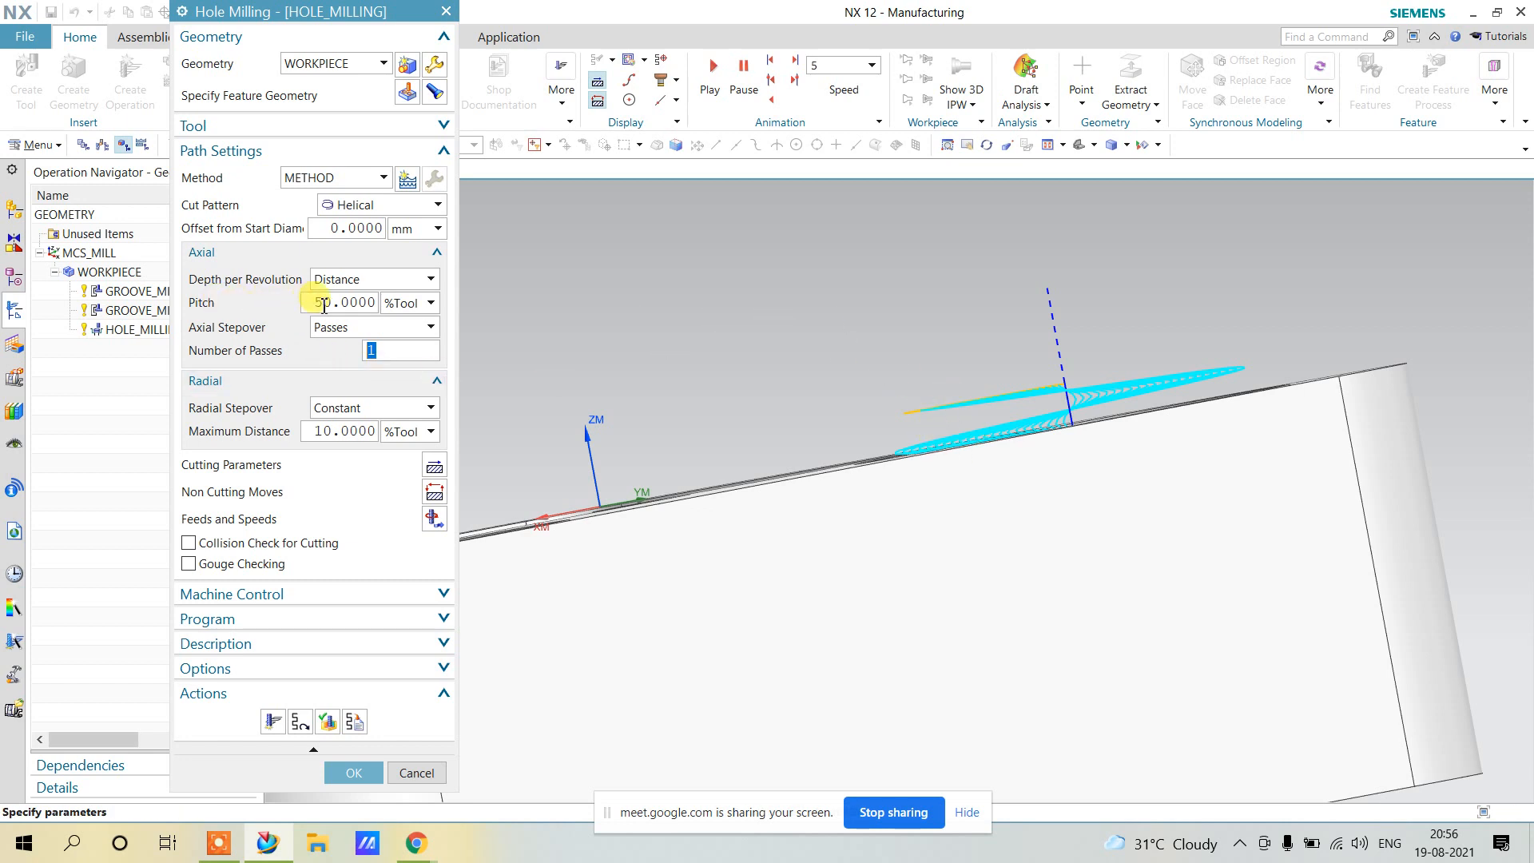
left_click(272, 721)
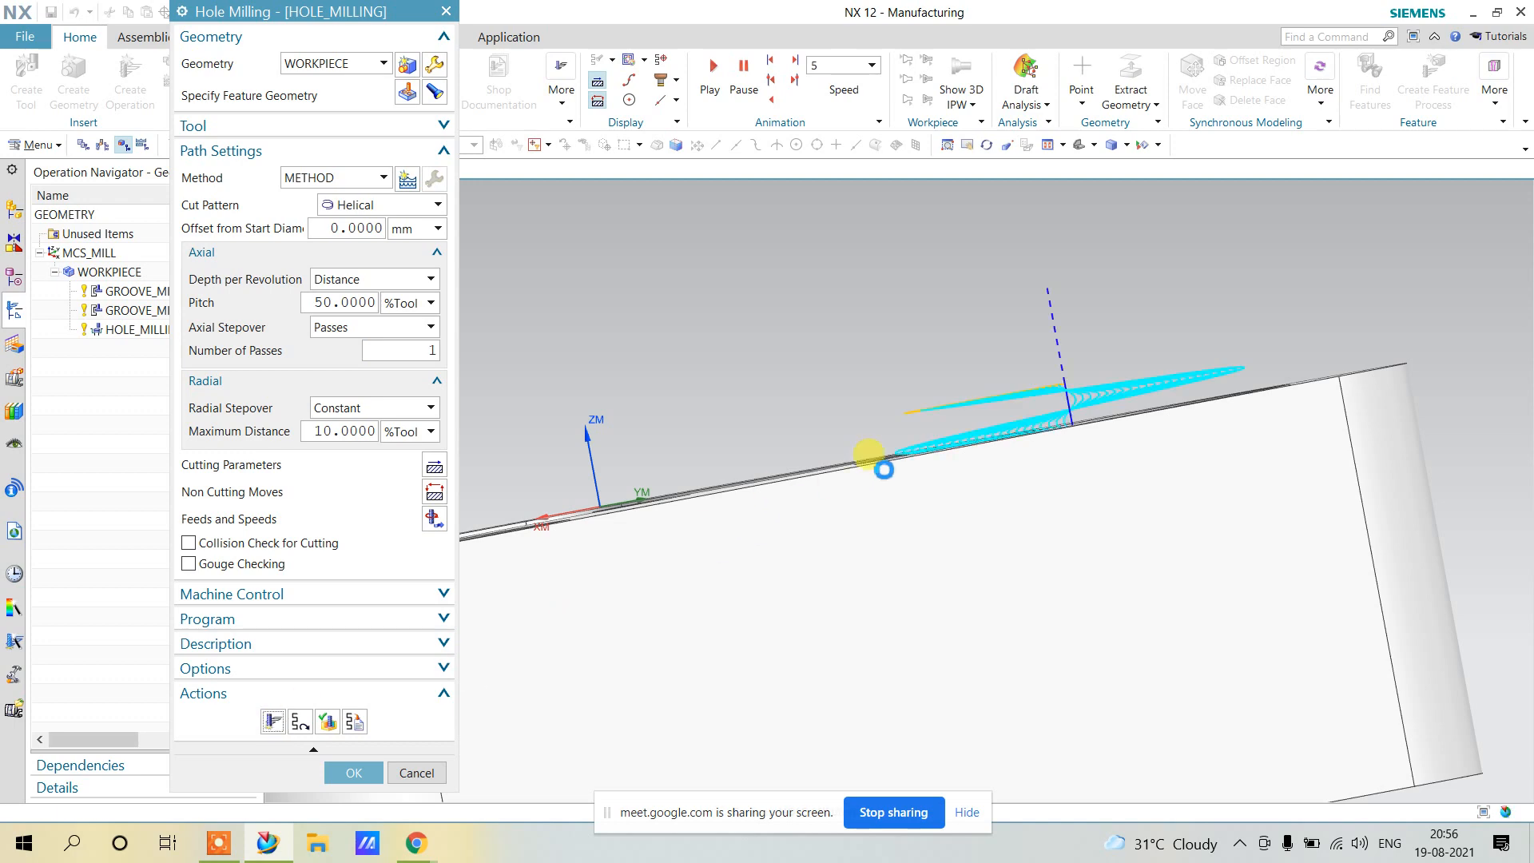
middle_click_drag(919, 429, 919, 396)
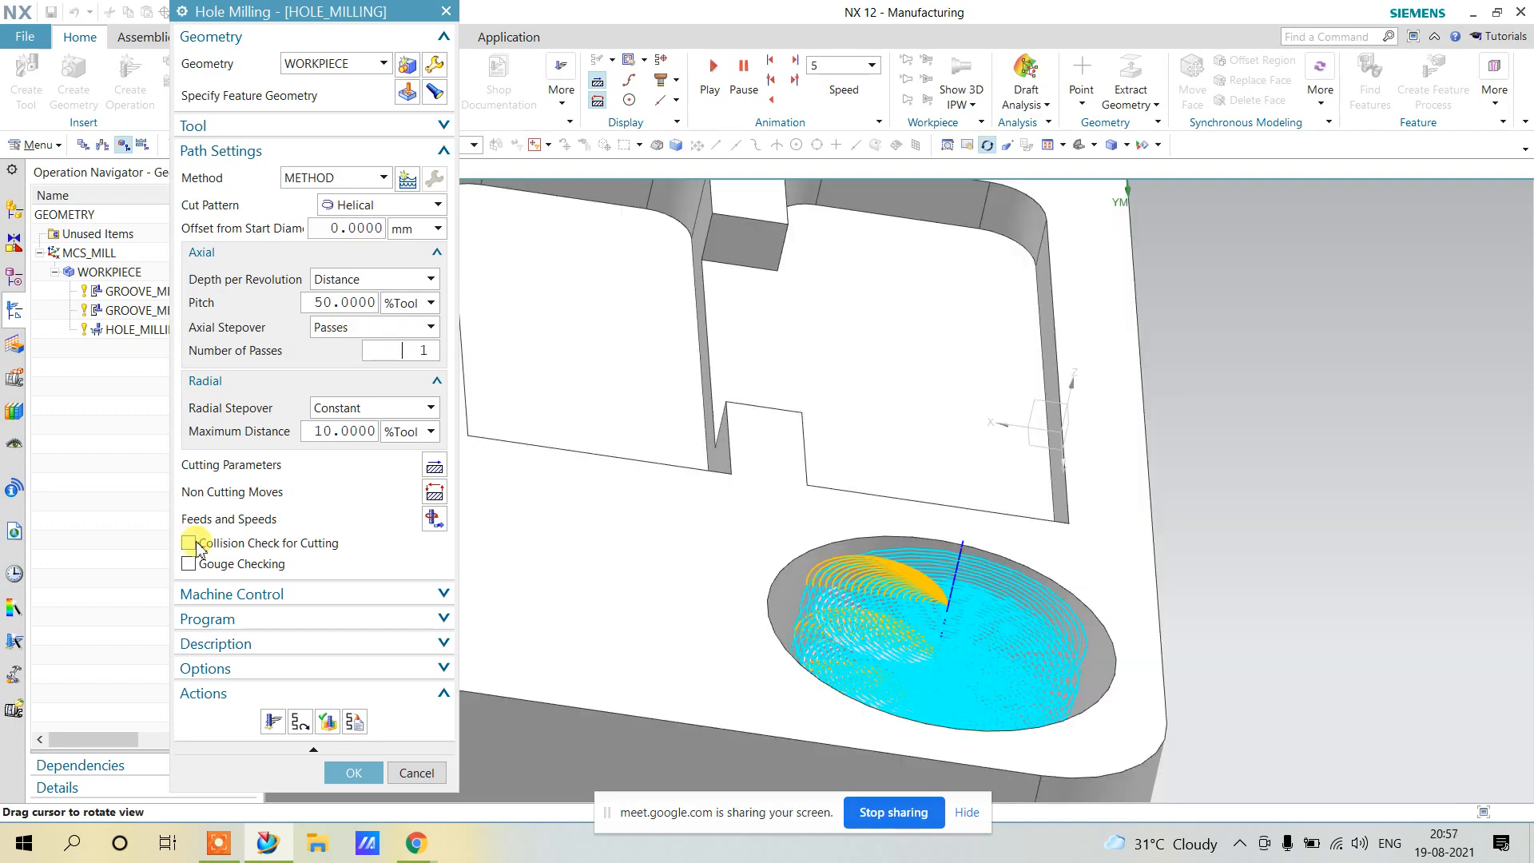
Enable collision checking for cutting and gouge checking, then regenerate the tool path.
left_click(197, 543)
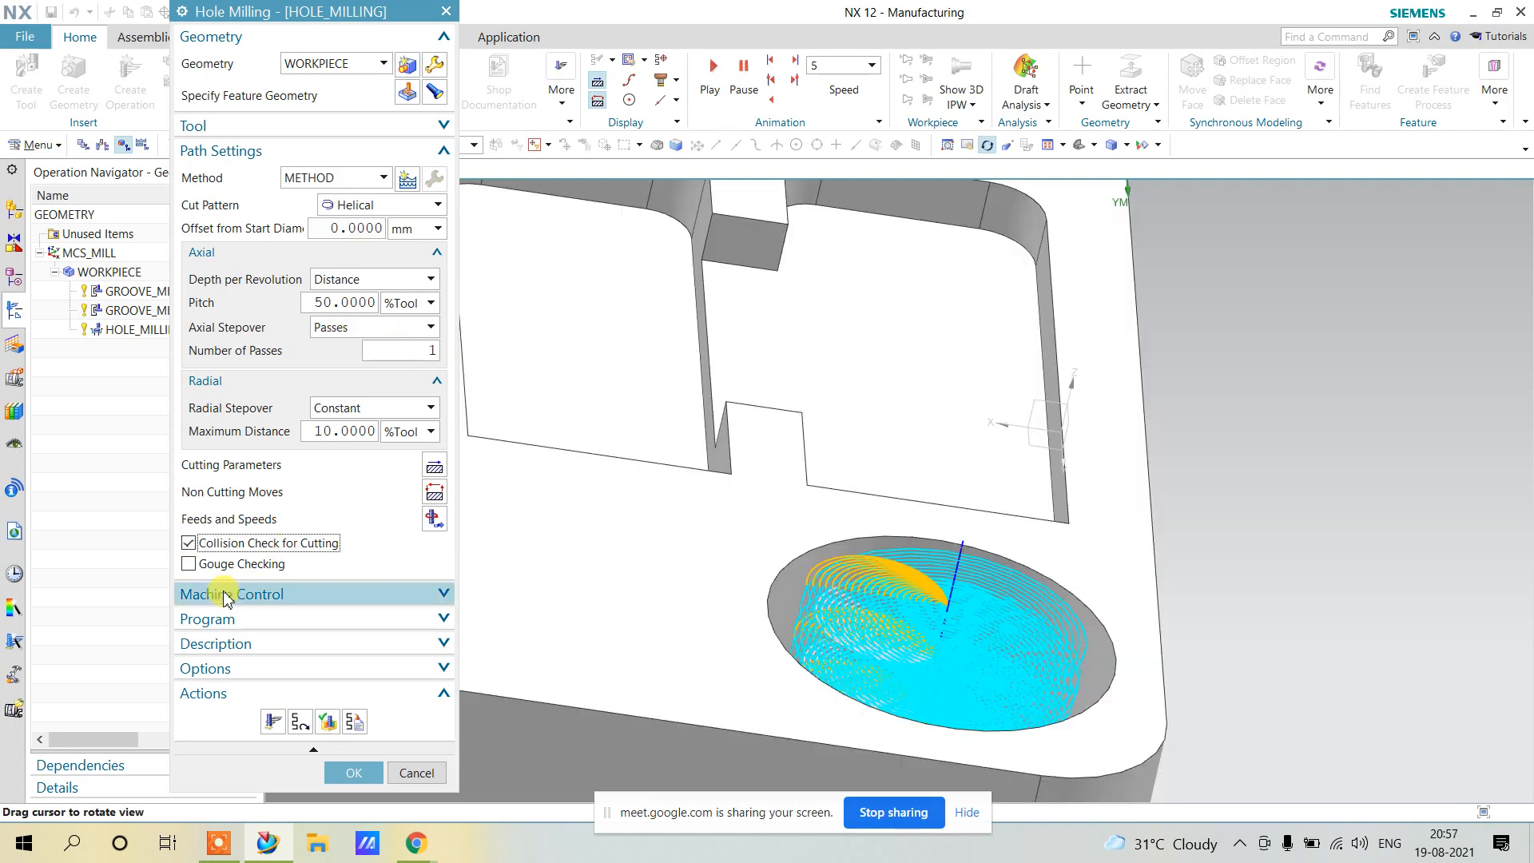
left_click(189, 564)
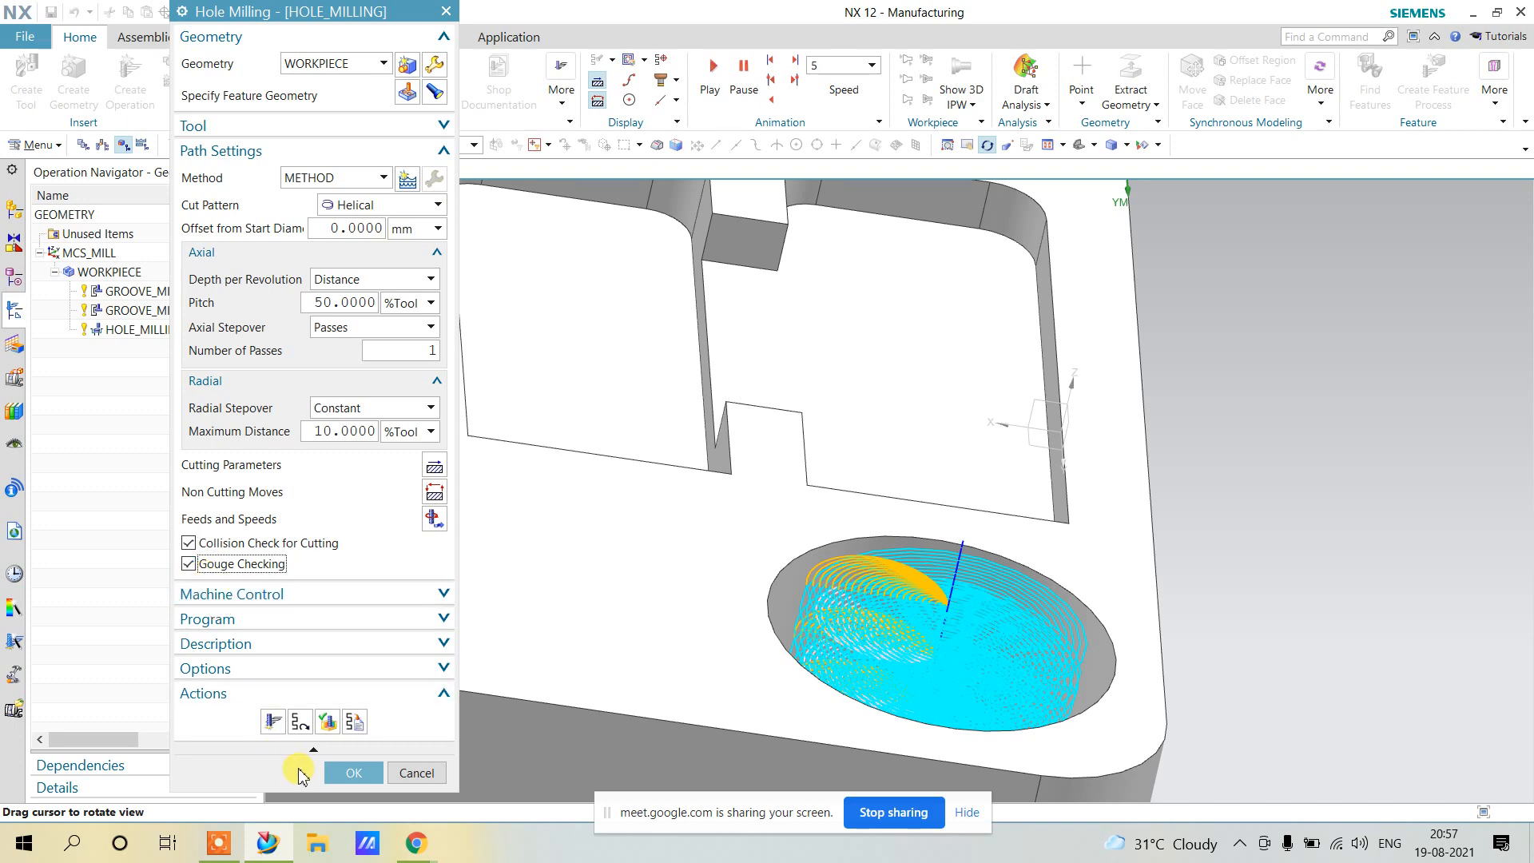
left_click(273, 722)
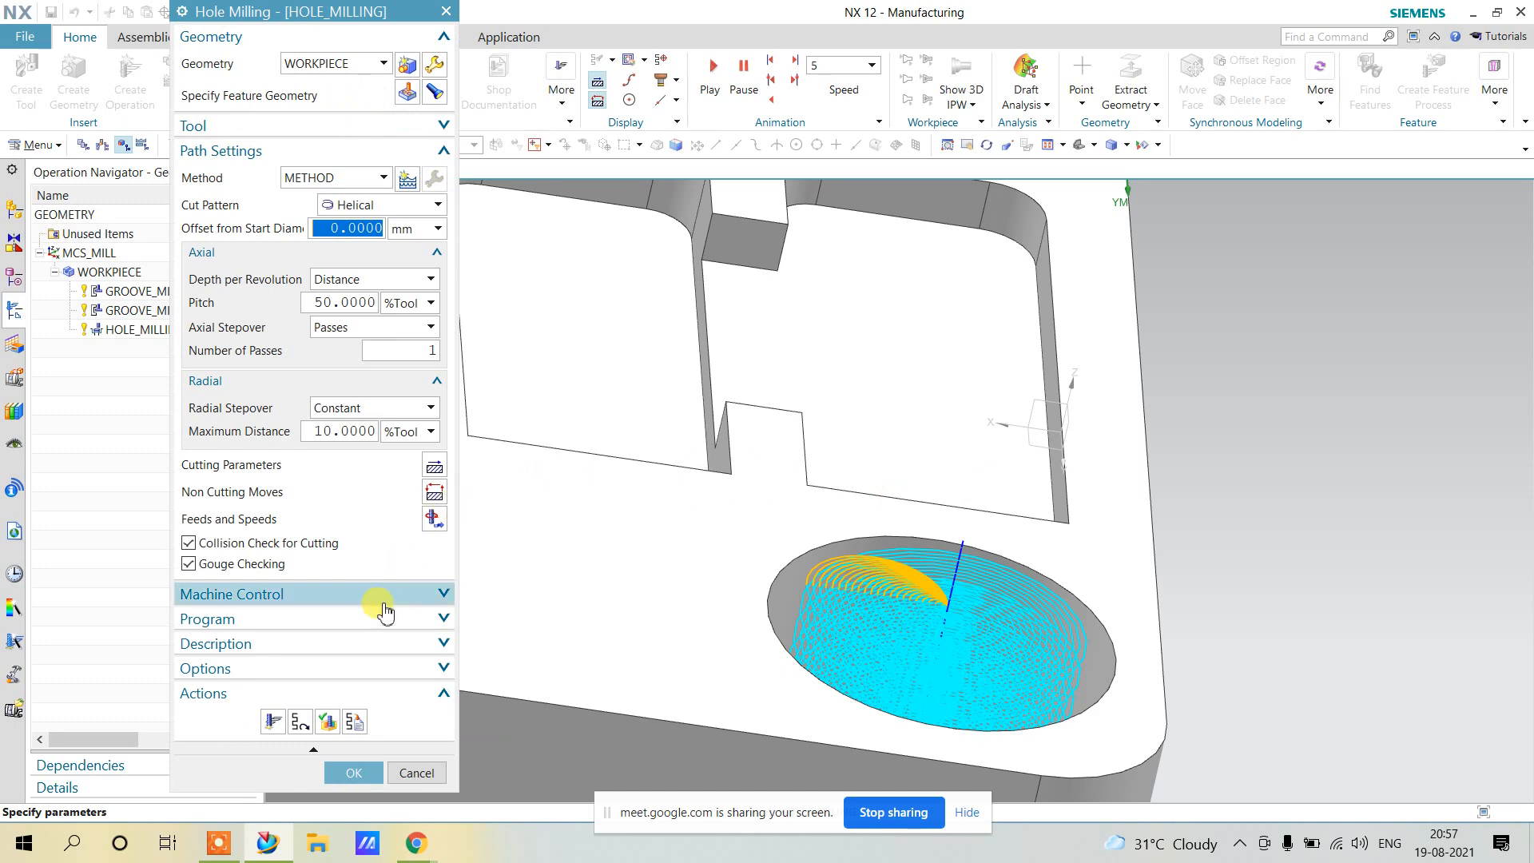
Verify the hole milling tool path with a 3D Dynamic material removal simulation, raising the animation speed to 5.
left_click(327, 721)
scroll(893, 537, "down", 4)
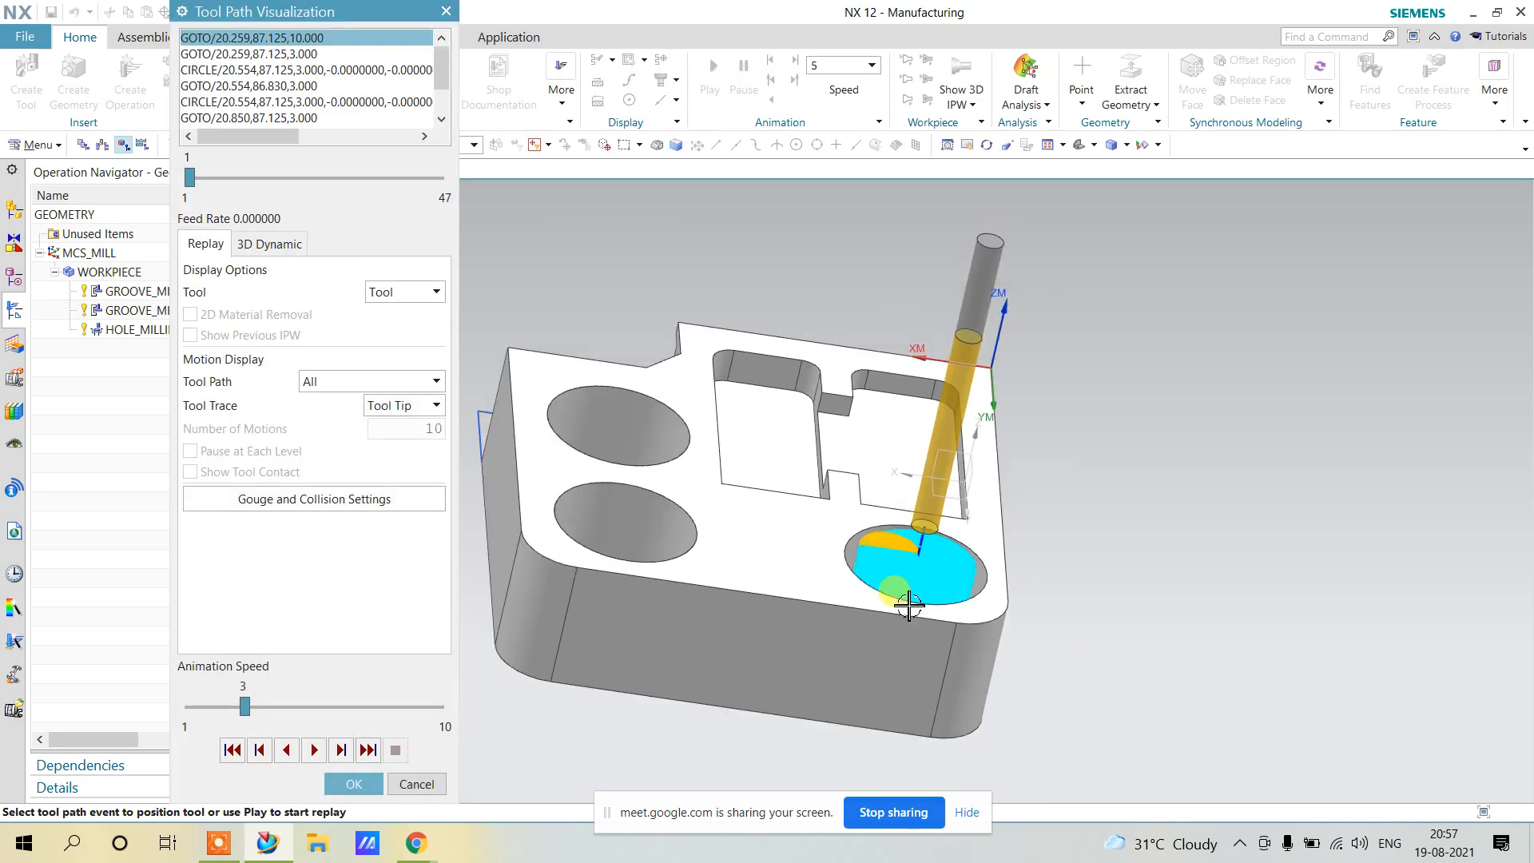
scroll(907, 599, "up", 4)
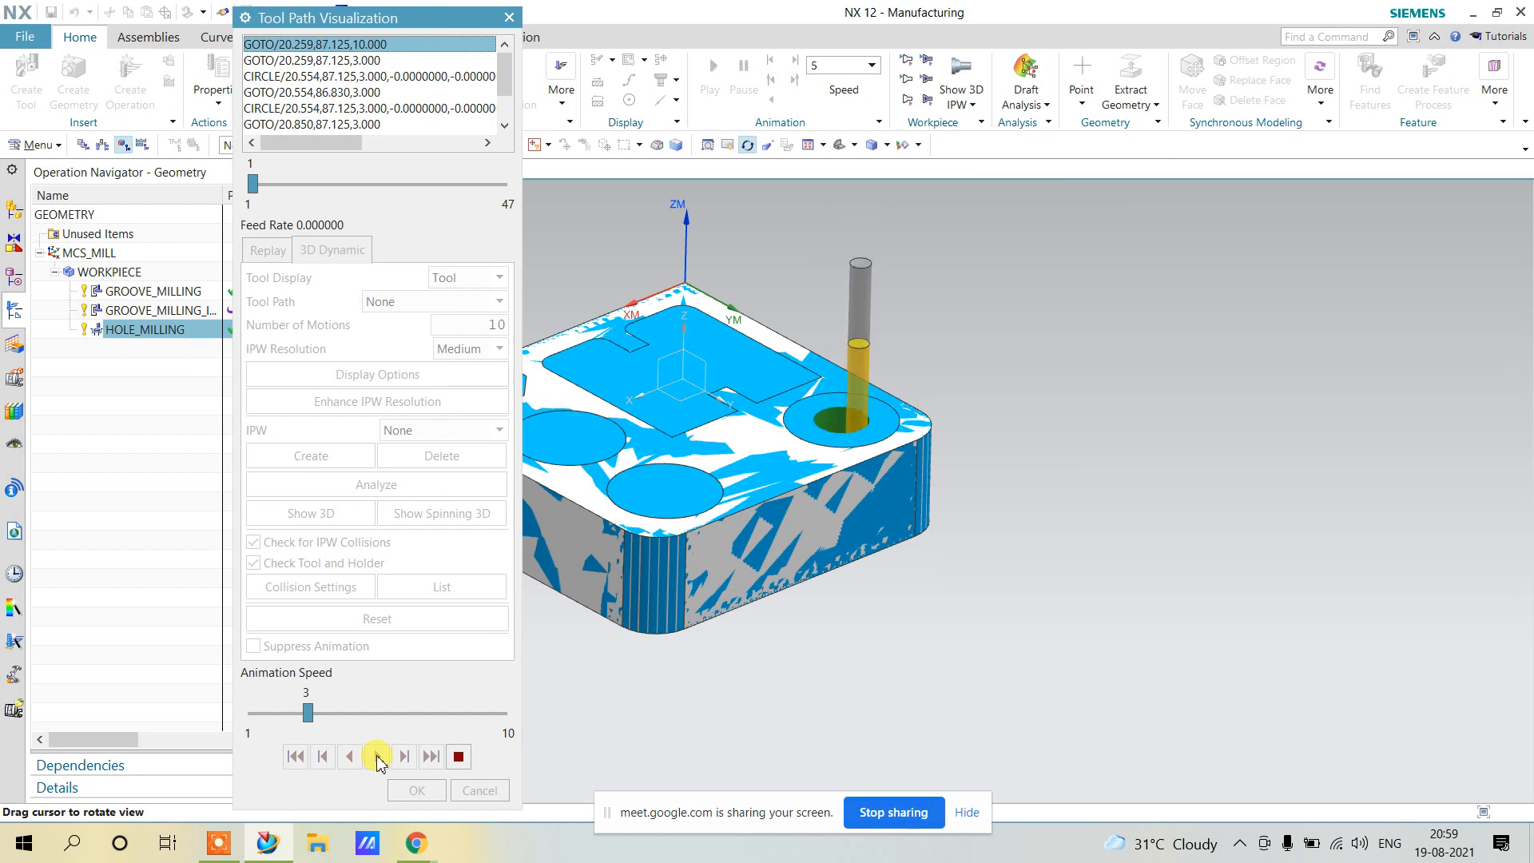
left_click(377, 756)
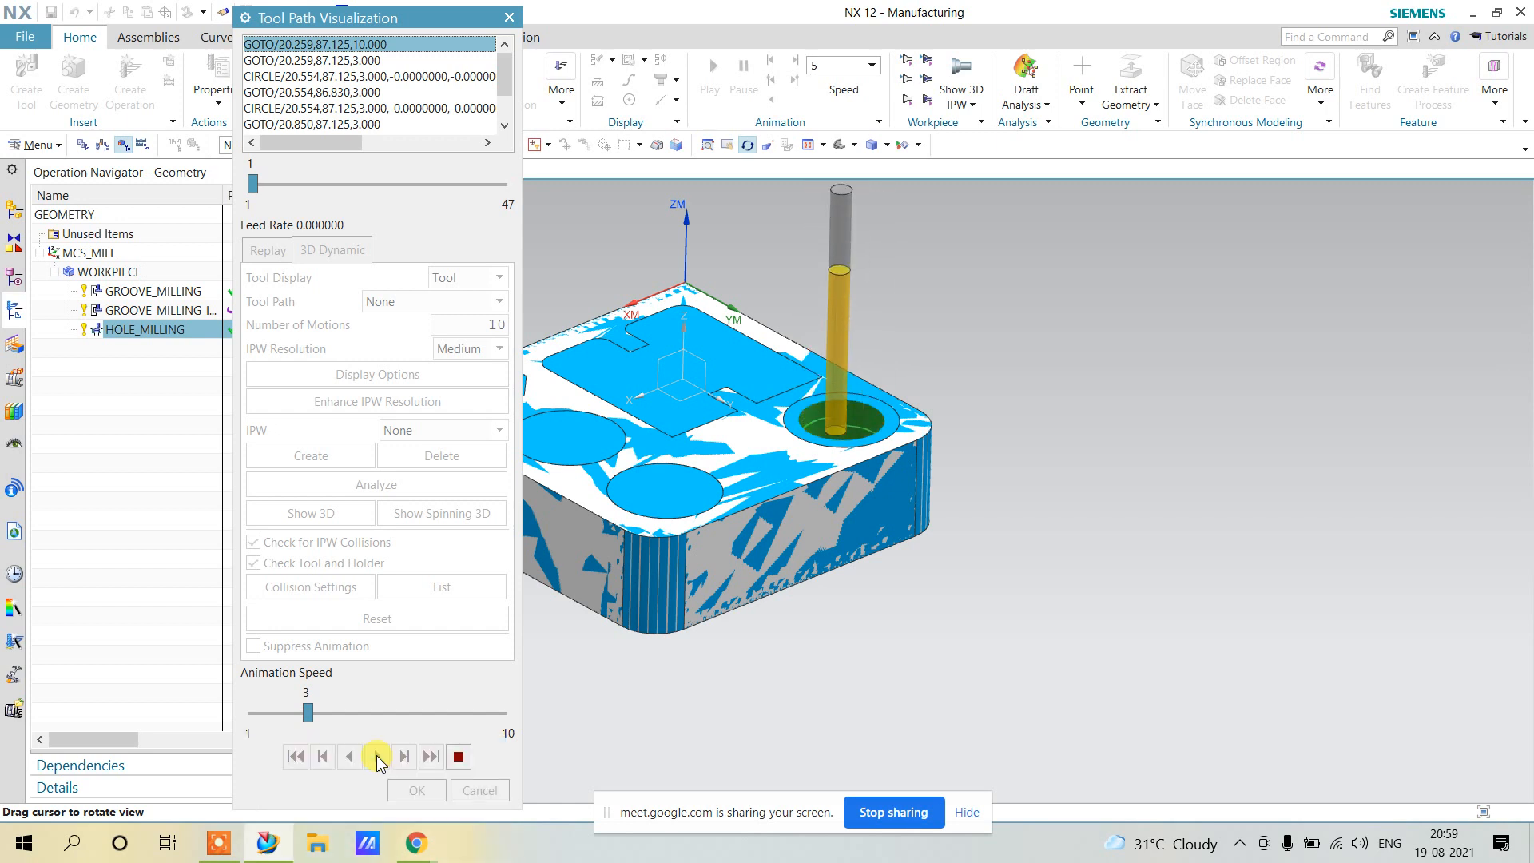
left_click(399, 715)
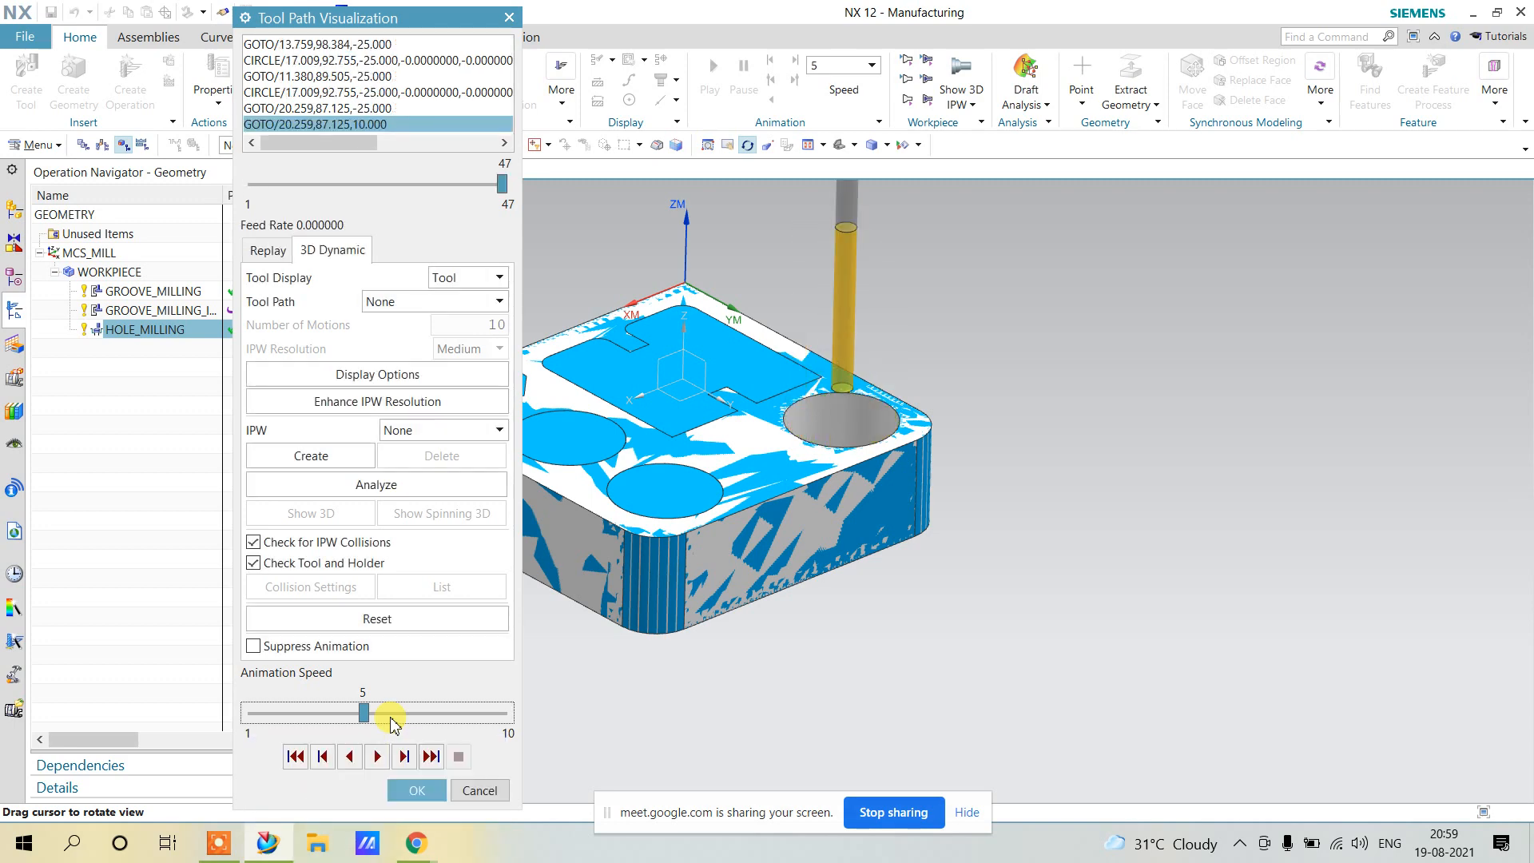
left_click(416, 790)
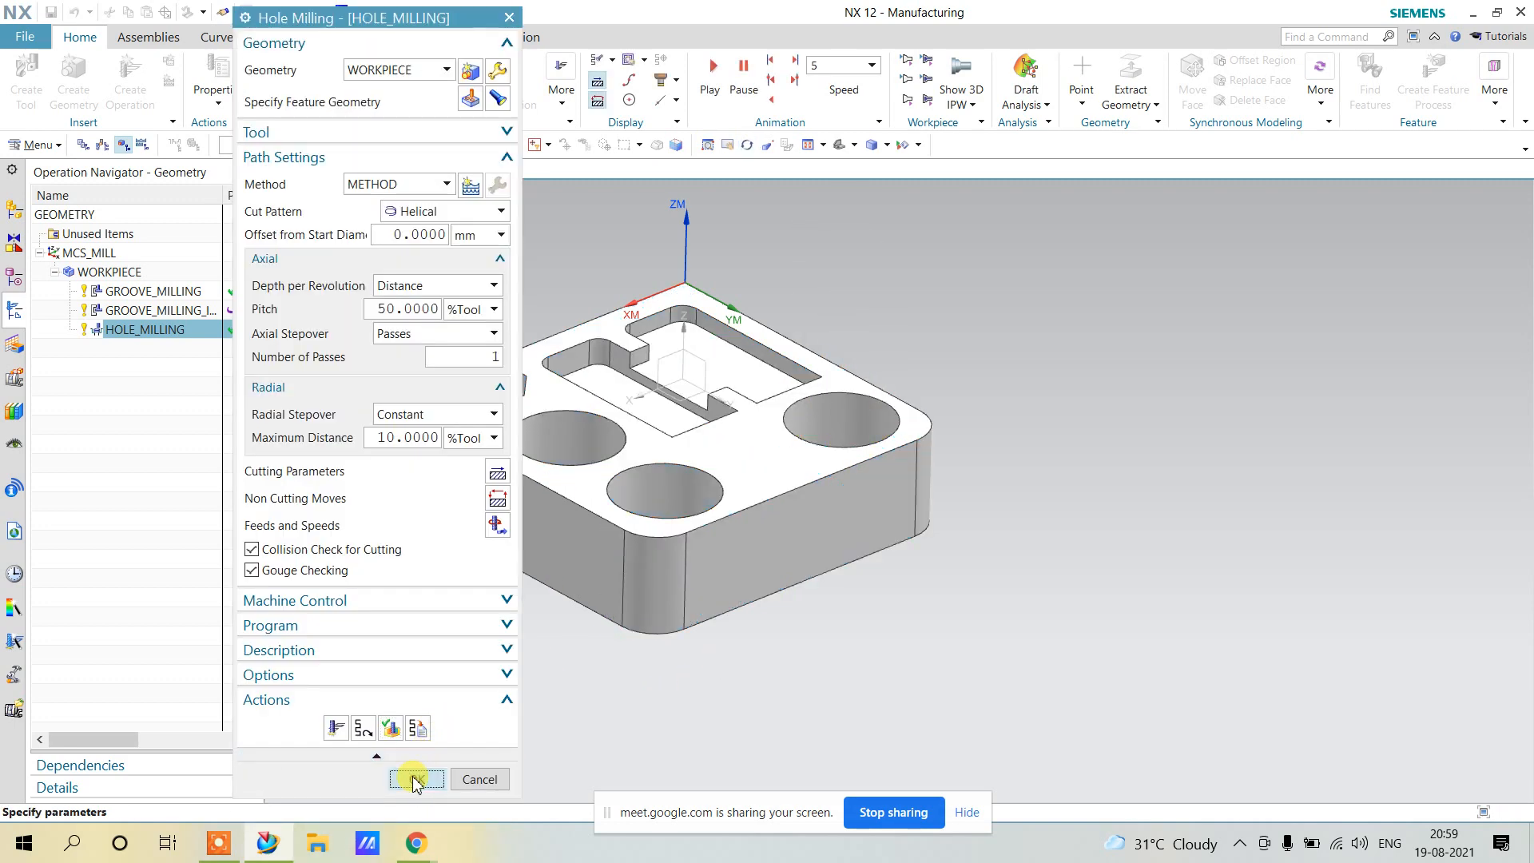
Accept the Hole Milling operation and clear its selection to show the part without the tool path.
left_click(411, 778)
middle_click_drag(462, 634, 589, 661)
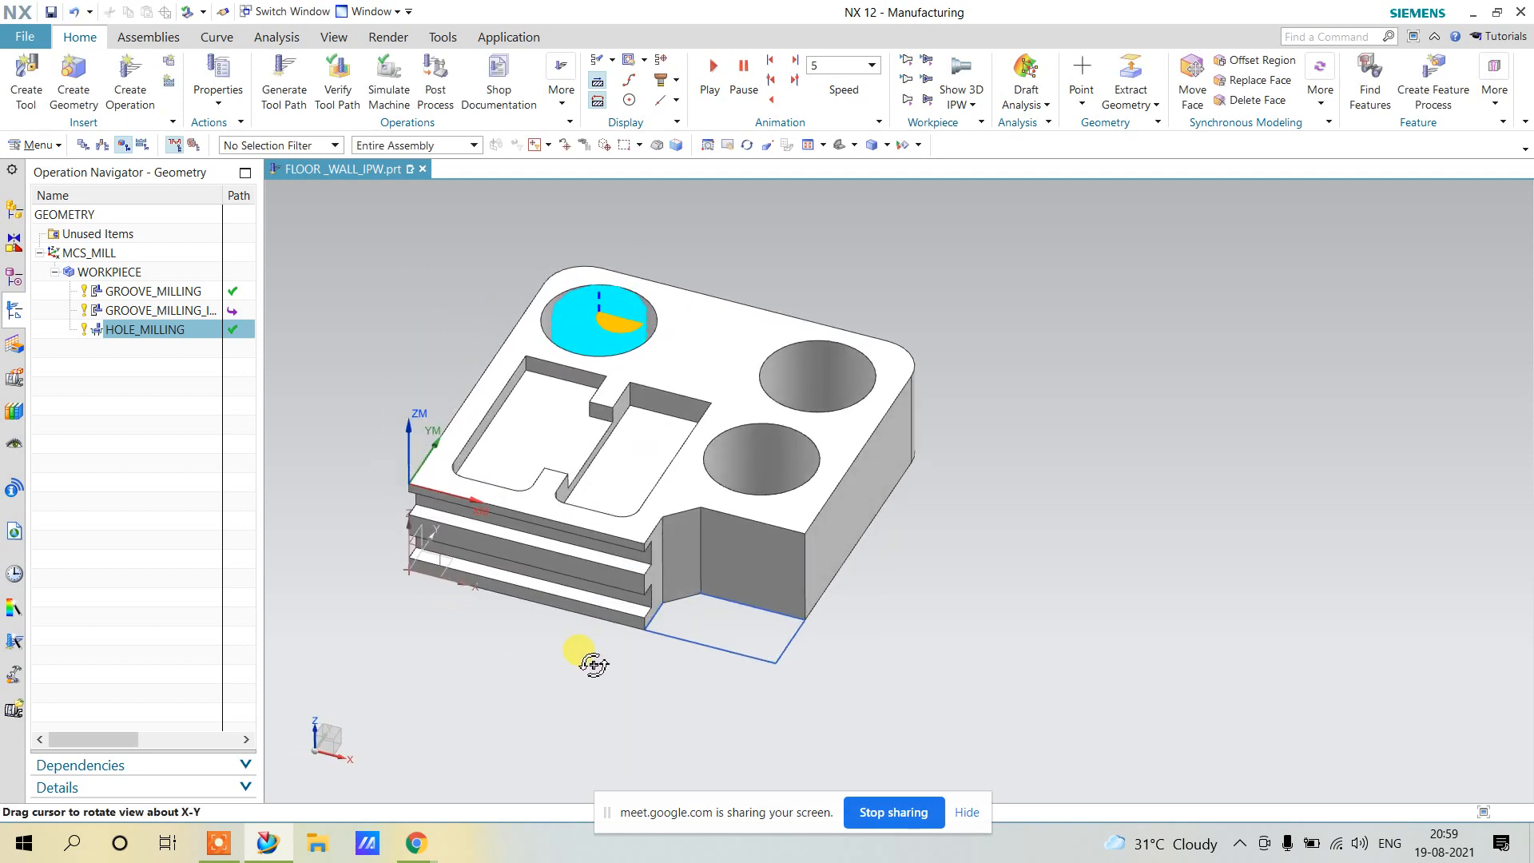
left_click(409, 329)
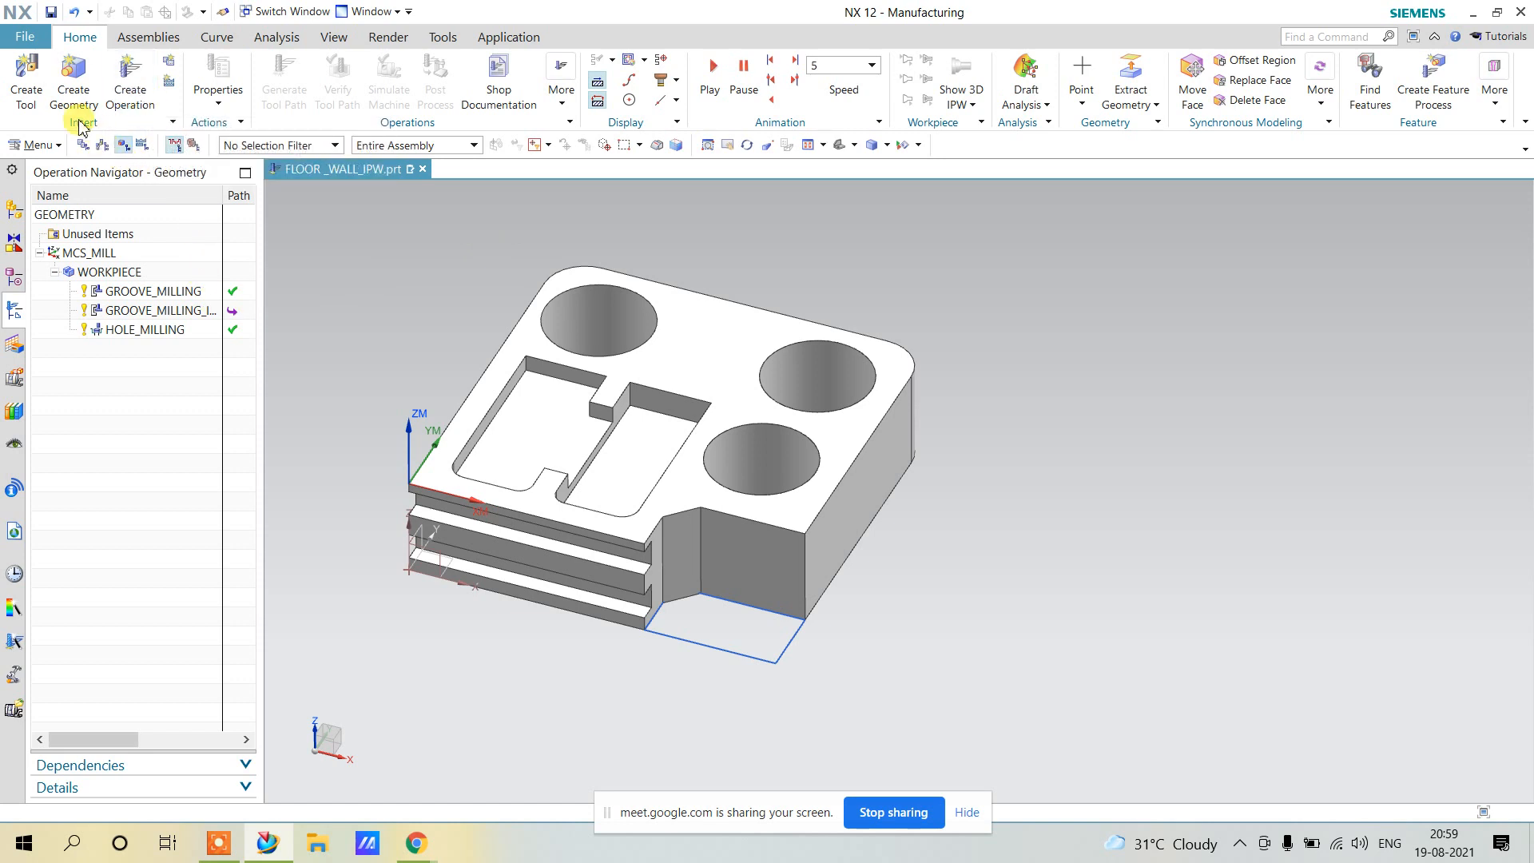
Search the tool library's milling class for thread mills, leaving the search criteria unrestricted.
left_click(32, 96)
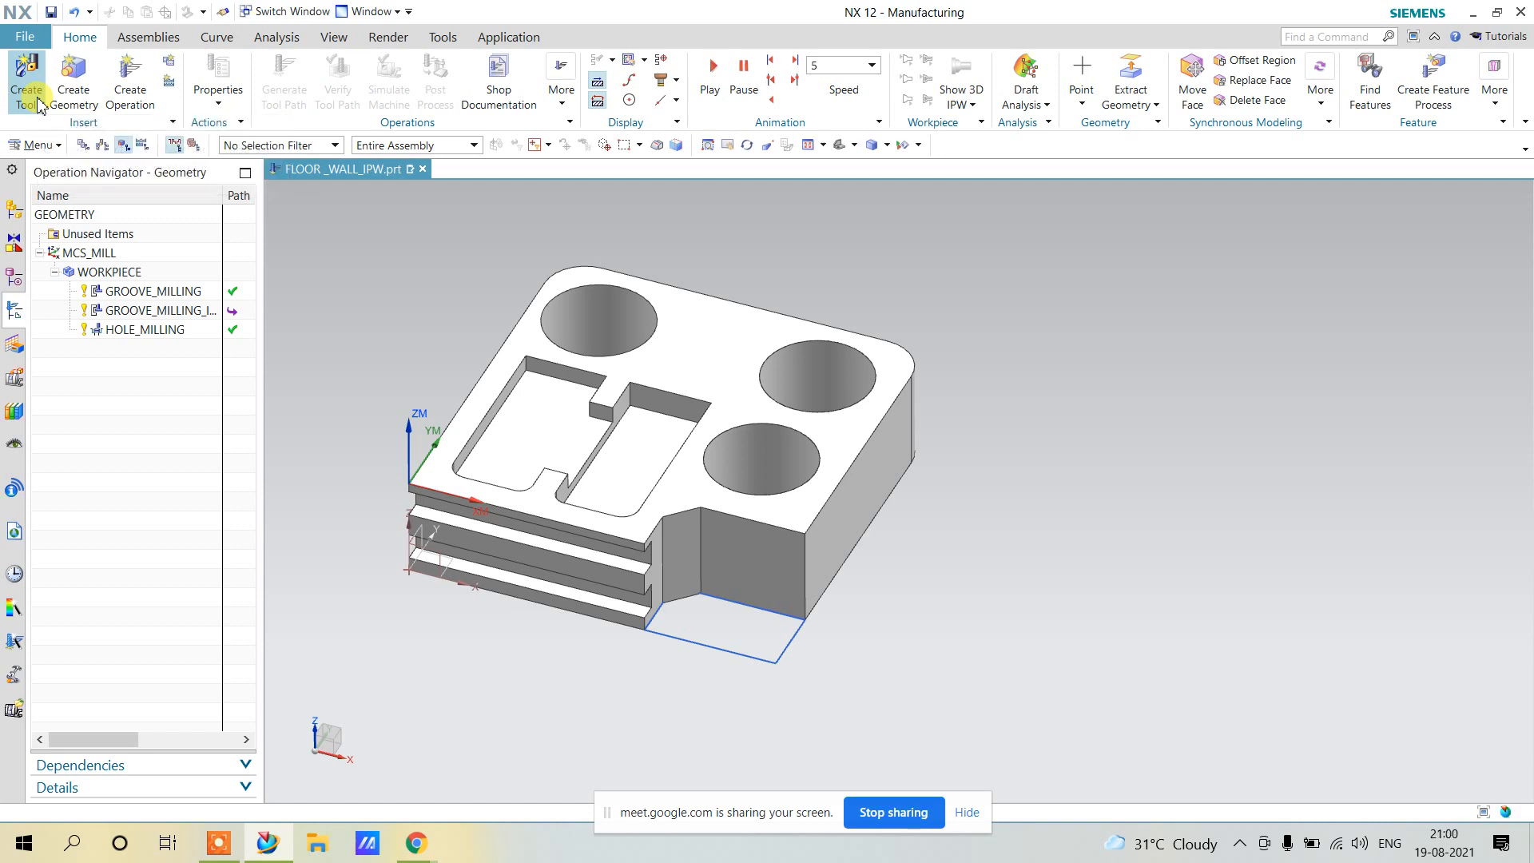
left_click(497, 129)
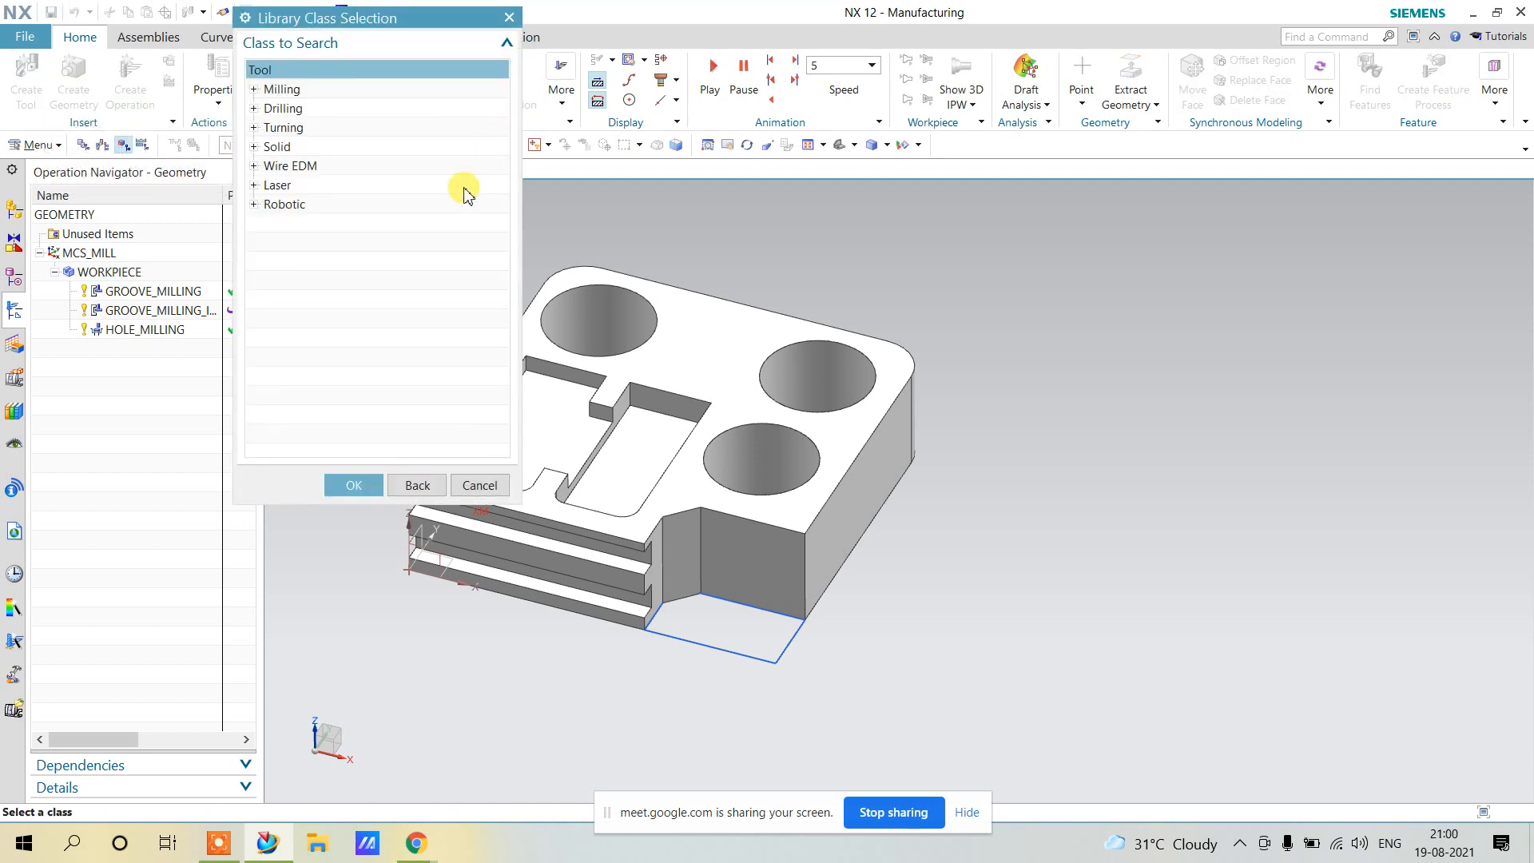
left_click(254, 90)
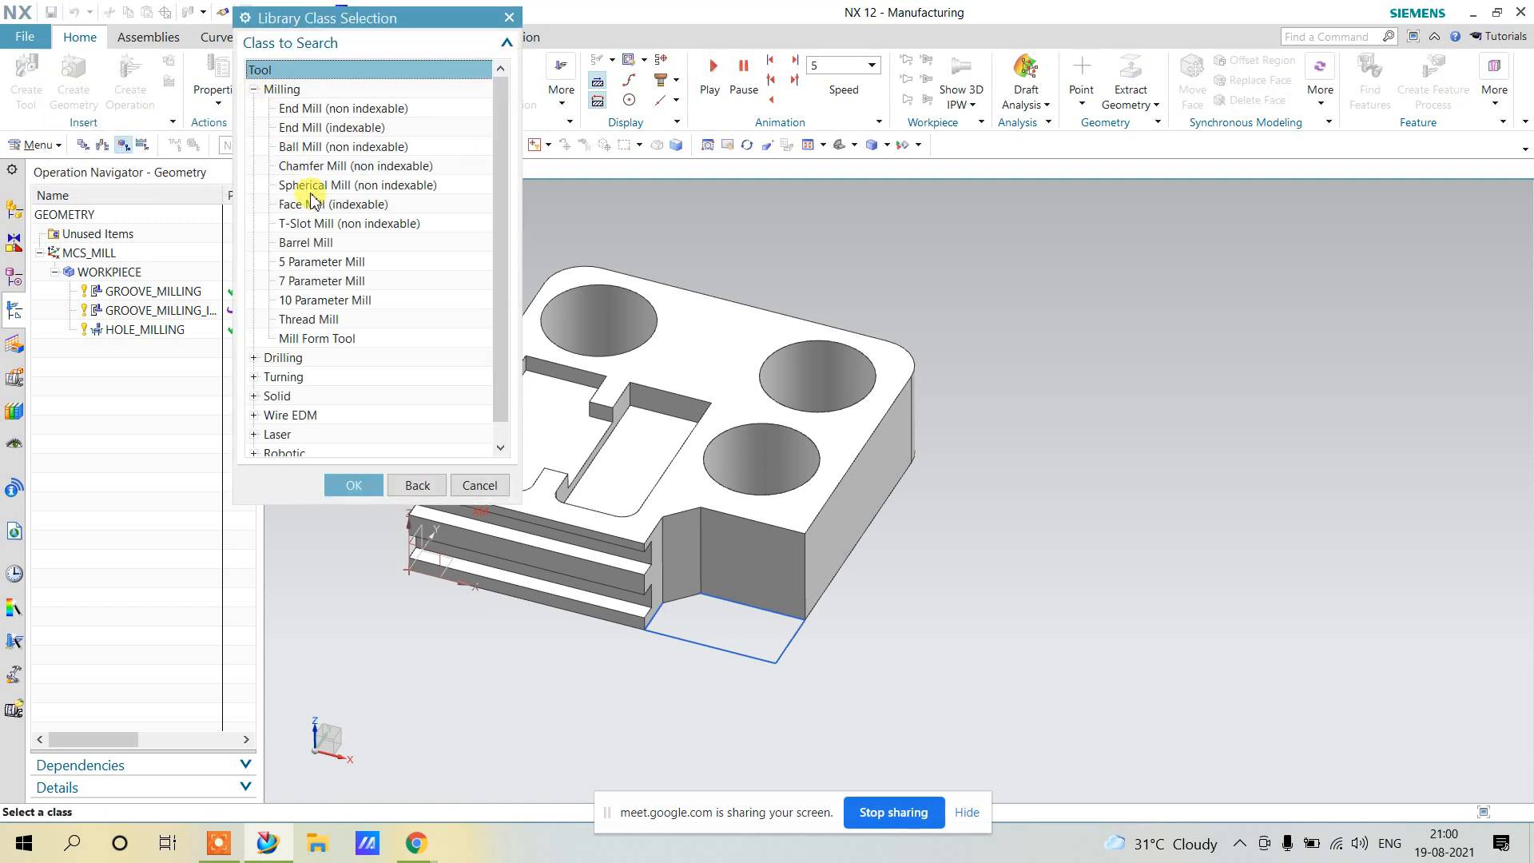
double_click(313, 320)
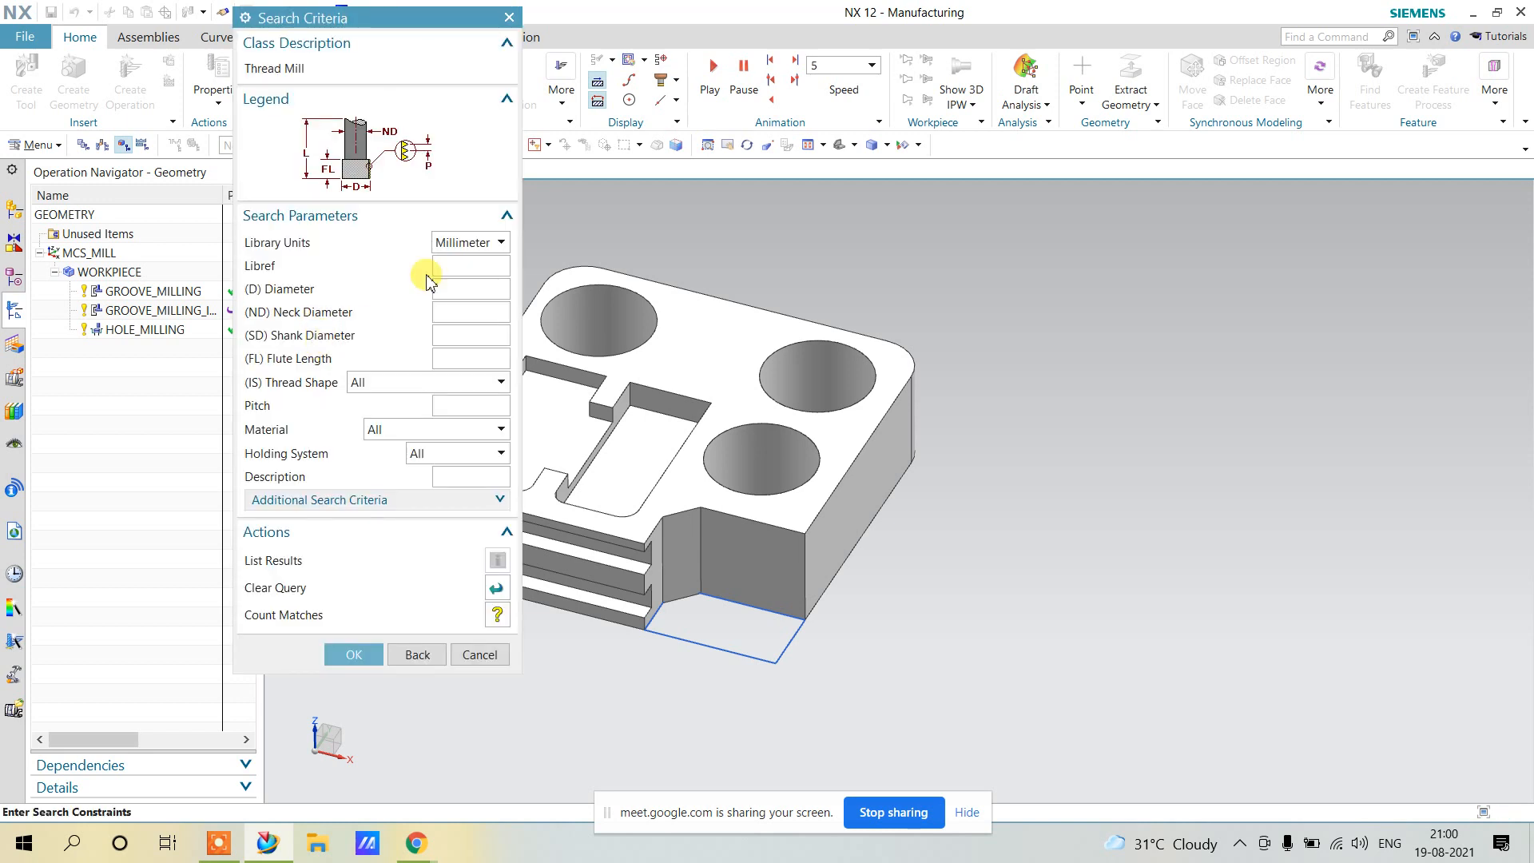
left_click(364, 652)
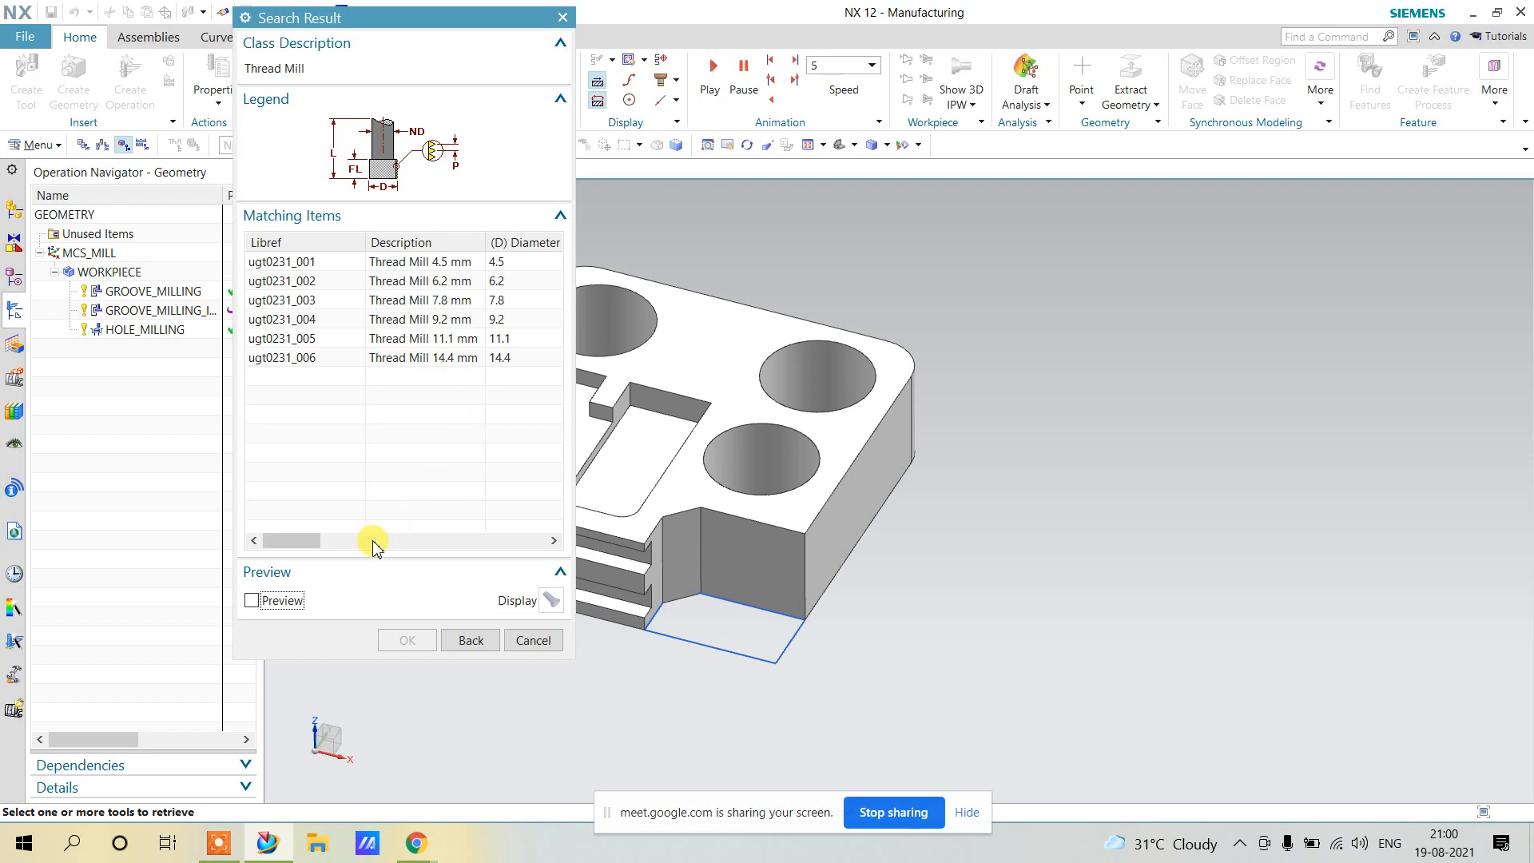
Preview the 6.2 mm thread mill ugt0231_002 on the part and examine its cutting end.
left_click(253, 600)
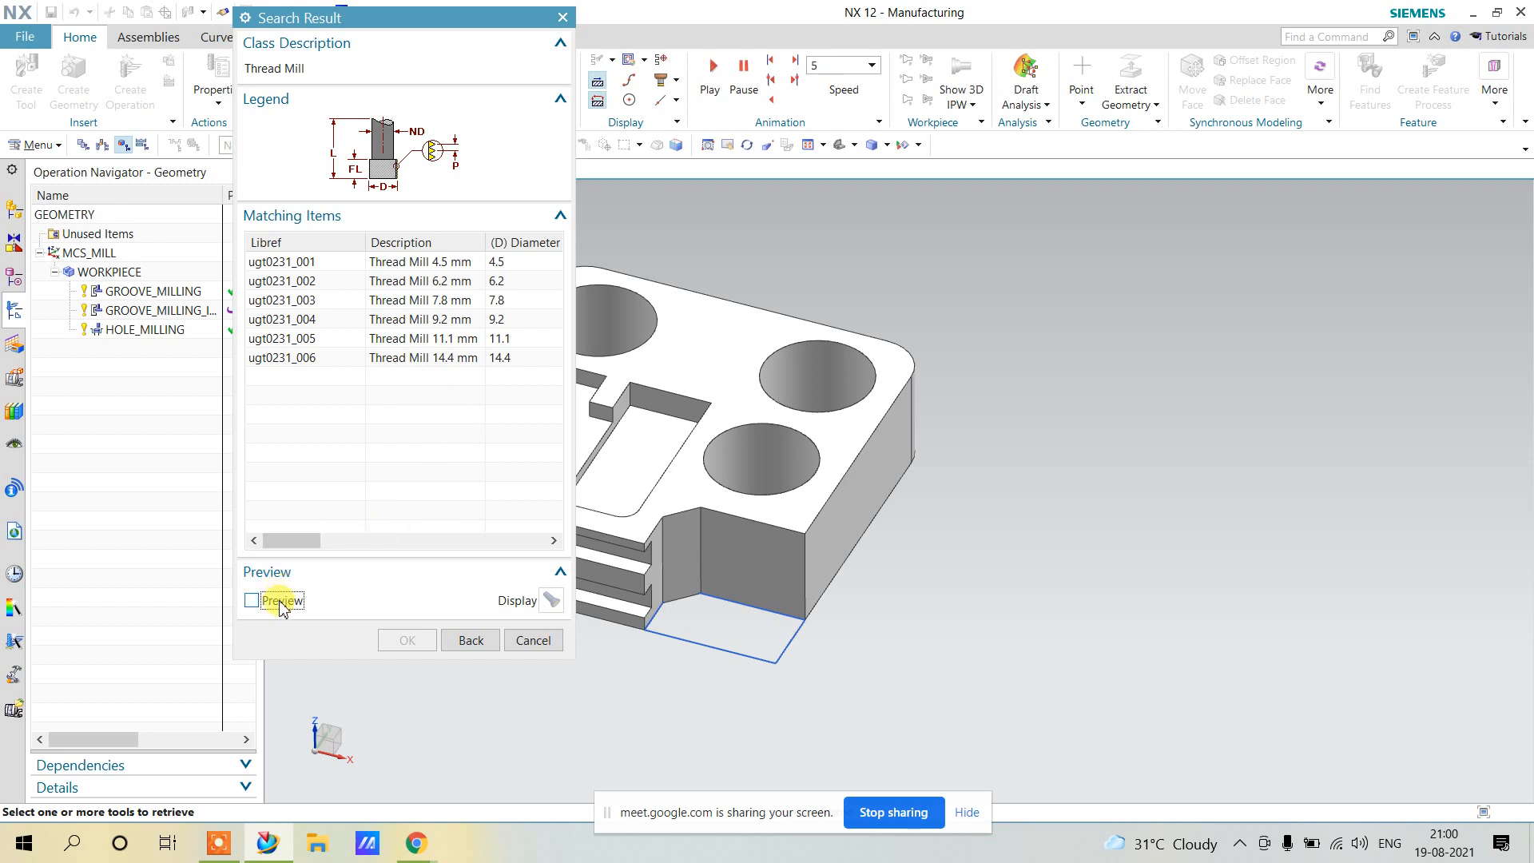
left_click(414, 283)
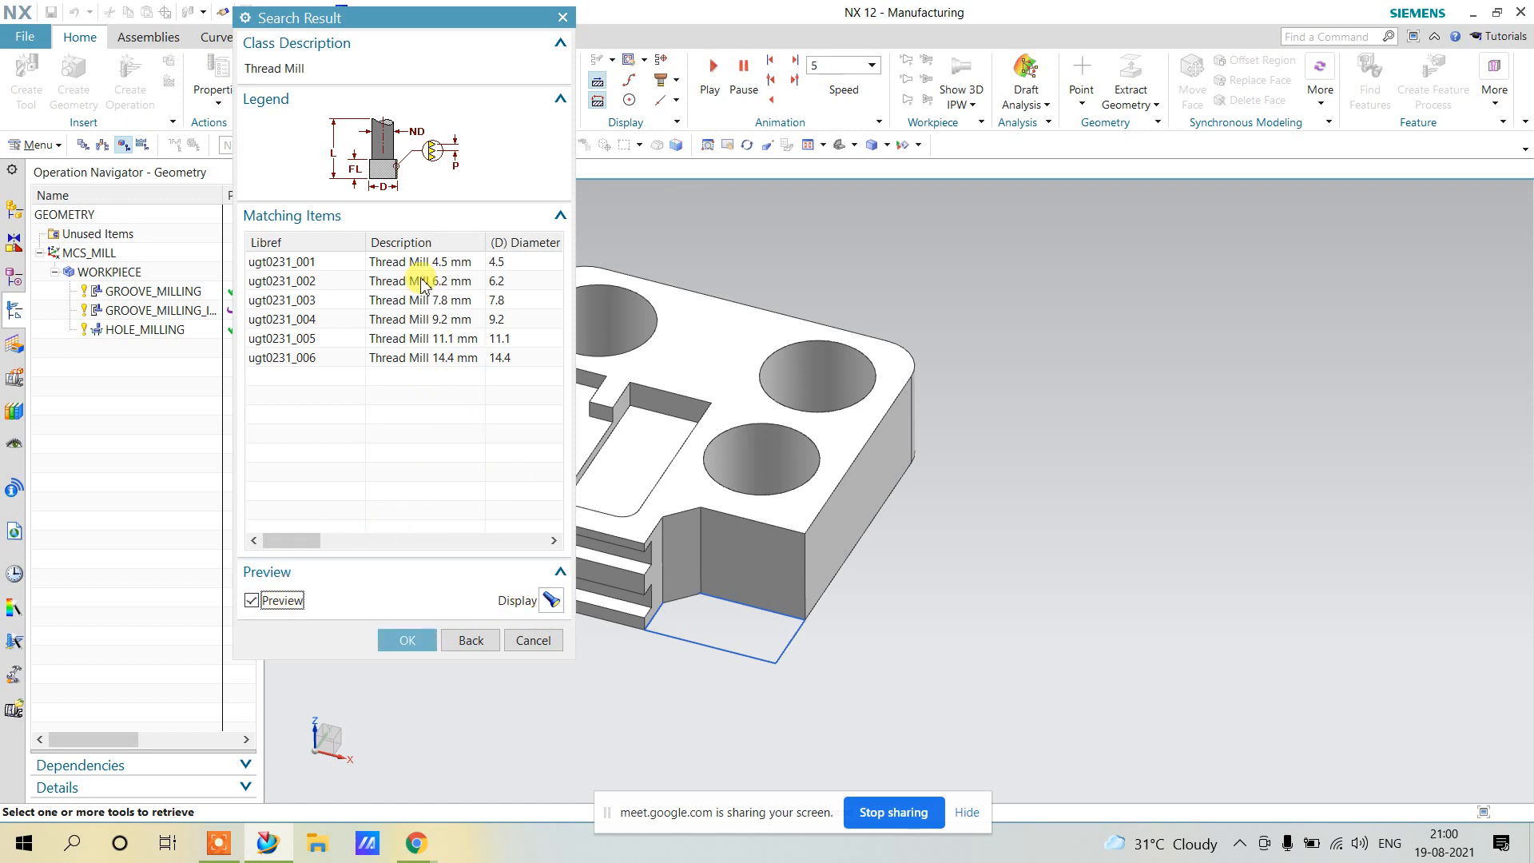
left_click(550, 597)
scroll(787, 530, "down", 2)
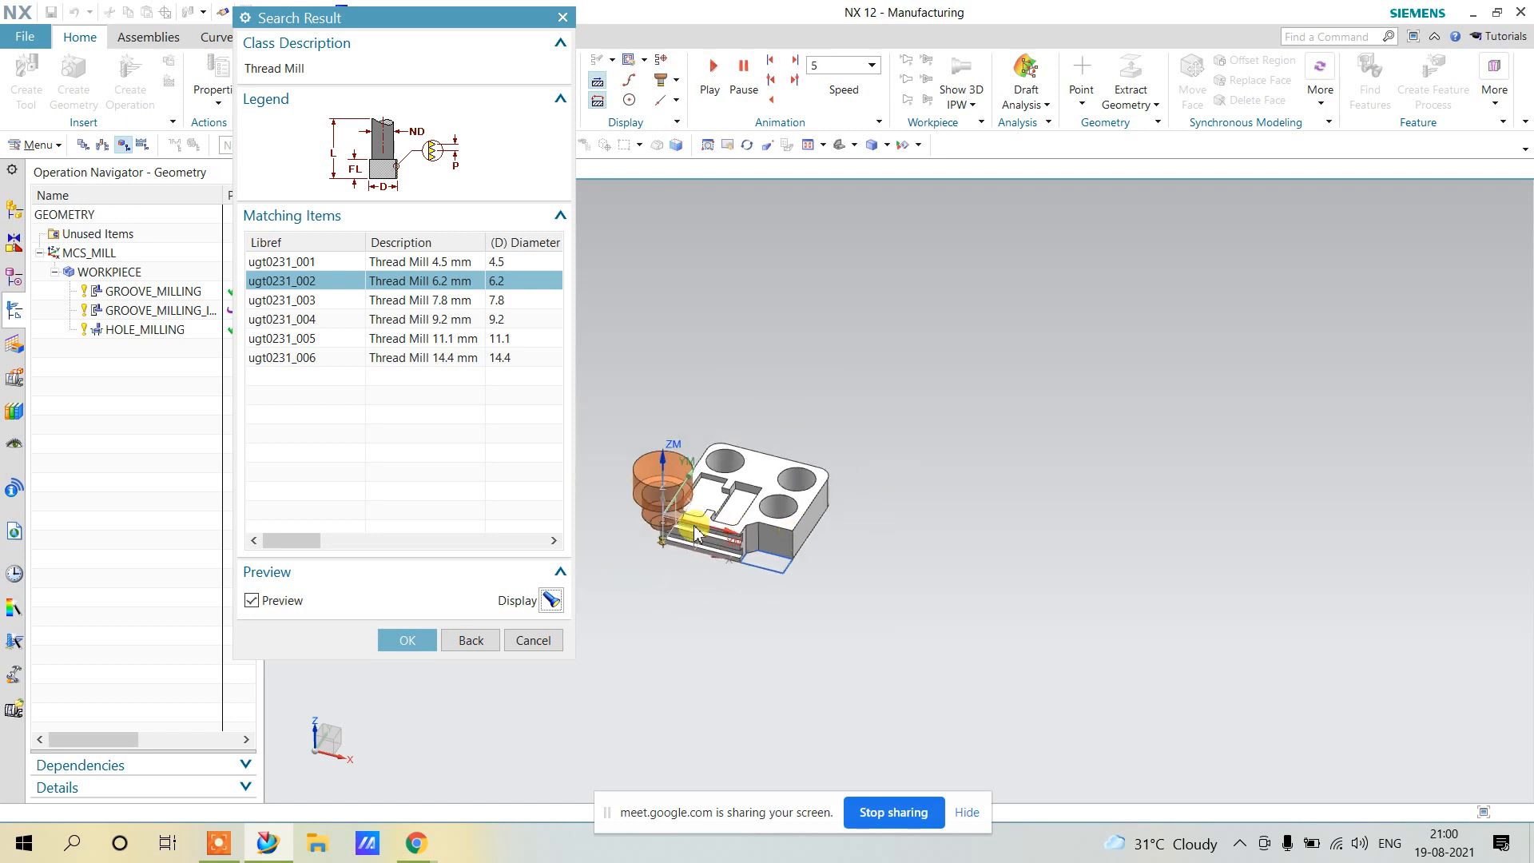
middle_click_drag(679, 525, 656, 482)
scroll(649, 547, "up", 7)
scroll(671, 550, "up", 2)
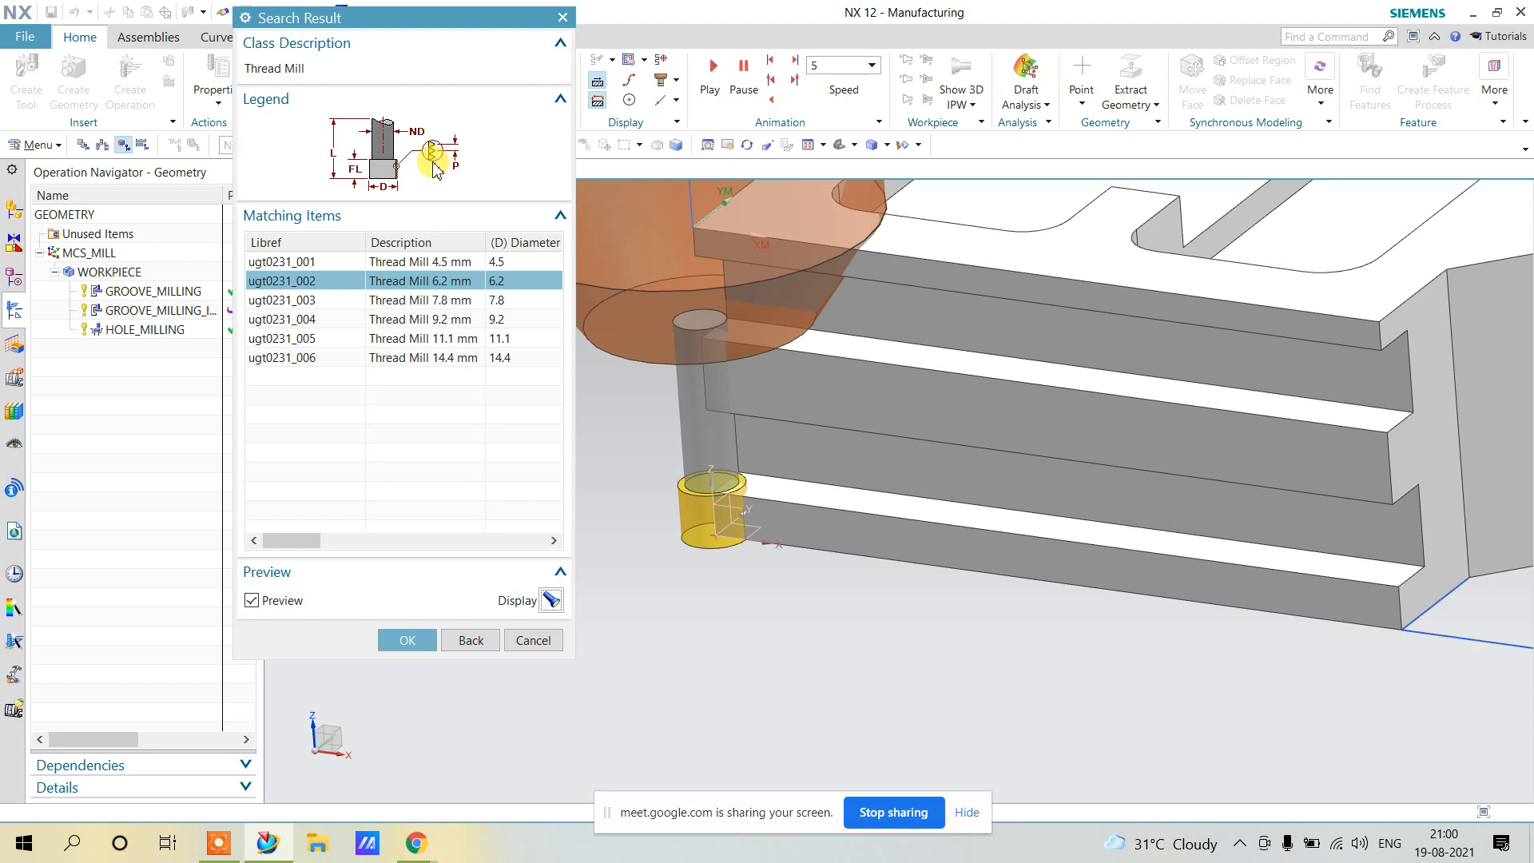
Retrieve the 7.8 mm thread mill ugt0231_003 from the library and close tool creation.
left_click(416, 302)
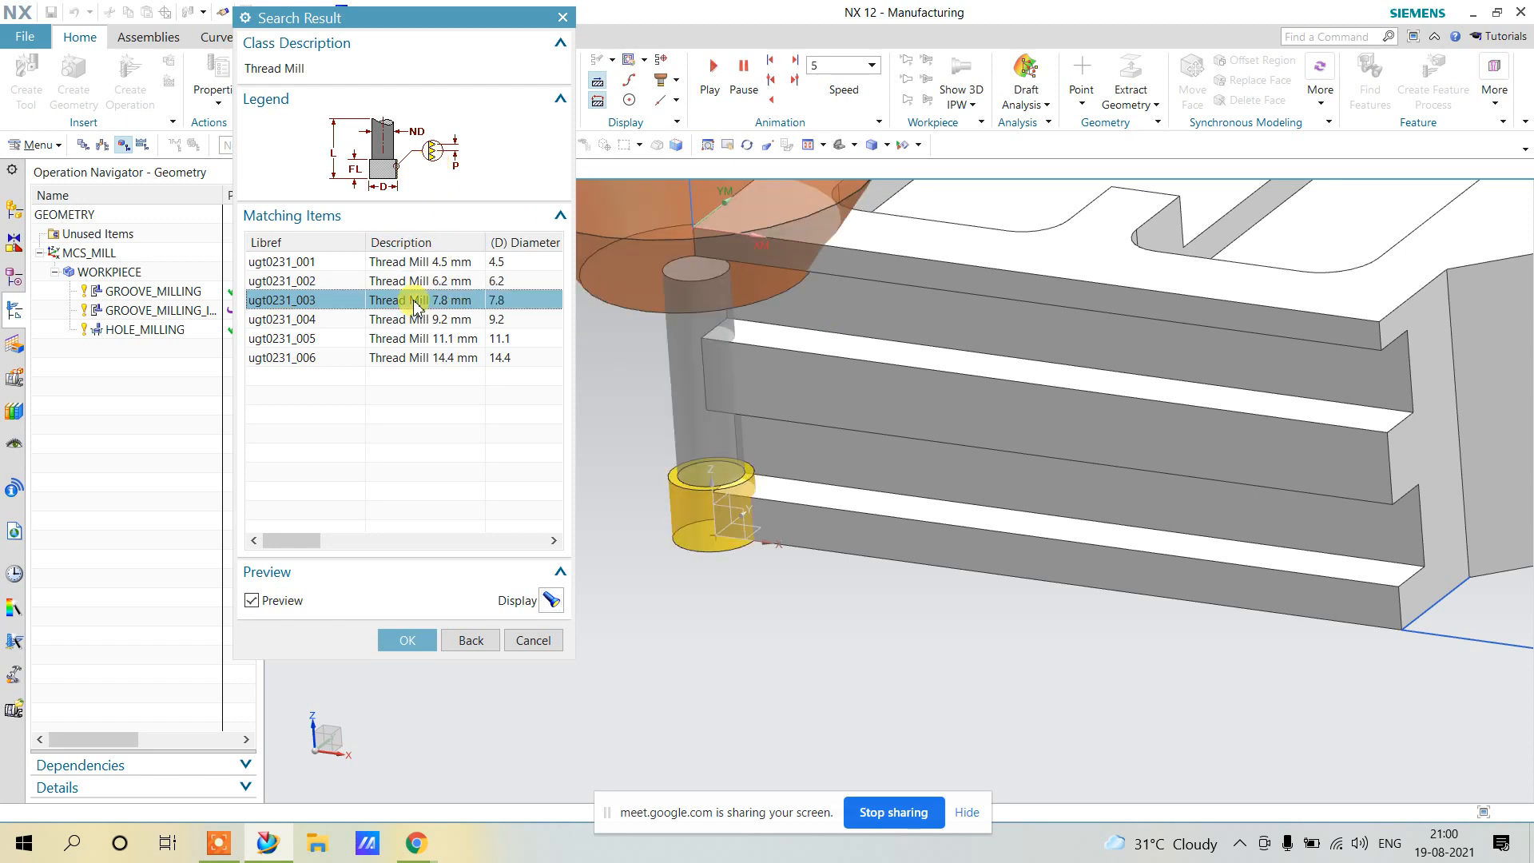
left_click(404, 641)
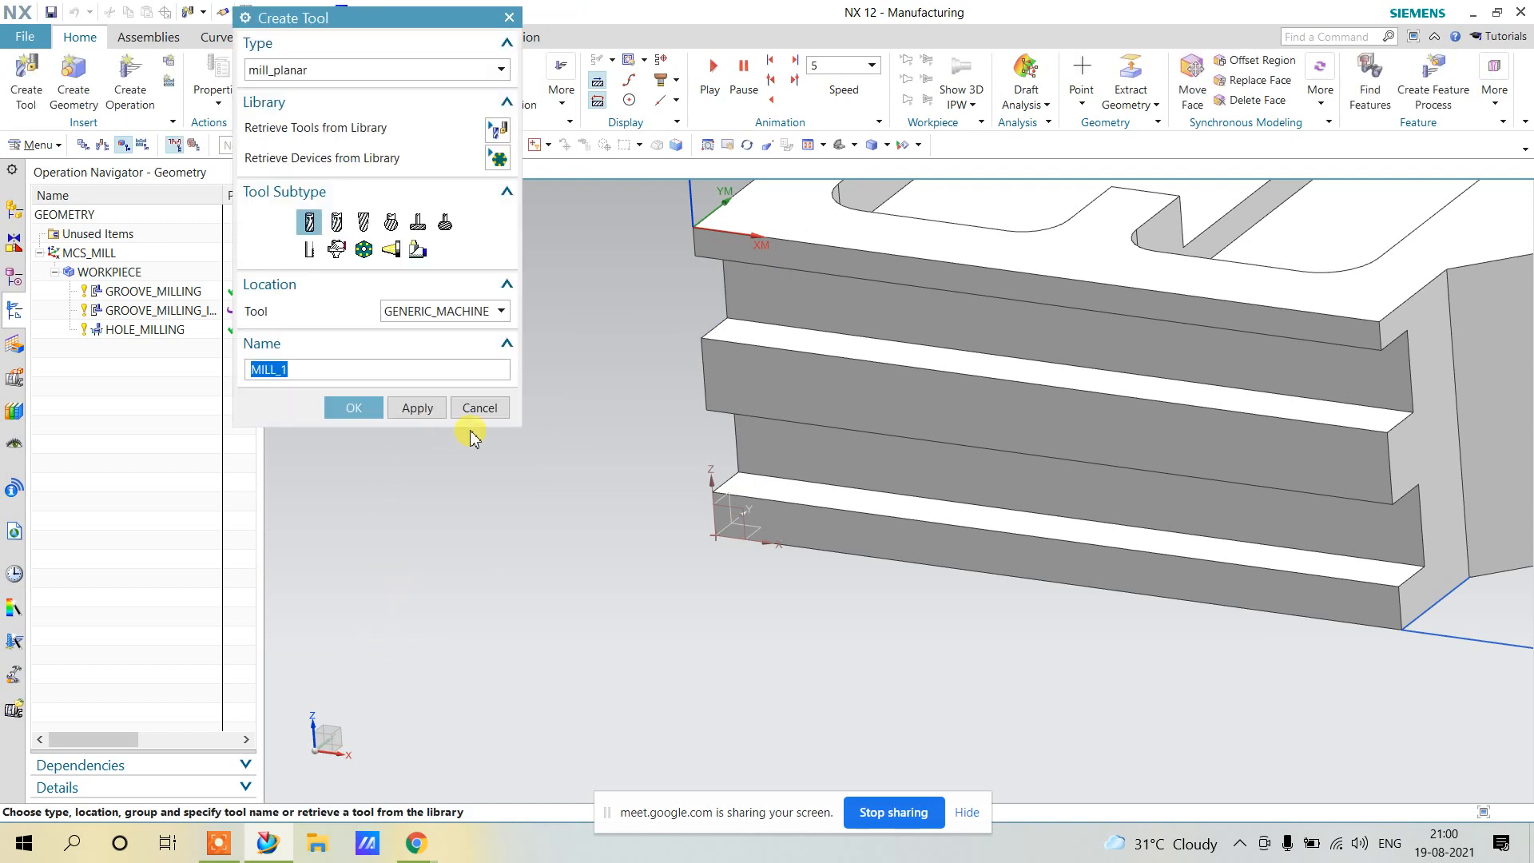
left_click(479, 408)
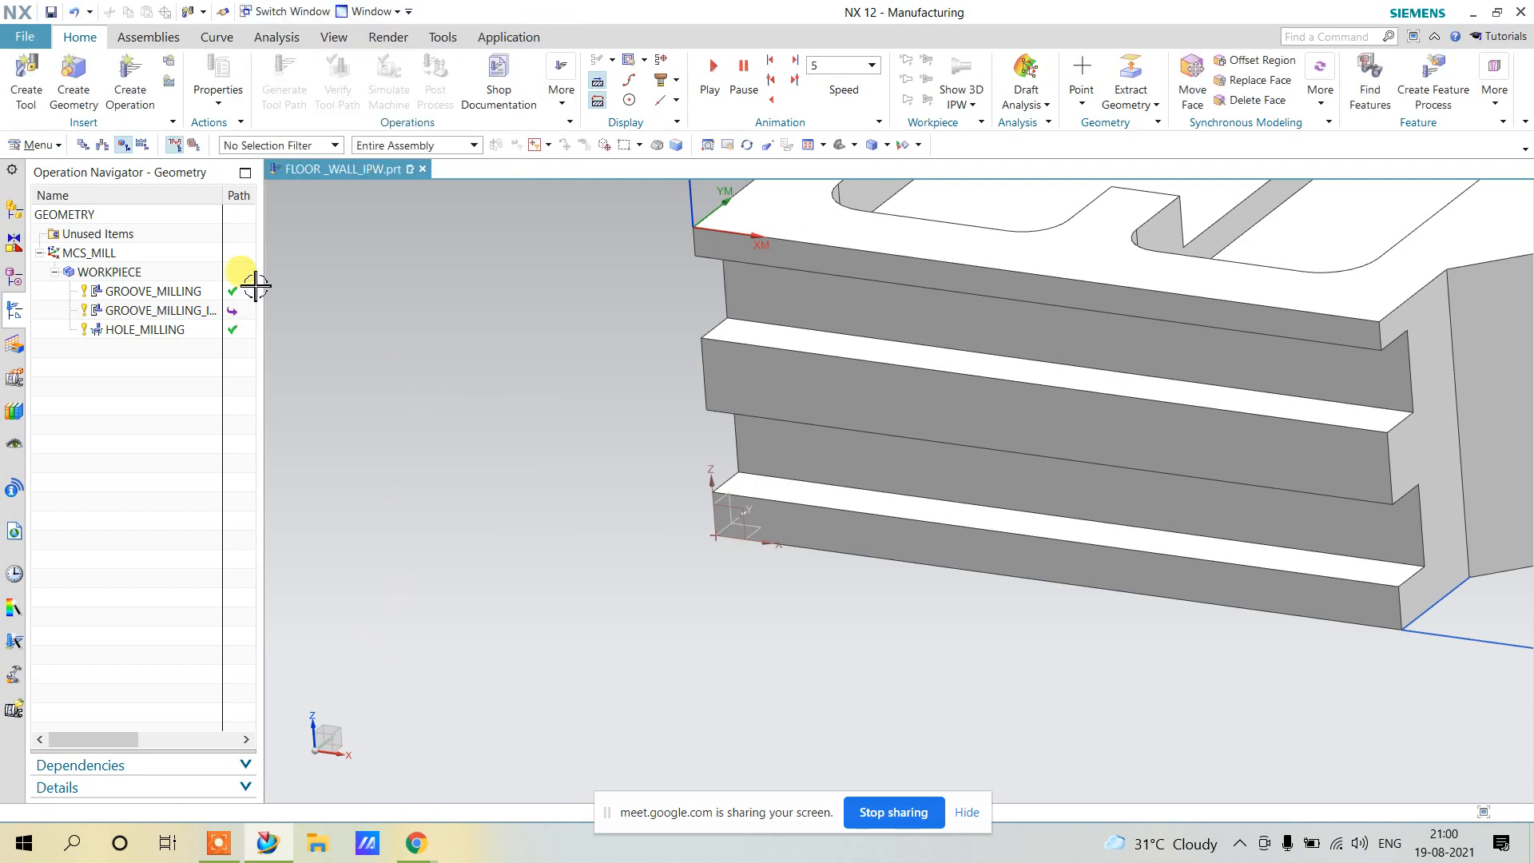
Check the retrieved thread mill UGT0231_003 in the machine tool view, and return to the geometry view.
left_click(102, 144)
left_click(98, 350)
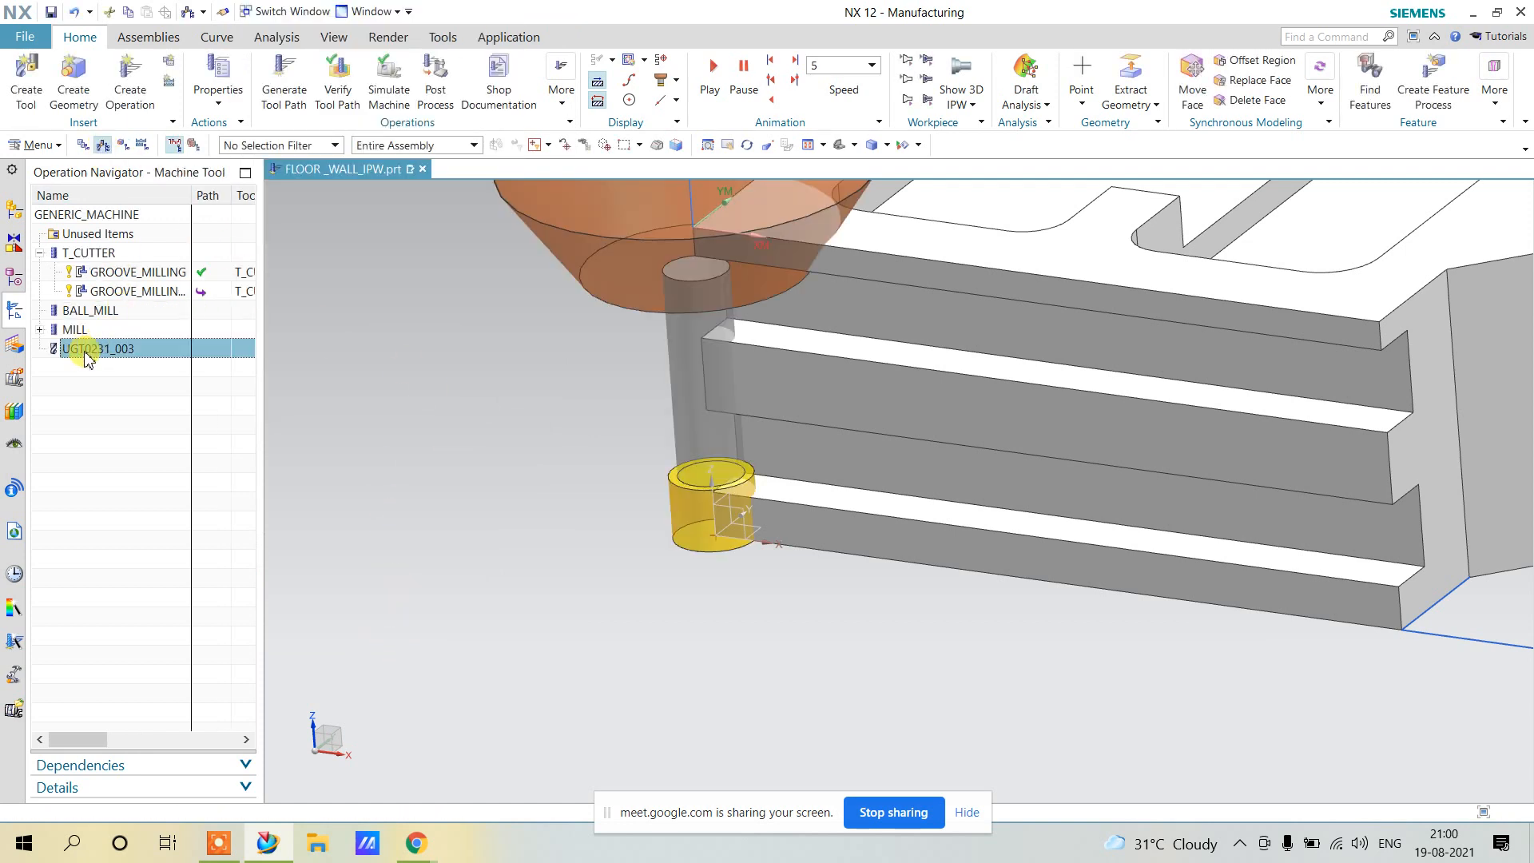
left_click(123, 144)
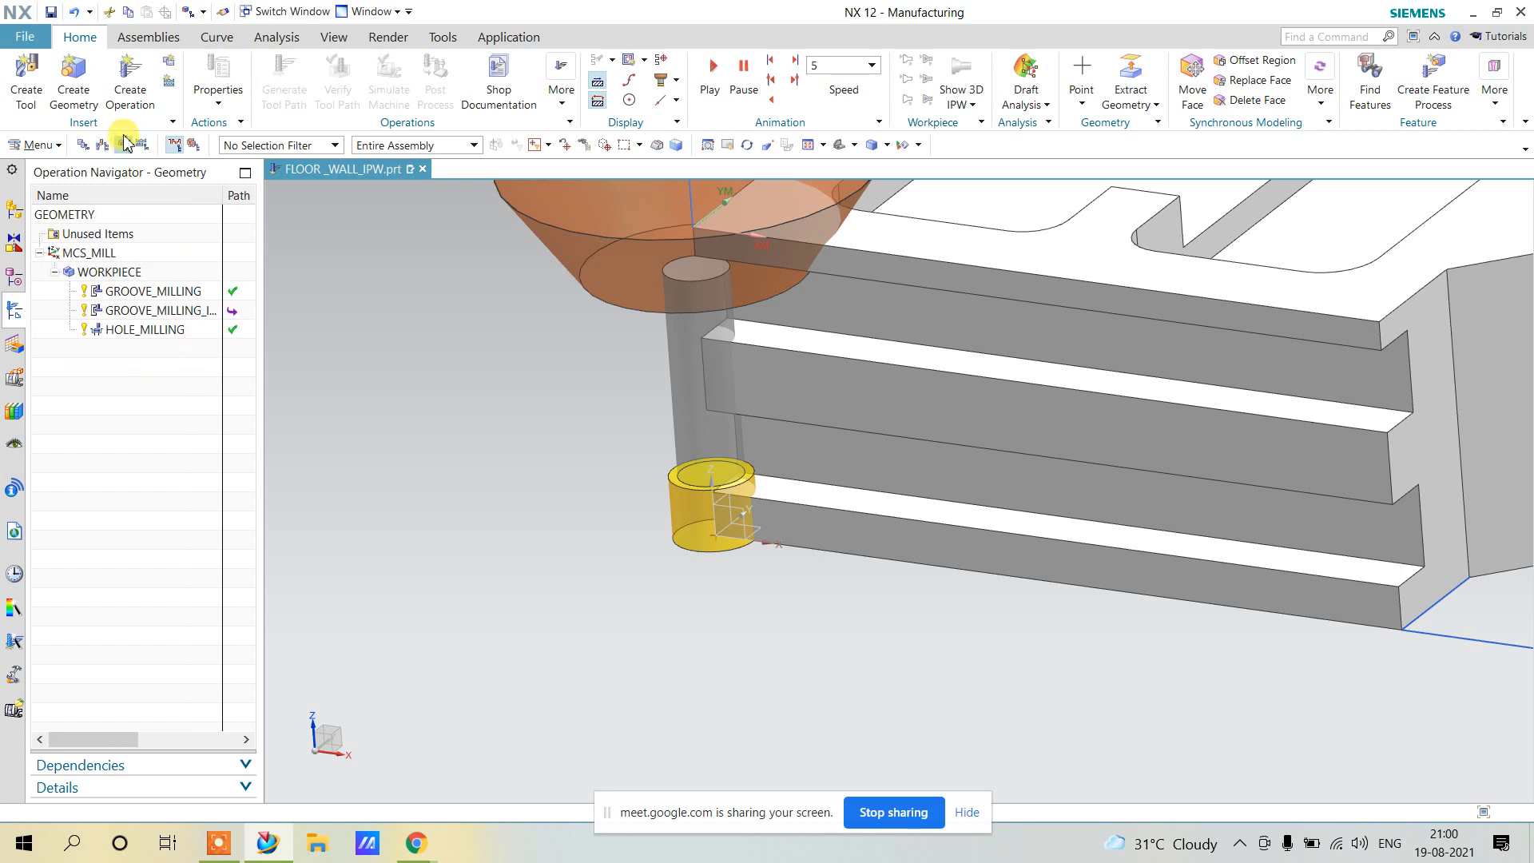
Create a mill_planar Thread Milling operation using tool UGT0231_003, WORKPIECE geometry and the MILL_FINISH method.
left_click(130, 87)
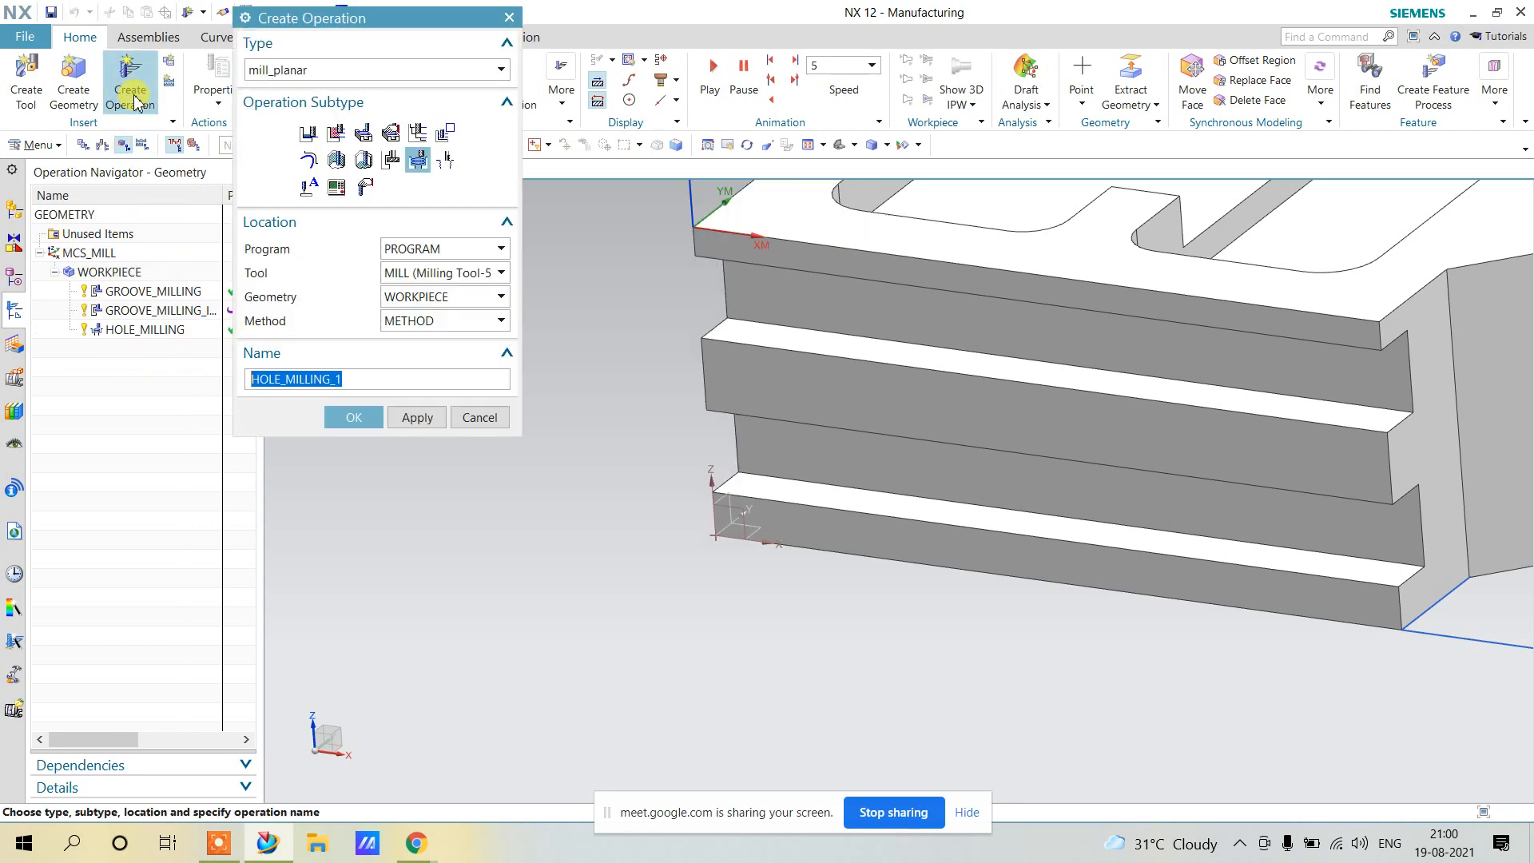
left_click(445, 160)
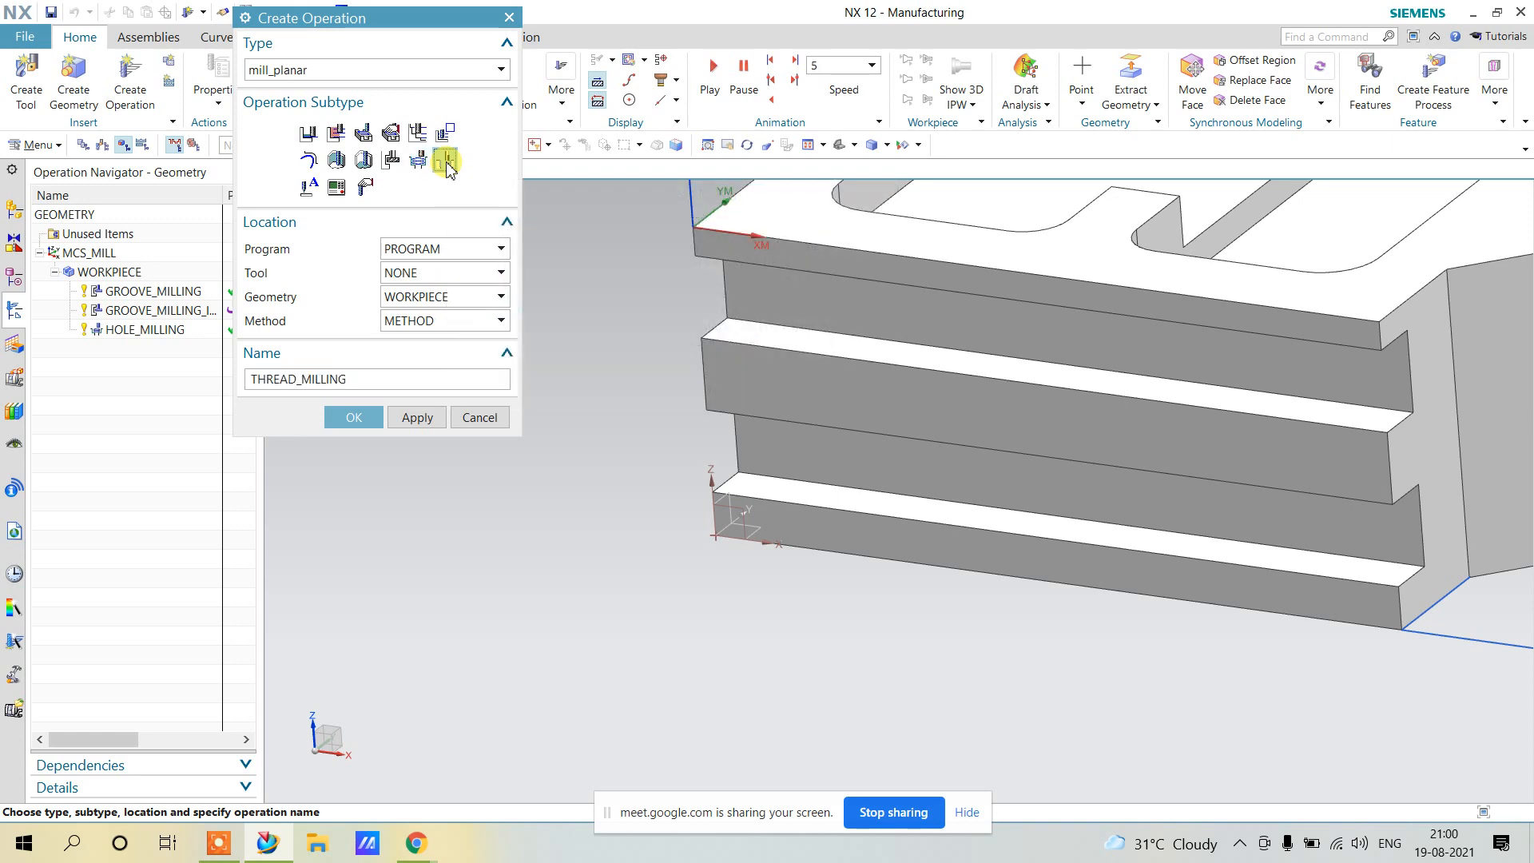
left_click(408, 272)
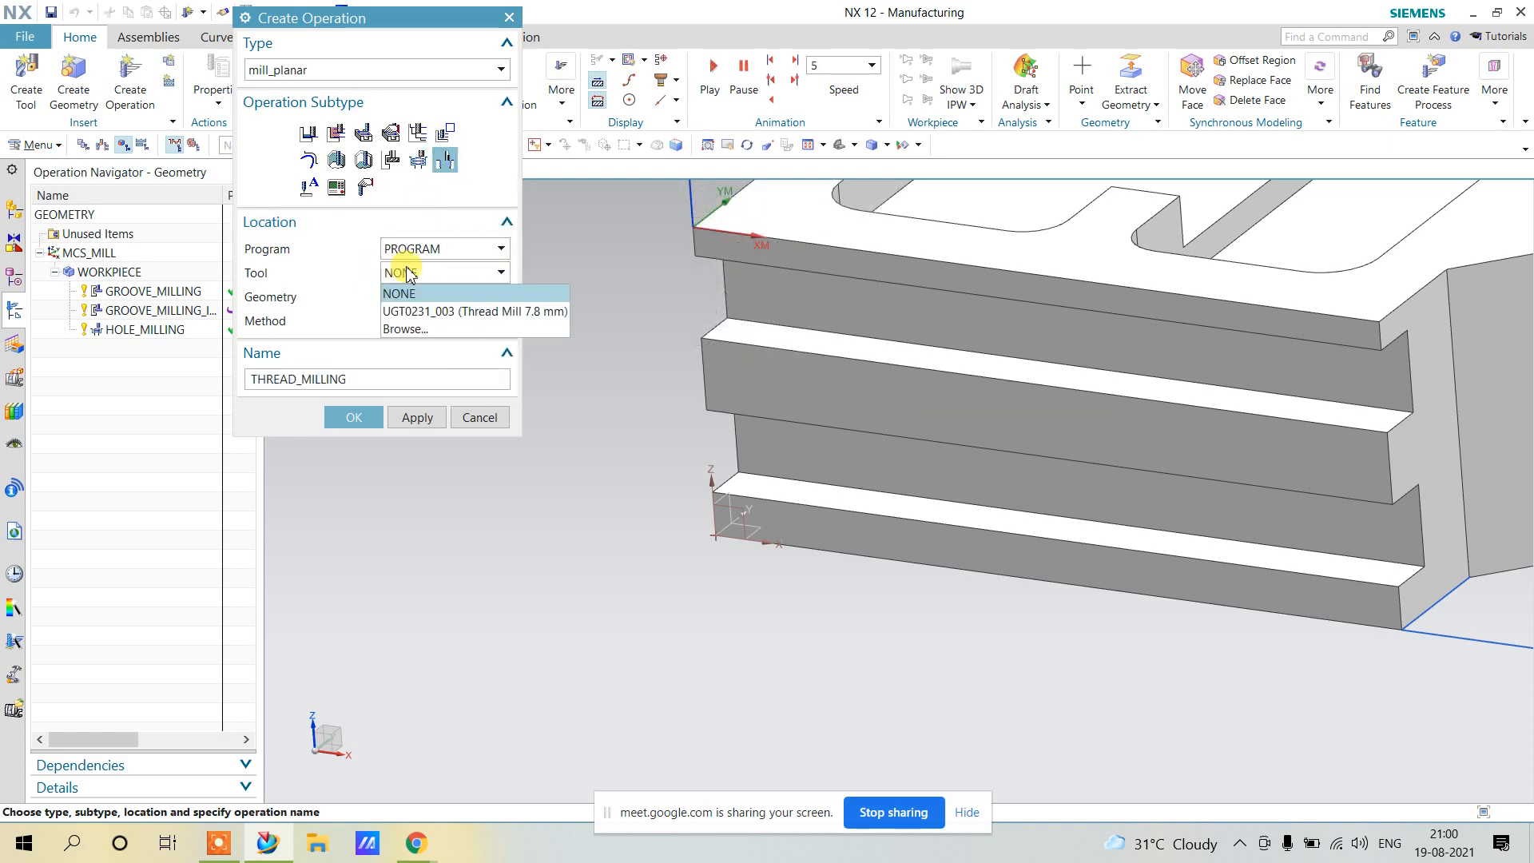
left_click(439, 311)
left_click(447, 320)
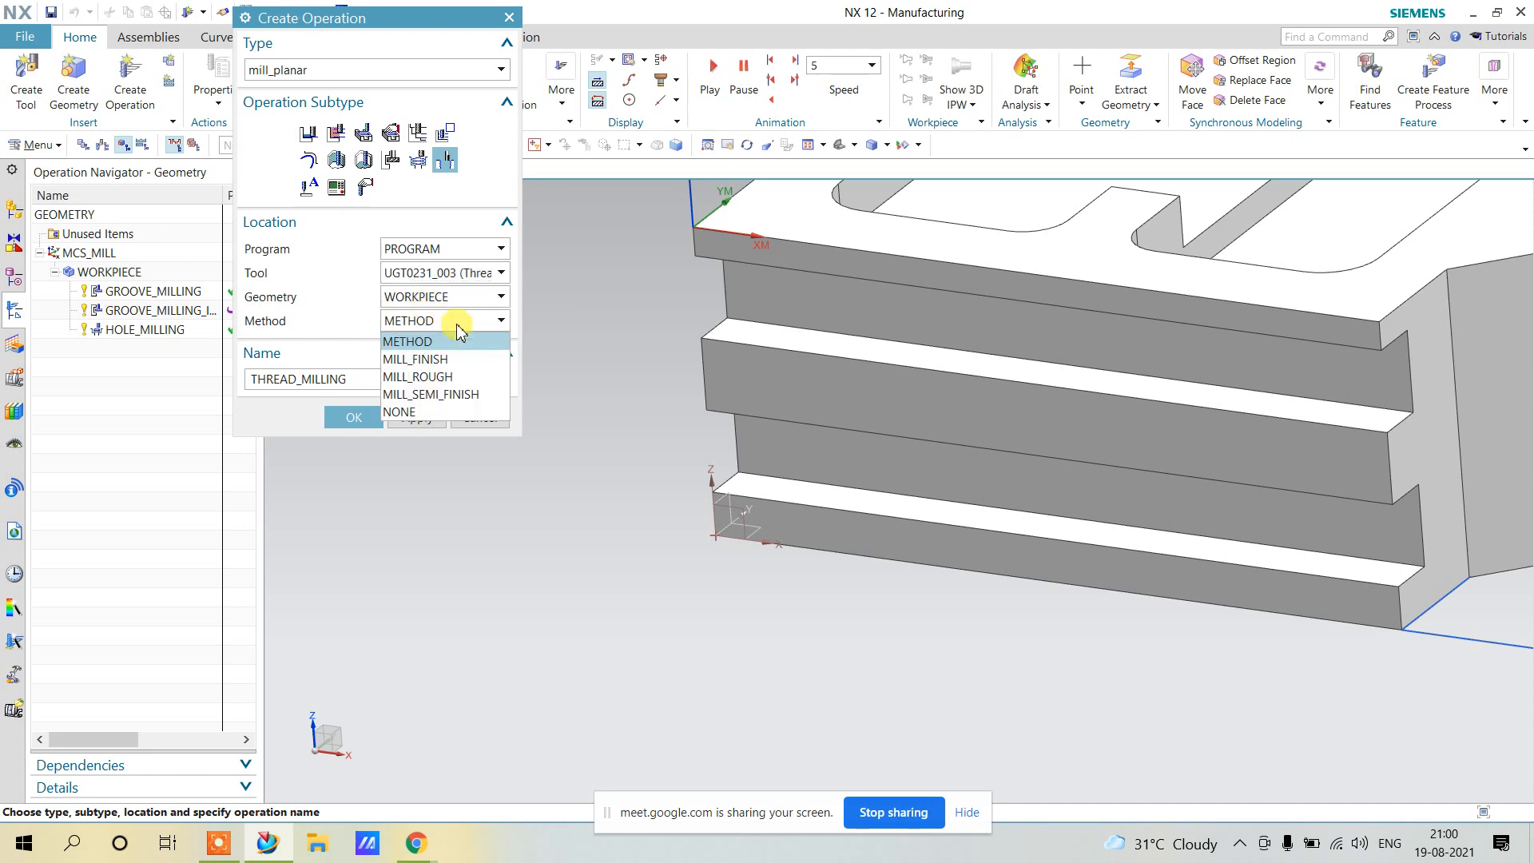
left_click(431, 356)
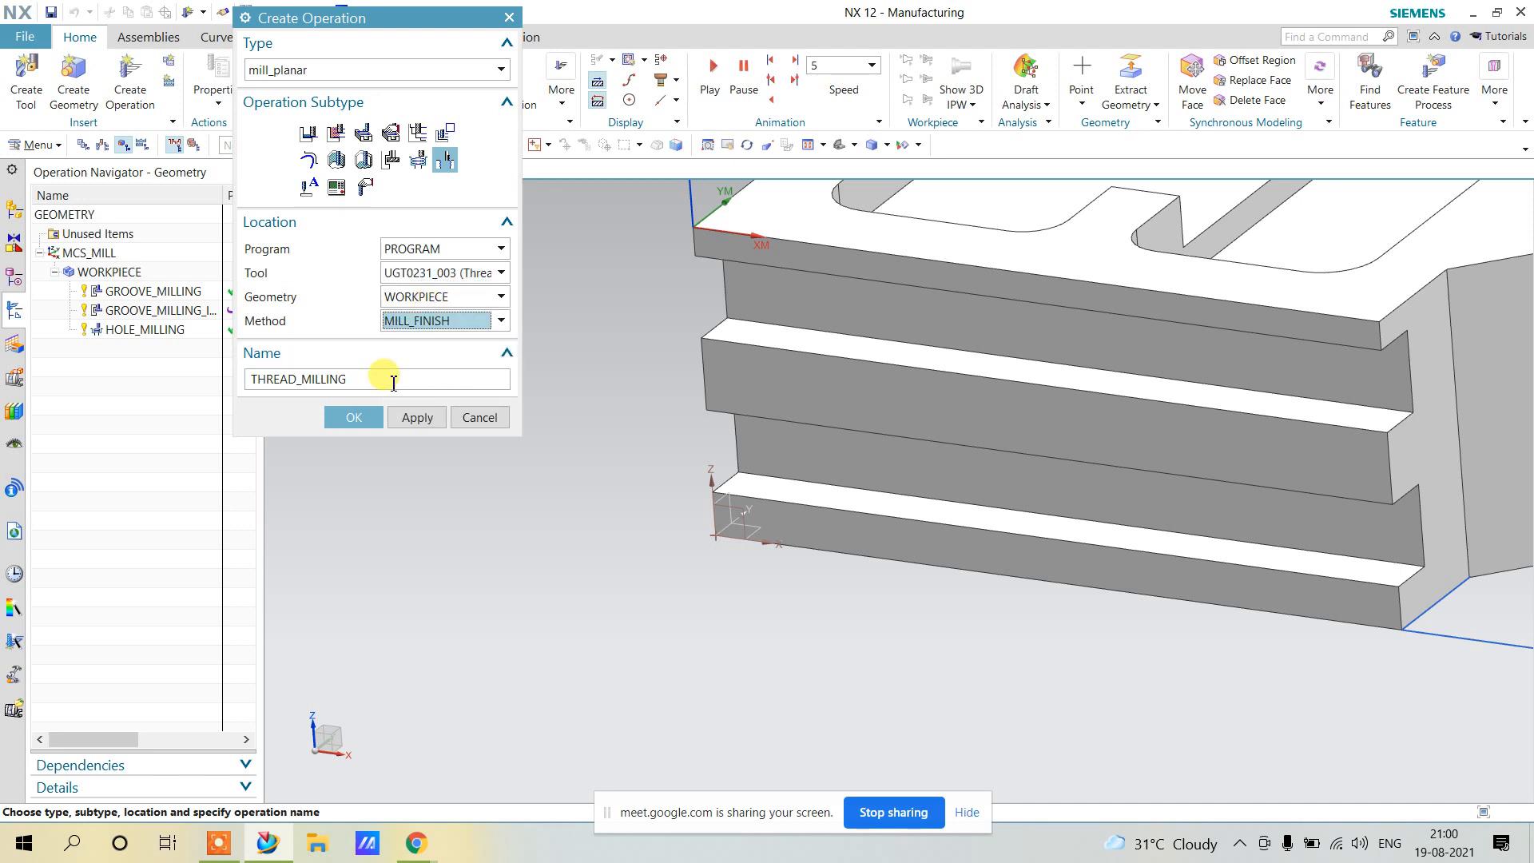
left_click(354, 418)
Specify the feature geometry by selecting the large hole directly behind the stepped pocket.
scroll(702, 452, "down", 5)
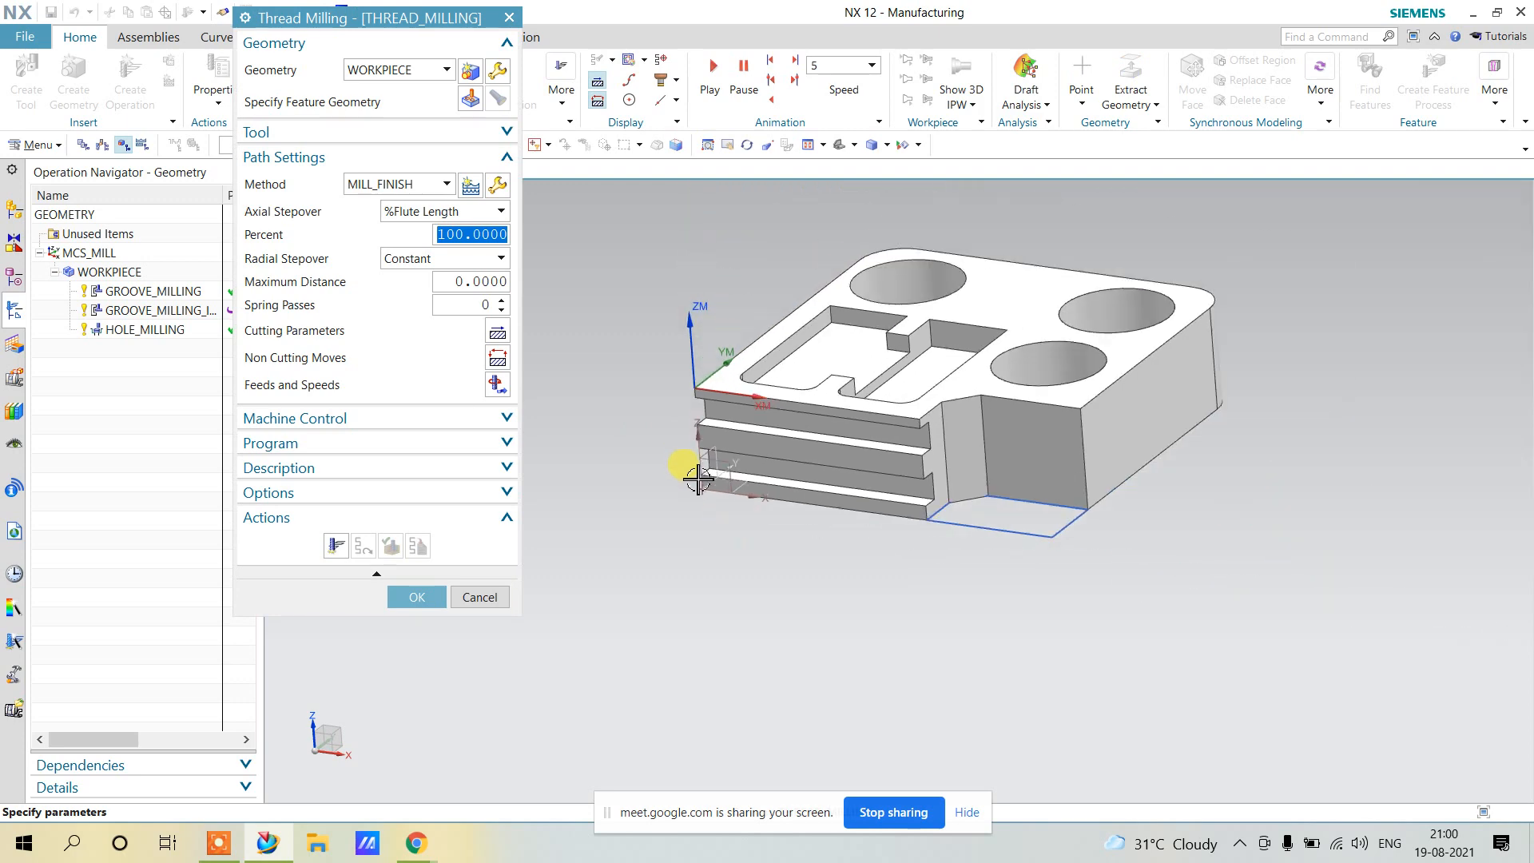
scroll(909, 289, "up", 6)
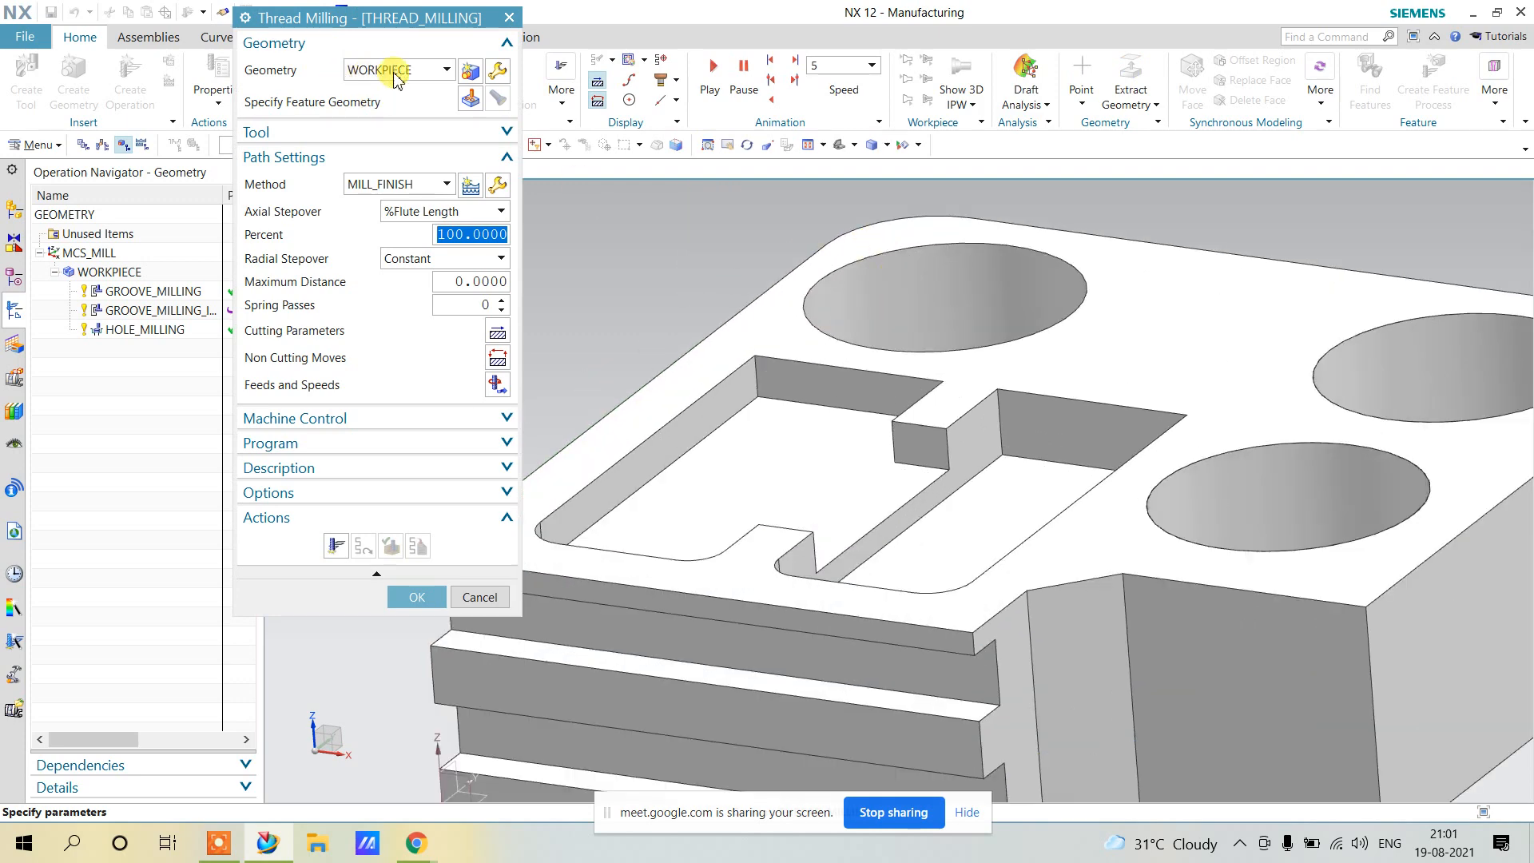
left_click(471, 99)
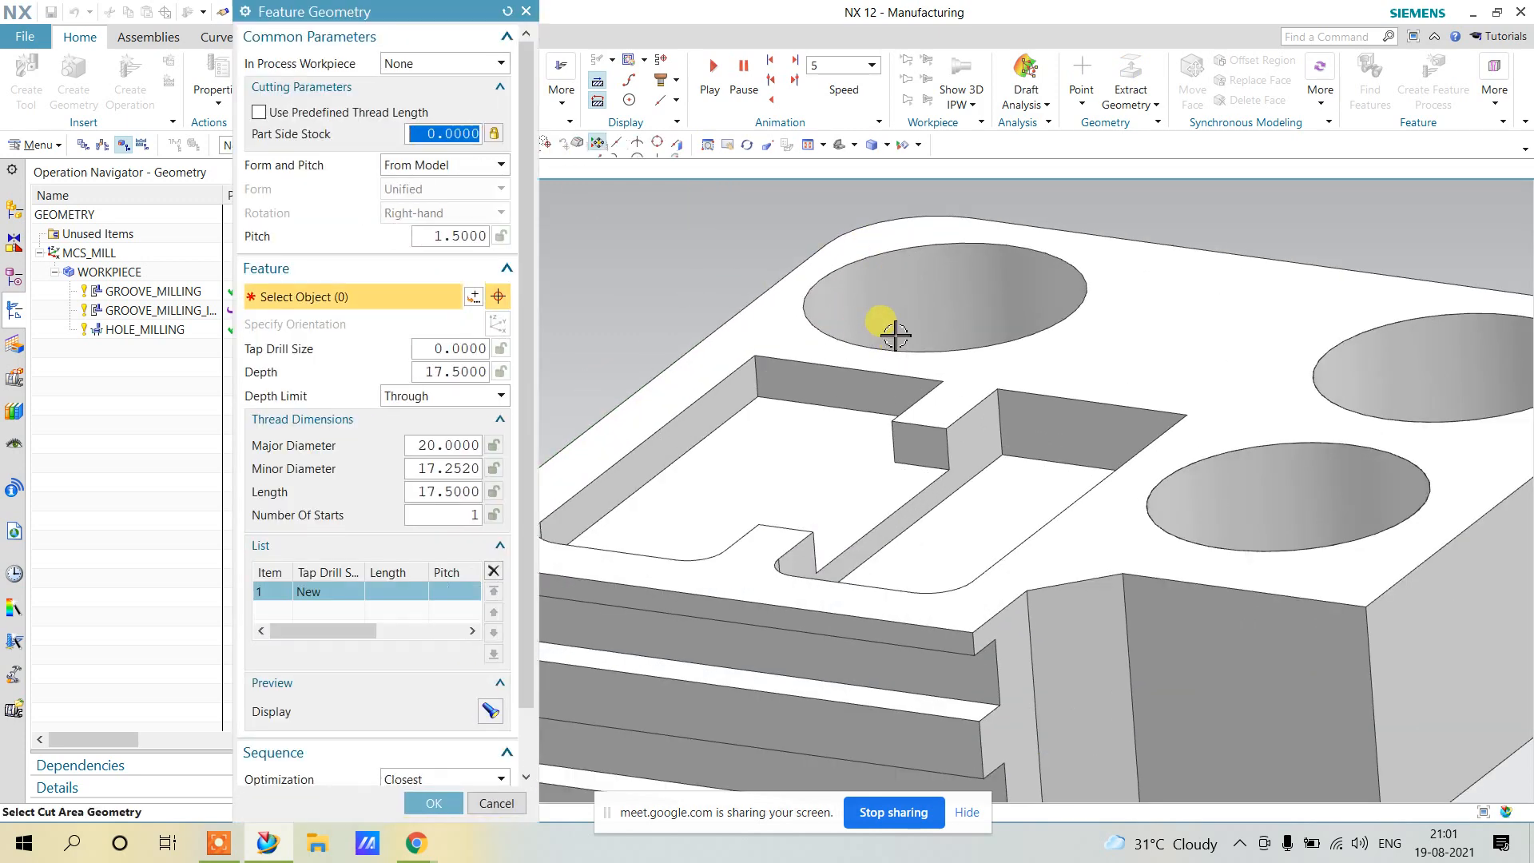
left_click(871, 294)
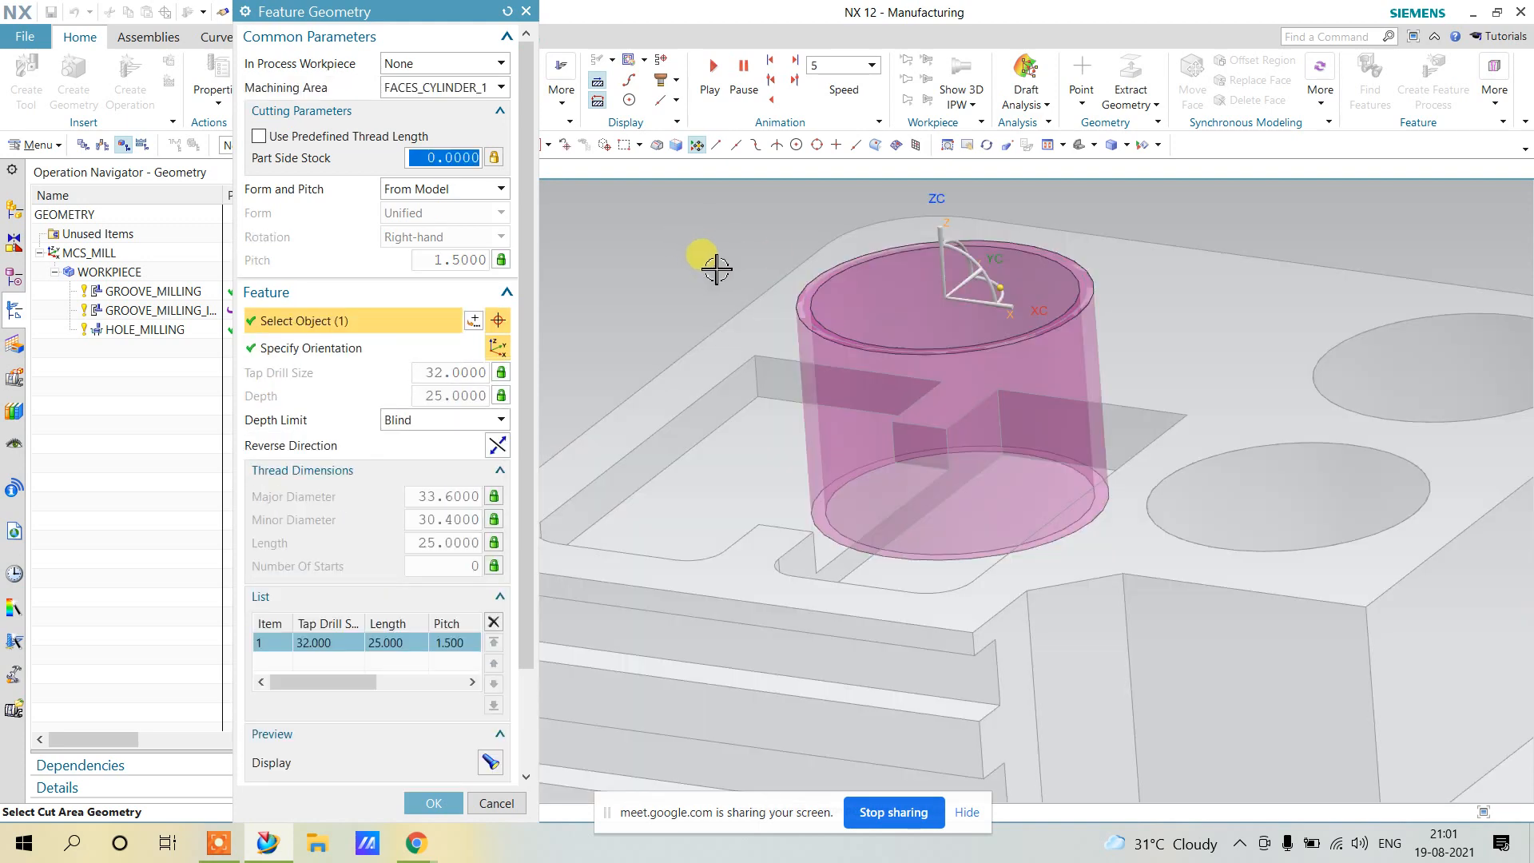
Examine the previewed thread area around the selected hole's wall, looking straight down on the part.
middle_click_drag(712, 267, 699, 312)
scroll(764, 364, "down", 5)
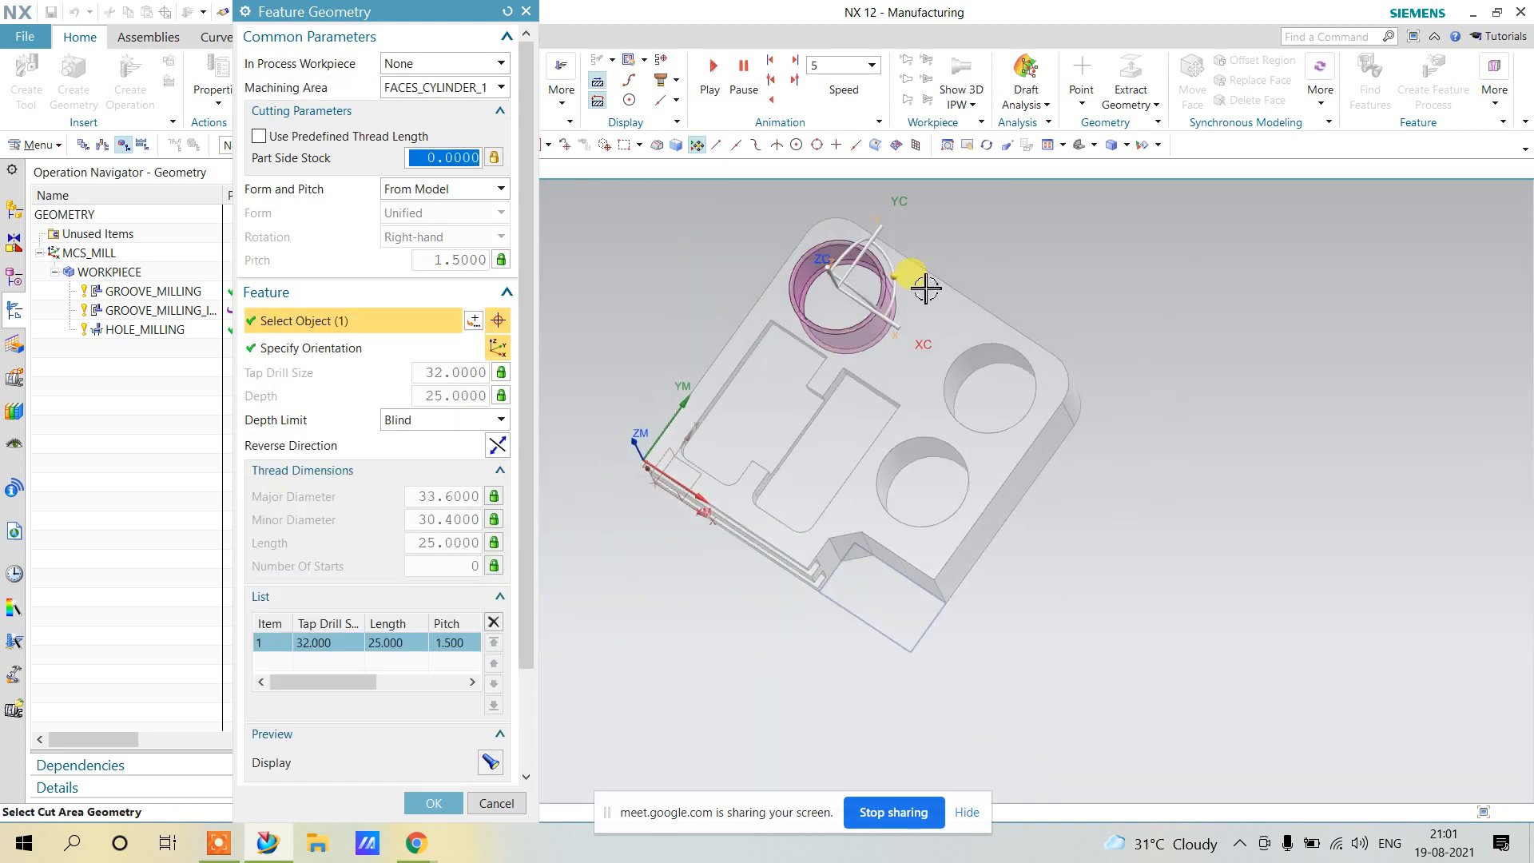
middle_click_drag(1004, 260, 1003, 243)
key("F8")
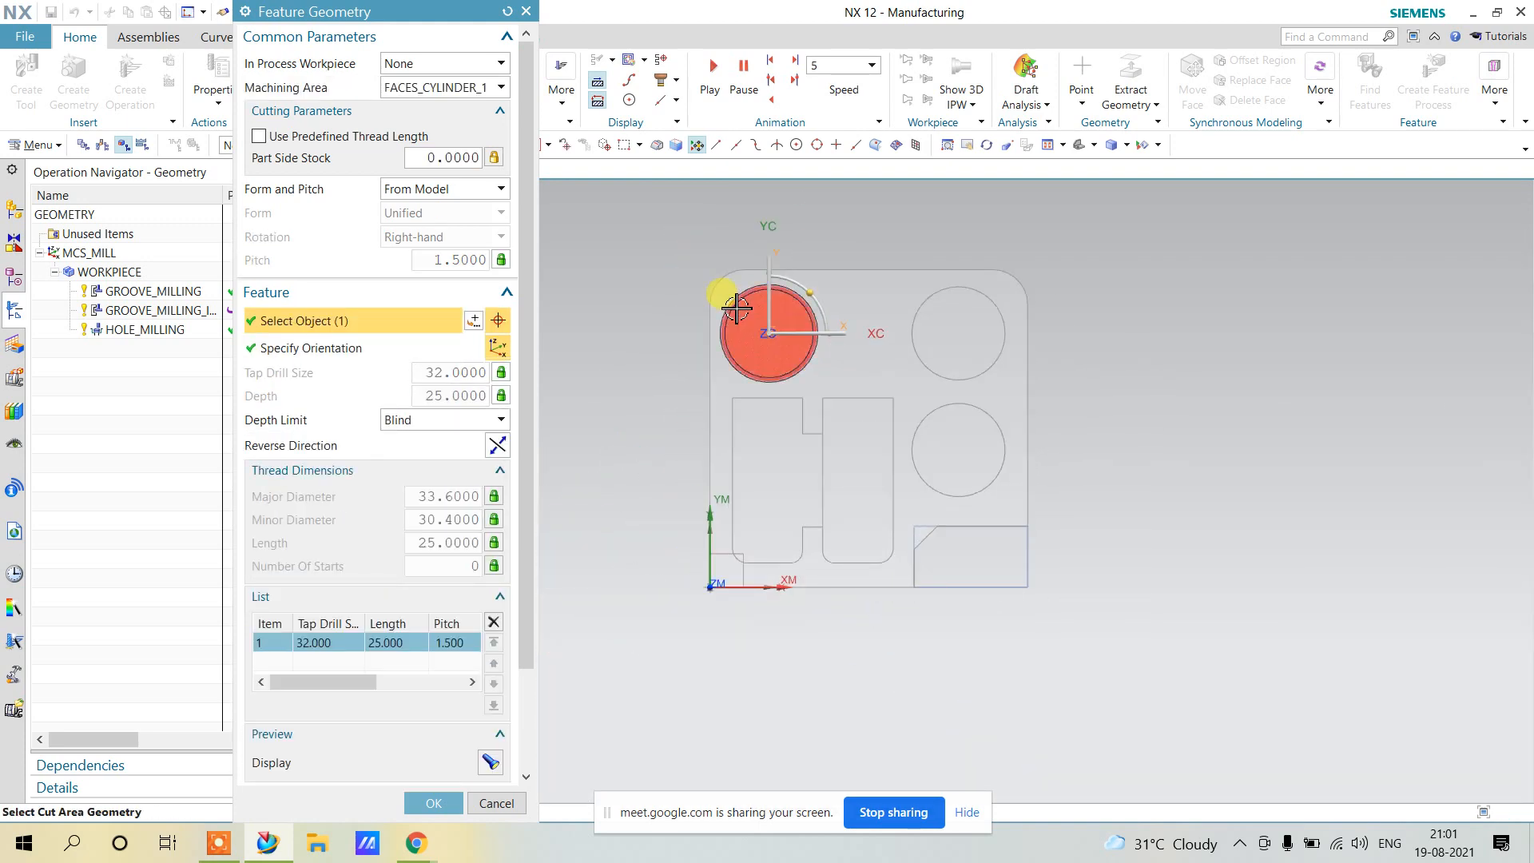
scroll(735, 307, "up", 8)
scroll(732, 313, "up", 3)
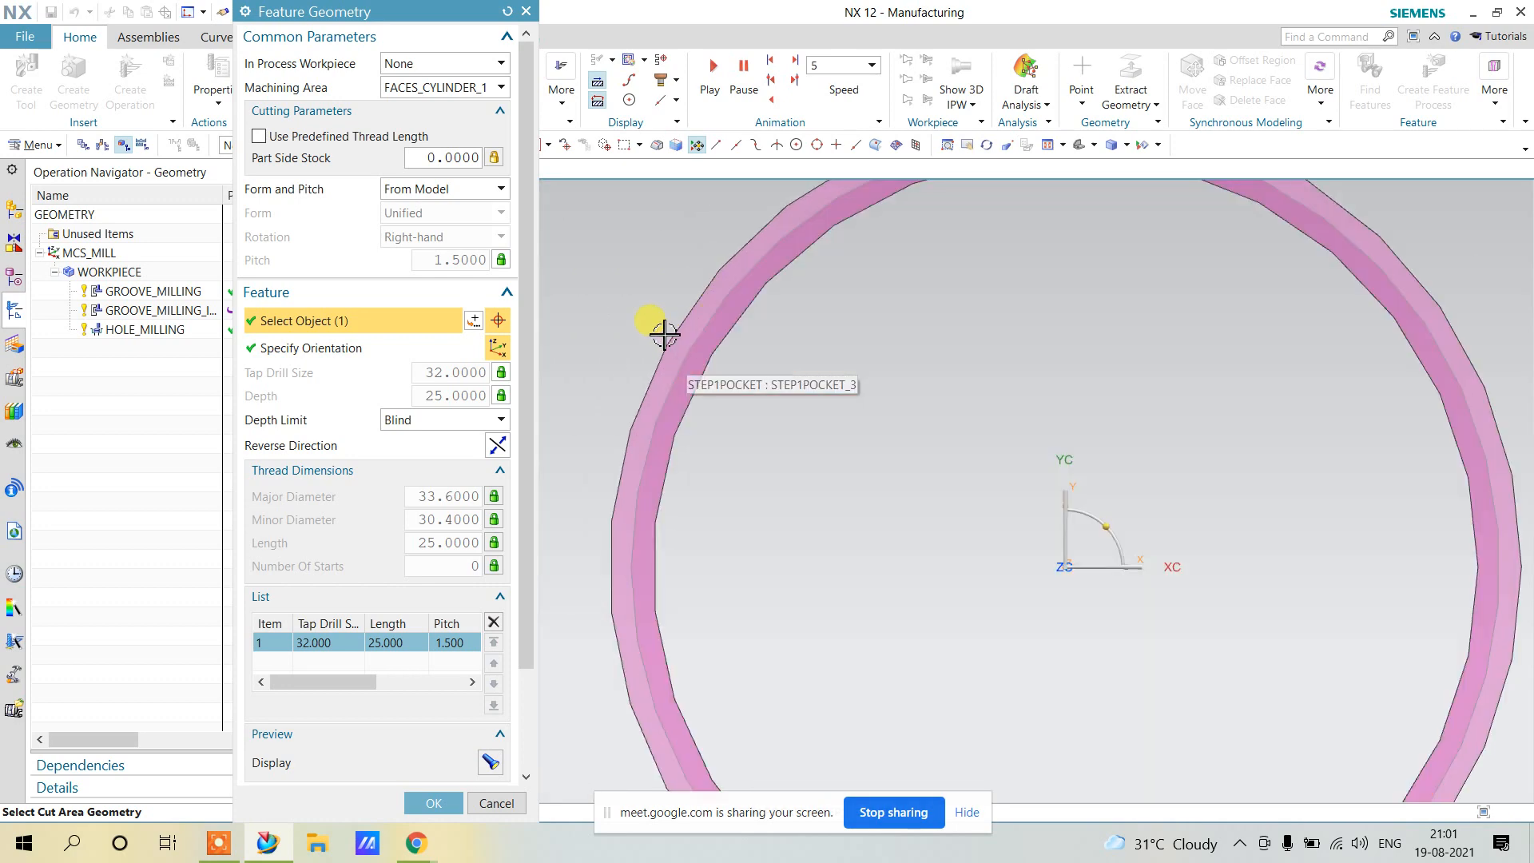
scroll(664, 334, "down", 1)
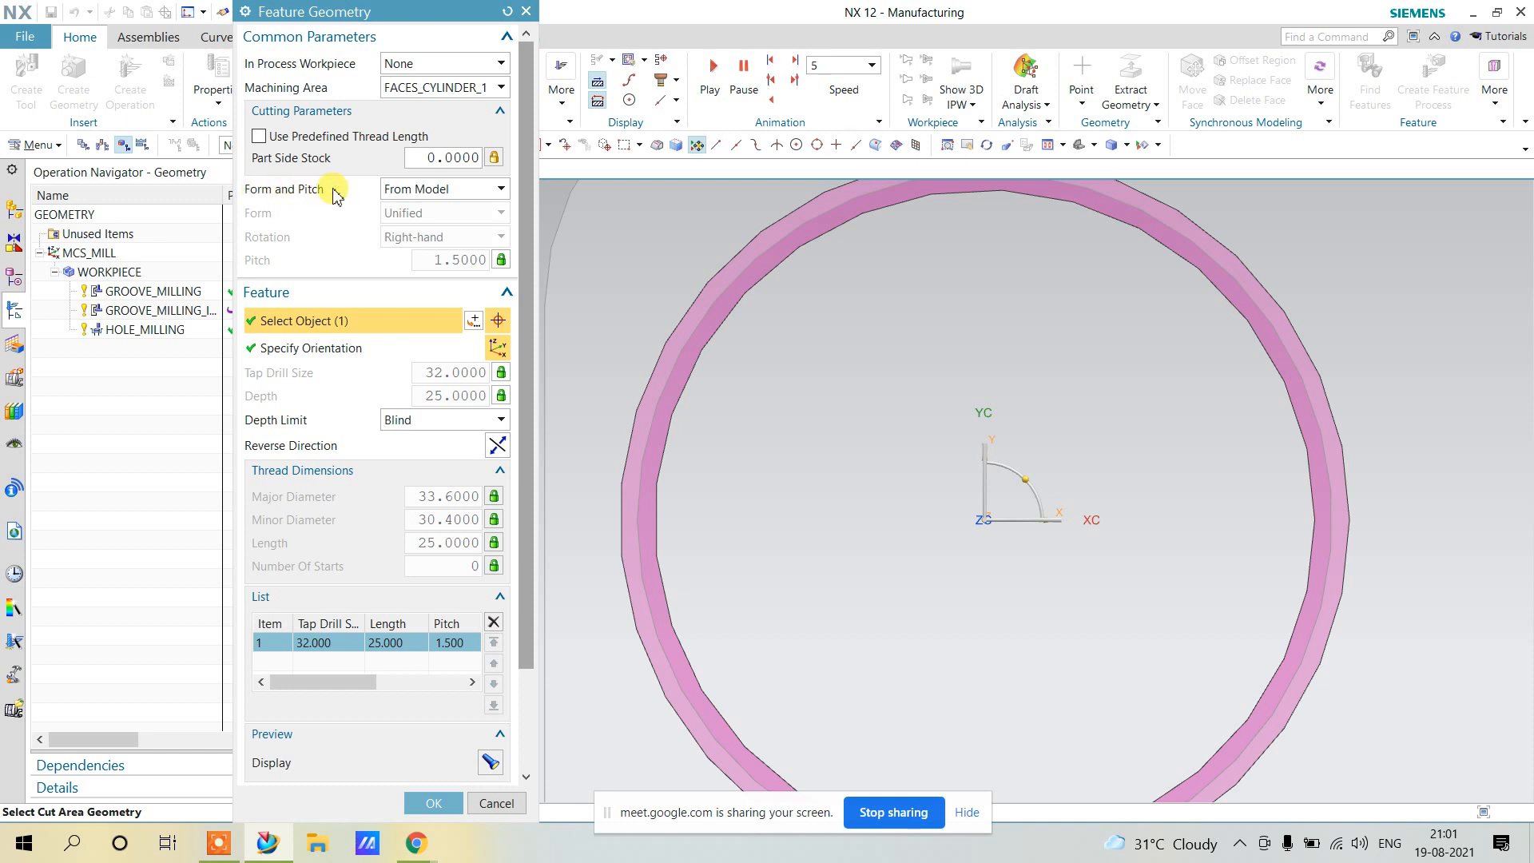
Set the thread's form and pitch source to From Table, keeping the Metric form.
left_click(476, 192)
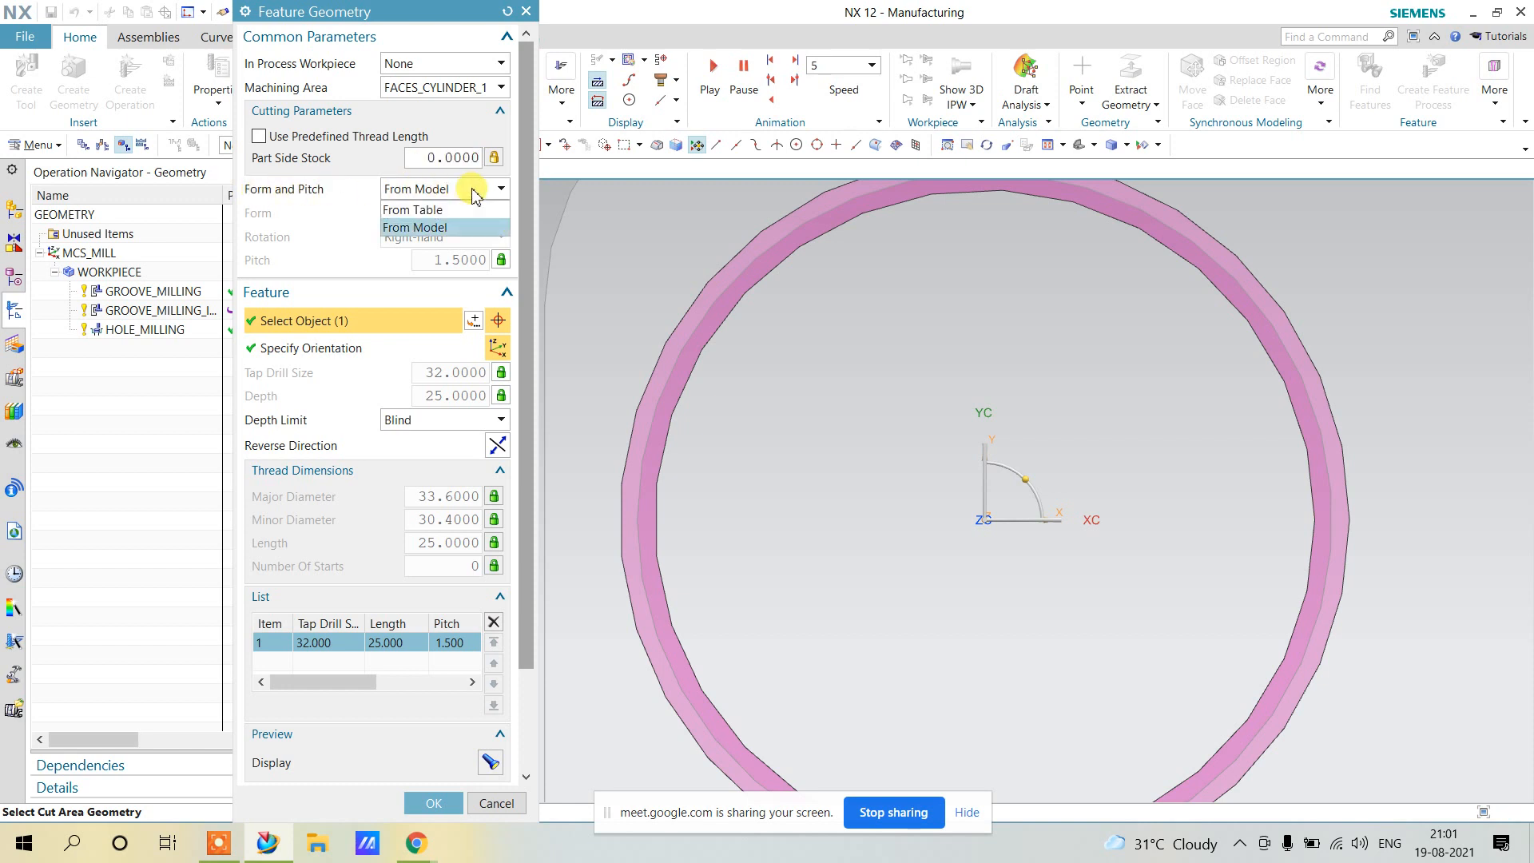
left_click(476, 192)
left_click(476, 192)
left_click(457, 202)
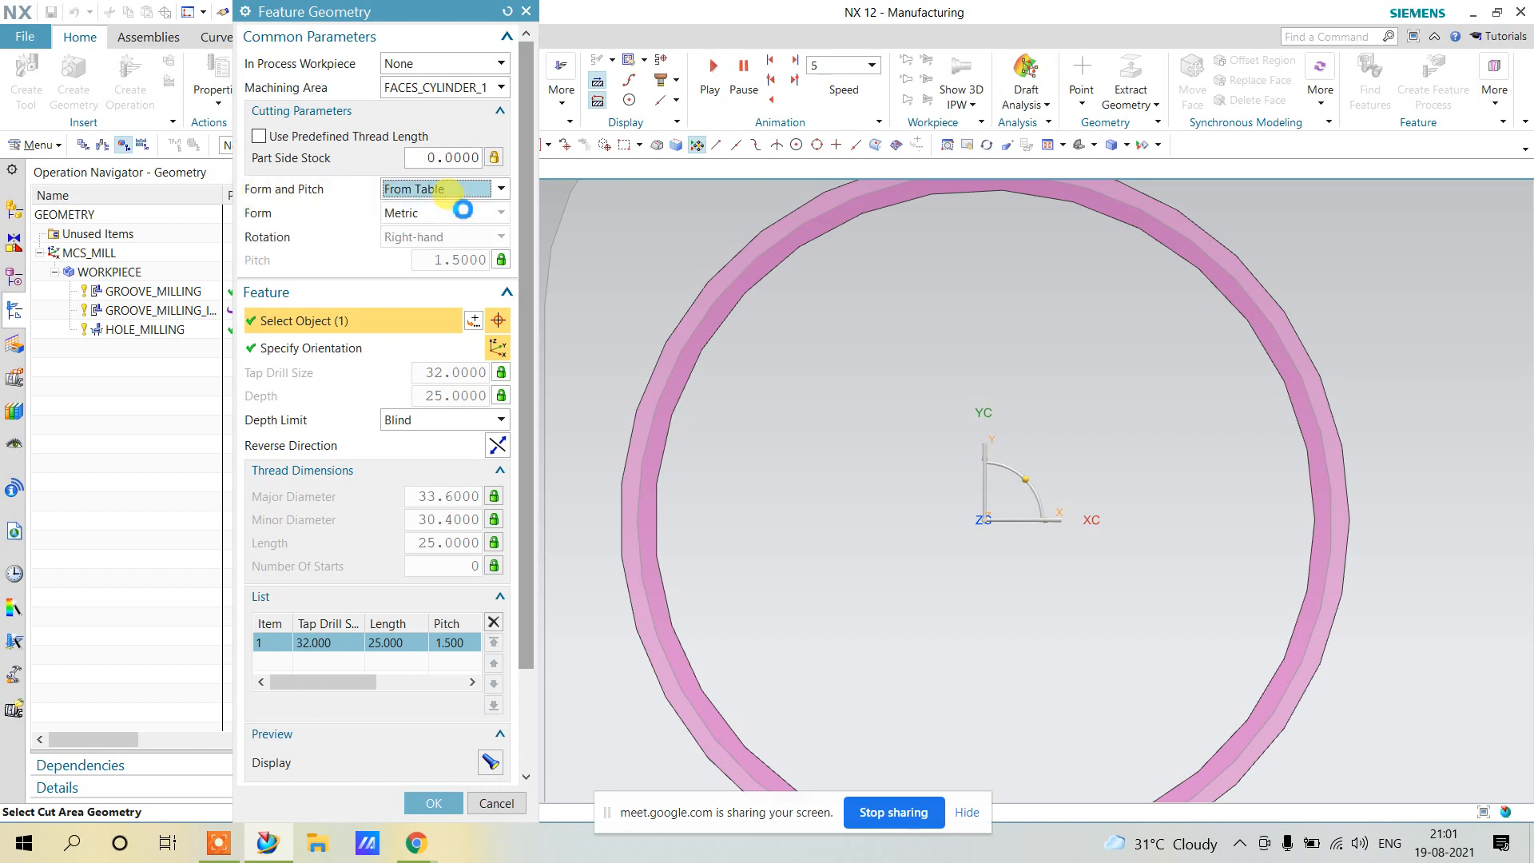
left_click(445, 217)
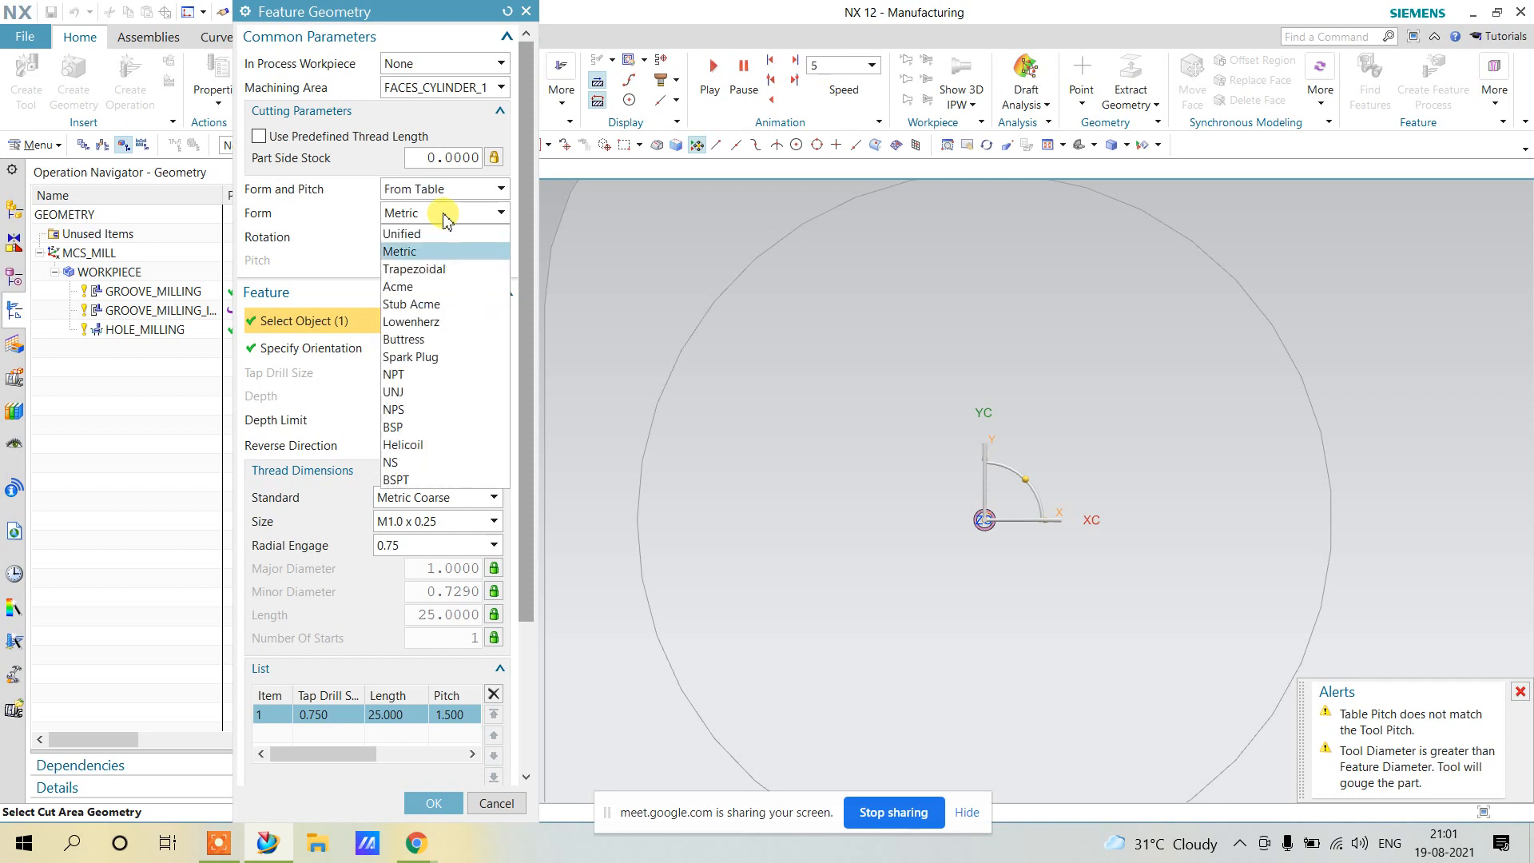
left_click(445, 217)
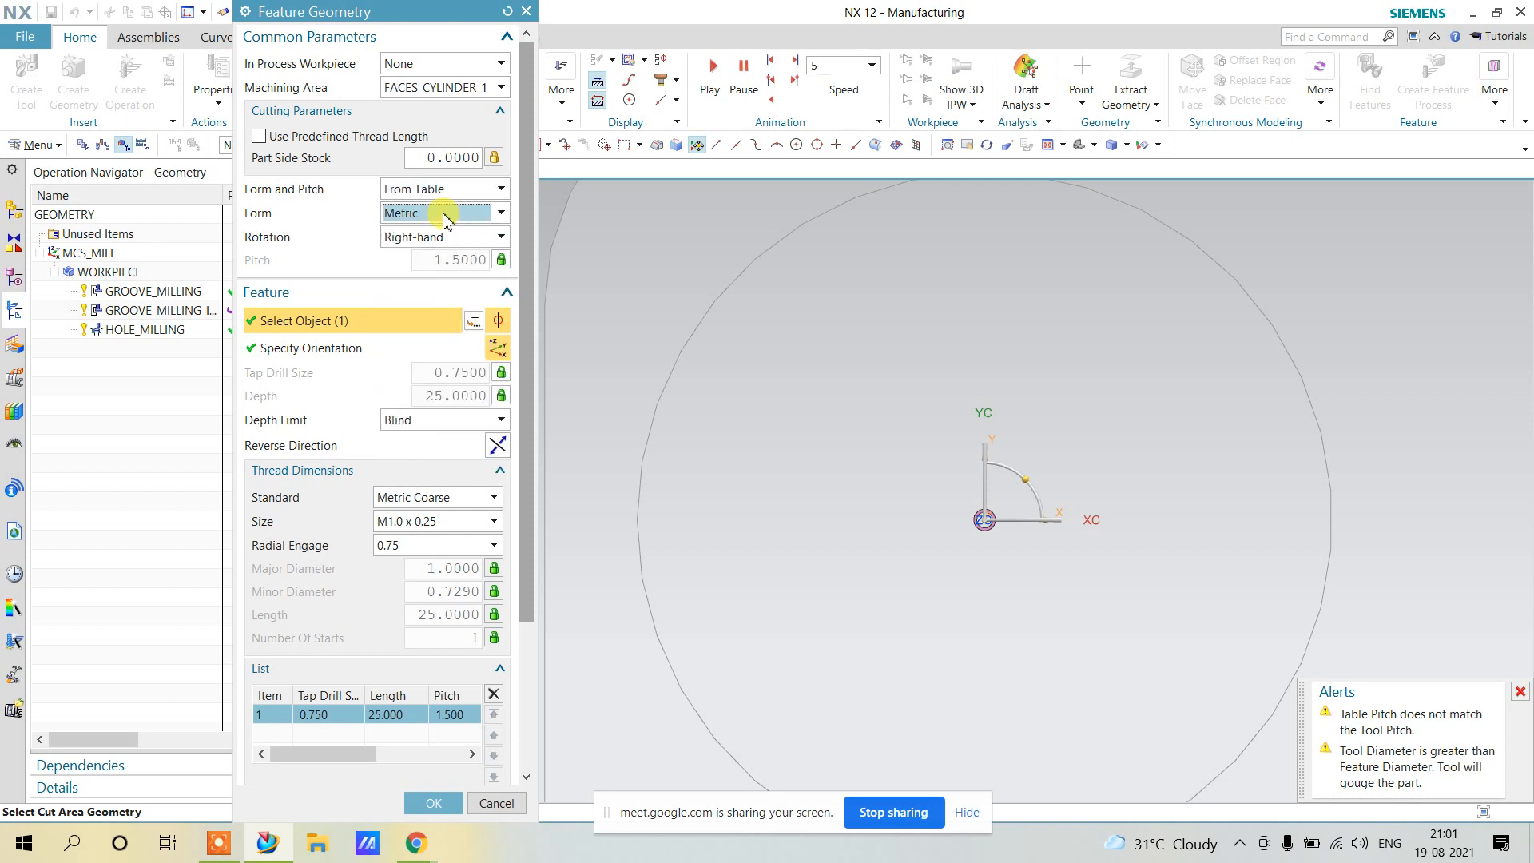
Set the thread rotation to Left-hand and open the choices for the thread standard.
left_click(443, 234)
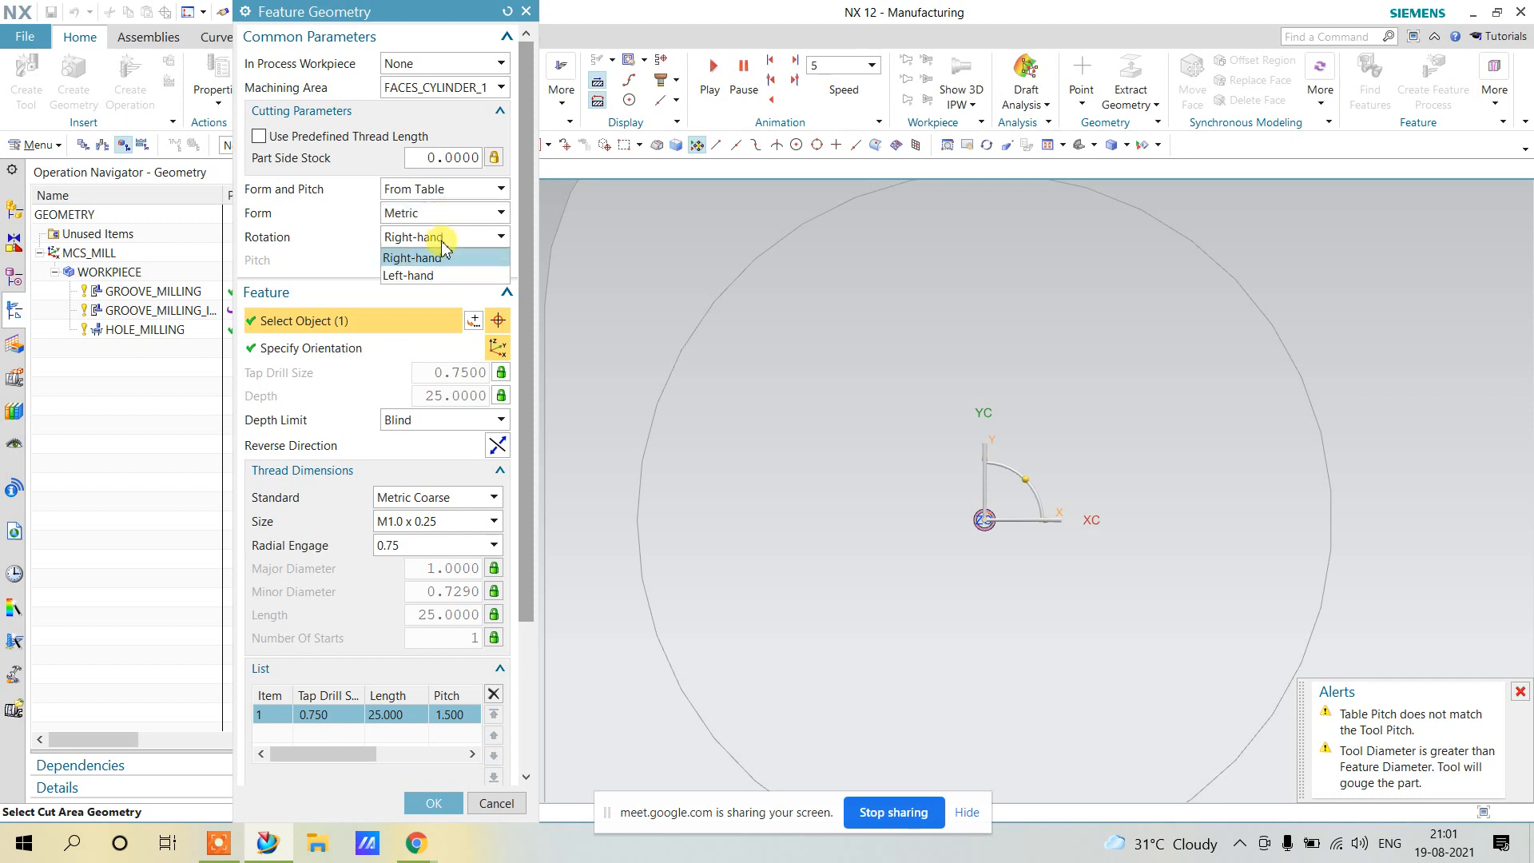
left_click(436, 277)
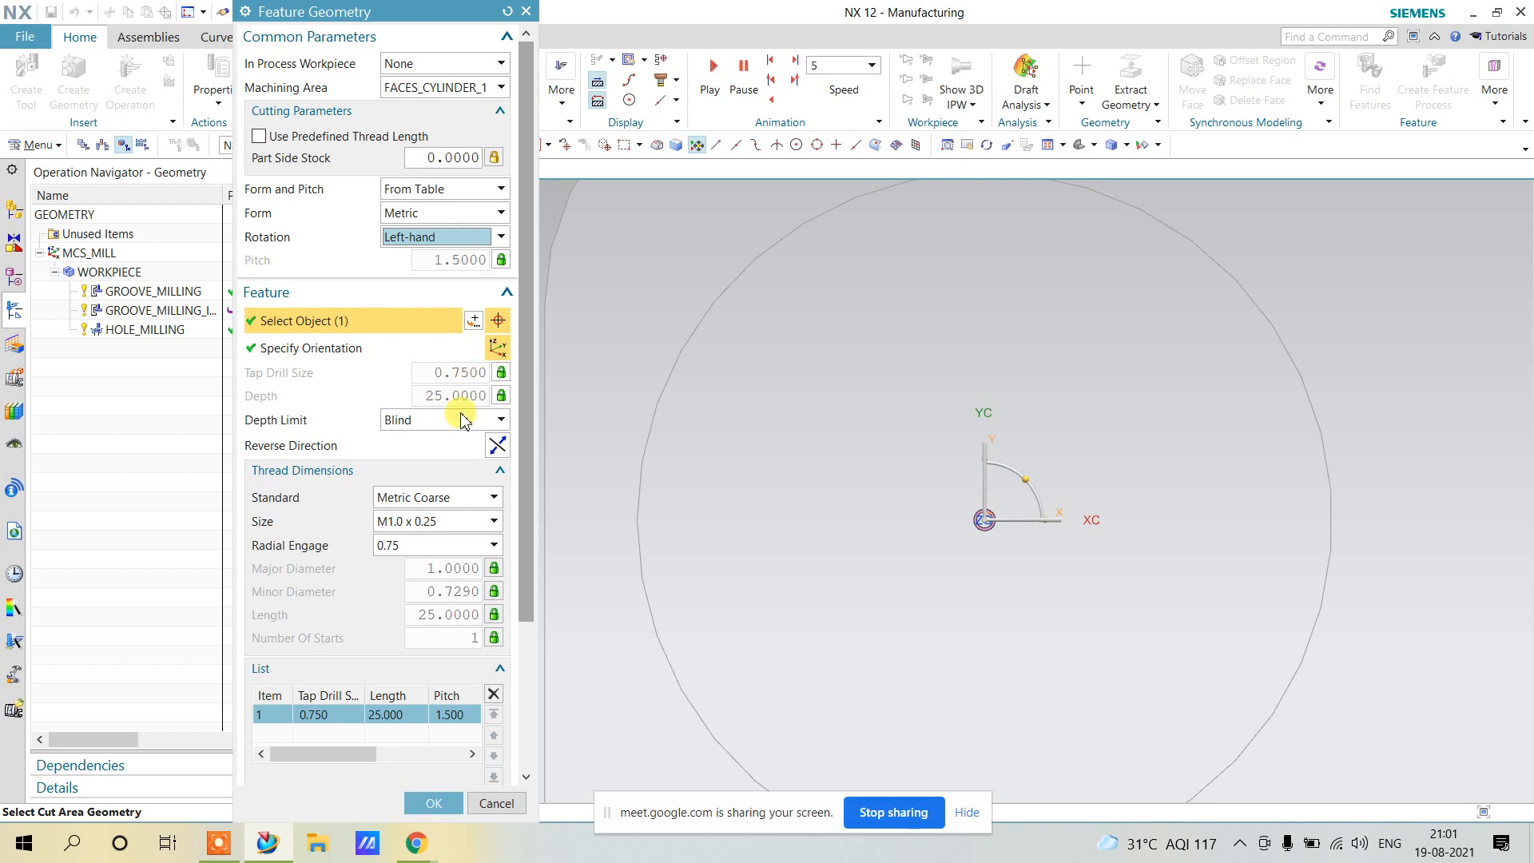
left_click(447, 502)
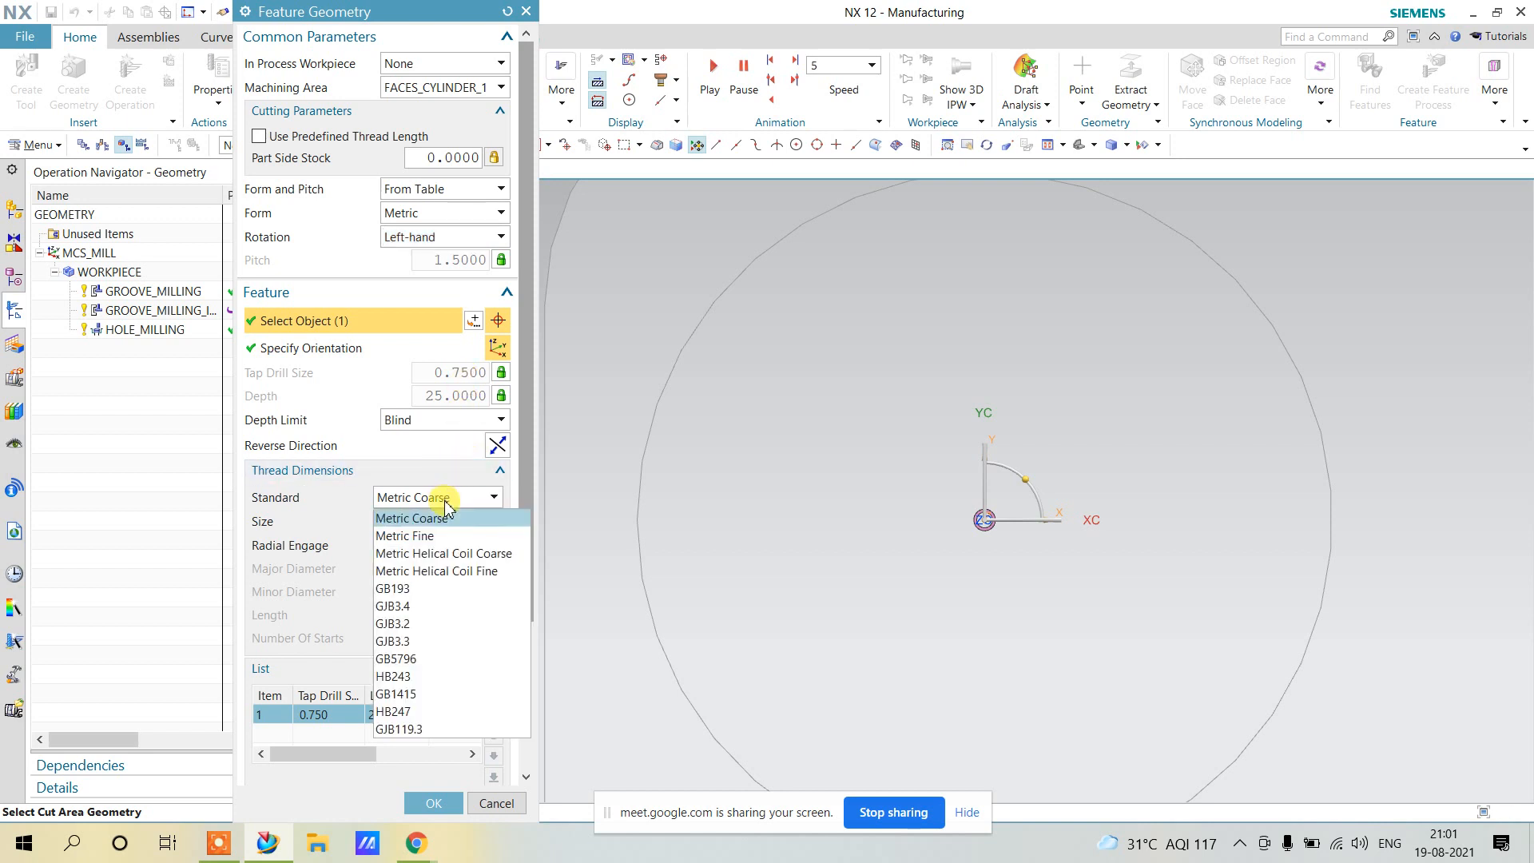
Set the thread dimensions from the table to the Metric Coarse standard with size M1.6 x 0.35.
left_click(444, 518)
left_click(442, 520)
left_click(440, 520)
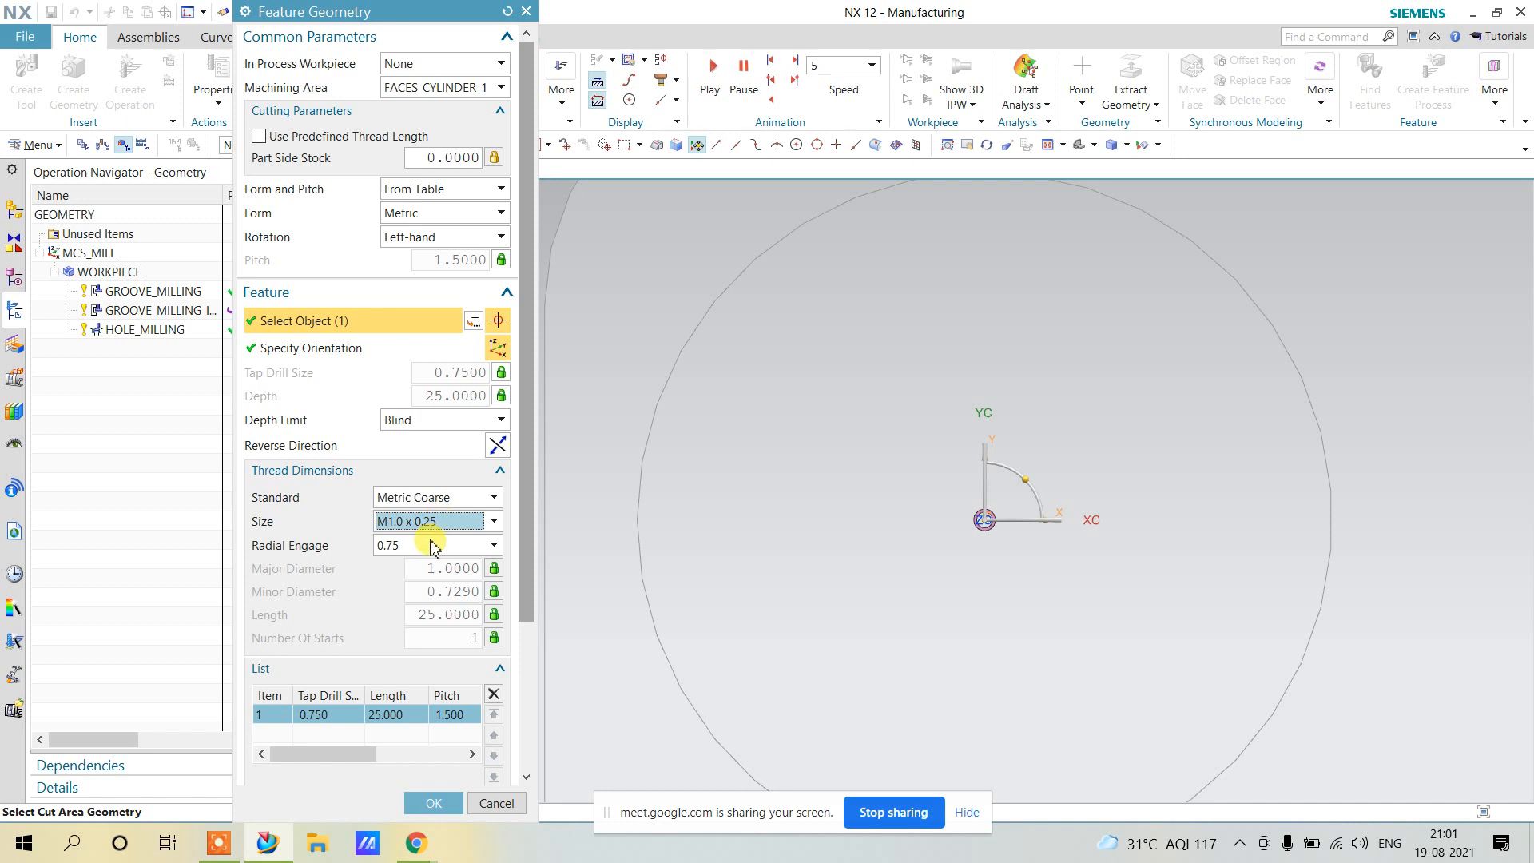
left_click(403, 189)
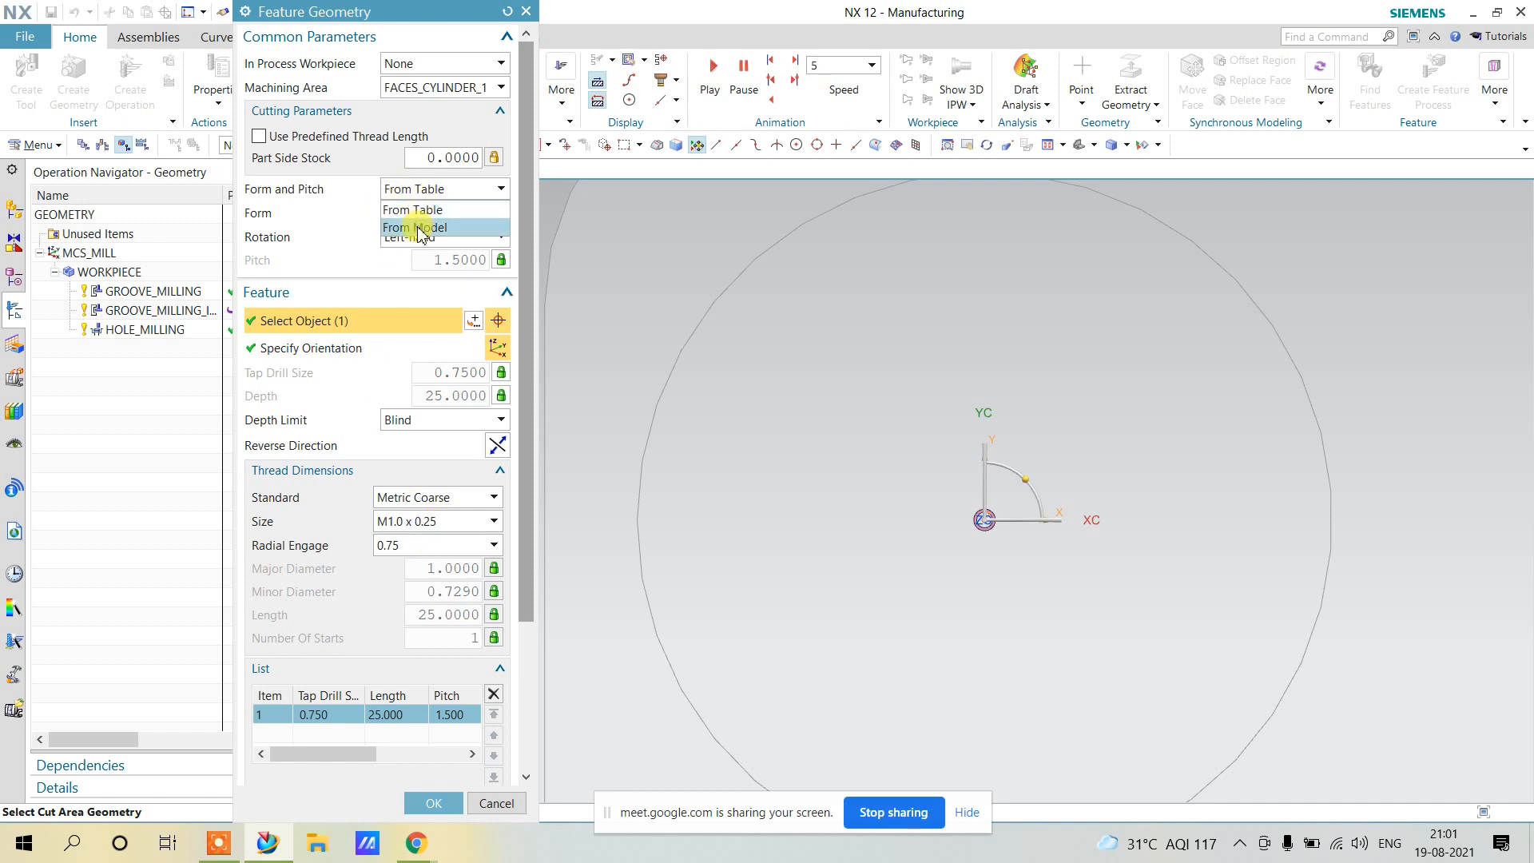
left_click(346, 233)
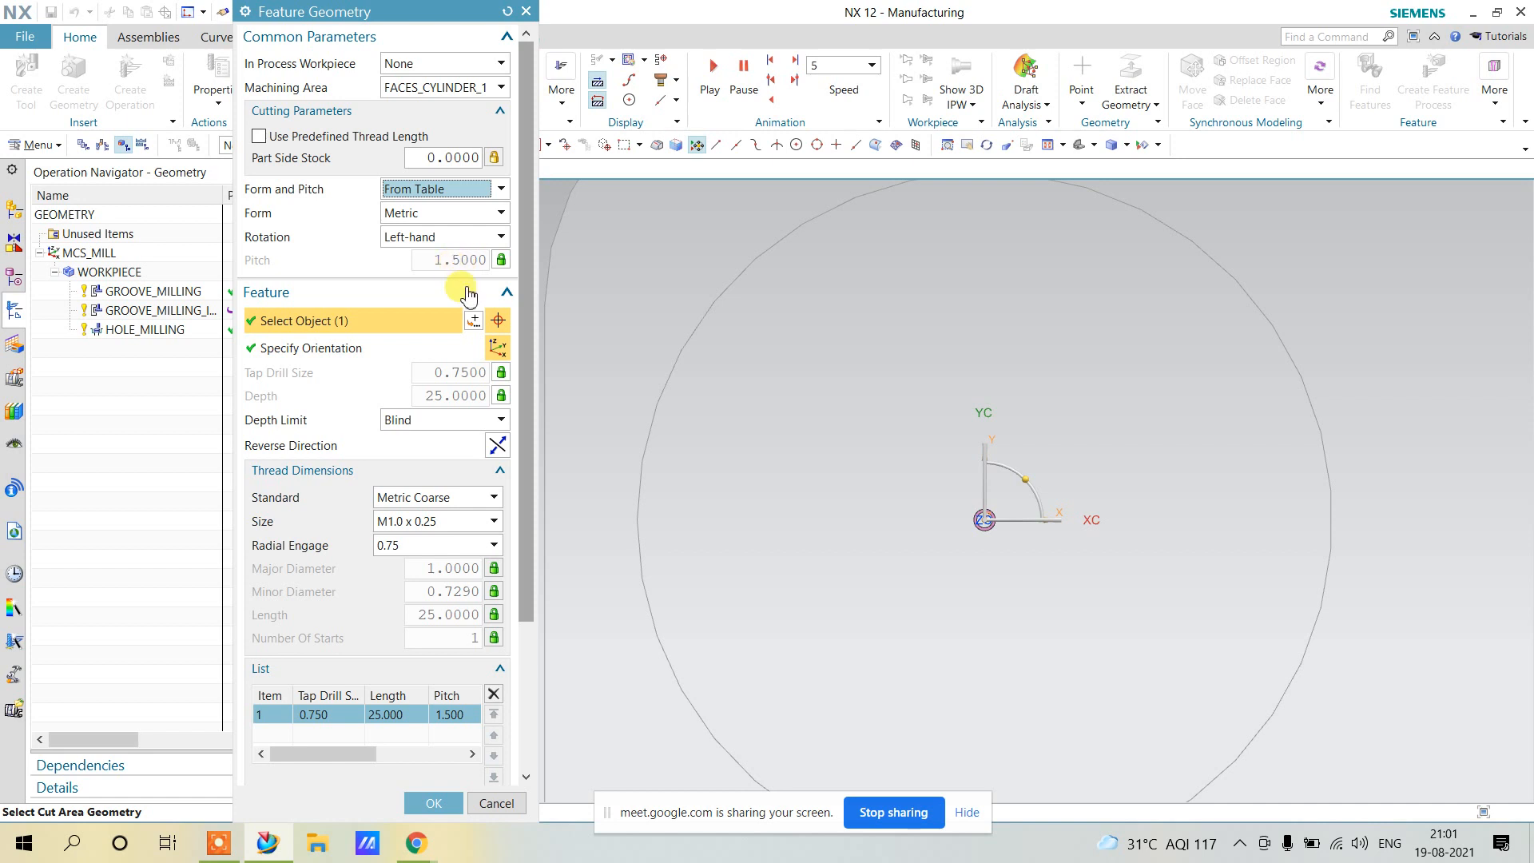
left_click(457, 525)
left_click(425, 618)
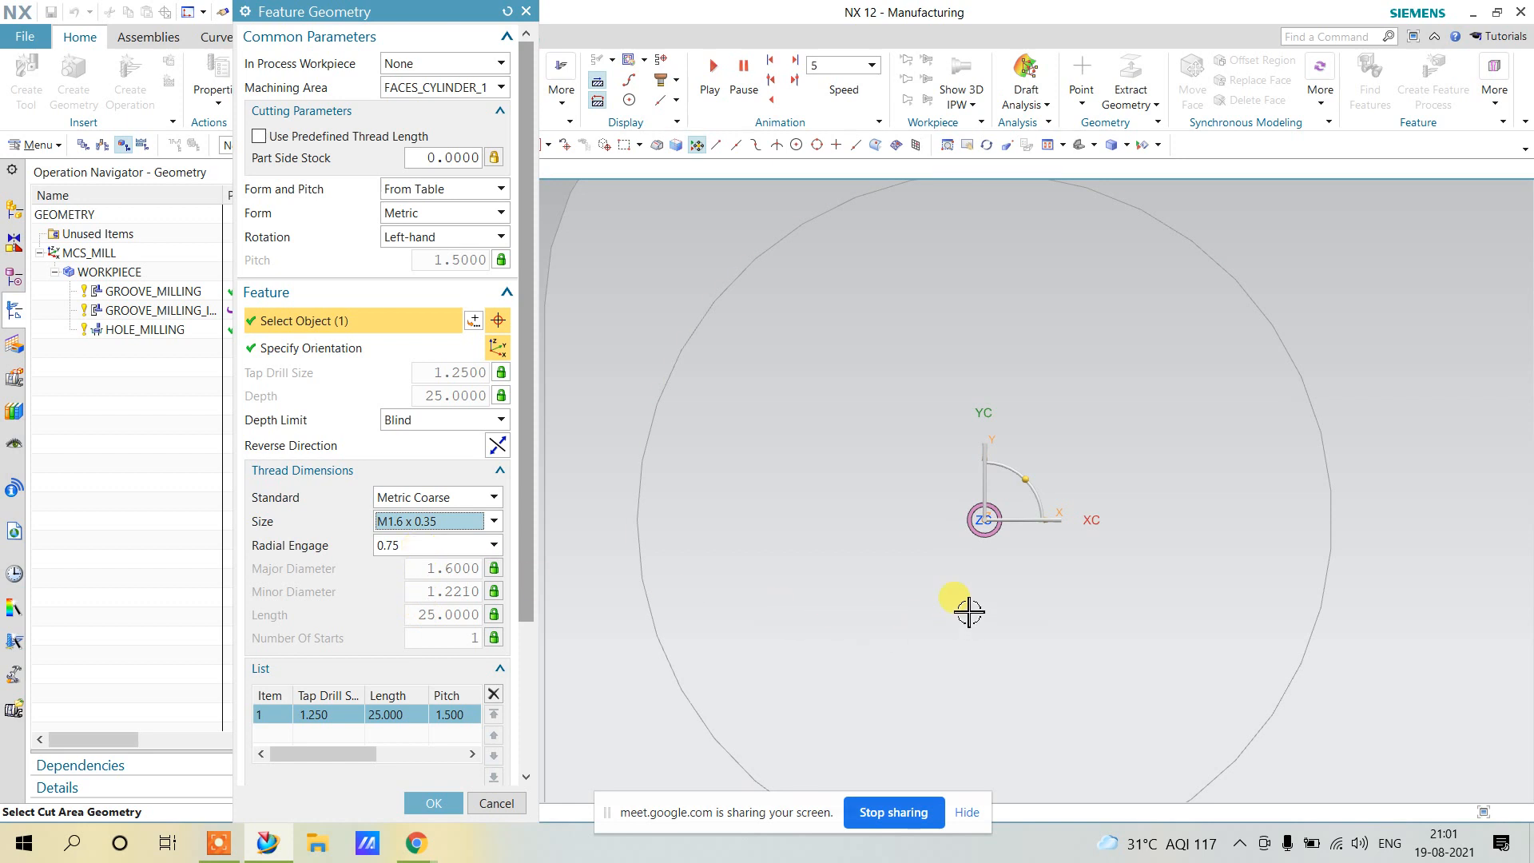
Accept the table-based thread geometry and try to generate the thread milling tool path.
middle_click_drag(968, 611, 970, 590)
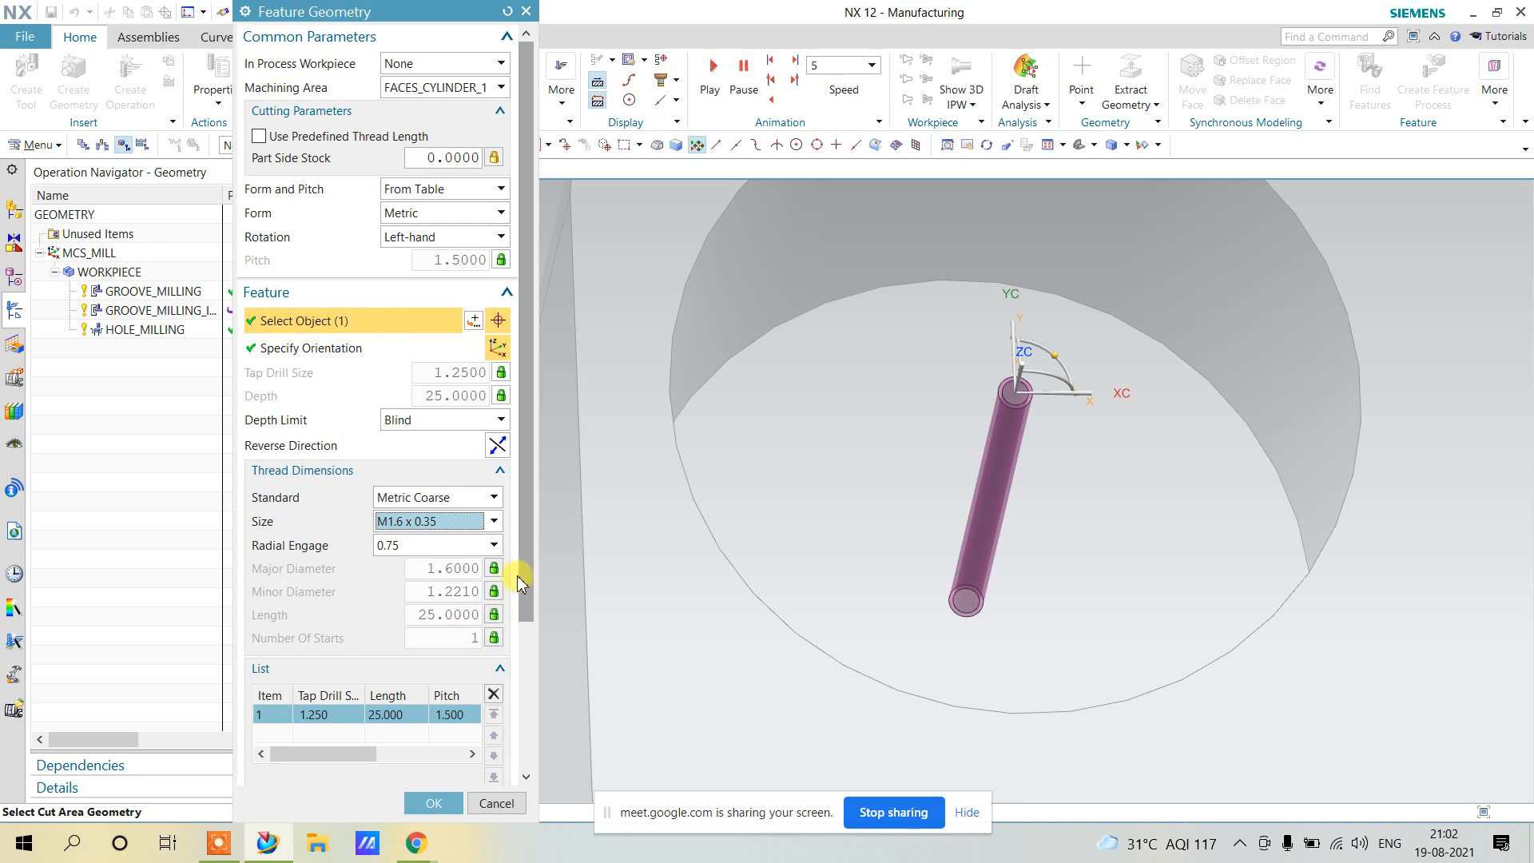
left_click_drag(519, 581, 520, 731)
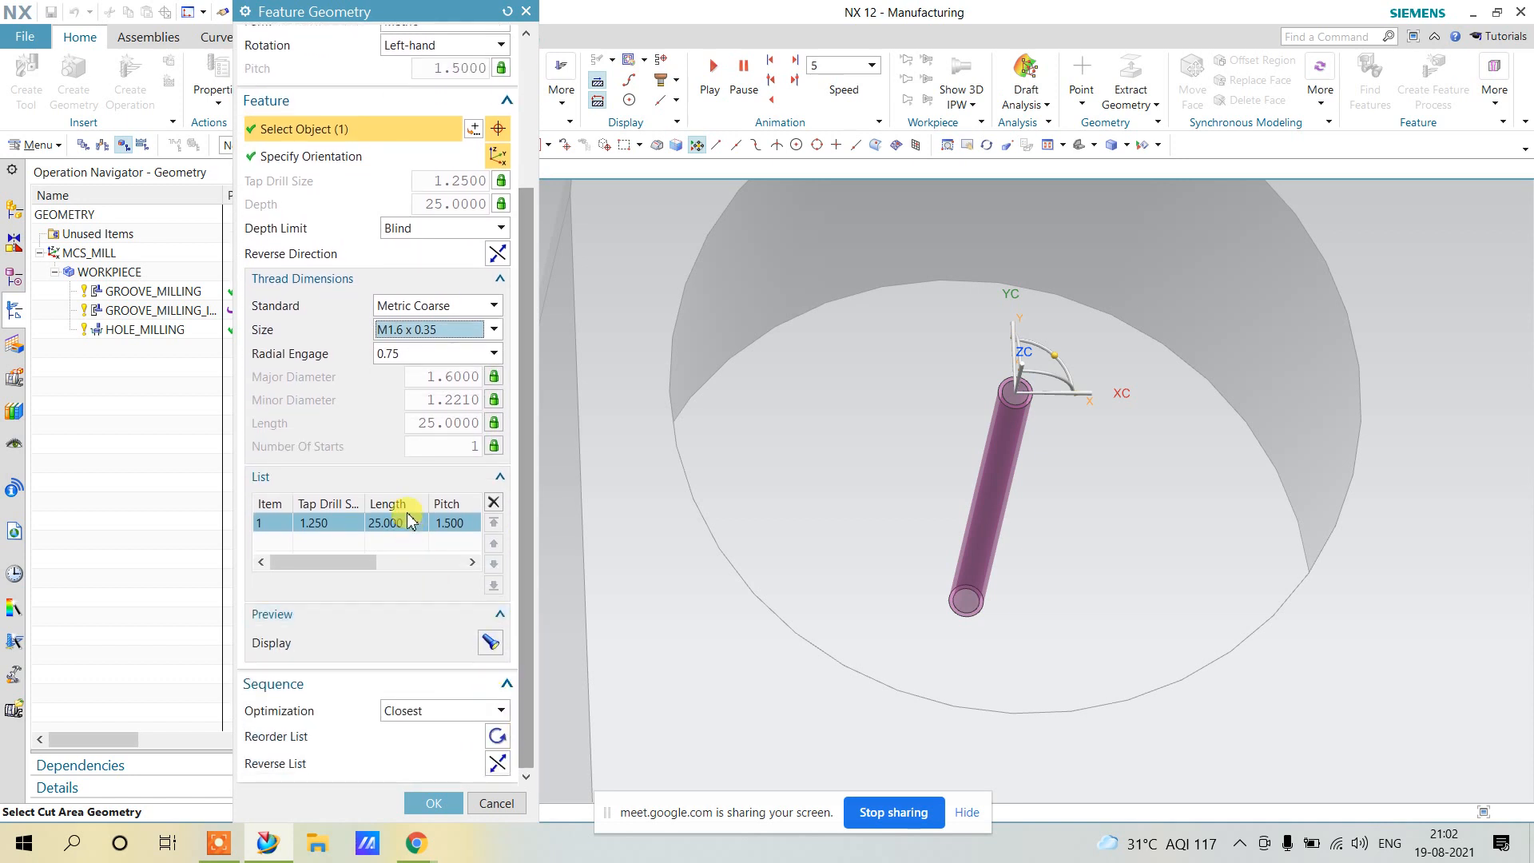
left_click(426, 330)
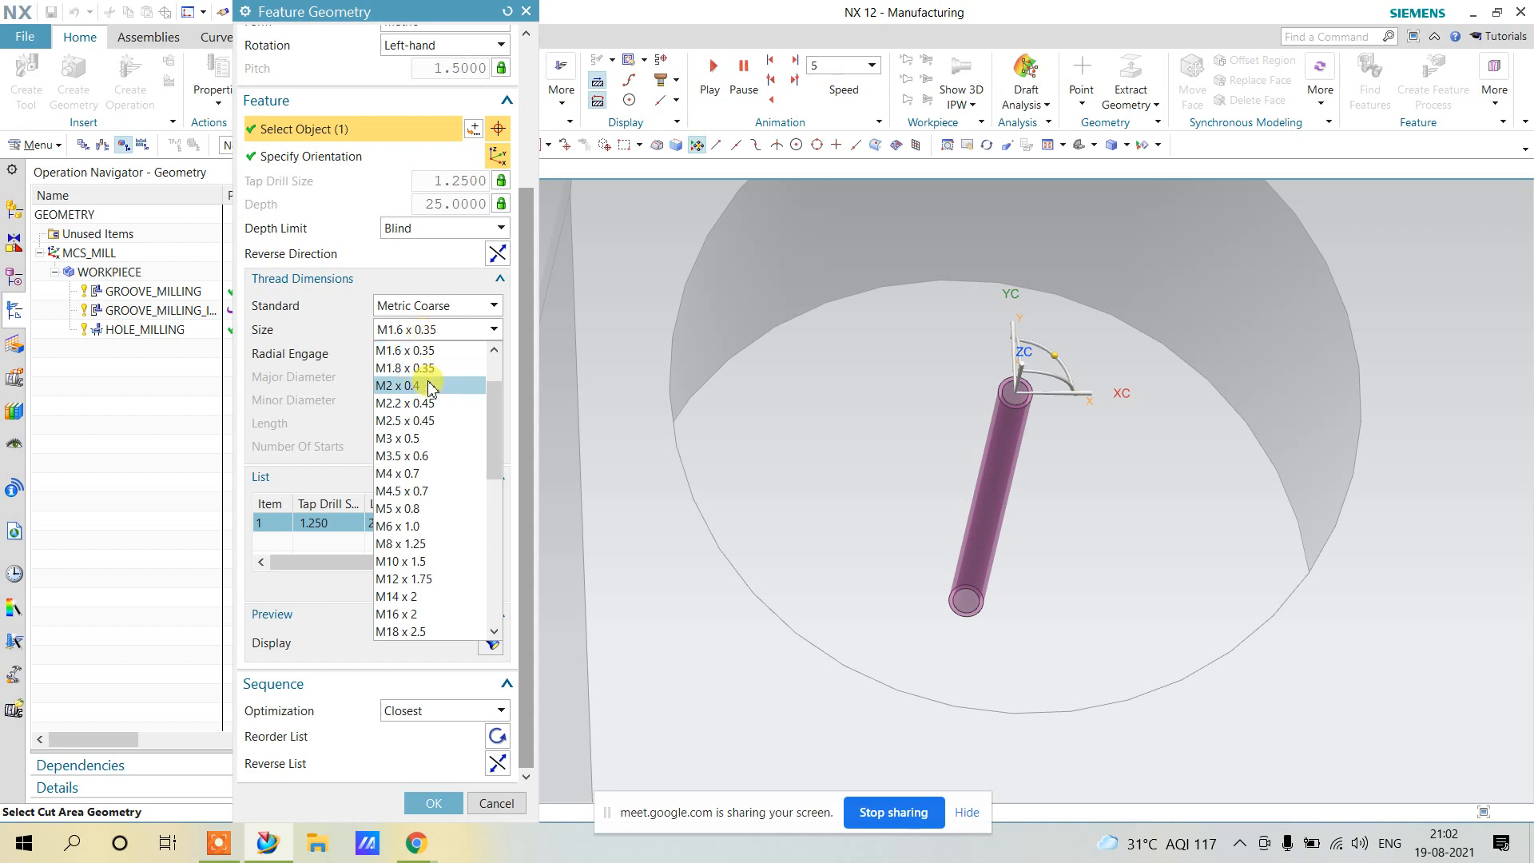
scroll(431, 389, "up", 2)
left_click(401, 309)
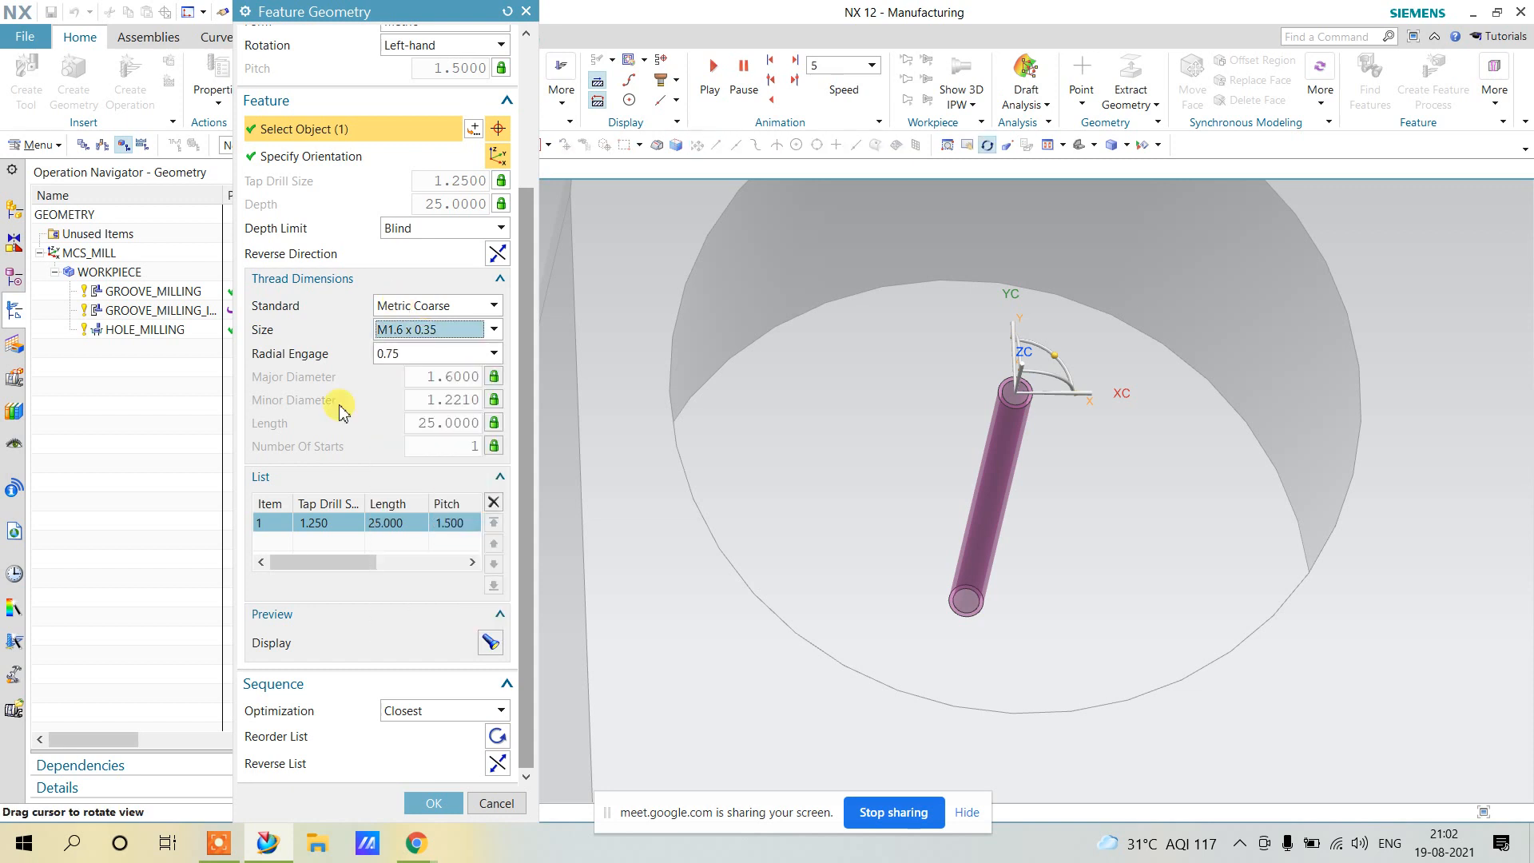
left_click(432, 803)
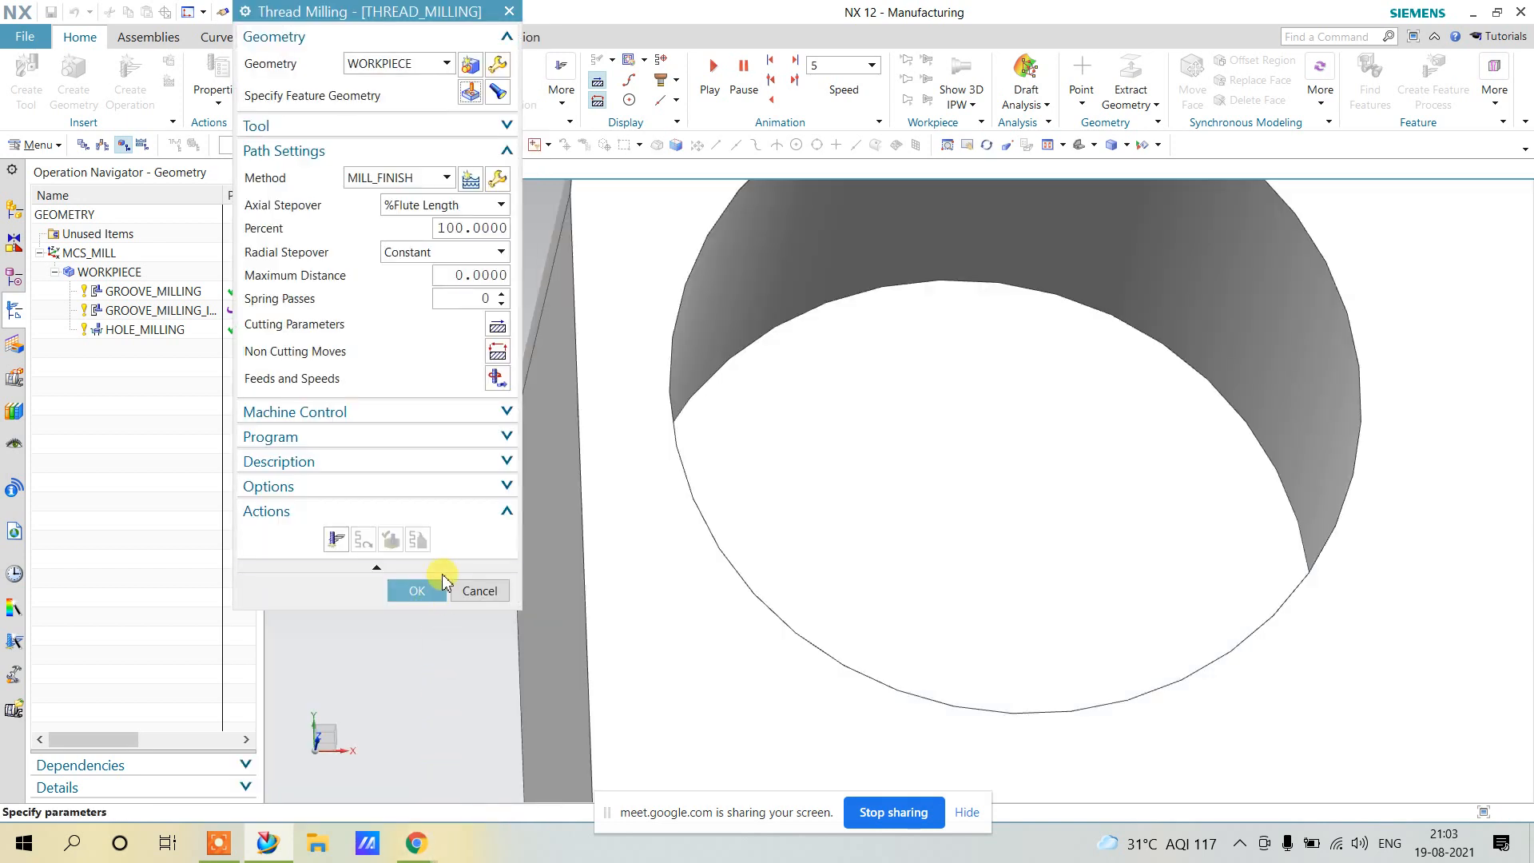
left_click(337, 541)
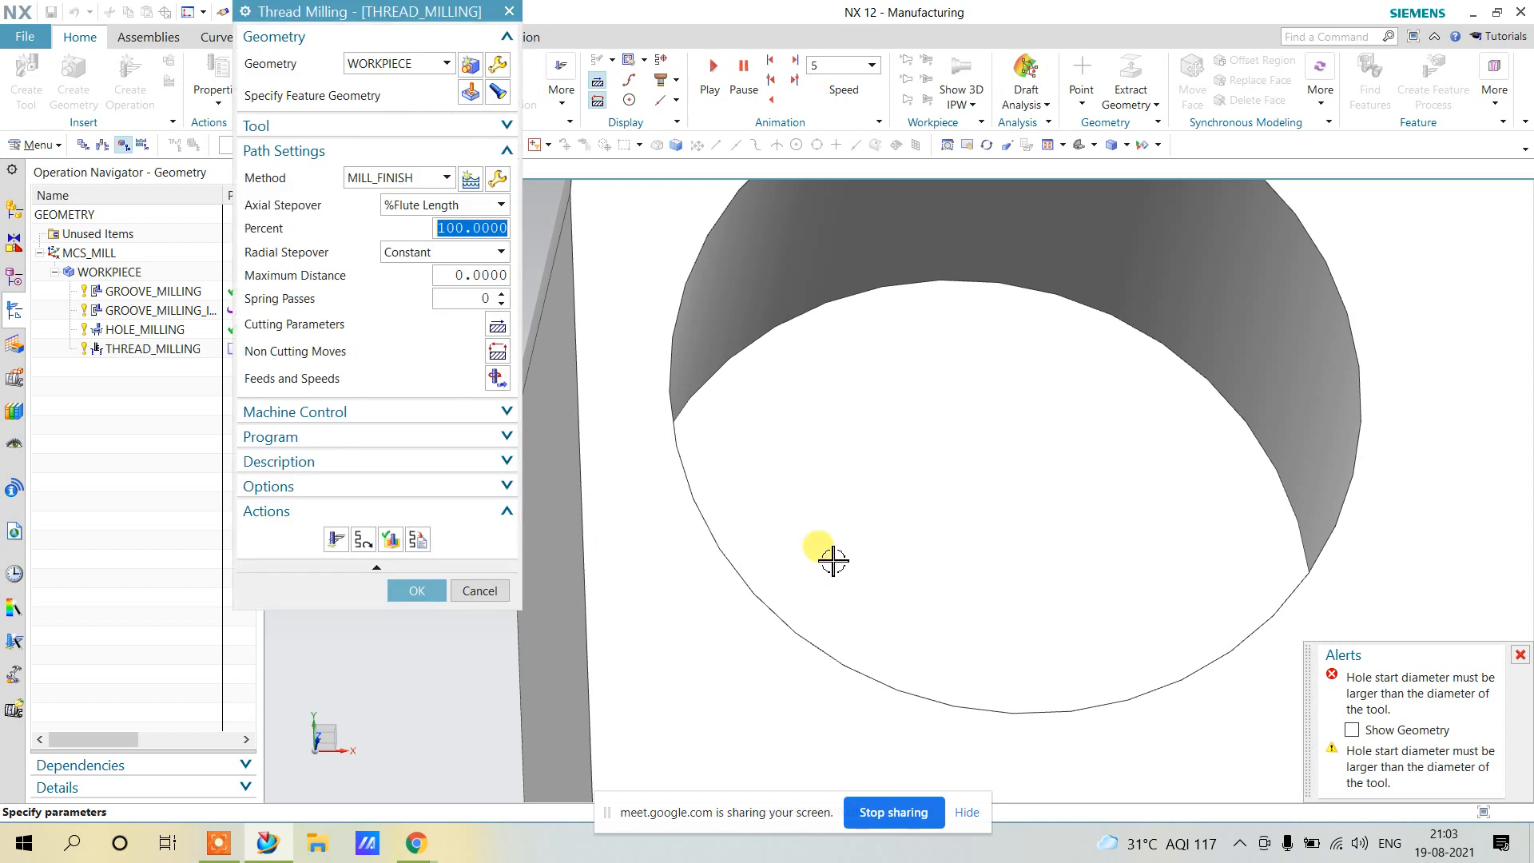
Change the thread feature's form and pitch to From Model and generate the thread milling tool path.
scroll(835, 557, "down", 3)
middle_click_drag(835, 557, 811, 524)
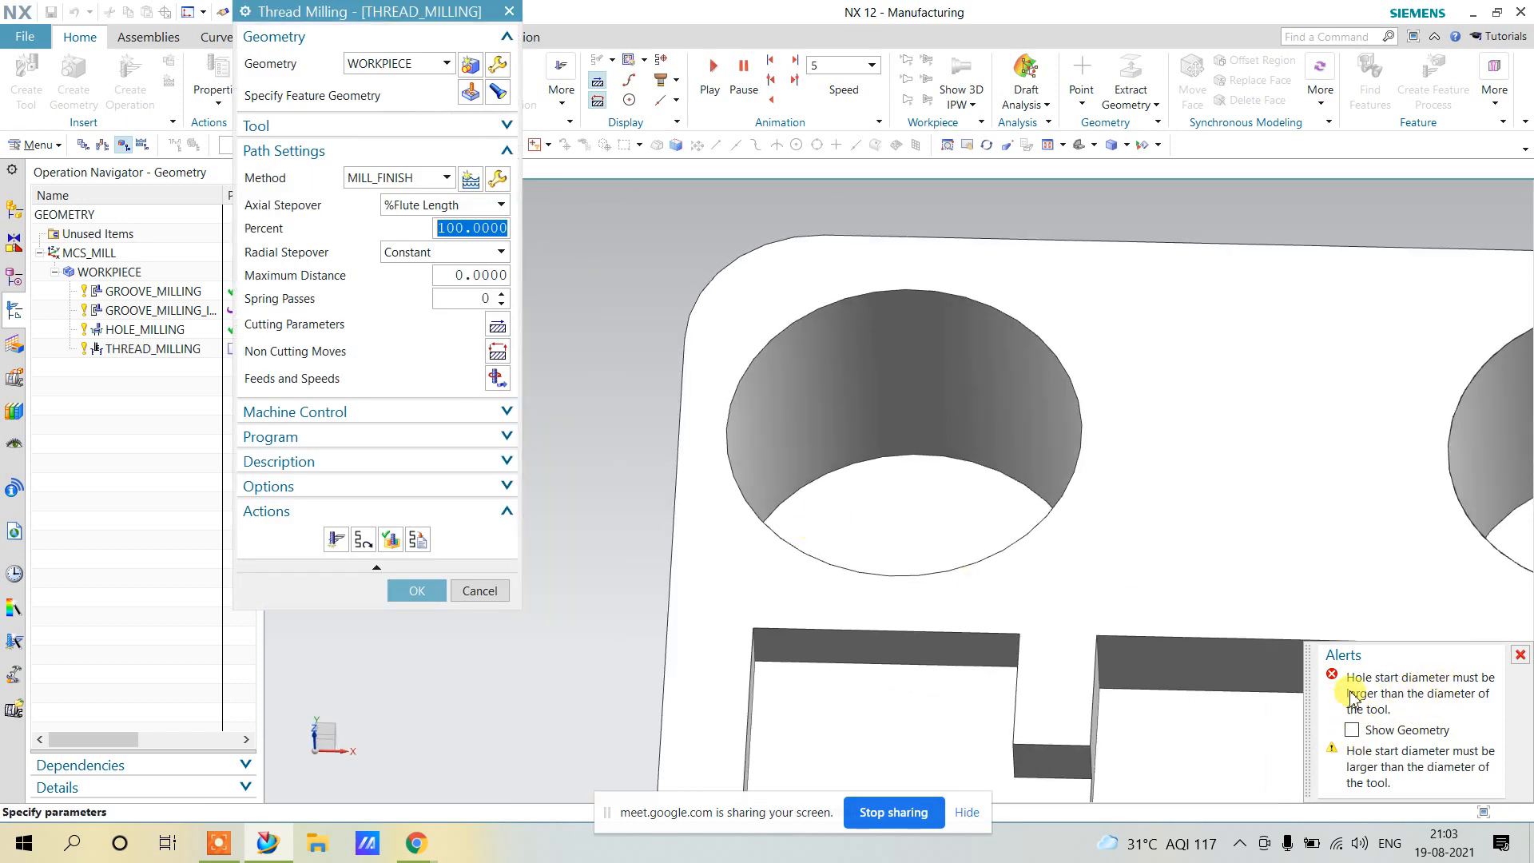
left_click(471, 93)
left_click(445, 189)
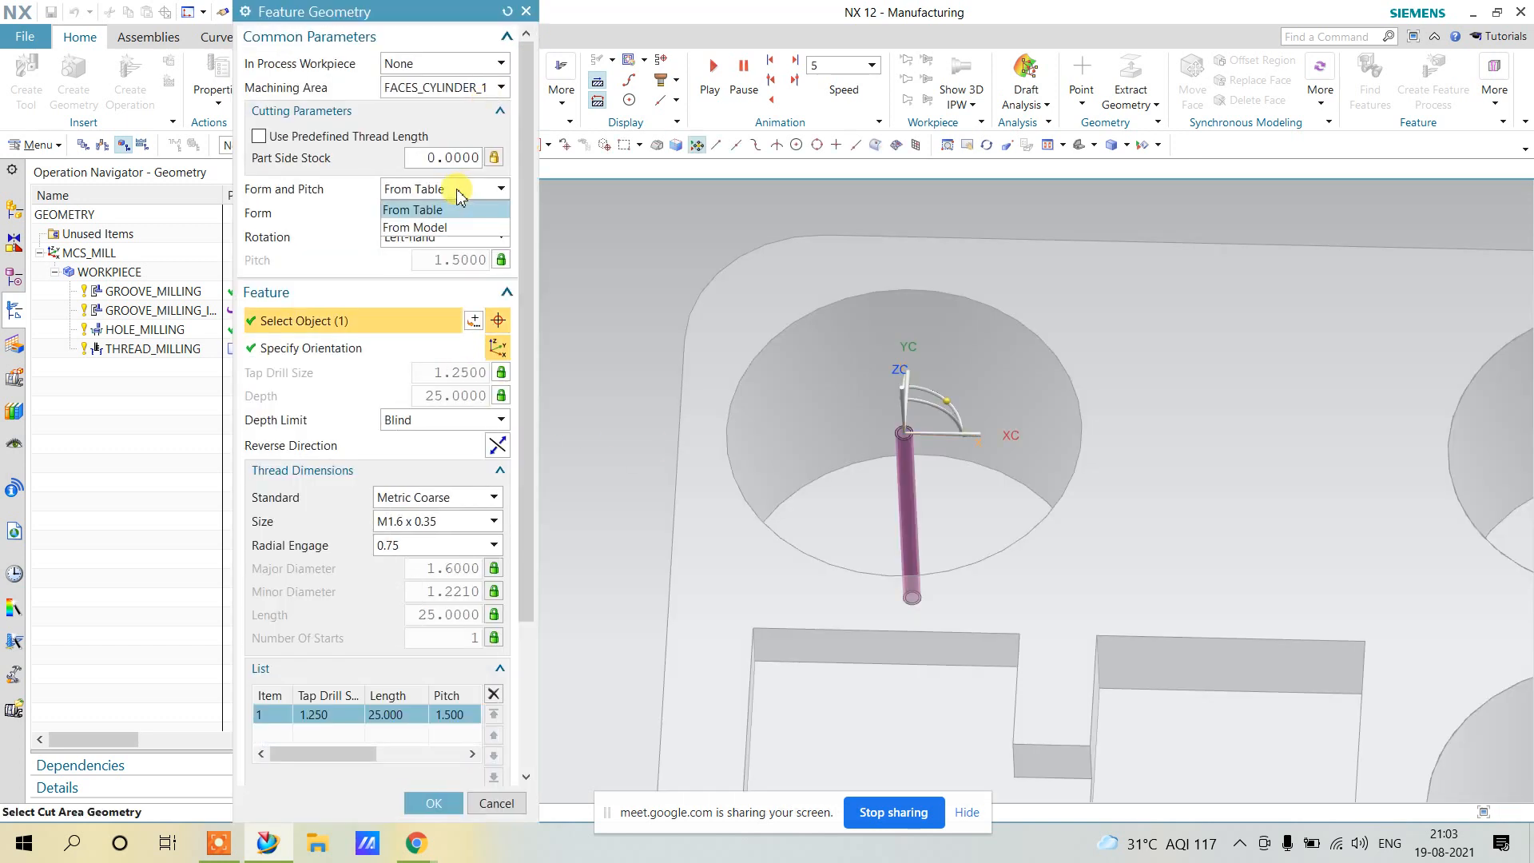
left_click(439, 221)
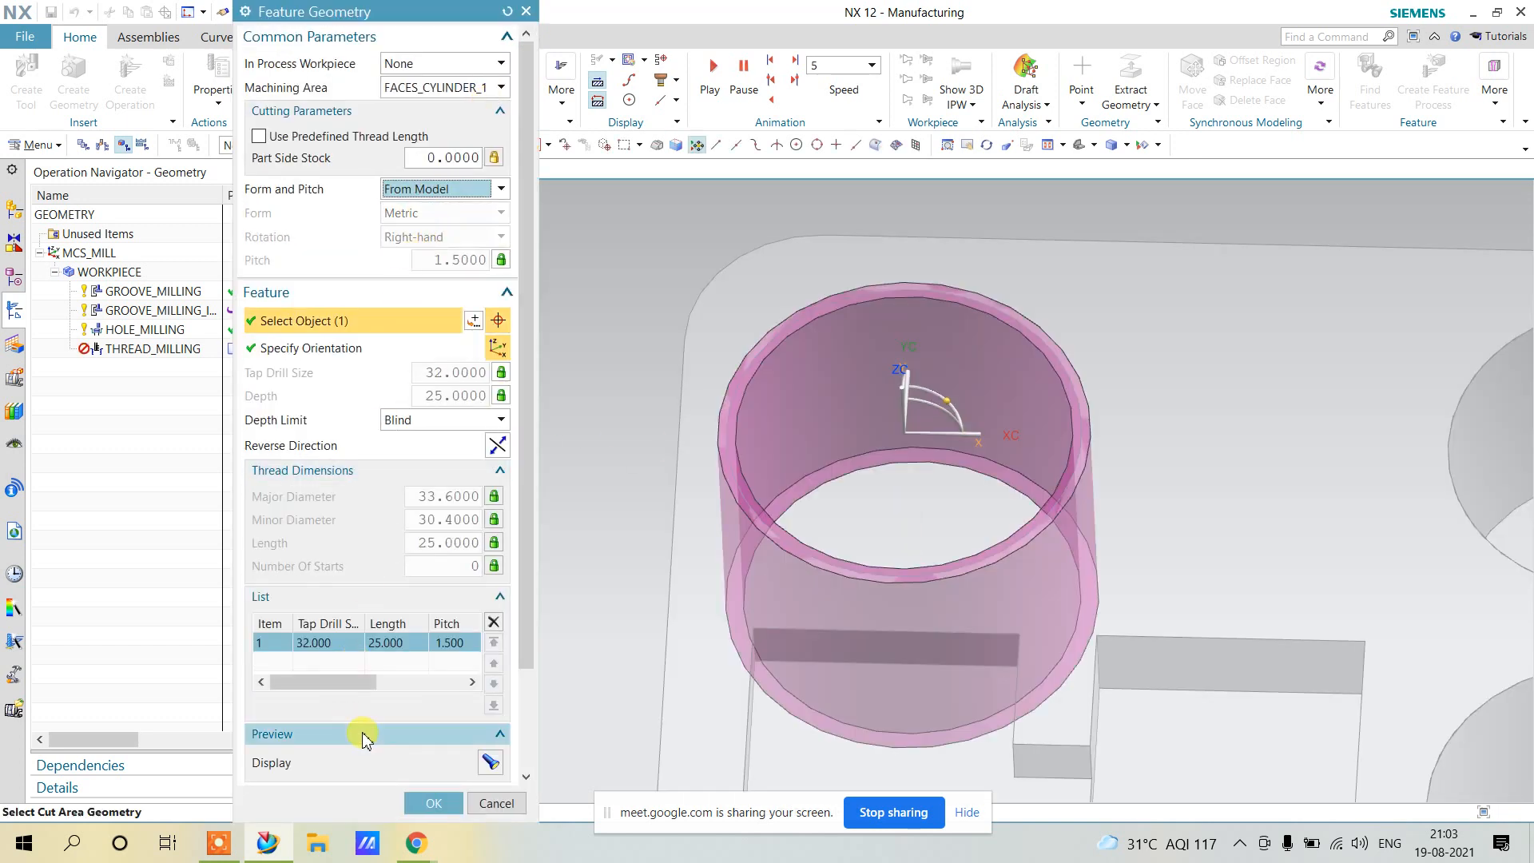
left_click(420, 801)
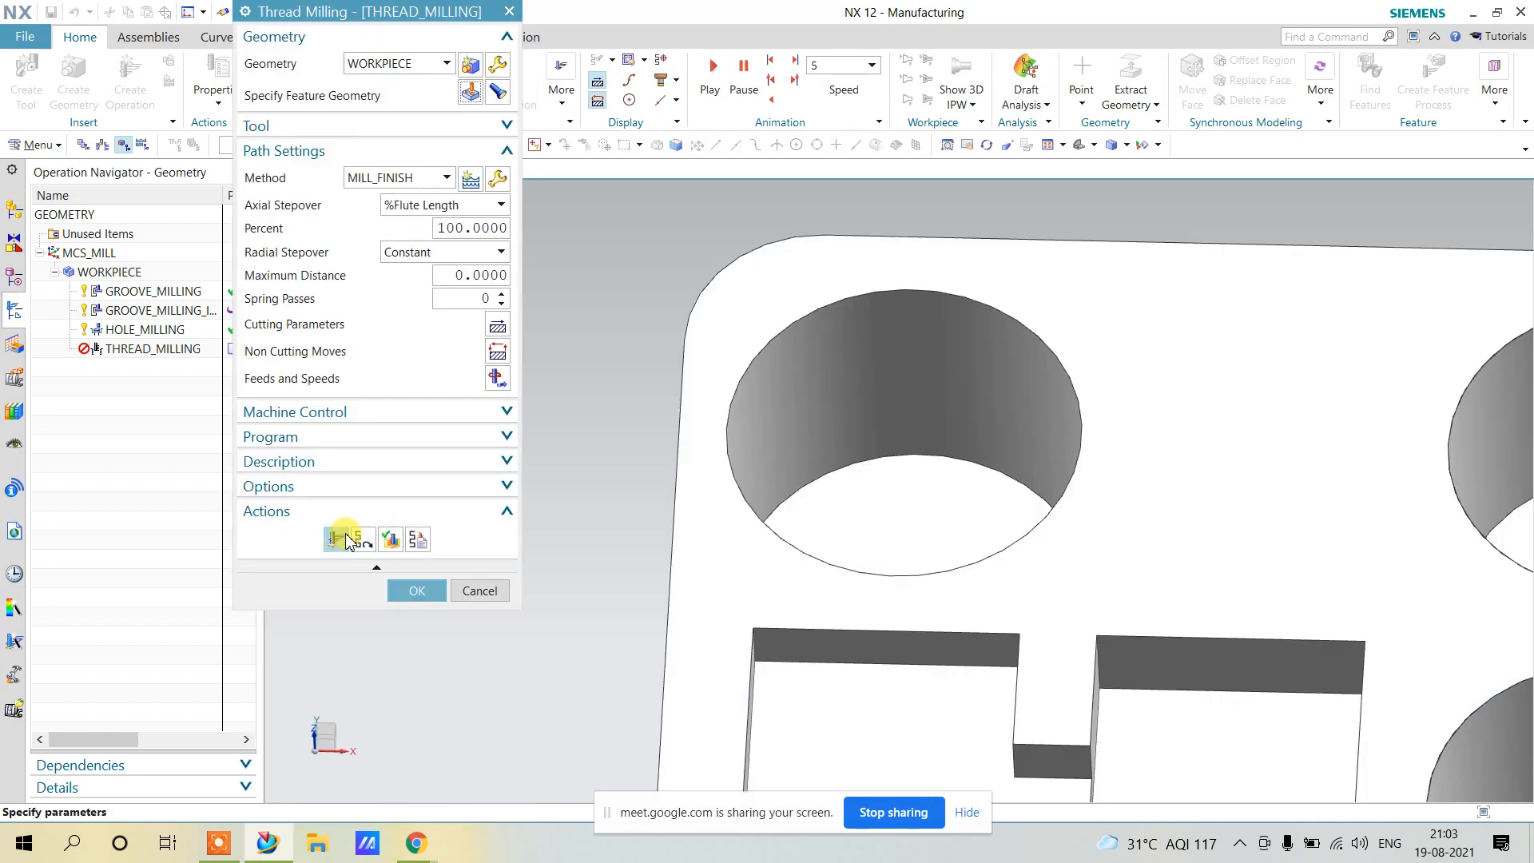
left_click(338, 541)
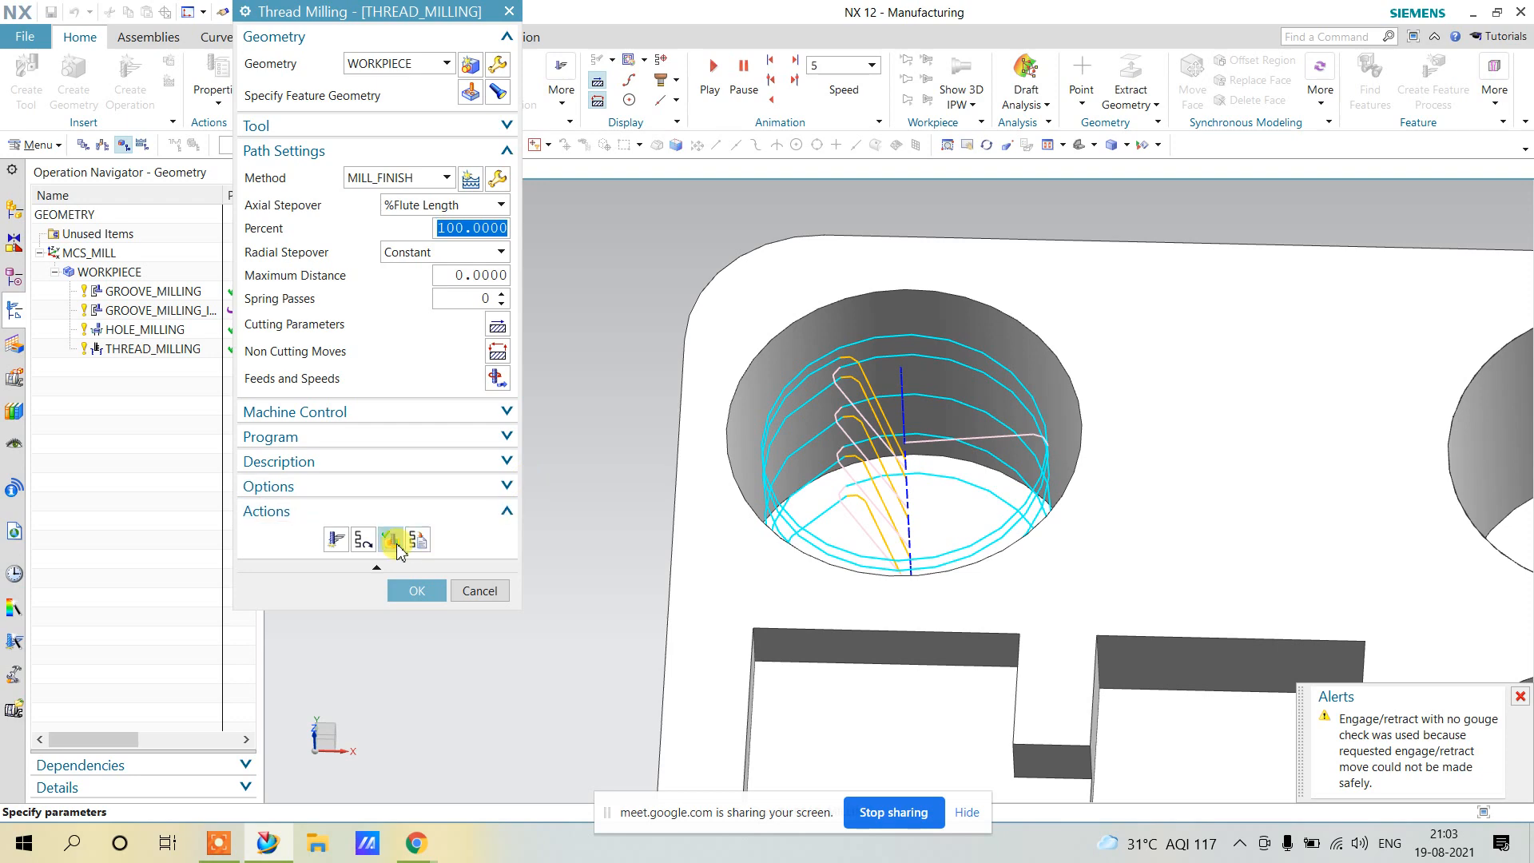
Verify the thread milling tool path by playing its Replay animation with the tool displayed.
left_click(391, 540)
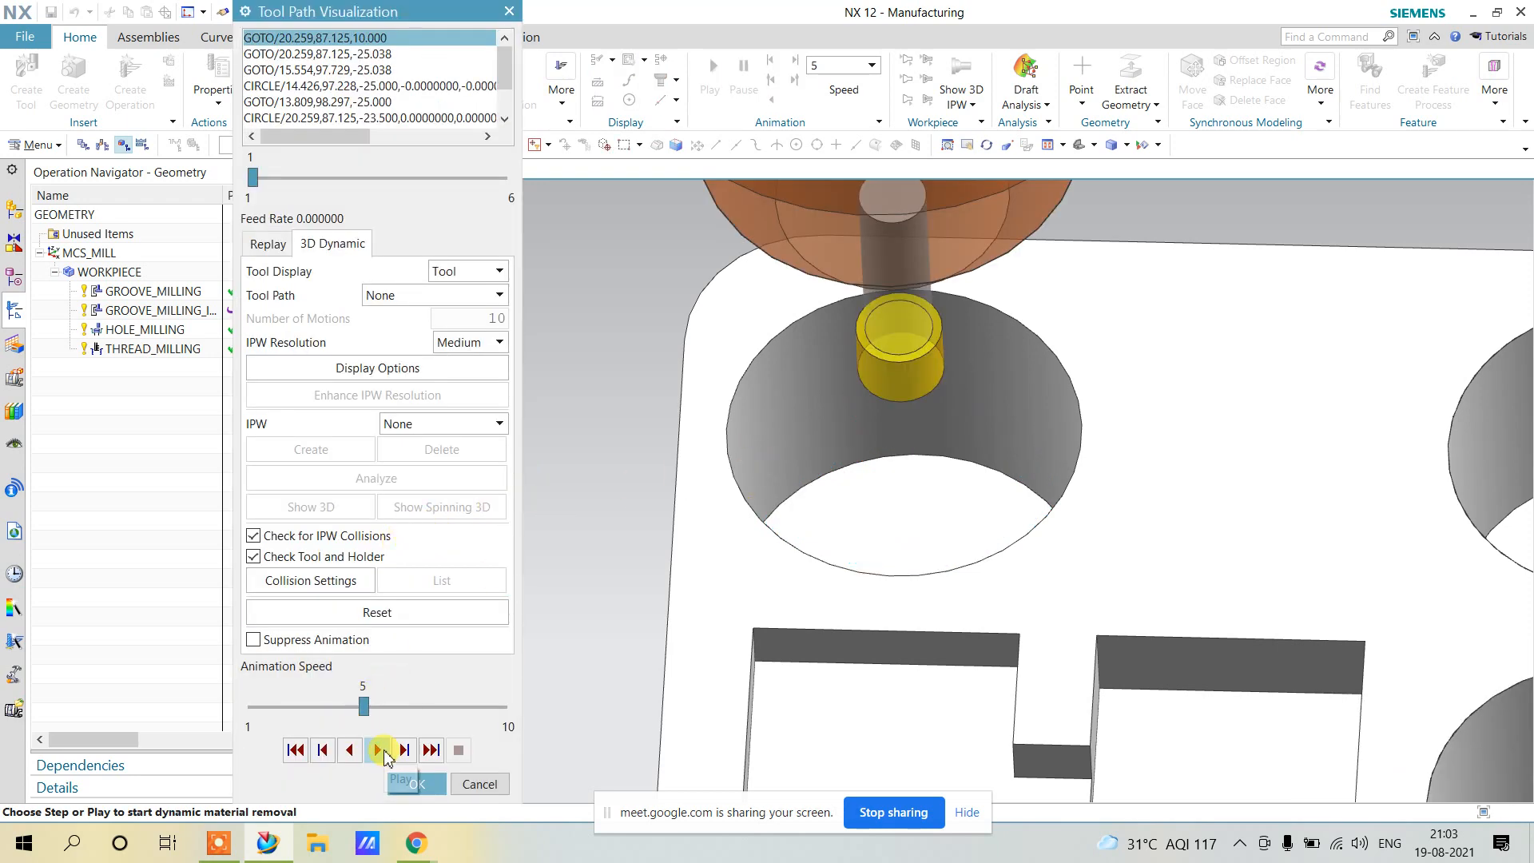
left_click(267, 244)
left_click(376, 749)
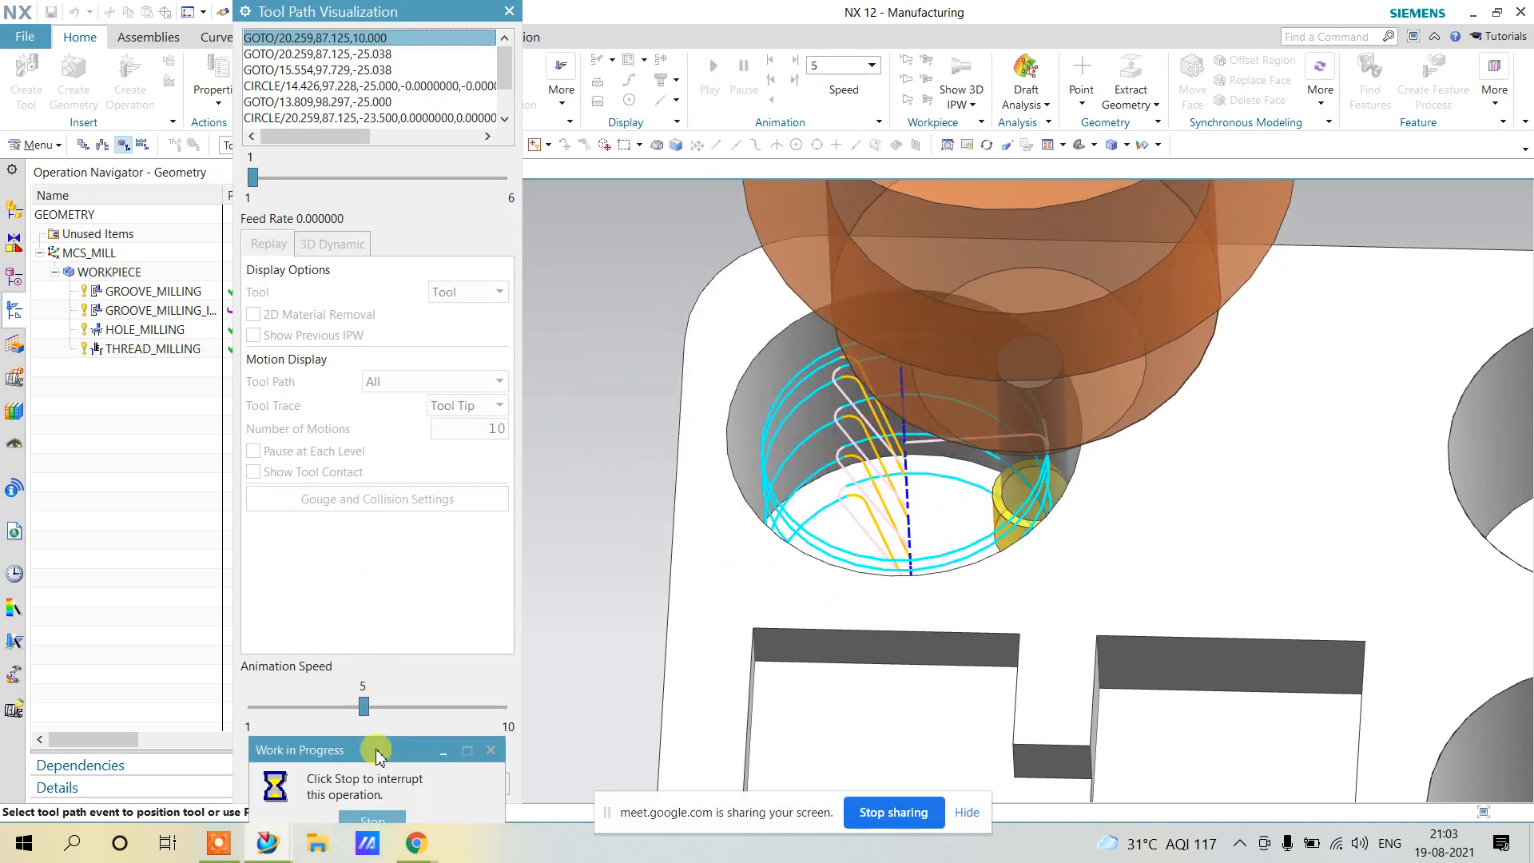
left_click(377, 749)
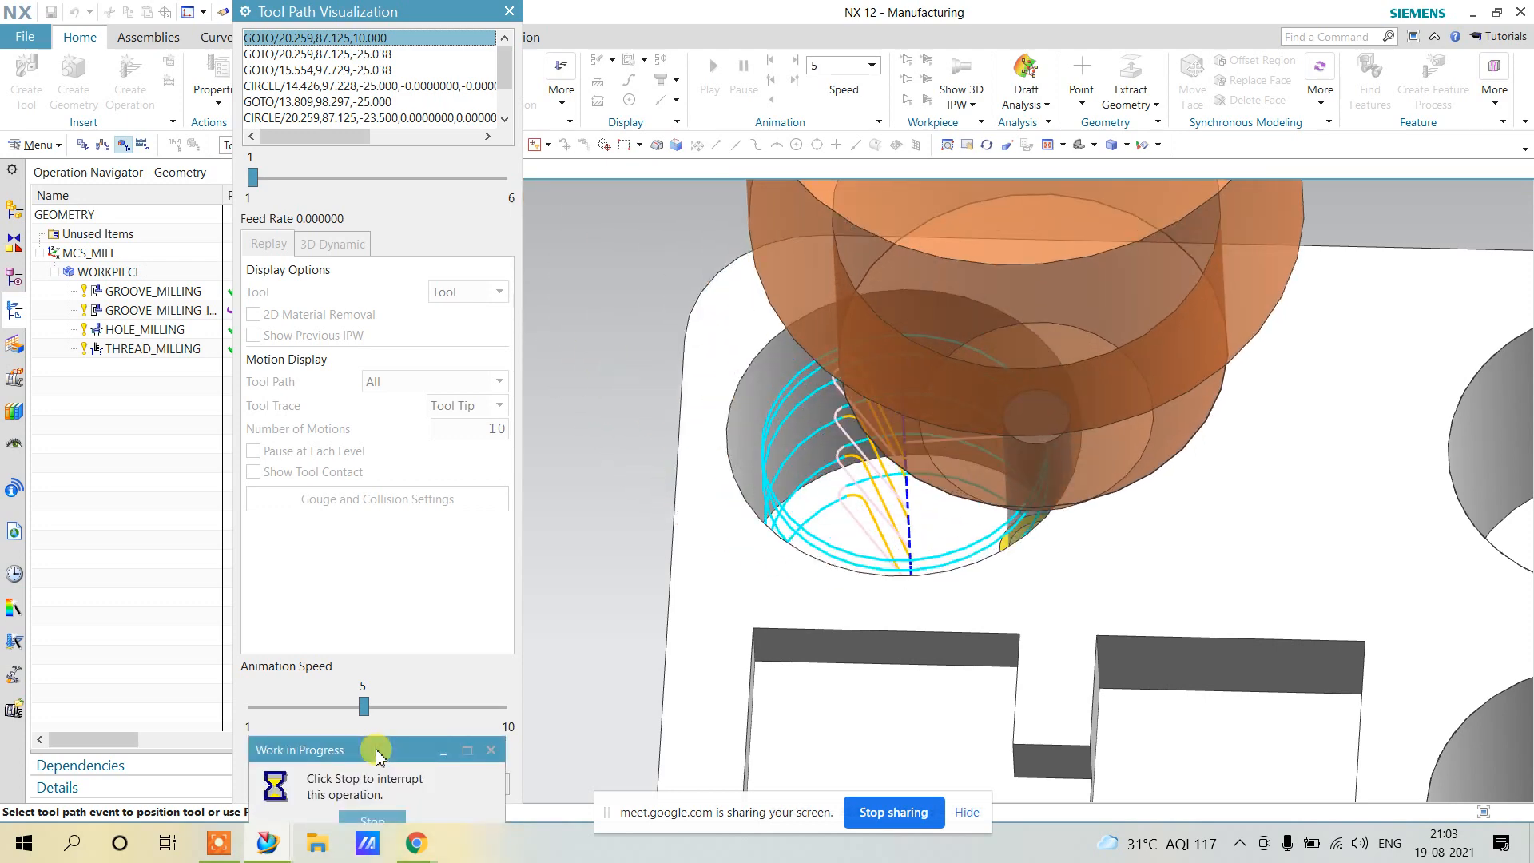
left_click(377, 749)
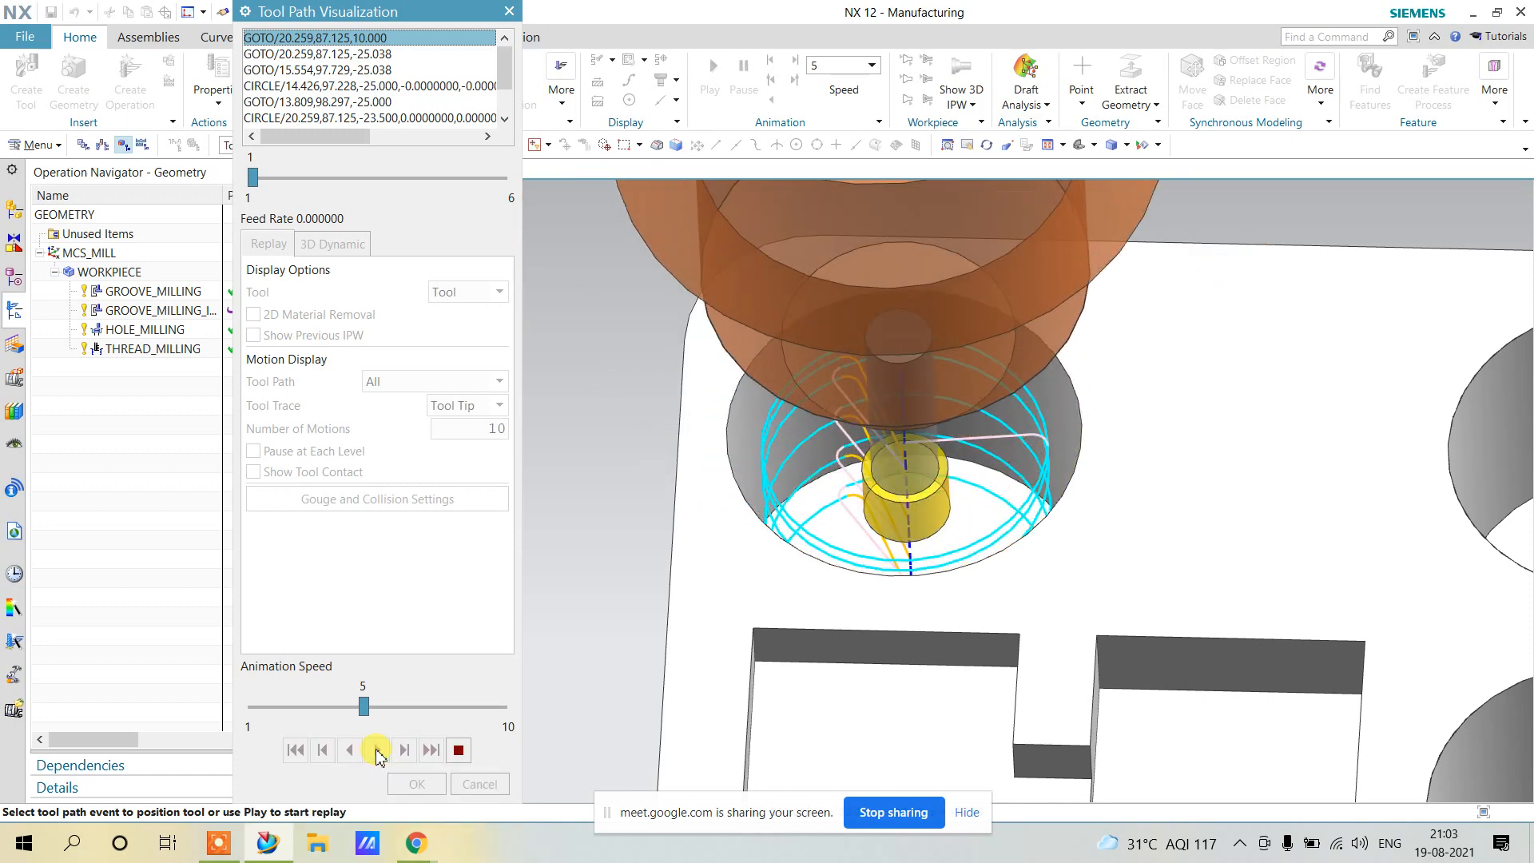
left_click(376, 749)
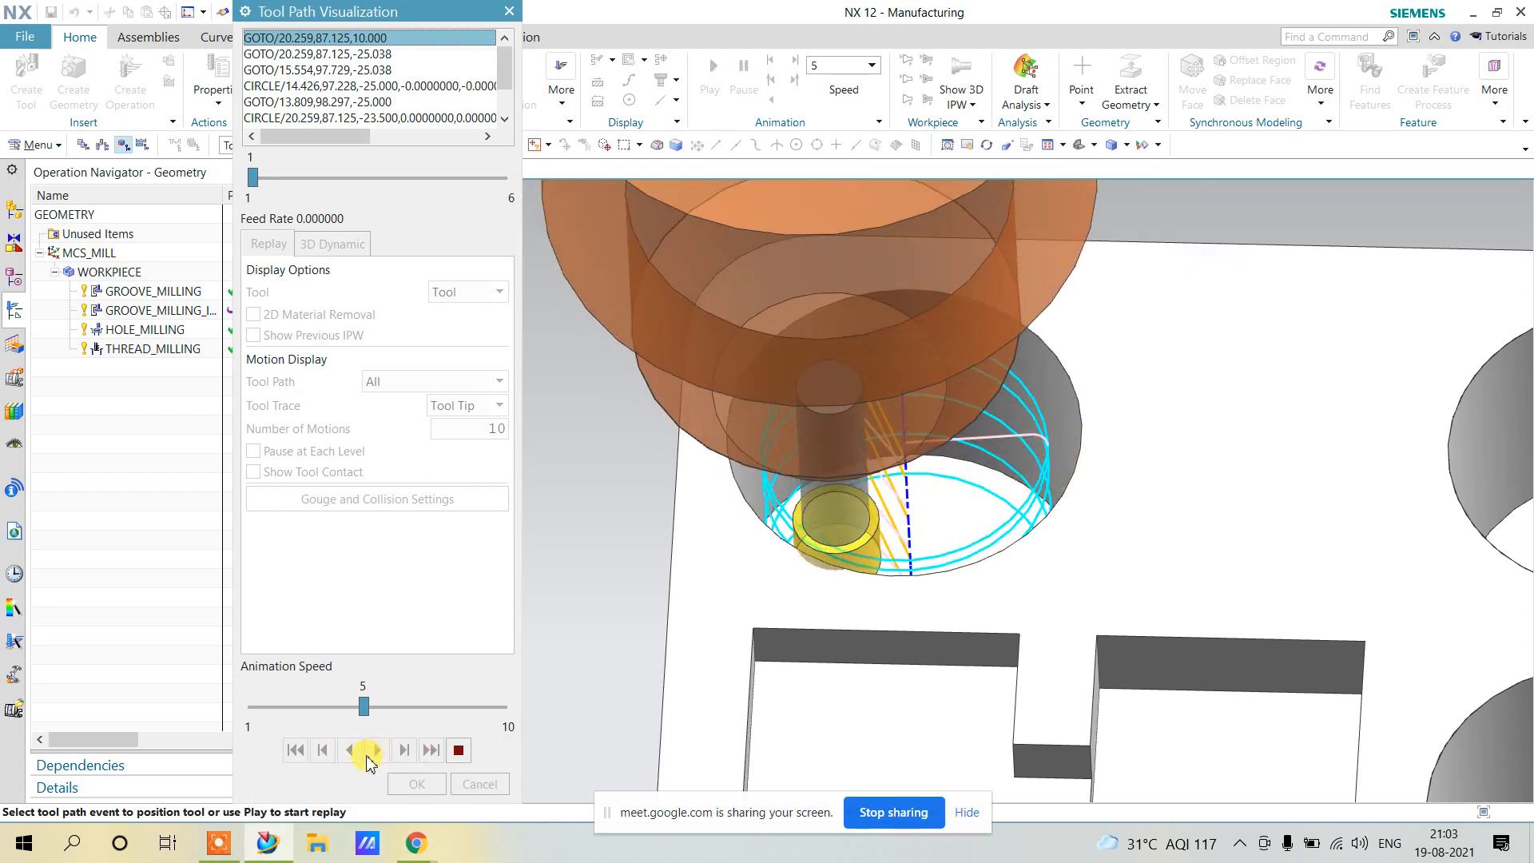
left_click(378, 751)
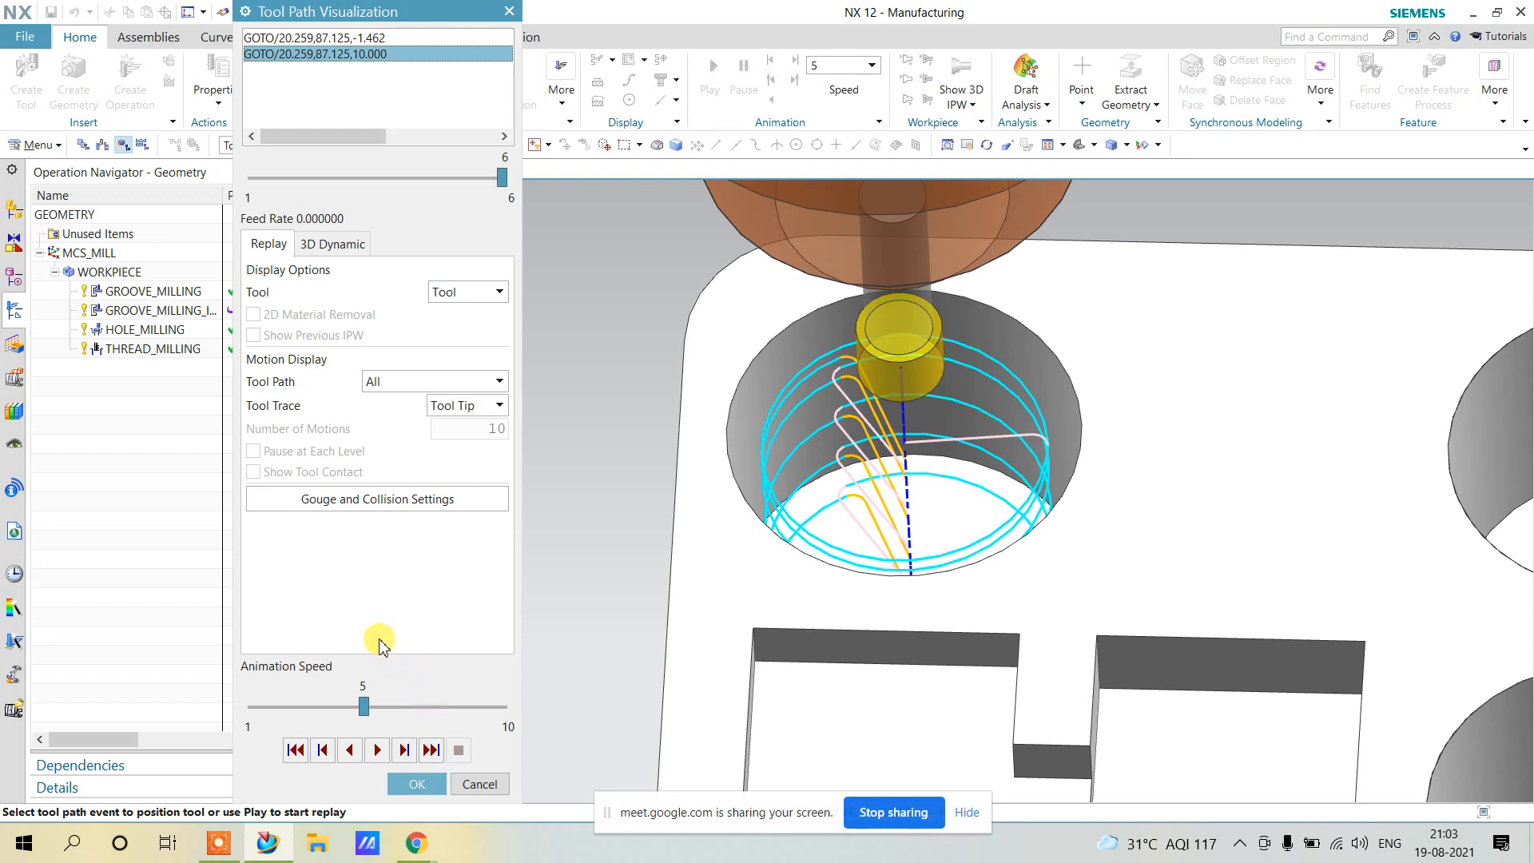
left_click(415, 782)
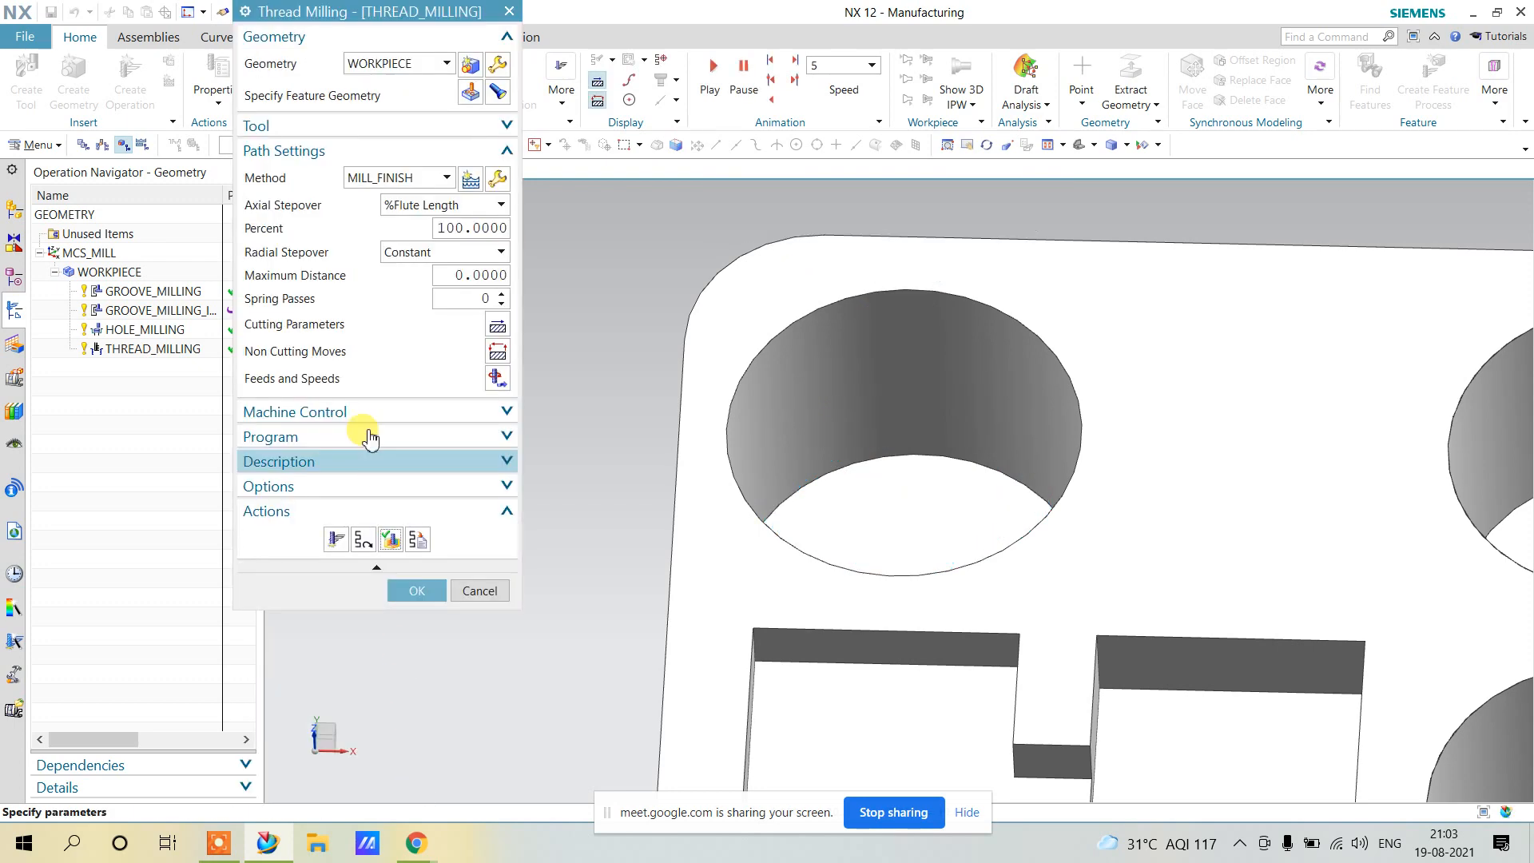
Check the thread's feature geometry and run the 3D Dynamic material removal simulation at animation speed 7.
left_click(469, 95)
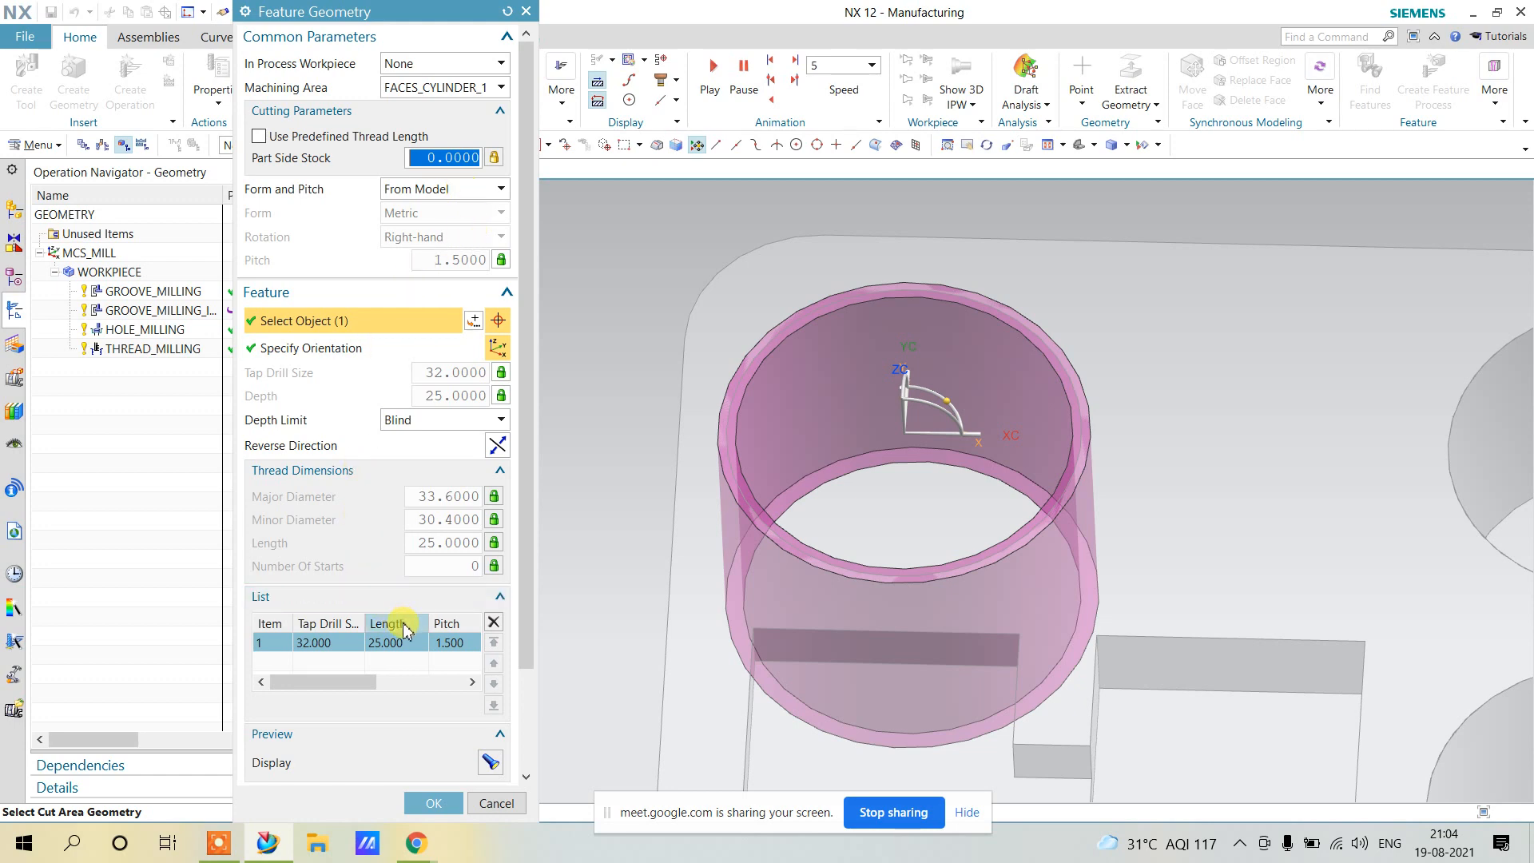
left_click(435, 803)
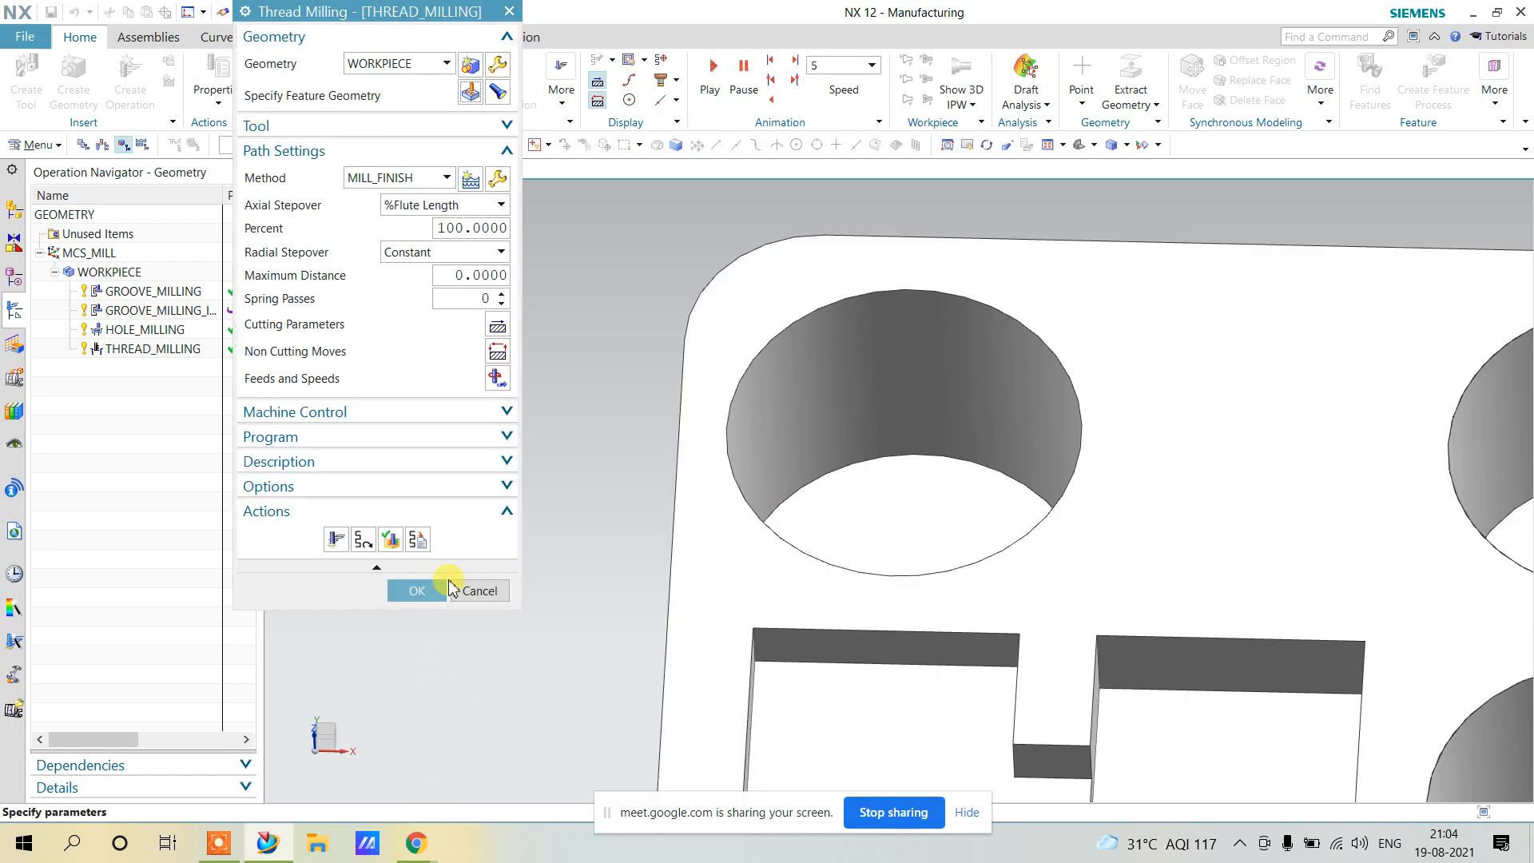
left_click(393, 540)
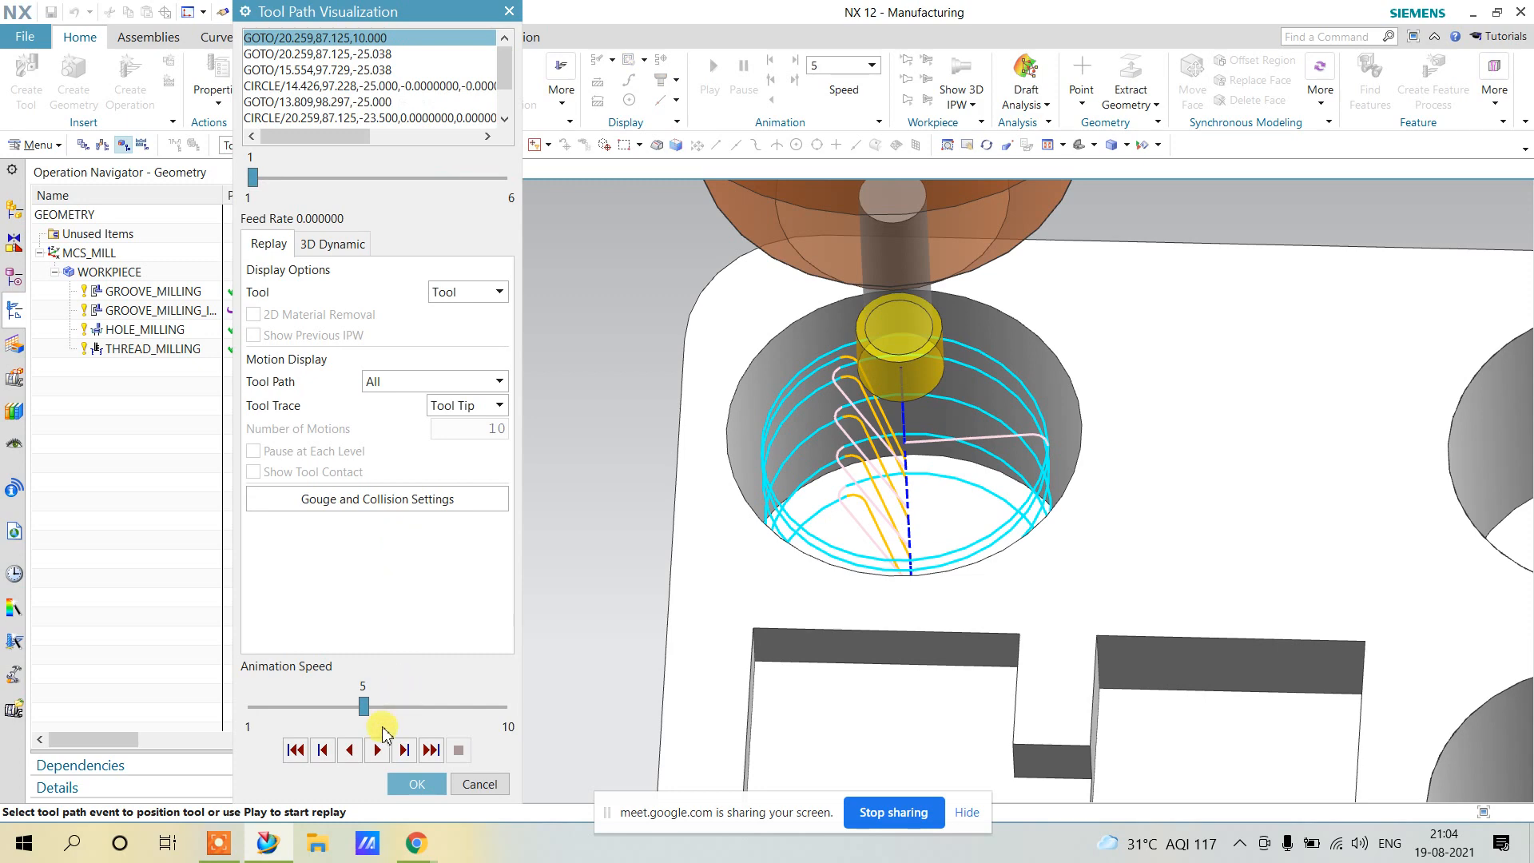
left_click(351, 244)
left_click_drag(375, 717, 419, 707)
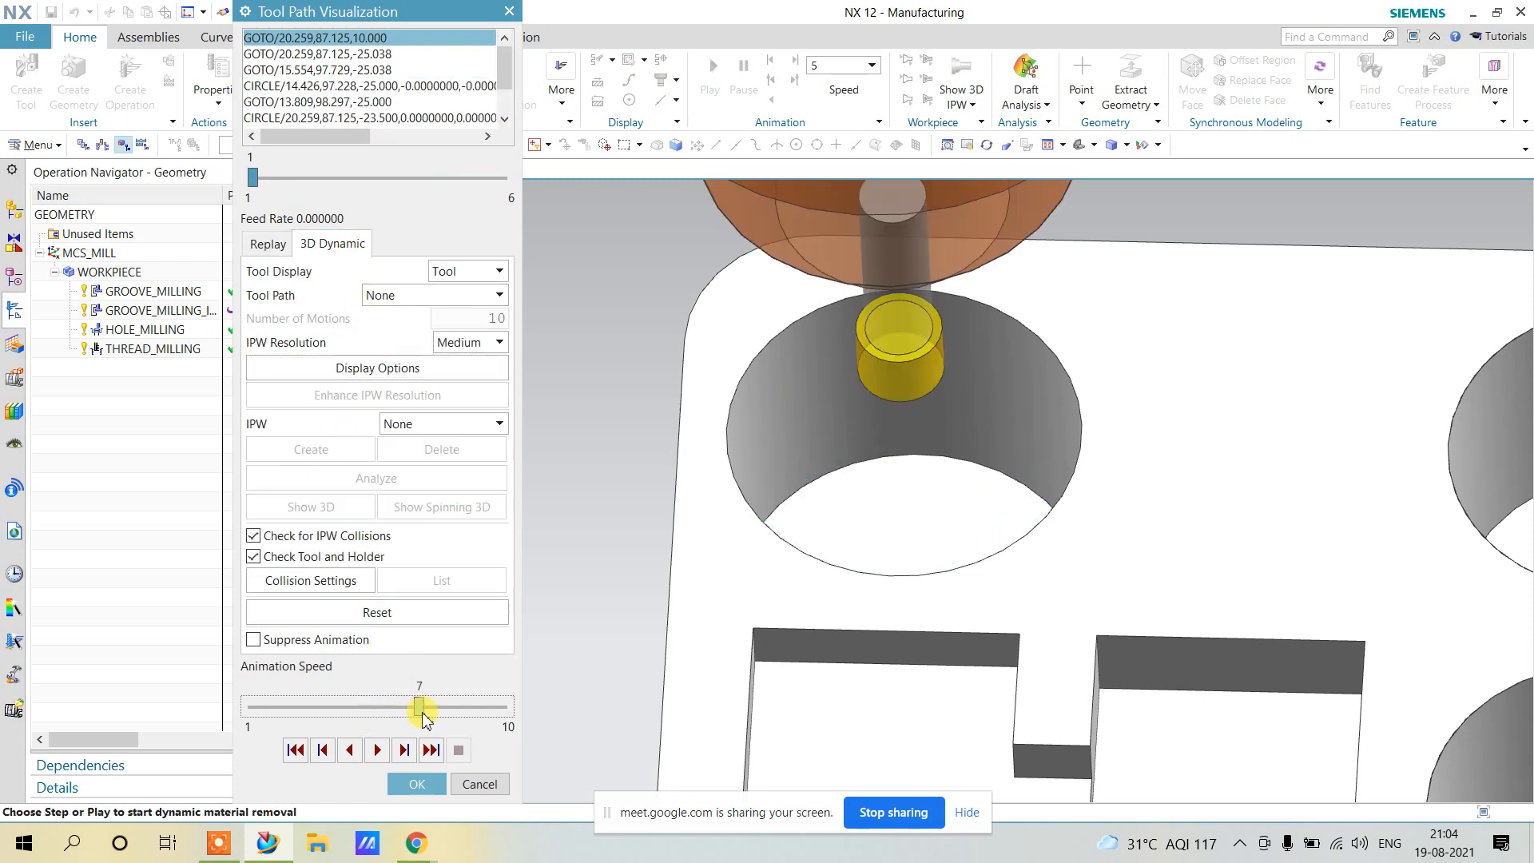
left_click(377, 749)
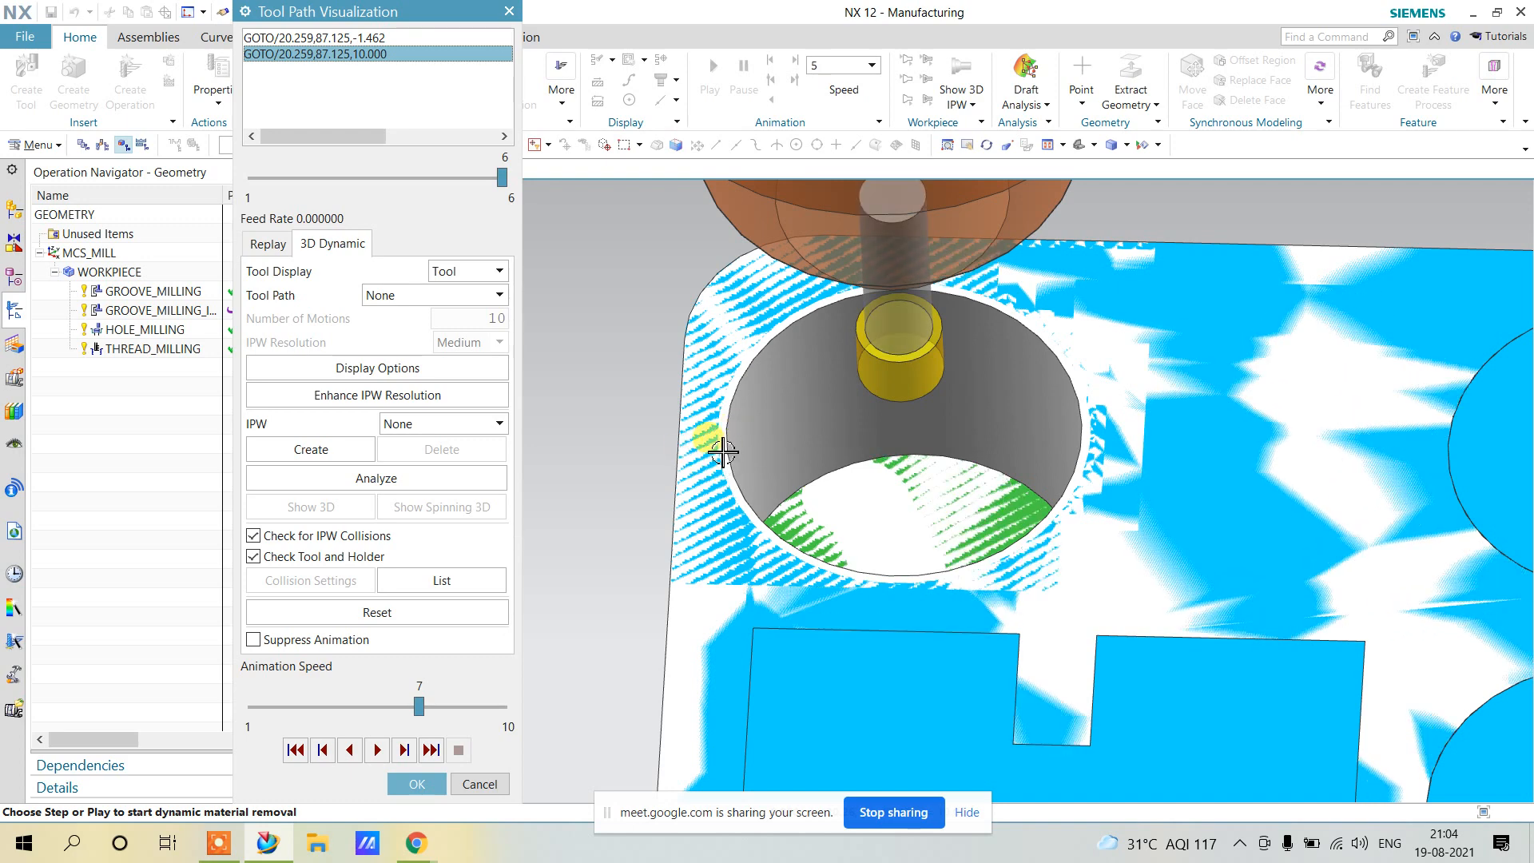
left_click(417, 783)
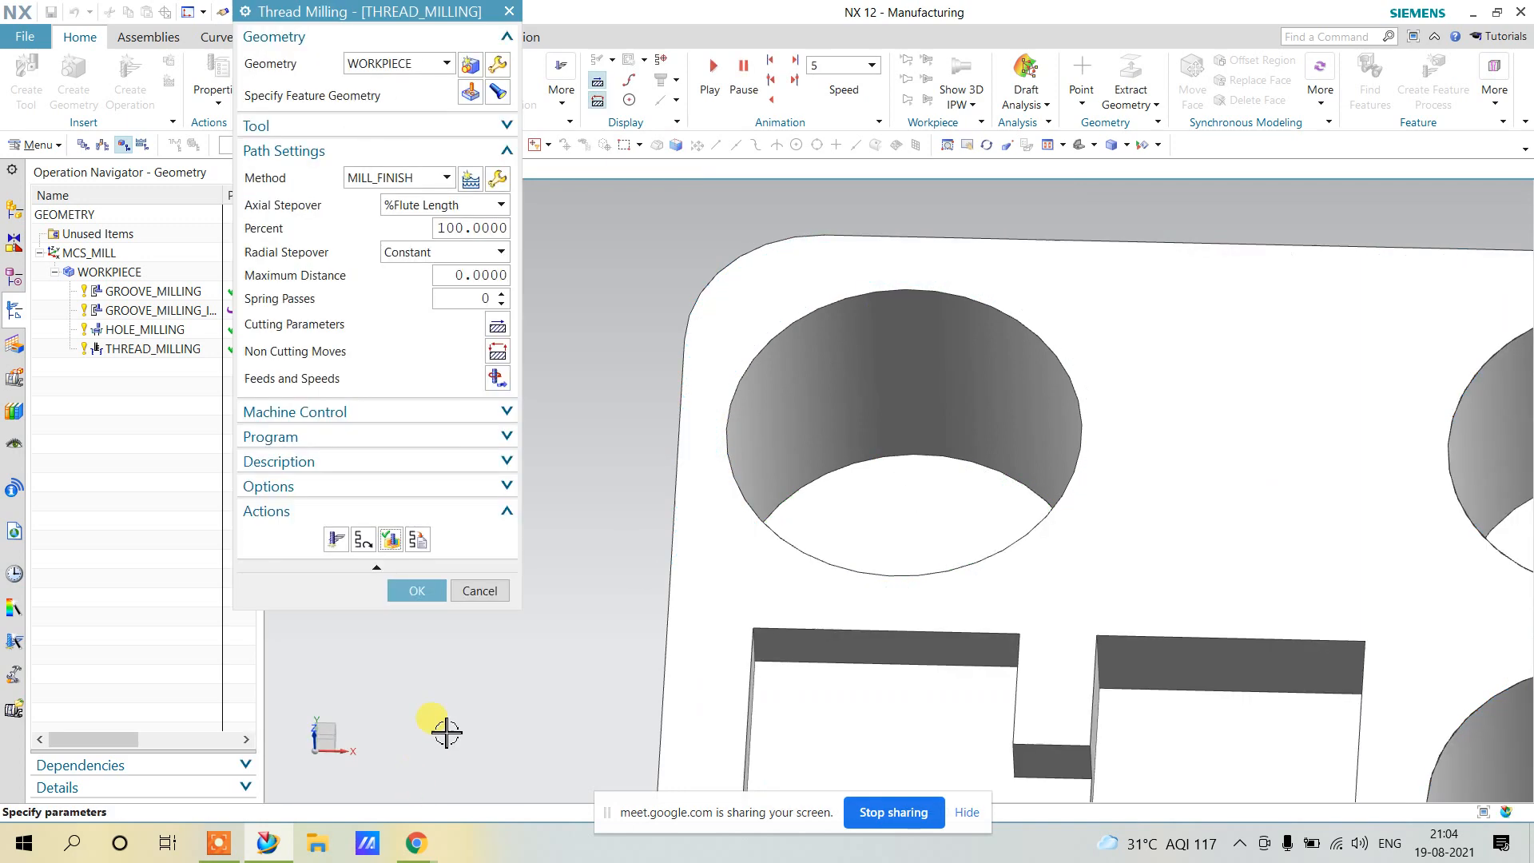
Accept the thread milling operation and postprocess it with MILL_3_AXIS, reviewing the listed NC code.
left_click(417, 590)
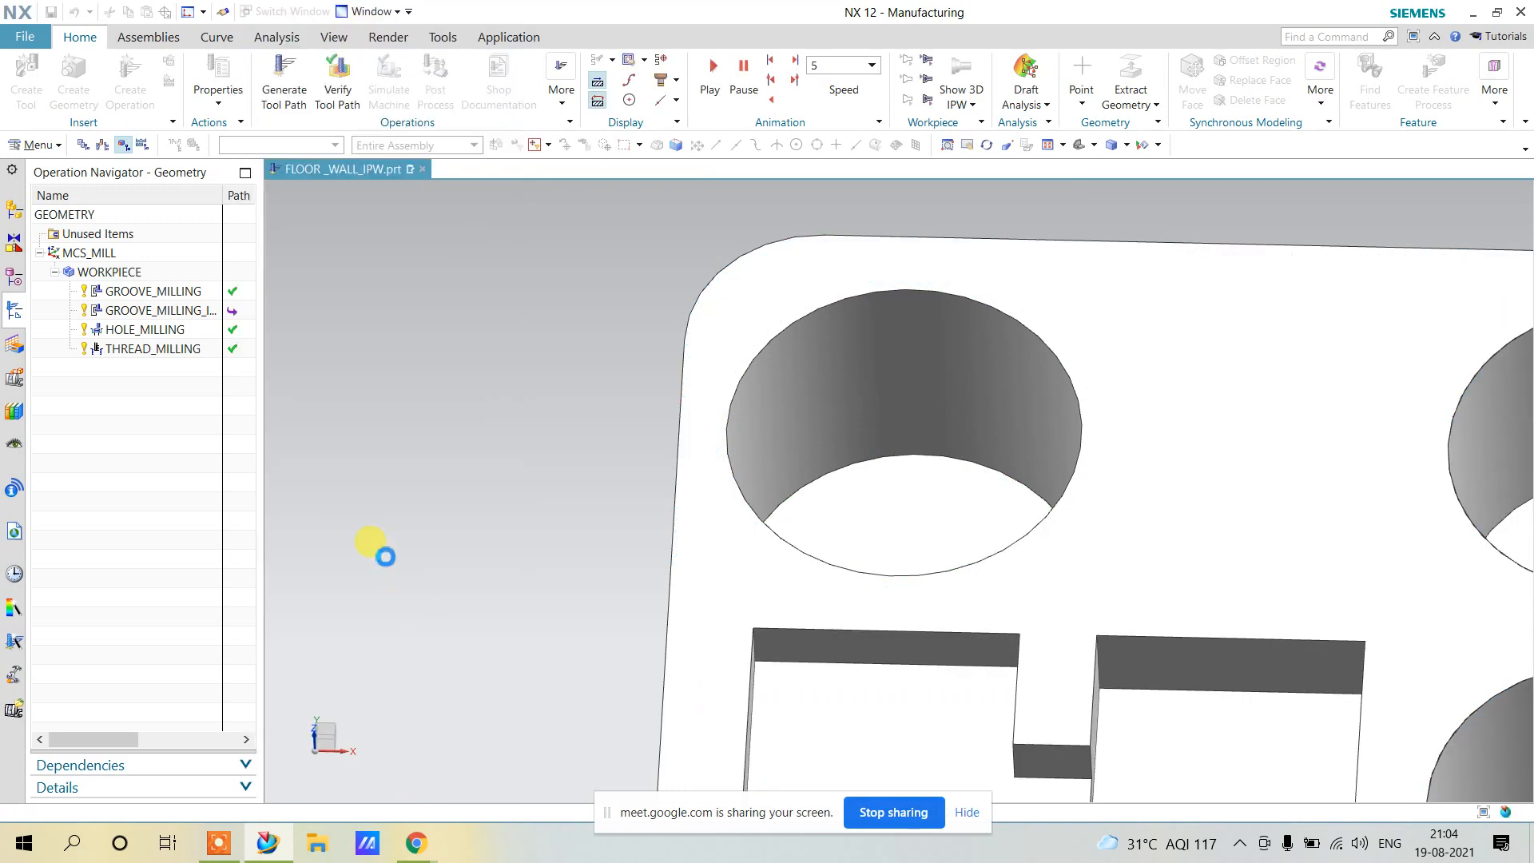
right_click(155, 353)
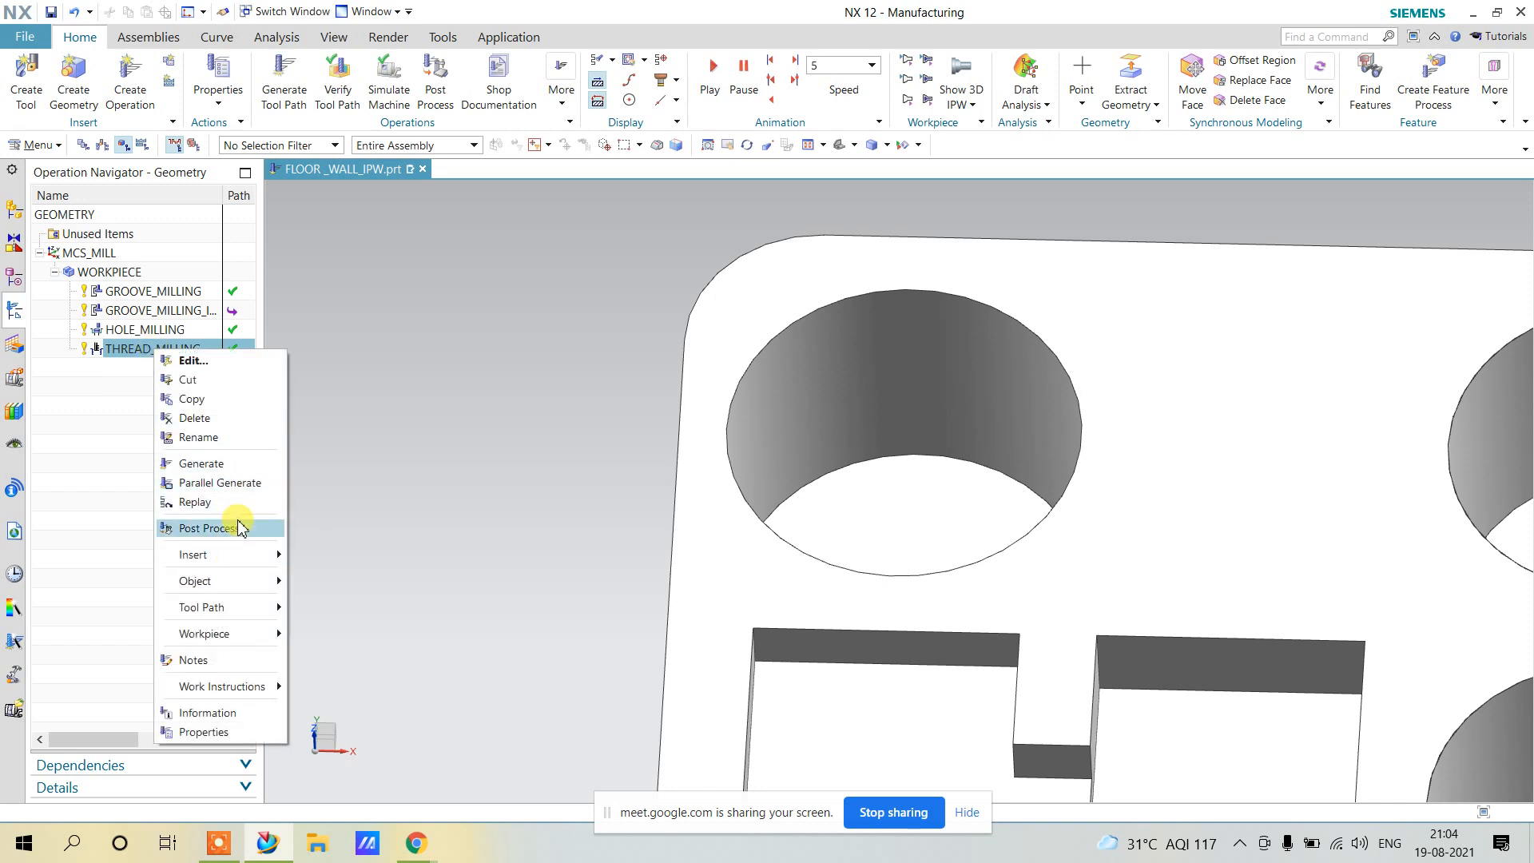
left_click(192, 527)
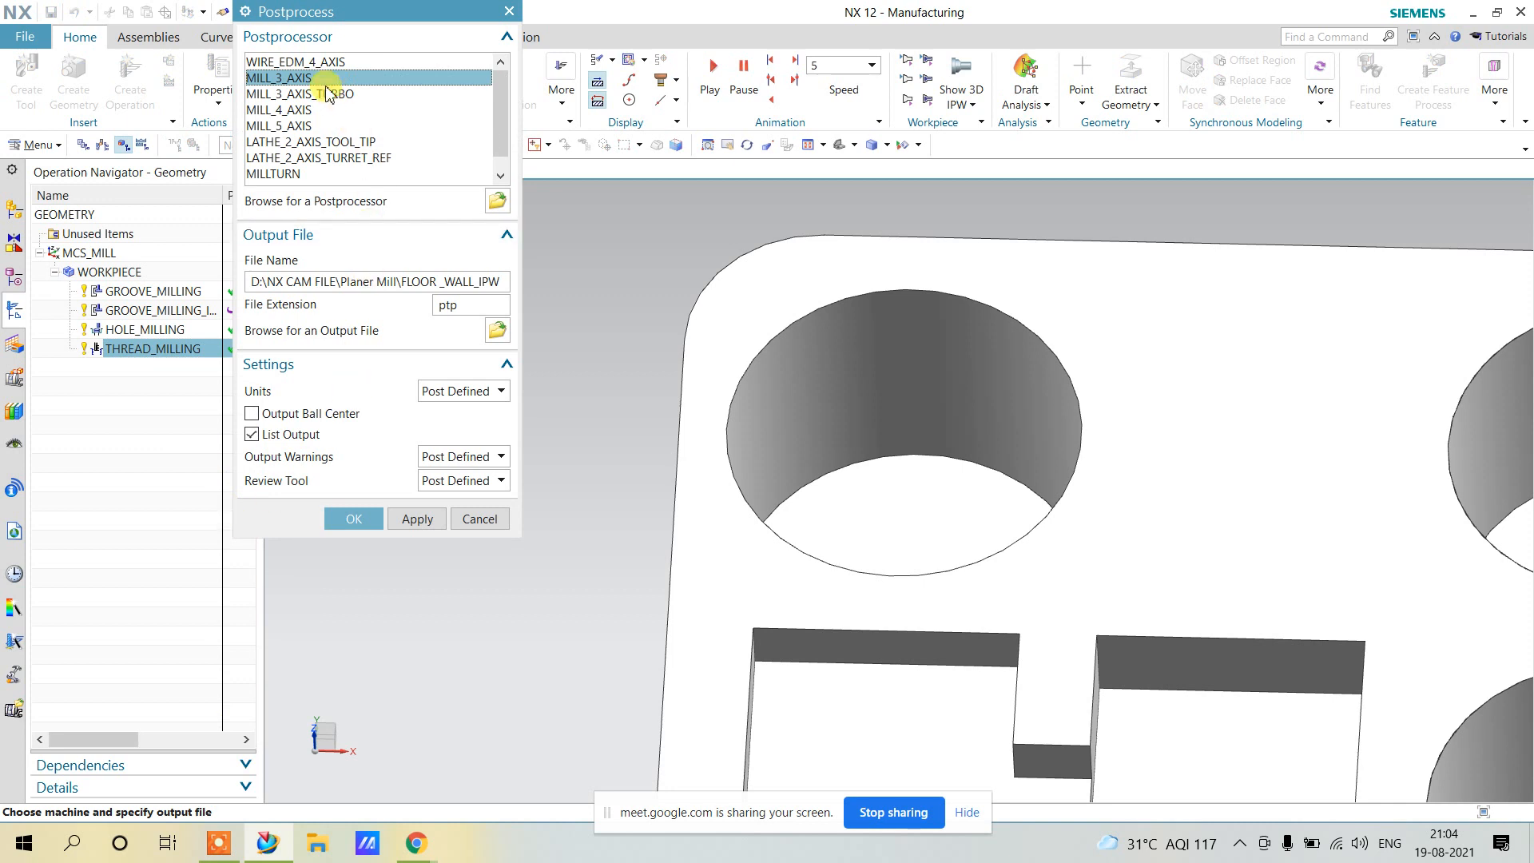
left_click(356, 521)
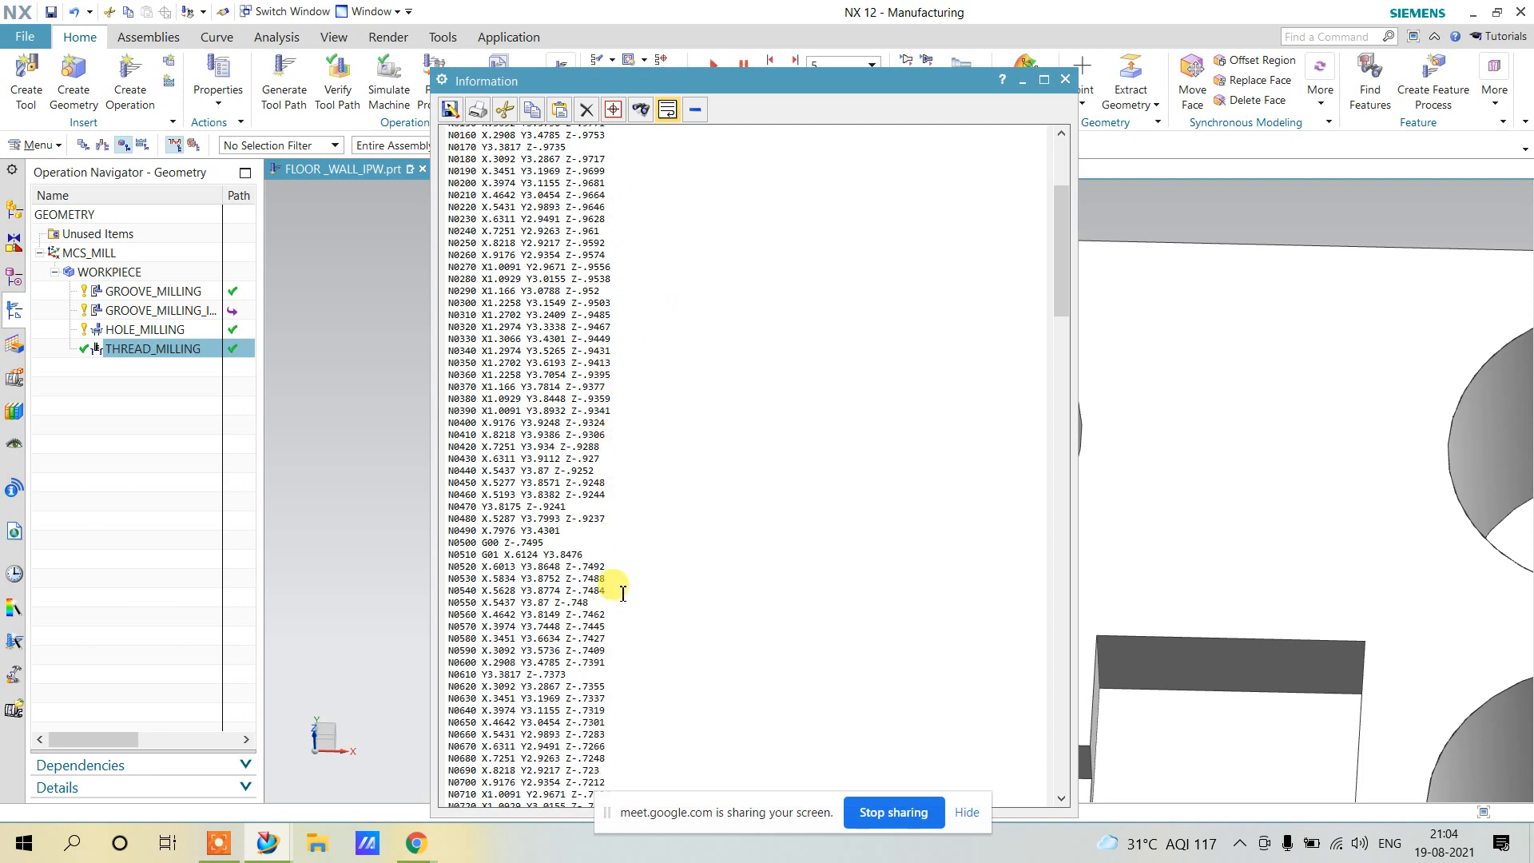
scroll(622, 593, "up", 1)
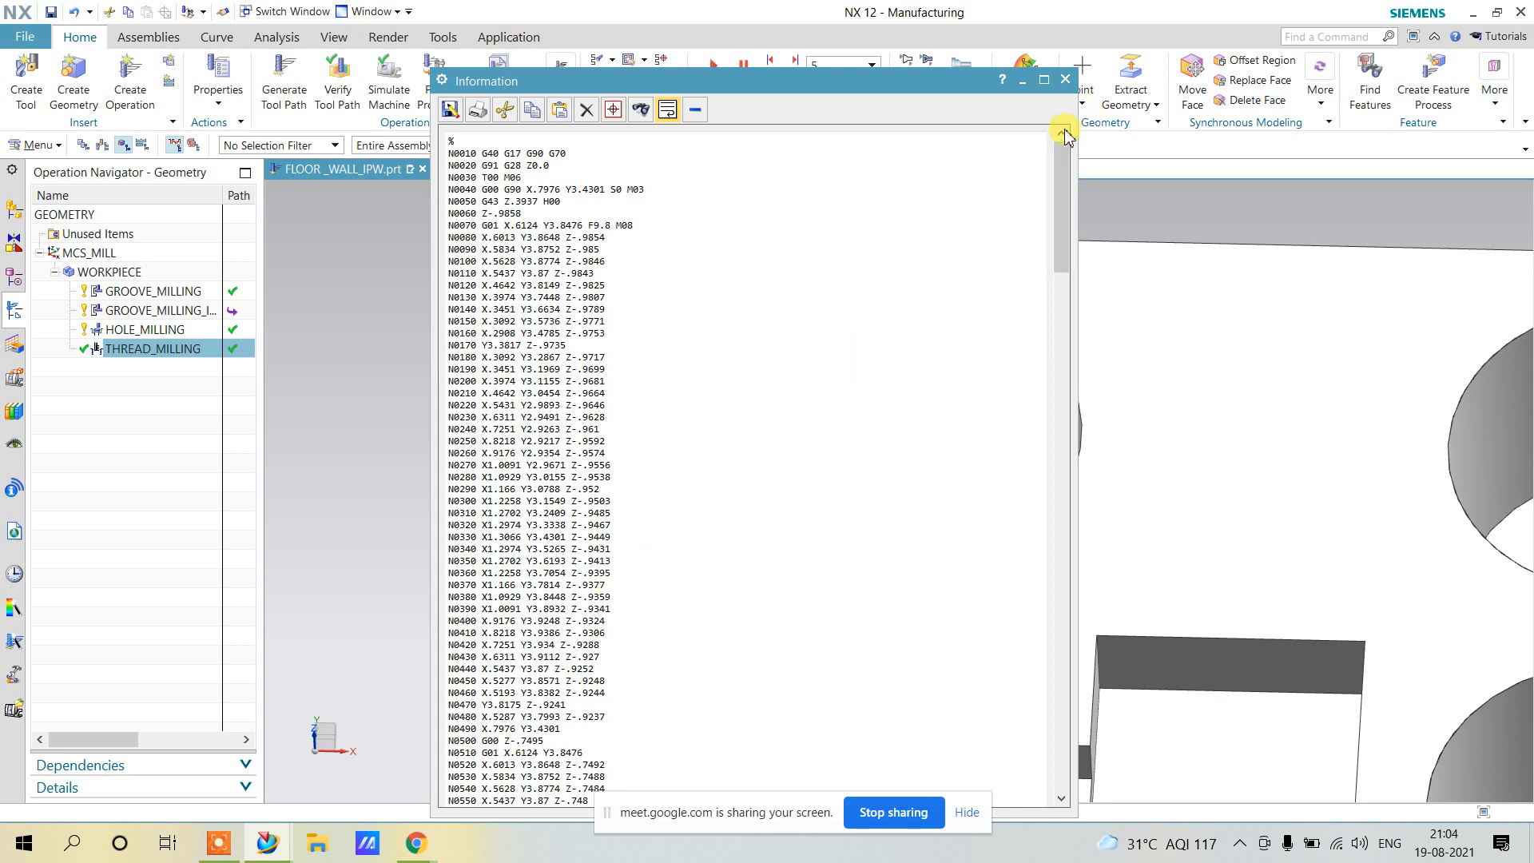
left_click(1065, 79)
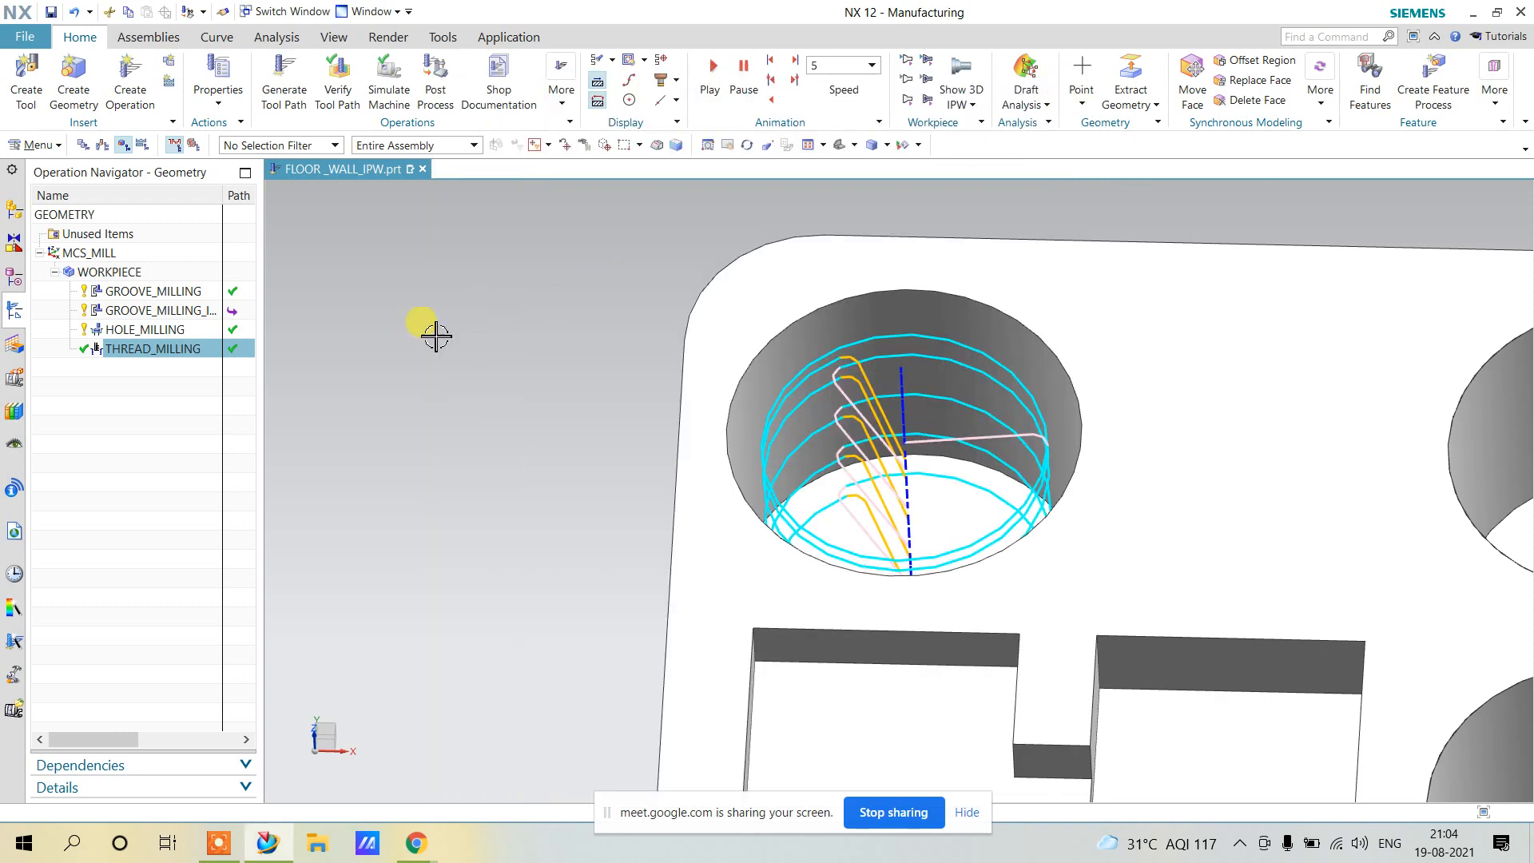
Review the path settings of the THREAD_MILLING operation, including its spring passes, and leave them without saving.
double_click(169, 346)
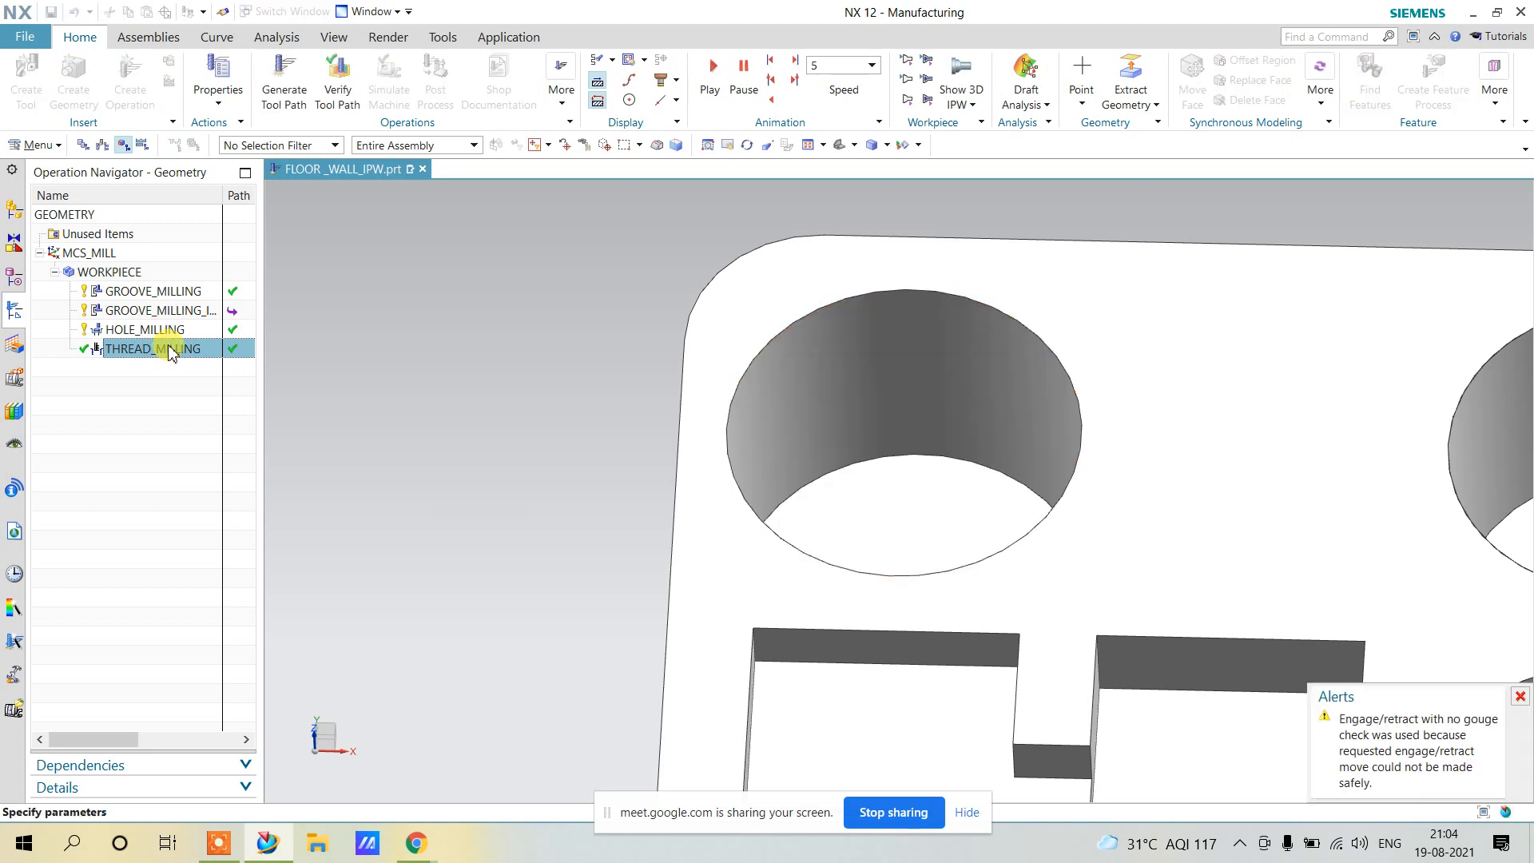
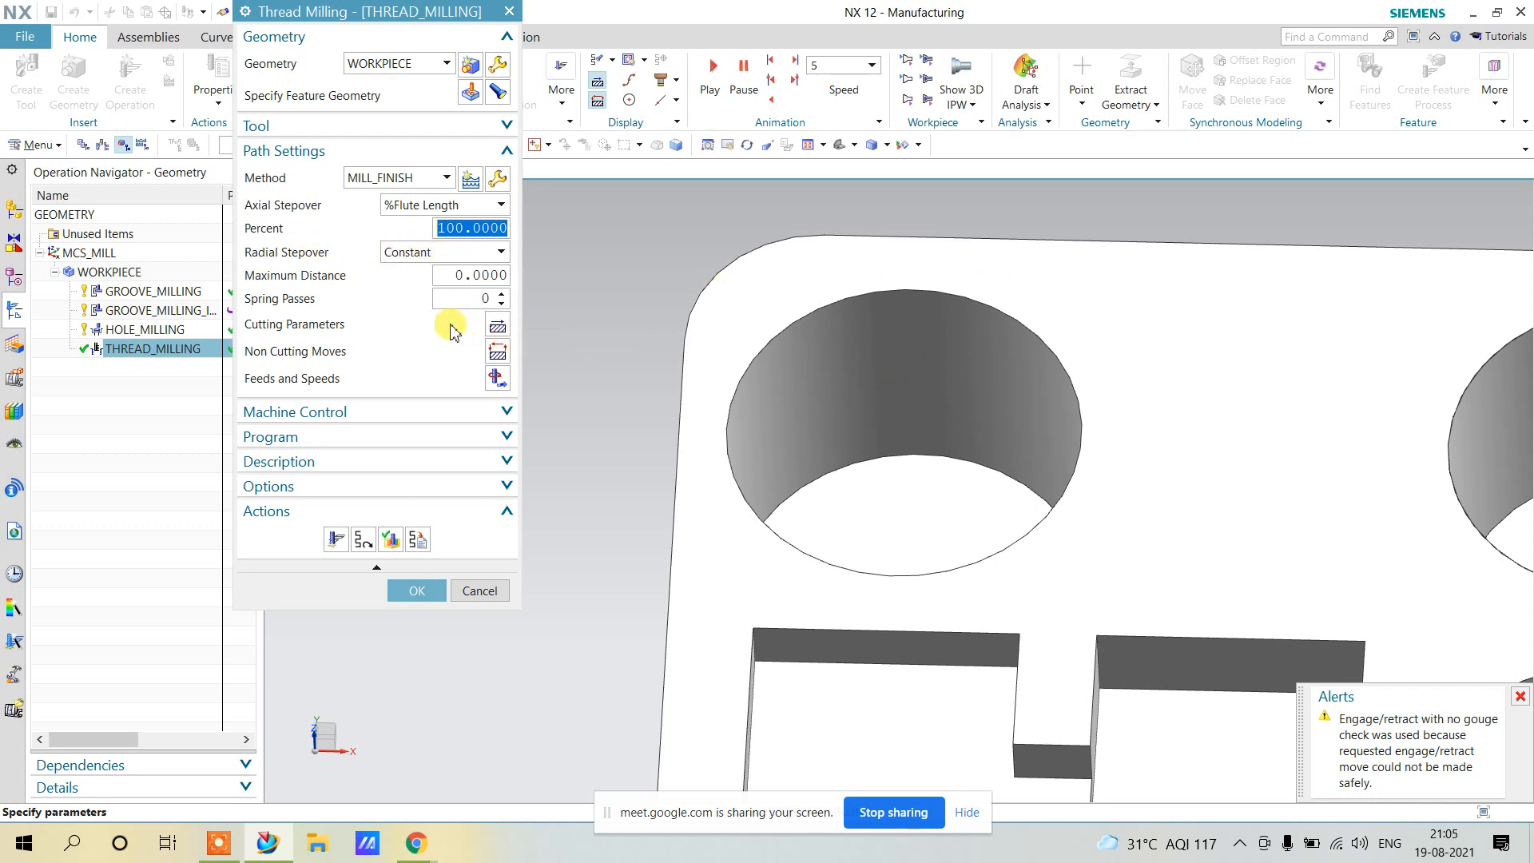
left_click(503, 296)
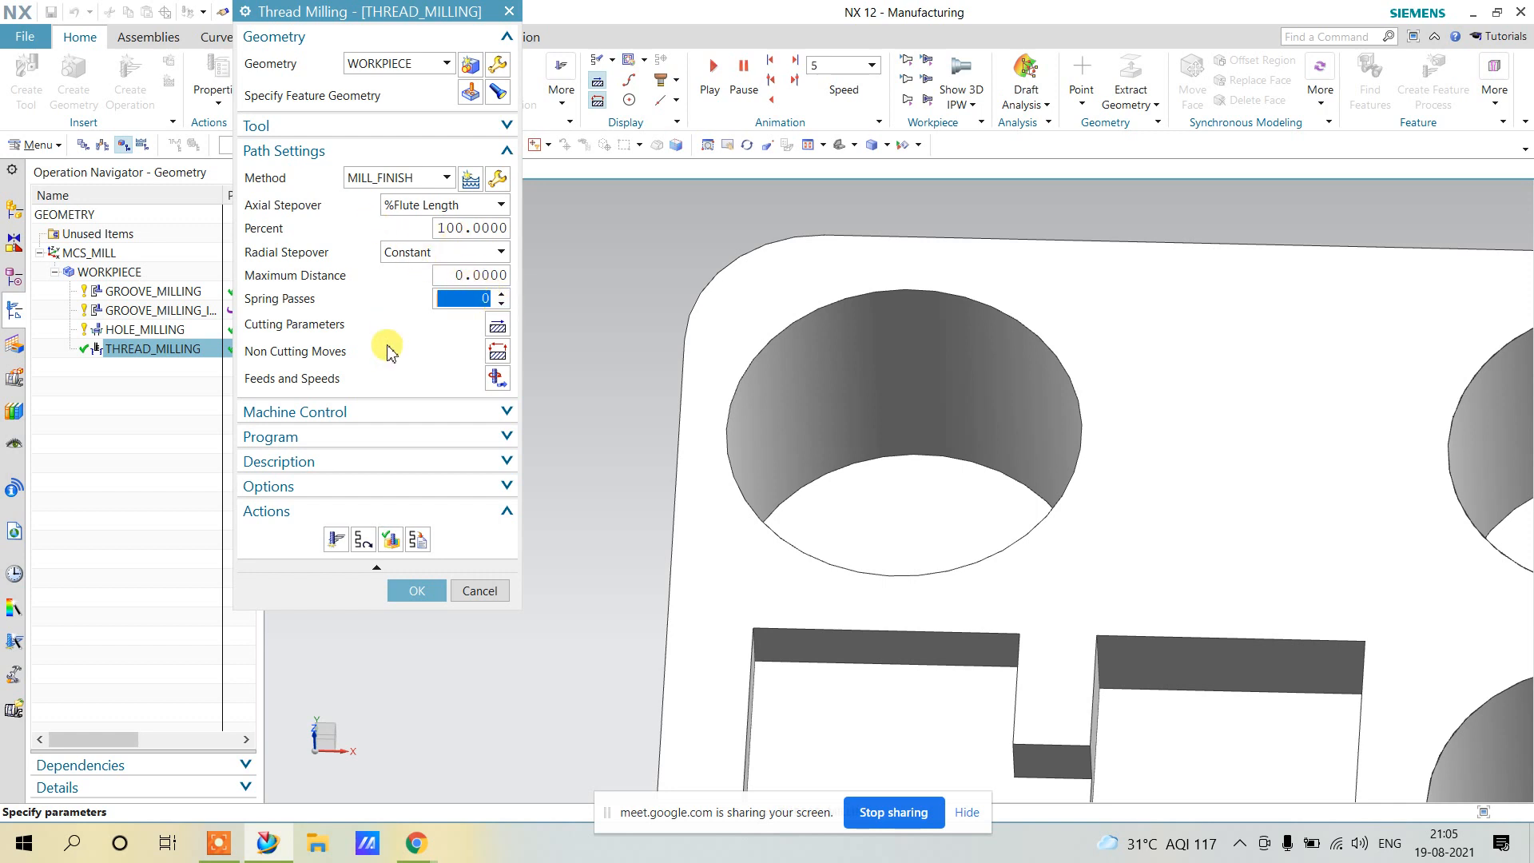
left_click(472, 591)
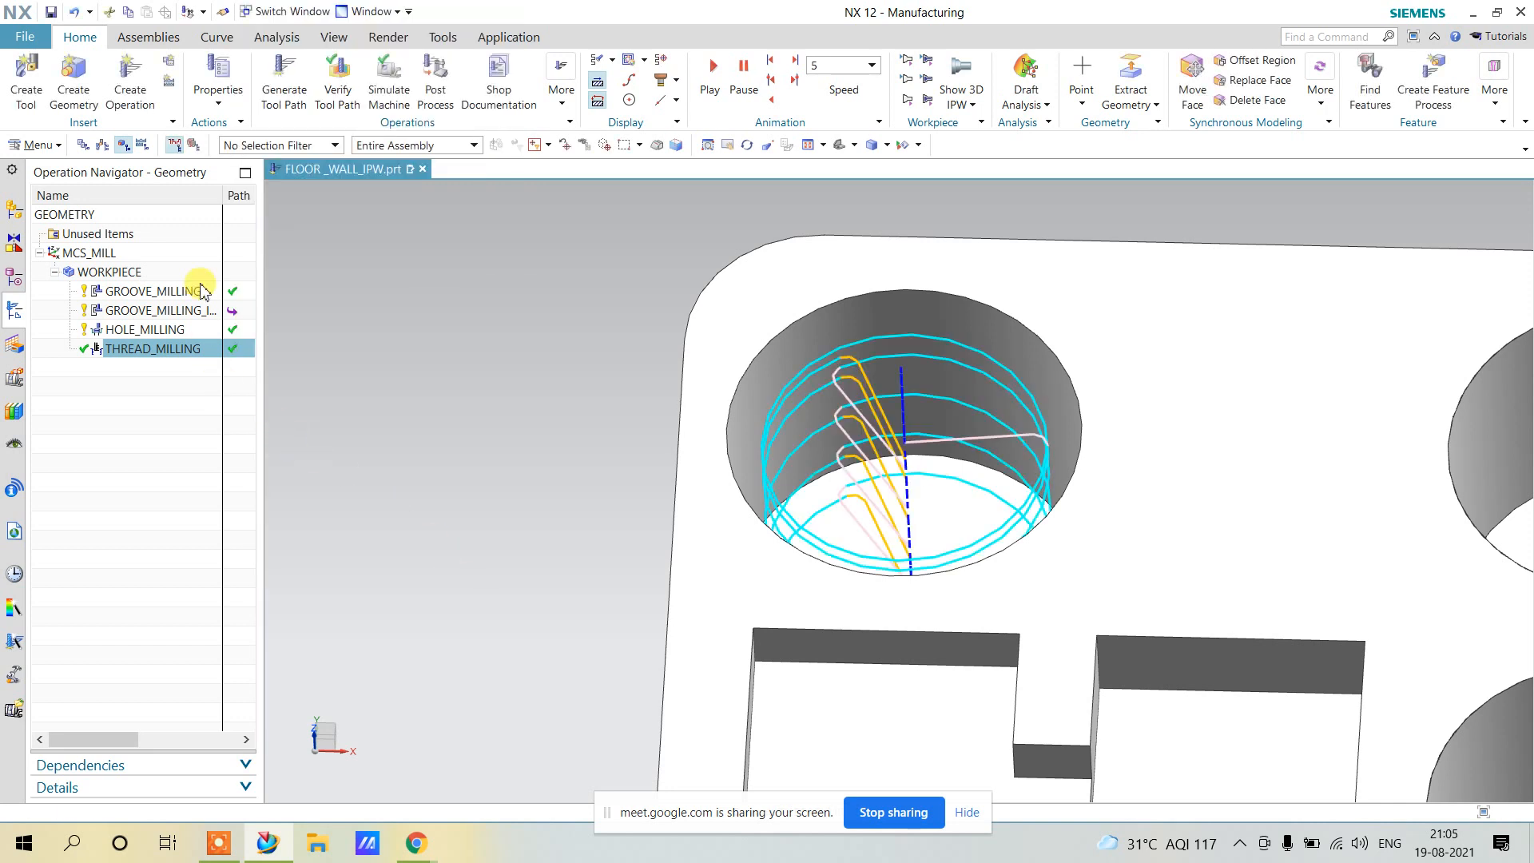
Create a mill_planar Floor and Wall with IPW operation named FLOOR_WALL_IPW using the MILL tool and the WORKPIECE geometry.
left_click(126, 101)
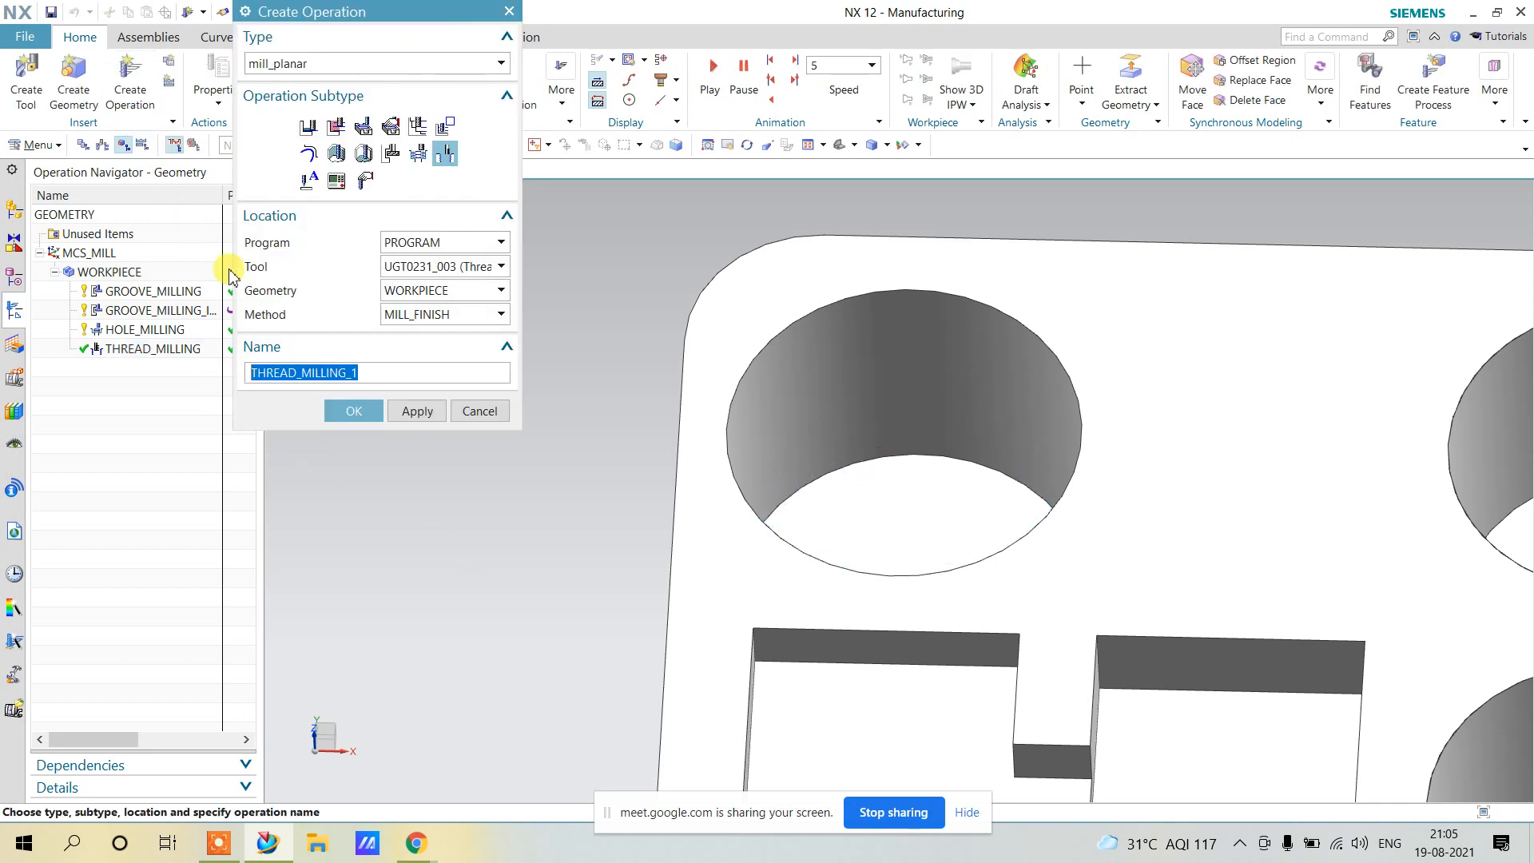
left_click(337, 126)
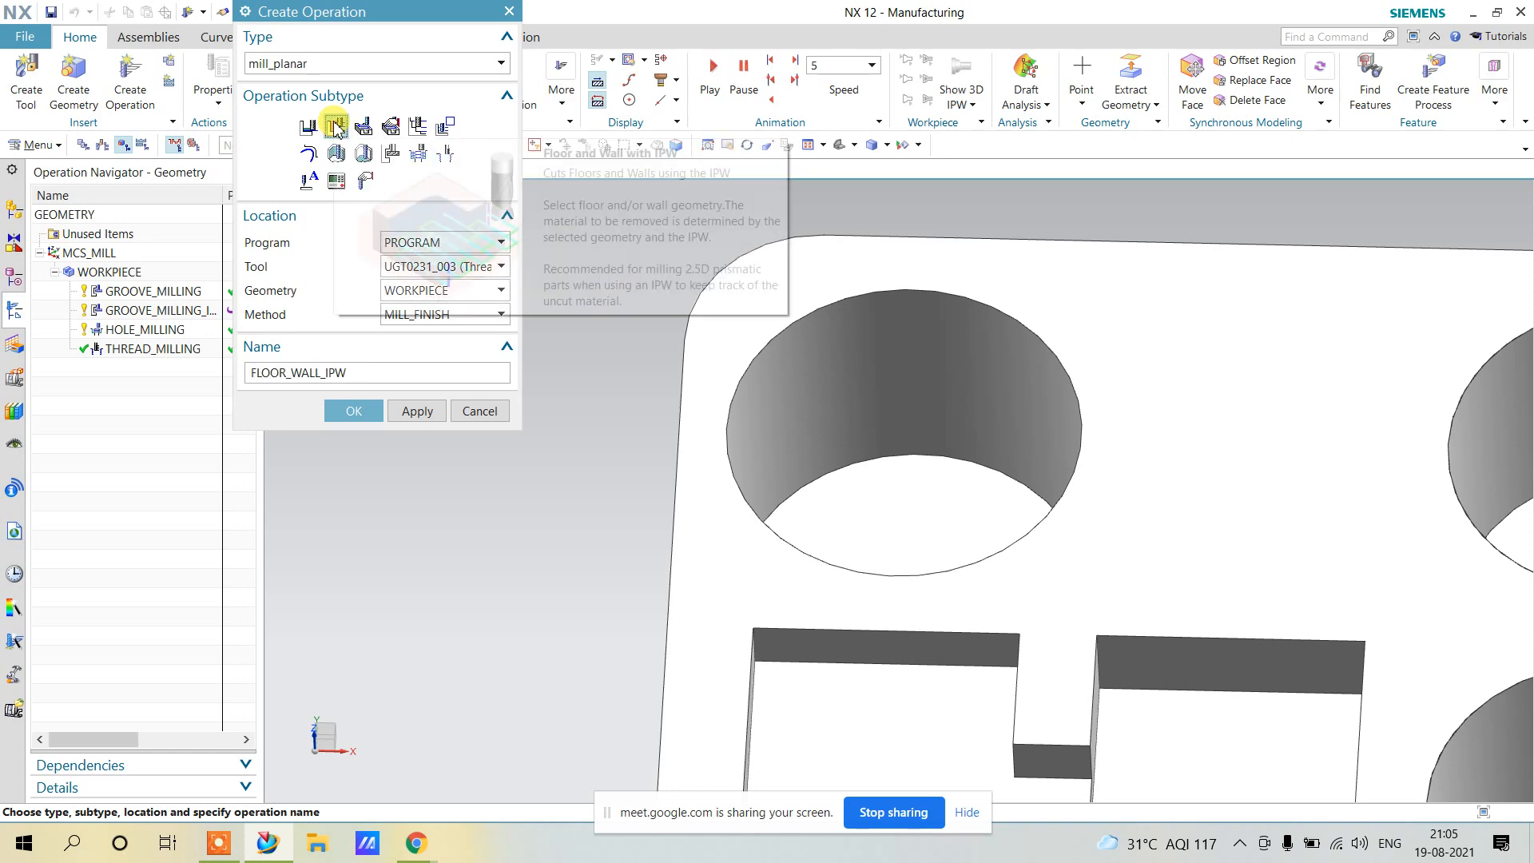
left_click(447, 266)
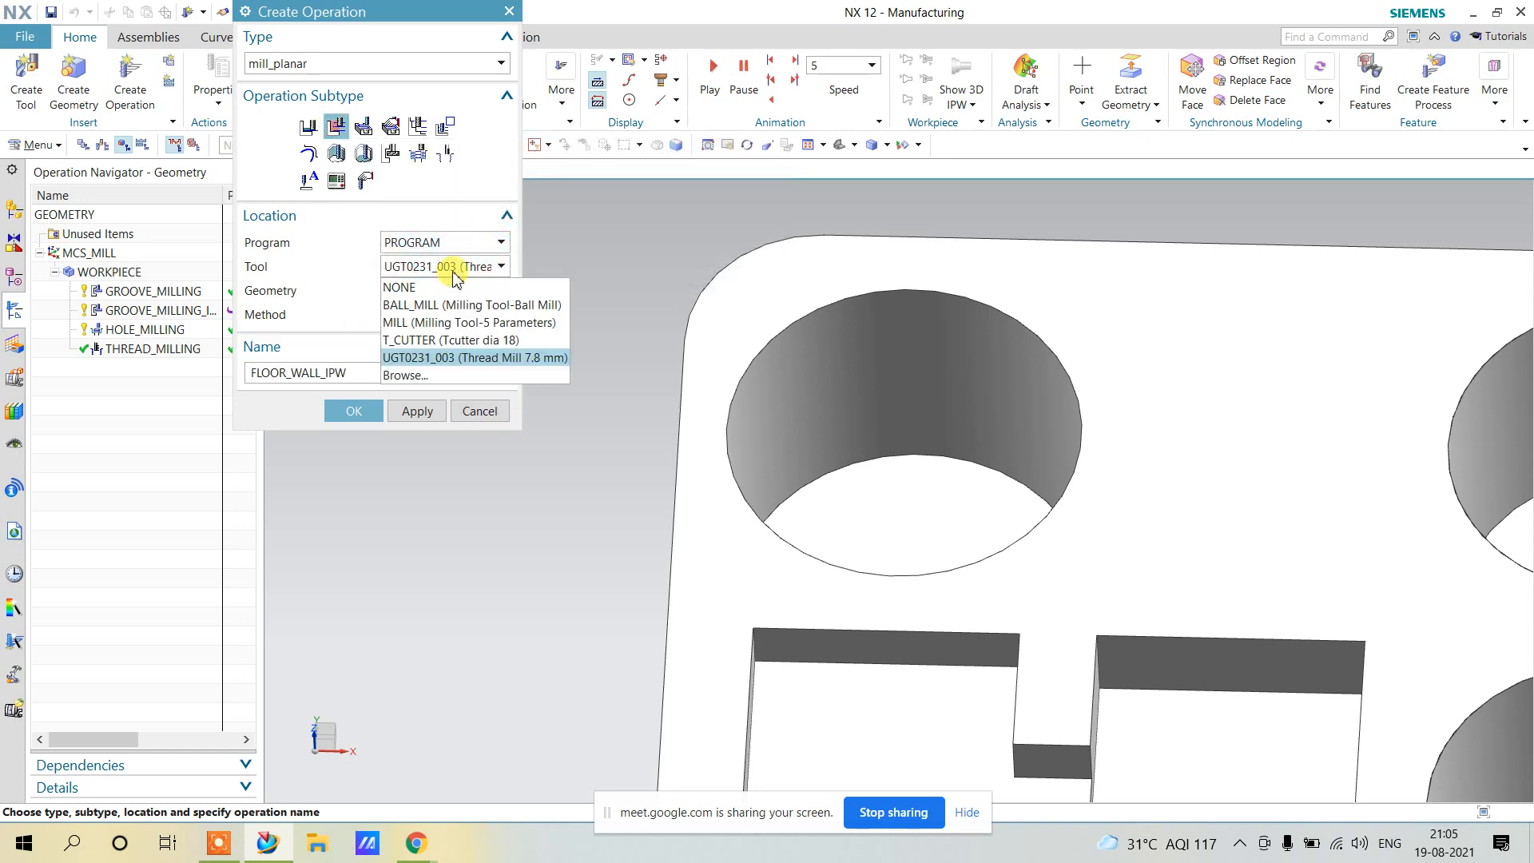
left_click(453, 320)
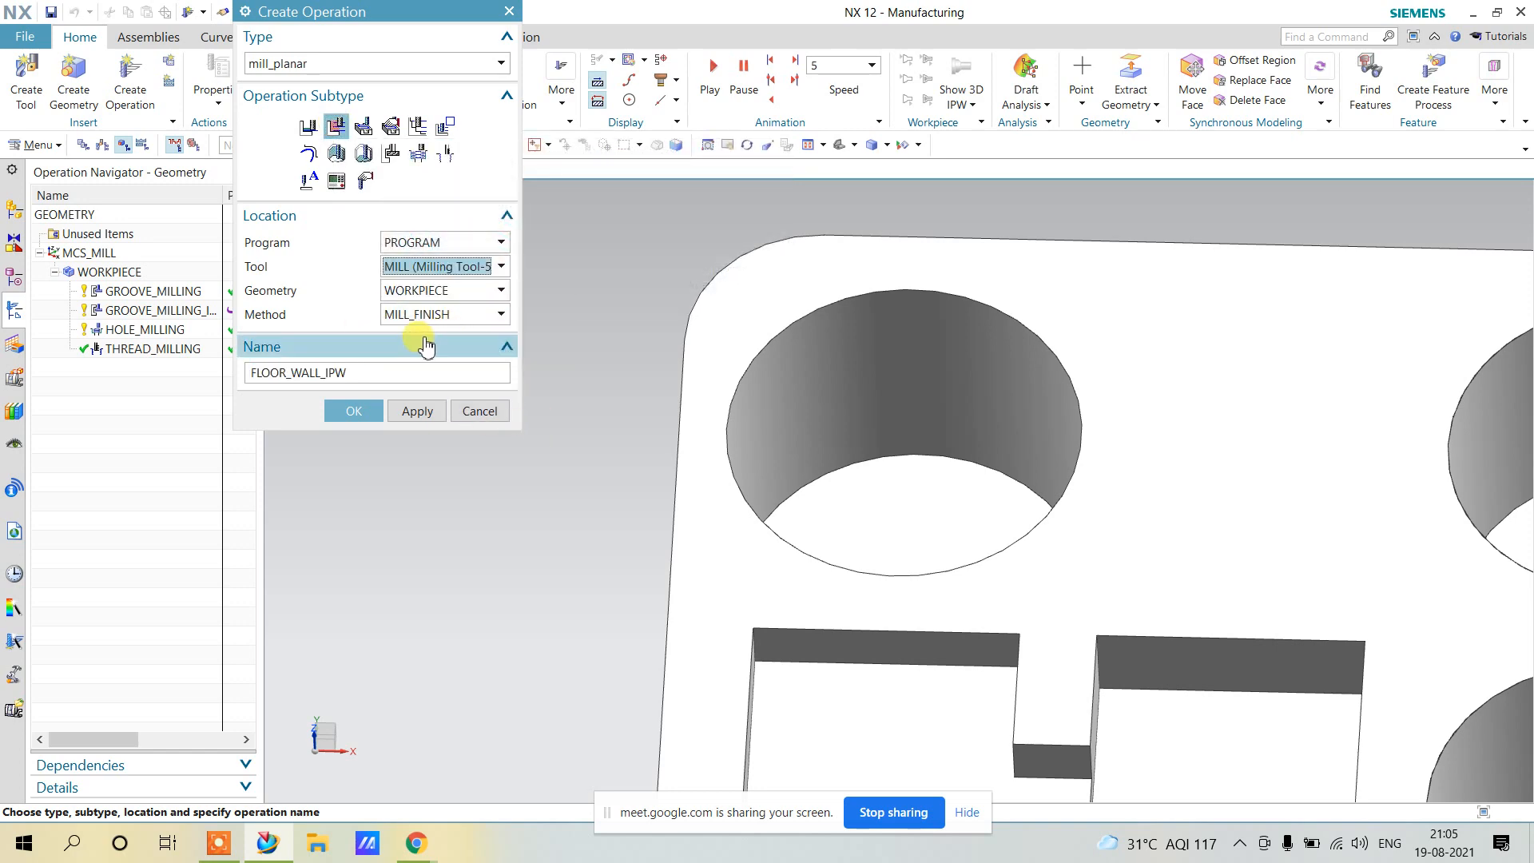
left_click(354, 410)
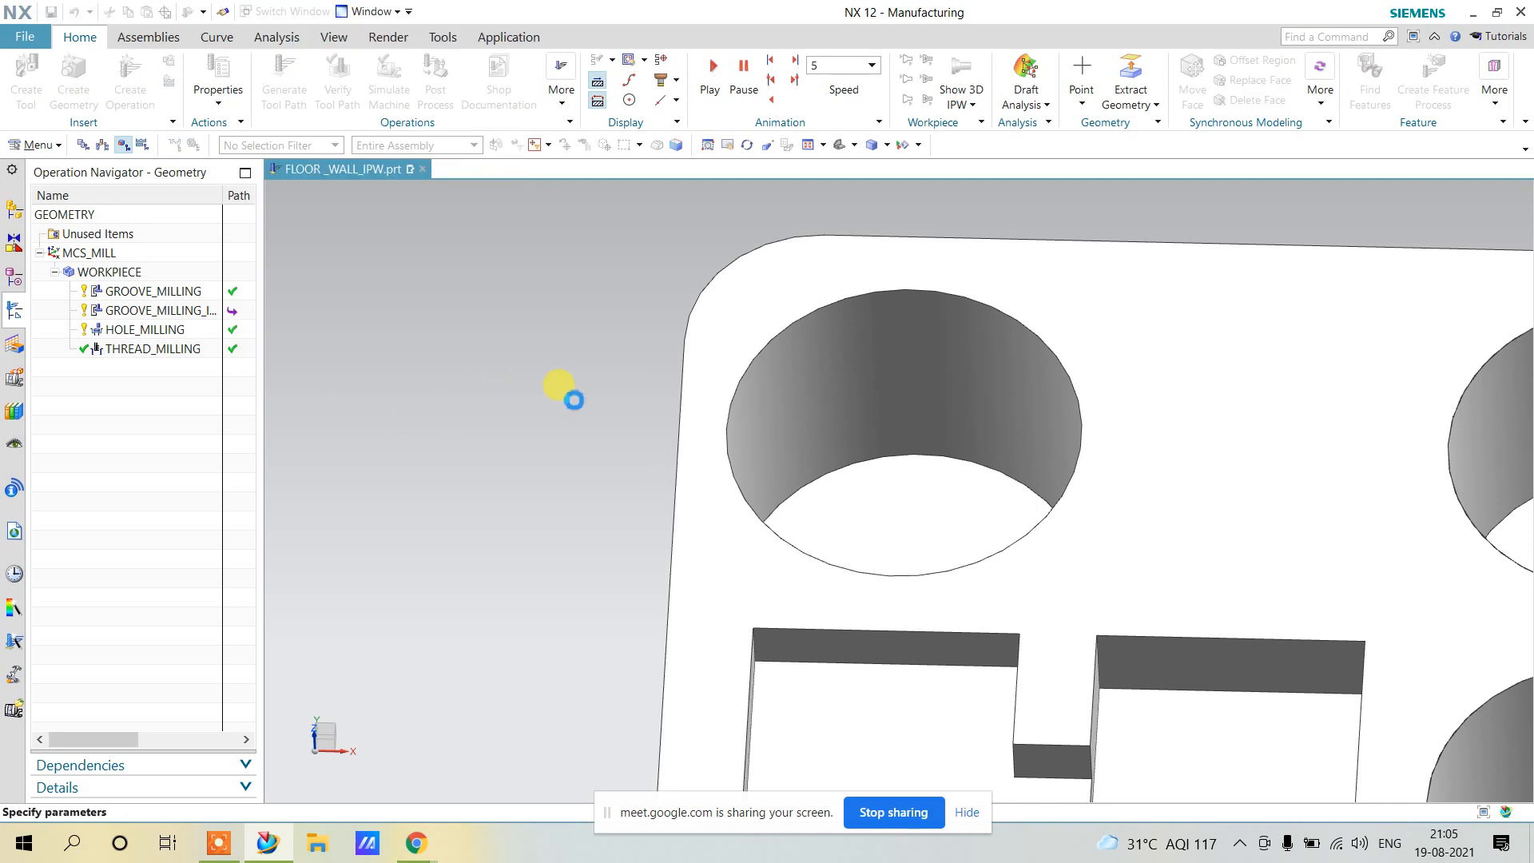
Specify the part's large flat bottom face as the cut area floor of the Floor Wall IPW operation.
scroll(609, 401, "down", 5)
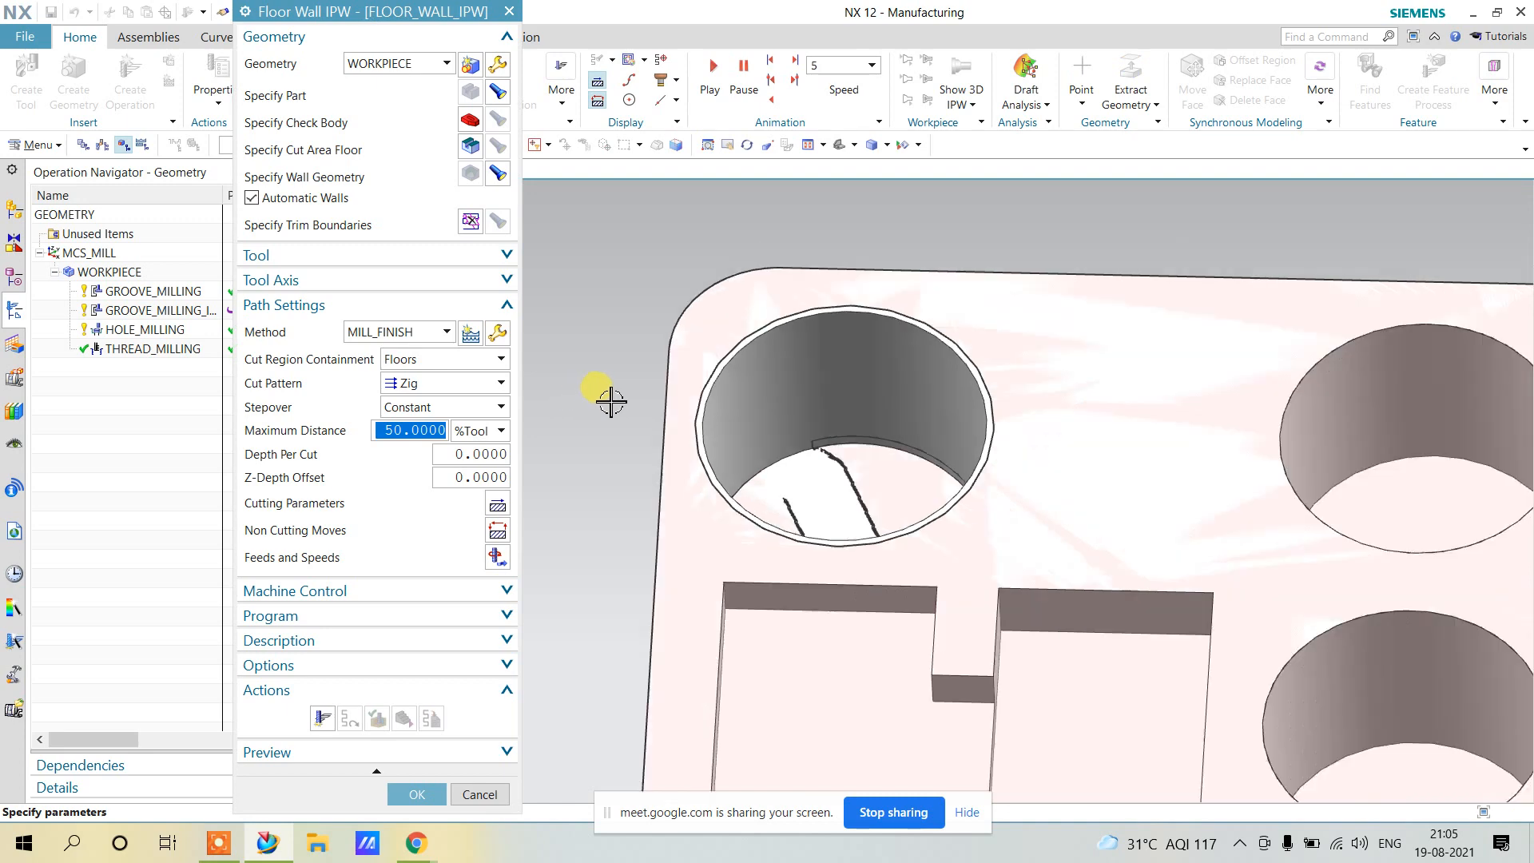
middle_click_drag(832, 319, 969, 342)
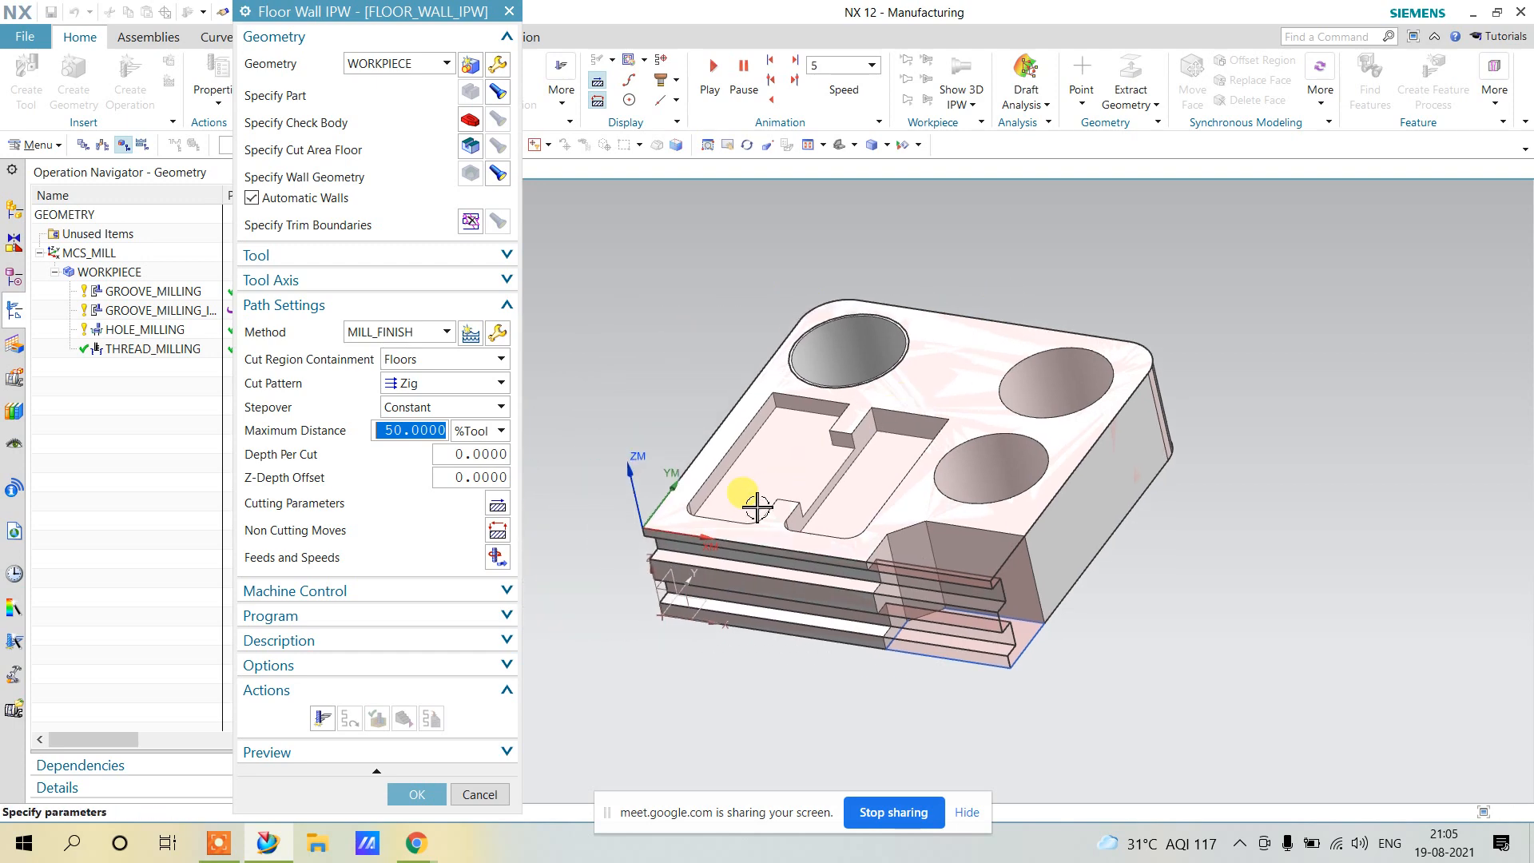
mouse_move(746, 503)
middle_mouse_down()
mouse_move(736, 472)
mouse_move(688, 449)
mouse_move(681, 414)
mouse_move(755, 563)
mouse_move(712, 516)
mouse_move(734, 496)
mouse_move(719, 487)
mouse_move(729, 501)
middle_mouse_up()
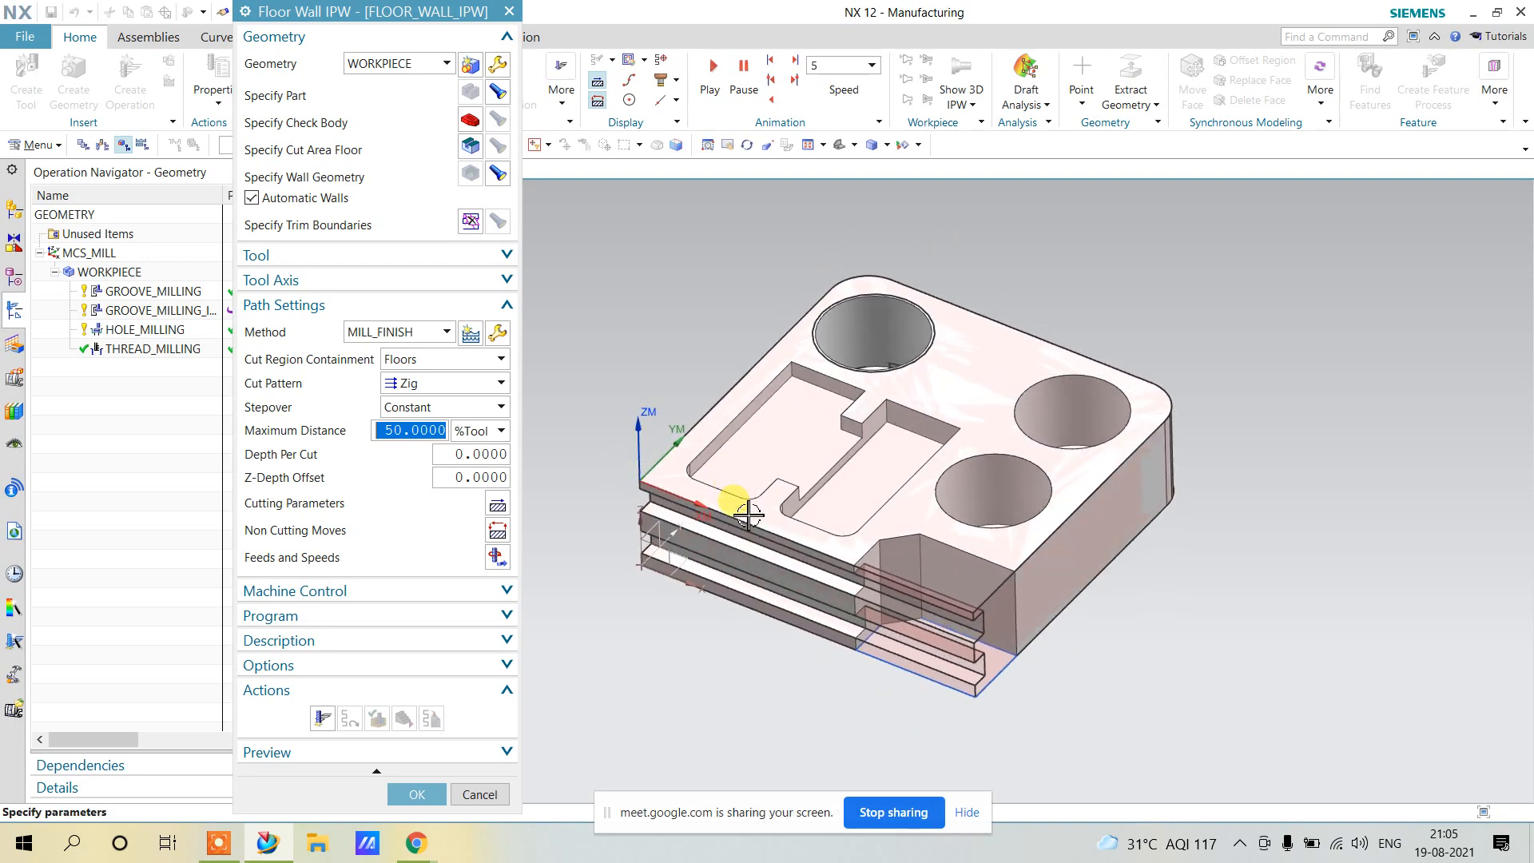
scroll(918, 575, "up", 2)
scroll(1010, 705, "up", 2)
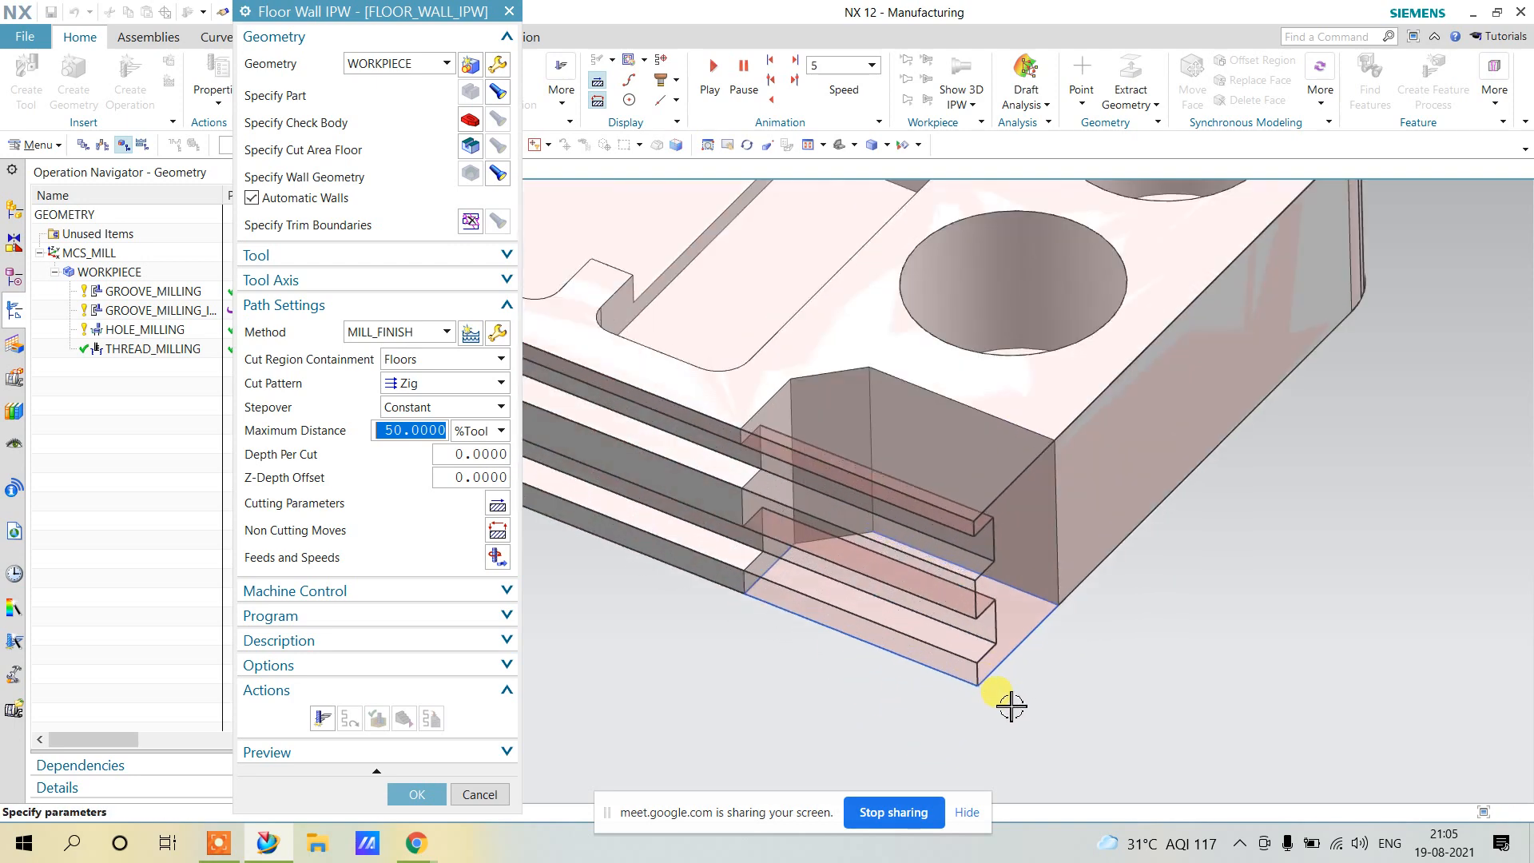
left_click(469, 148)
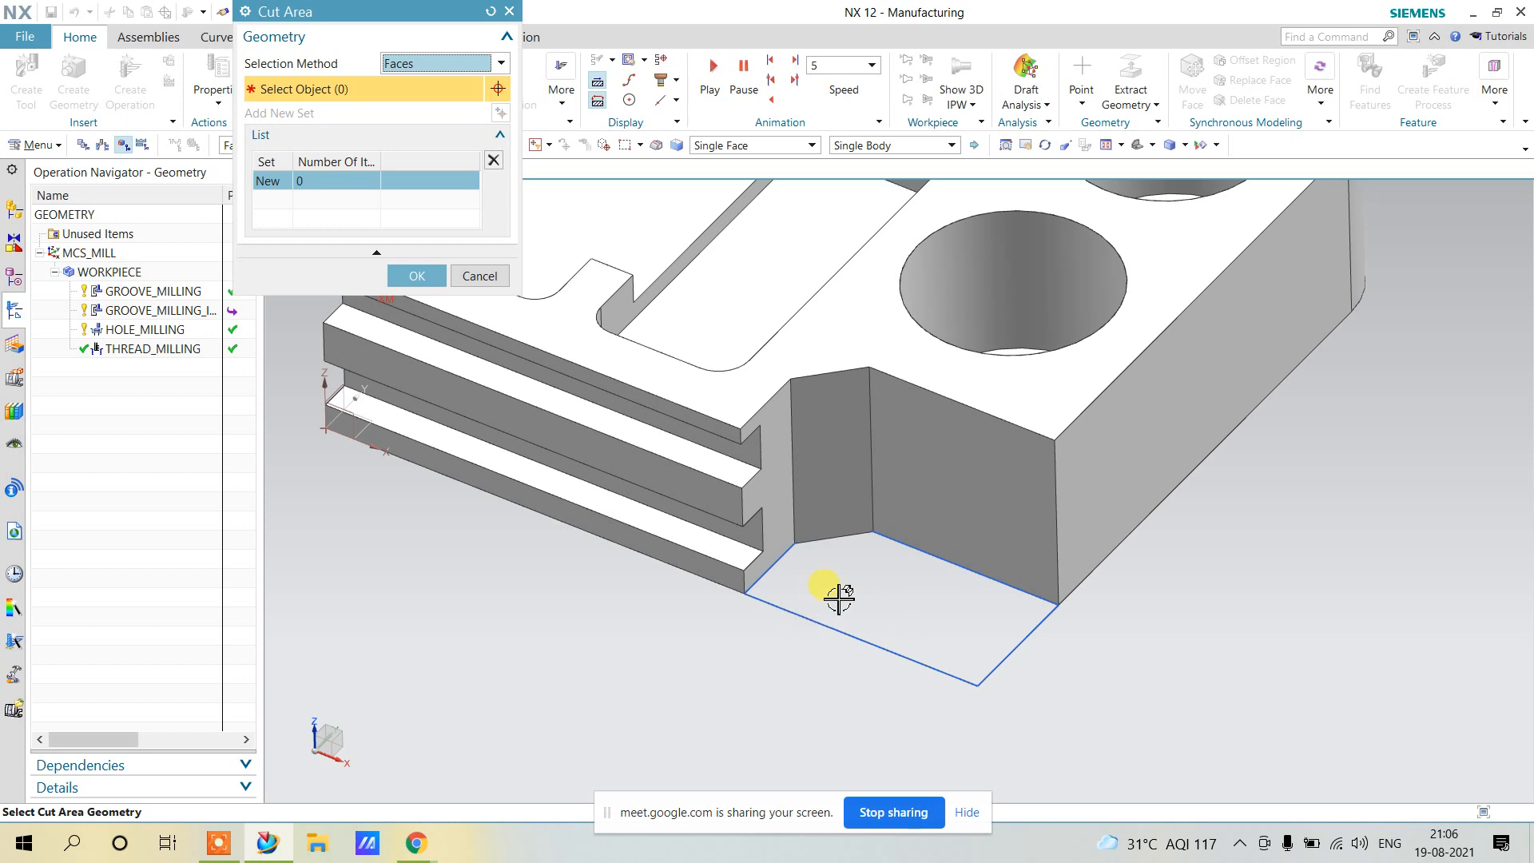
middle_click_drag(839, 597, 822, 476)
left_click(822, 442)
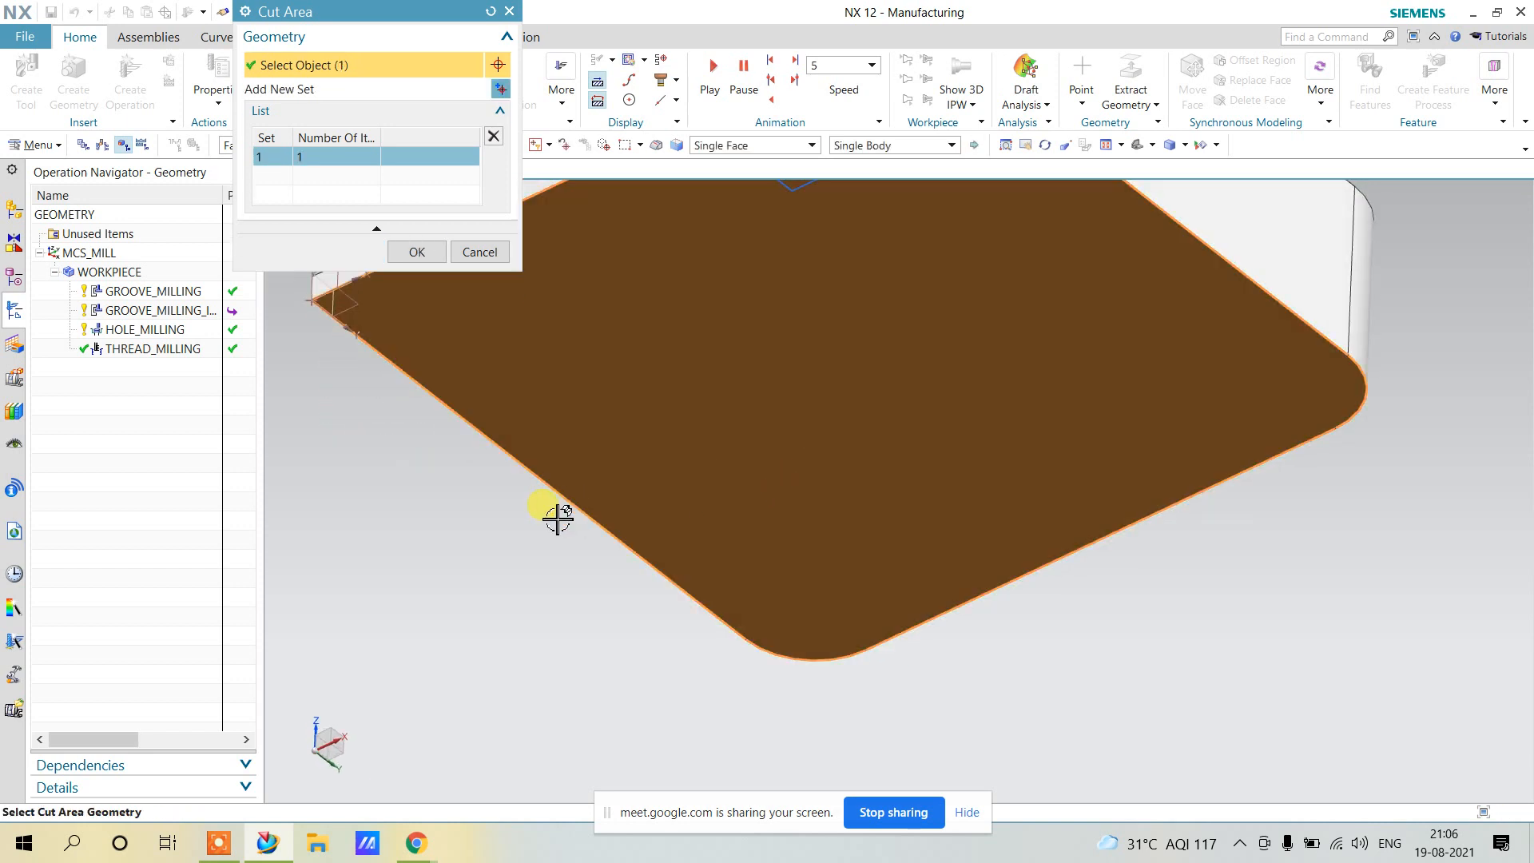
left_click(430, 252)
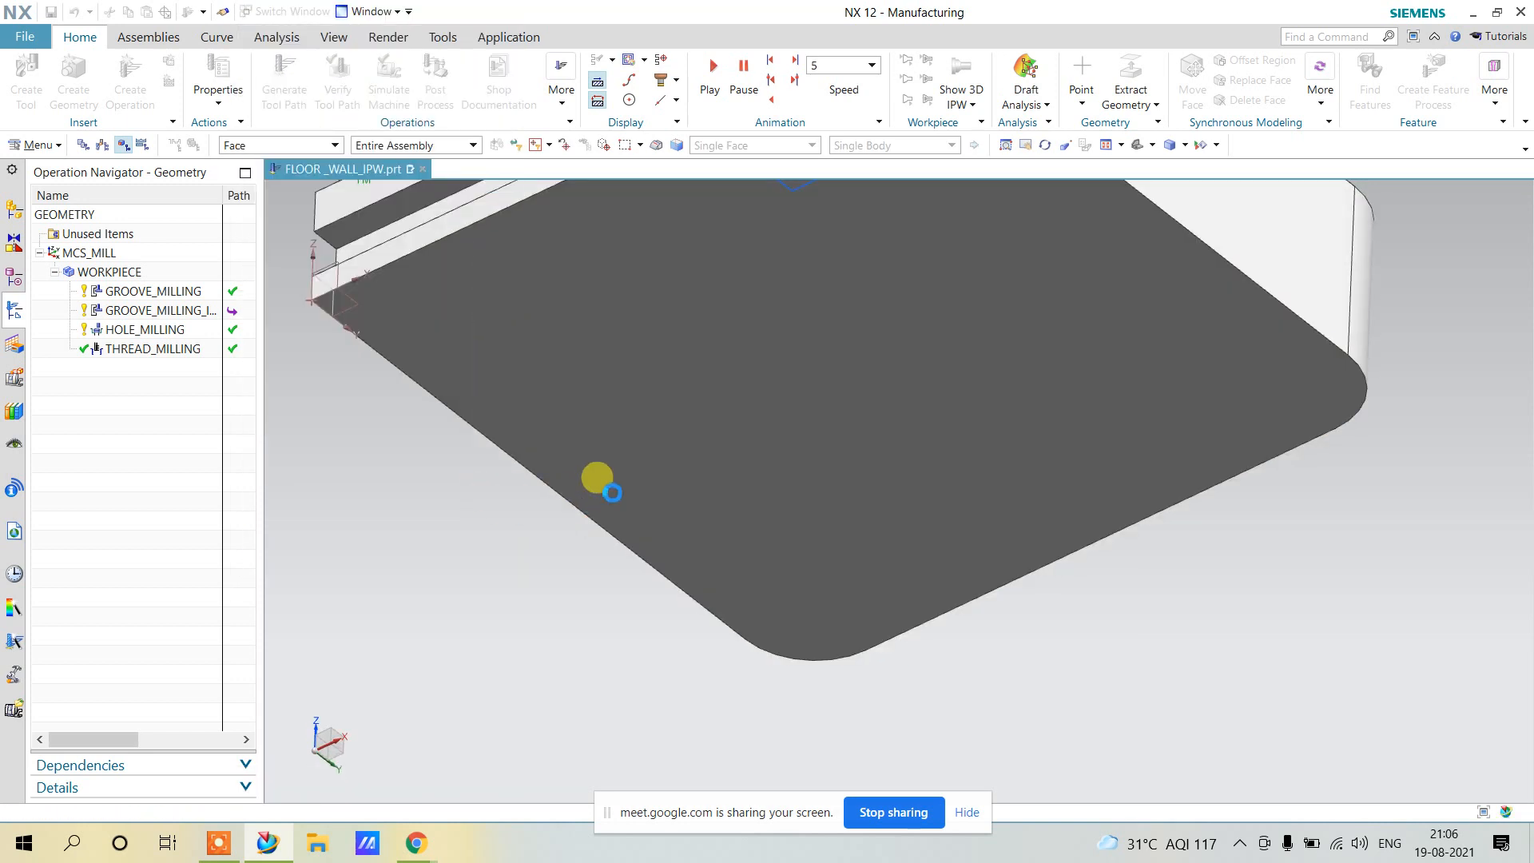
mouse_move(647, 503)
middle_mouse_down()
mouse_move(685, 461)
mouse_move(685, 536)
mouse_move(667, 511)
middle_mouse_up()
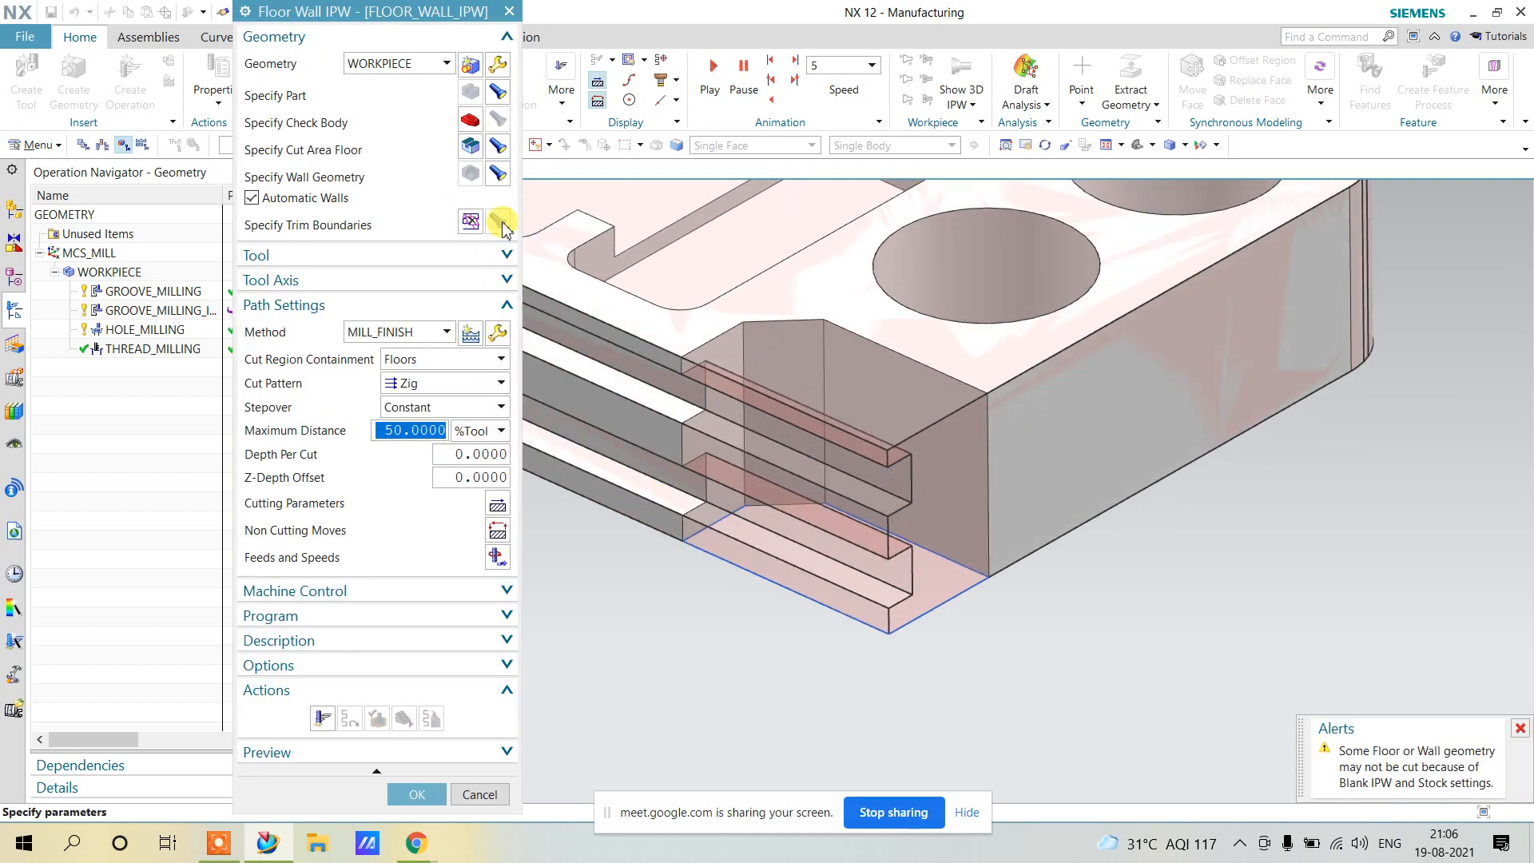
Define a trim boundary from the five curves outlining the floor of the corner cutout and try to generate the tool path.
left_click(453, 219)
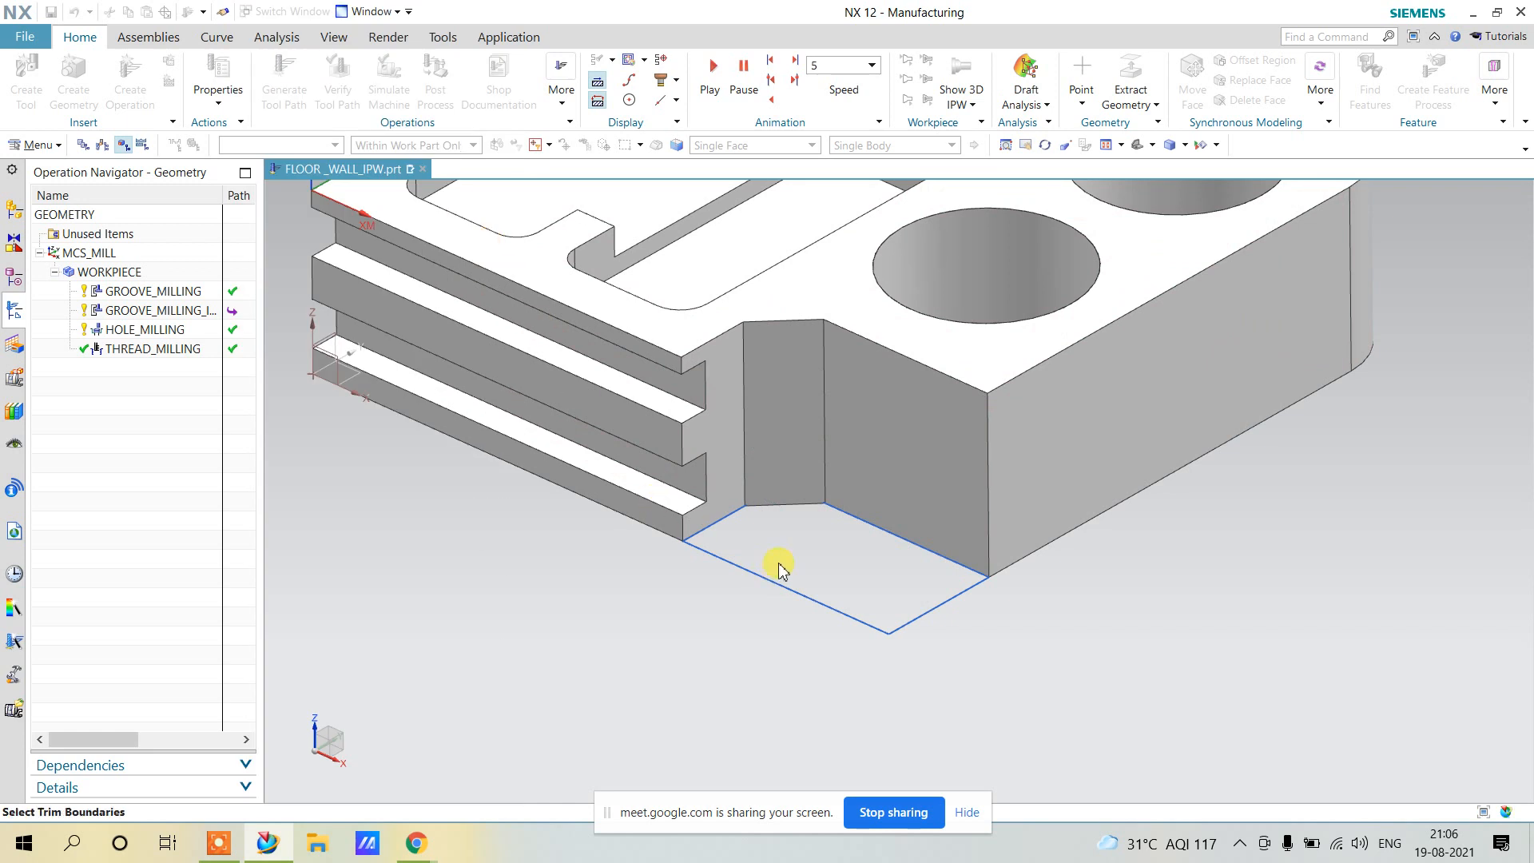
left_click(466, 67)
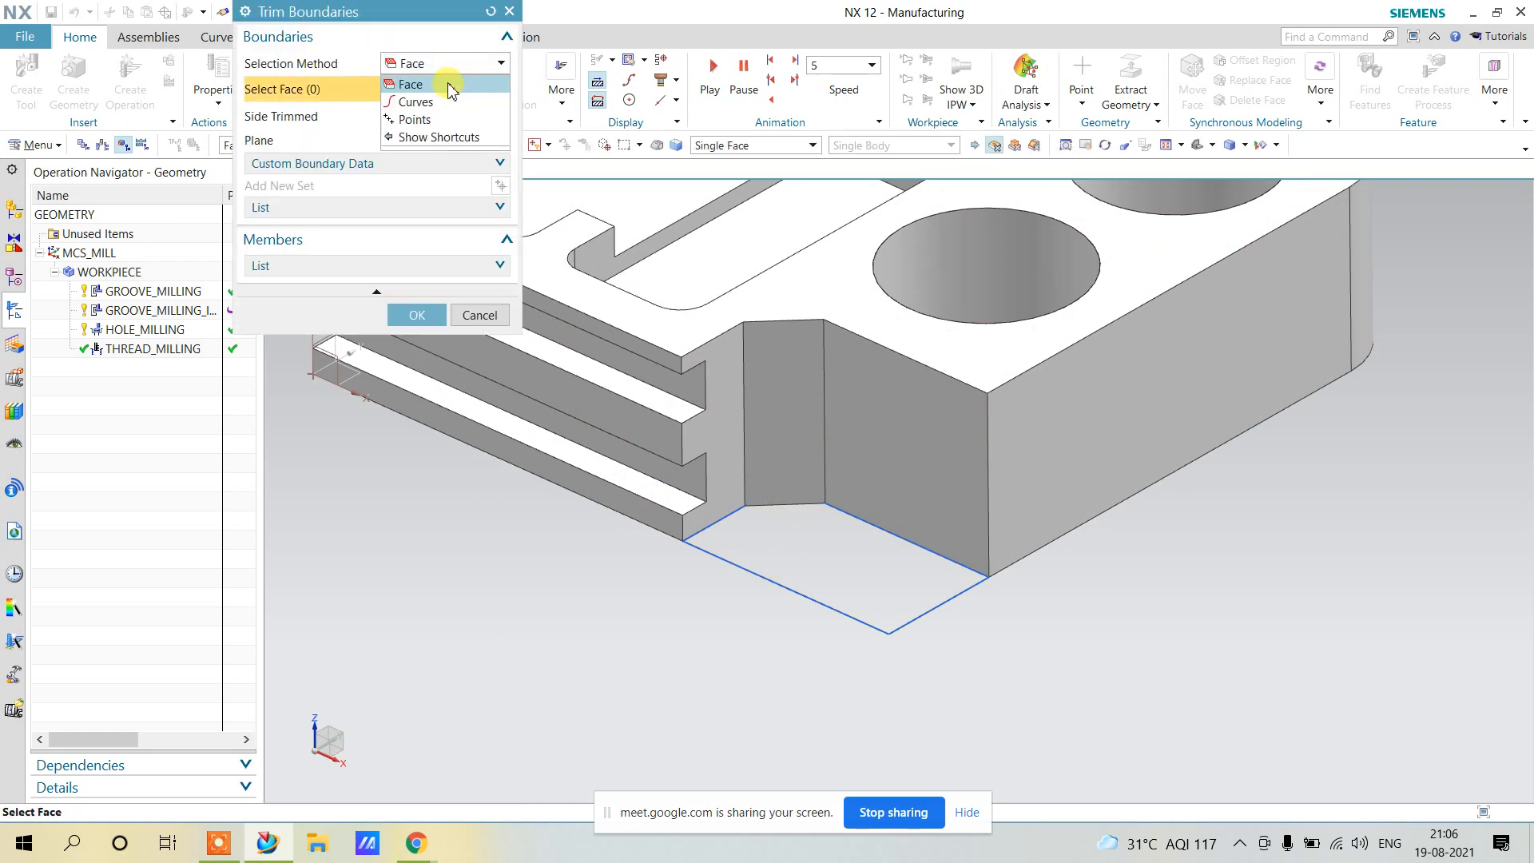
left_click(438, 101)
left_click(934, 612)
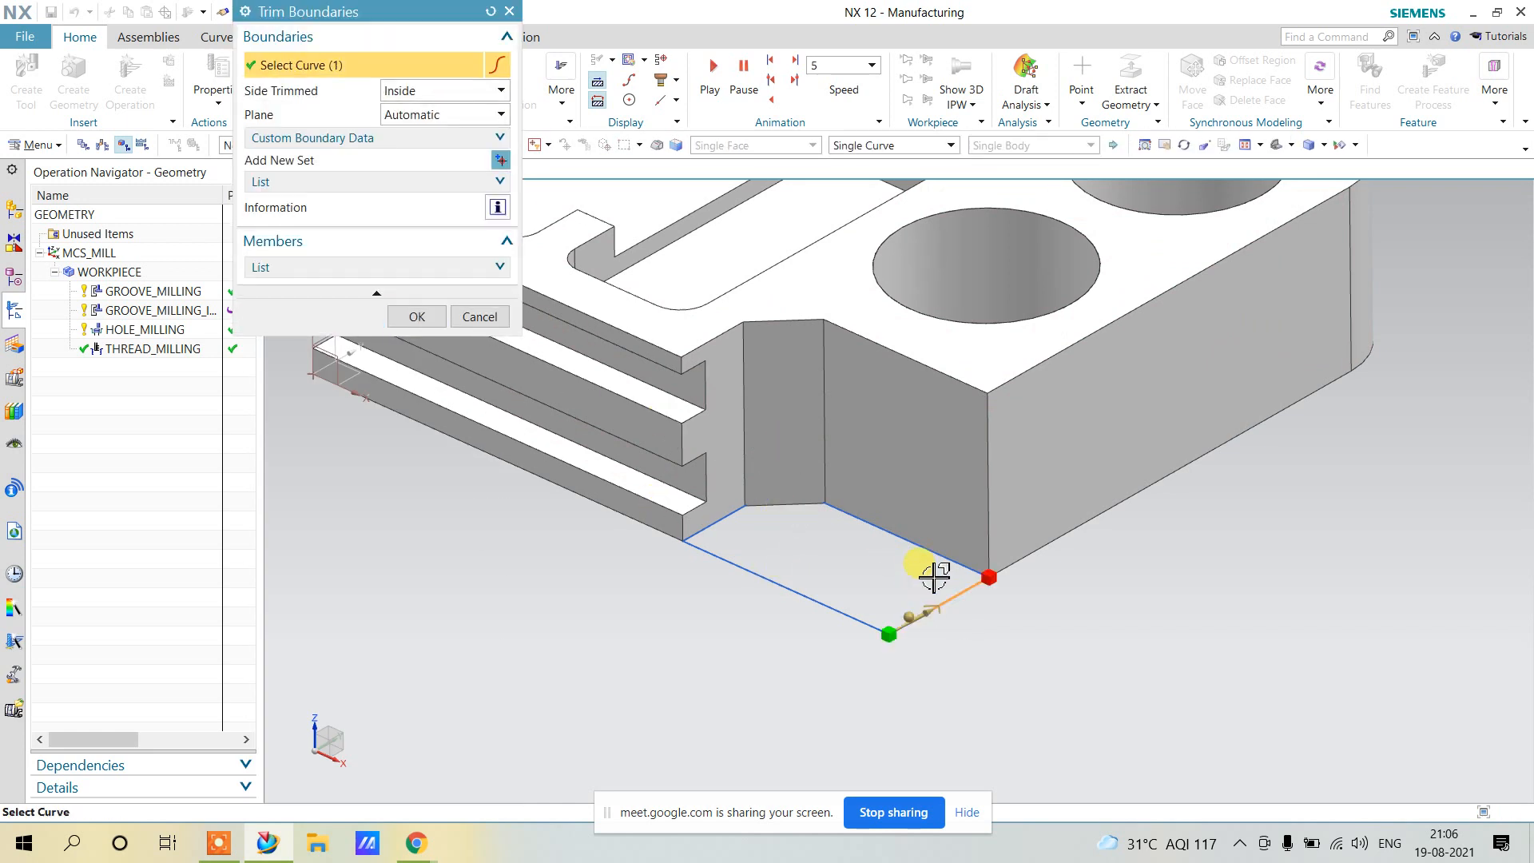
left_click(928, 548)
left_click(785, 506)
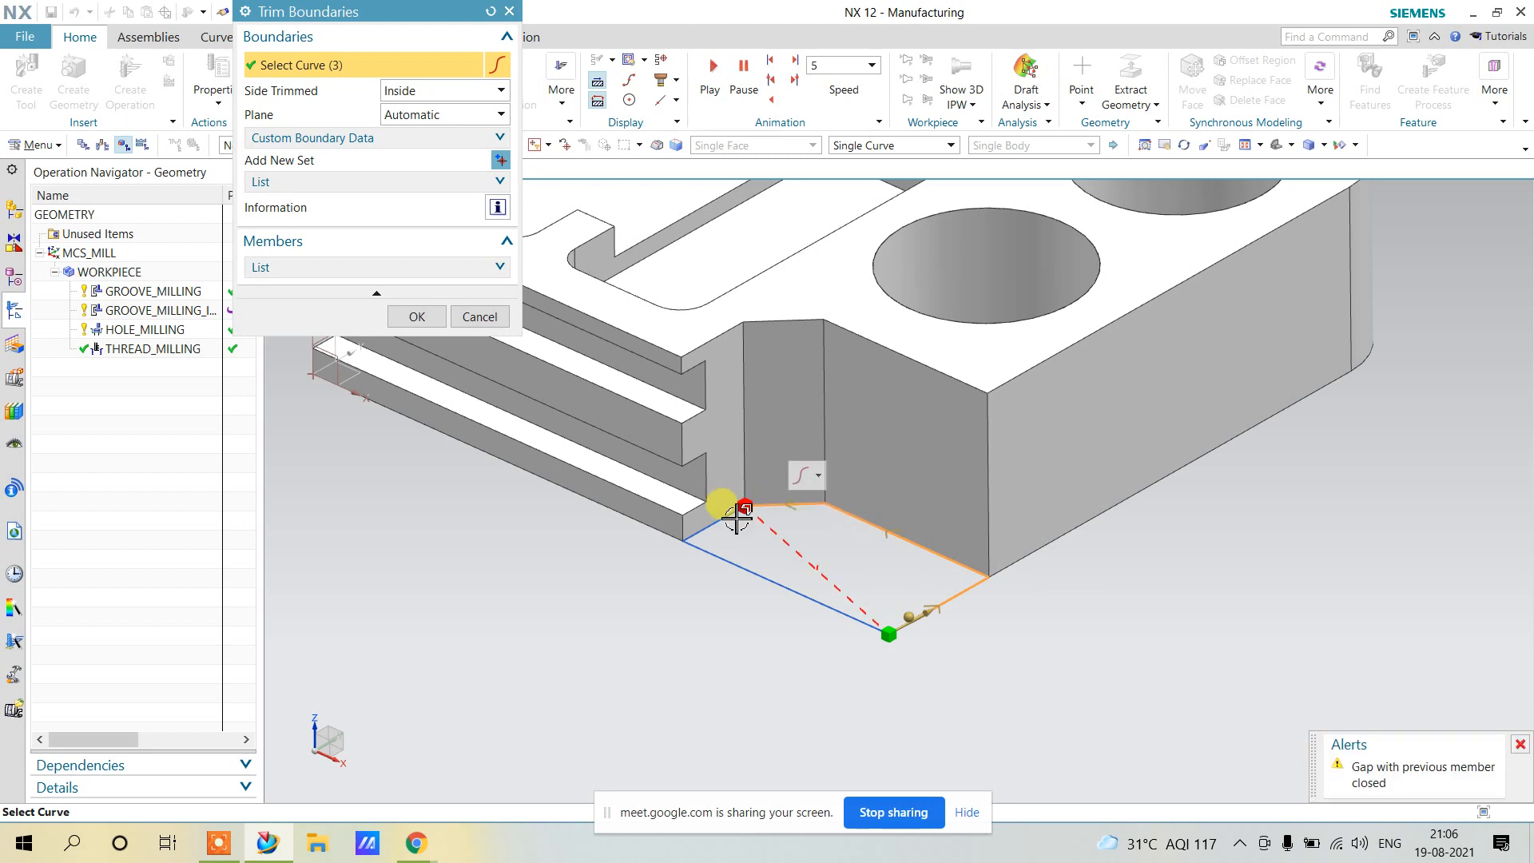
left_click(706, 521)
left_click(718, 556)
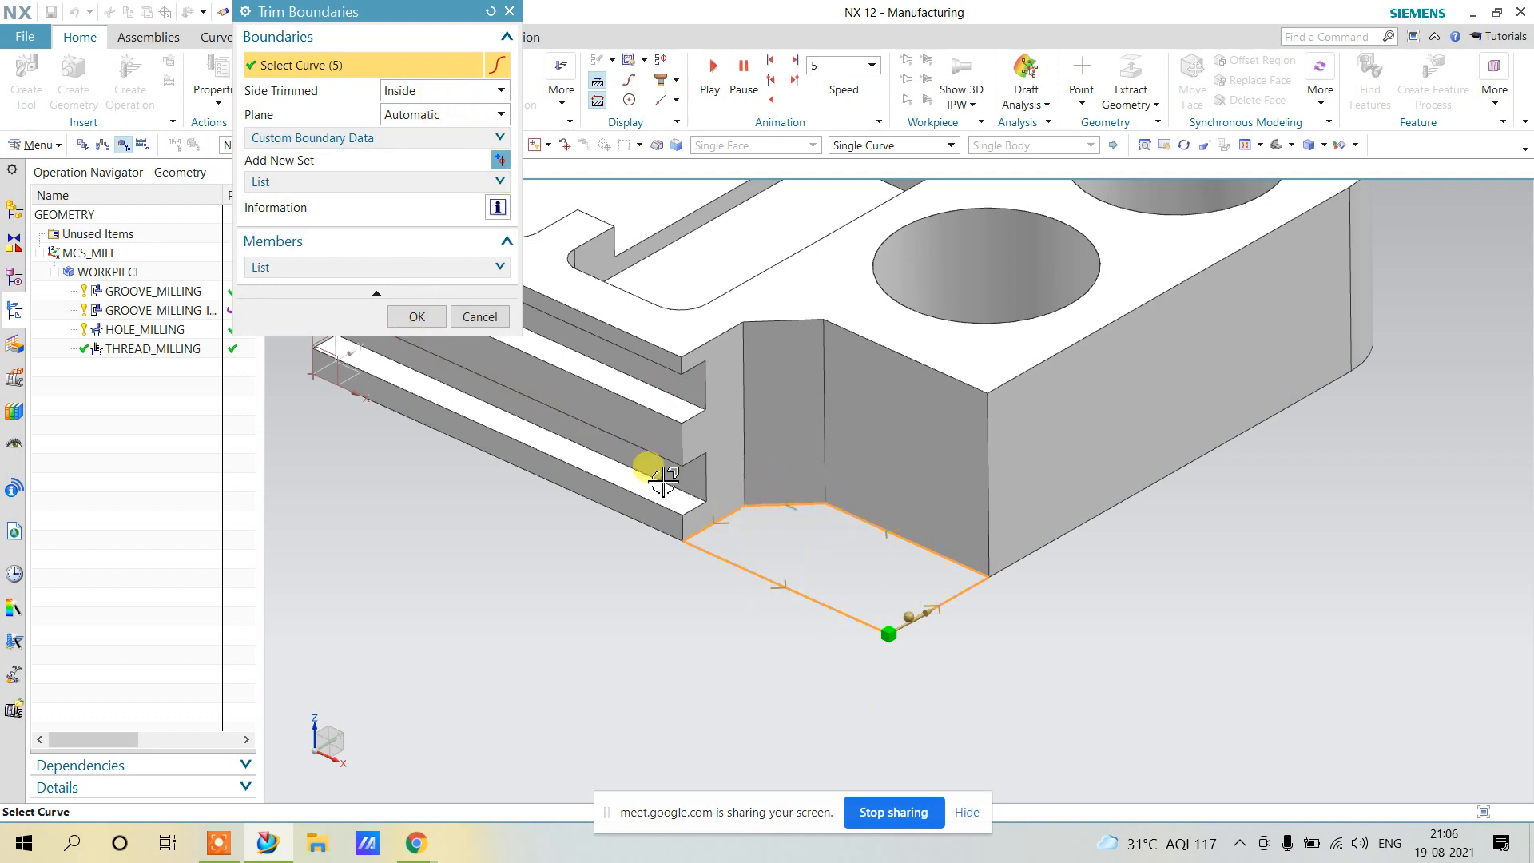
left_click(416, 318)
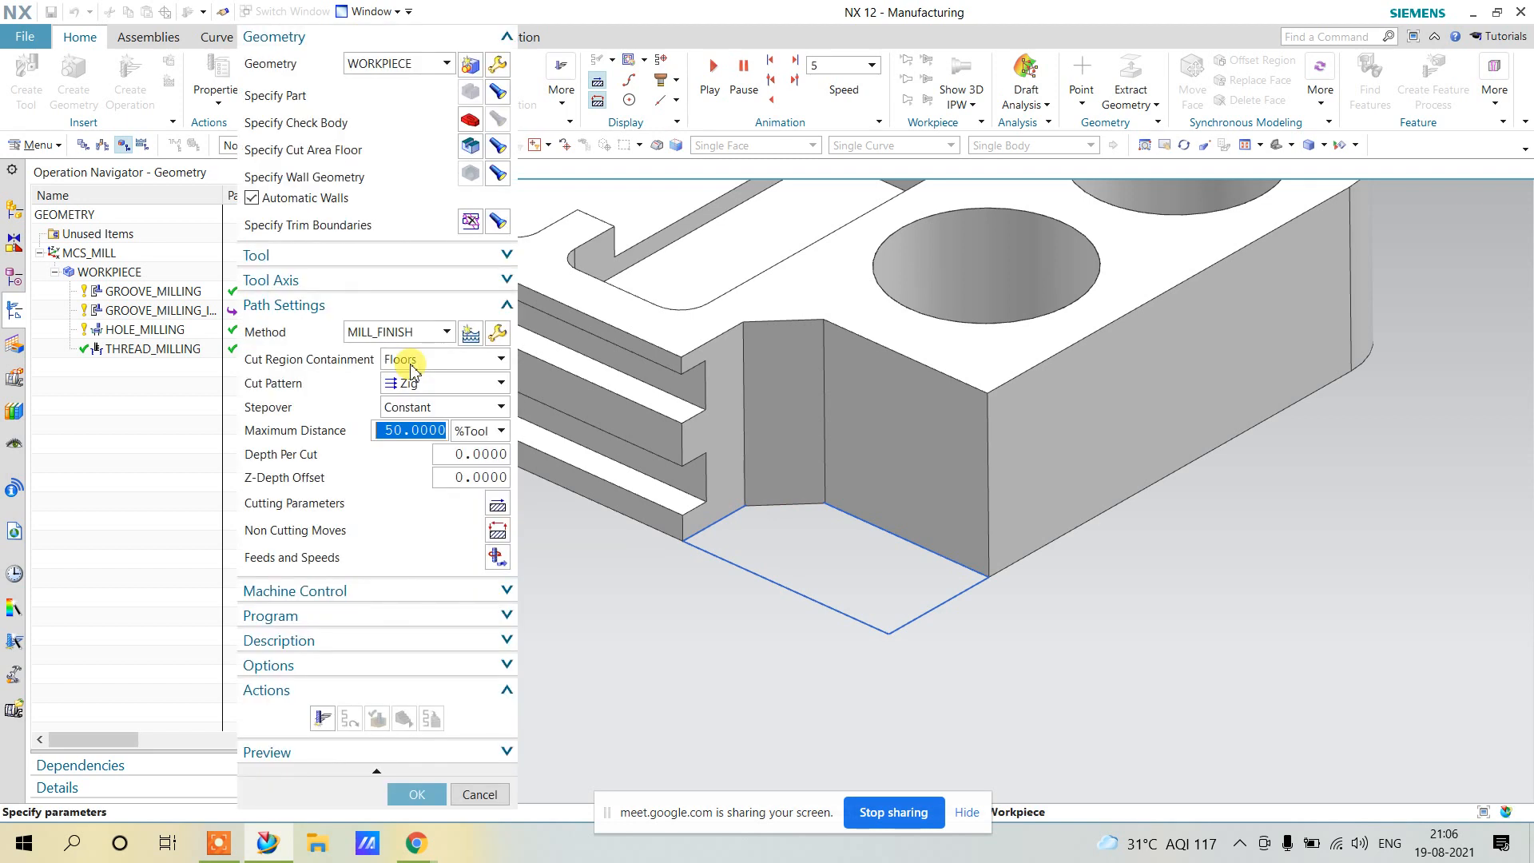
left_click(322, 719)
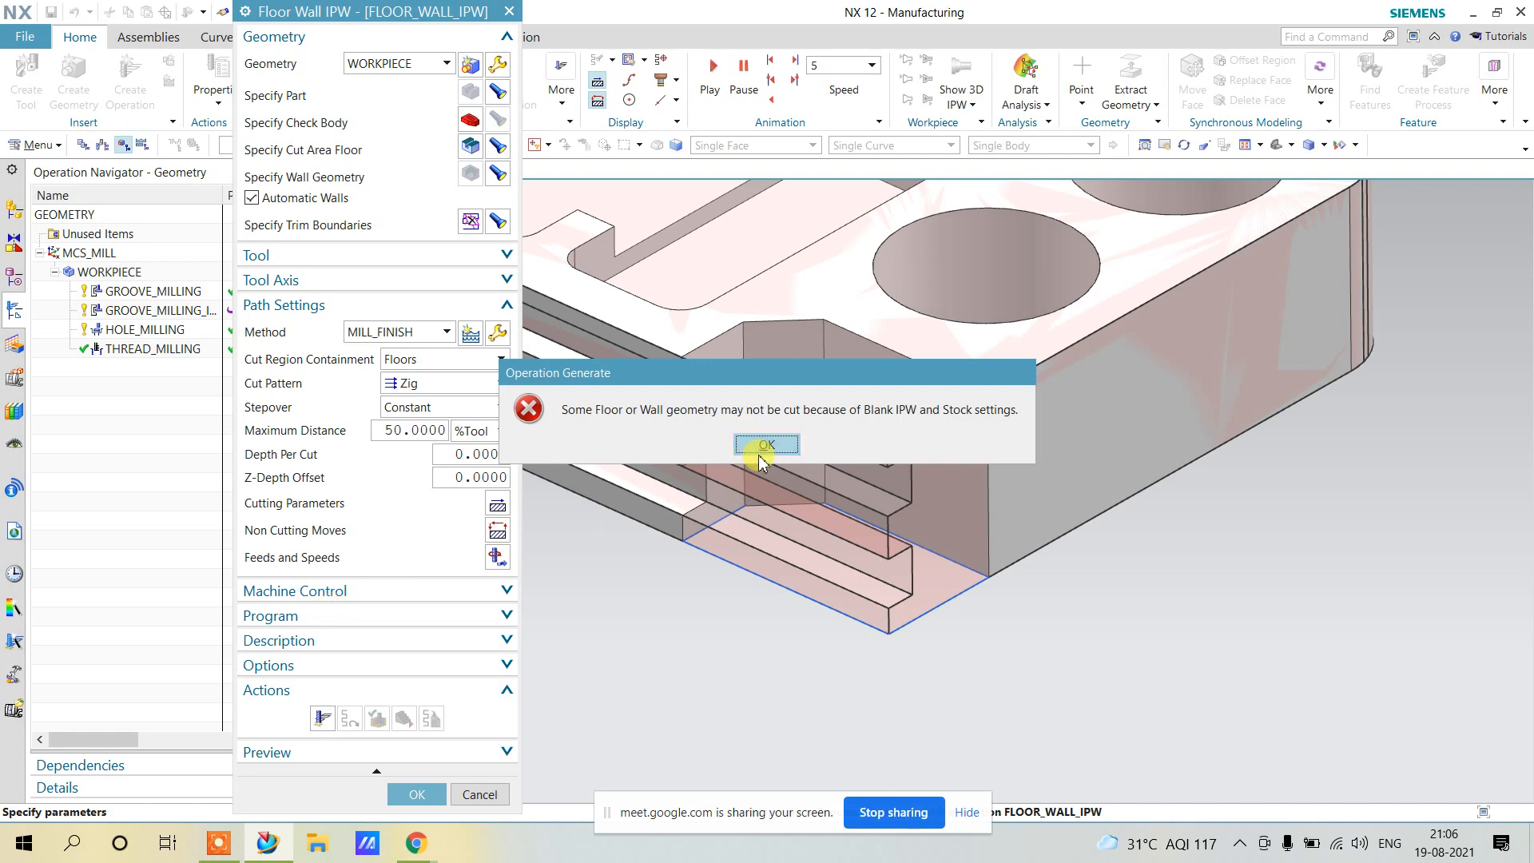
left_click(768, 447)
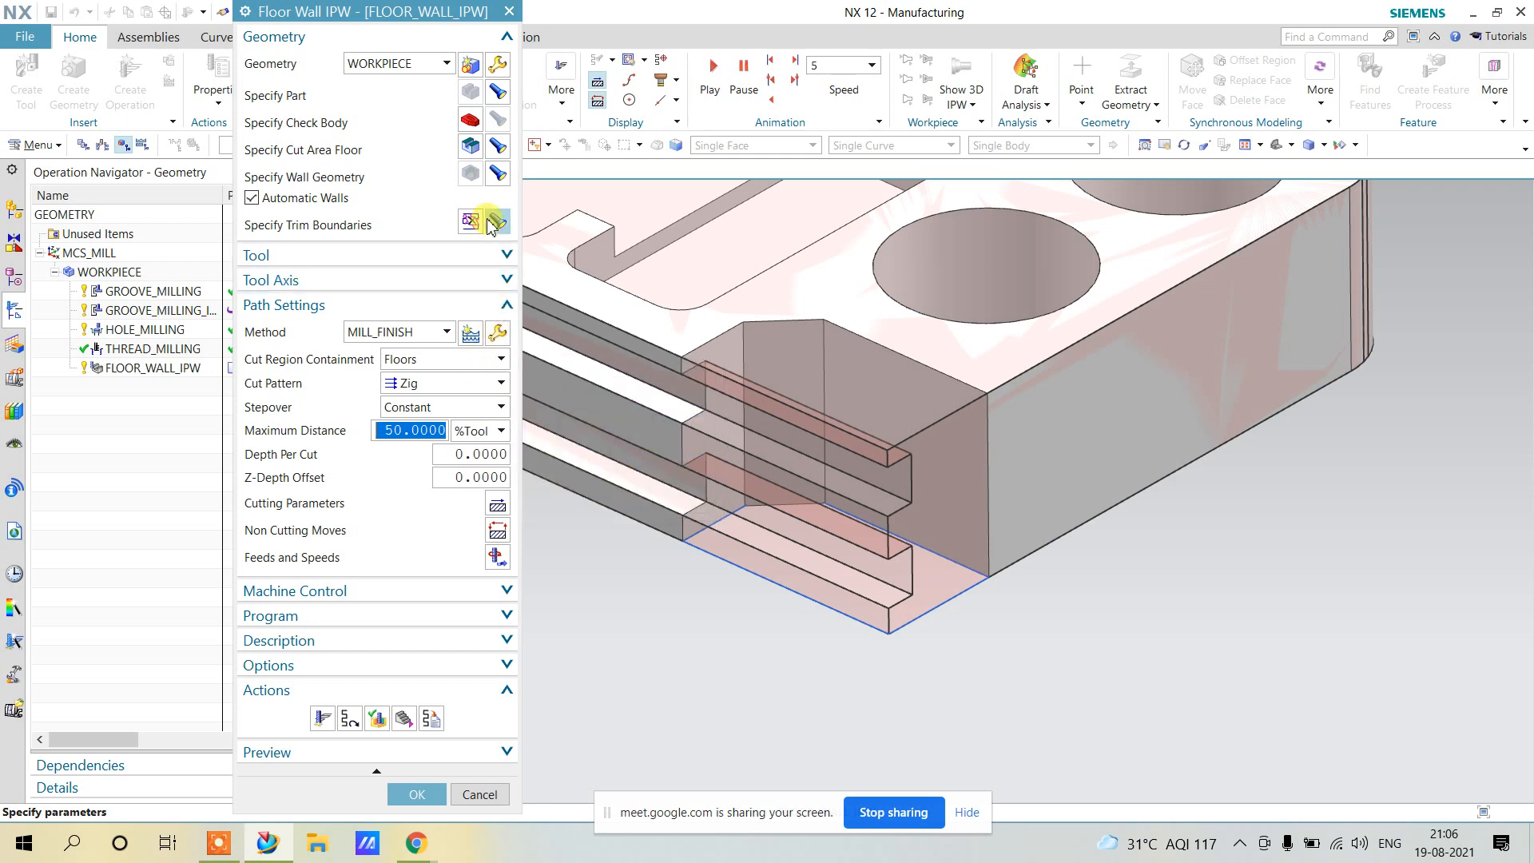
Set the trim boundary's trimmed side to Outside and try to generate the floor tool path again.
left_click(497, 224)
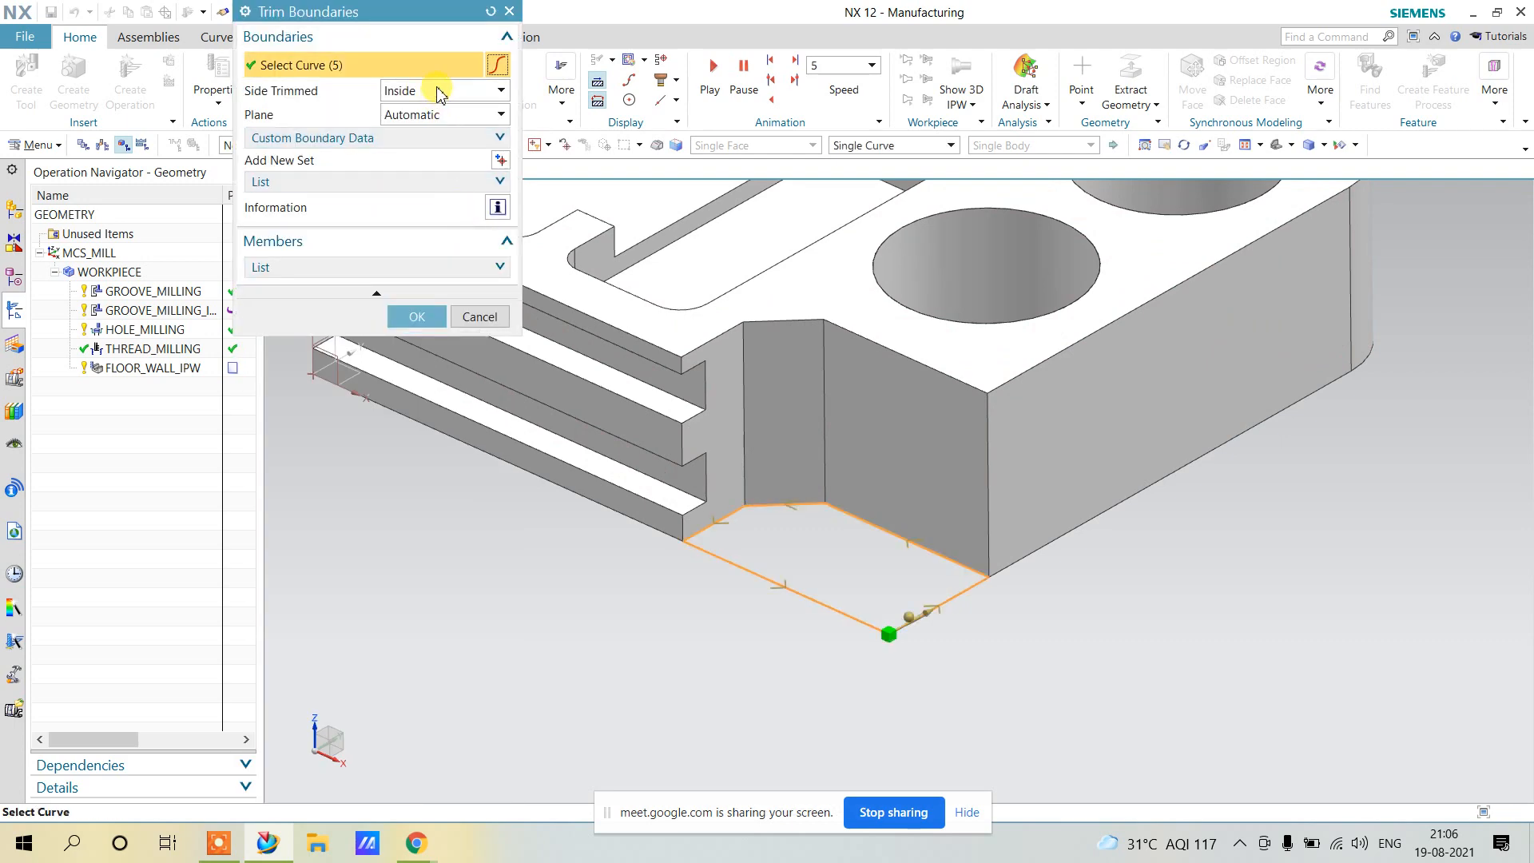
left_click(439, 94)
left_click(435, 127)
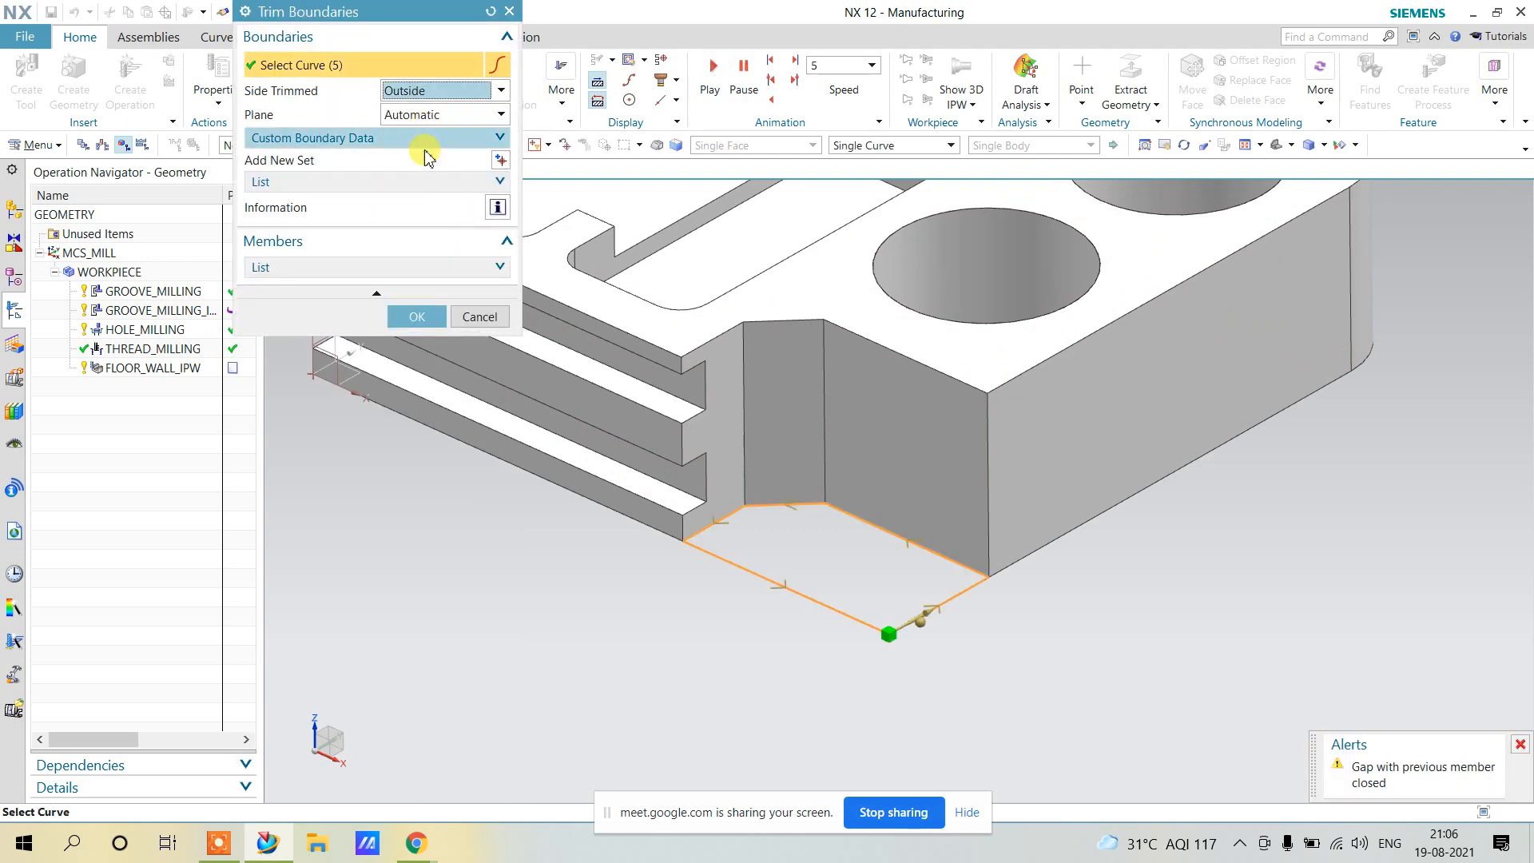
left_click(414, 317)
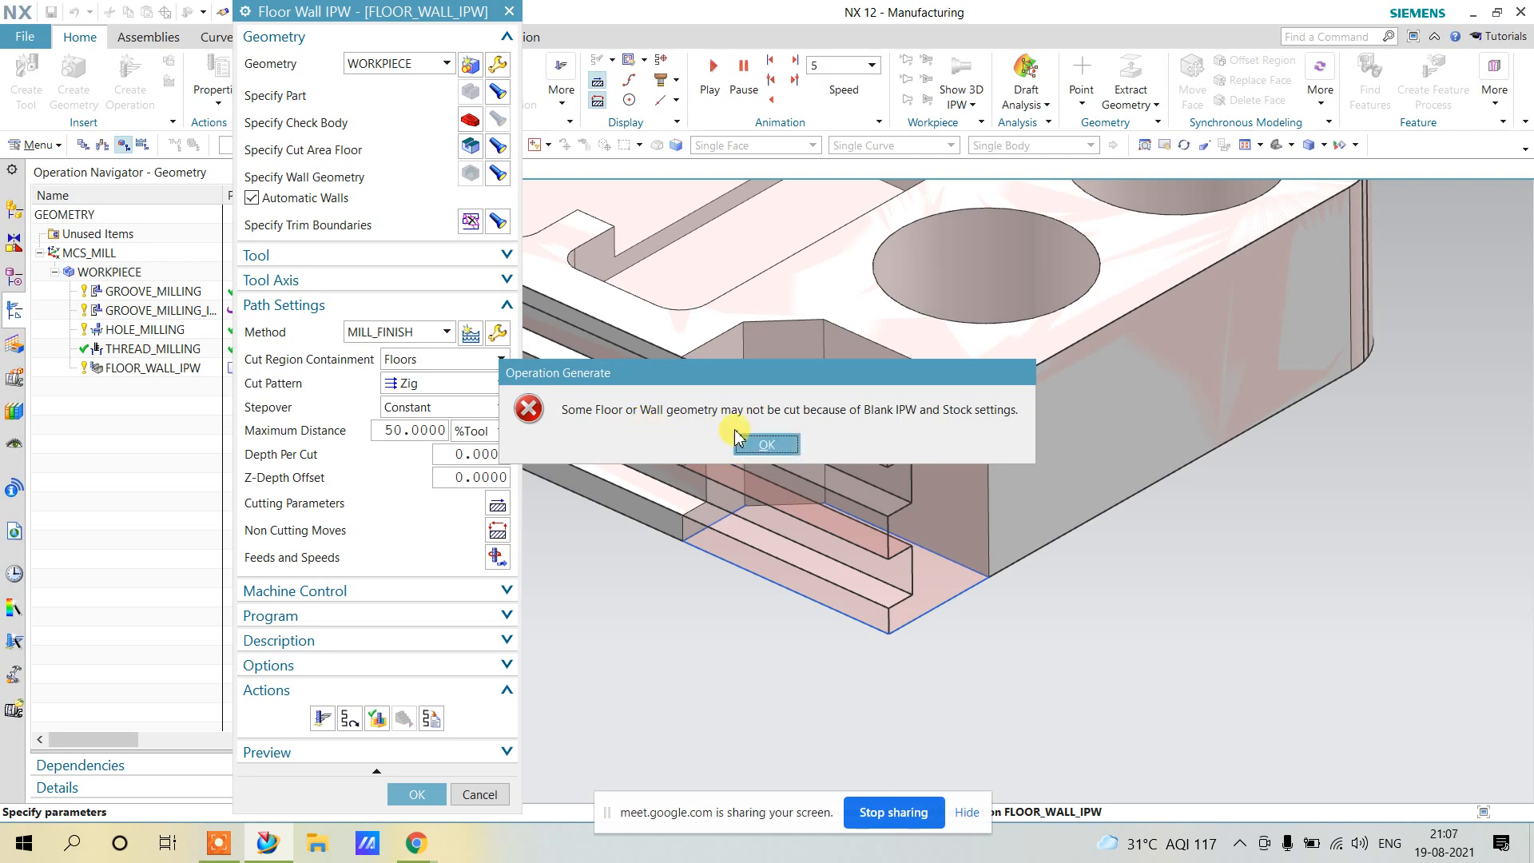
left_click(767, 449)
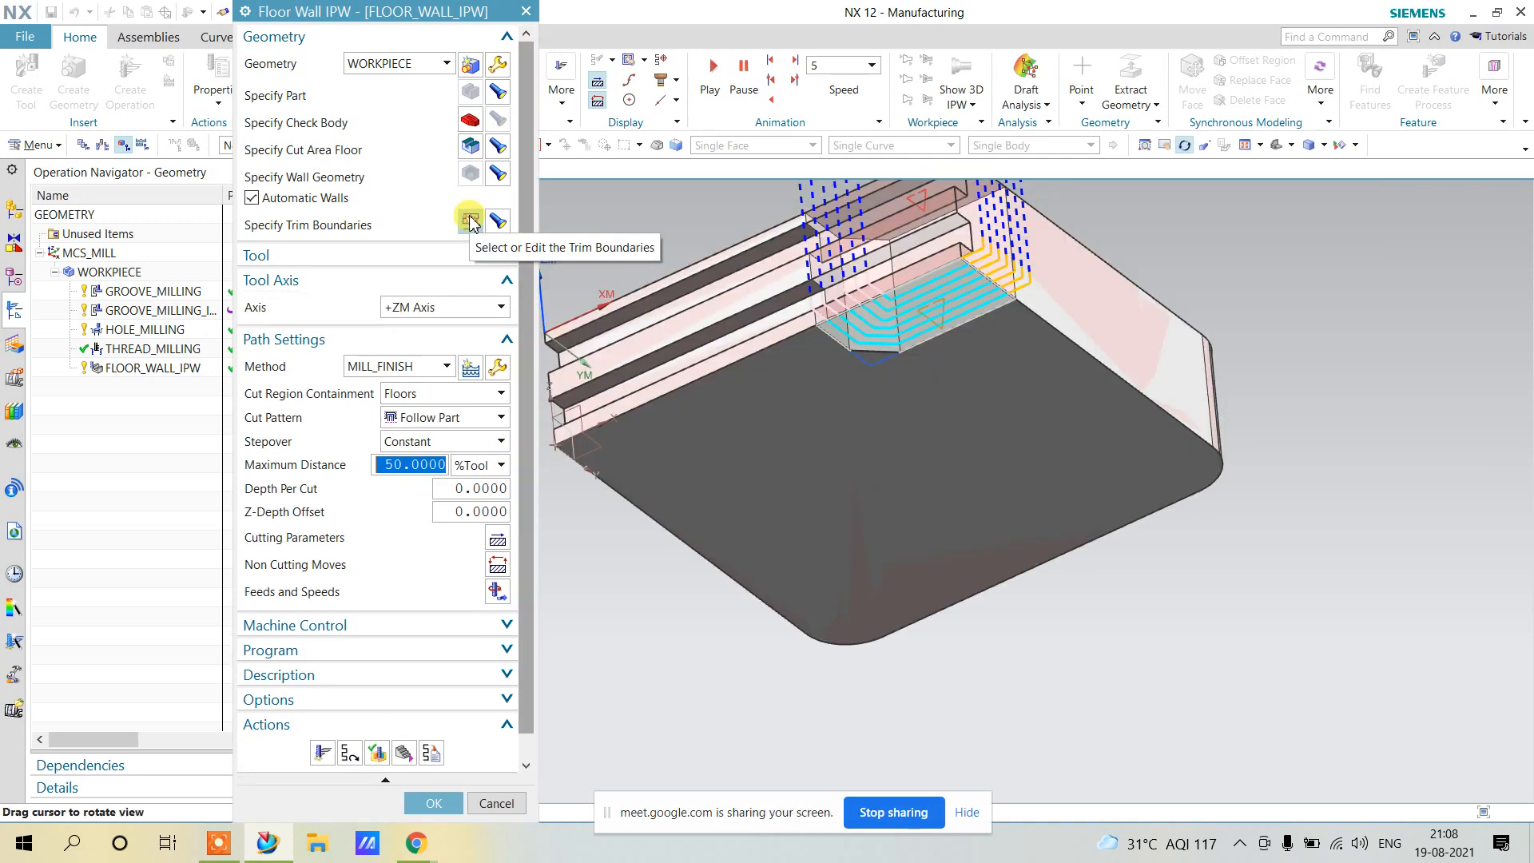
Examine the trim boundary curves and display the selected cut area floor on the part.
left_click(470, 220)
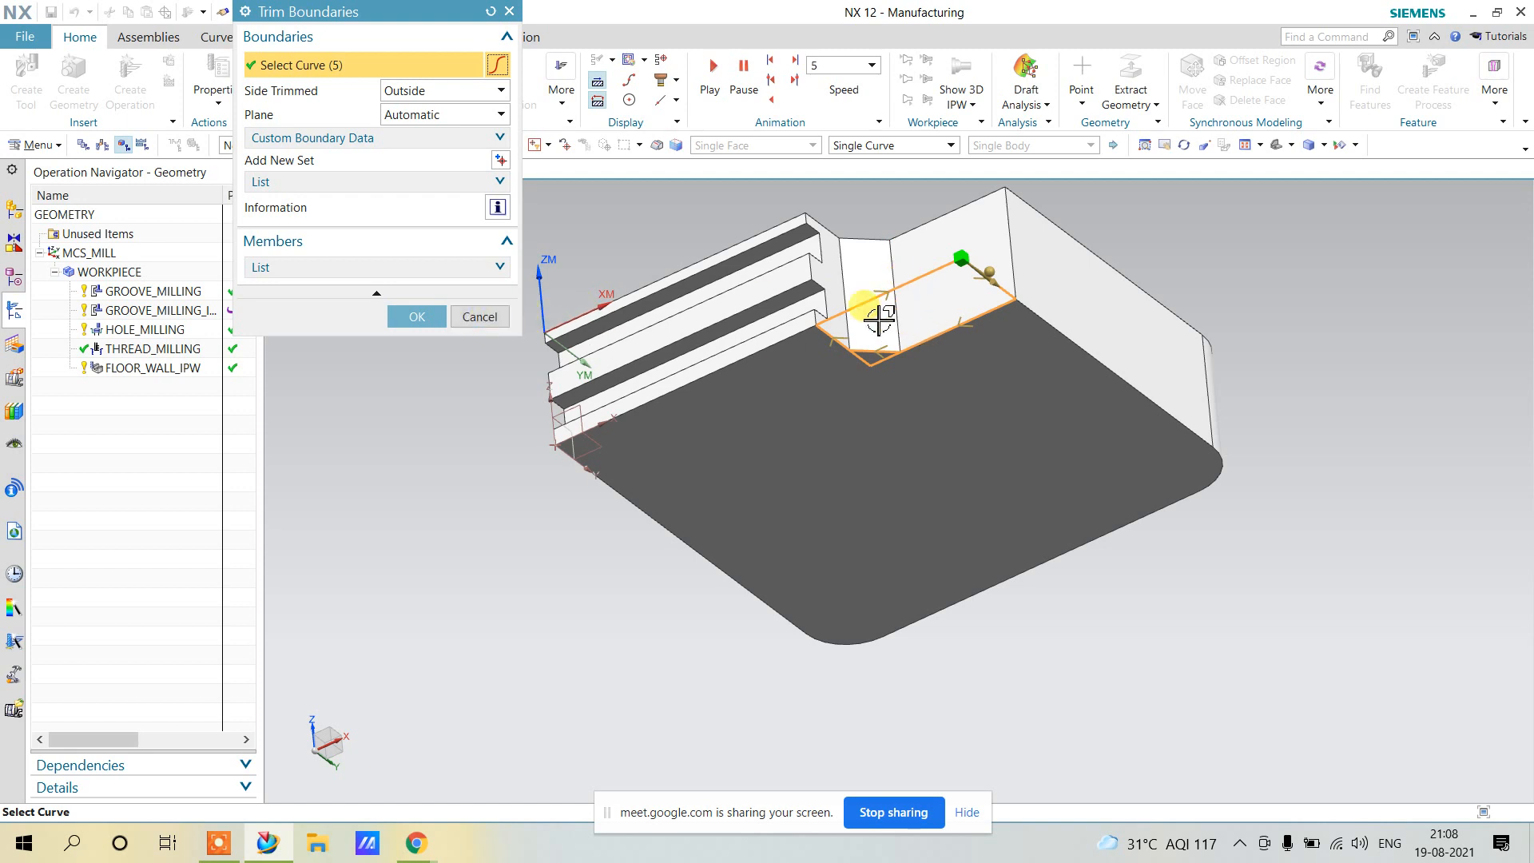
left_click(480, 317)
left_click(496, 145)
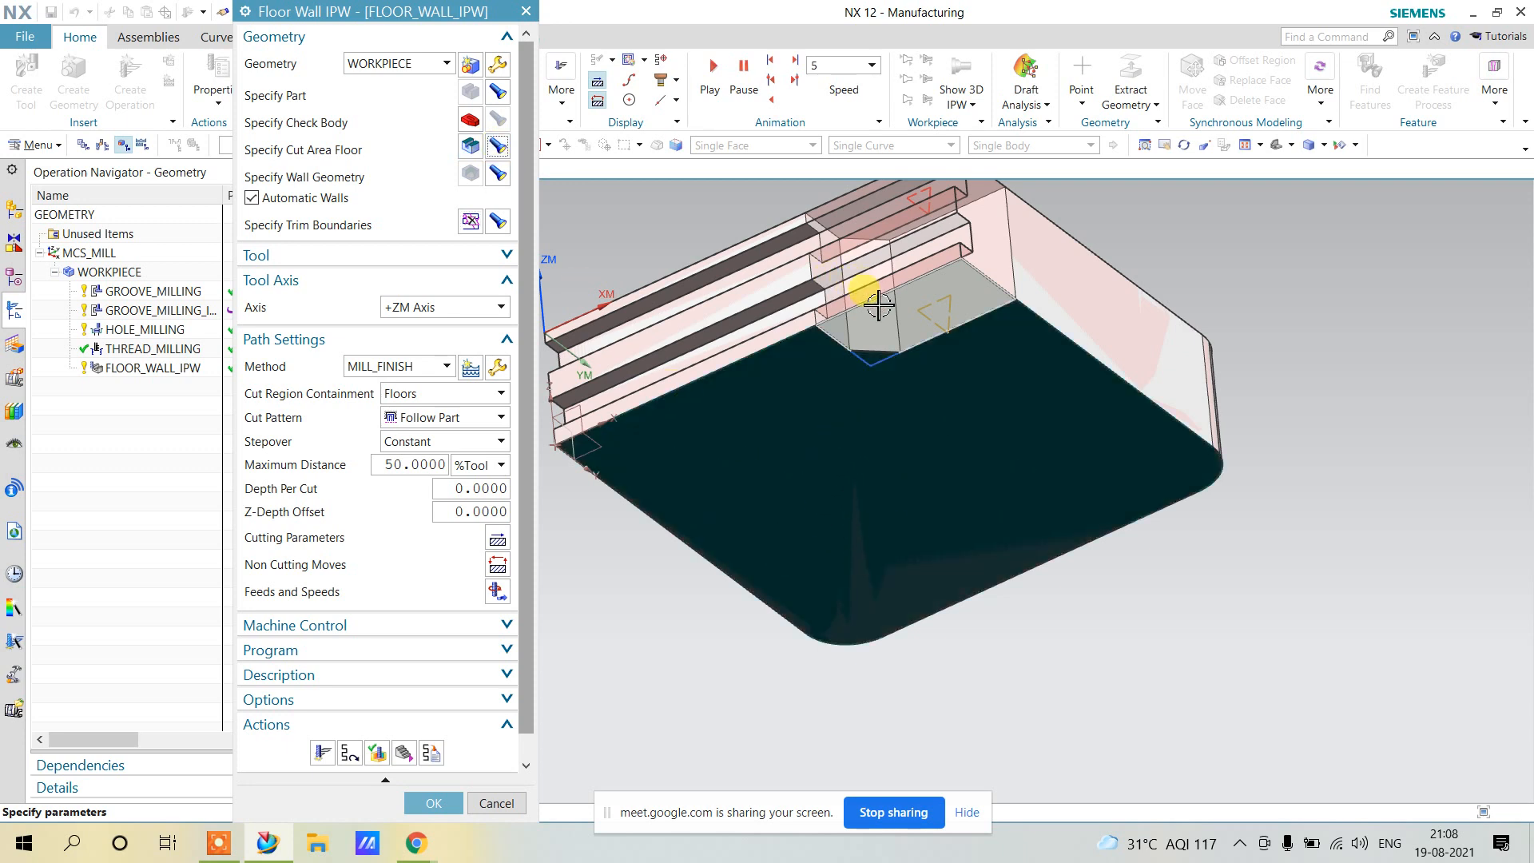
Keep the tool axis at +ZM Axis and the cut pattern at Follow Part, and regenerate the floor tool path.
left_click(467, 308)
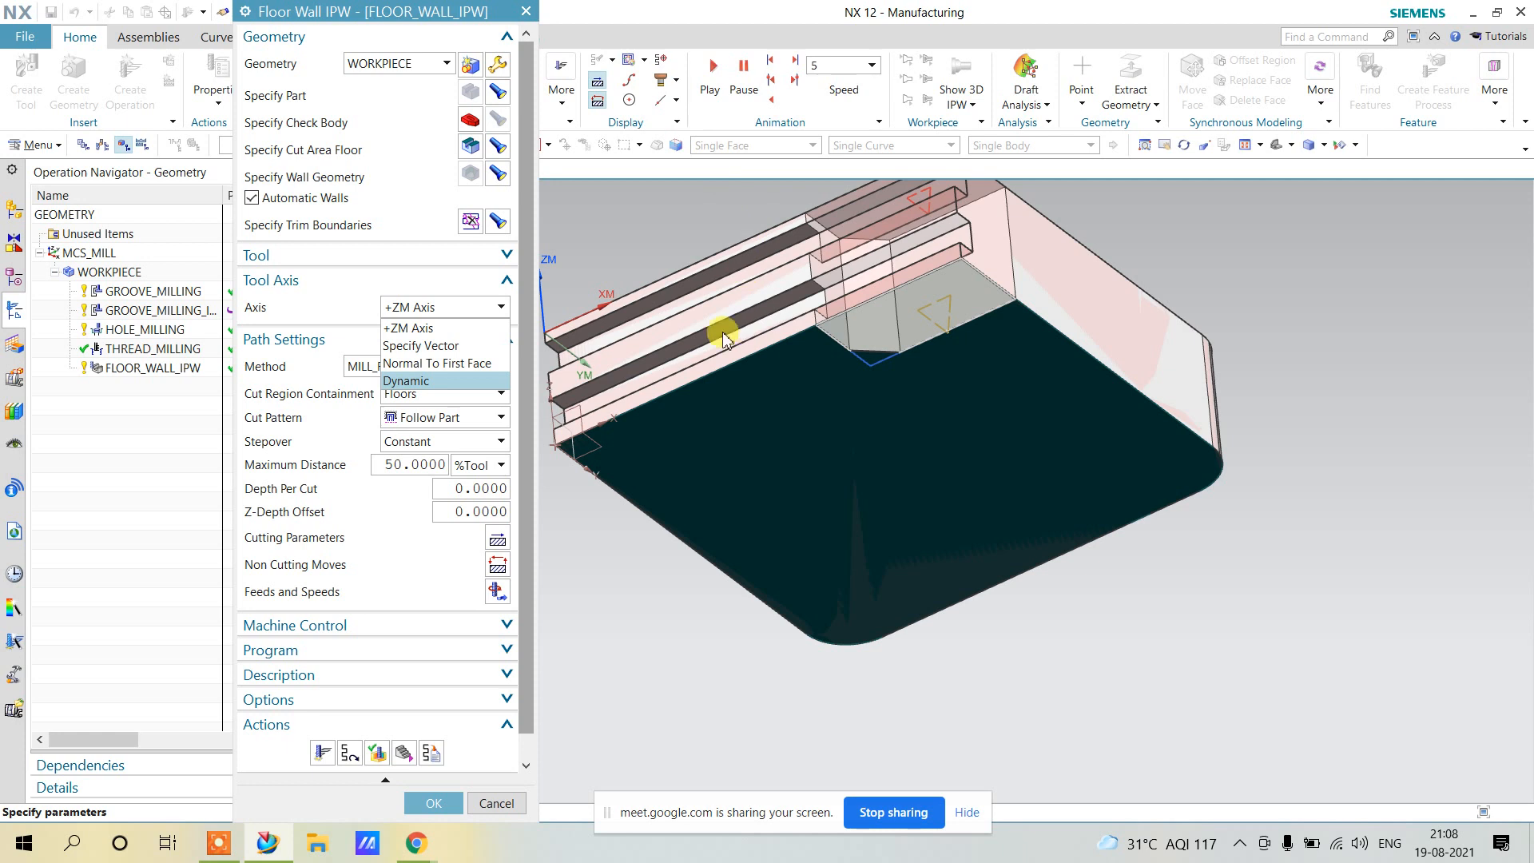
left_click(452, 332)
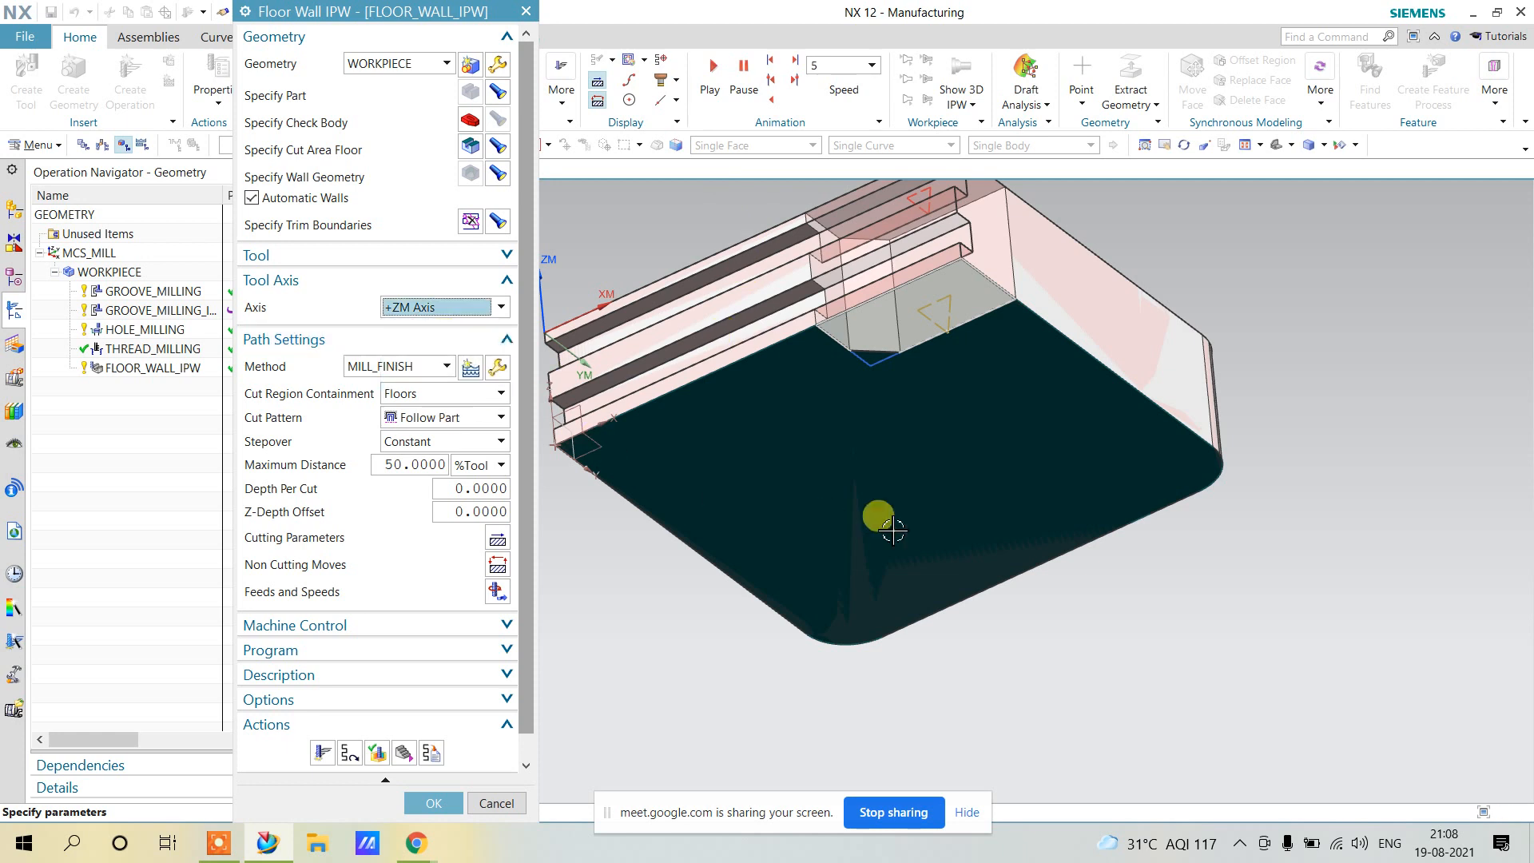
left_click(491, 423)
left_click(491, 422)
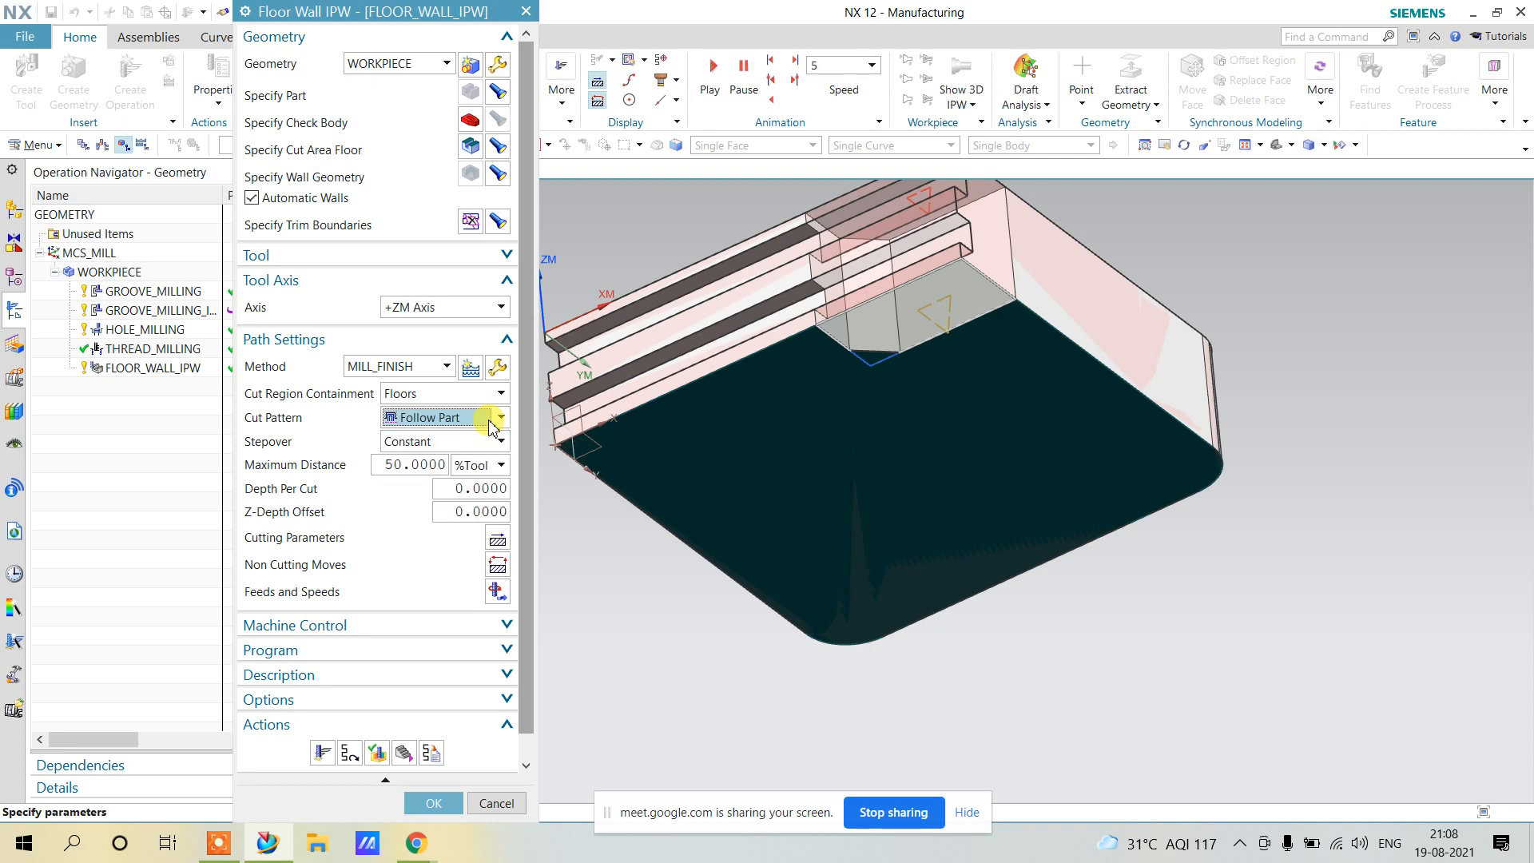
left_click(323, 753)
middle_click(934, 481)
mouse_move(935, 481)
middle_mouse_down()
mouse_move(900, 415)
mouse_move(912, 475)
middle_mouse_up()
scroll(911, 475, "up", 4)
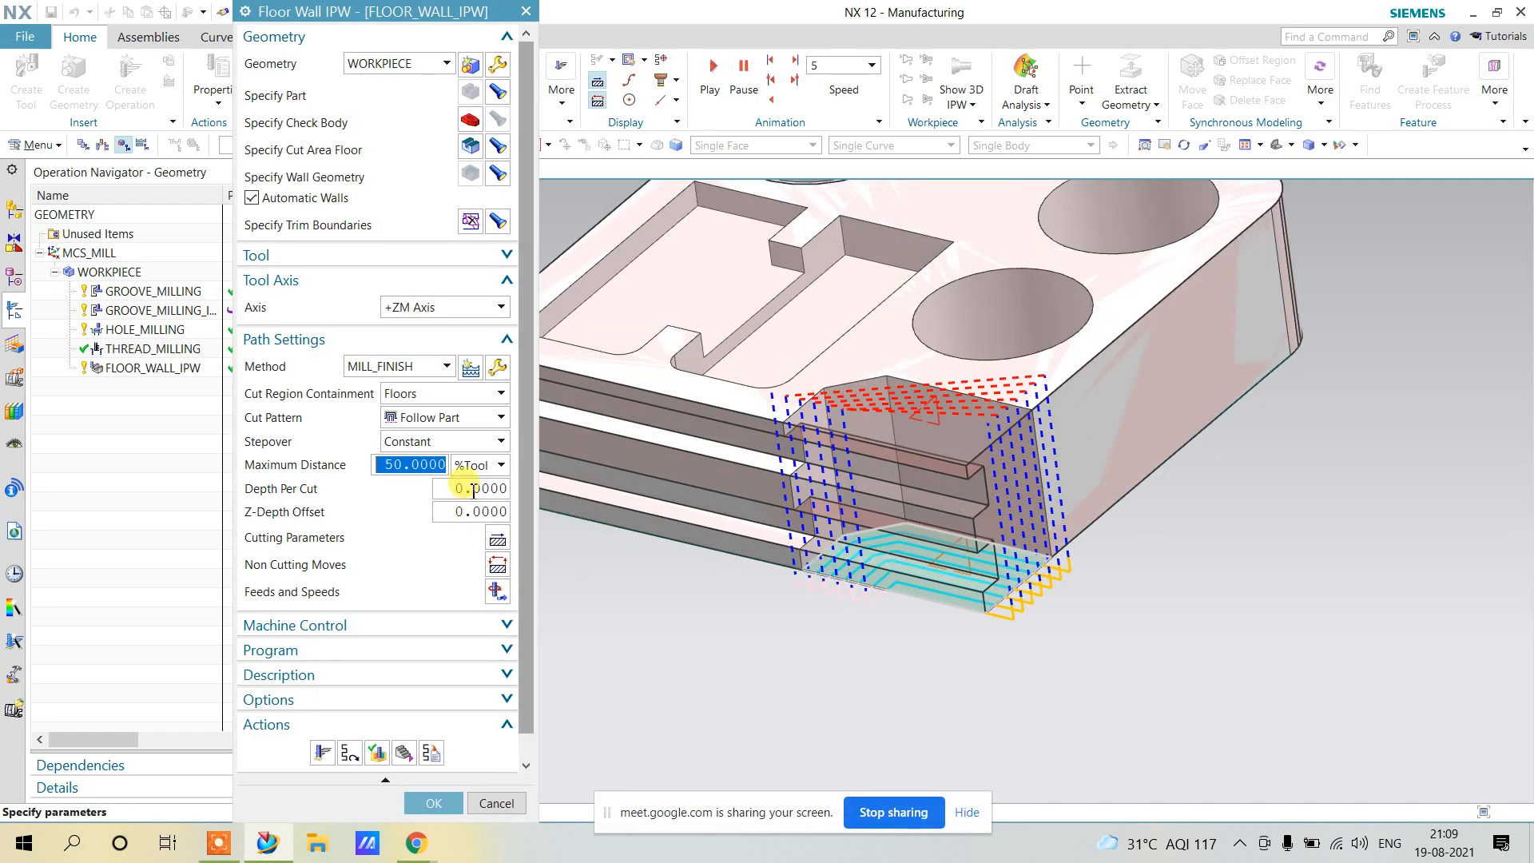
Set the Floor Wall IPW operation's Depth Per Cut to 0.2 and generate the tool path.
left_click(473, 488)
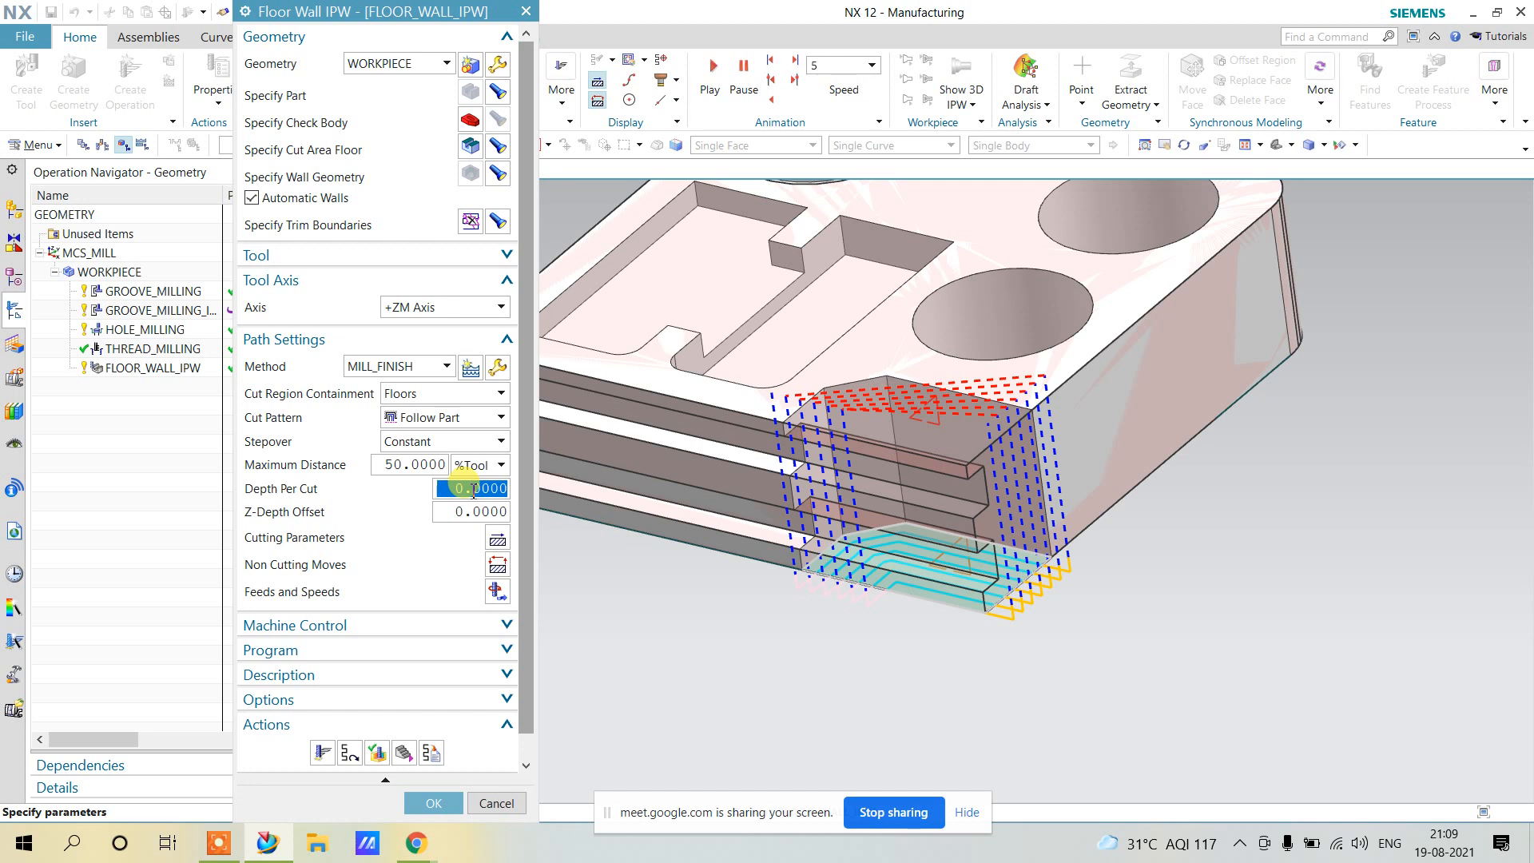
type("1")
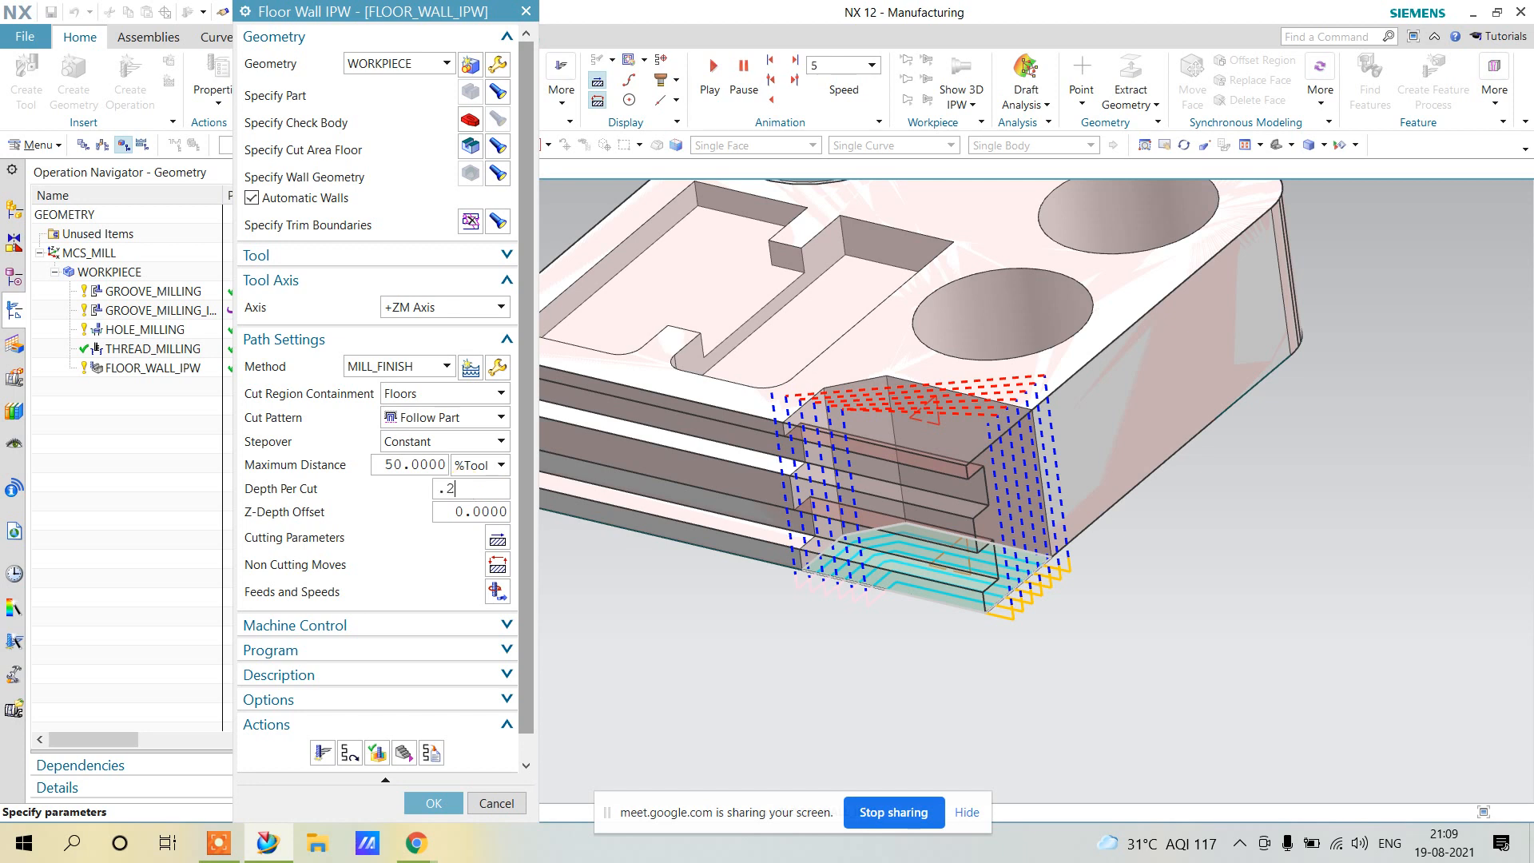
left_click(322, 752)
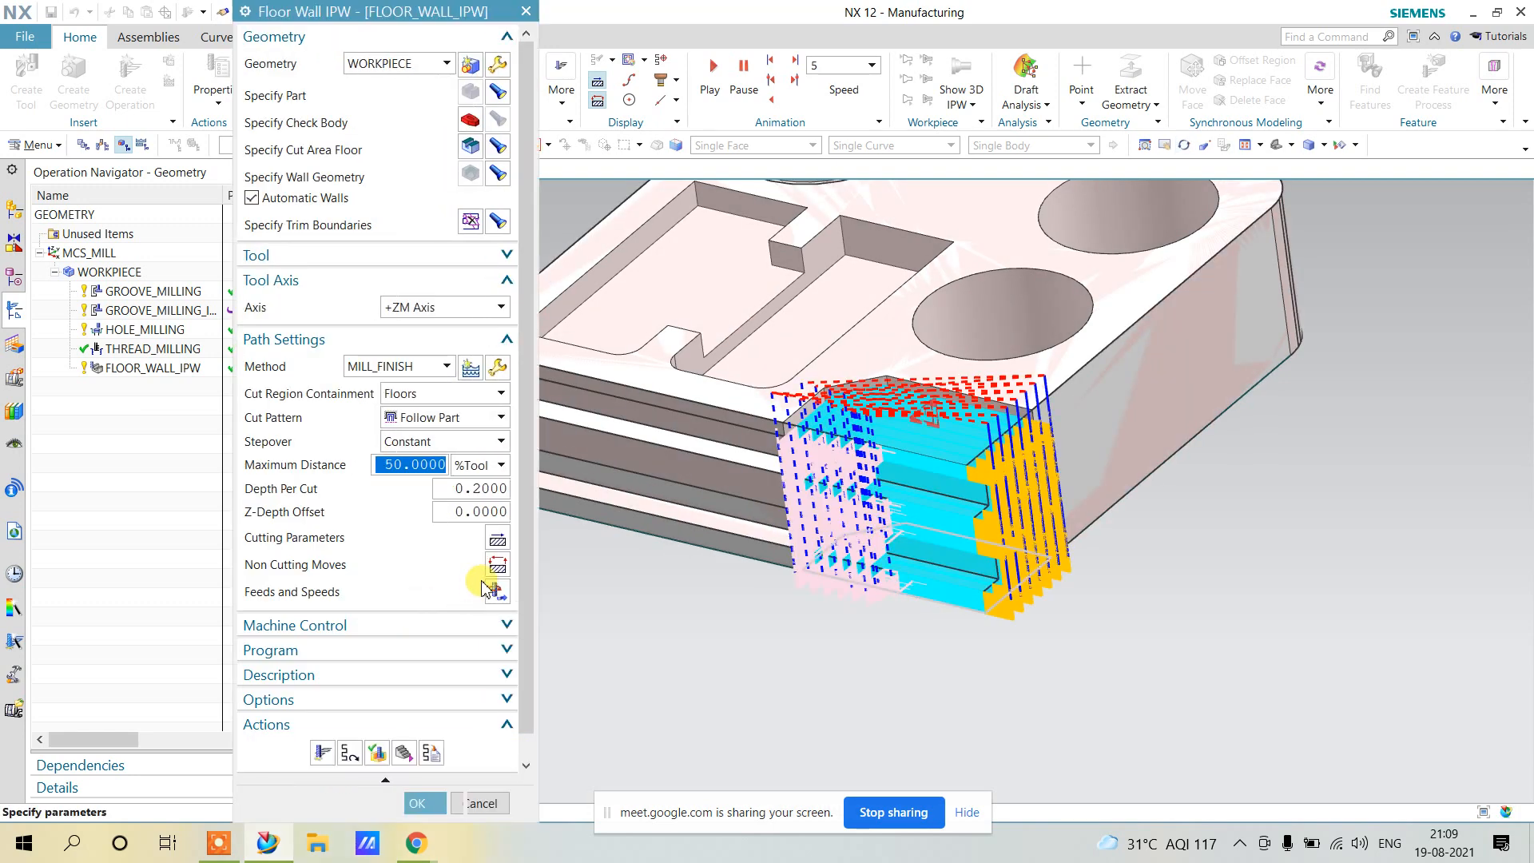
Replay the tool path of the corner cutout at animation speed 4, stop it and close the verification.
left_click(377, 759)
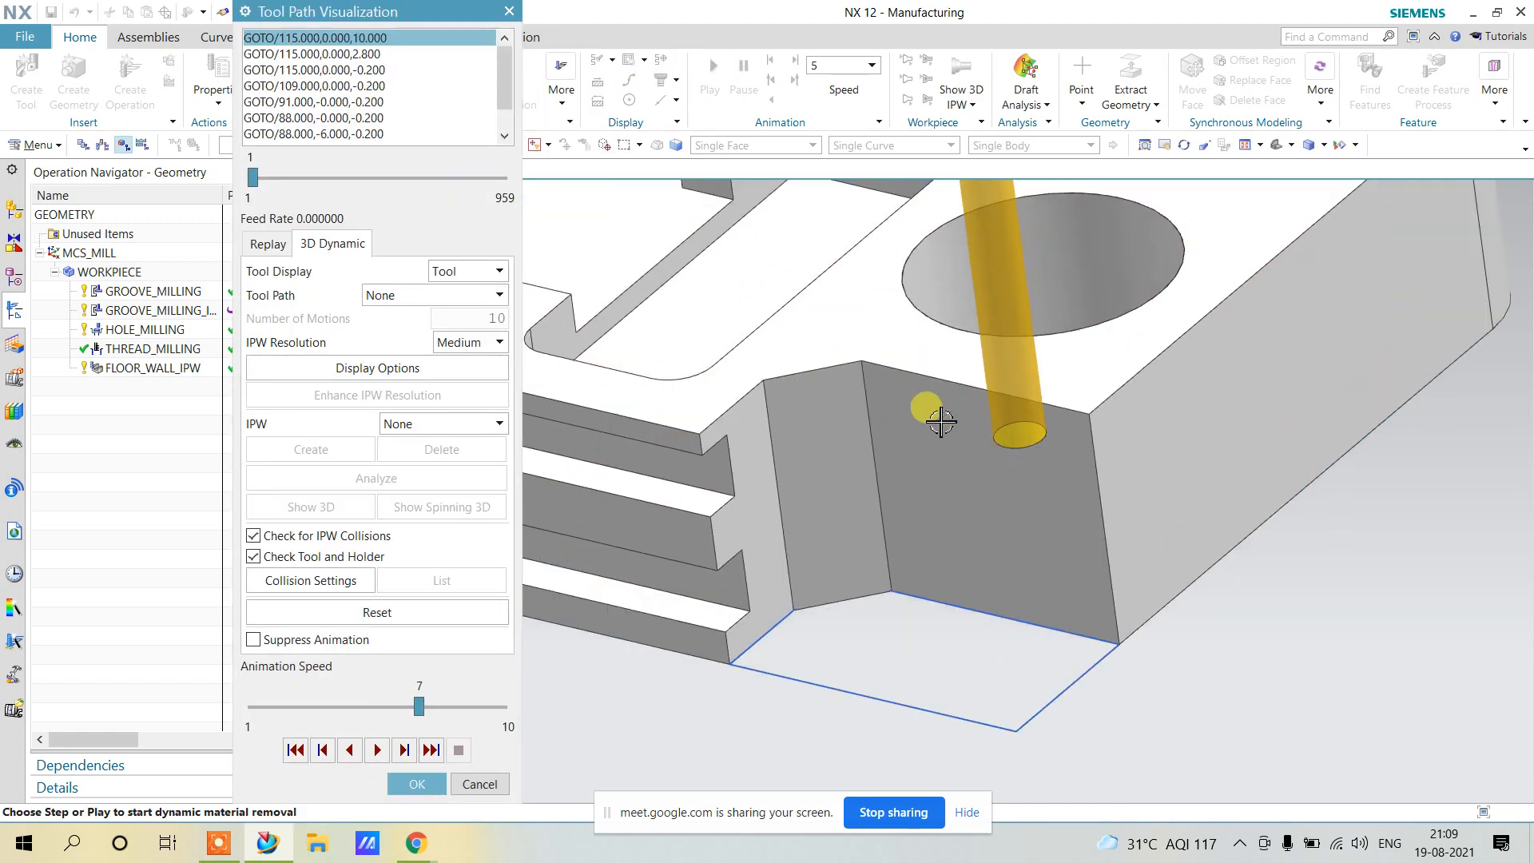
left_click(343, 707)
left_click(272, 247)
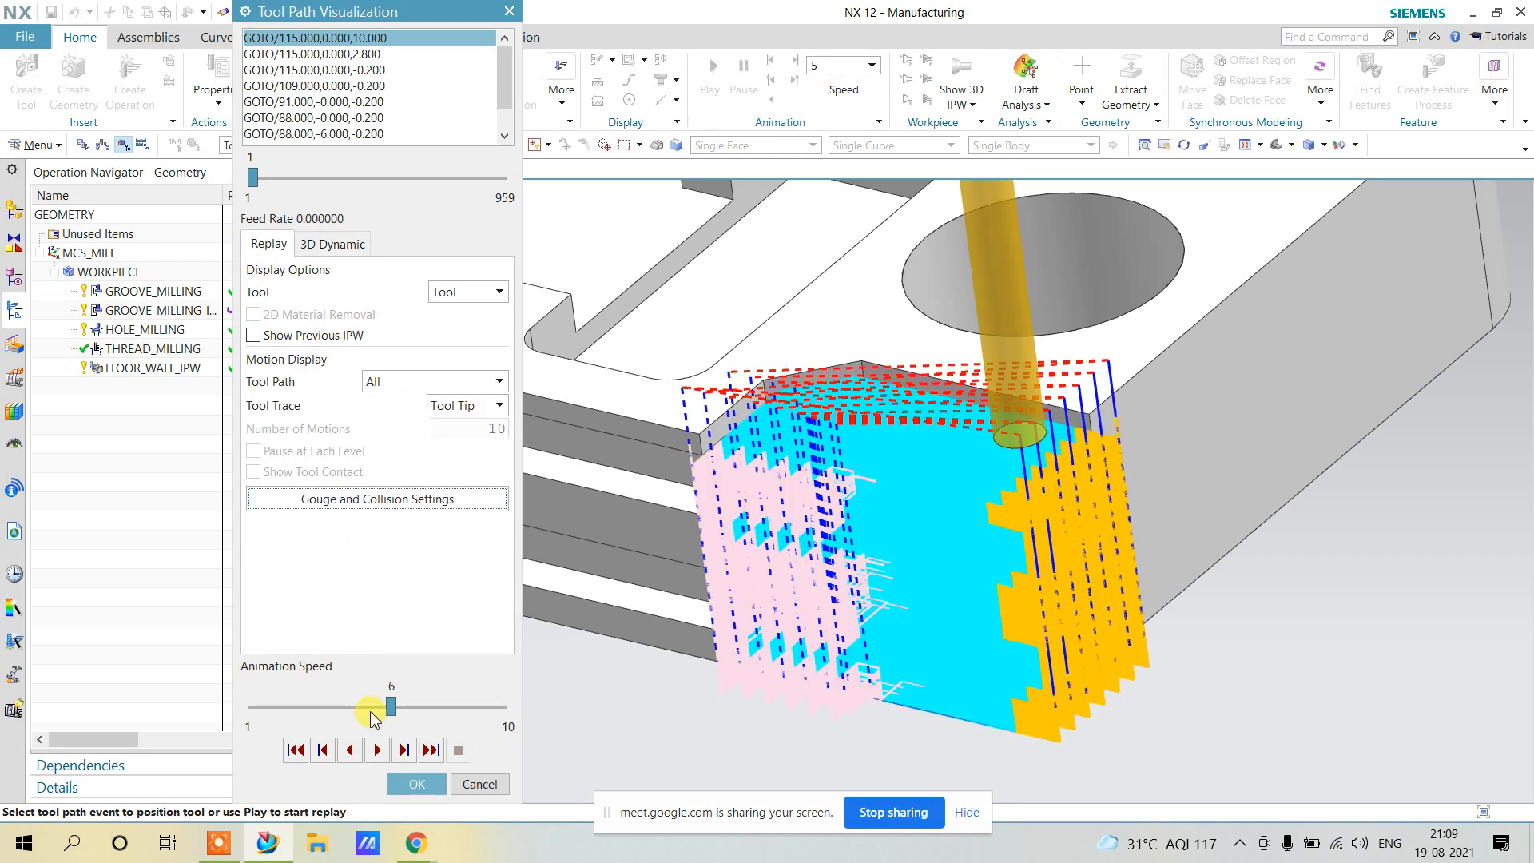
left_click(370, 709)
left_click(340, 708)
left_click(377, 750)
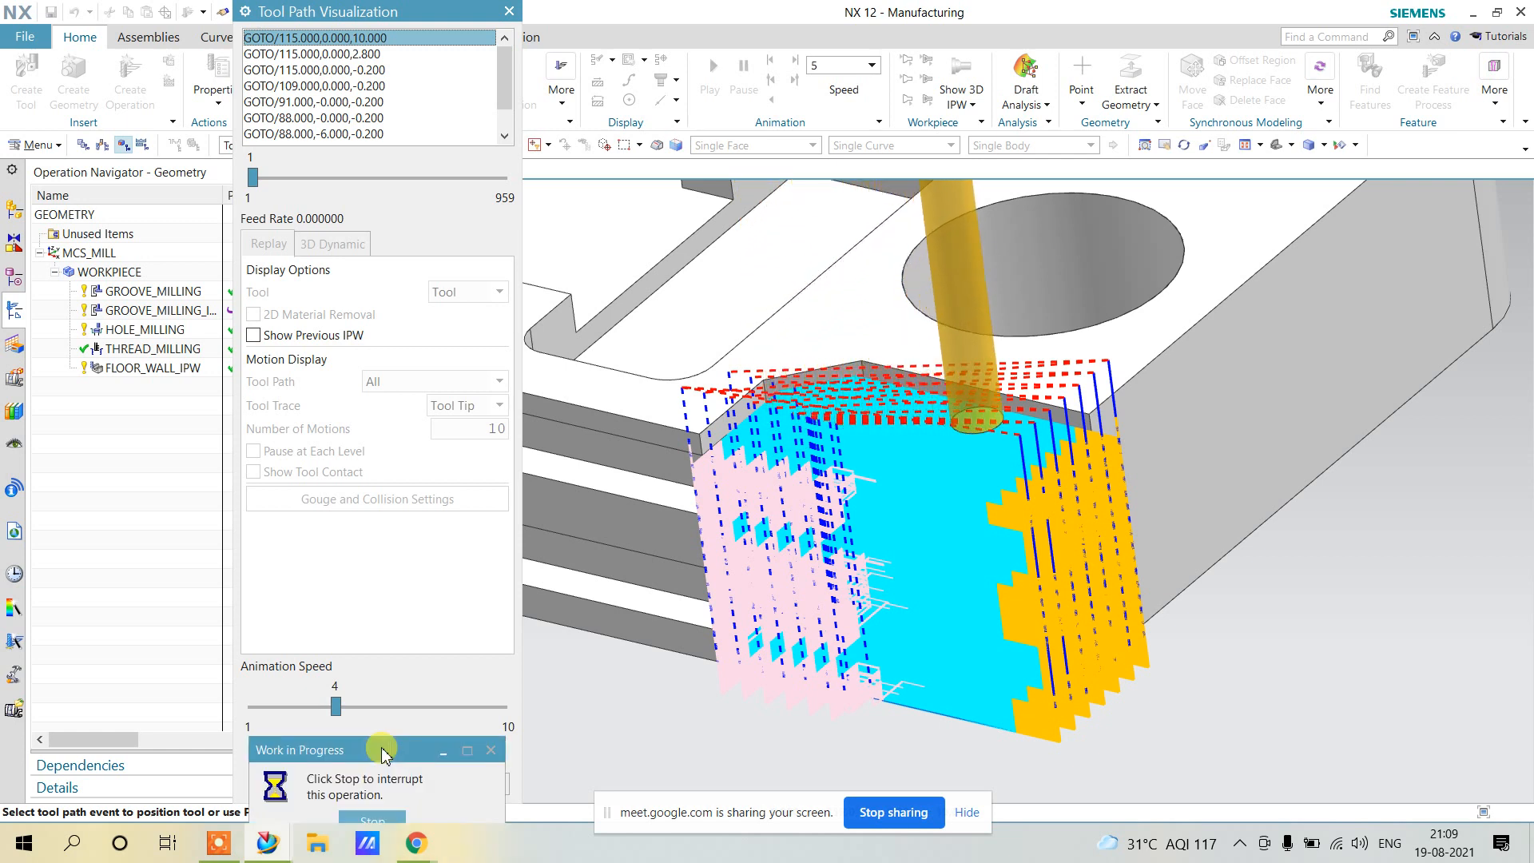
left_click(364, 815)
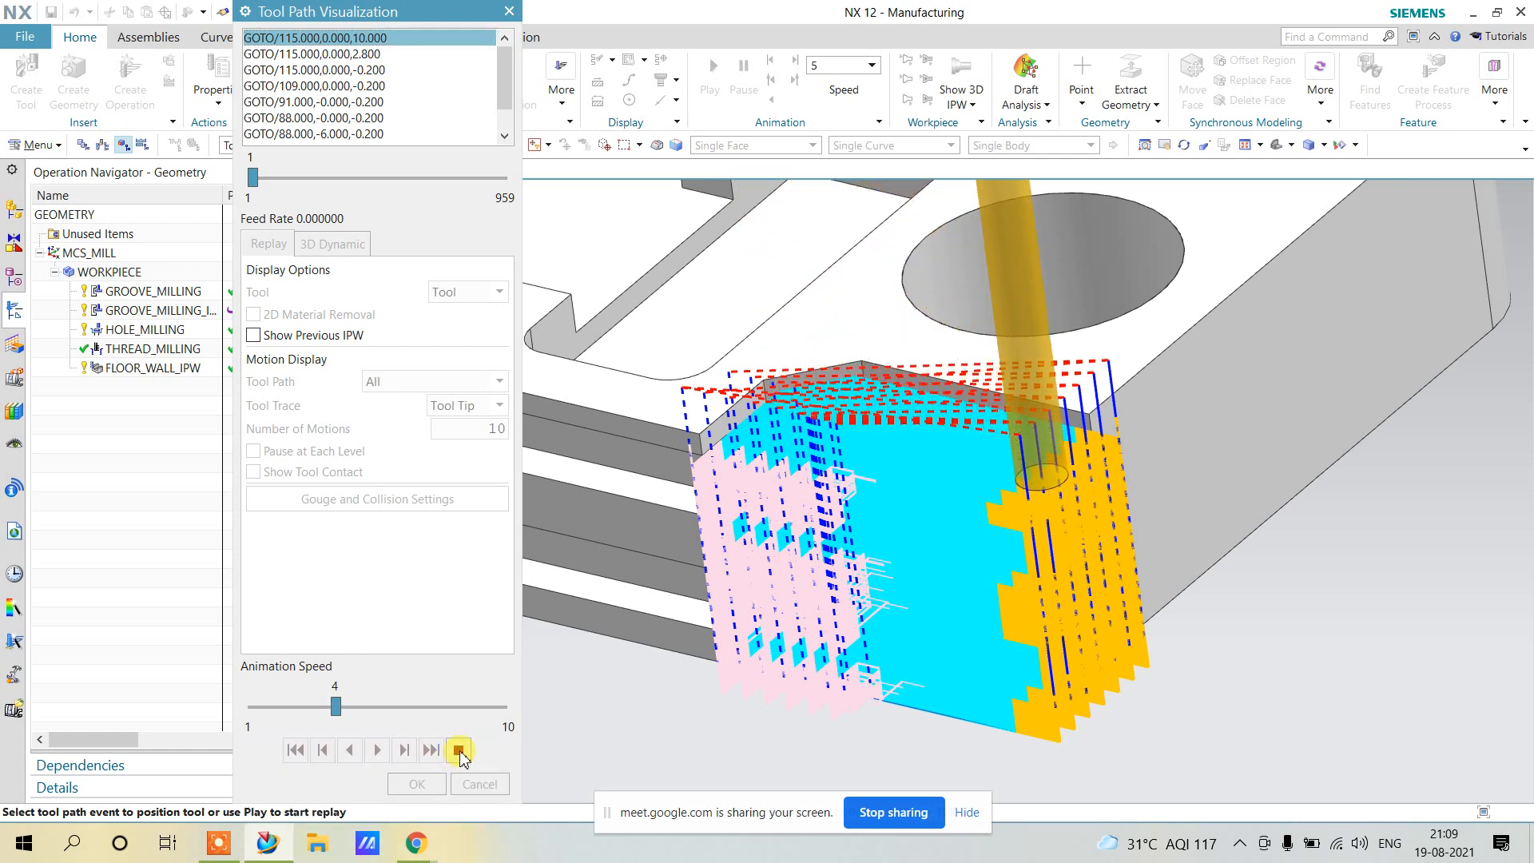
left_click(437, 786)
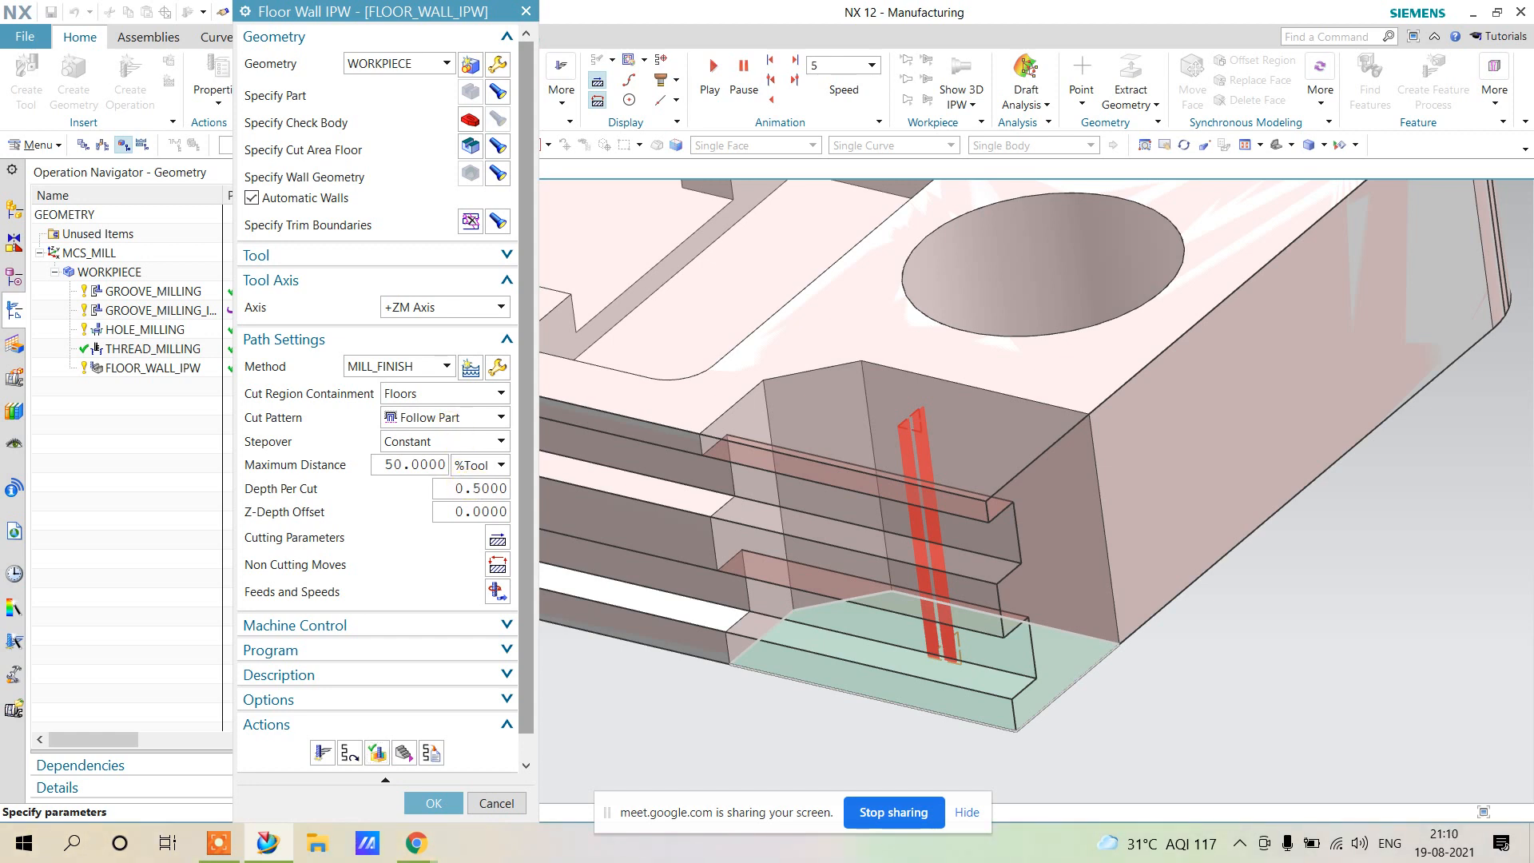
Set Depth Per Cut to 0.5 and the cutting parameters' Open Passes to Alternate Cut Direction, and regenerate the tool path.
left_click(471, 510)
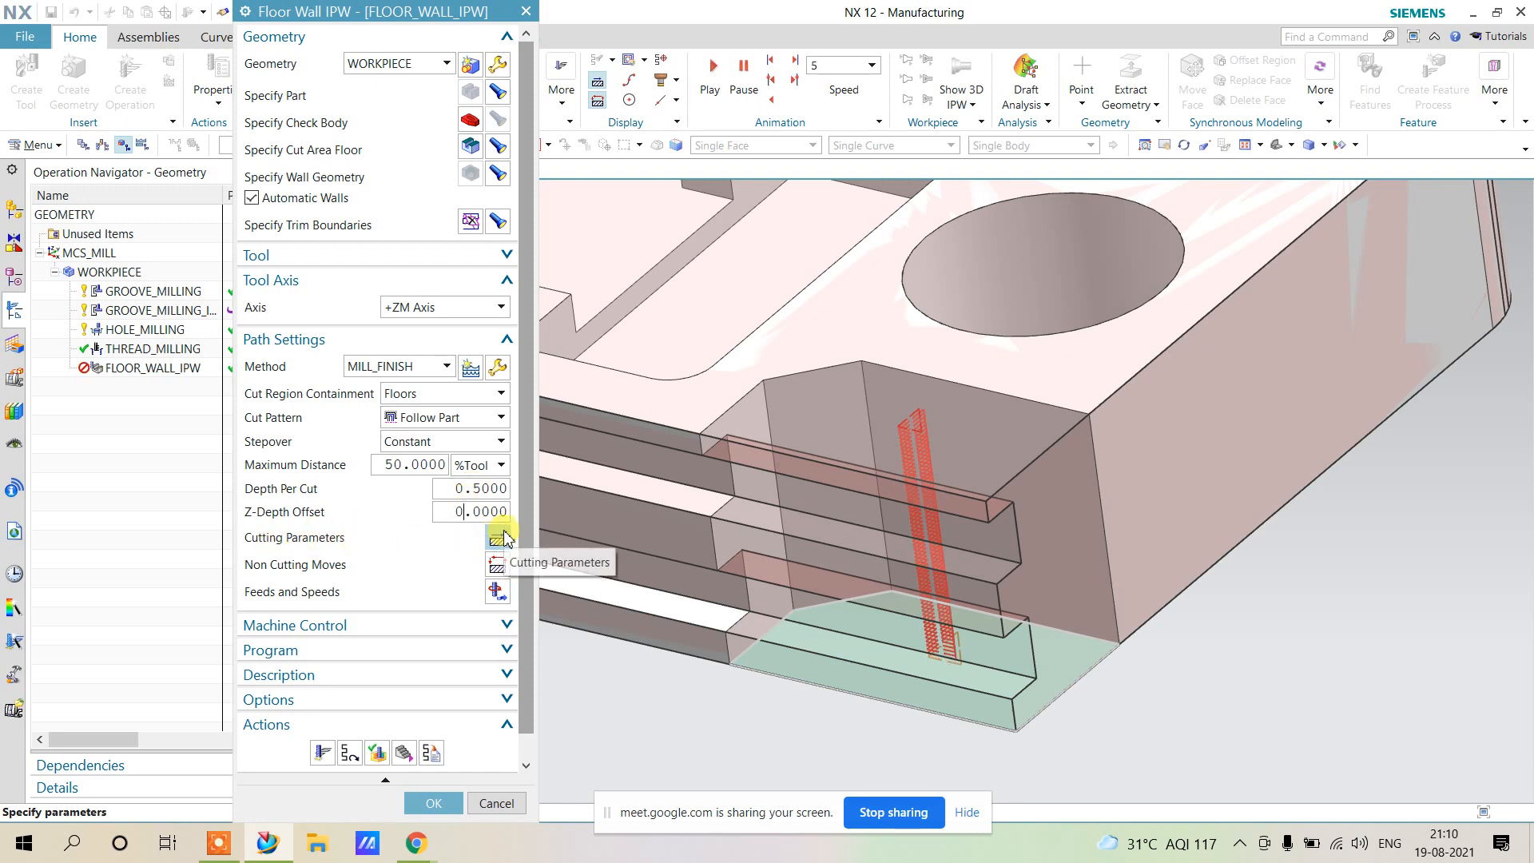
left_click(497, 537)
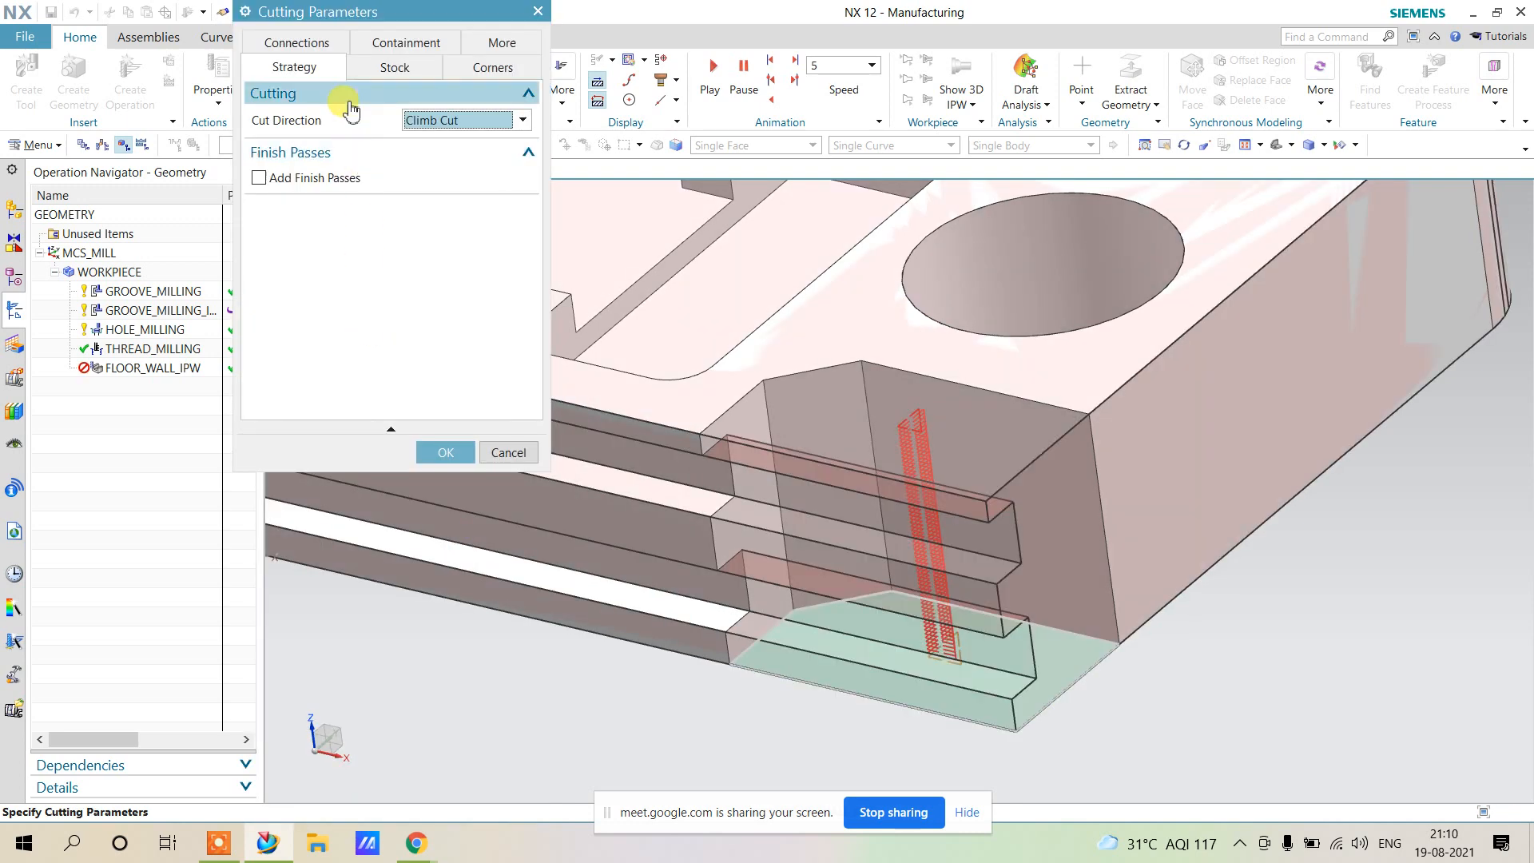
left_click(390, 71)
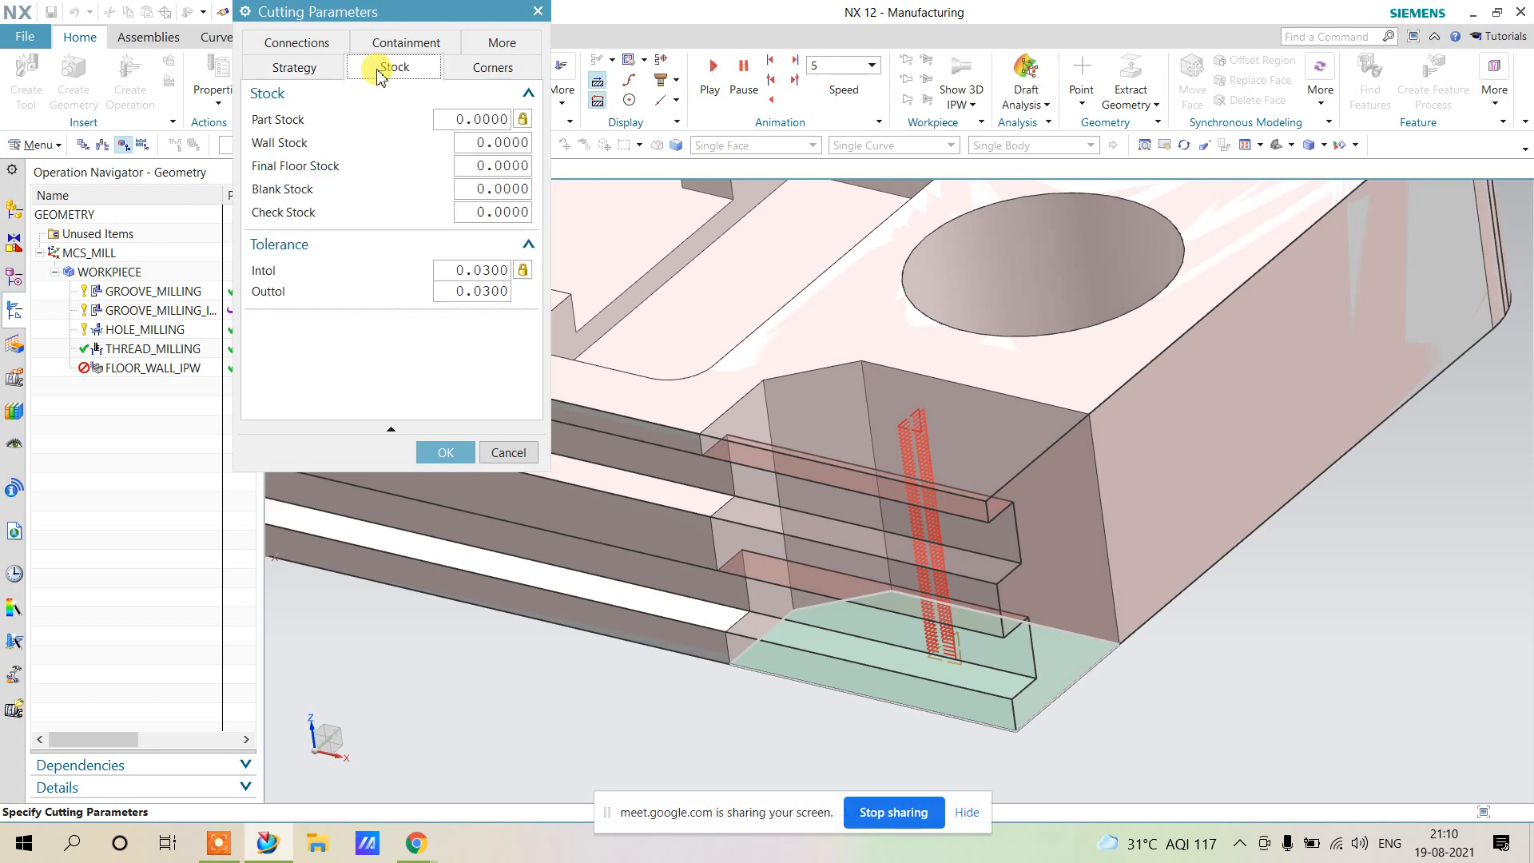
left_click(322, 47)
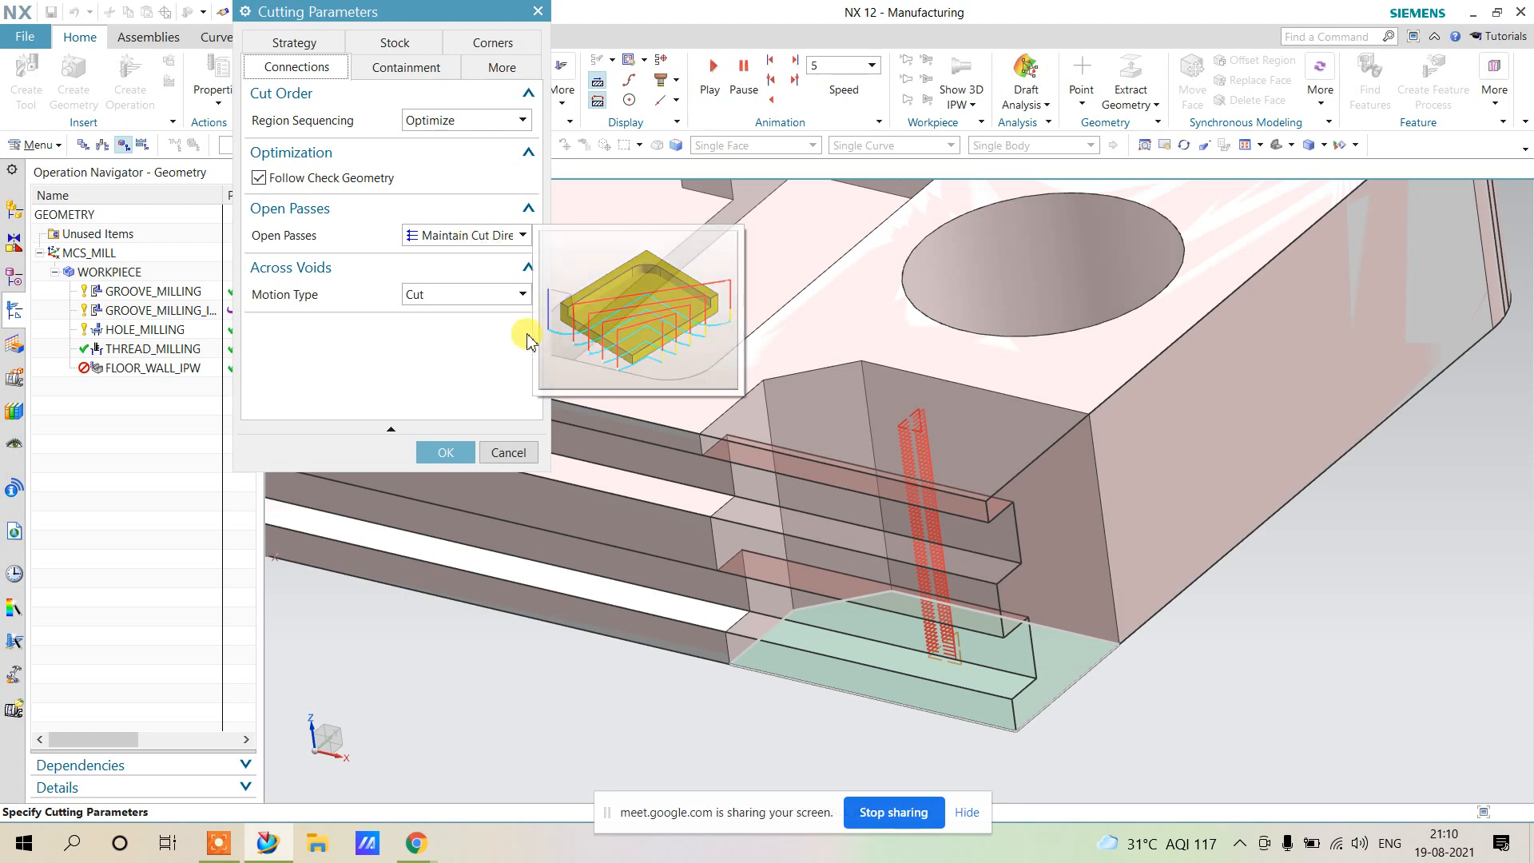
left_click(501, 238)
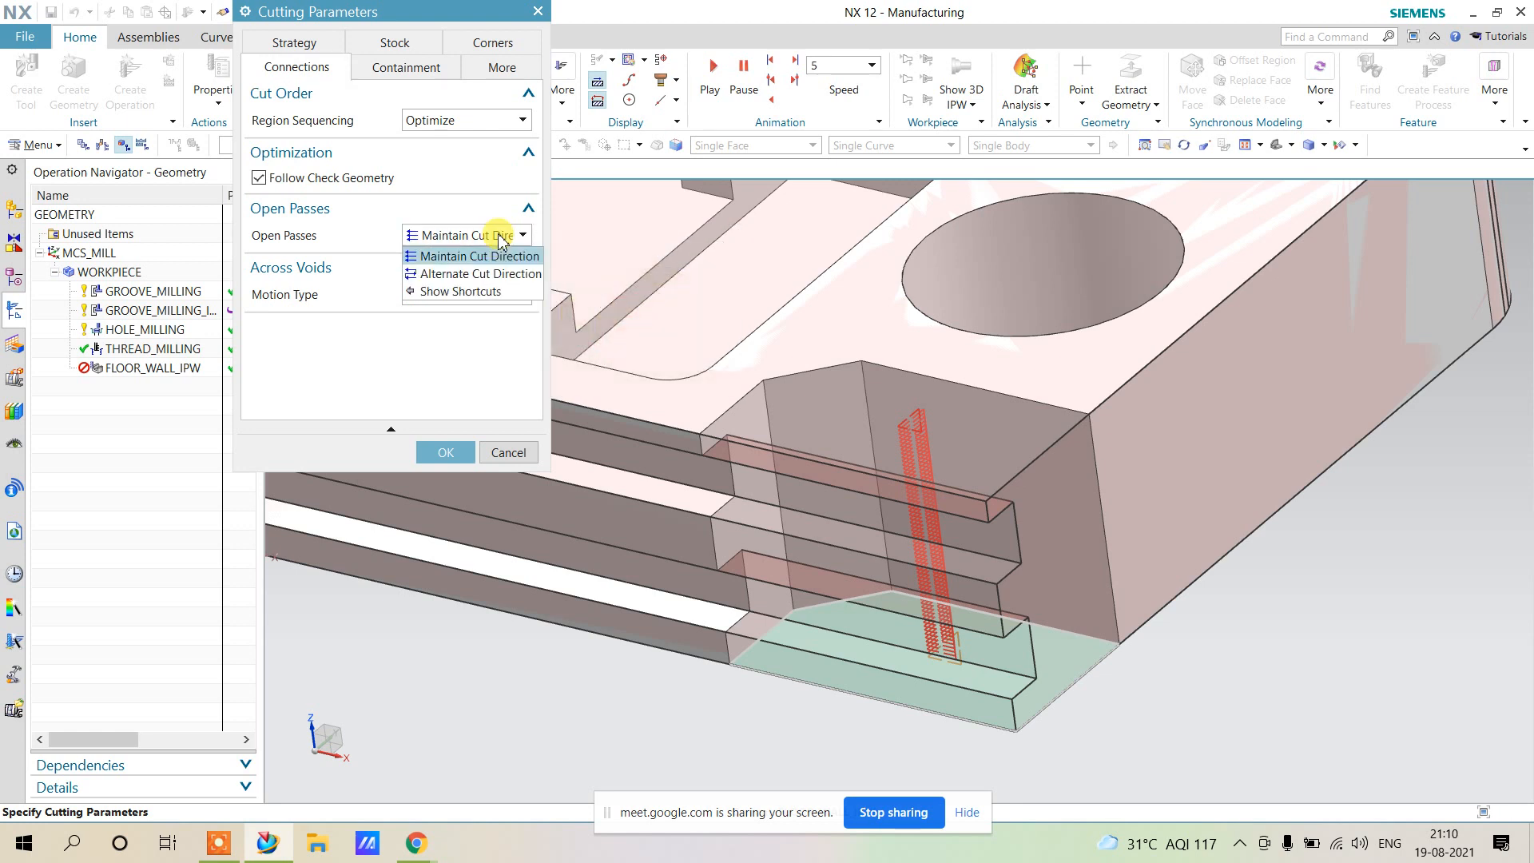
left_click(470, 274)
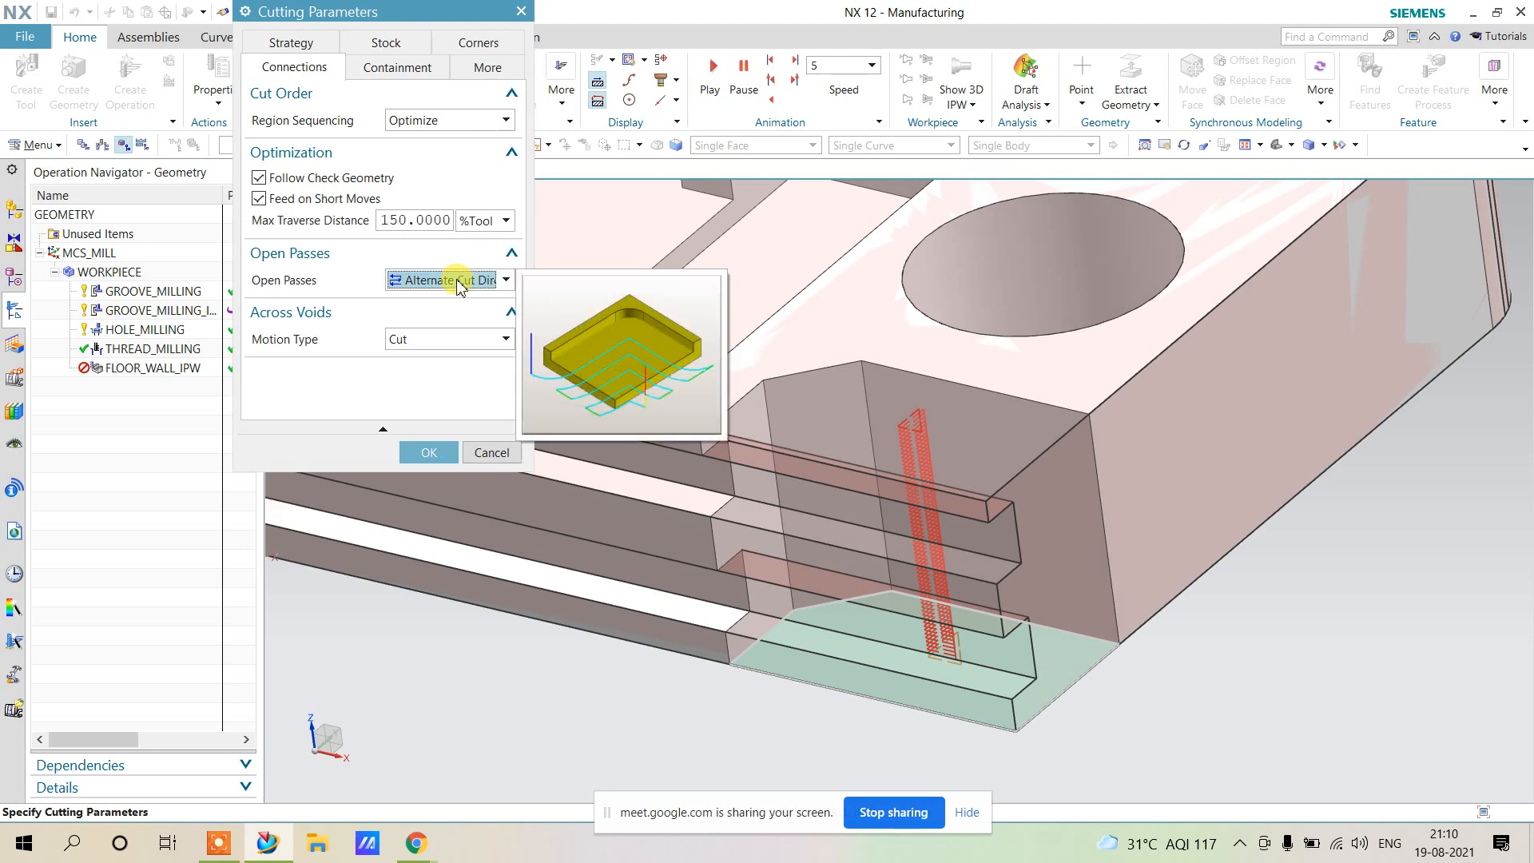
left_click(417, 451)
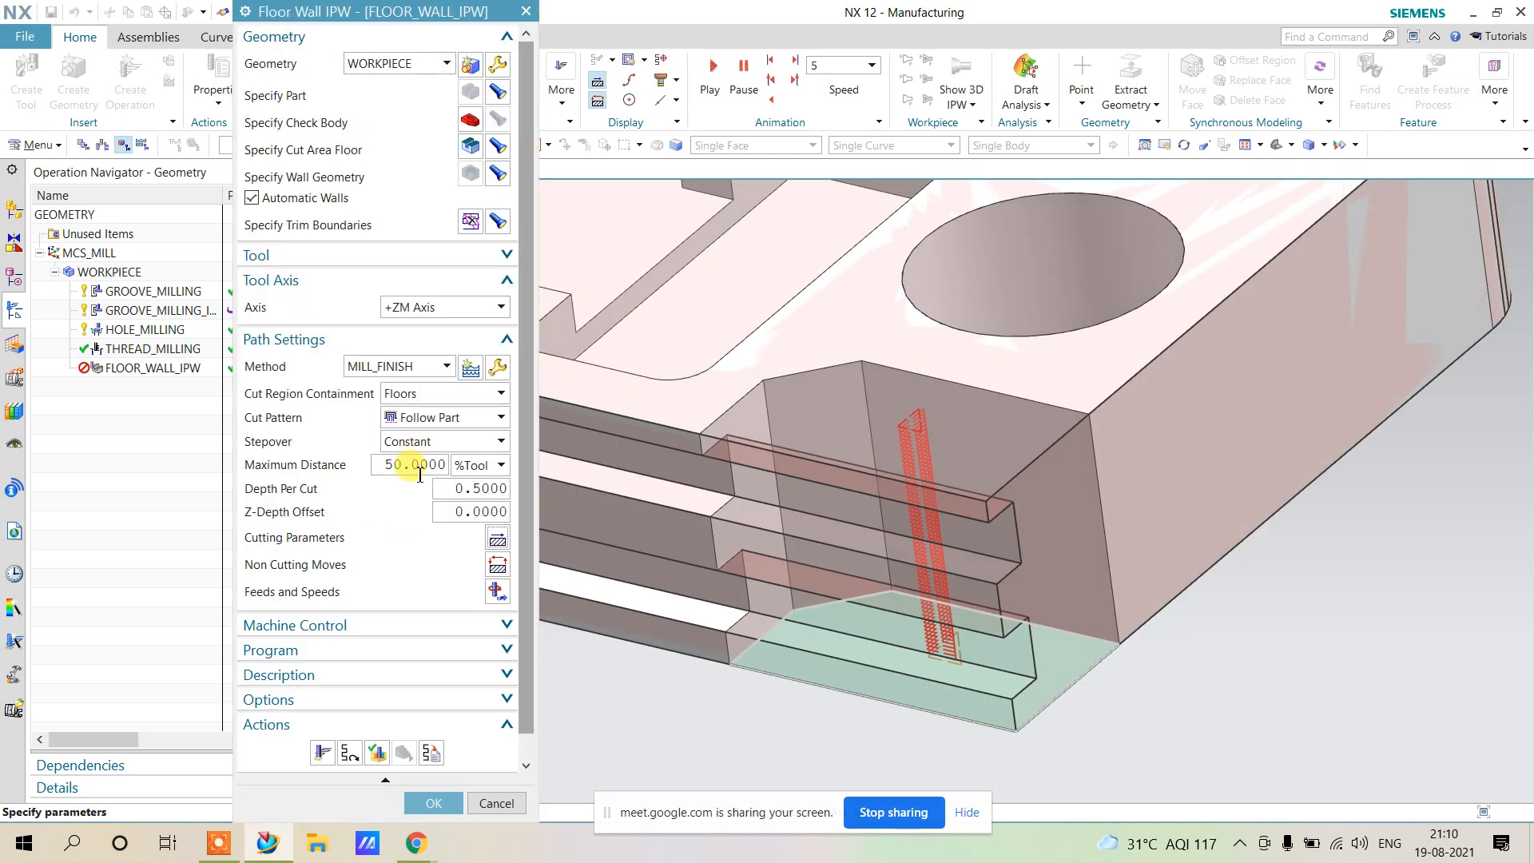
left_click(322, 753)
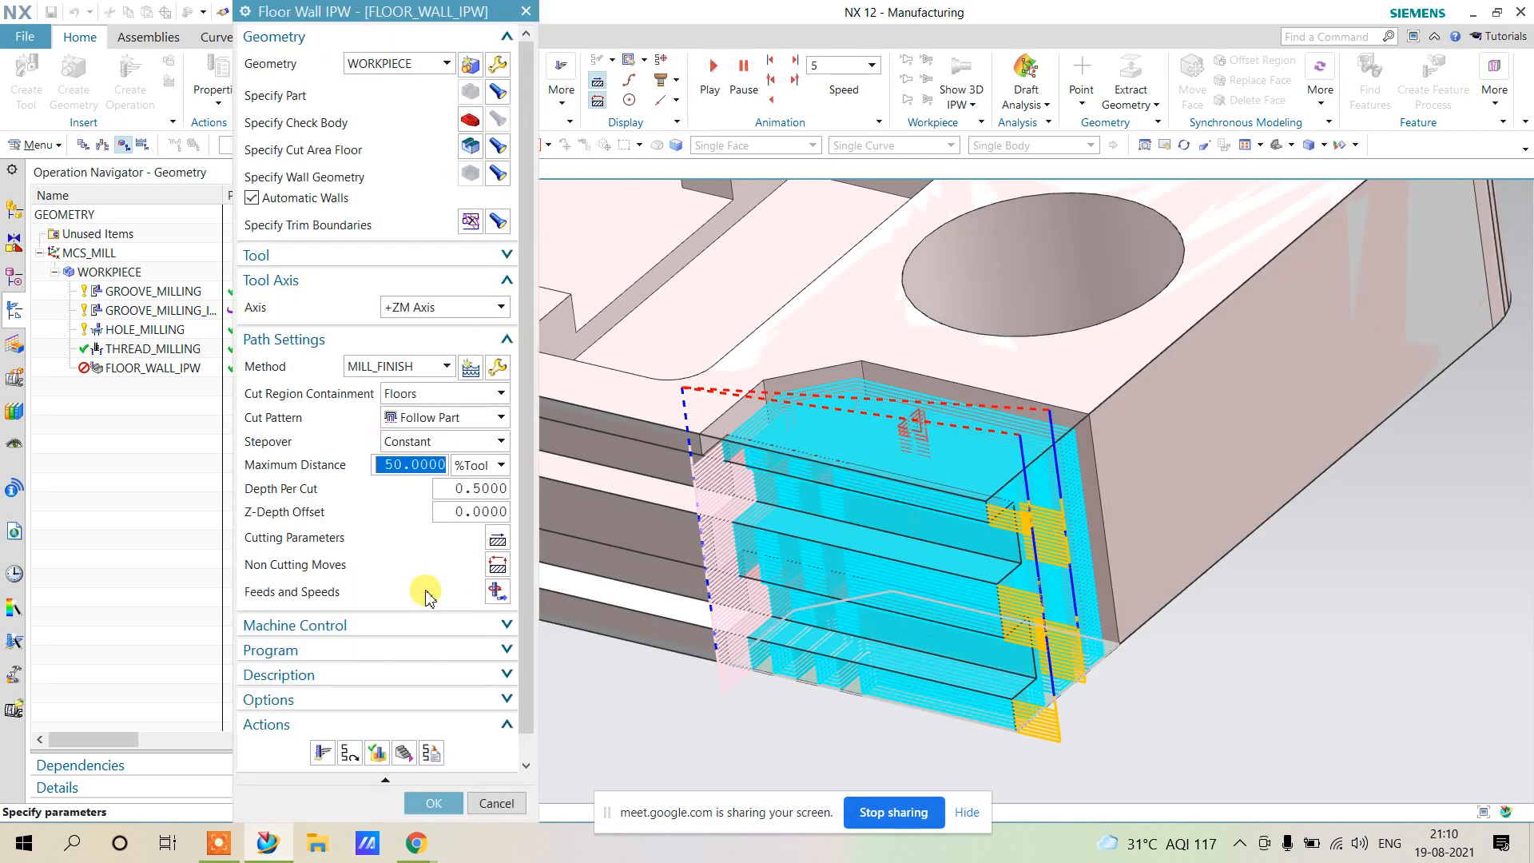
Verify the regenerated tool path by replaying the tool motion at animation speed 4, and stop the replay.
scroll(389, 663, "down", 2)
left_click(377, 726)
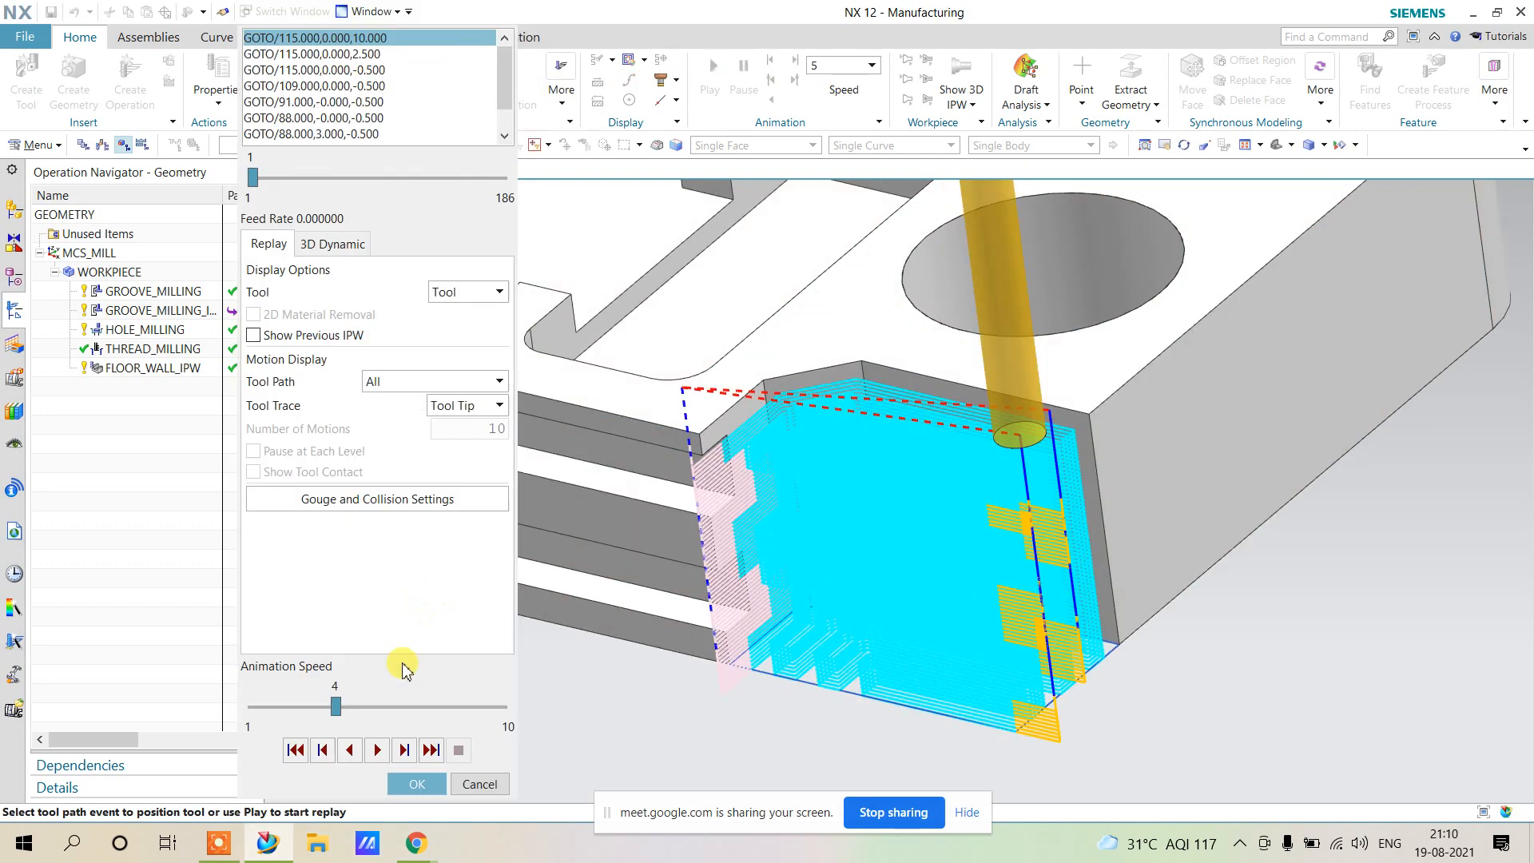
left_click(377, 751)
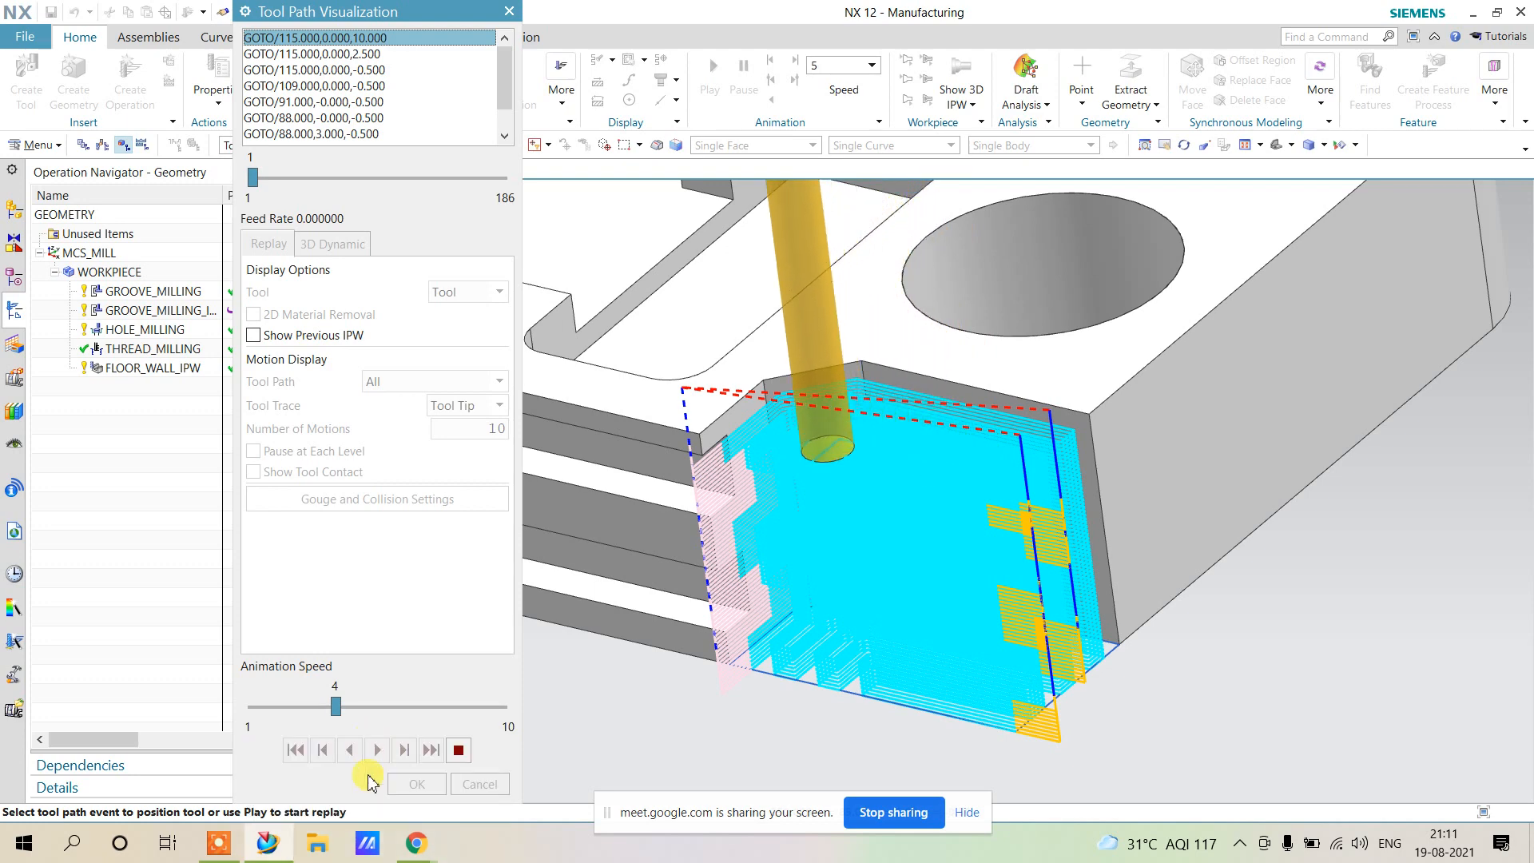
left_click(458, 750)
Simulate the material removal in 3D Dynamic at animation speeds between 2 and 8, and accept the Floor Wall IPW operation.
left_click(332, 243)
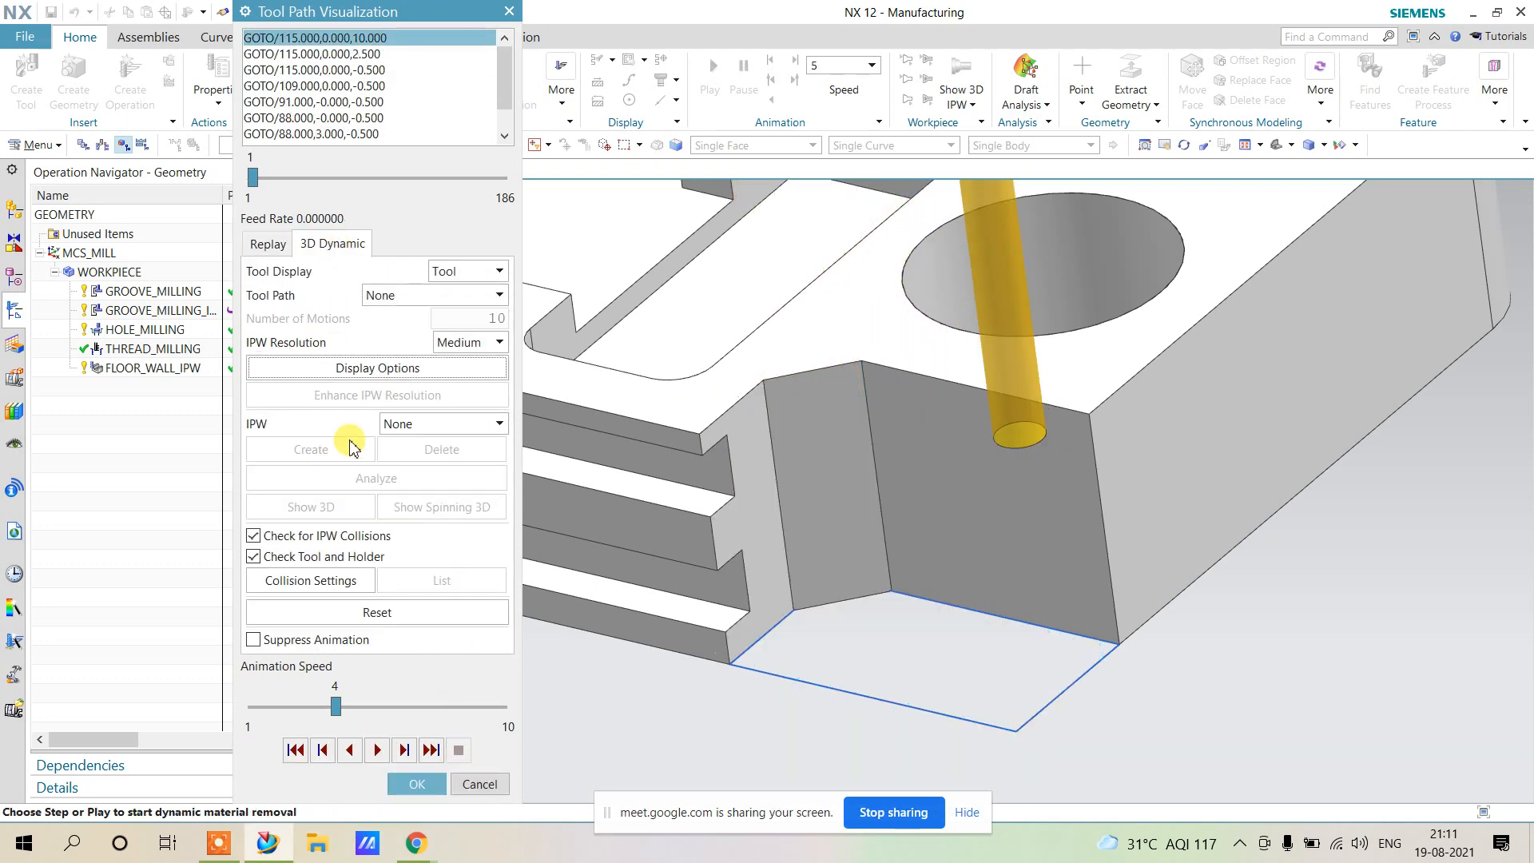
left_click(384, 710)
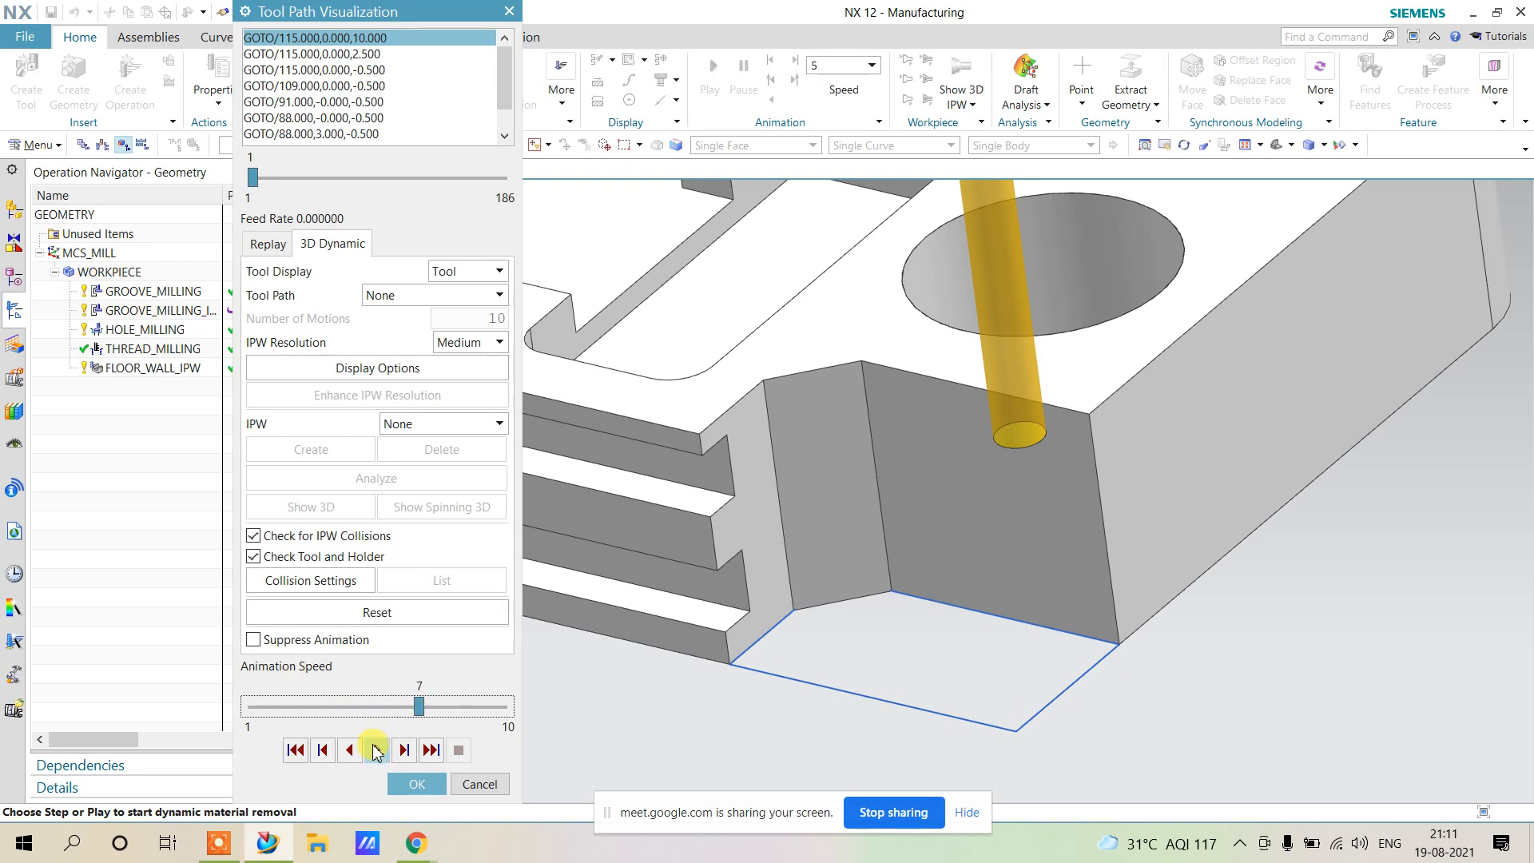
left_click(376, 750)
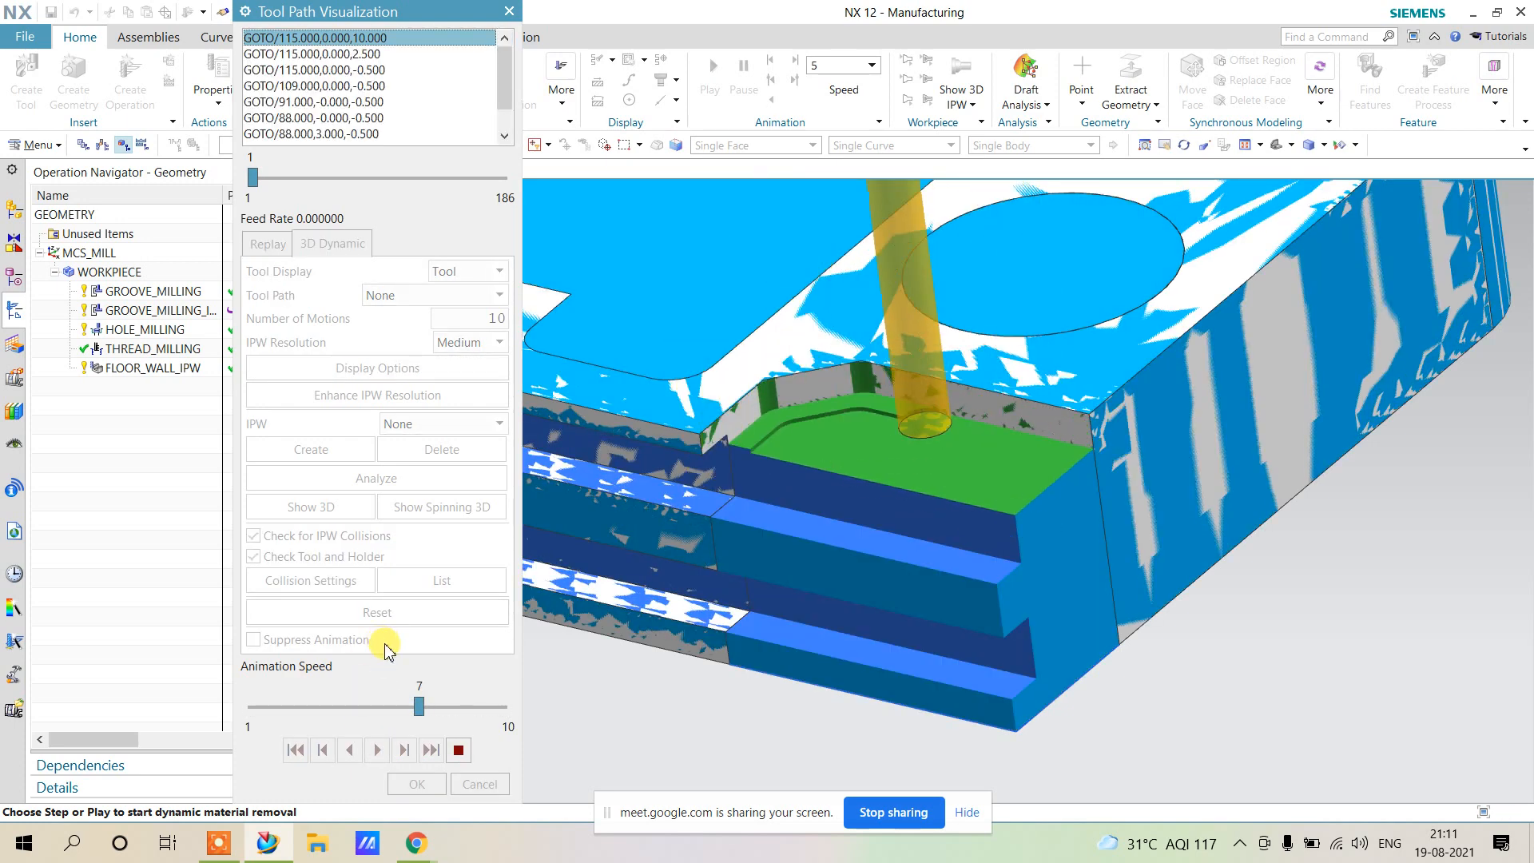
left_click_drag(419, 707, 294, 723)
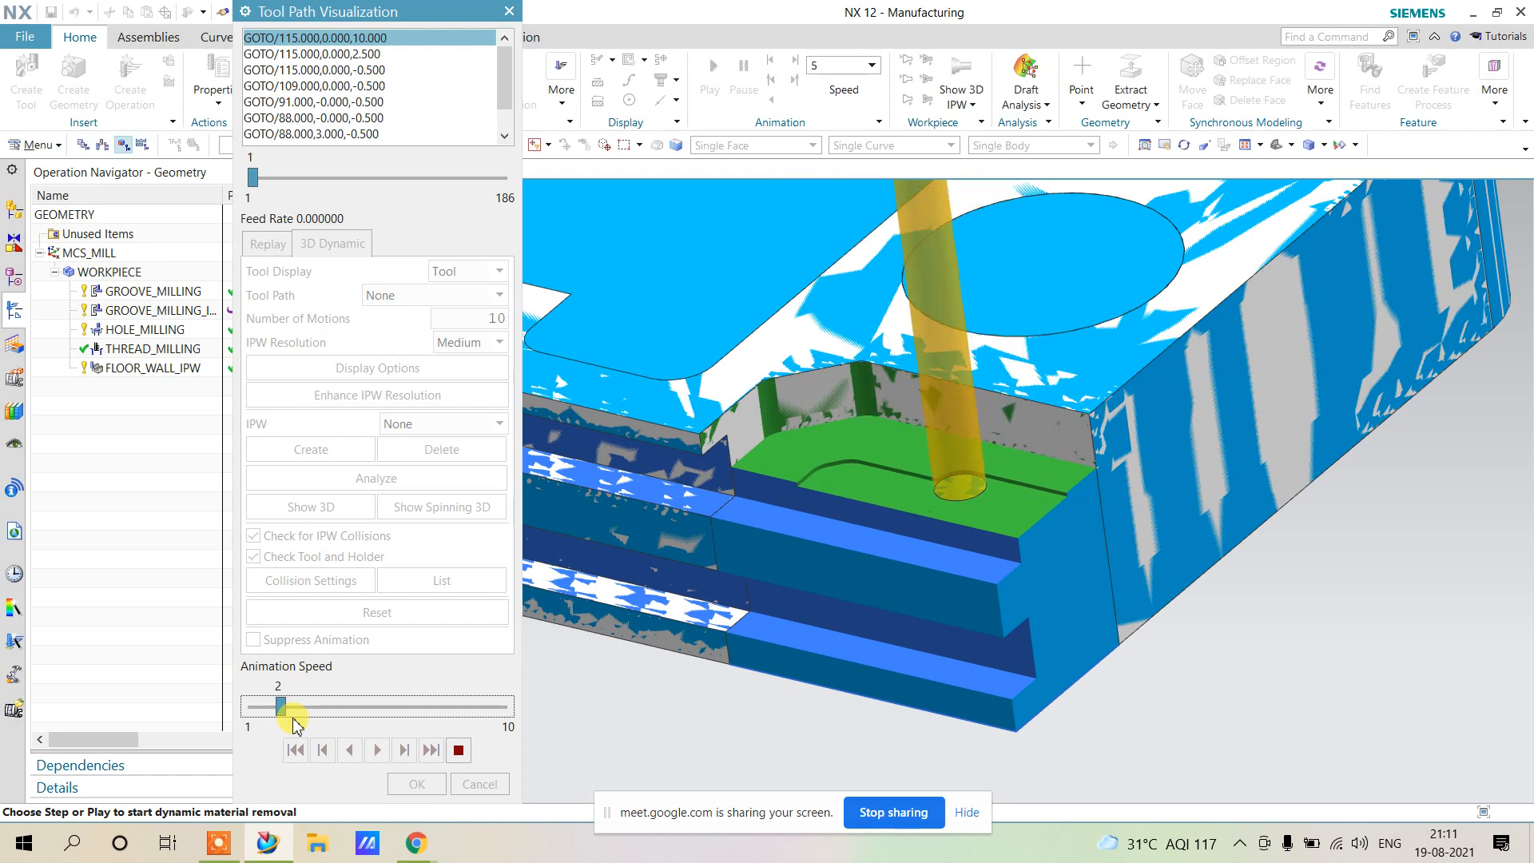
left_click_drag(295, 712, 415, 710)
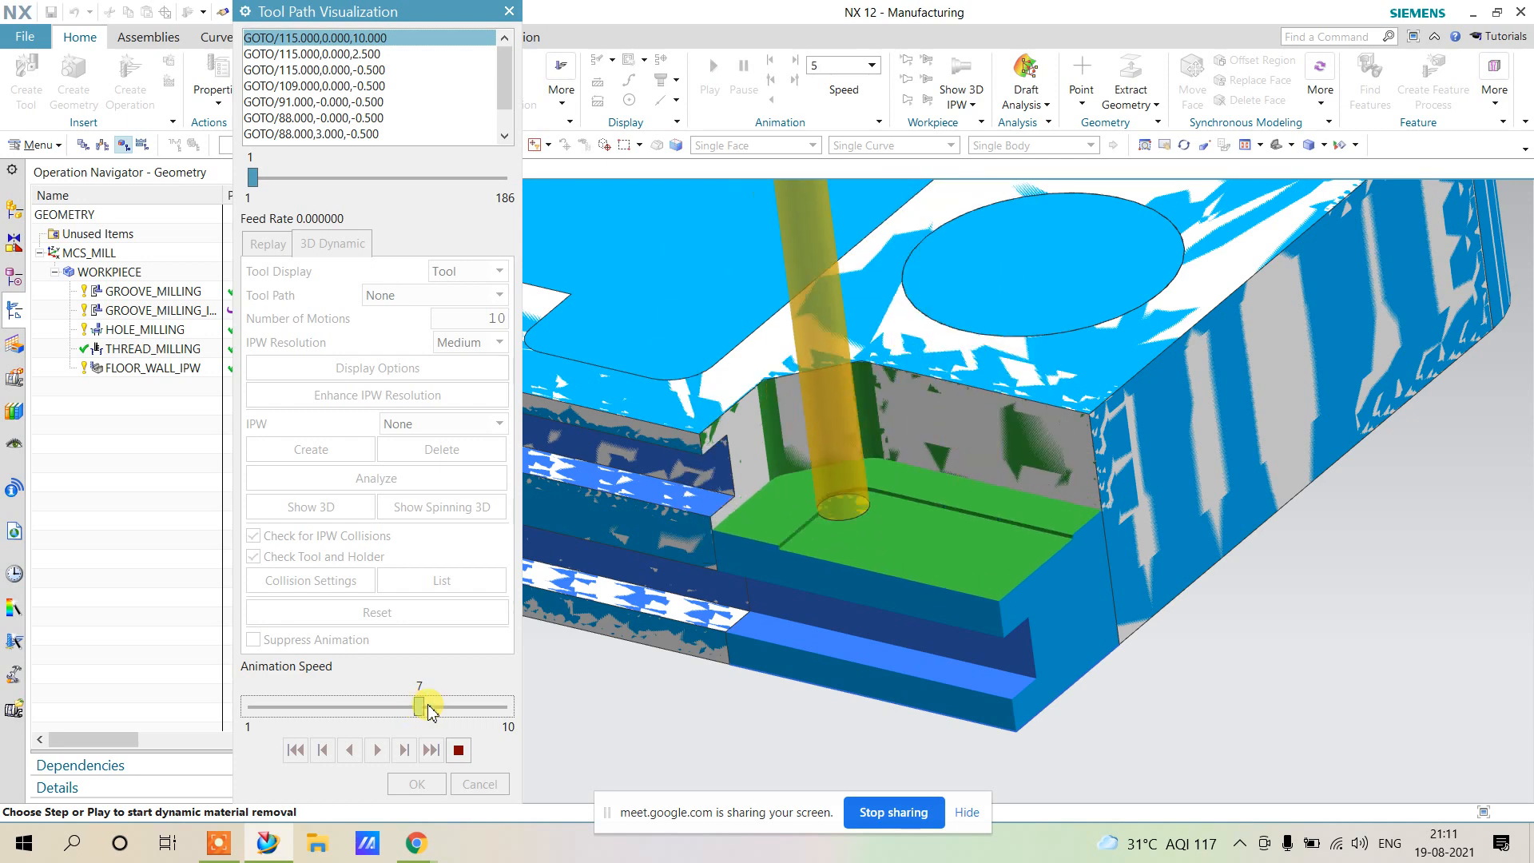
left_click_drag(429, 710, 448, 708)
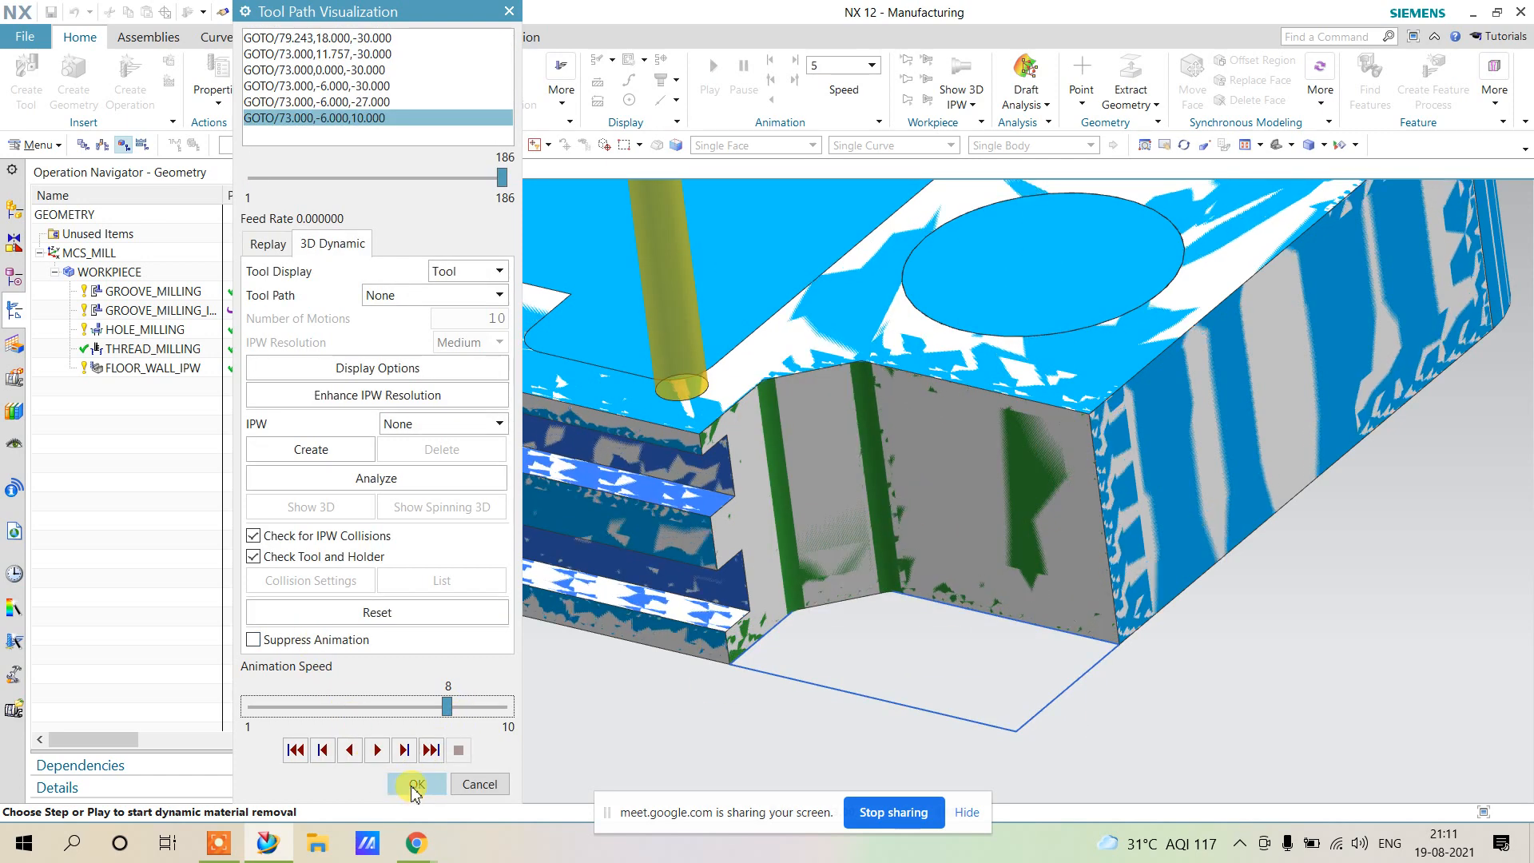
left_click(416, 783)
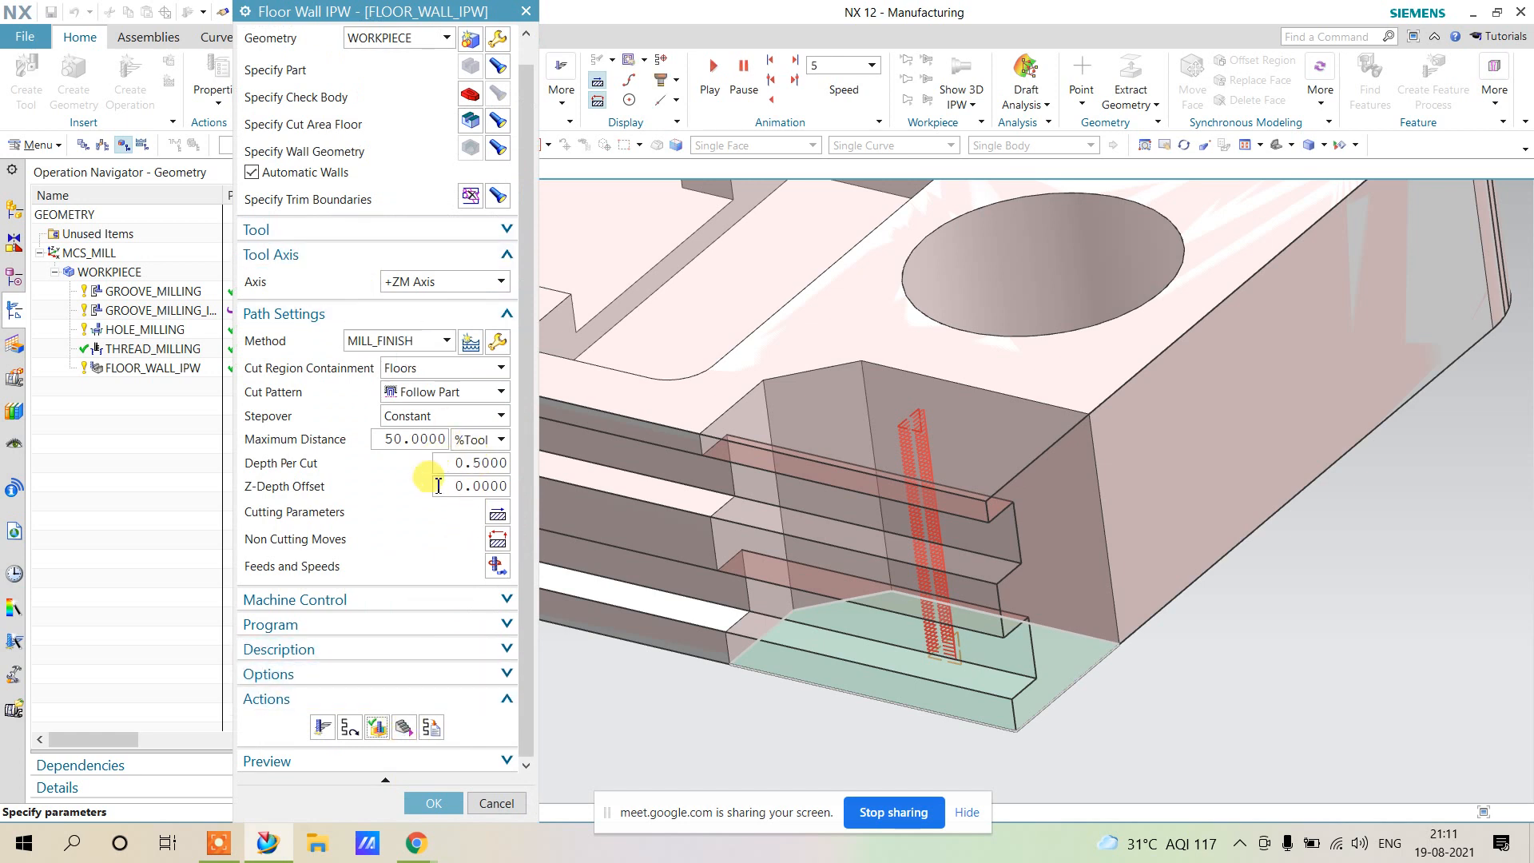
left_click(433, 803)
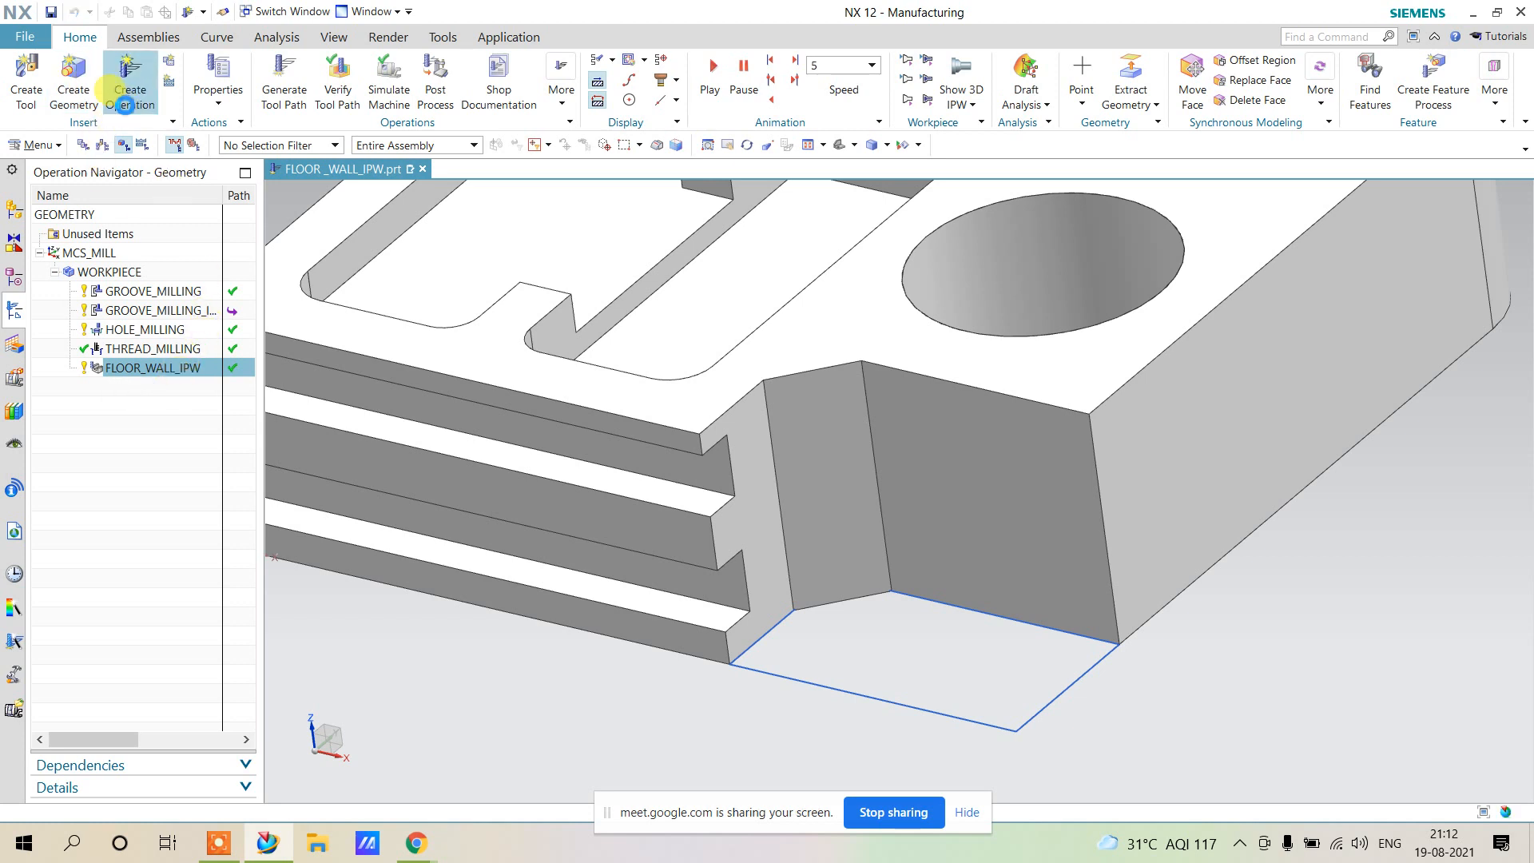
left_click(130, 80)
left_click(309, 128)
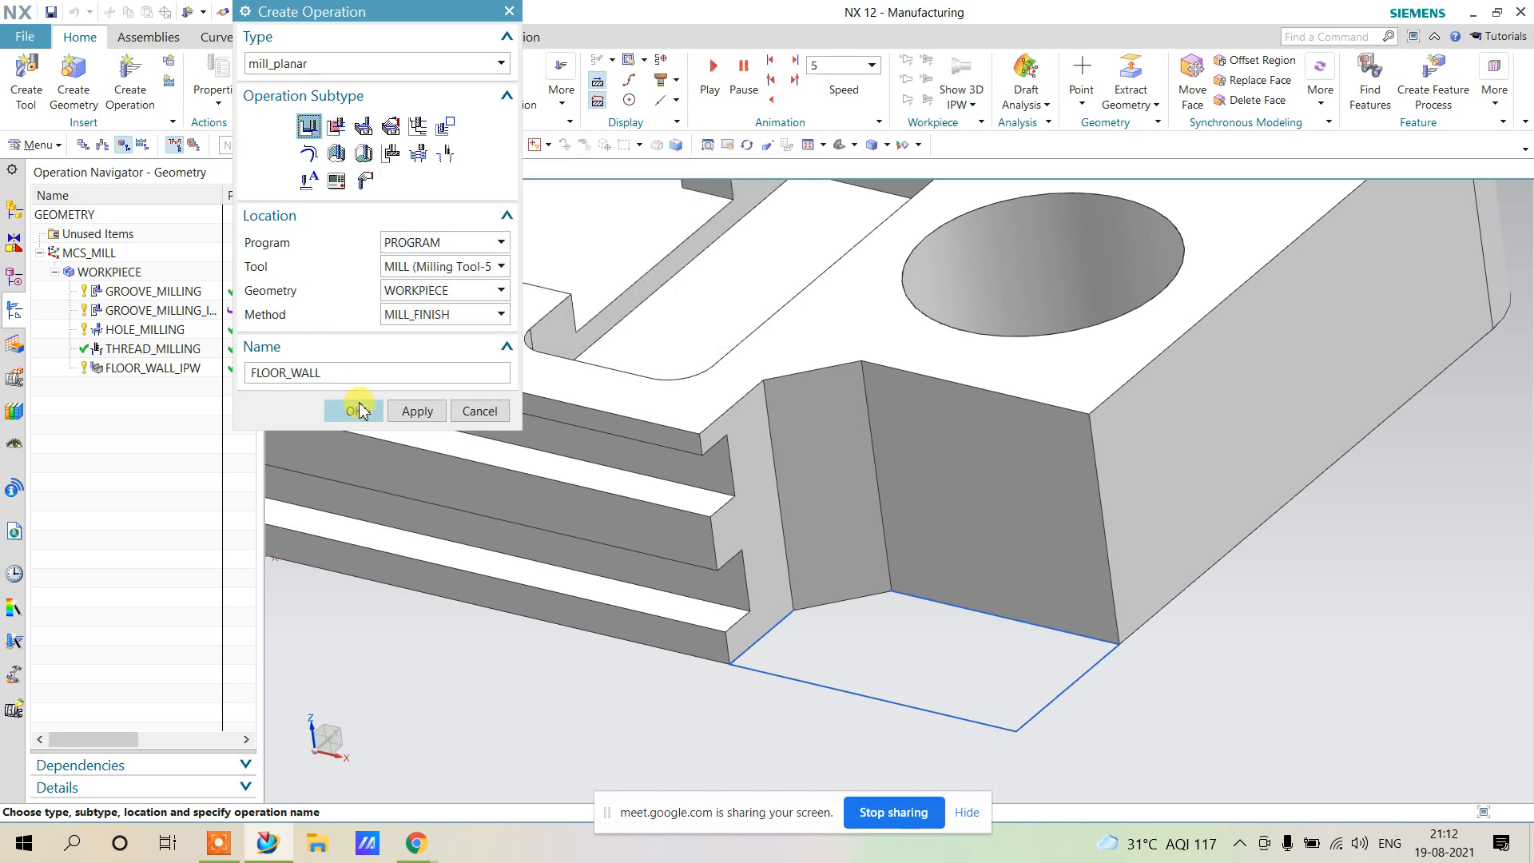
left_click(354, 411)
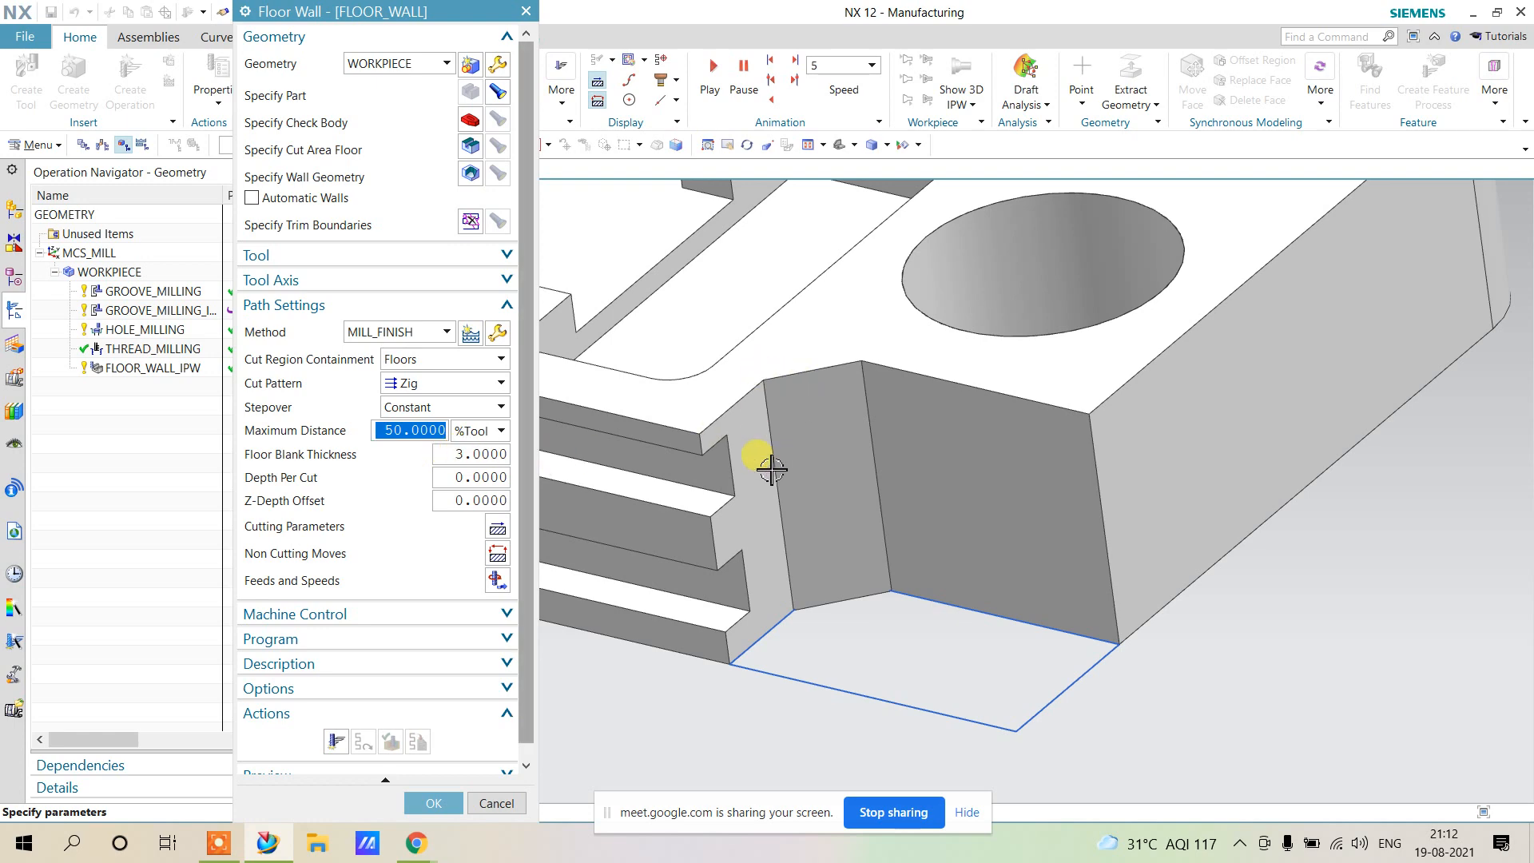
left_click(433, 803)
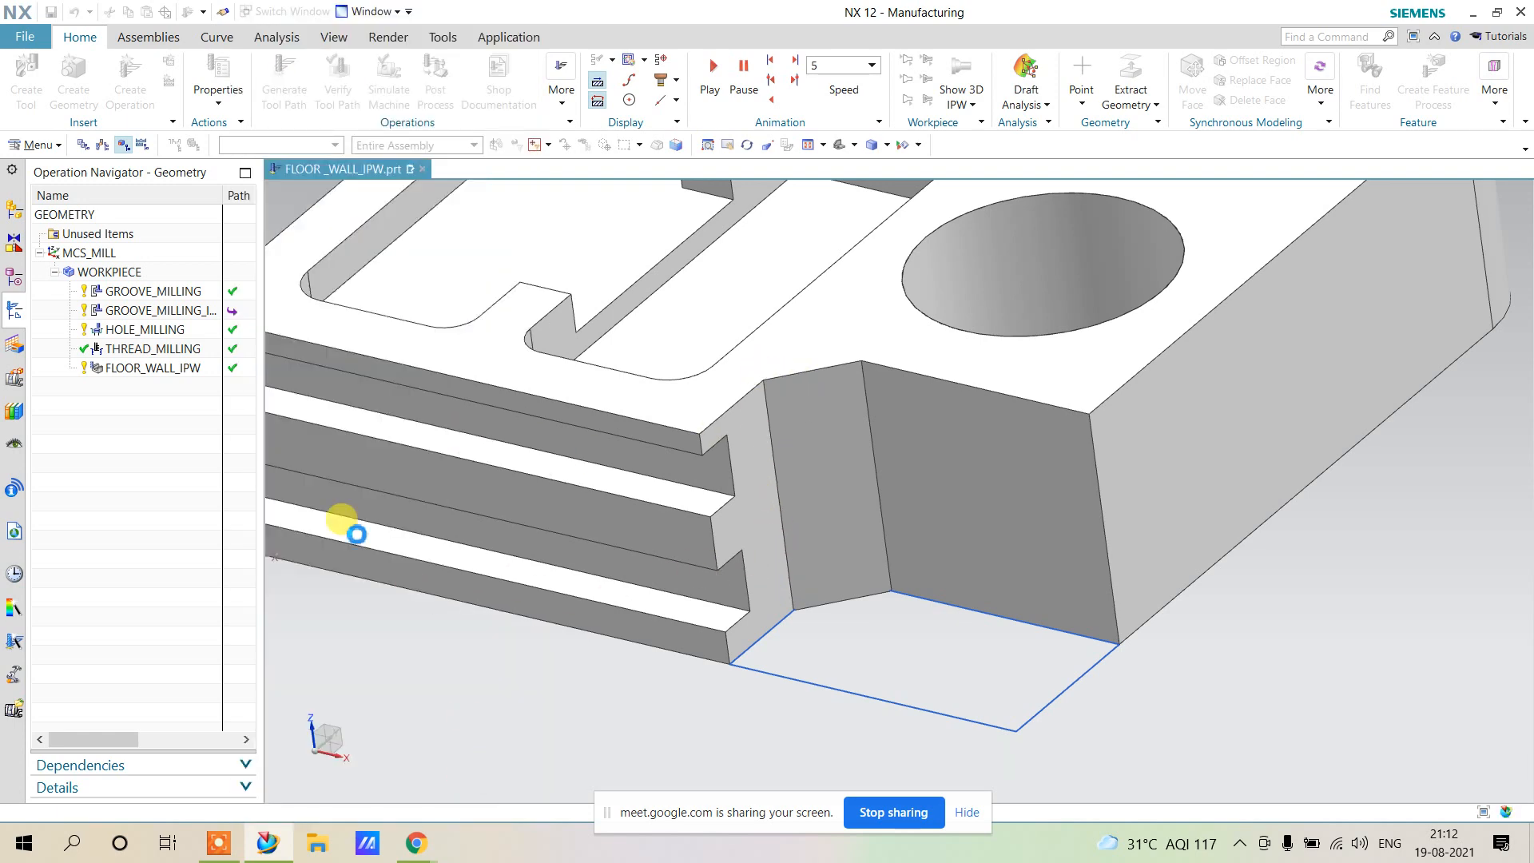
Reopen the FLOOR_WALL_IPW operation to review its settings, close it unchanged and examine its tool path on the part.
left_click(156, 368)
double_click(156, 367)
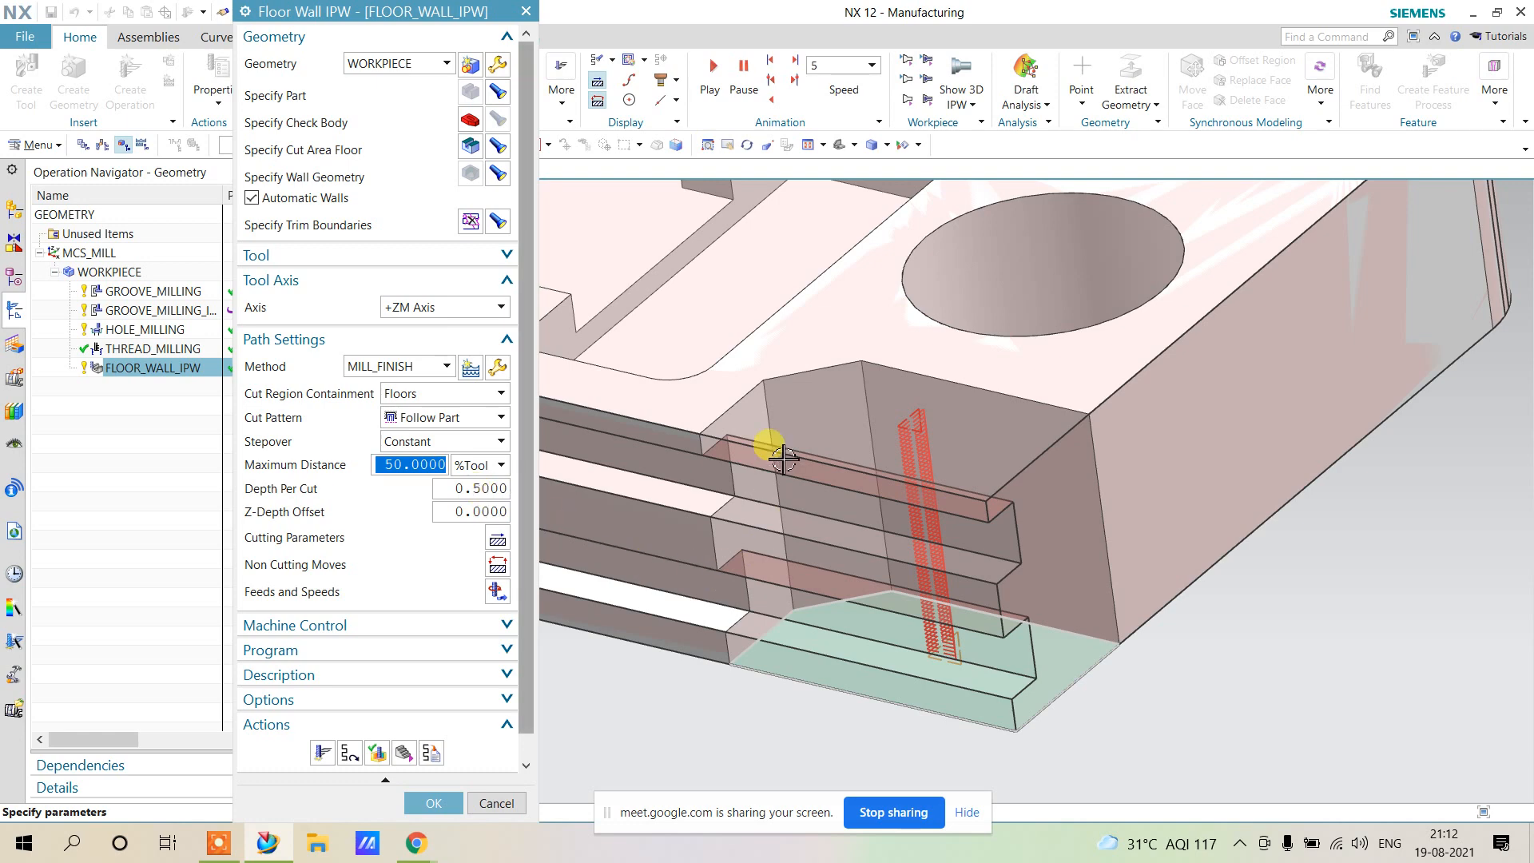
scroll(794, 356, "down", 4)
scroll(787, 298, "up", 2)
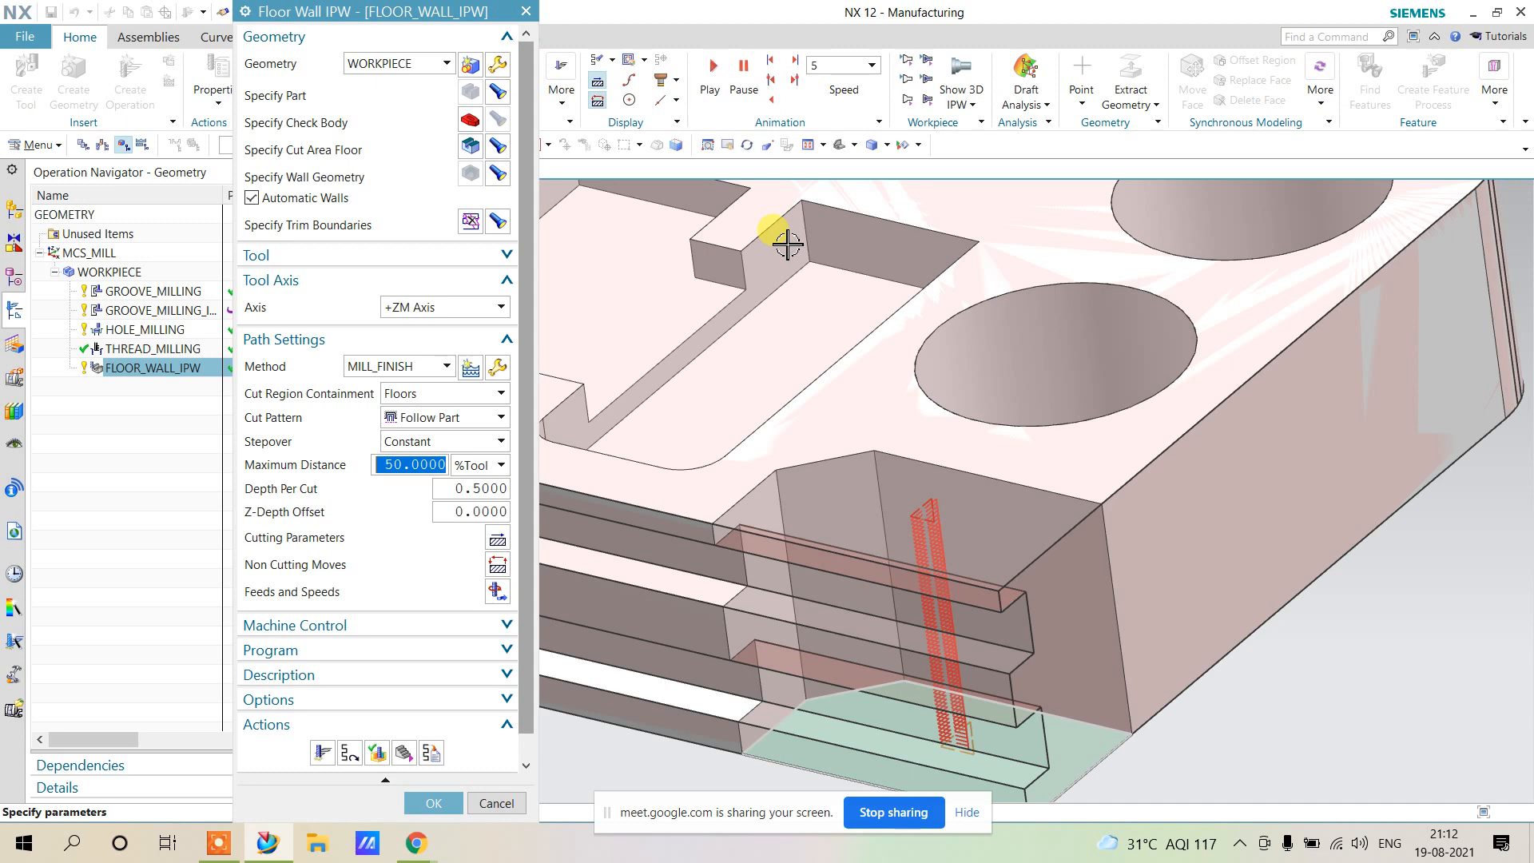
left_click(492, 803)
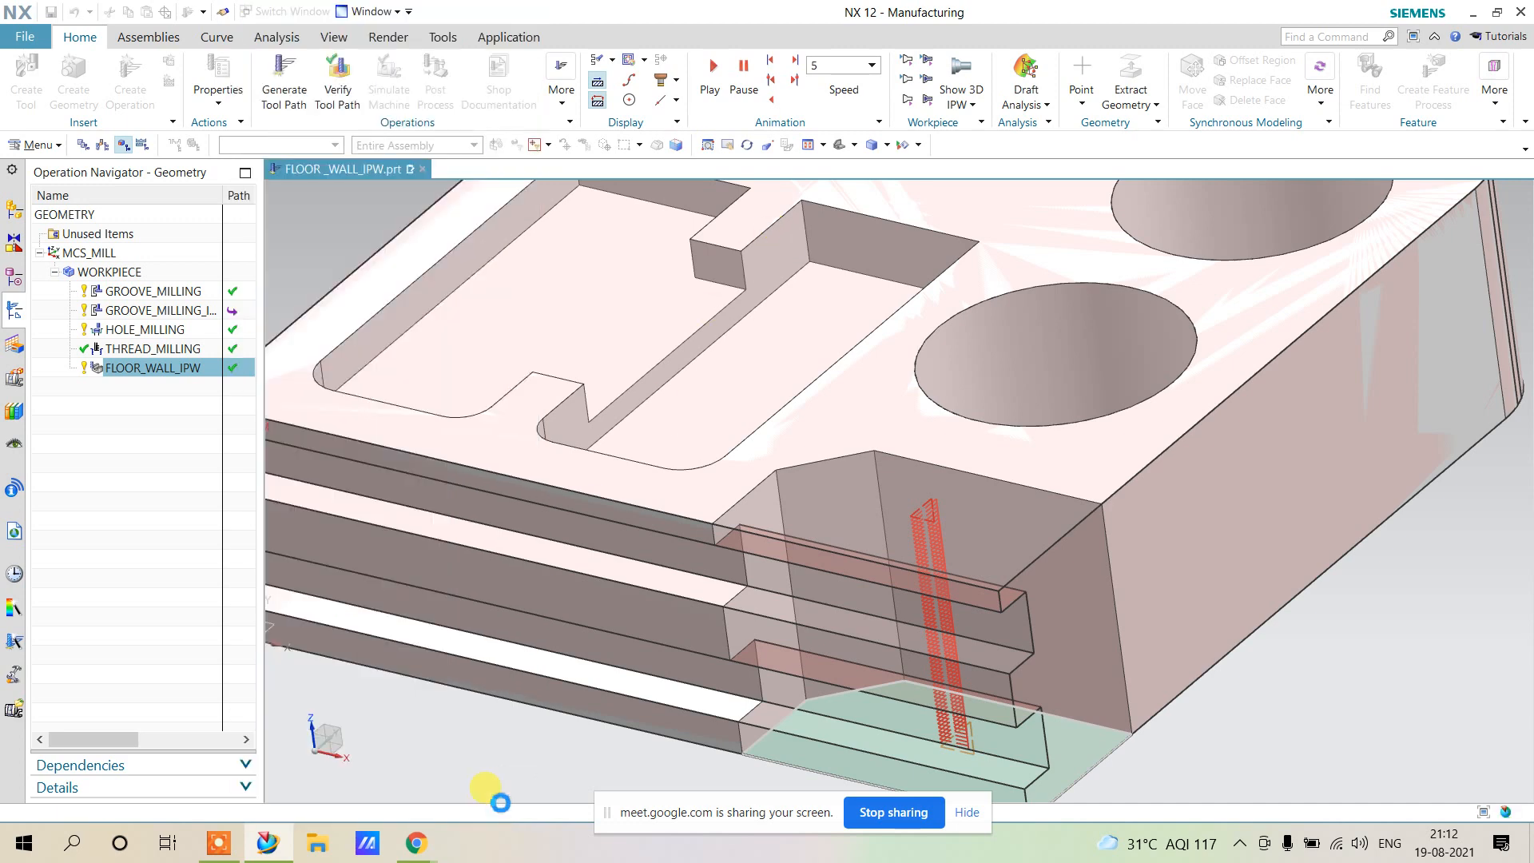
scroll(633, 394, "down", 2)
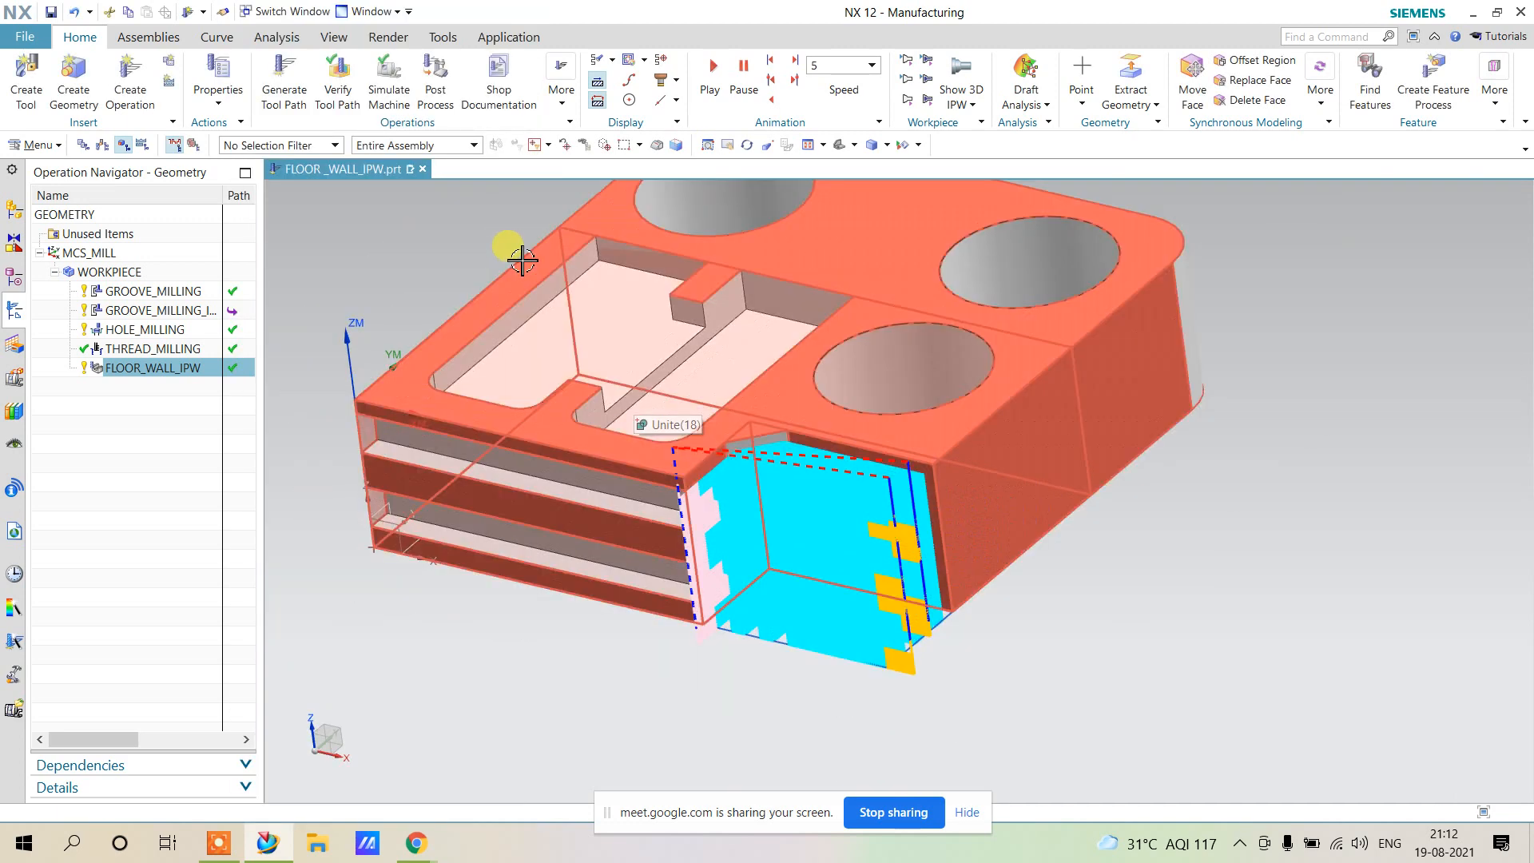
scroll(518, 255, "up", 1)
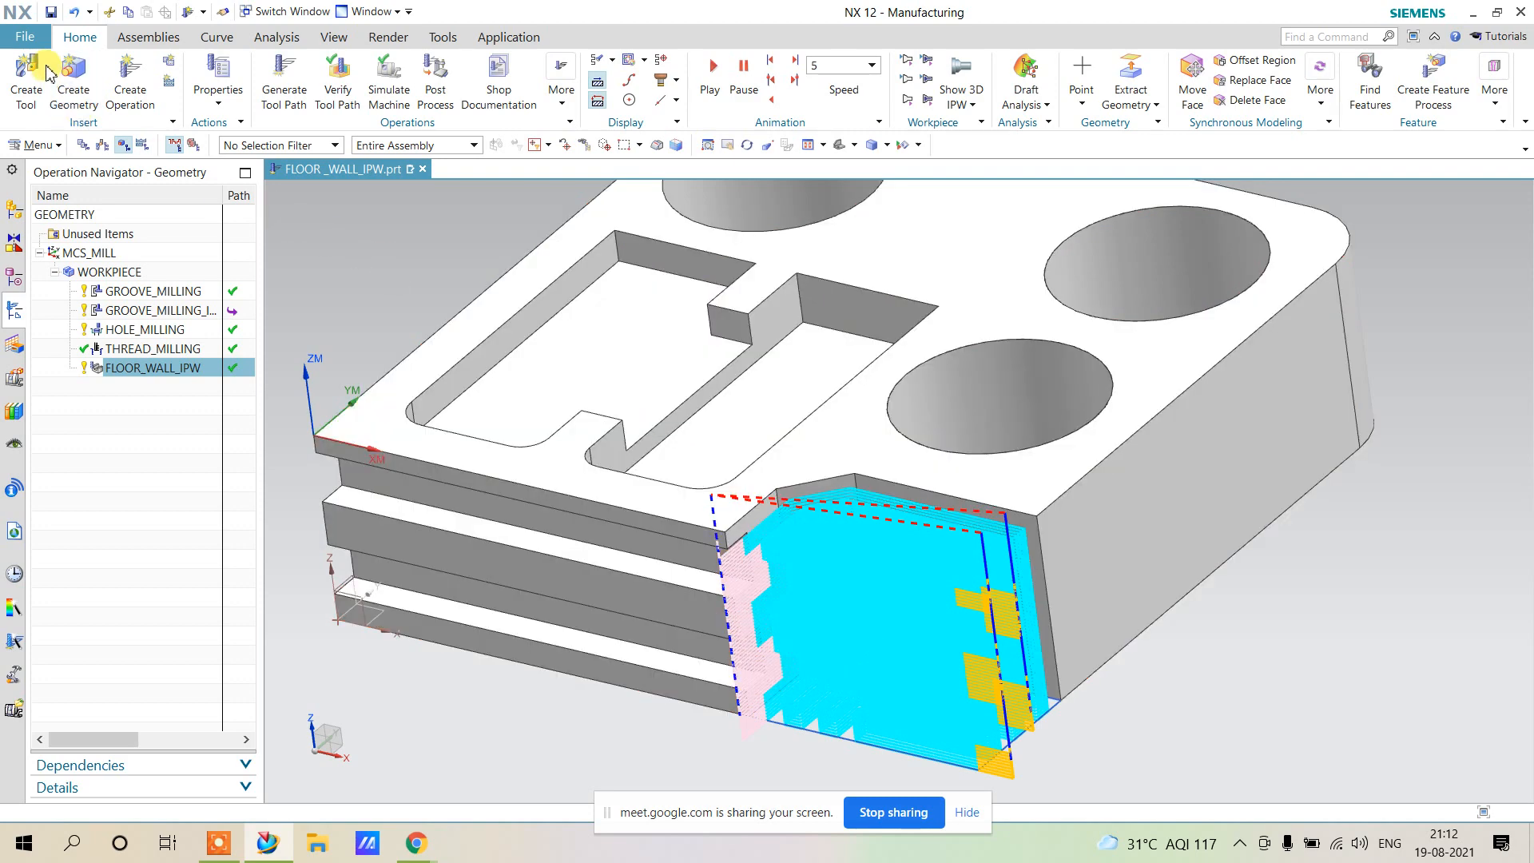
left_click(26, 72)
left_click(510, 14)
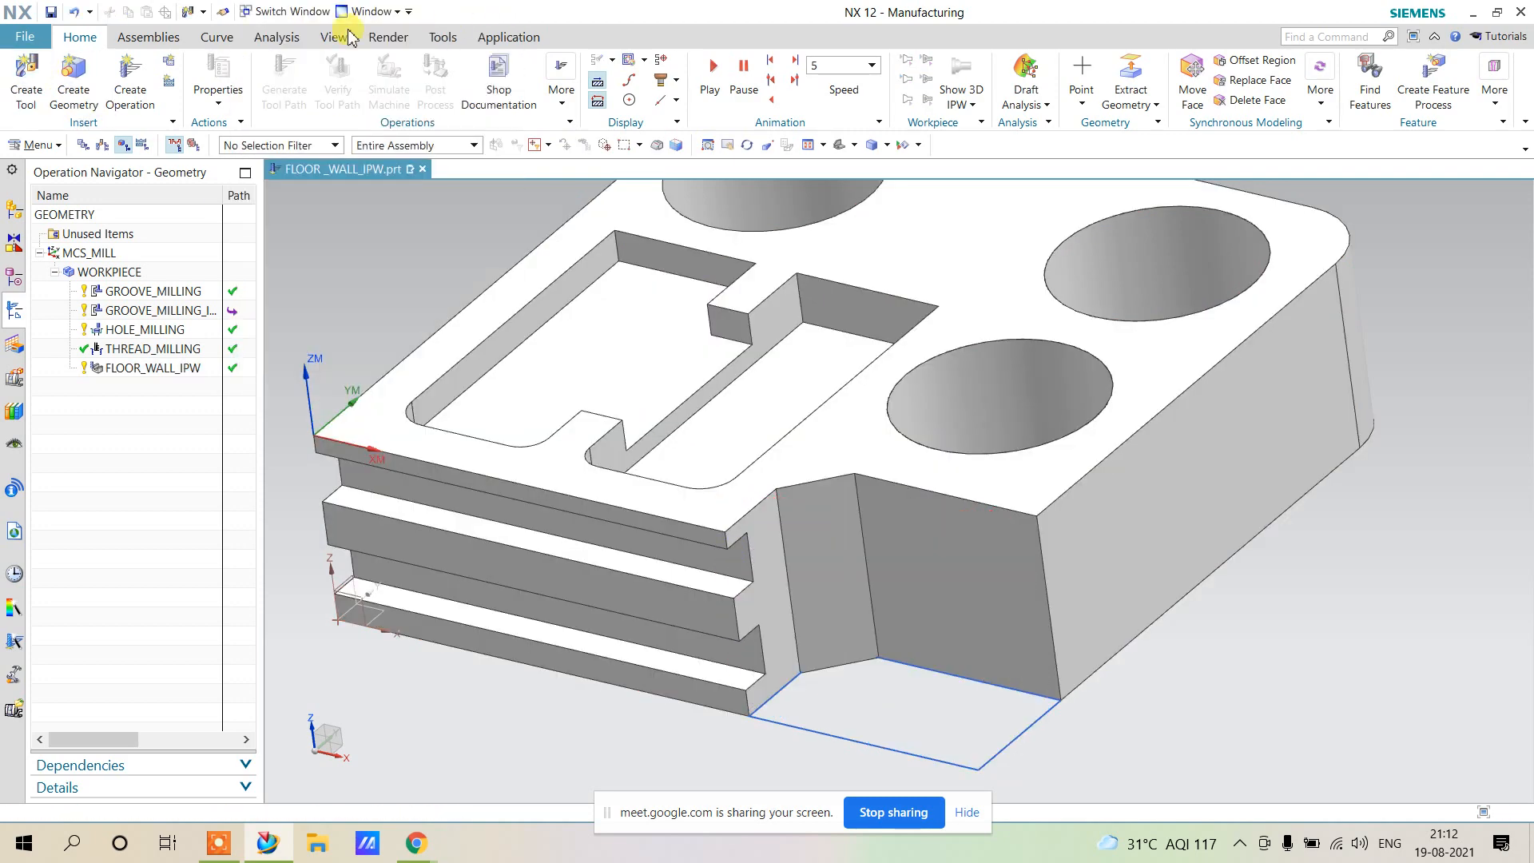
Create a mill_planar Floor and Wall operation named FLOOR_WALL using the MILL_ROUGH method.
left_click(132, 84)
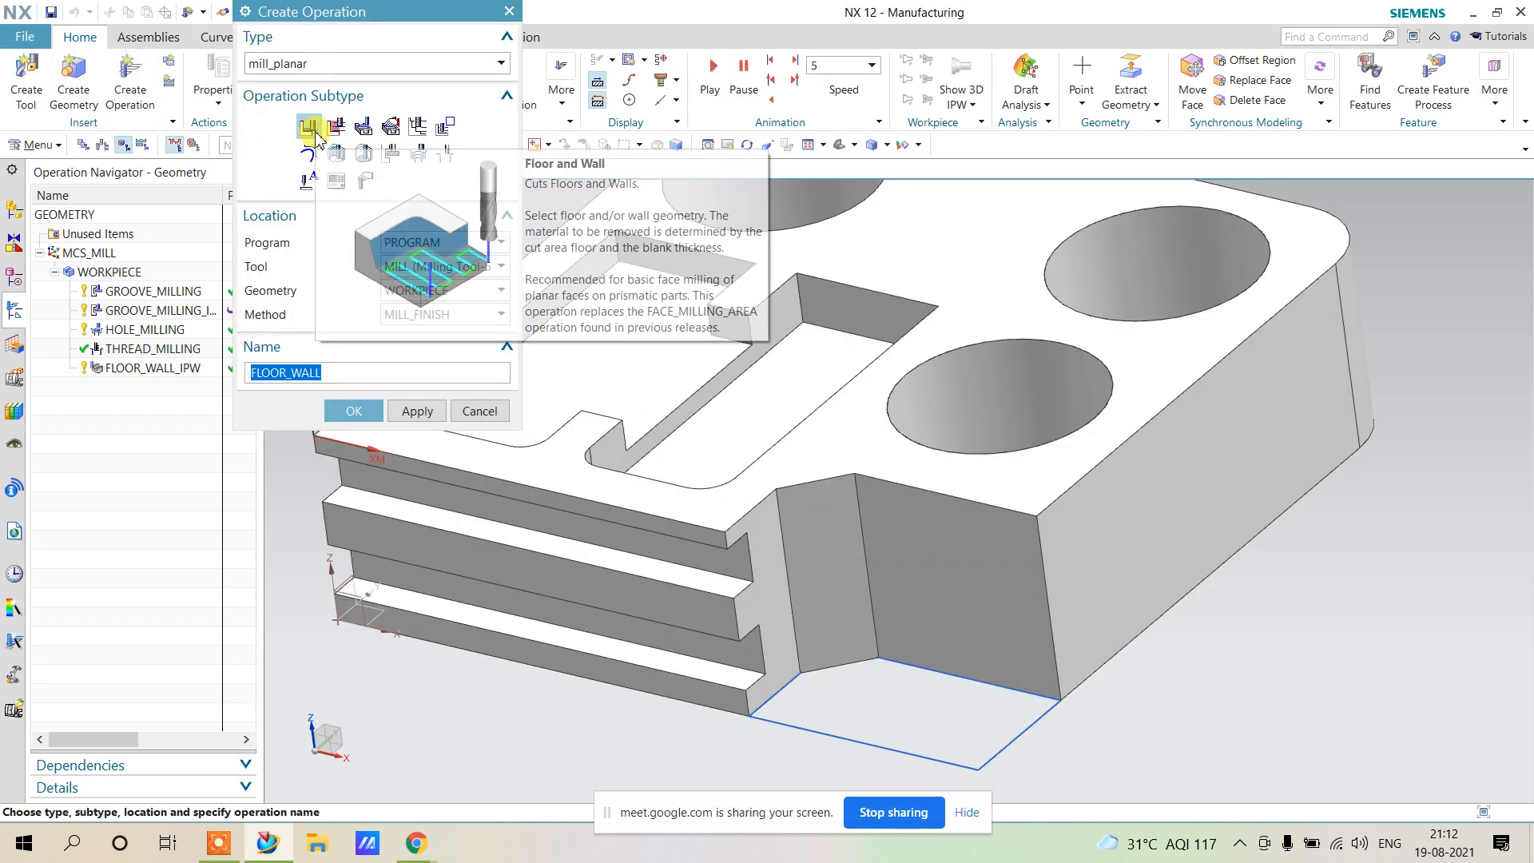
left_click(455, 330)
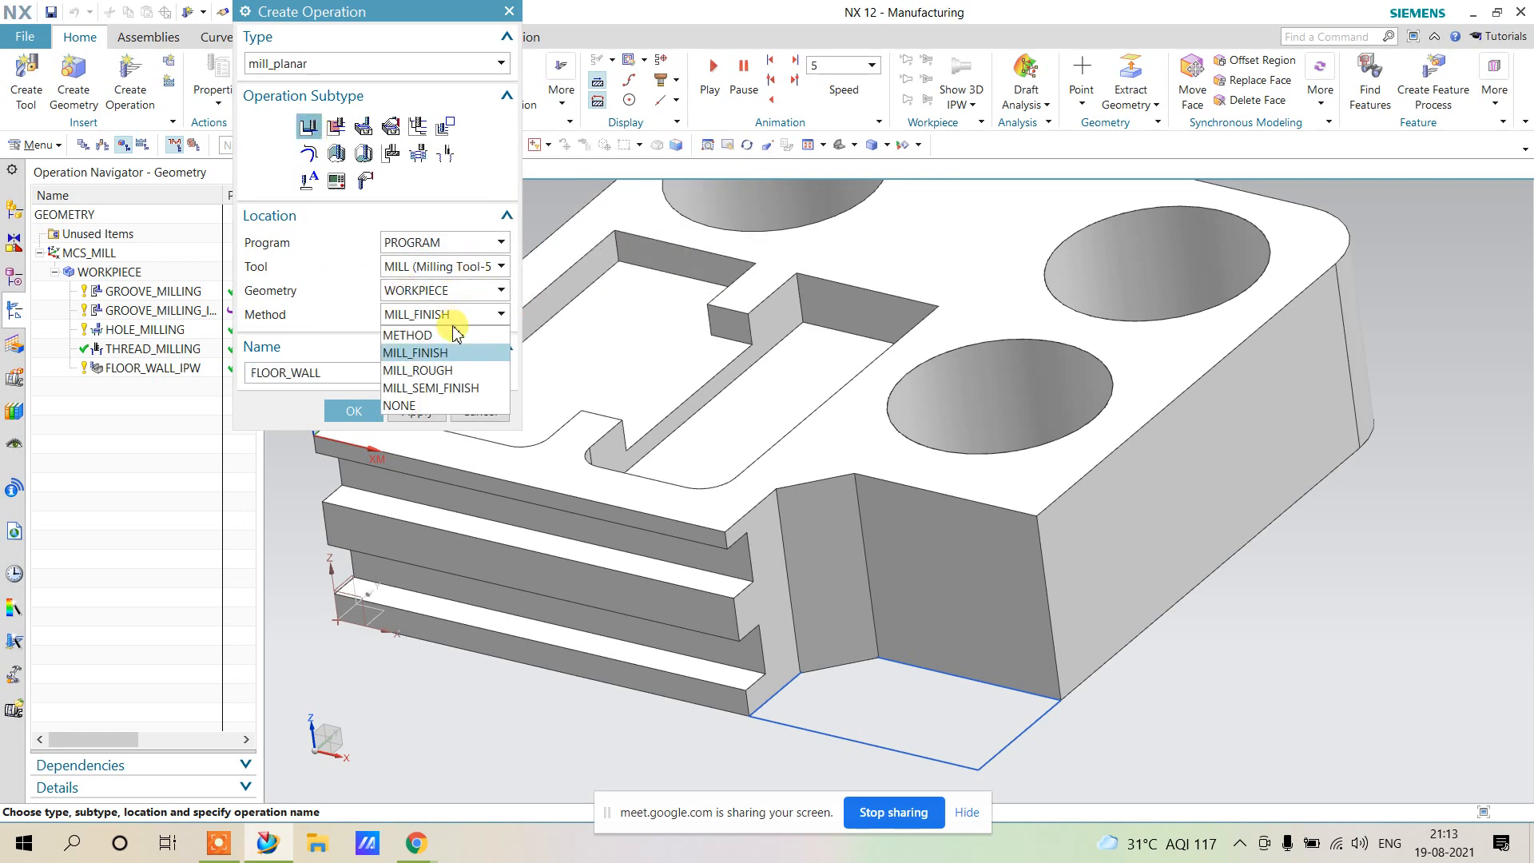
left_click(444, 368)
left_click(354, 411)
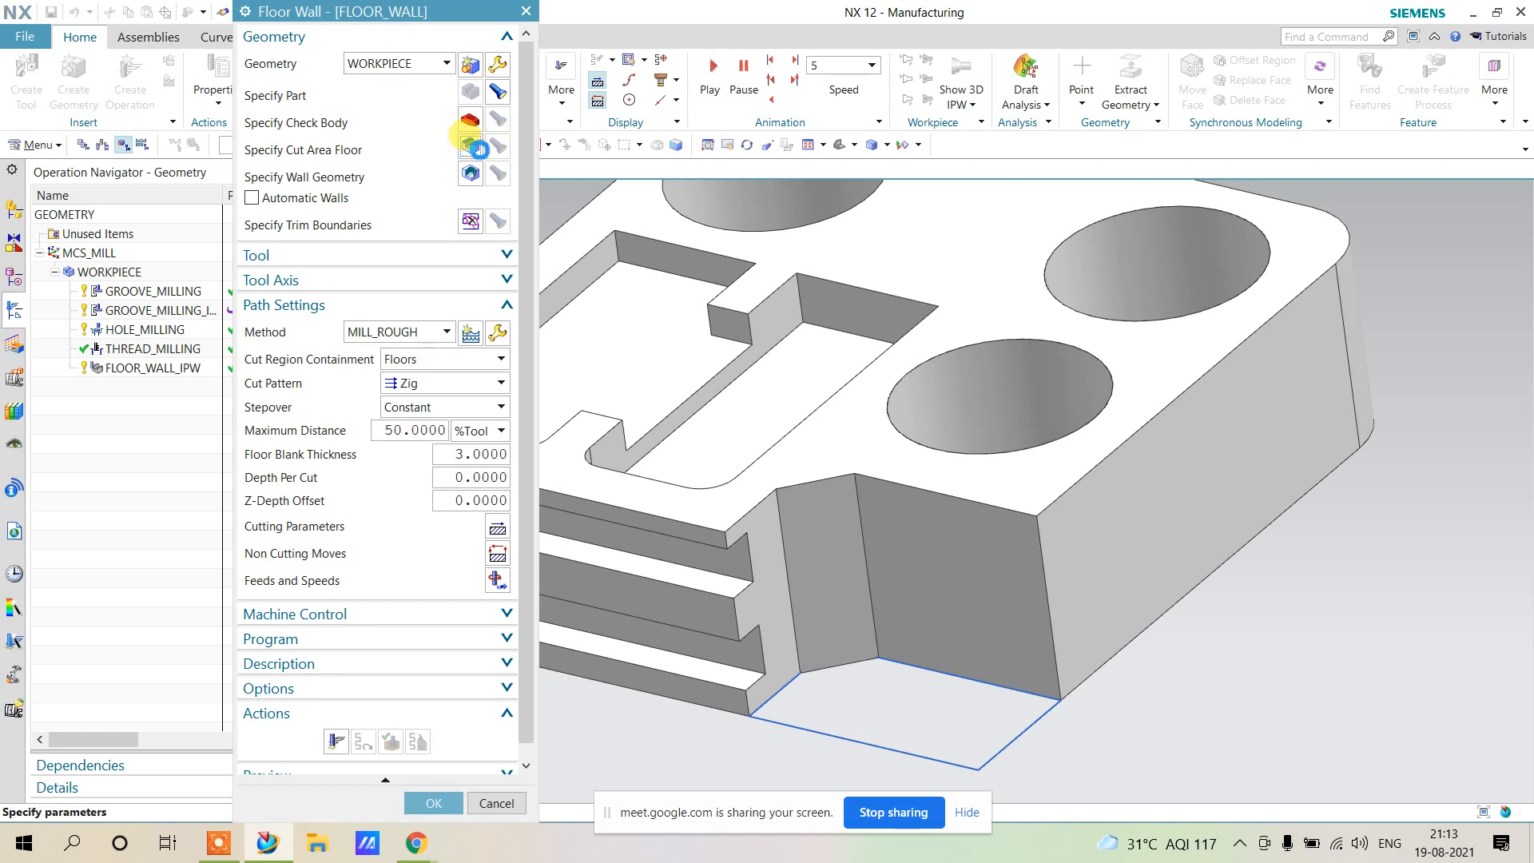
Specify the floors of both connected pockets as the cut area and enable Automatic Walls.
left_click(470, 145)
left_click(592, 345)
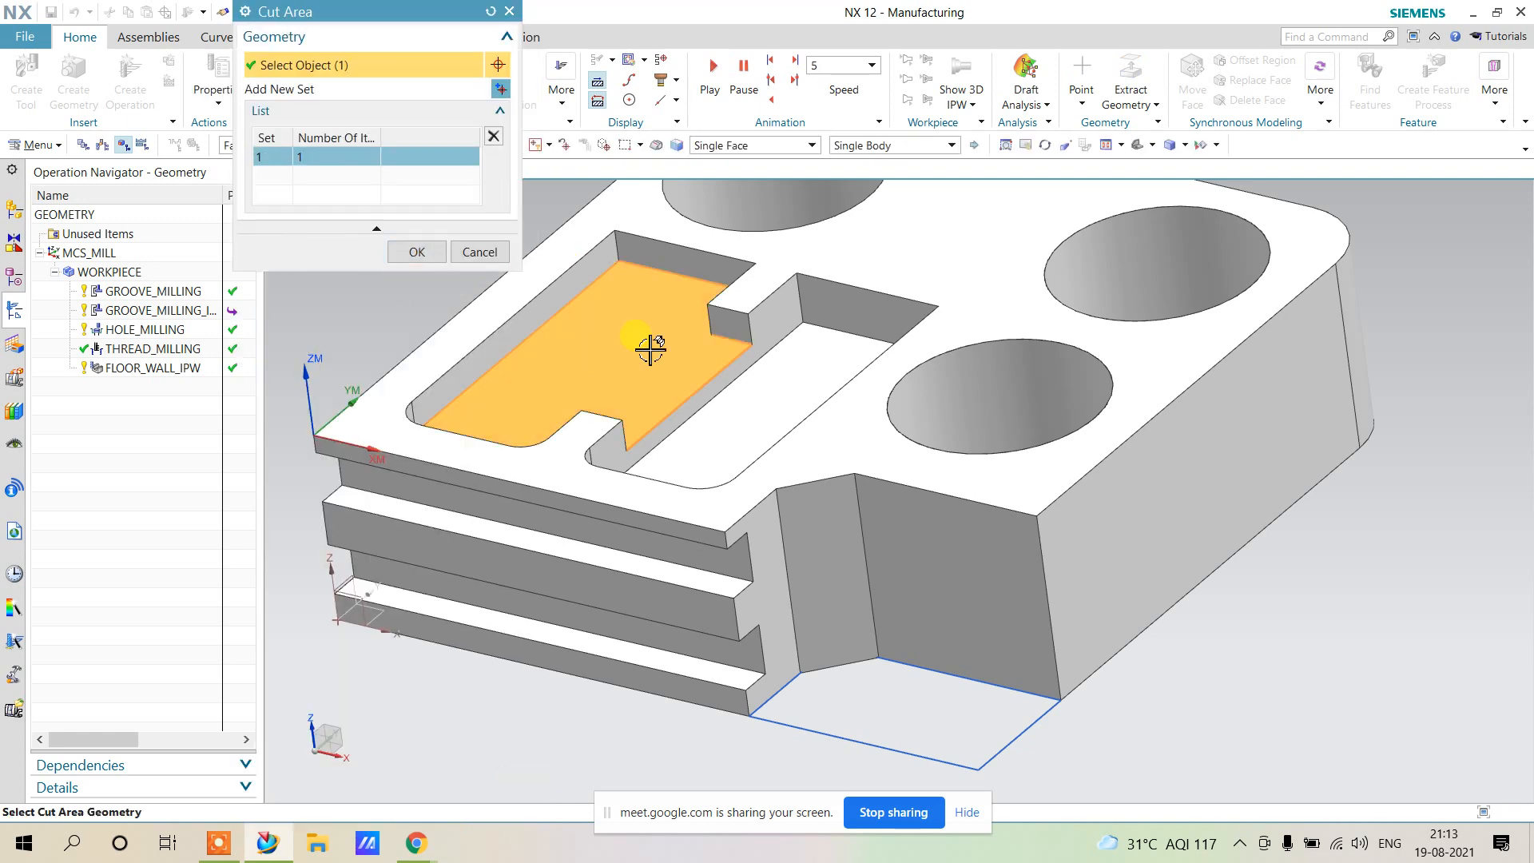
left_click(702, 451)
left_click(432, 254)
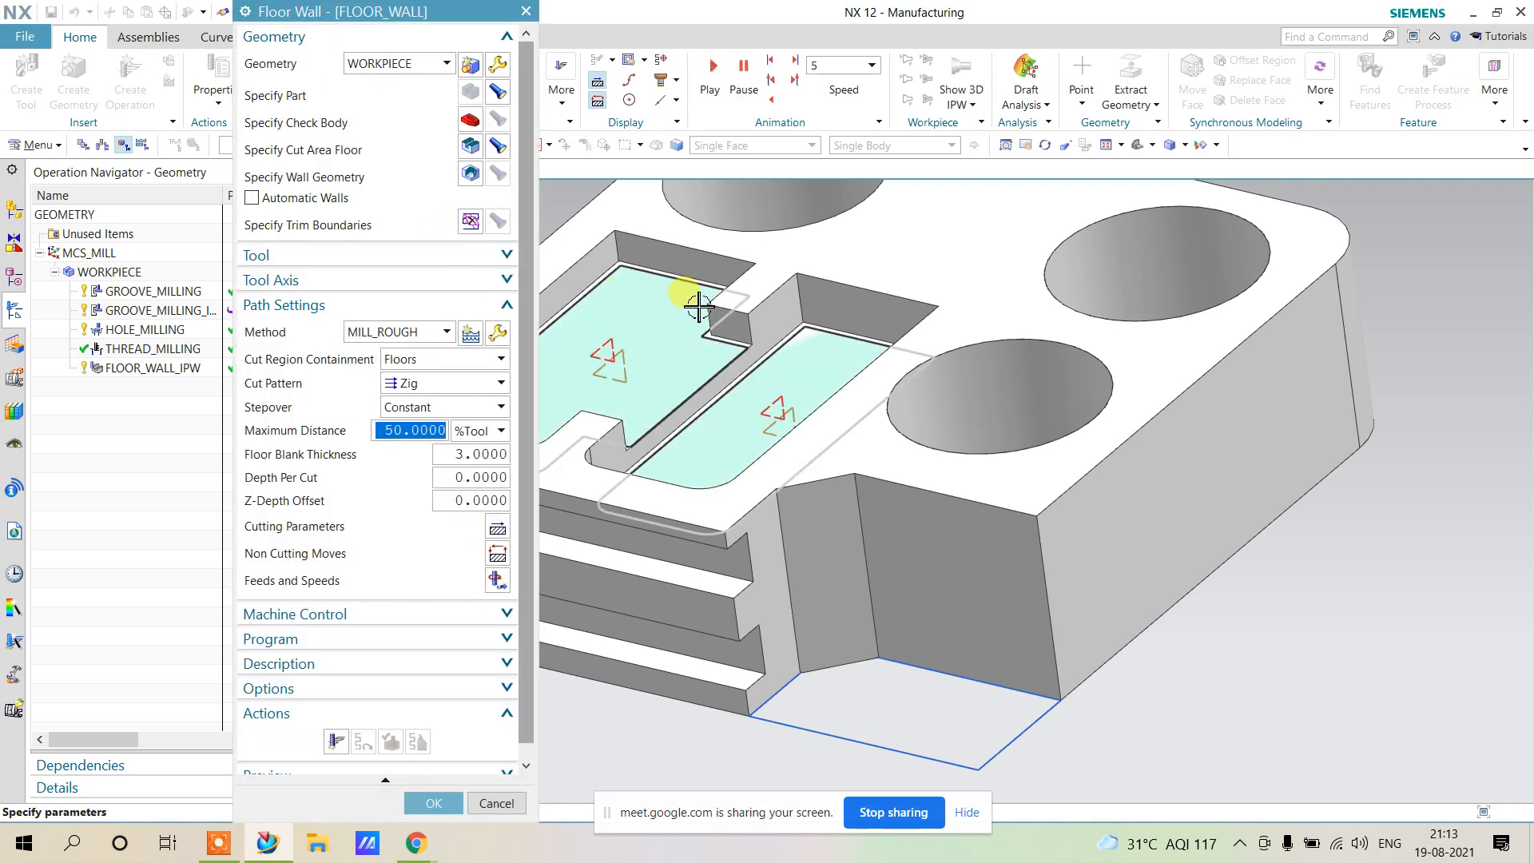
left_click(313, 204)
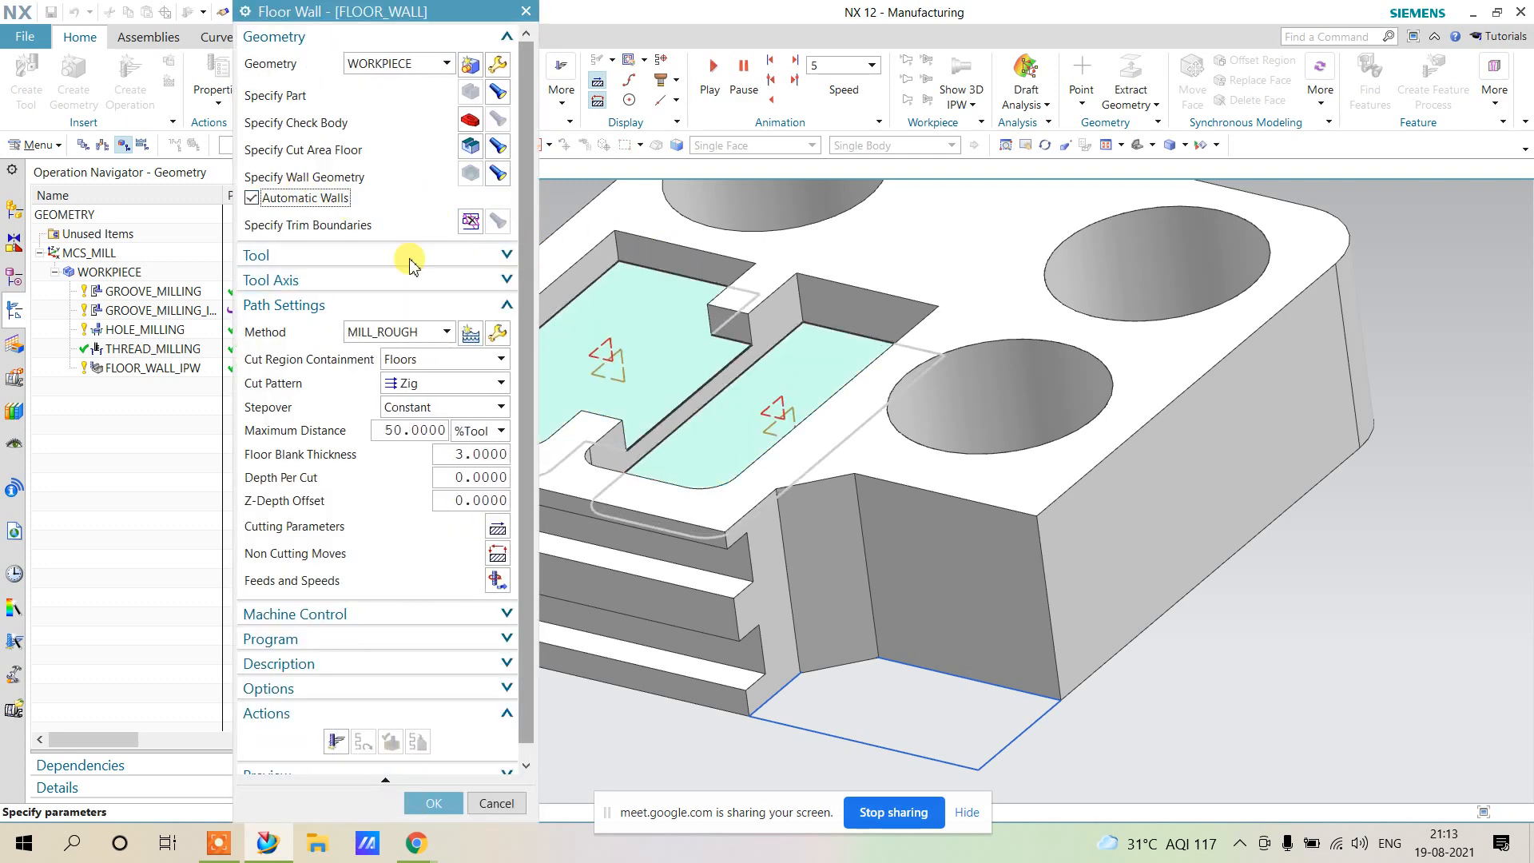
Review the Mill Rough method's stock, and set the cutting parameters' Wall Stock and Final Floor Stock to 1.
left_click(496, 332)
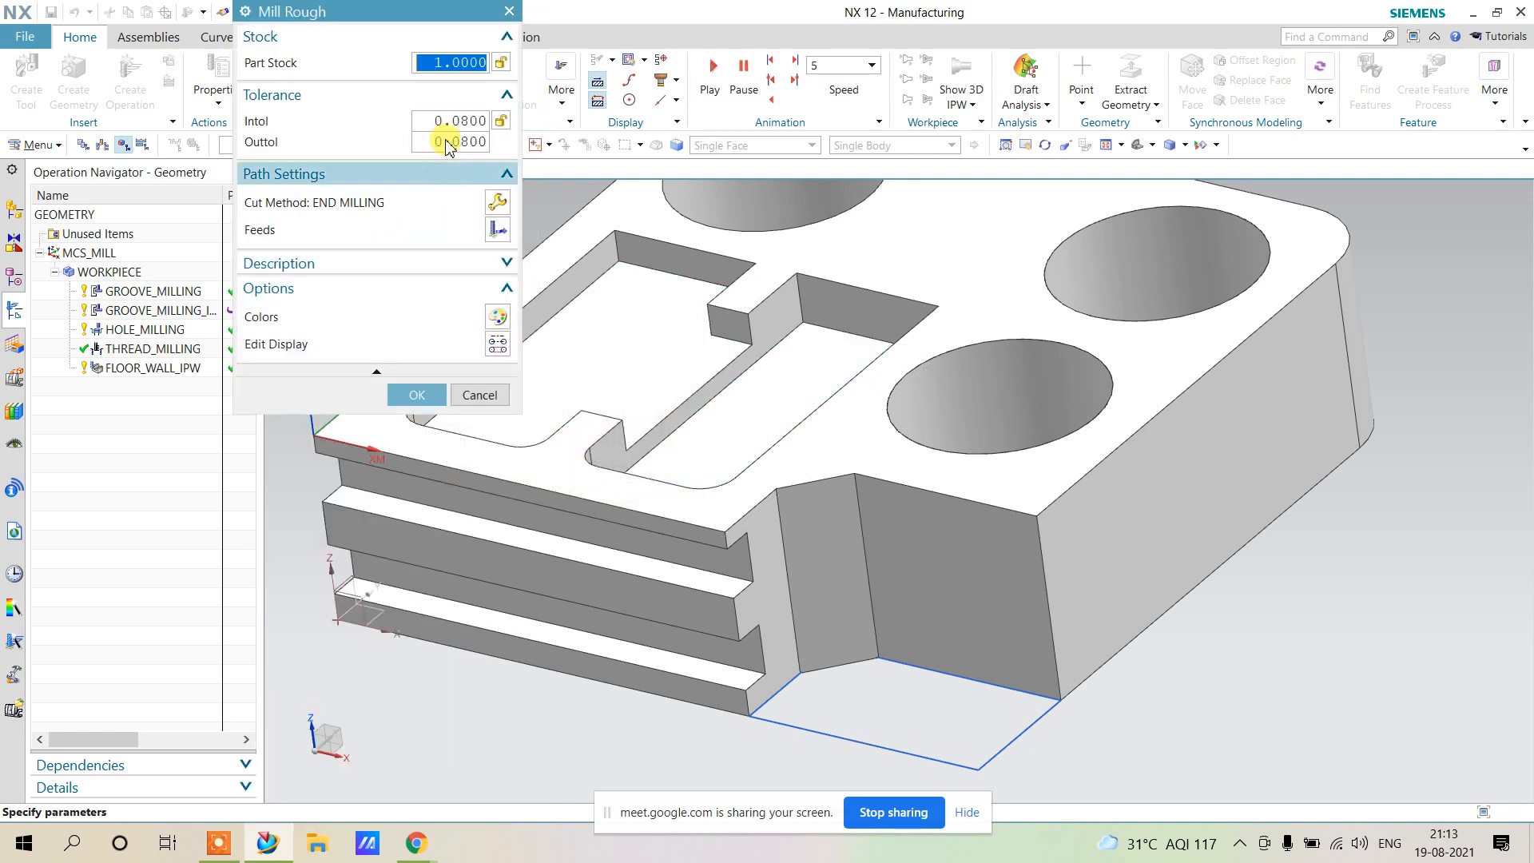
left_click(480, 395)
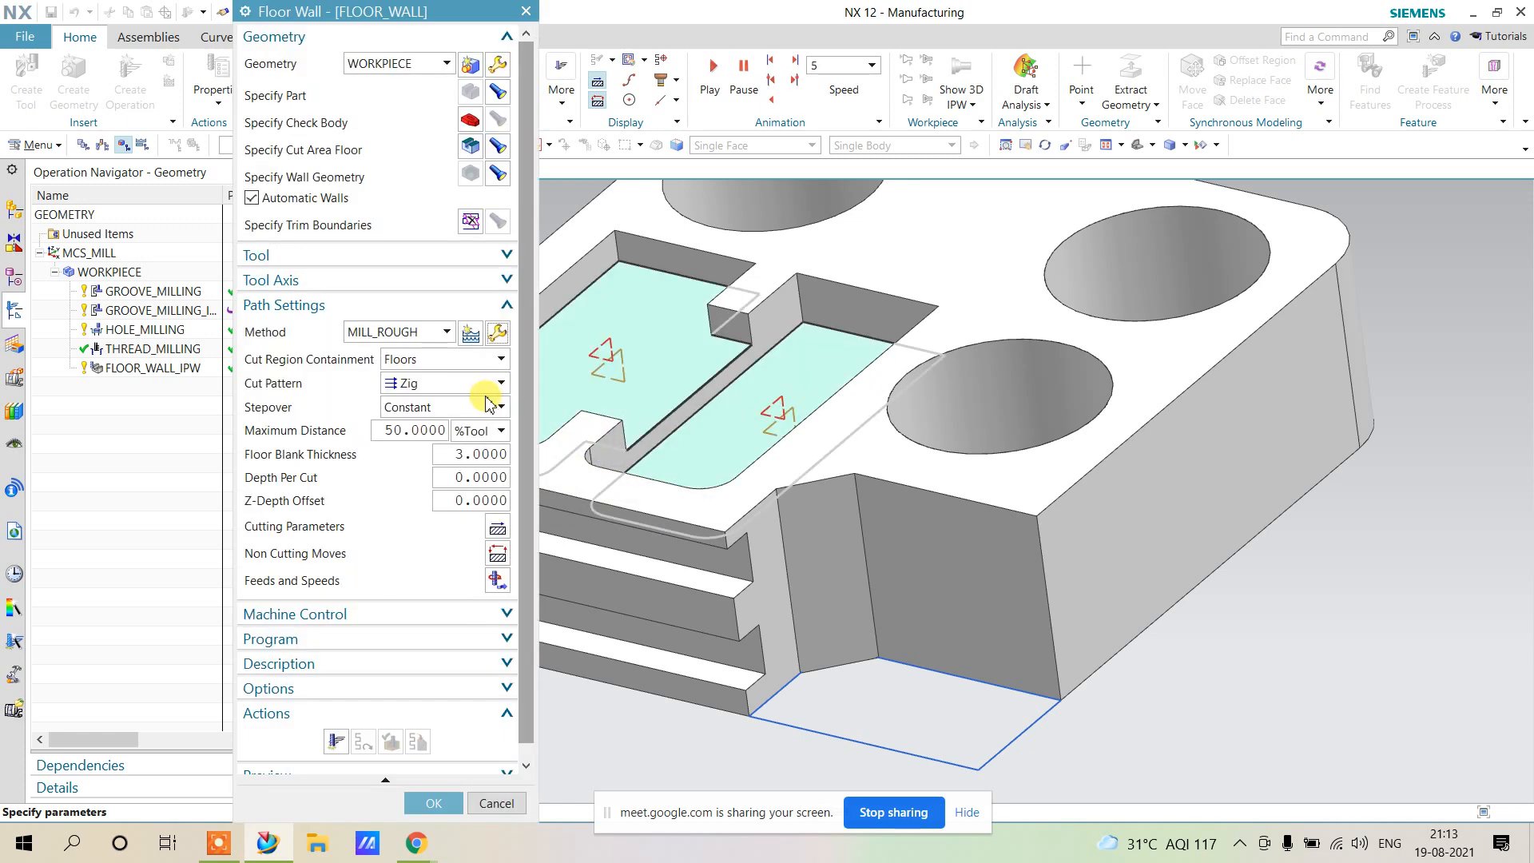
left_click(497, 528)
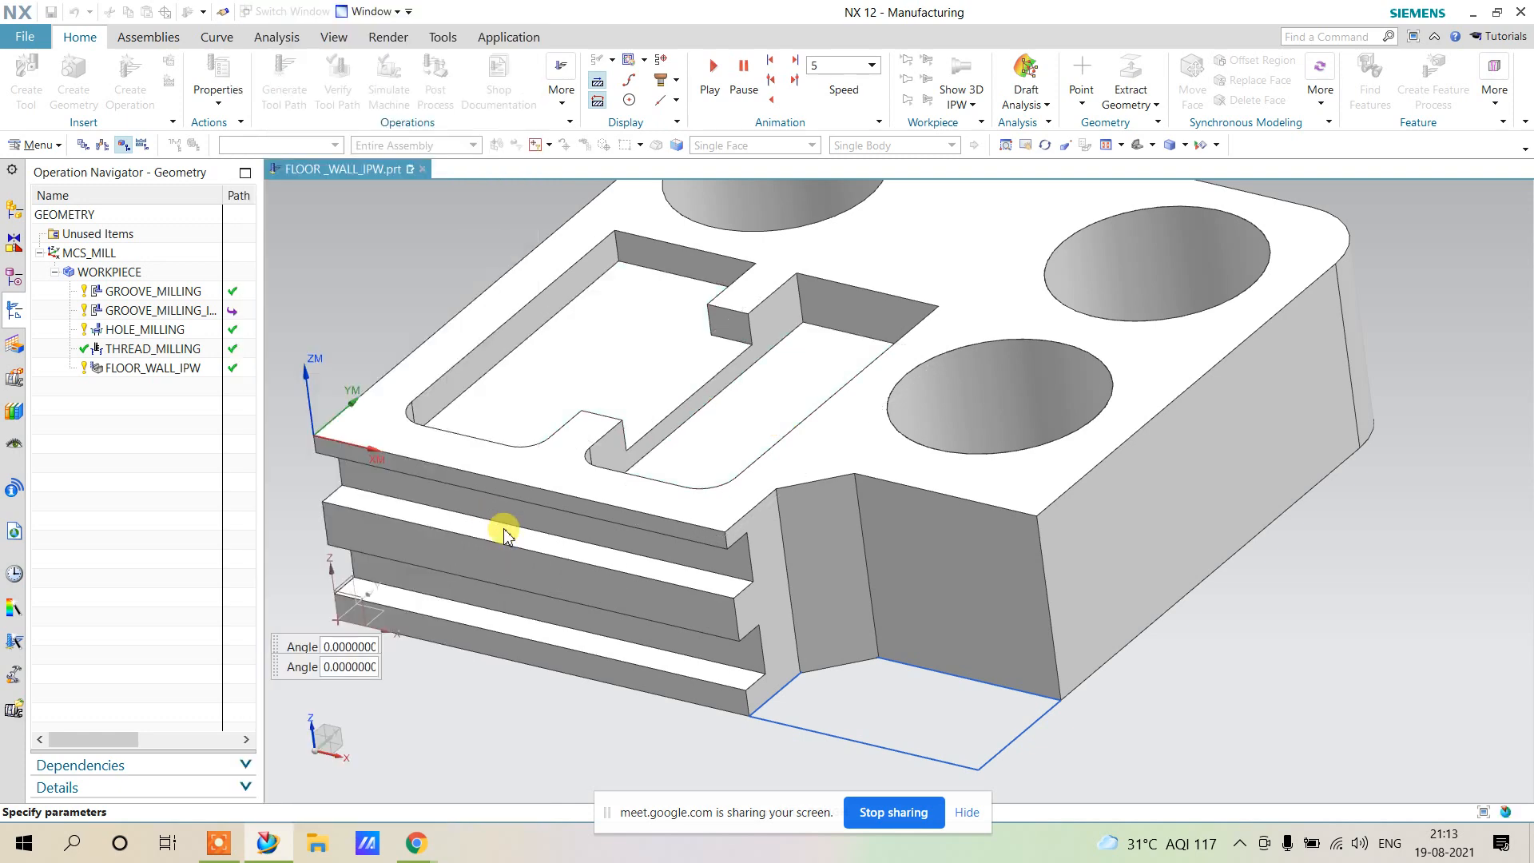
left_click(388, 69)
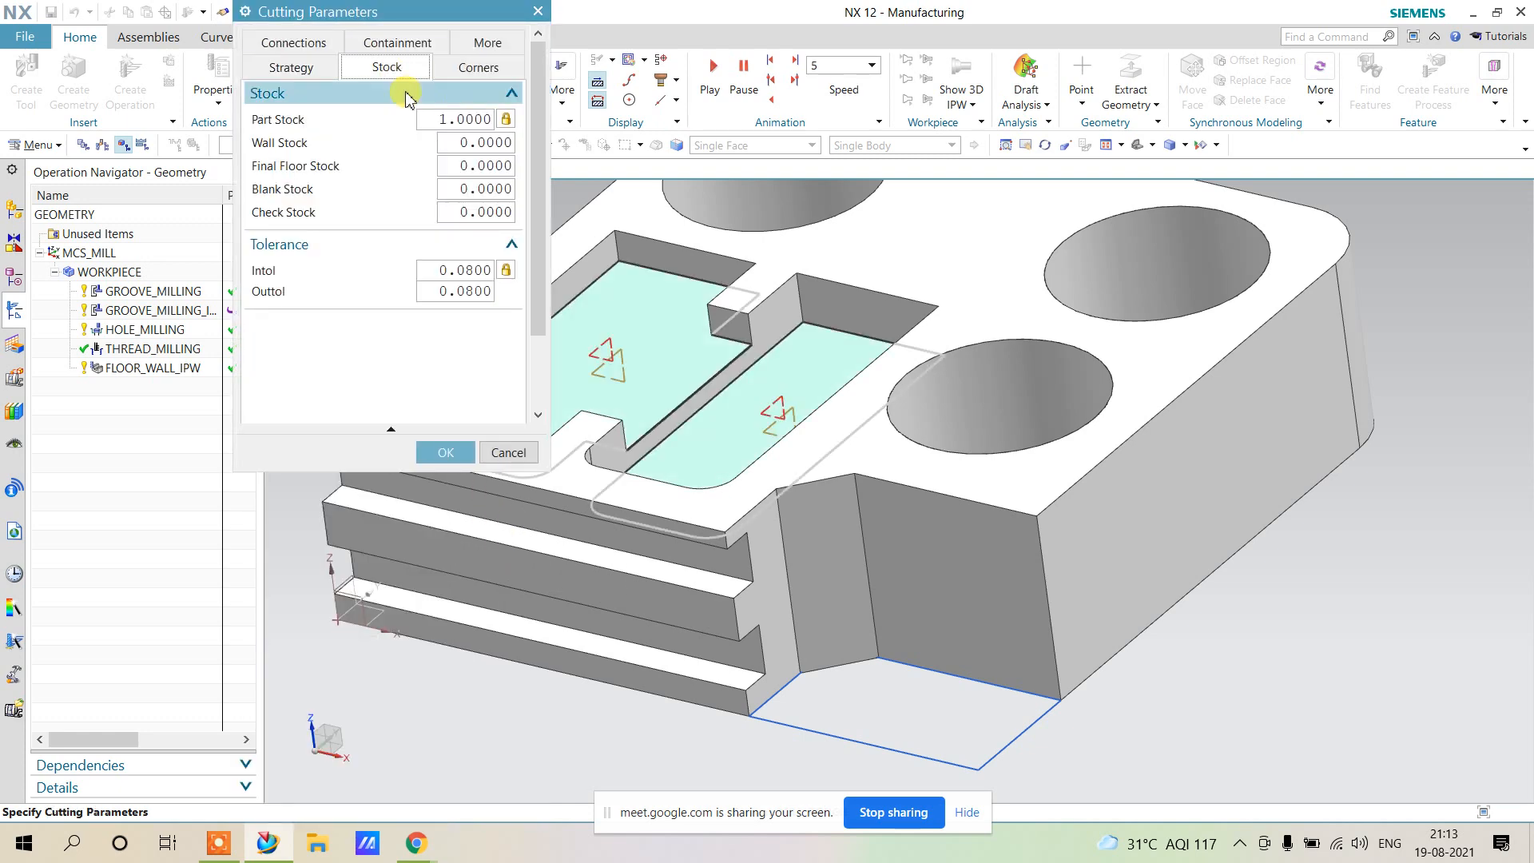
mouse_move(294, 121)
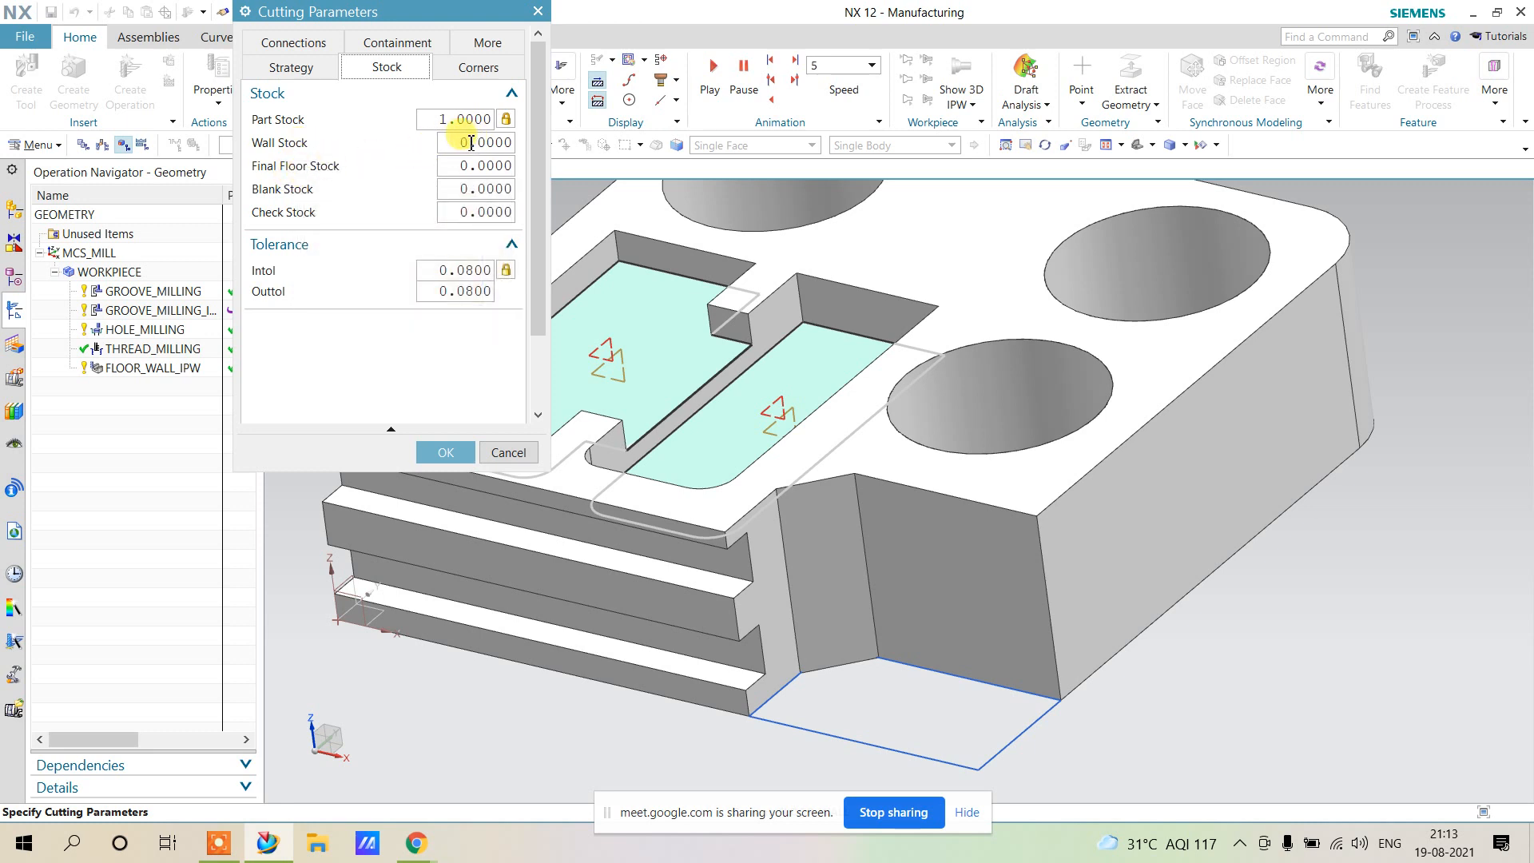
type("1")
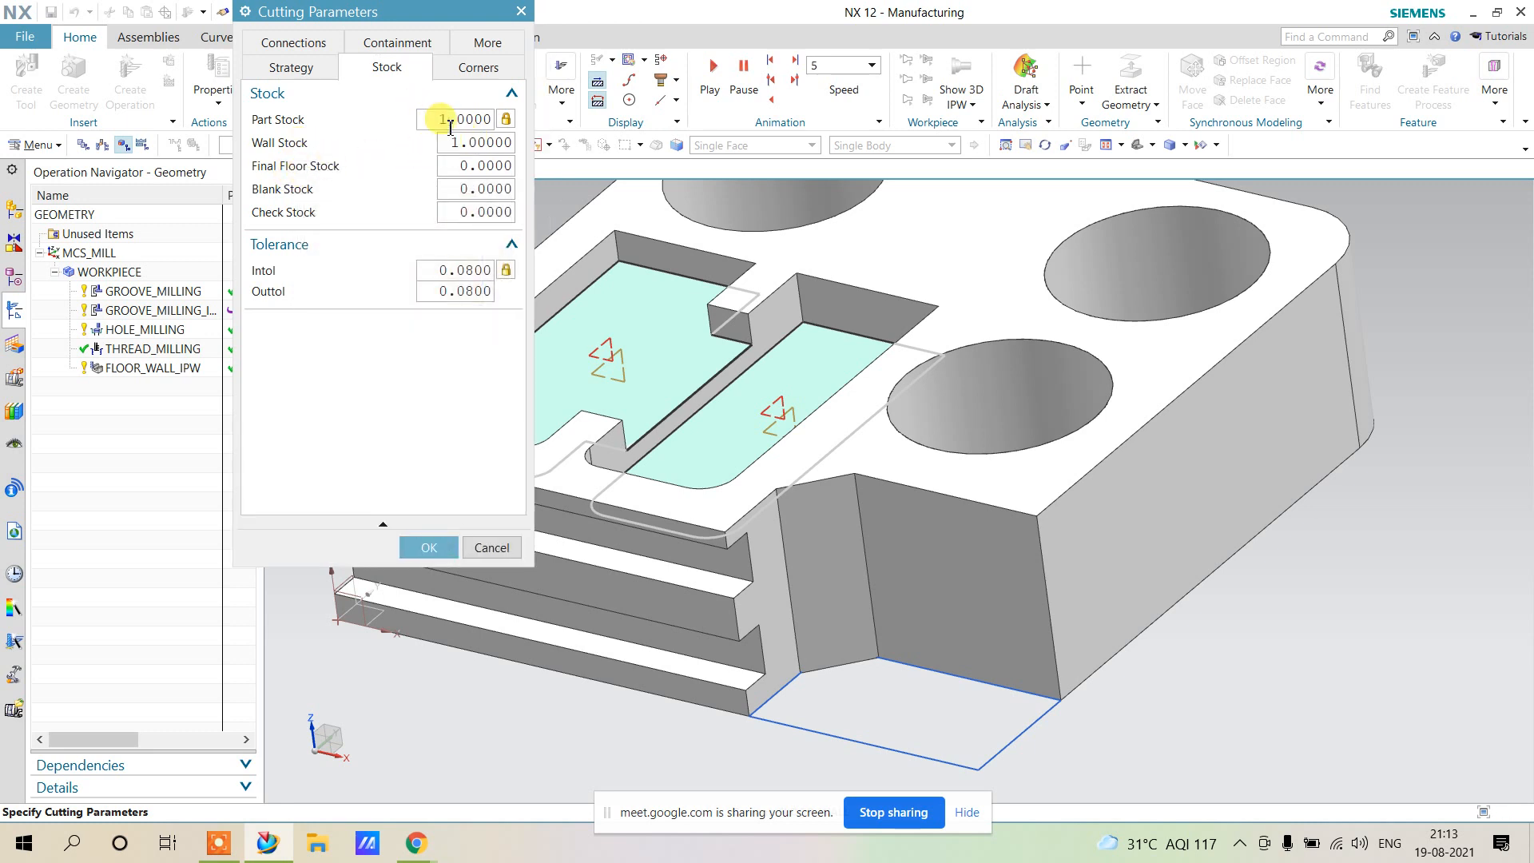
left_click(470, 164)
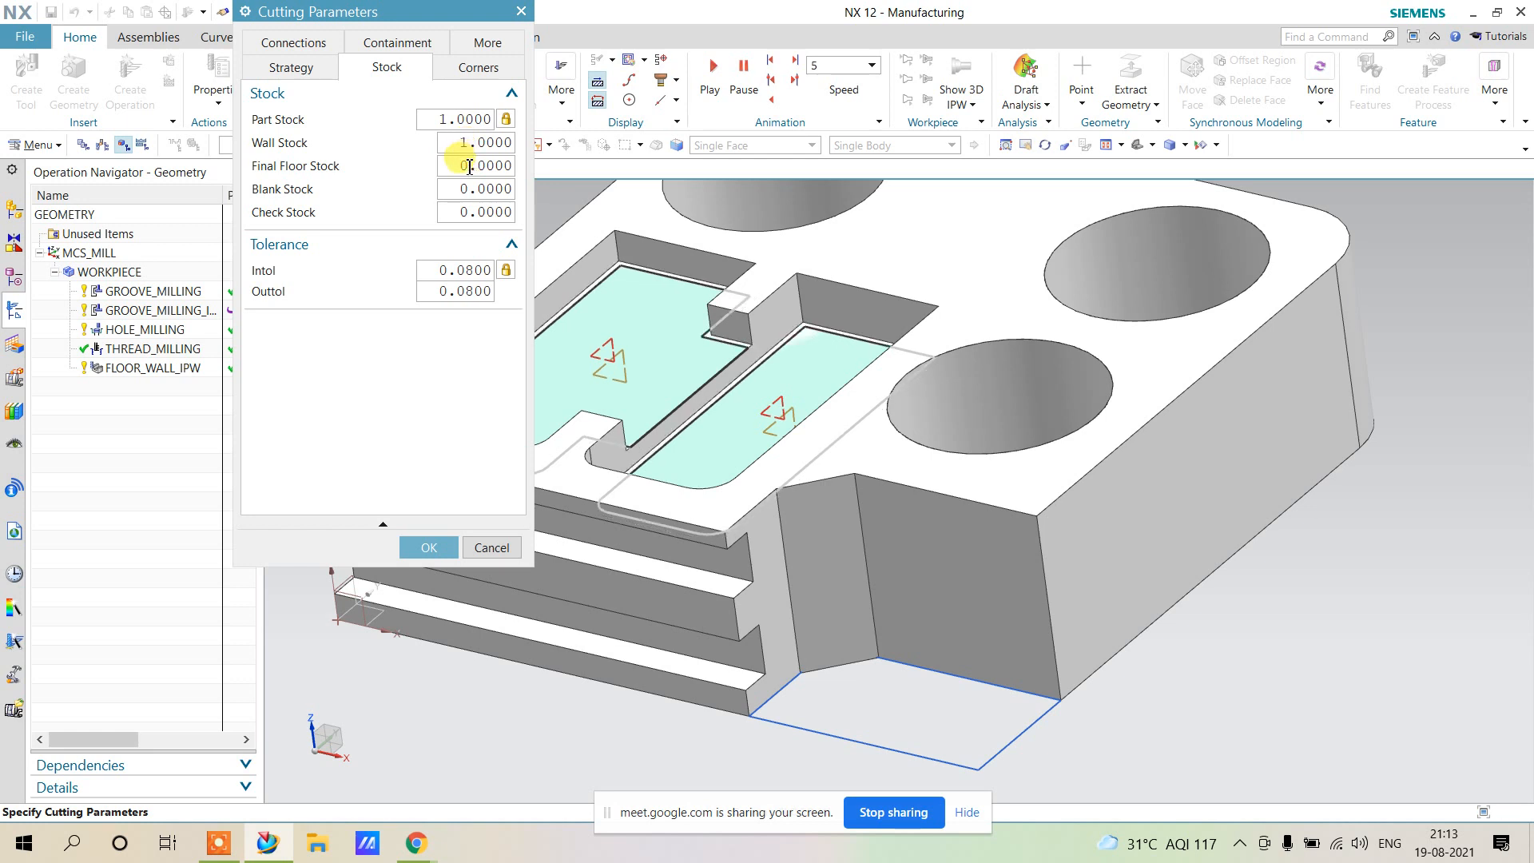
double_click(462, 166)
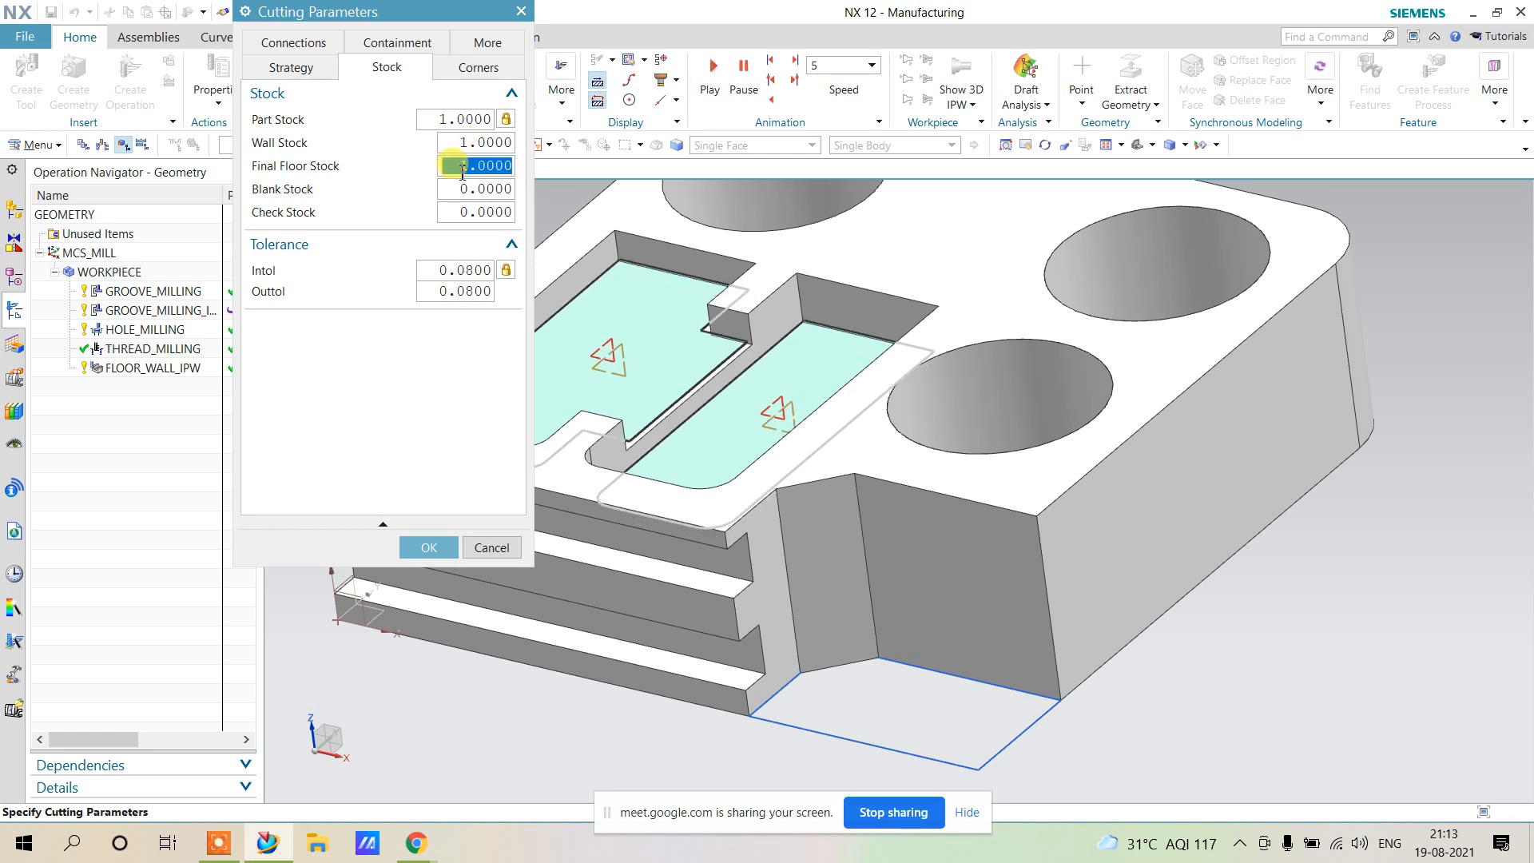
left_click(429, 546)
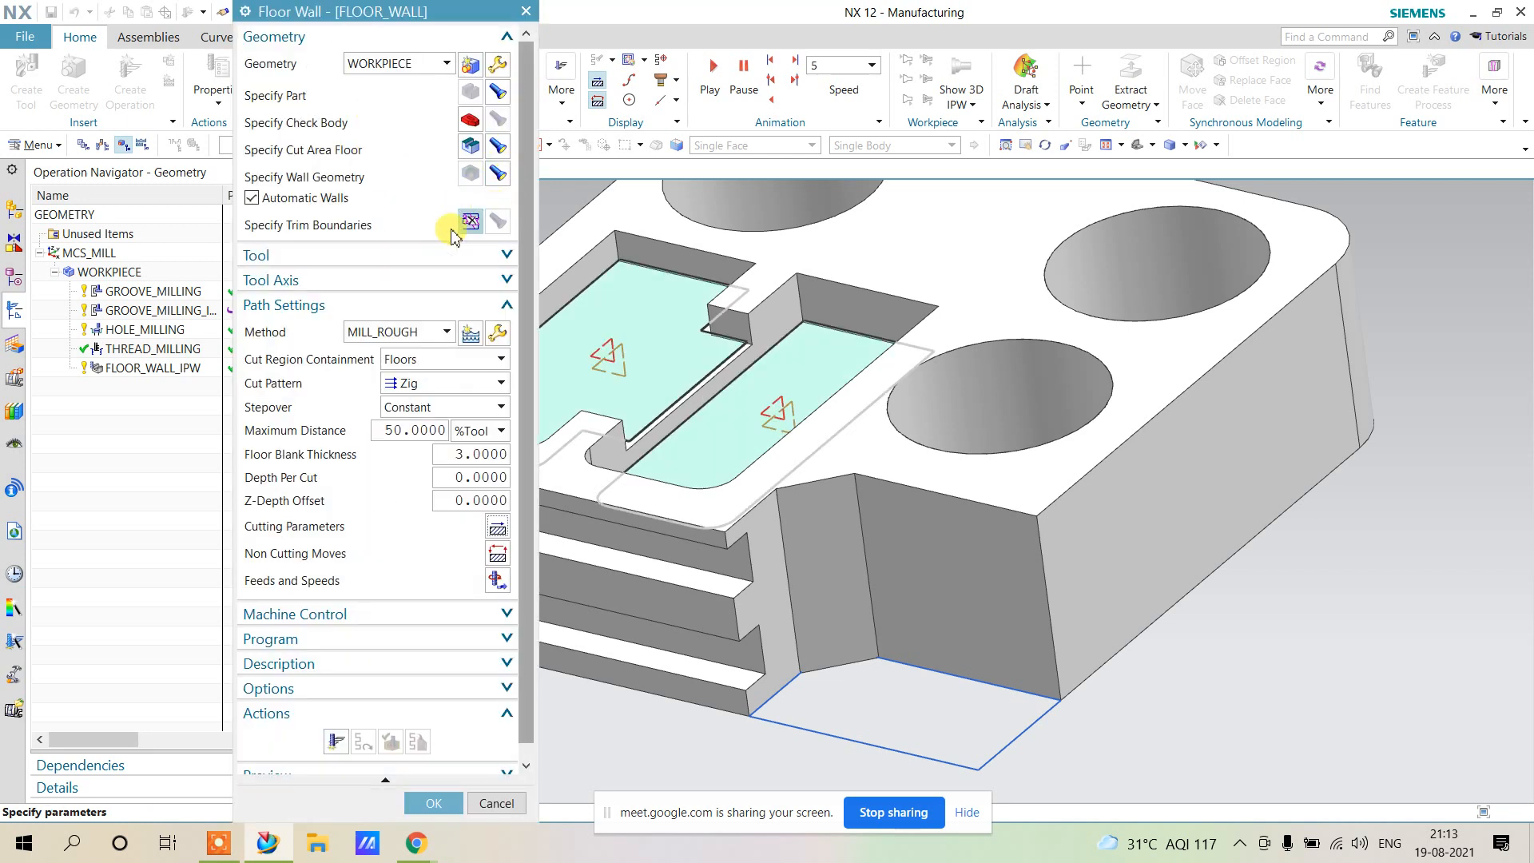
Set the Cut Pattern to Follow Part, Floor Blank Thickness to 10 and Depth Per Cut to 1, and generate the tool path.
left_click(443, 389)
left_click(438, 408)
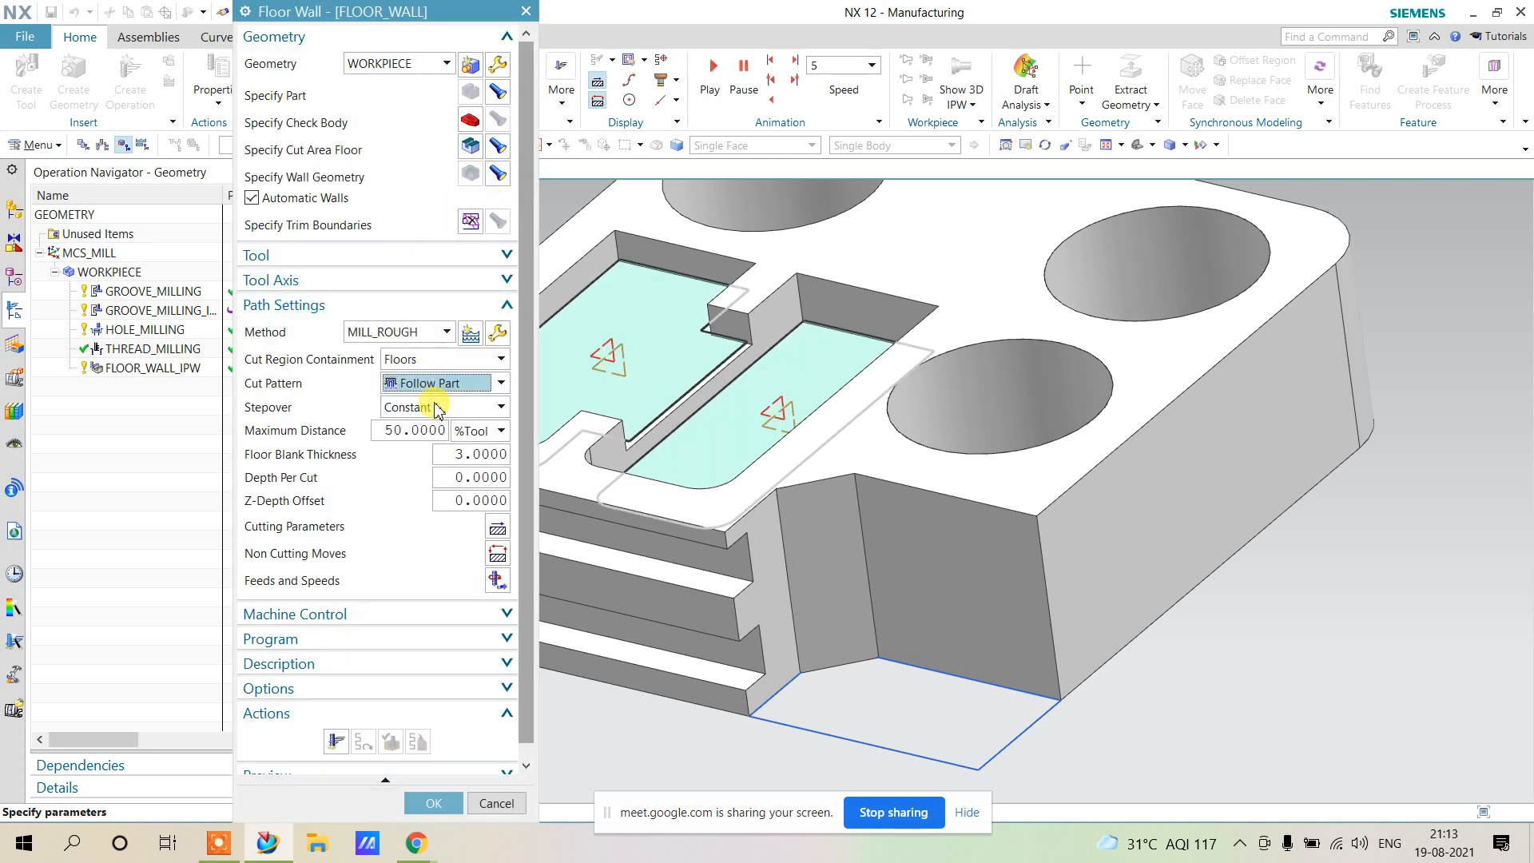
left_click(478, 455)
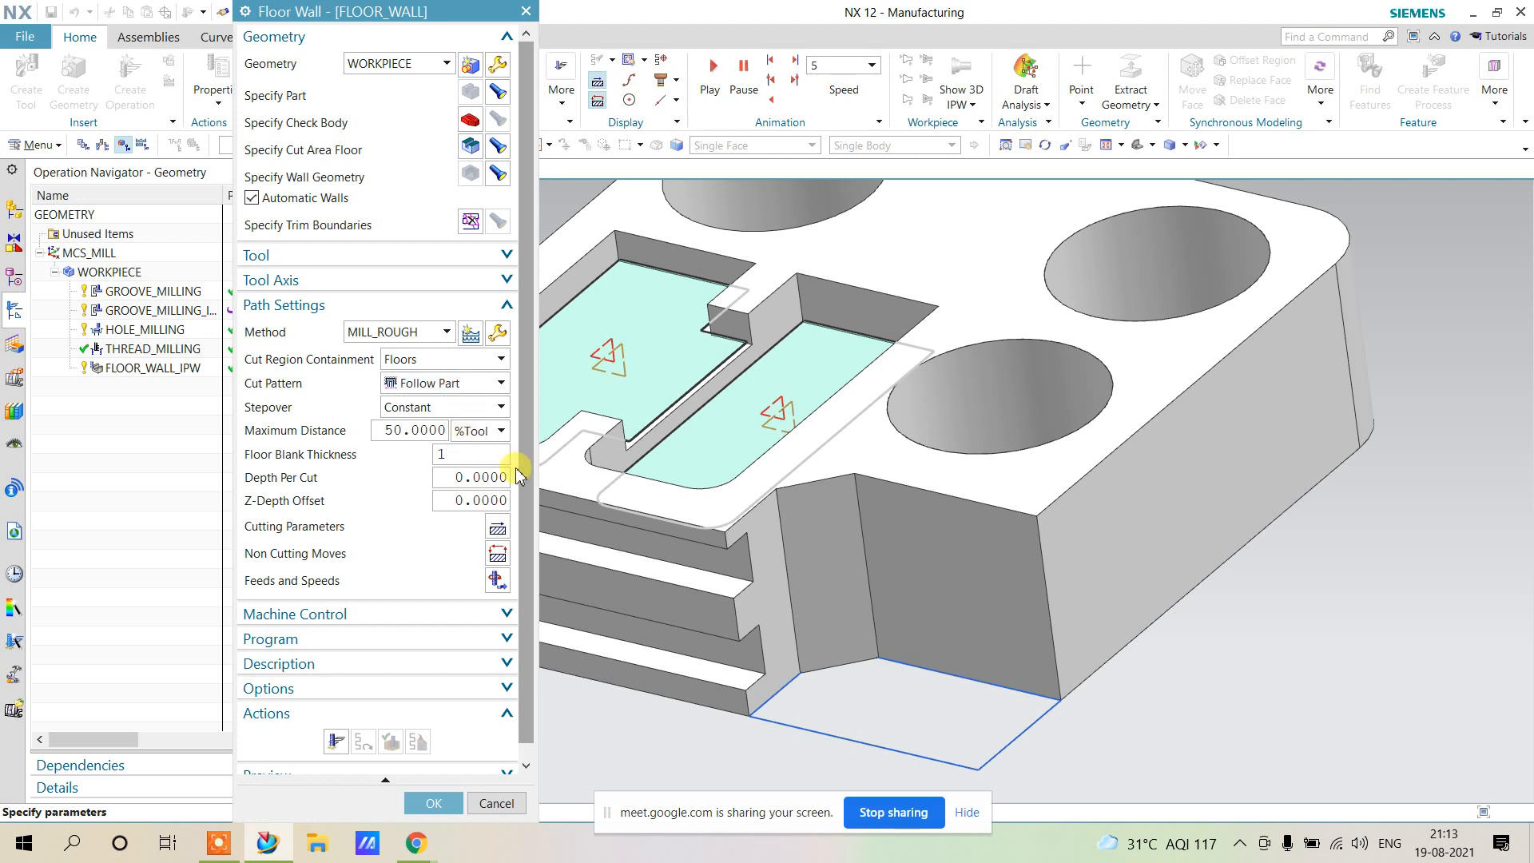
key("Return")
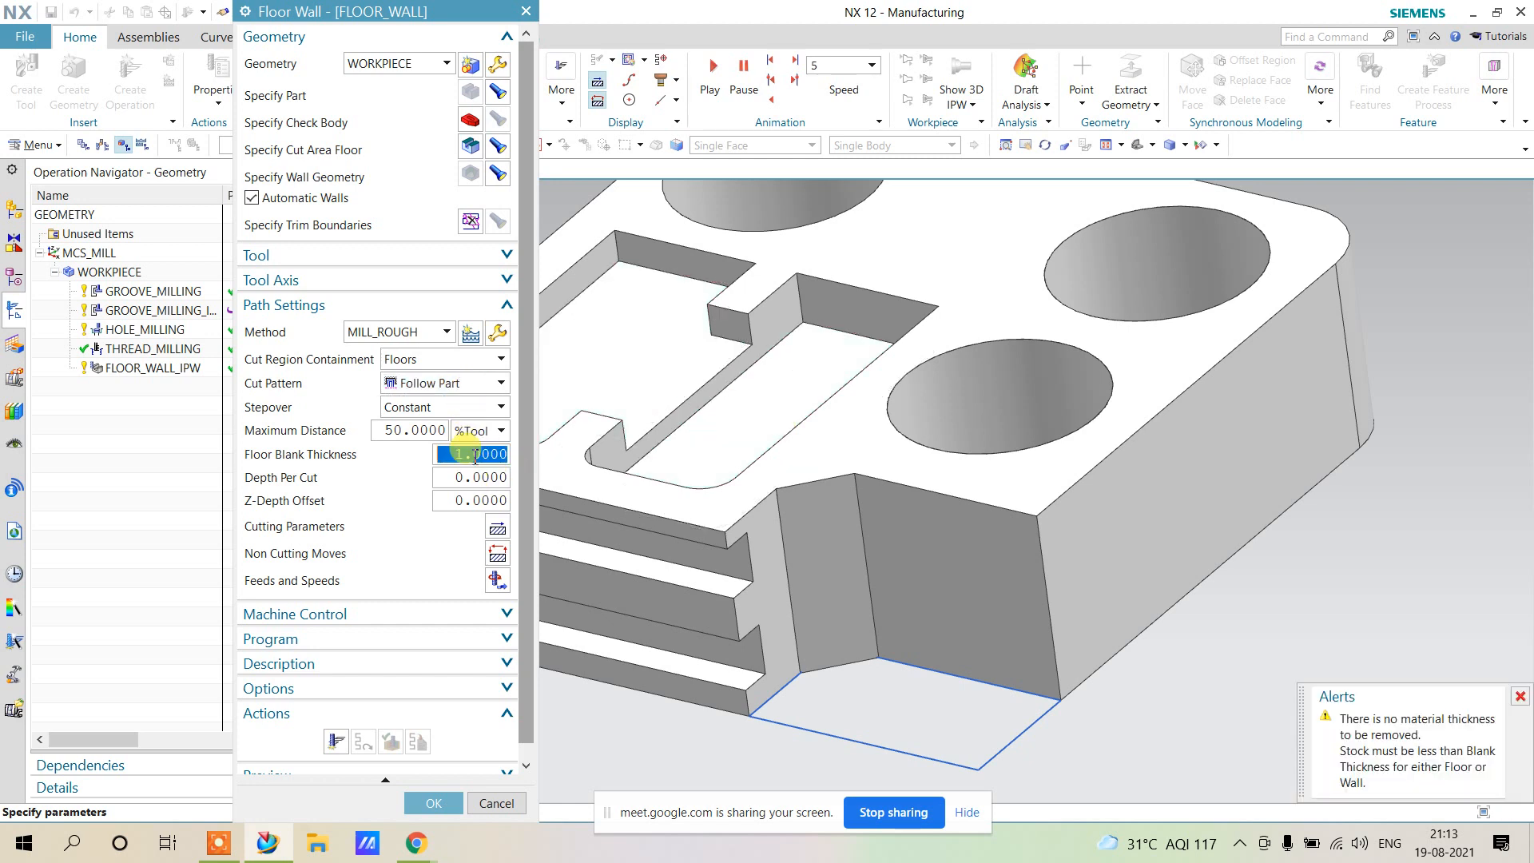
left_click(475, 455)
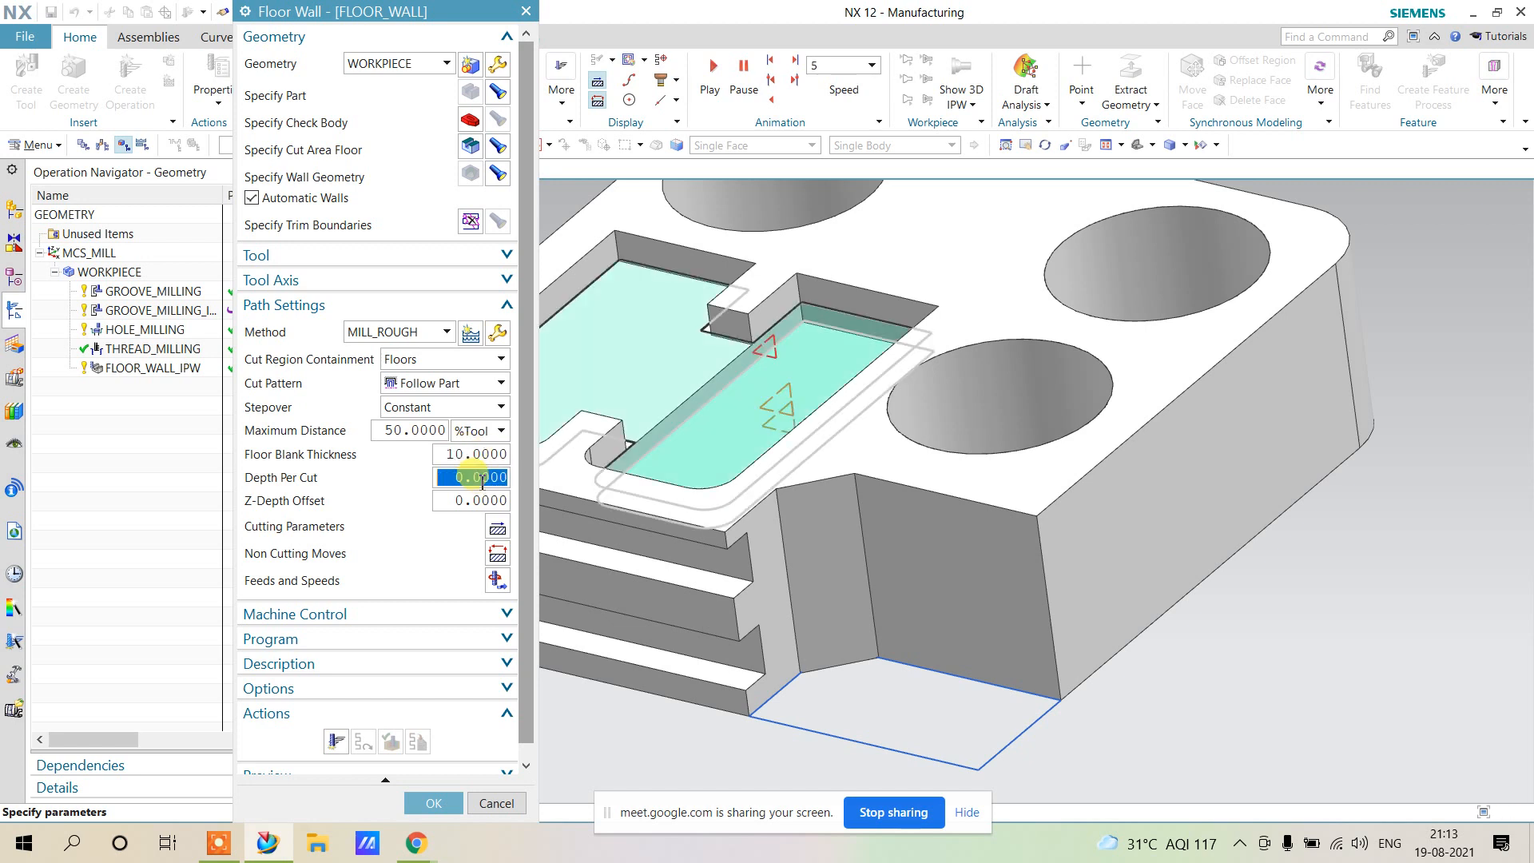
left_click(336, 743)
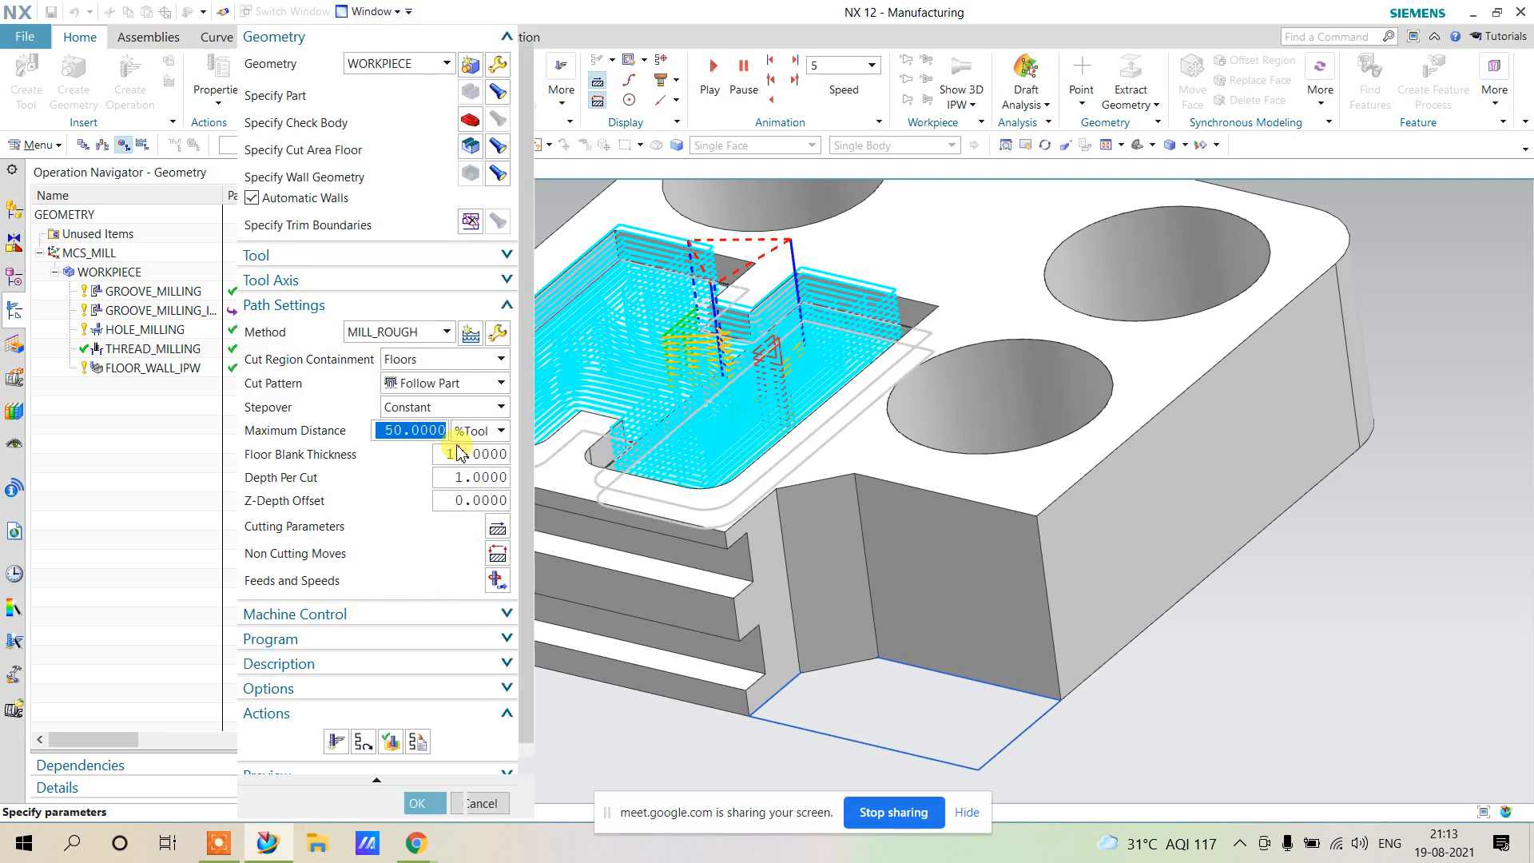
Simulate the pocket roughing in 3D Dynamic at animation speed 8, and accept the Floor Wall operation.
left_click(391, 742)
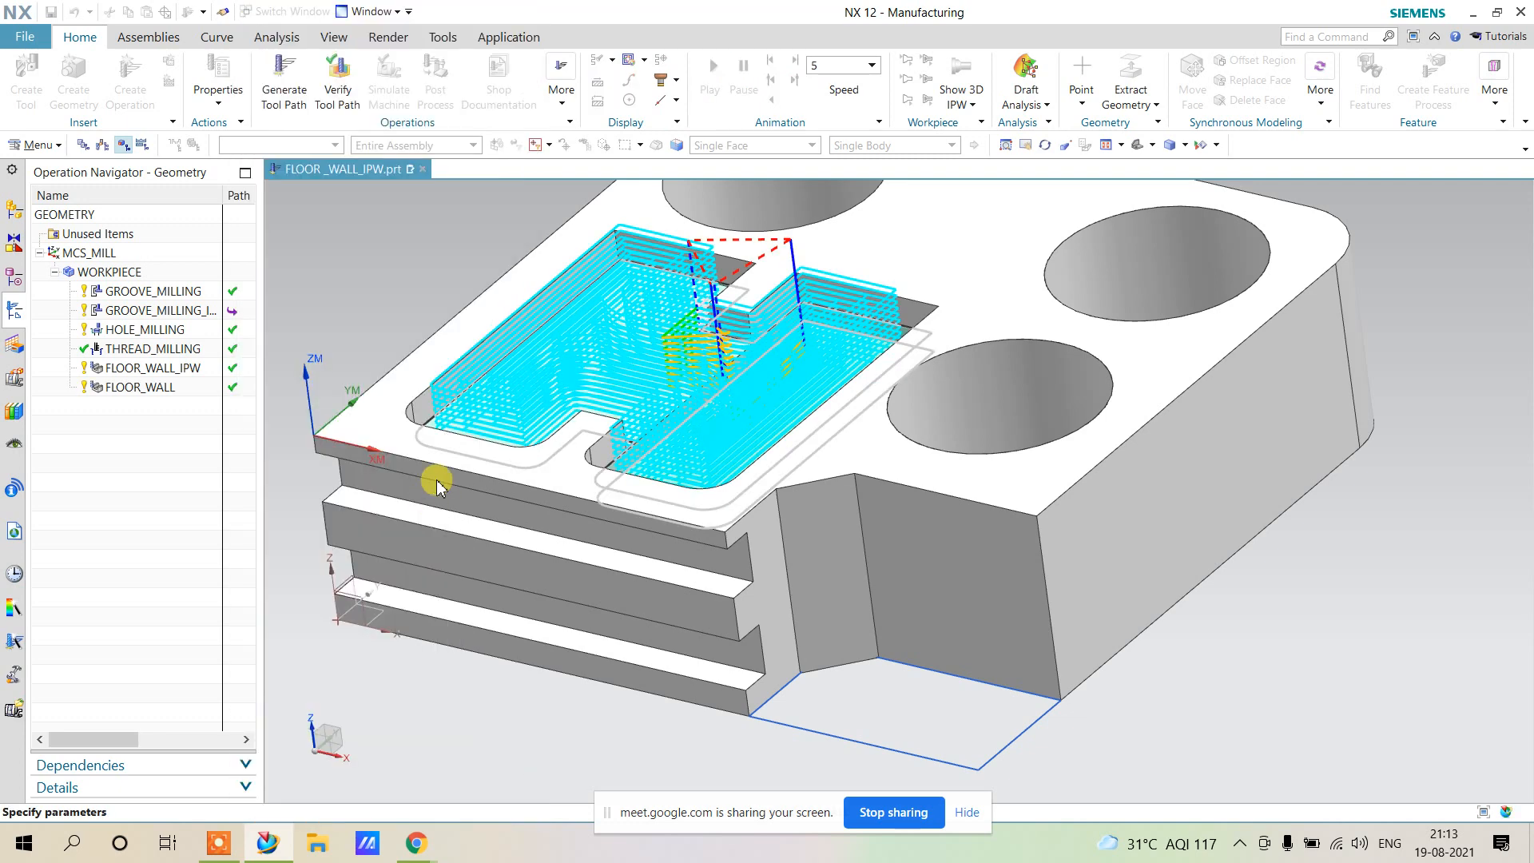
left_click(380, 749)
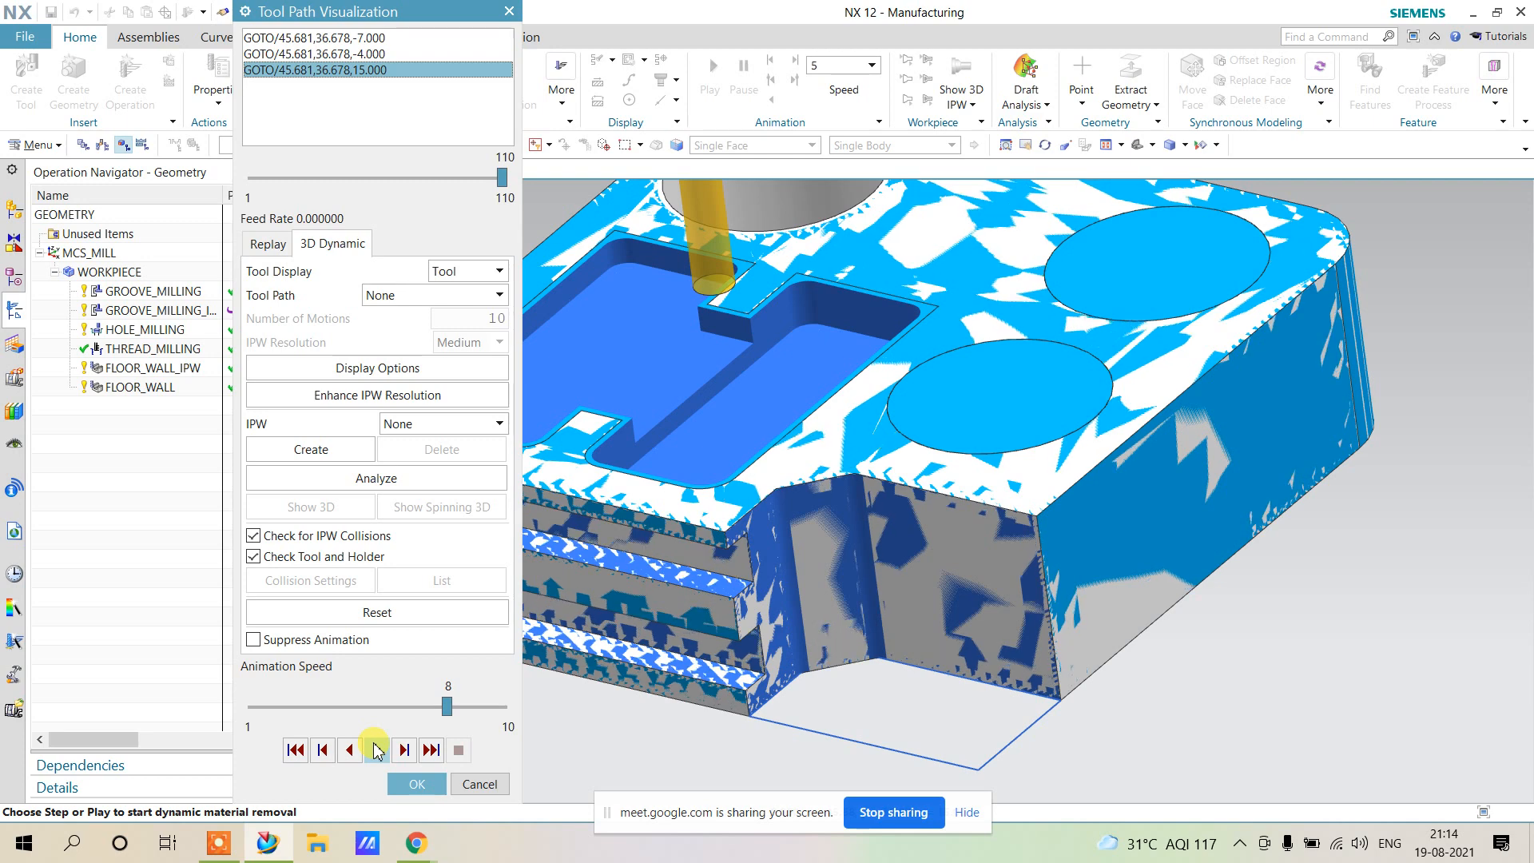
left_click(416, 783)
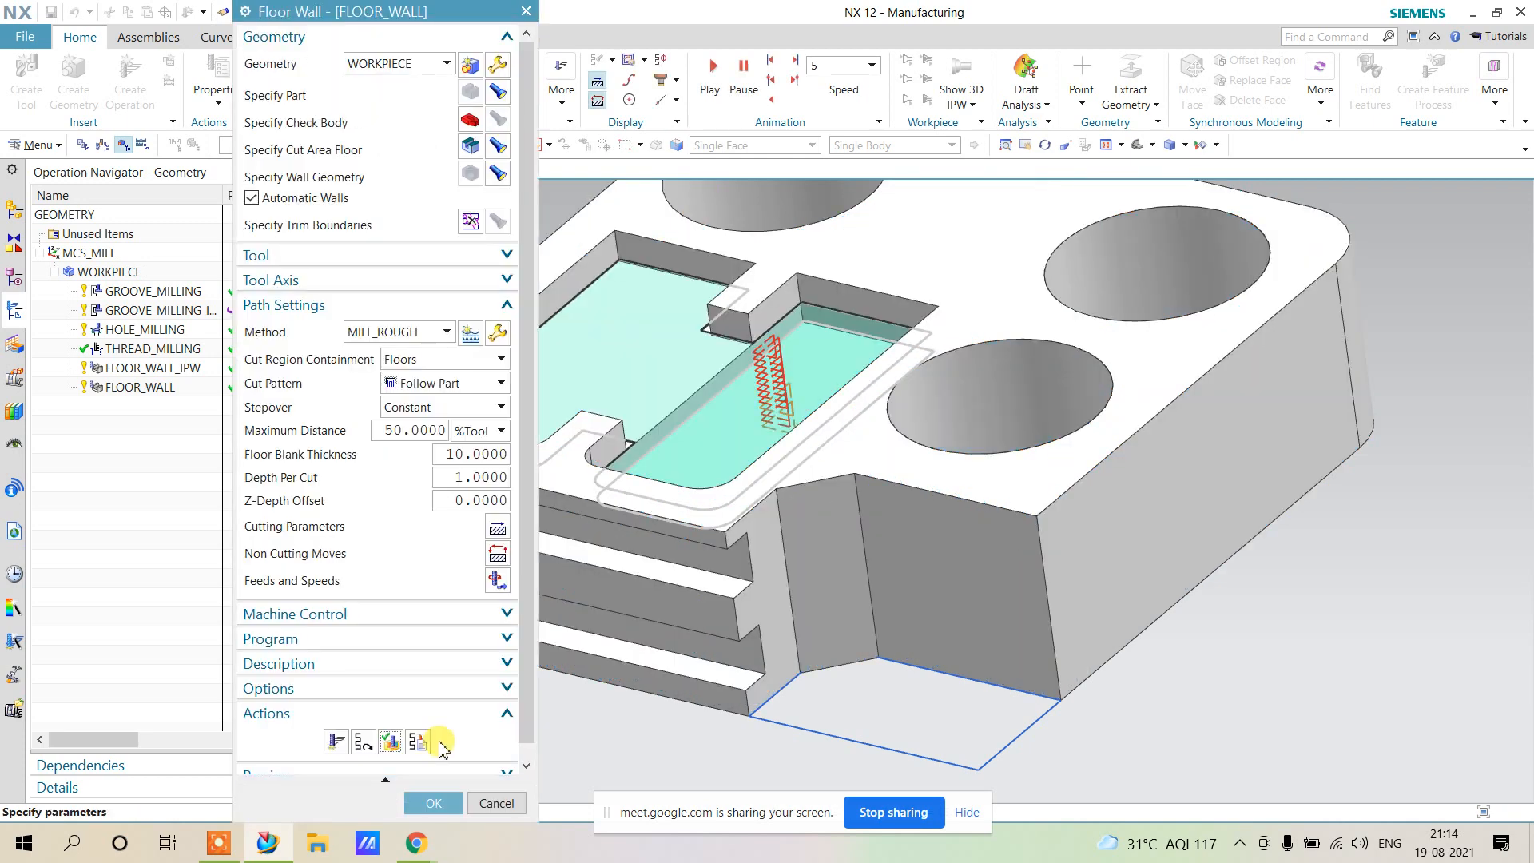
left_click(416, 799)
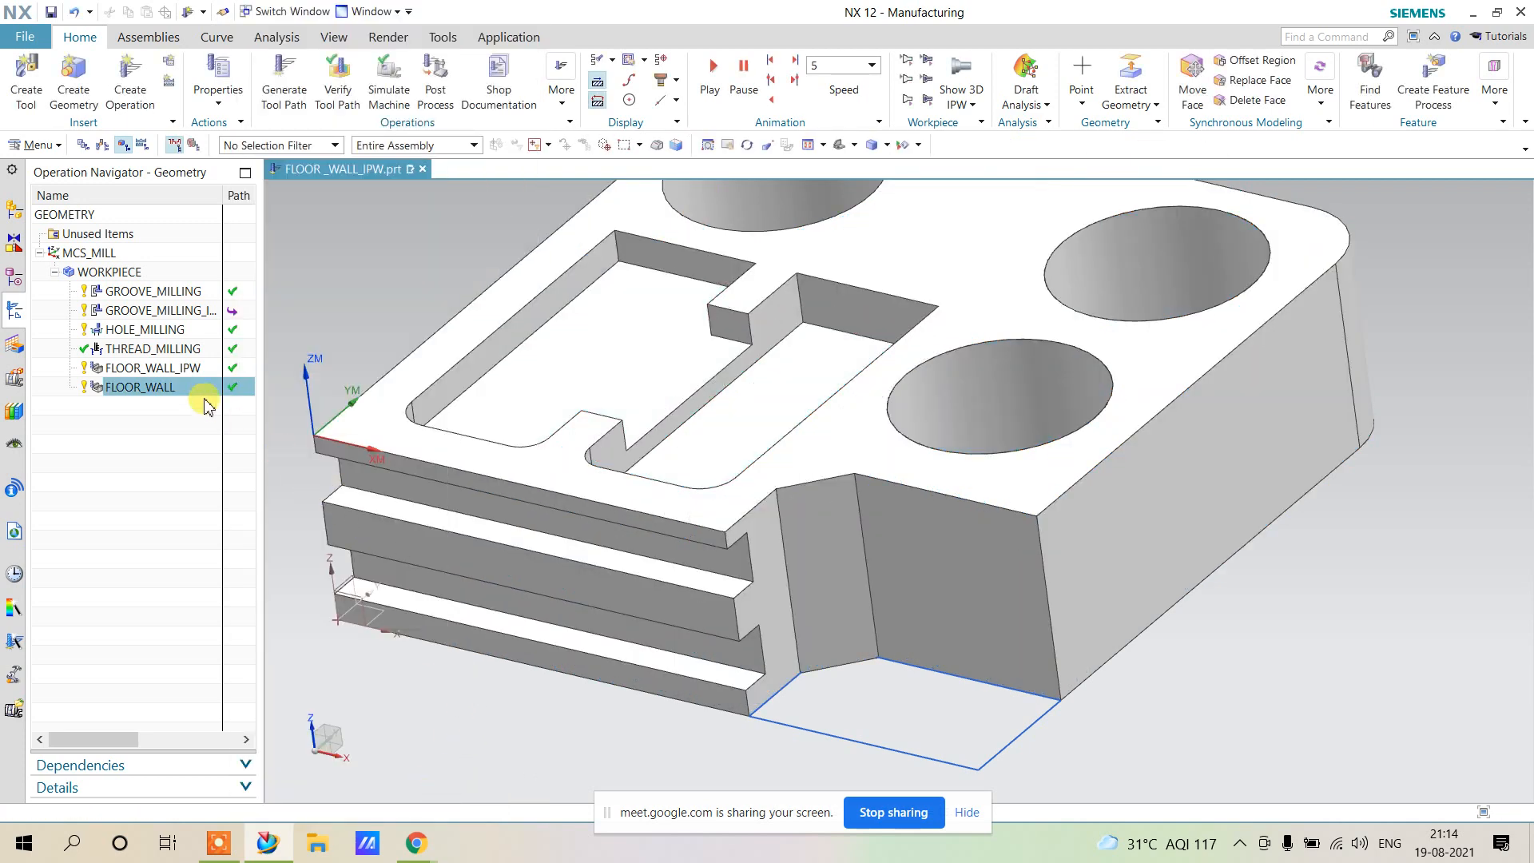
Create a Floor Wall IPW operation named FLOOR_WALL_IPW_1 using the MILL_FINISH method.
left_click(136, 103)
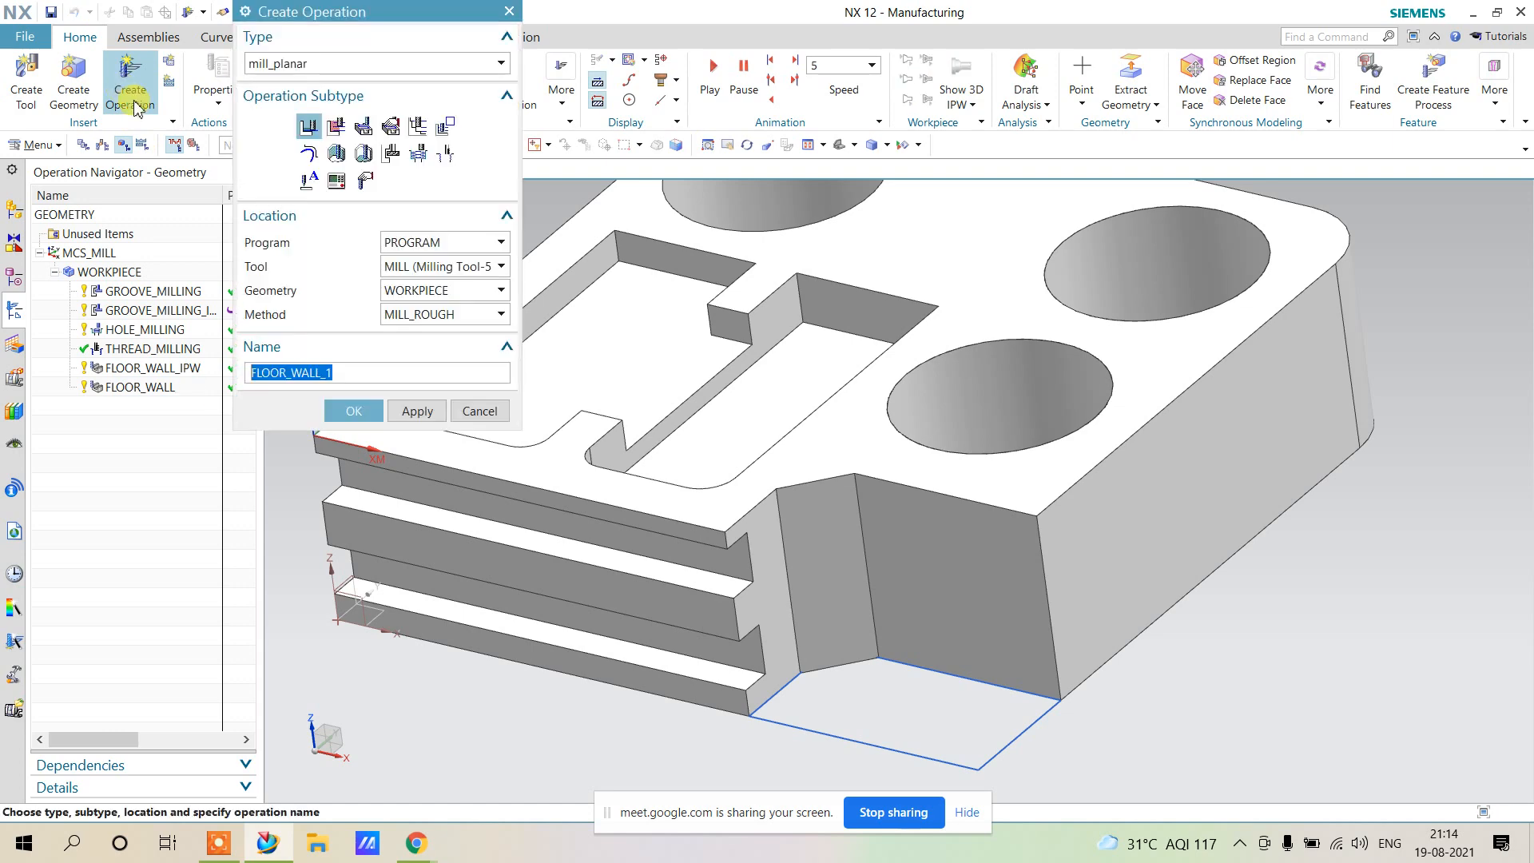
left_click(336, 126)
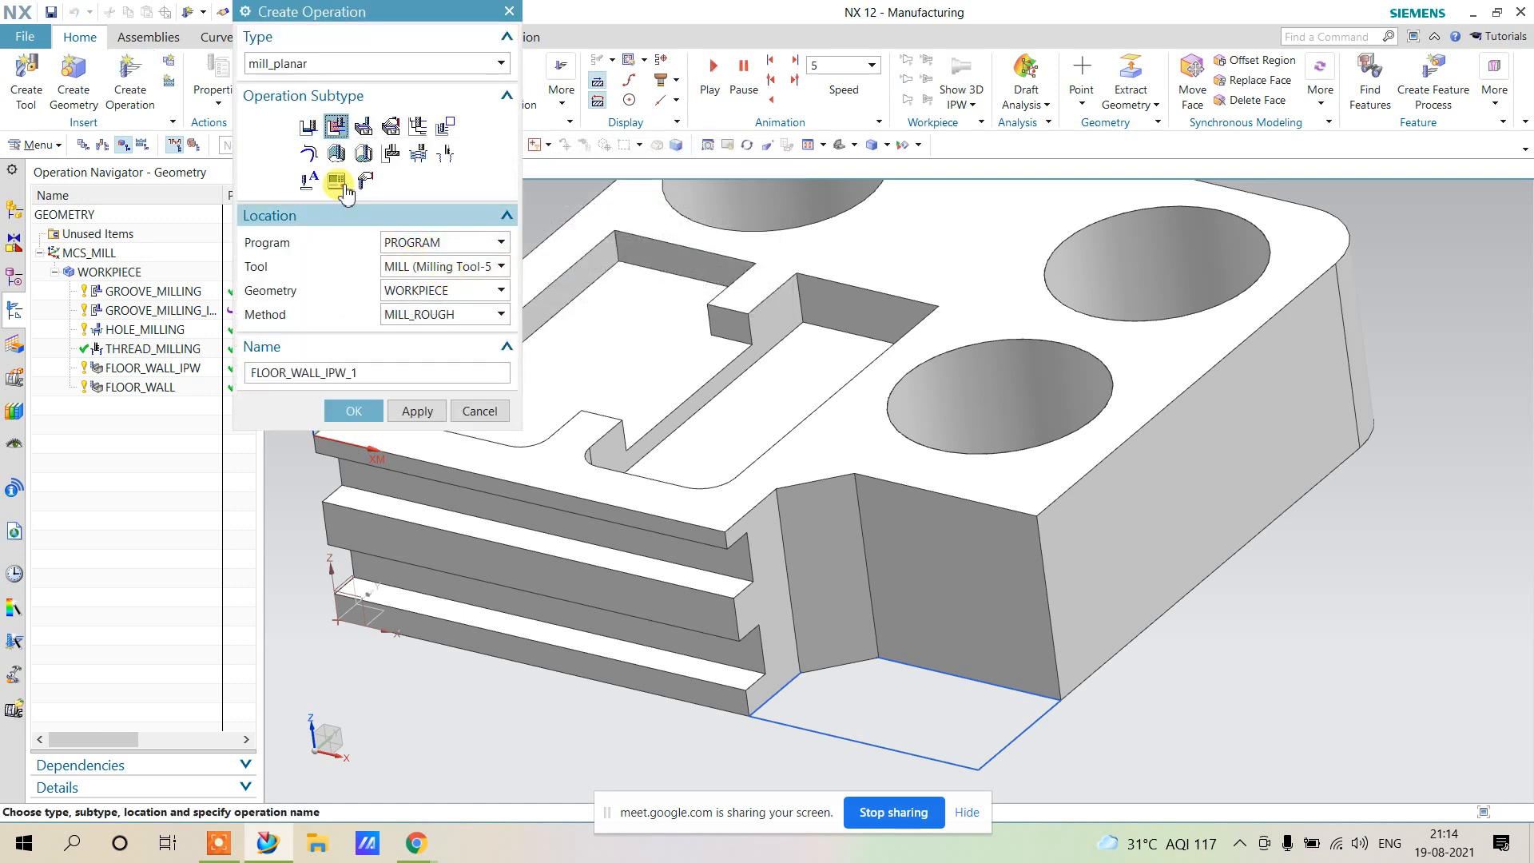
left_click(415, 314)
left_click(417, 342)
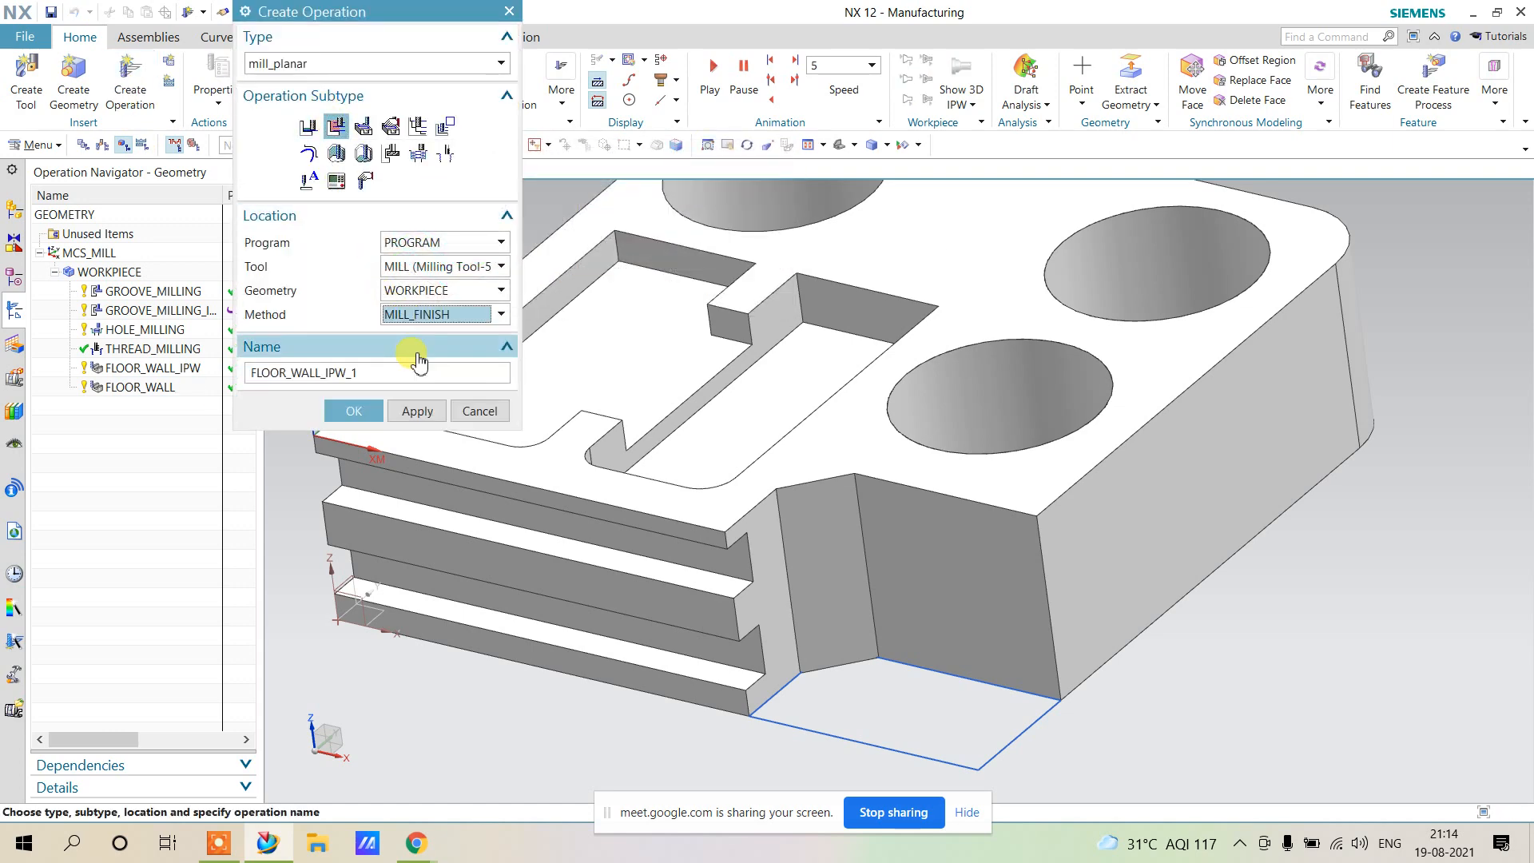
left_click(367, 412)
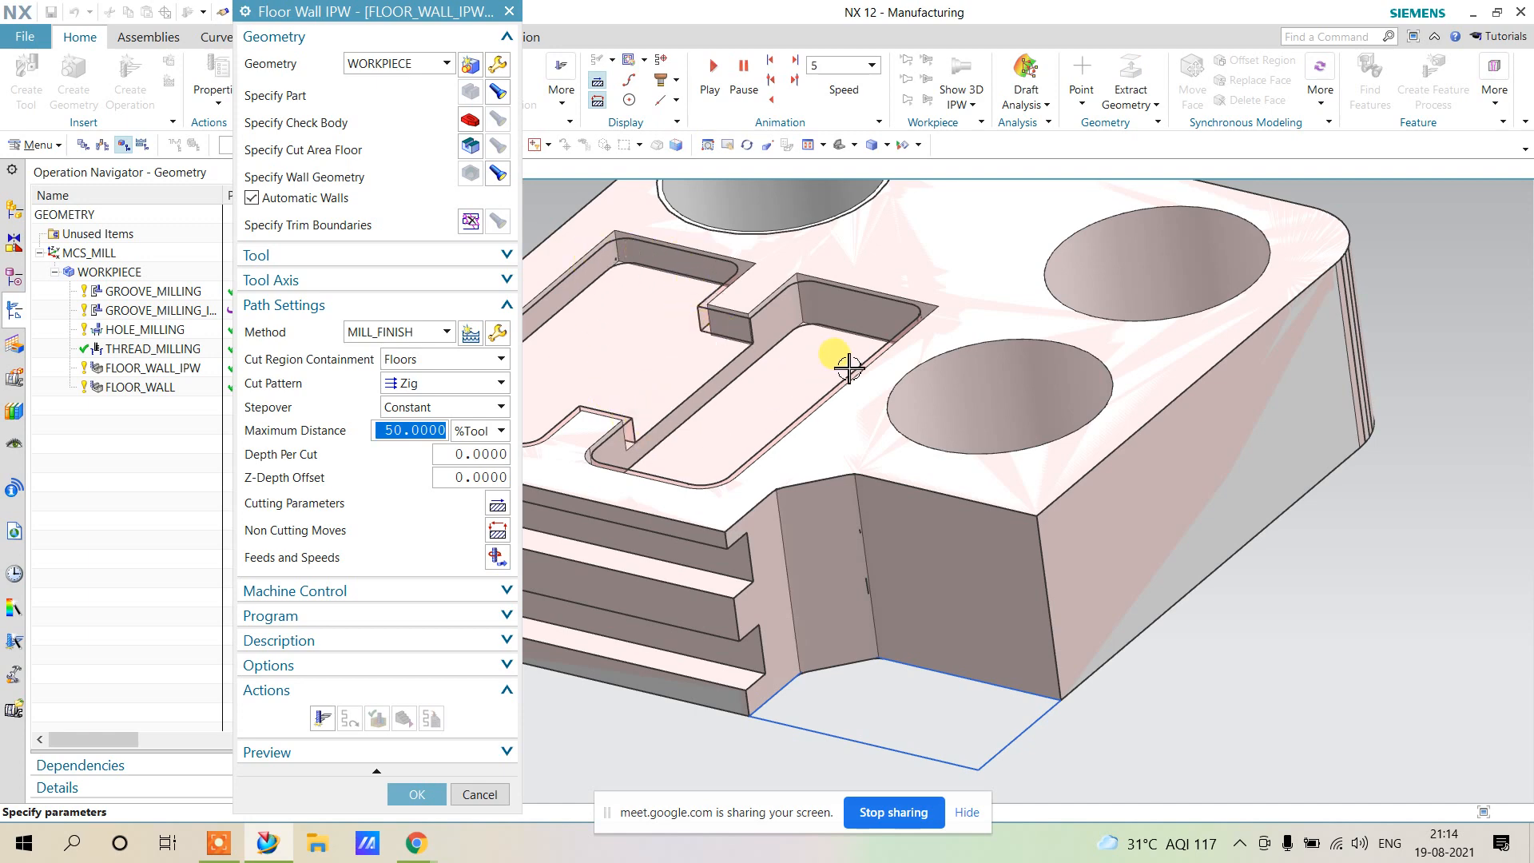
Inspect the remaining in-process material around the pockets and set the finishing operation's Depth Per Cut to 0.5.
scroll(848, 368, "down", 3)
middle_click_drag(874, 335, 887, 349)
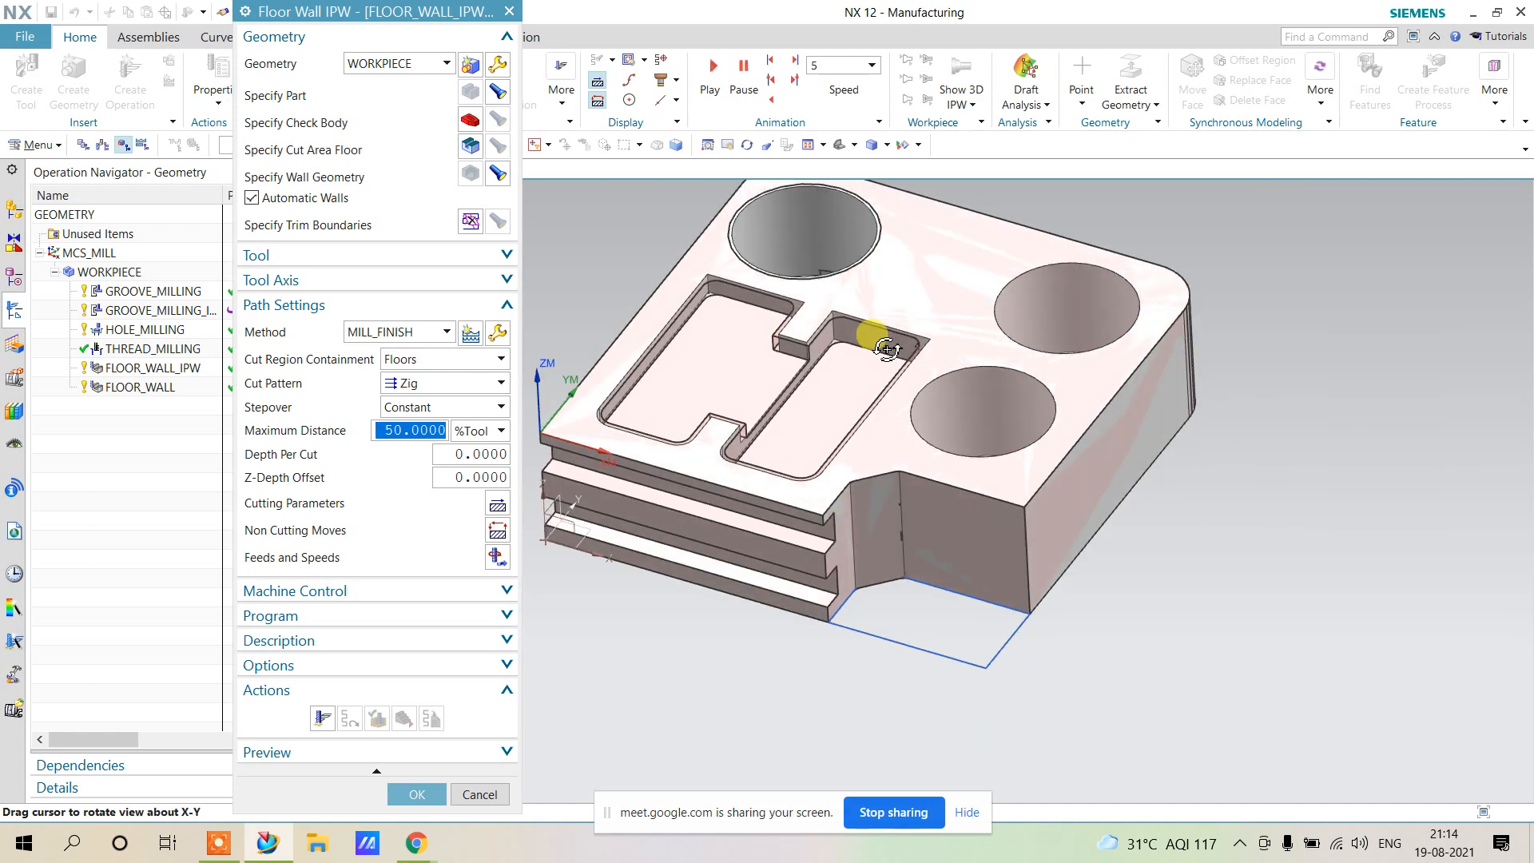
middle_click_drag(736, 374, 729, 355)
scroll(642, 350, "up", 1)
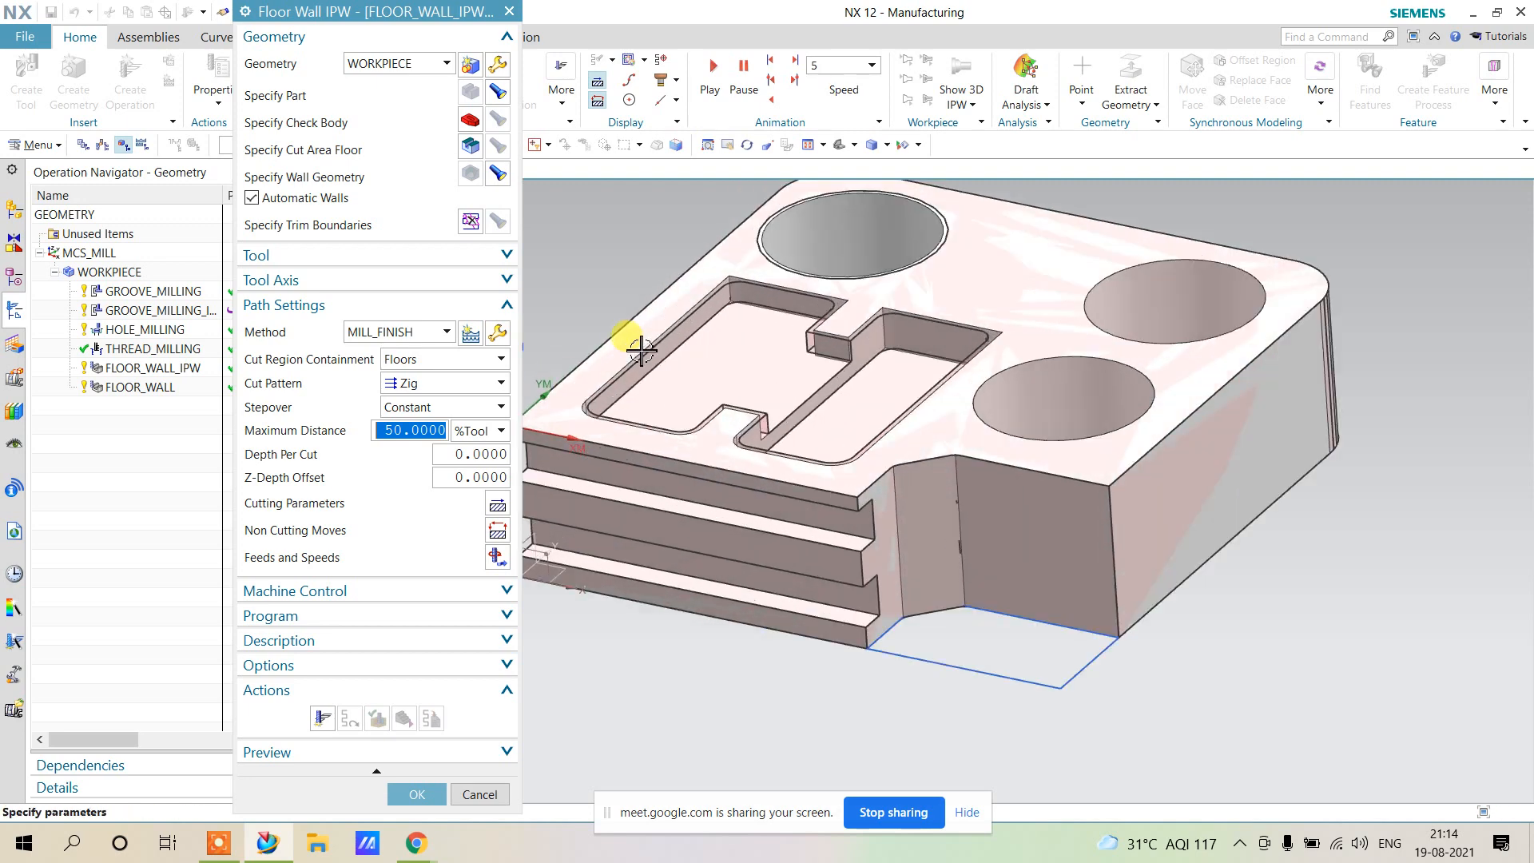
scroll(642, 350, "up", 2)
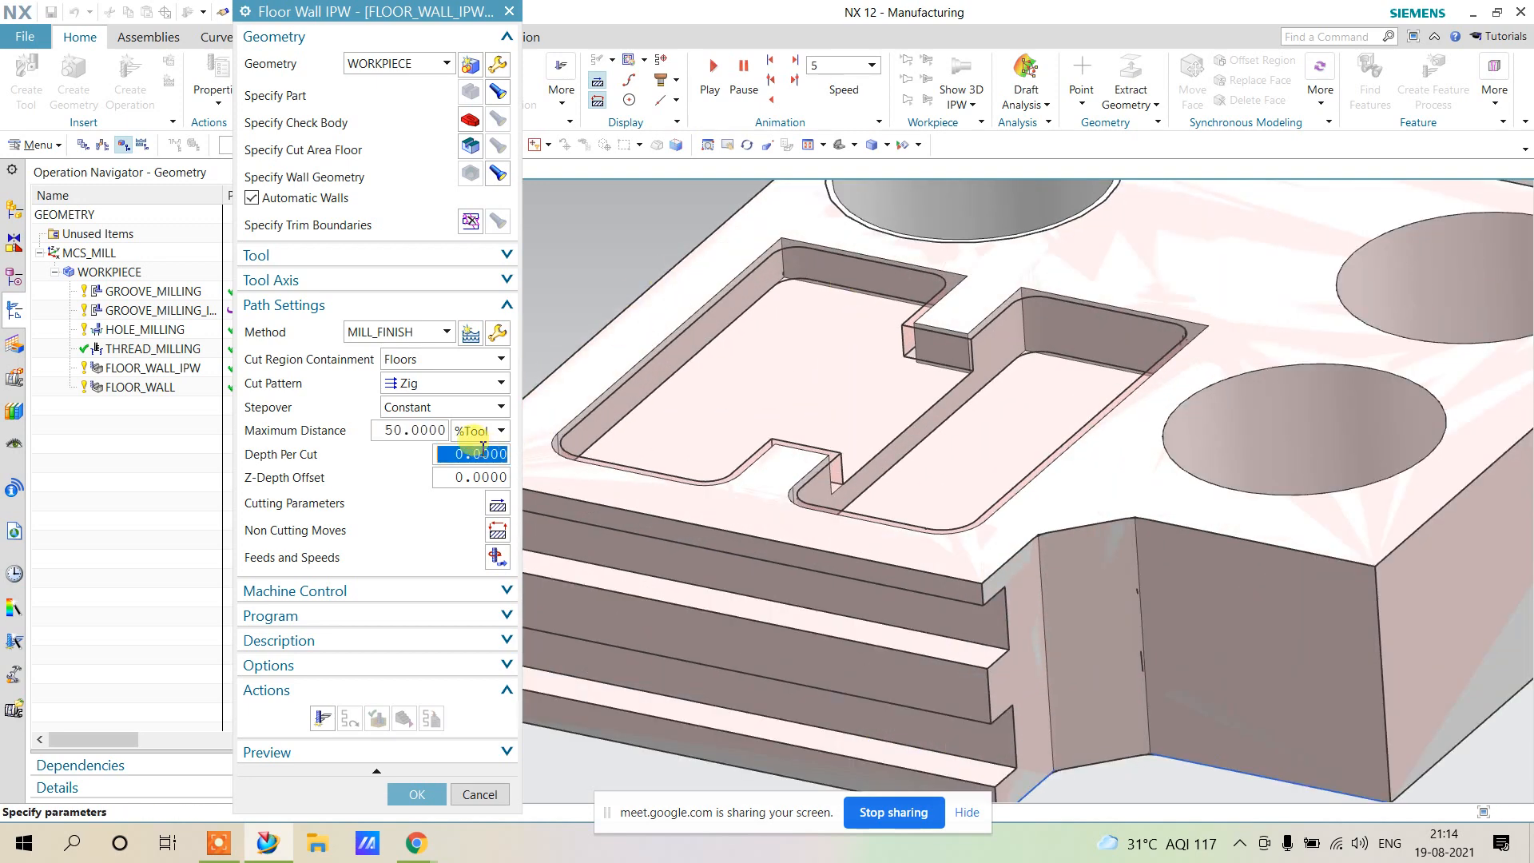
type(".")
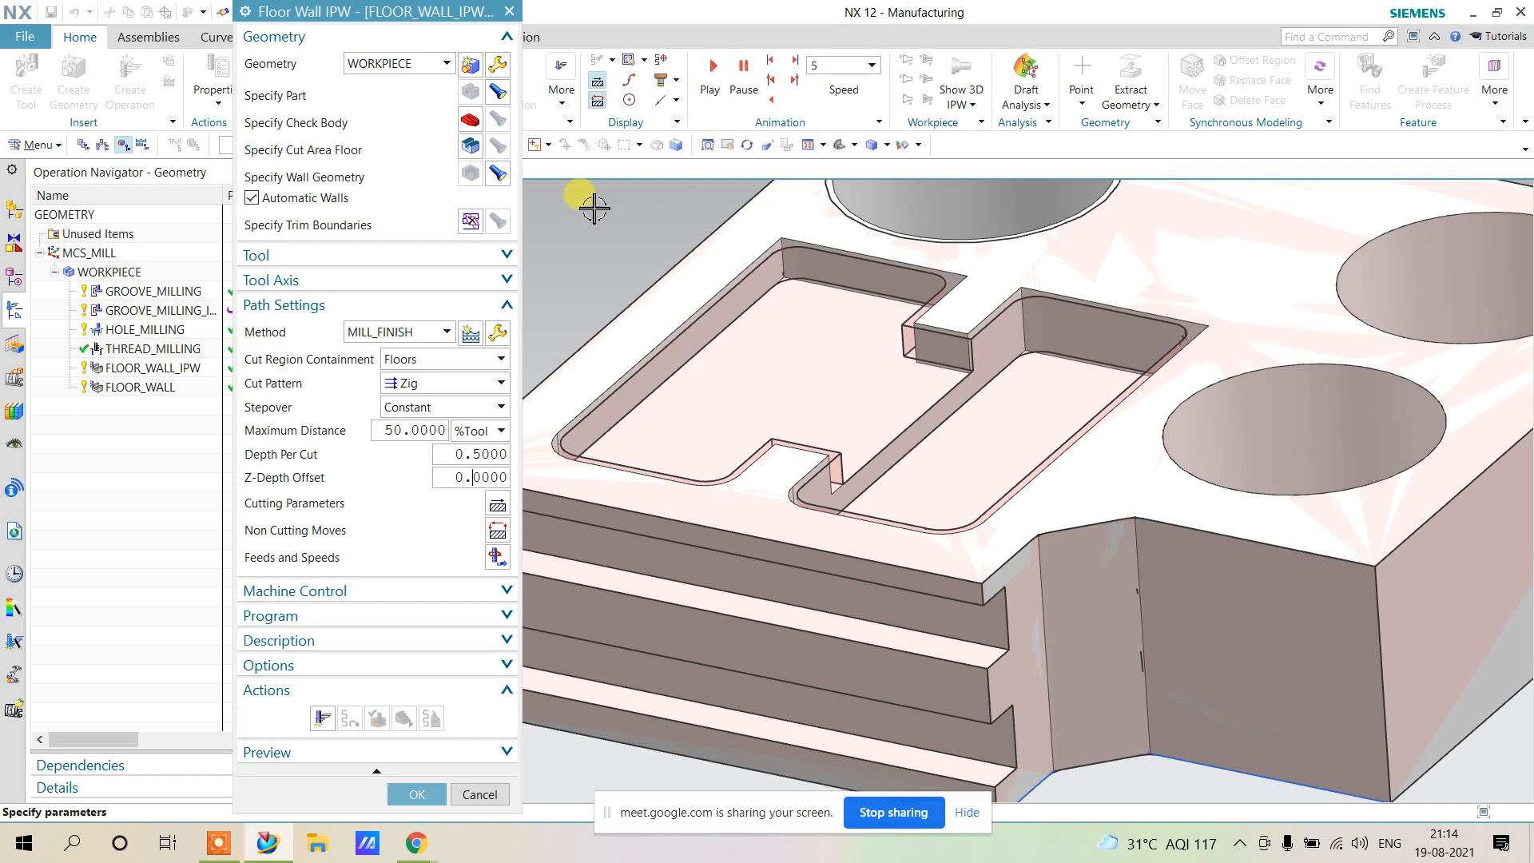
Specify both pocket floors as the finishing operation's cut area and generate its tool path.
left_click(471, 149)
left_click(802, 361)
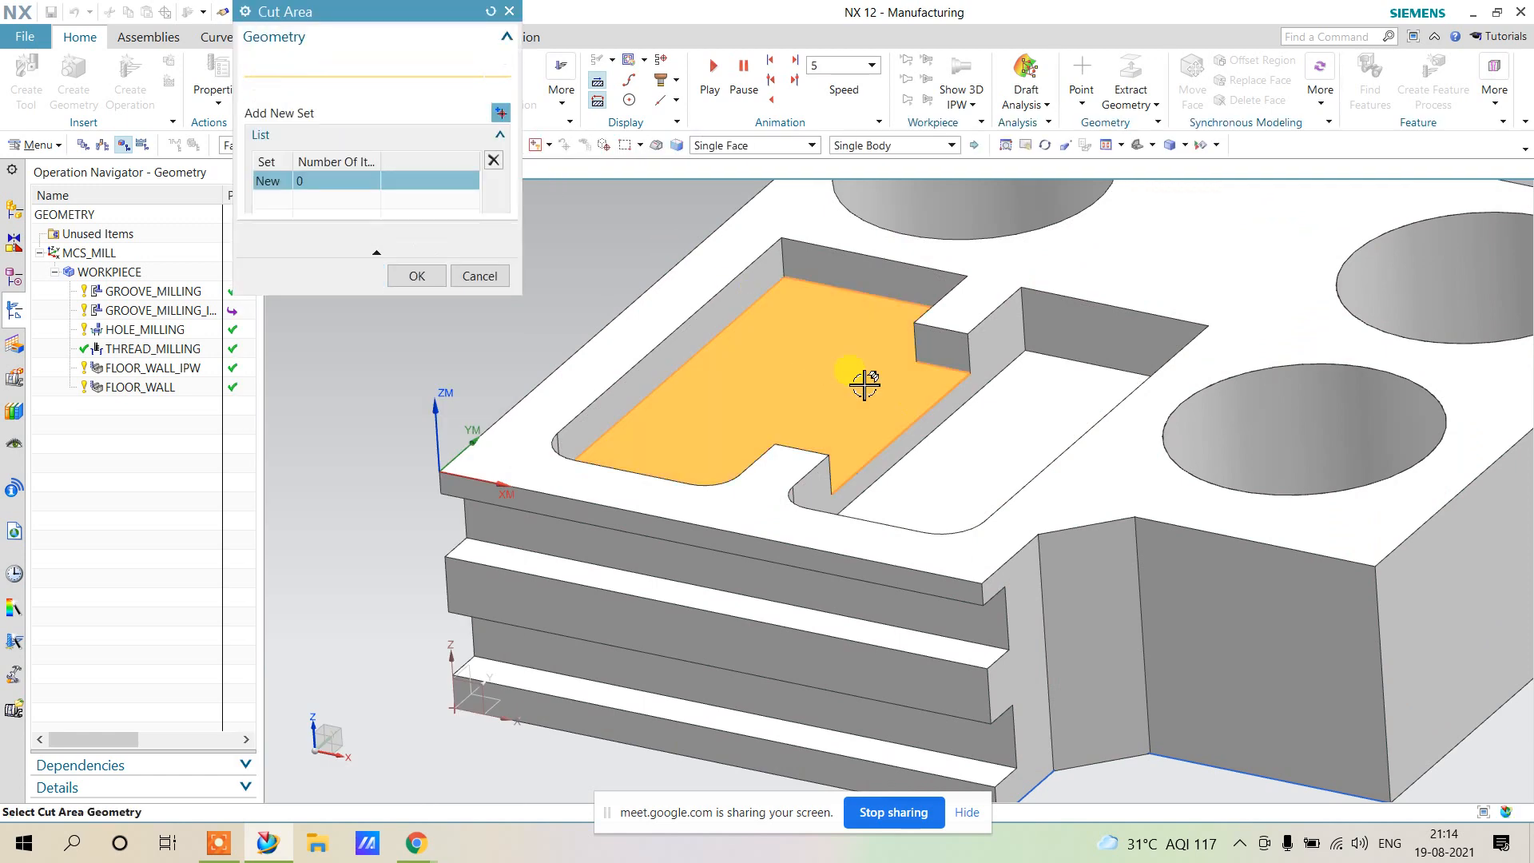
left_click(969, 479)
left_click(414, 252)
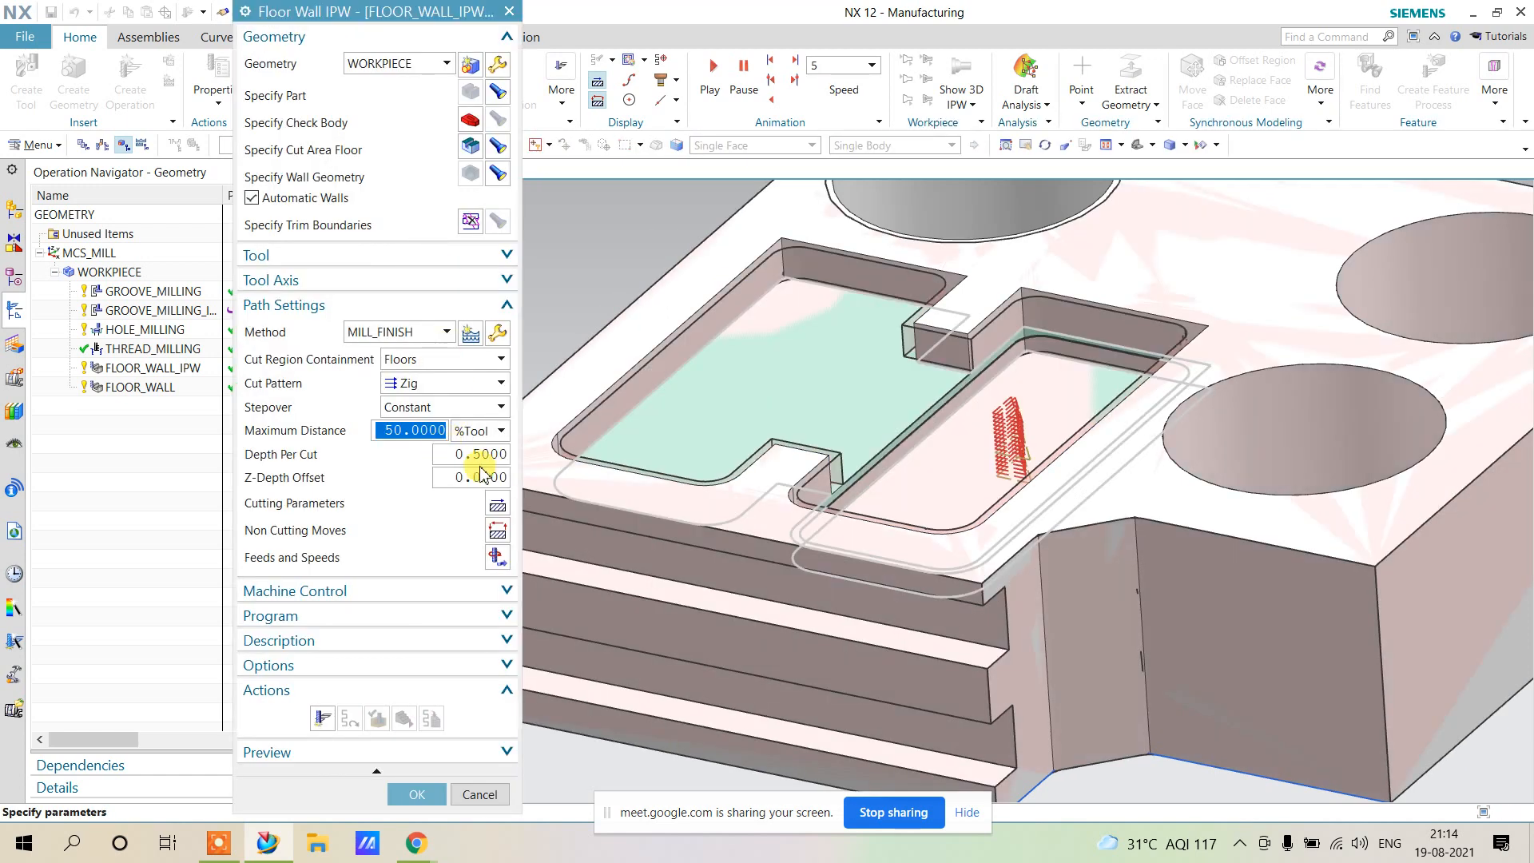
left_click(321, 718)
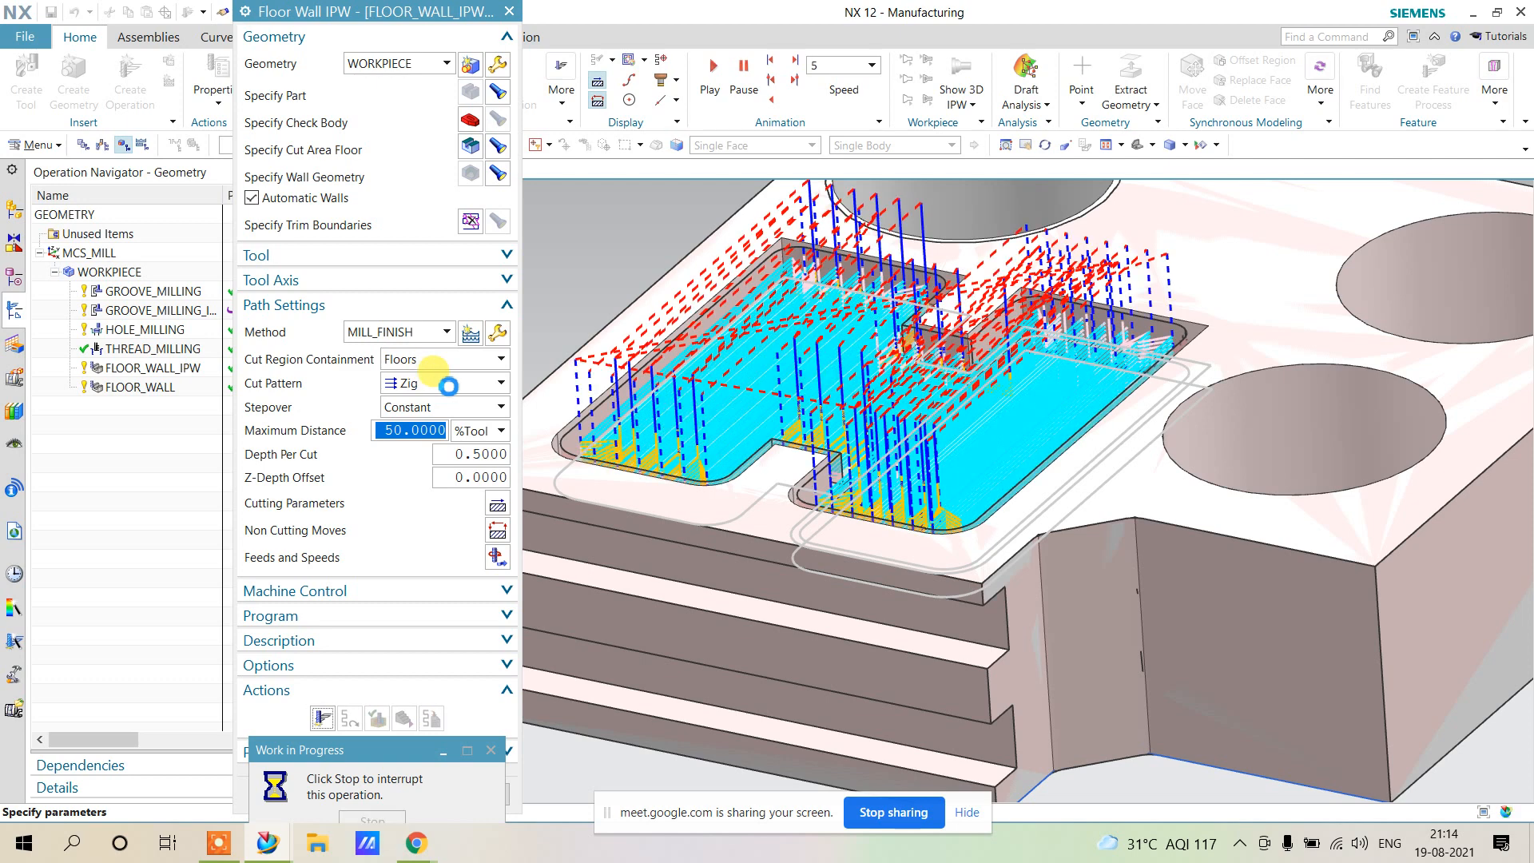
Change the finishing operation's cut pattern to Follow Part and regenerate its tool path.
left_click(446, 383)
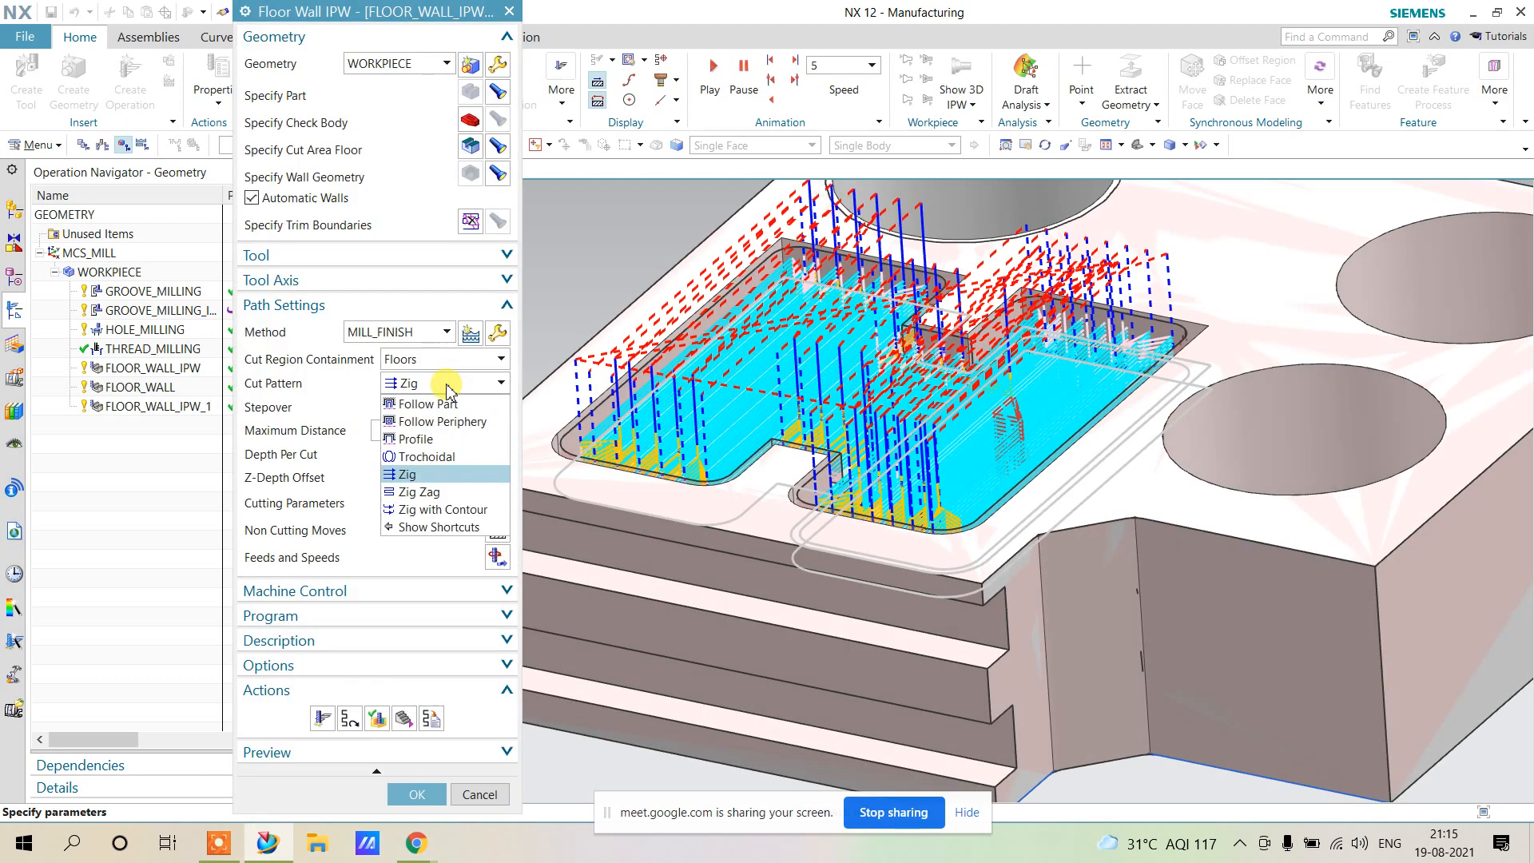
left_click(429, 403)
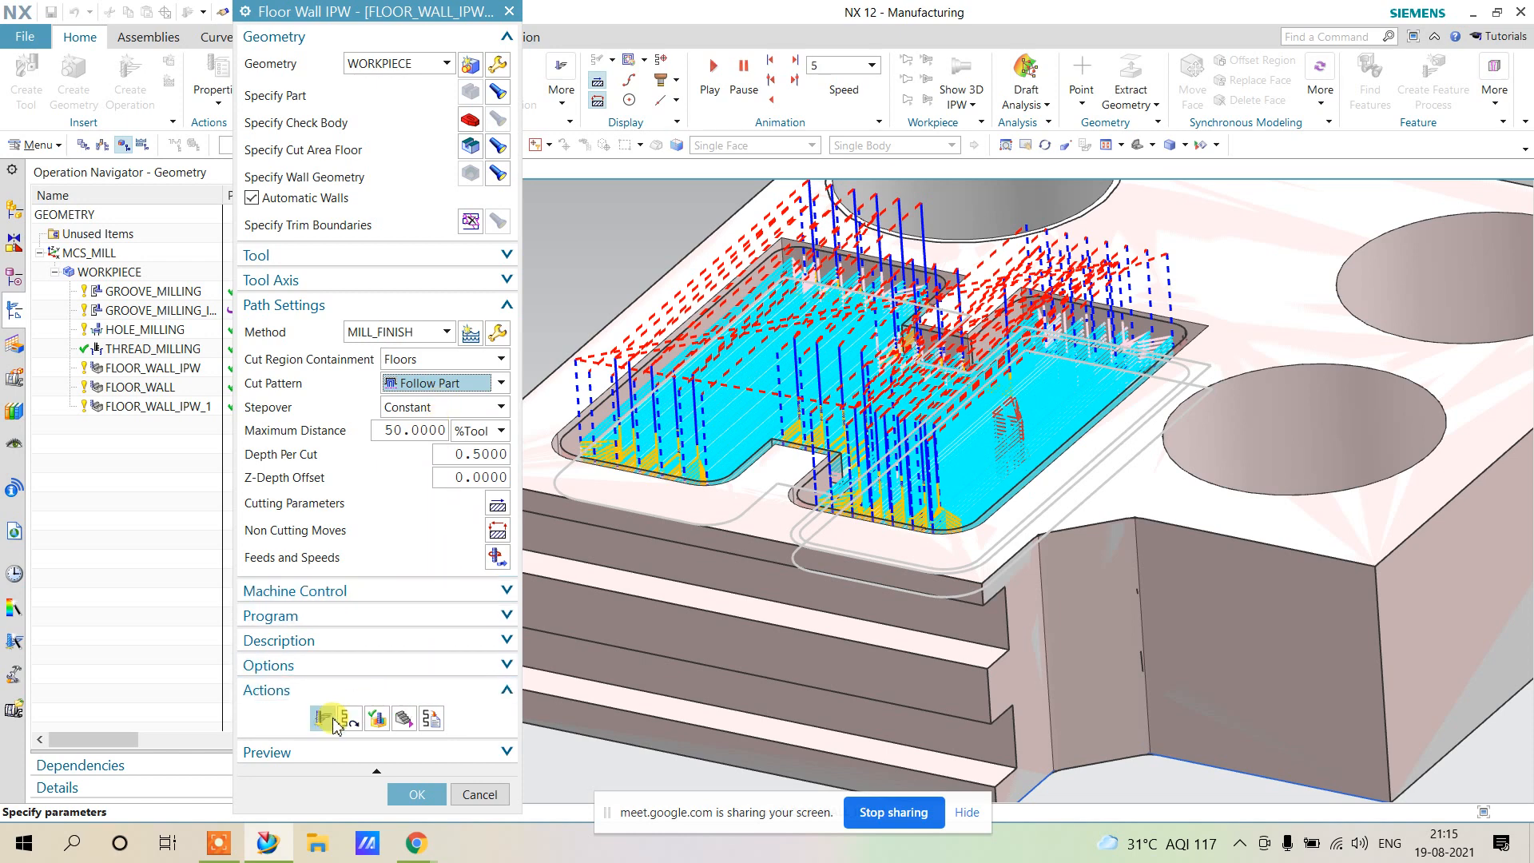
left_click(323, 719)
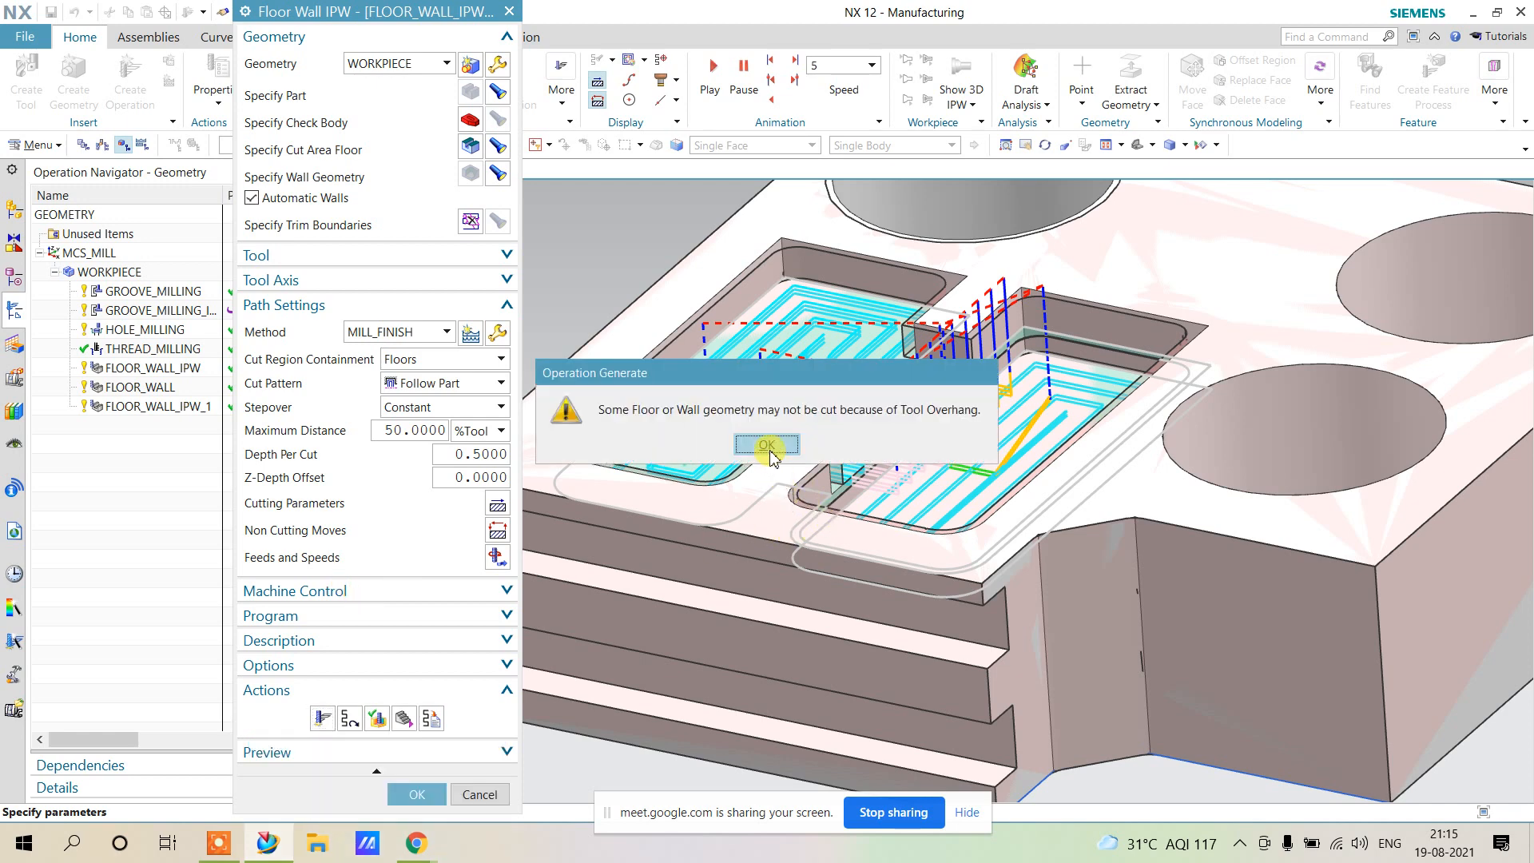
left_click(770, 450)
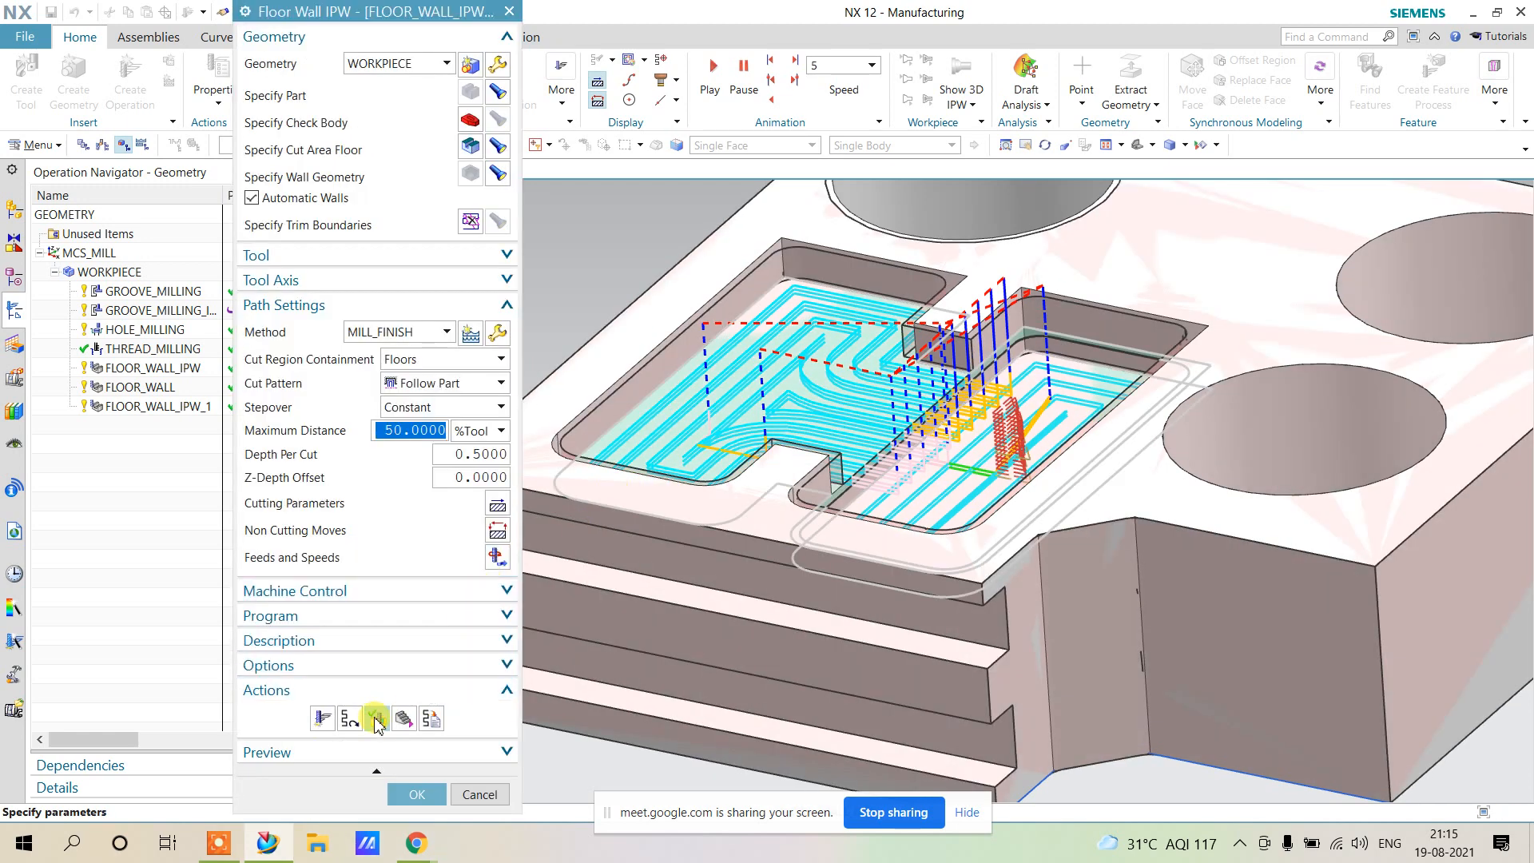
Simulate the pocket finishing in 3D Dynamic and accept the Floor Wall IPW operation.
left_click(373, 721)
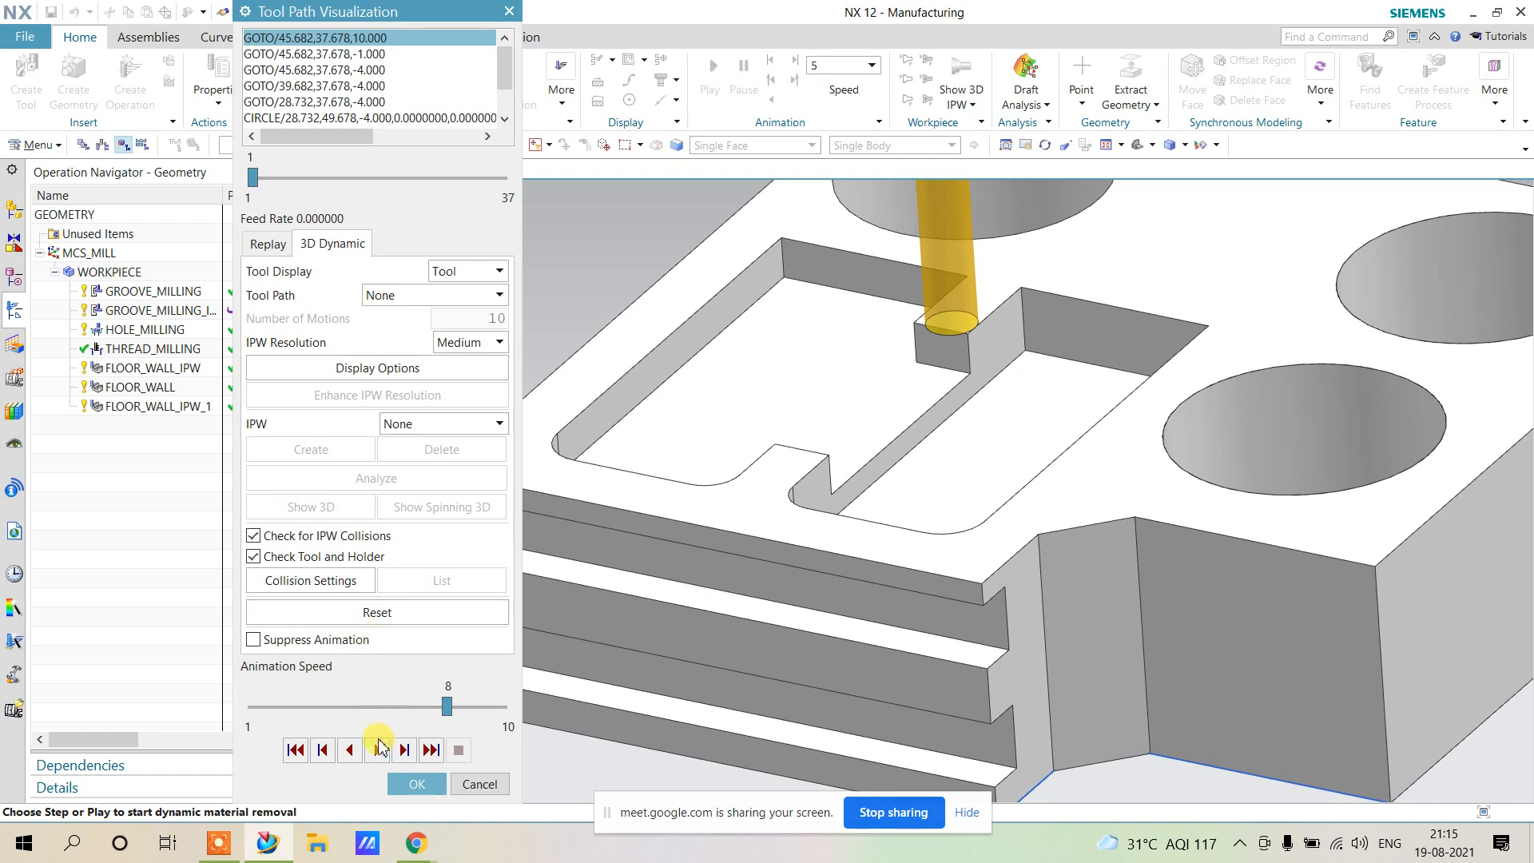
left_click(380, 750)
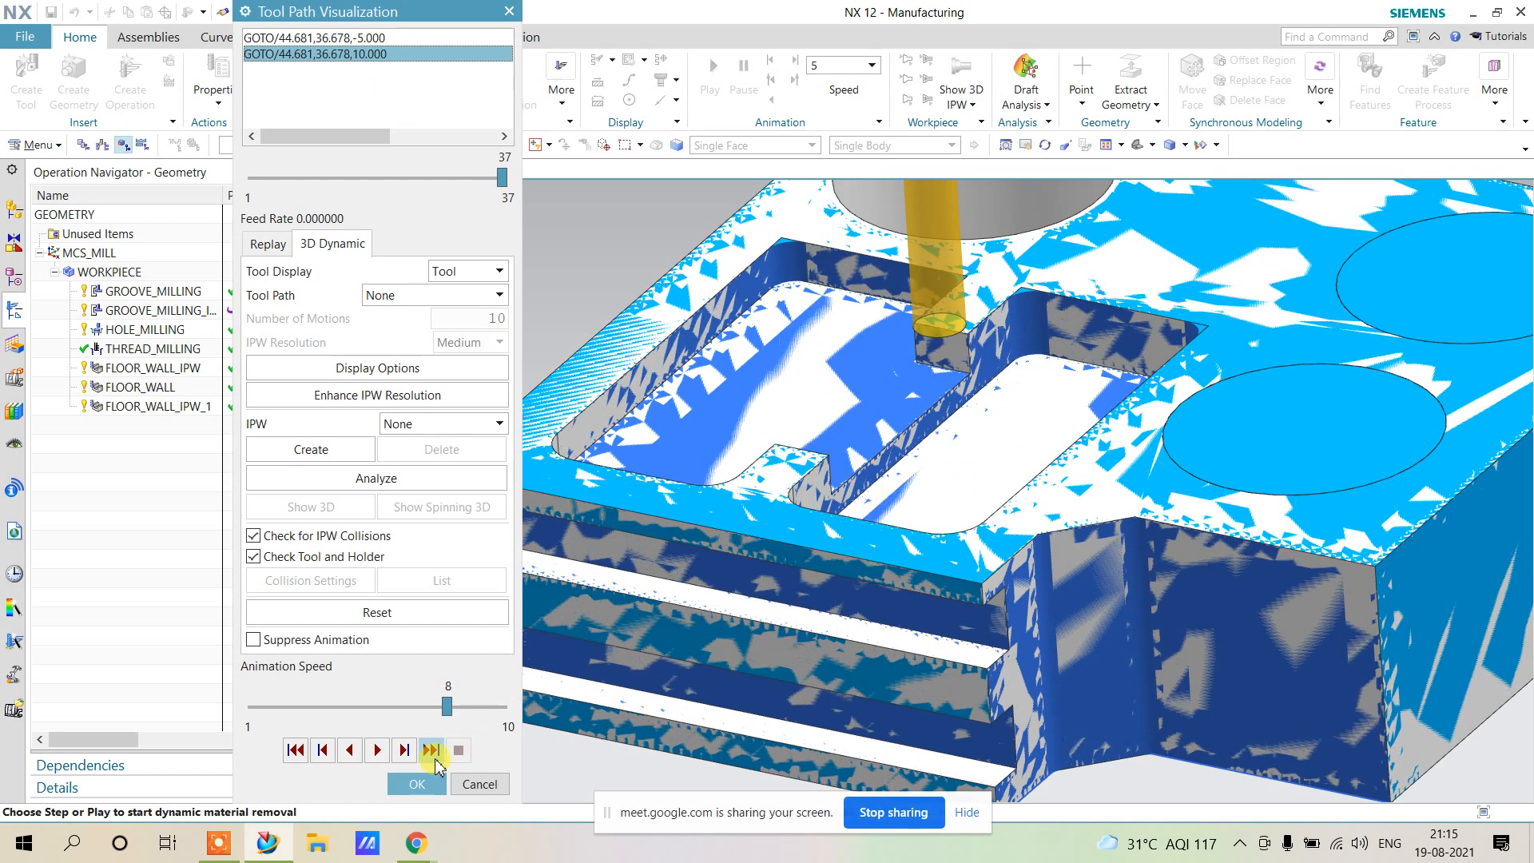
left_click(422, 781)
left_click(415, 791)
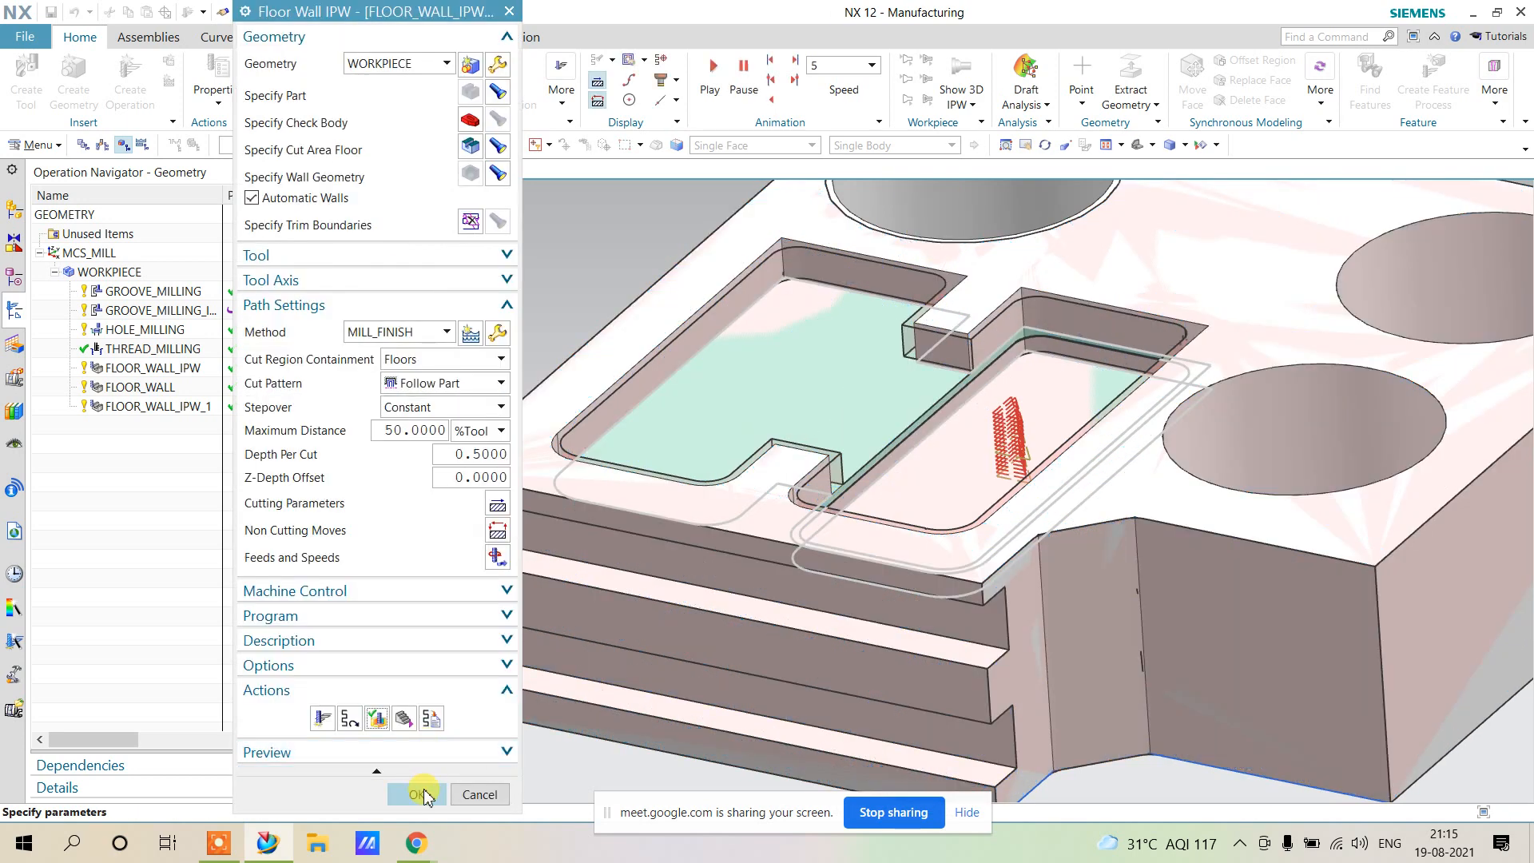
scroll(797, 463, "down", 1)
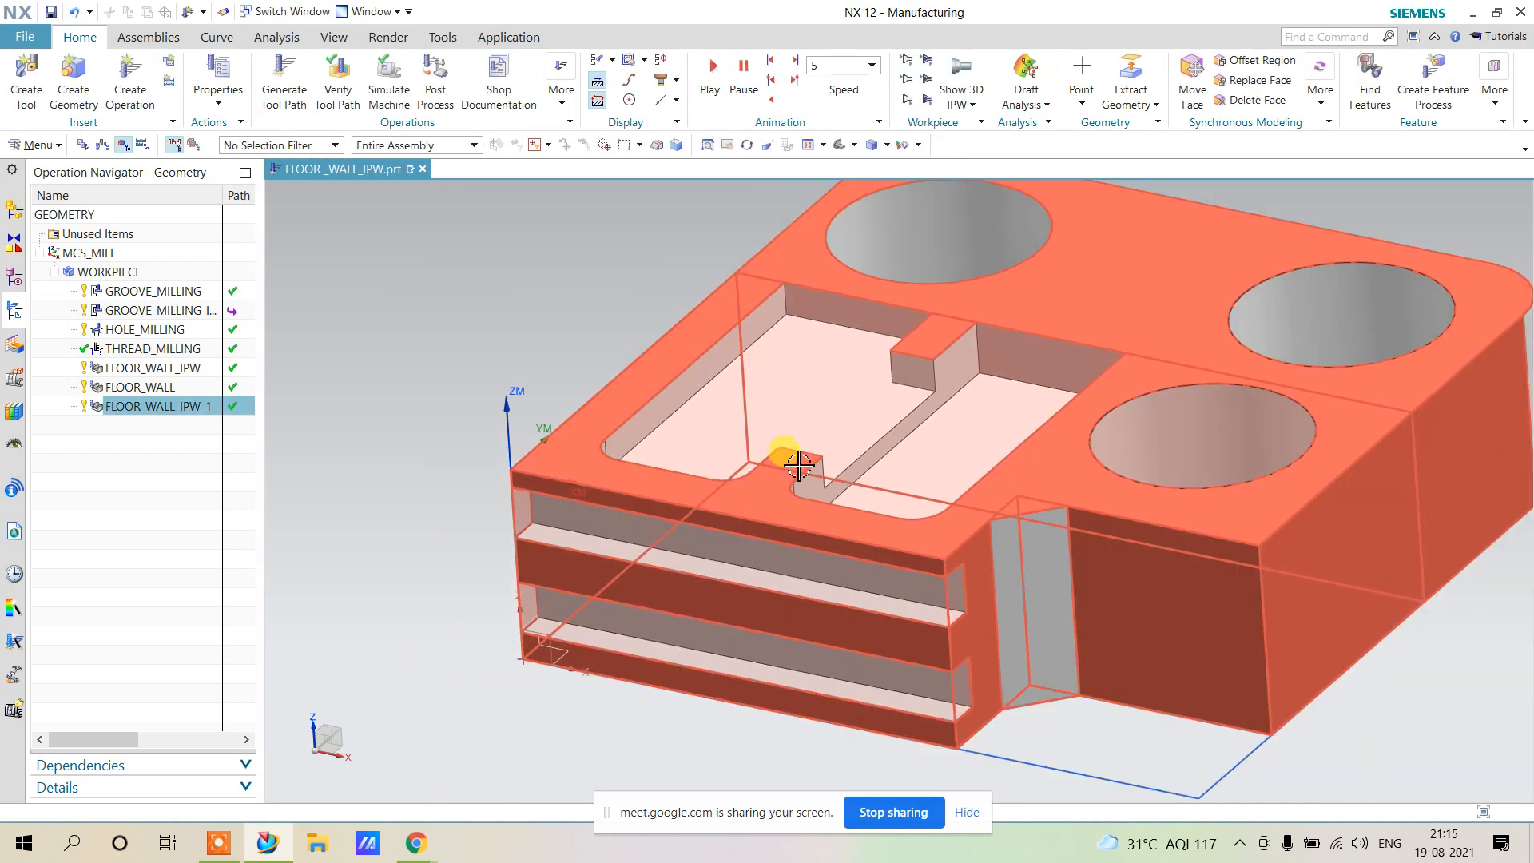
left_click(131, 80)
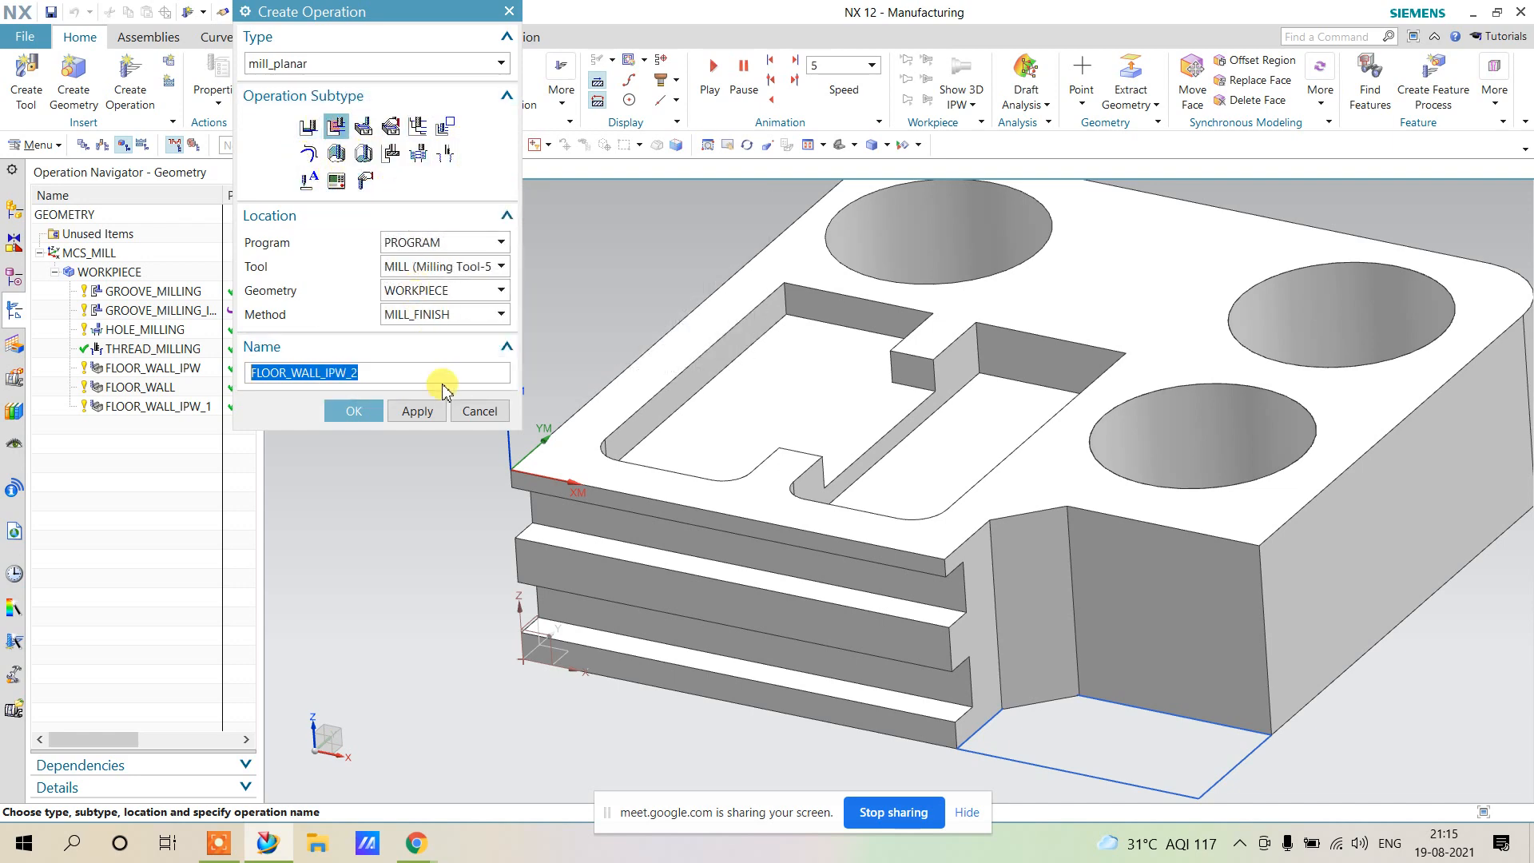
left_click(479, 410)
scroll(616, 435, "down", 3)
middle_click_drag(616, 434, 687, 445)
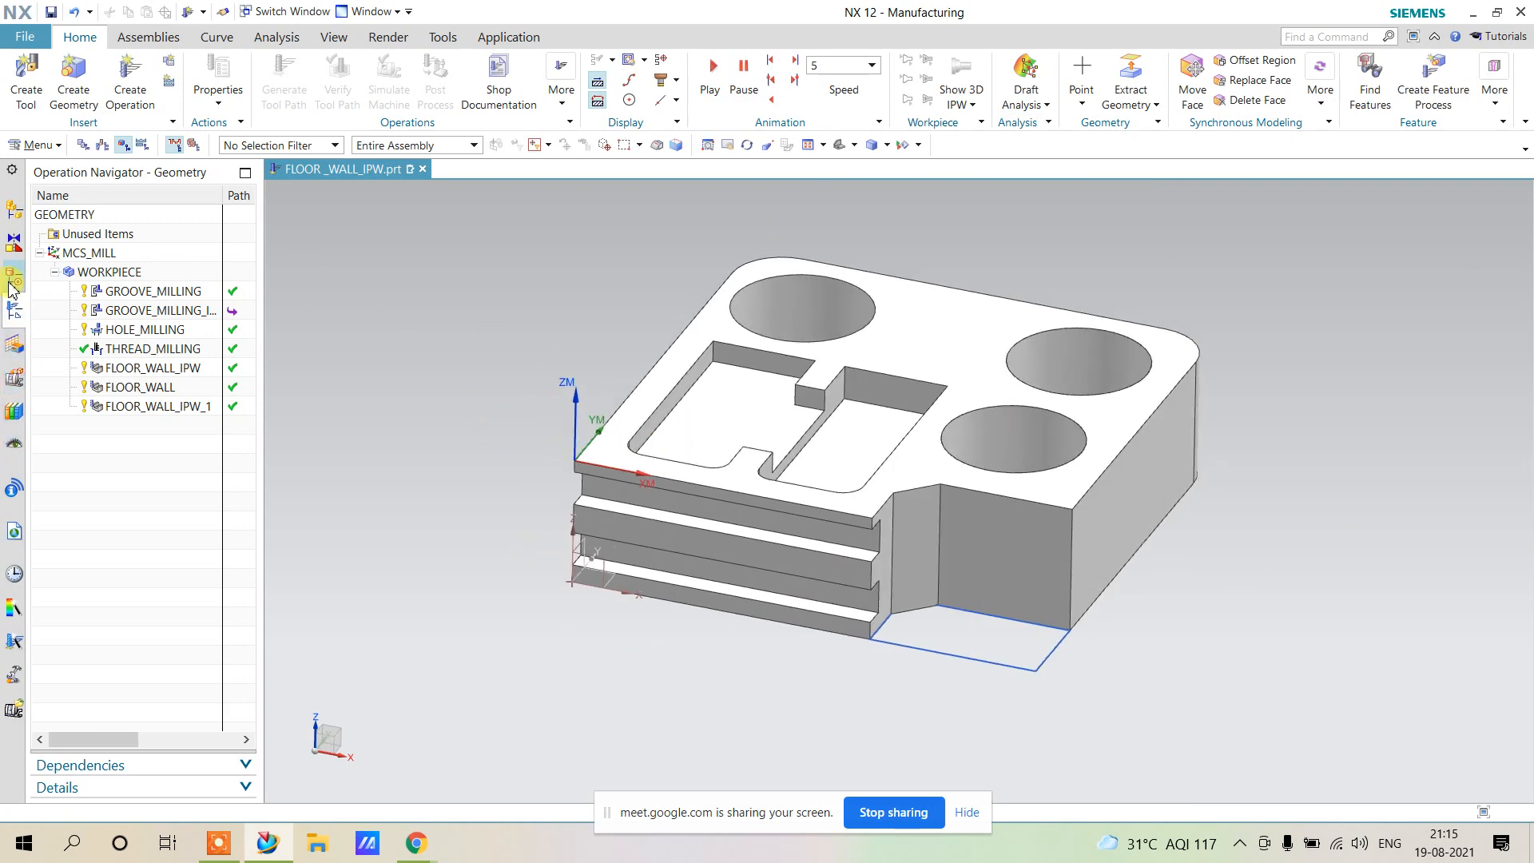
Open the part file 2d curve.prt from the recently used parts.
left_click(15, 572)
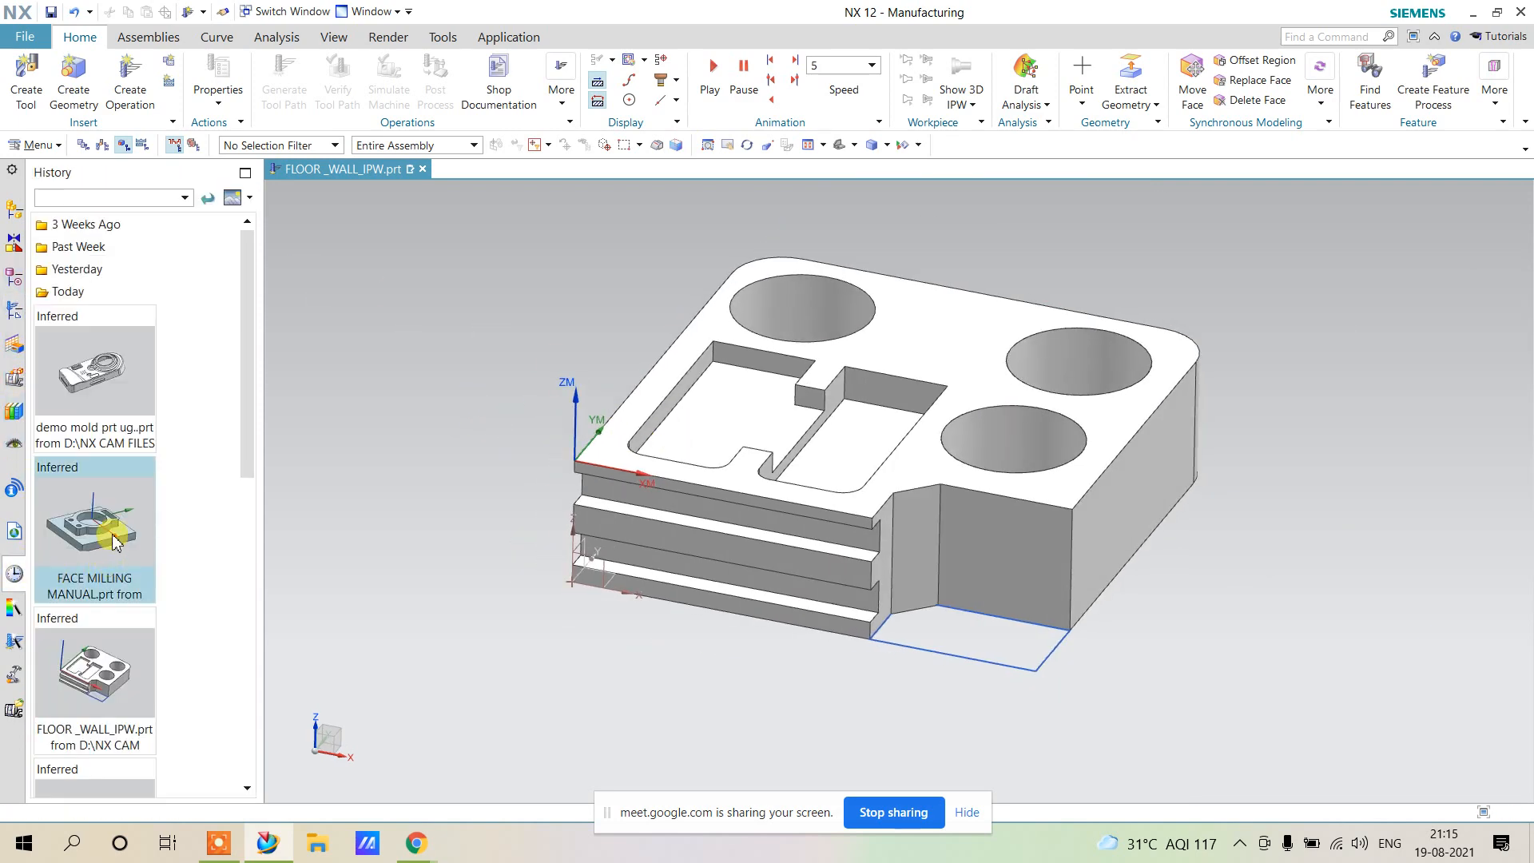
scroll(120, 536, "down", 5)
scroll(128, 479, "up", 2)
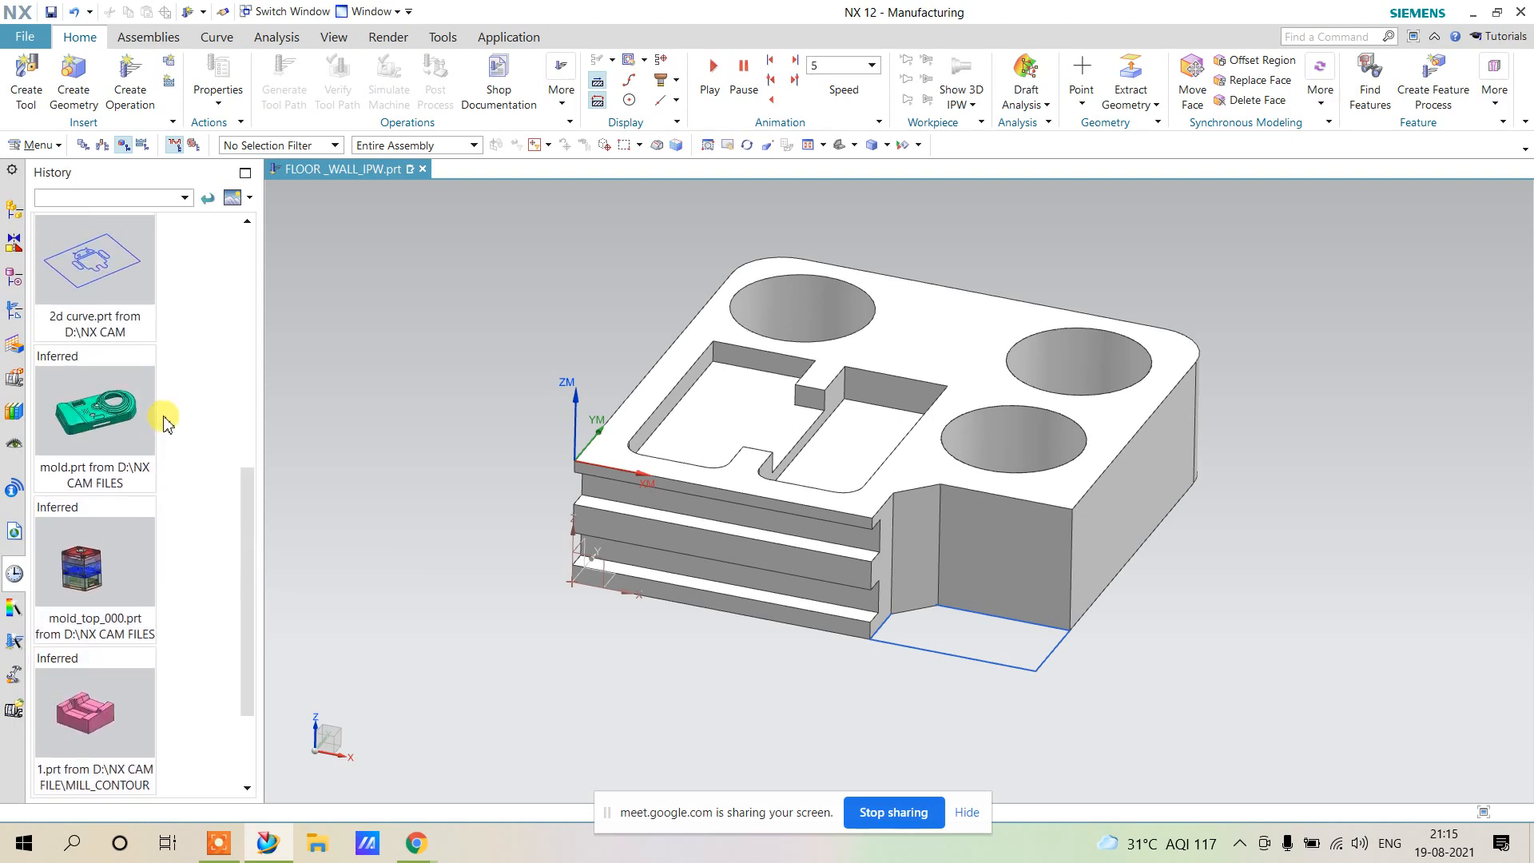
left_click(111, 276)
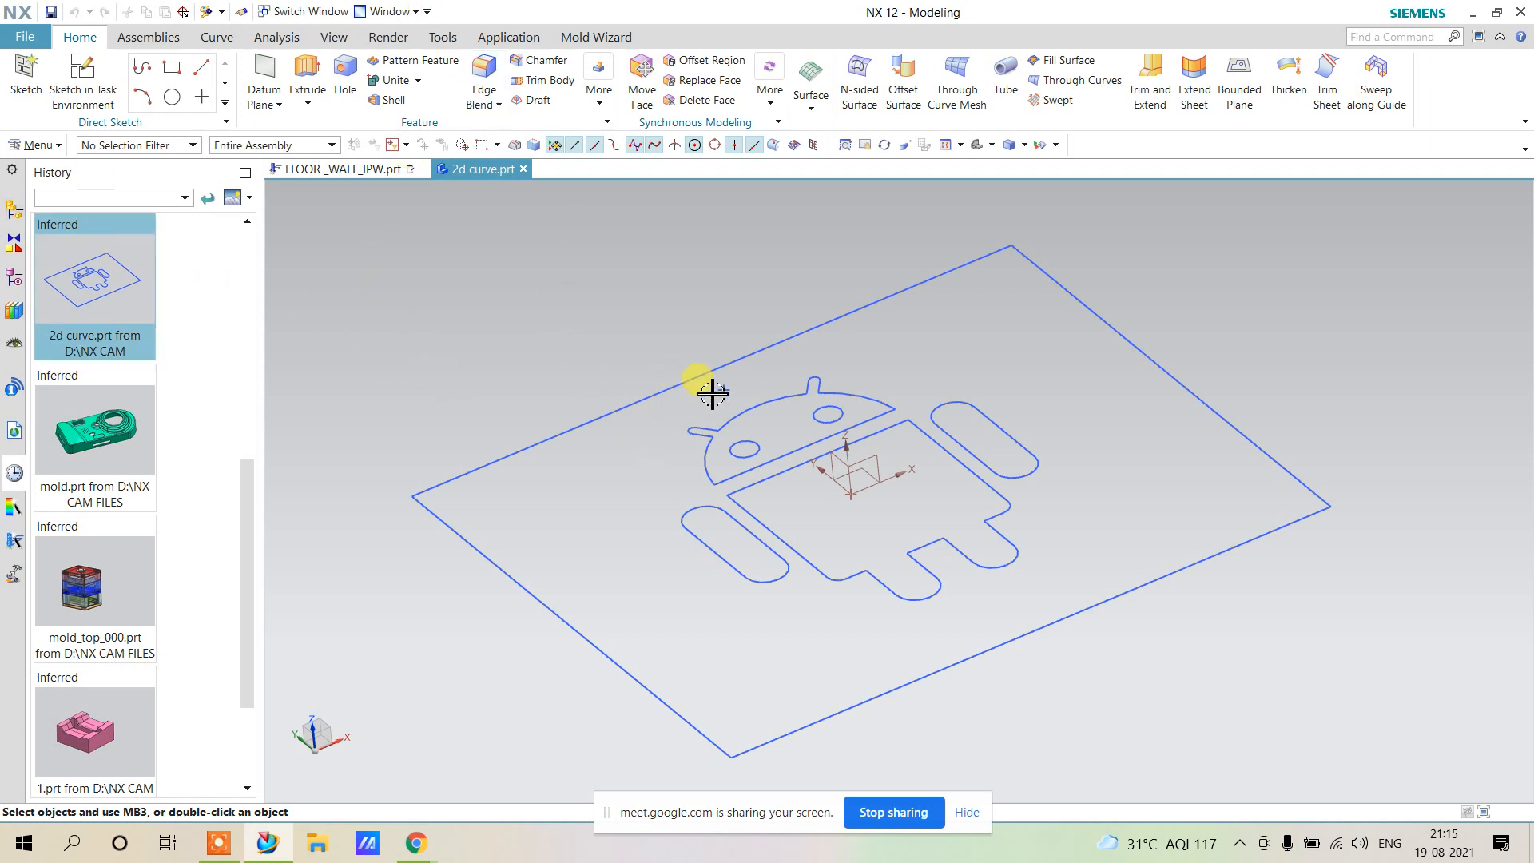
Switch the curve part to Manufacturing using the cam_general configuration and the mill_planar setup.
left_click(487, 37)
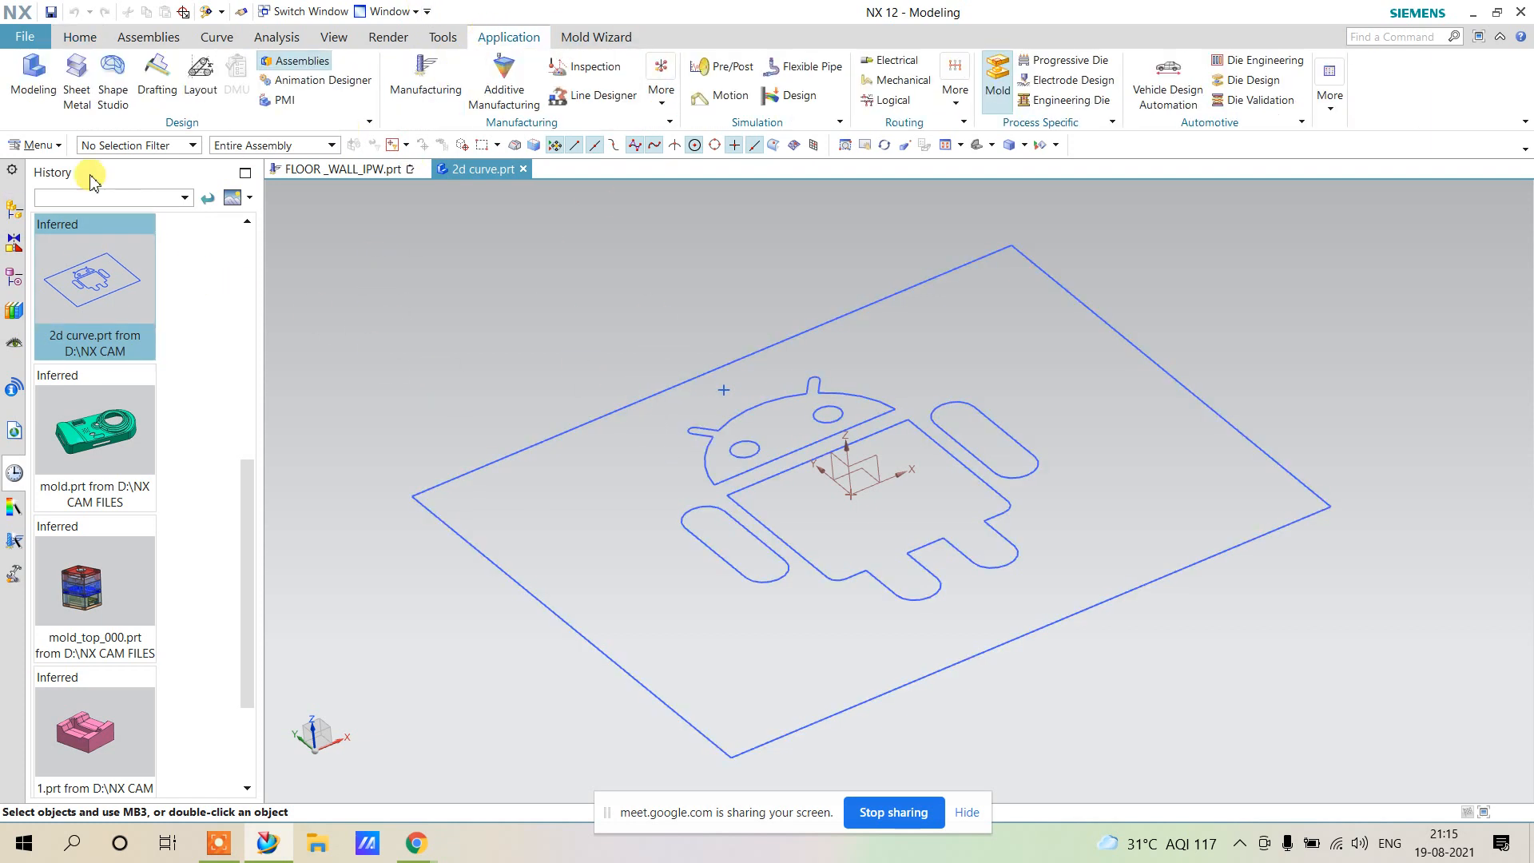
left_click(425, 80)
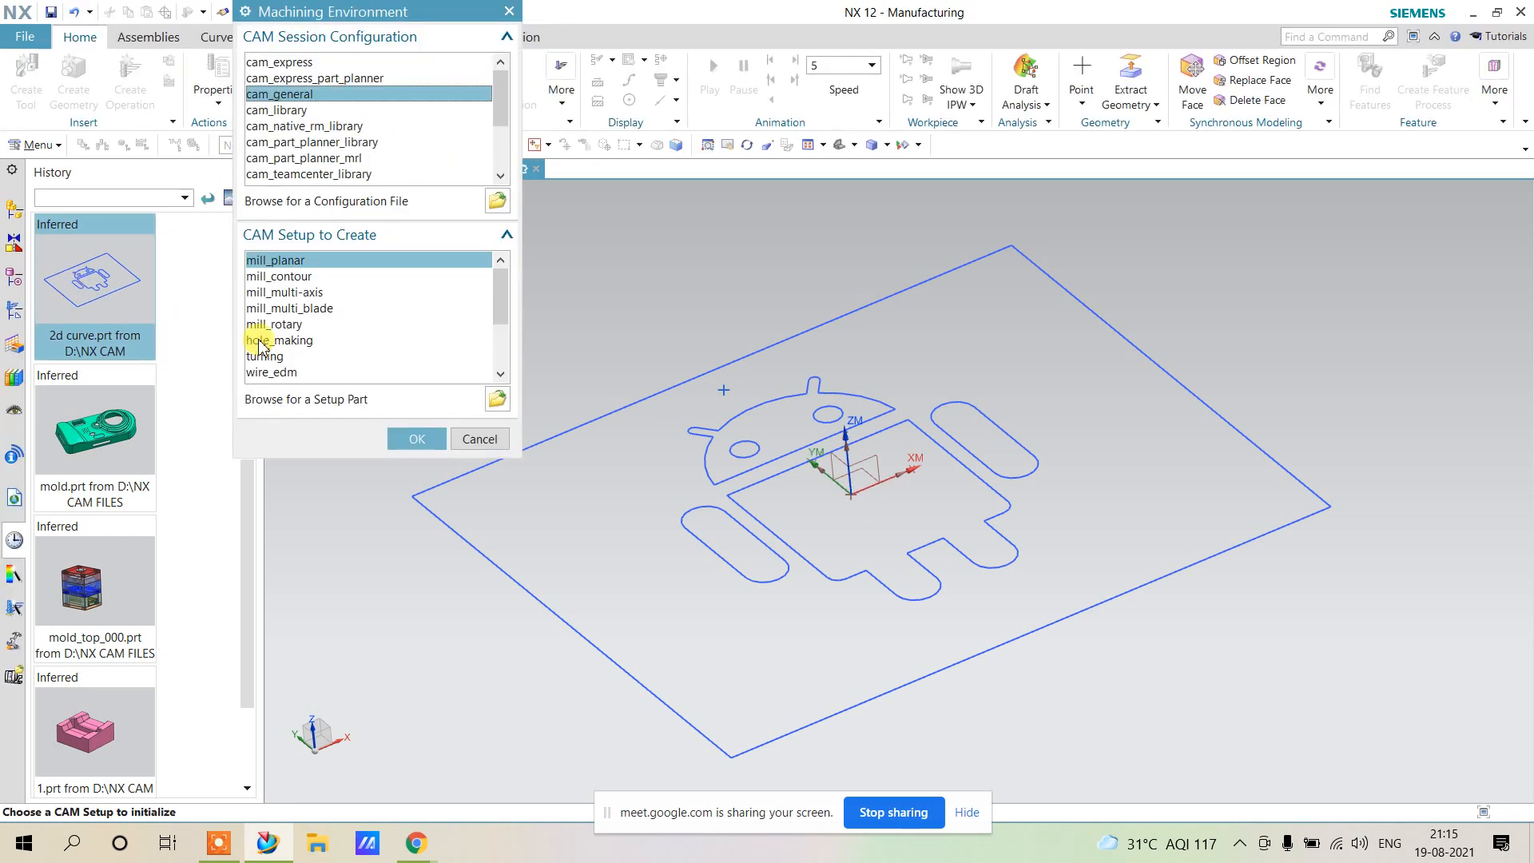
double_click(299, 265)
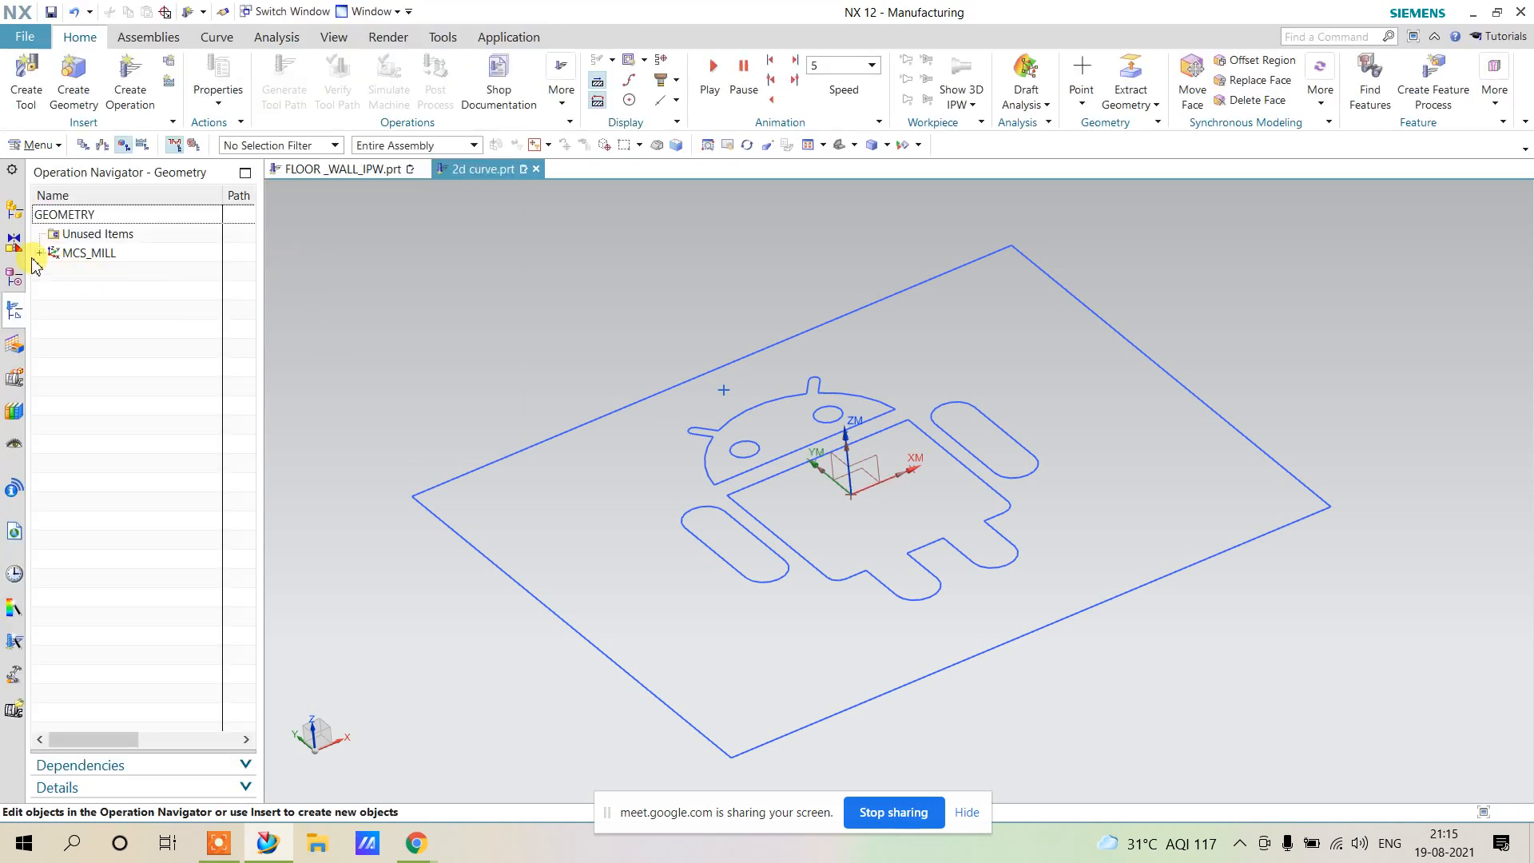
Specify all the curves of the robot figure and its surrounding rectangle as the WORKPIECE part geometry.
left_click(82, 275)
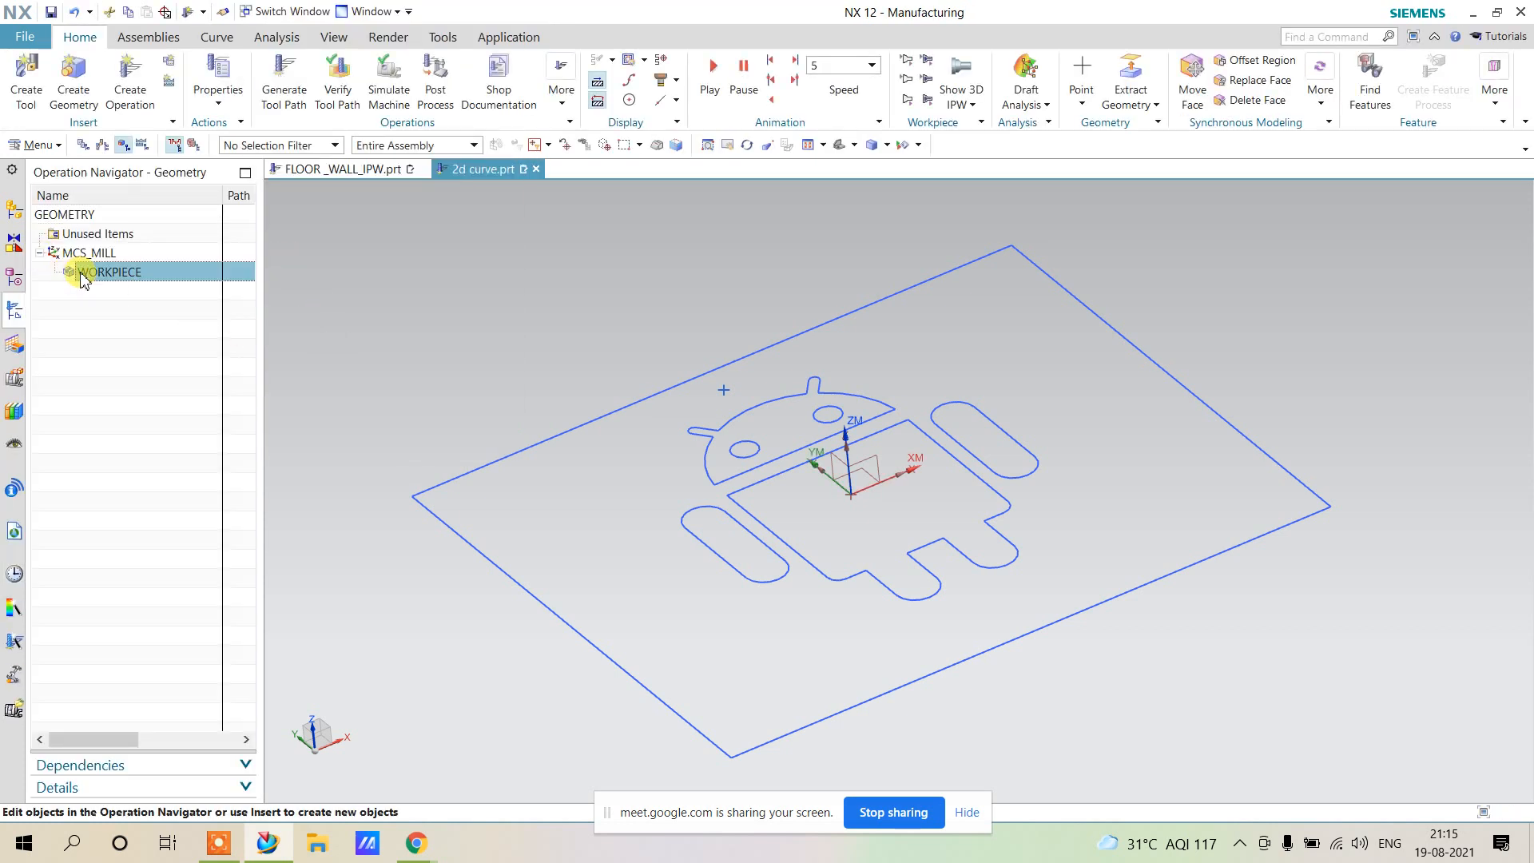
double_click(154, 281)
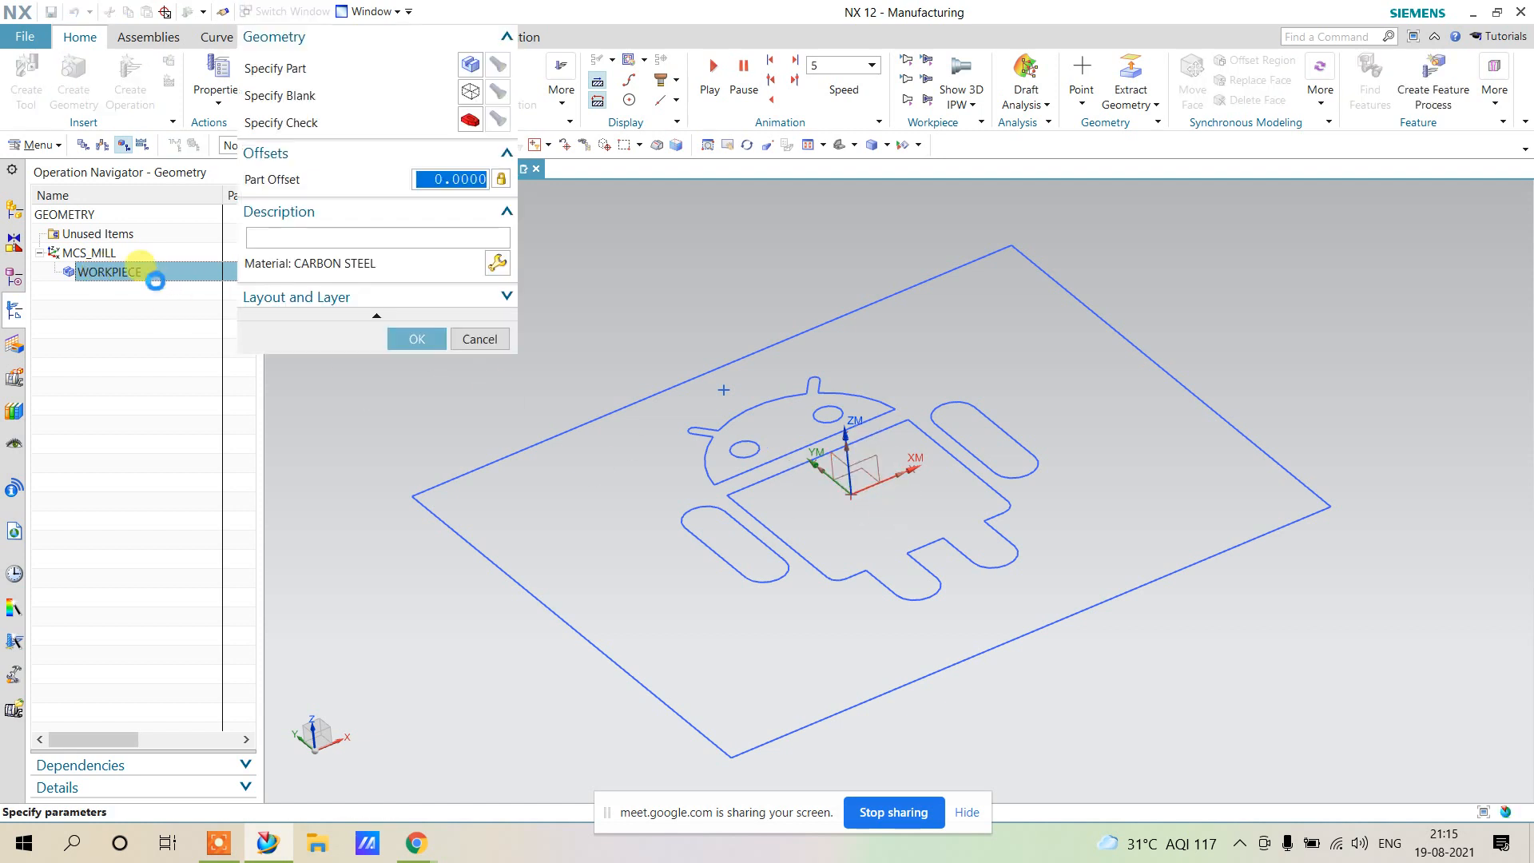
left_click(471, 66)
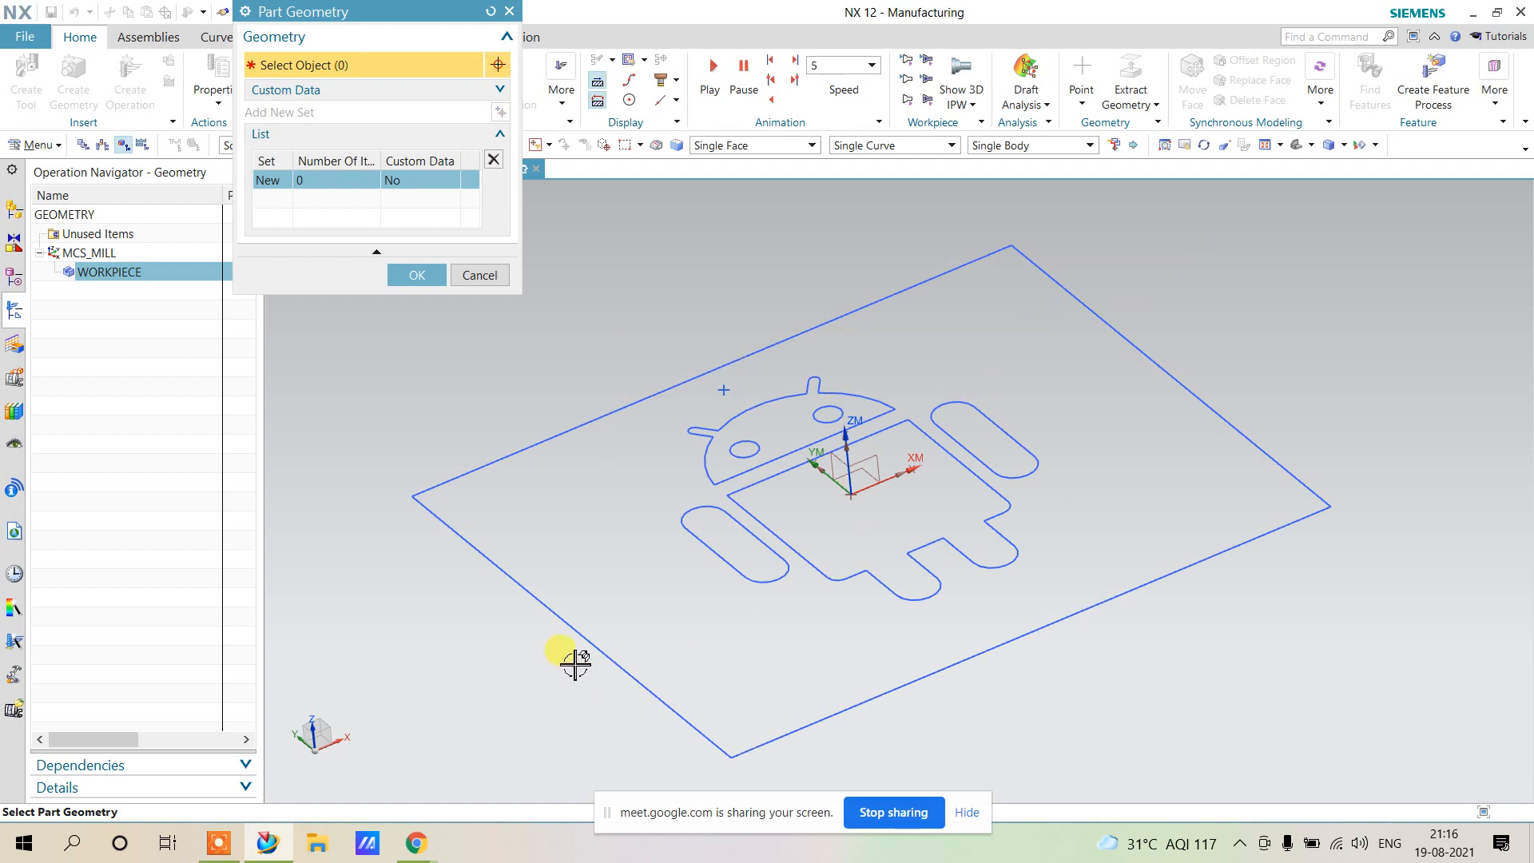
left_click_drag(324, 17, 203, 200)
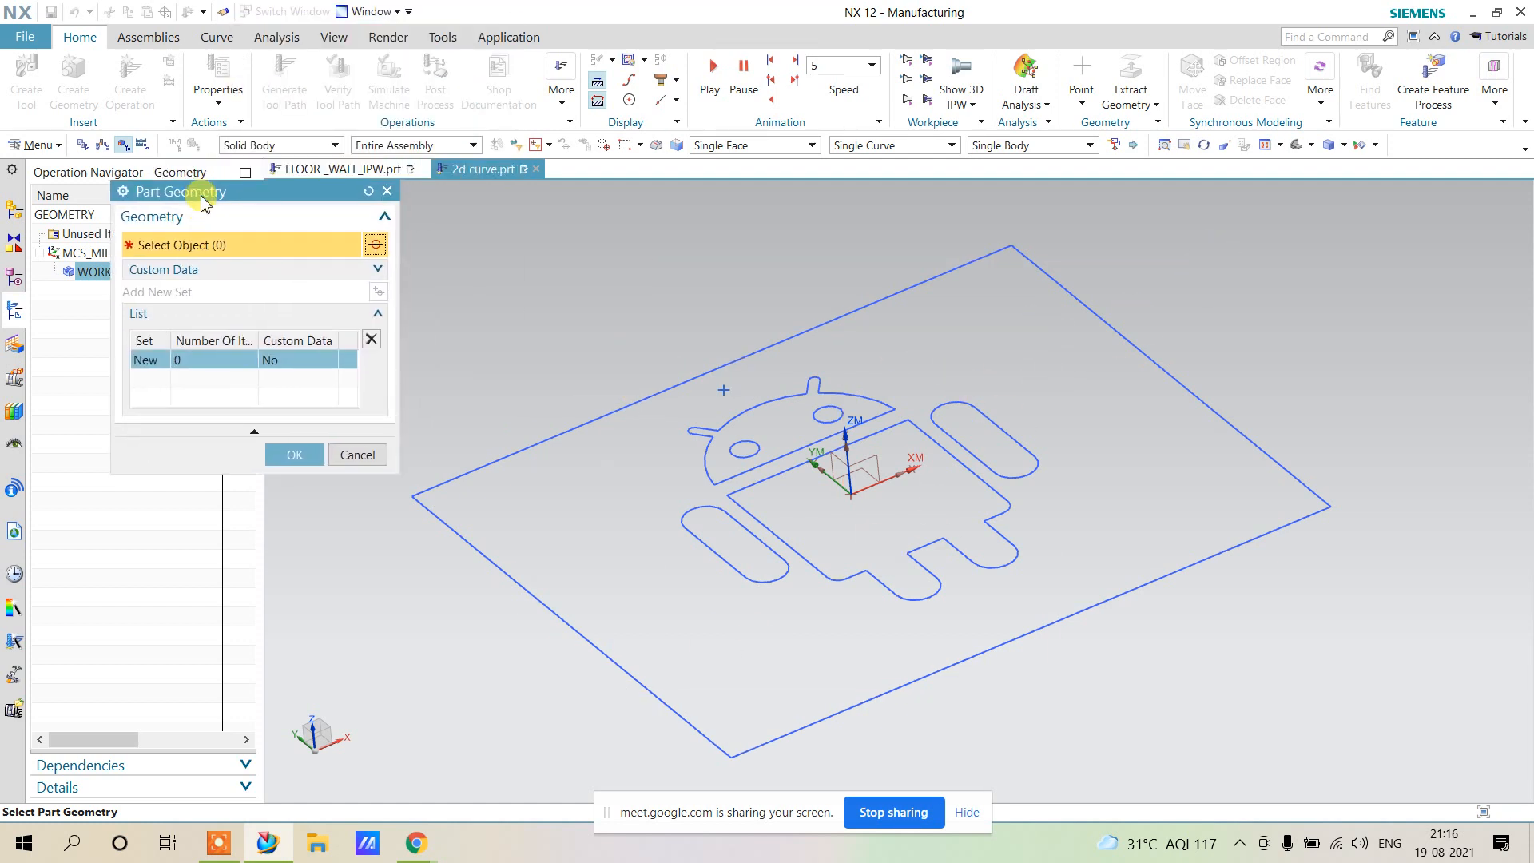
left_click(295, 145)
left_click(263, 196)
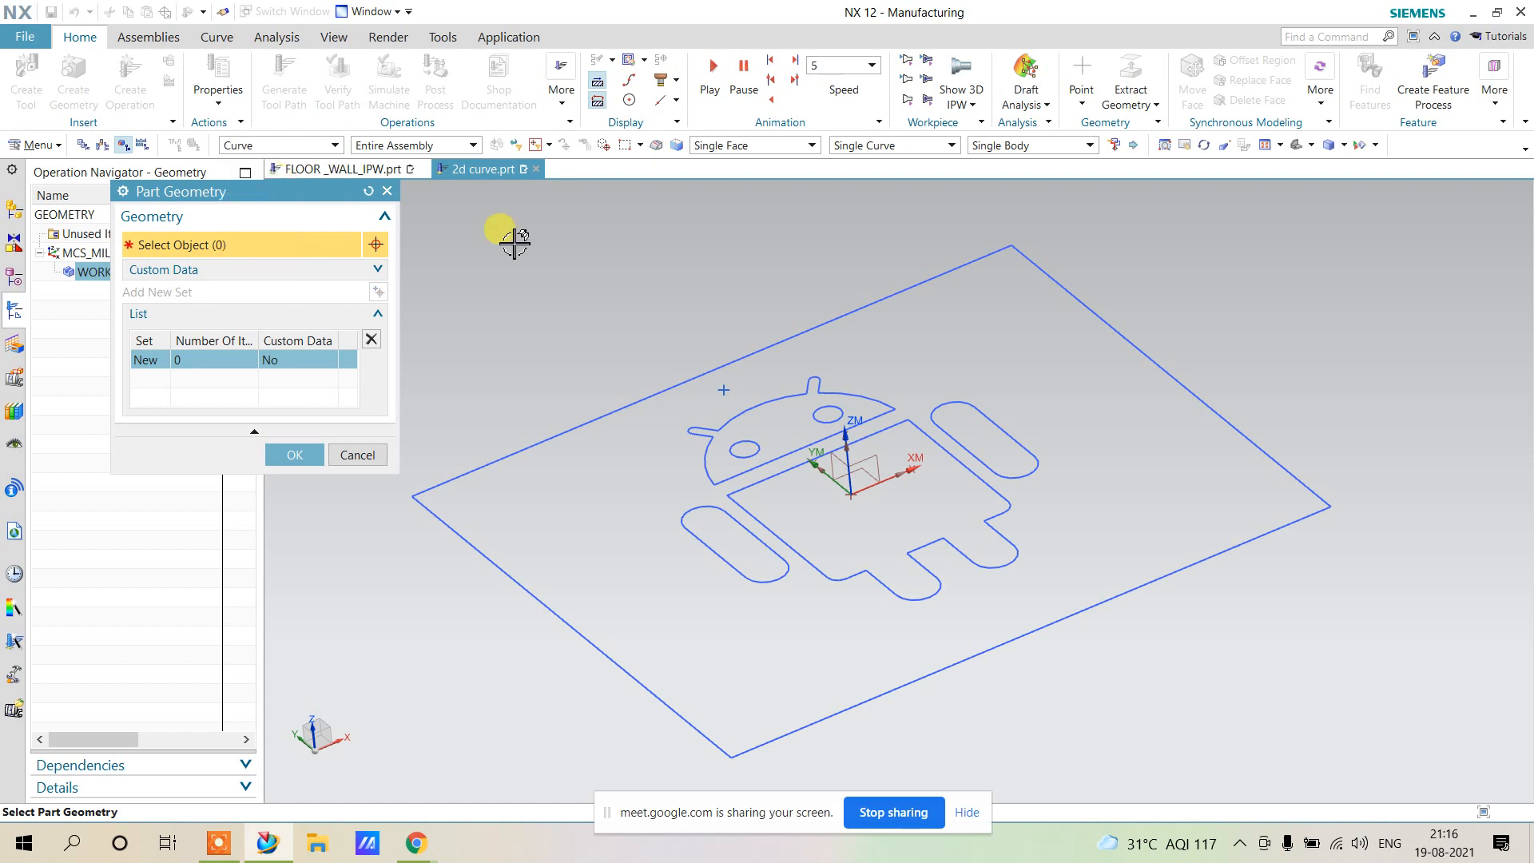
left_click_drag(1381, 206, 338, 757)
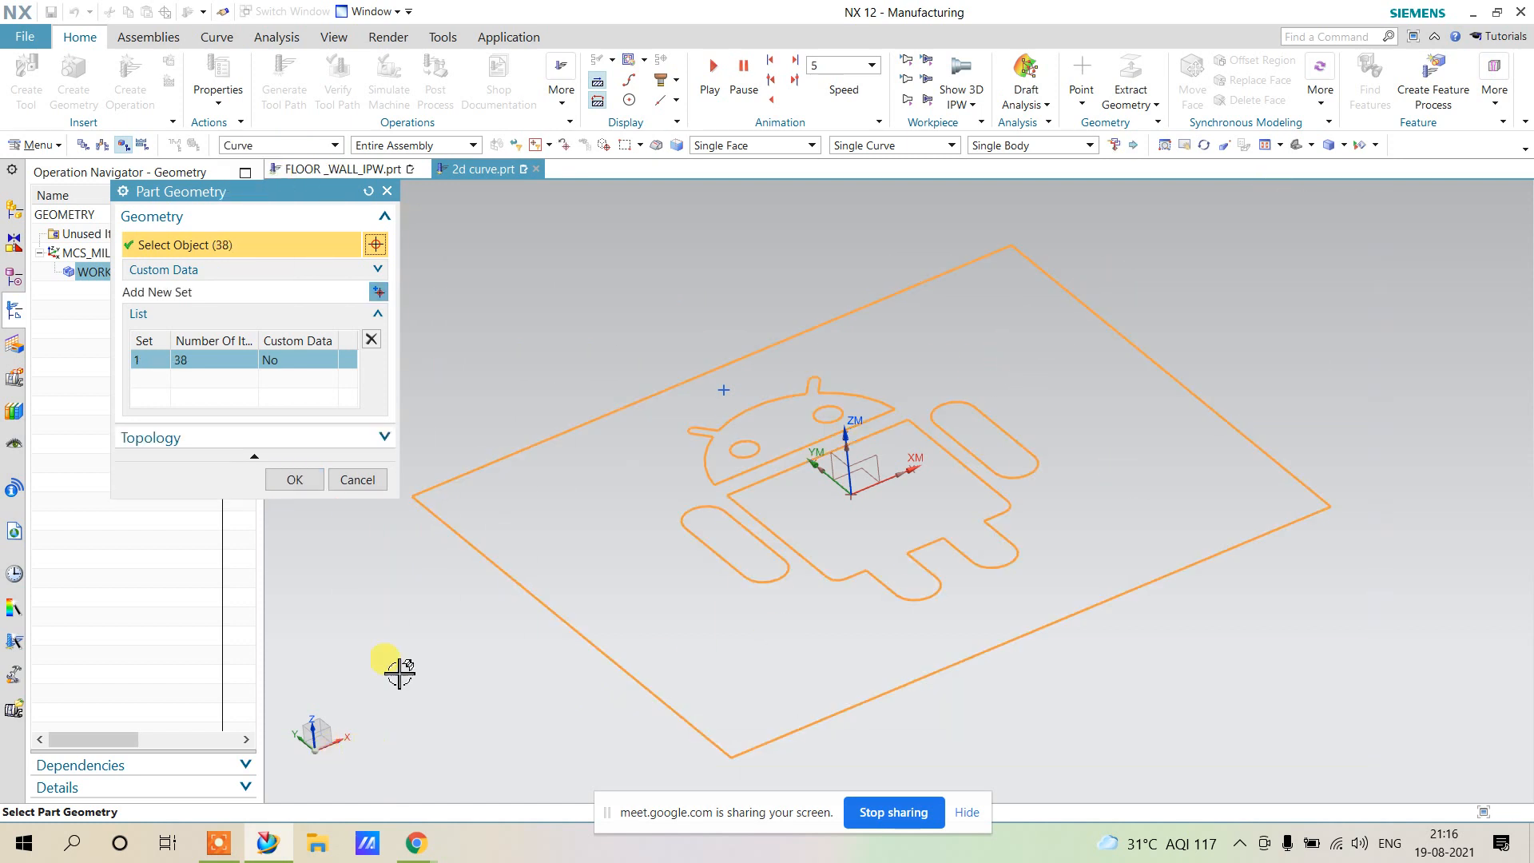
left_click(284, 478)
Define the workpiece blank as a Bounding Block.
left_click(348, 271)
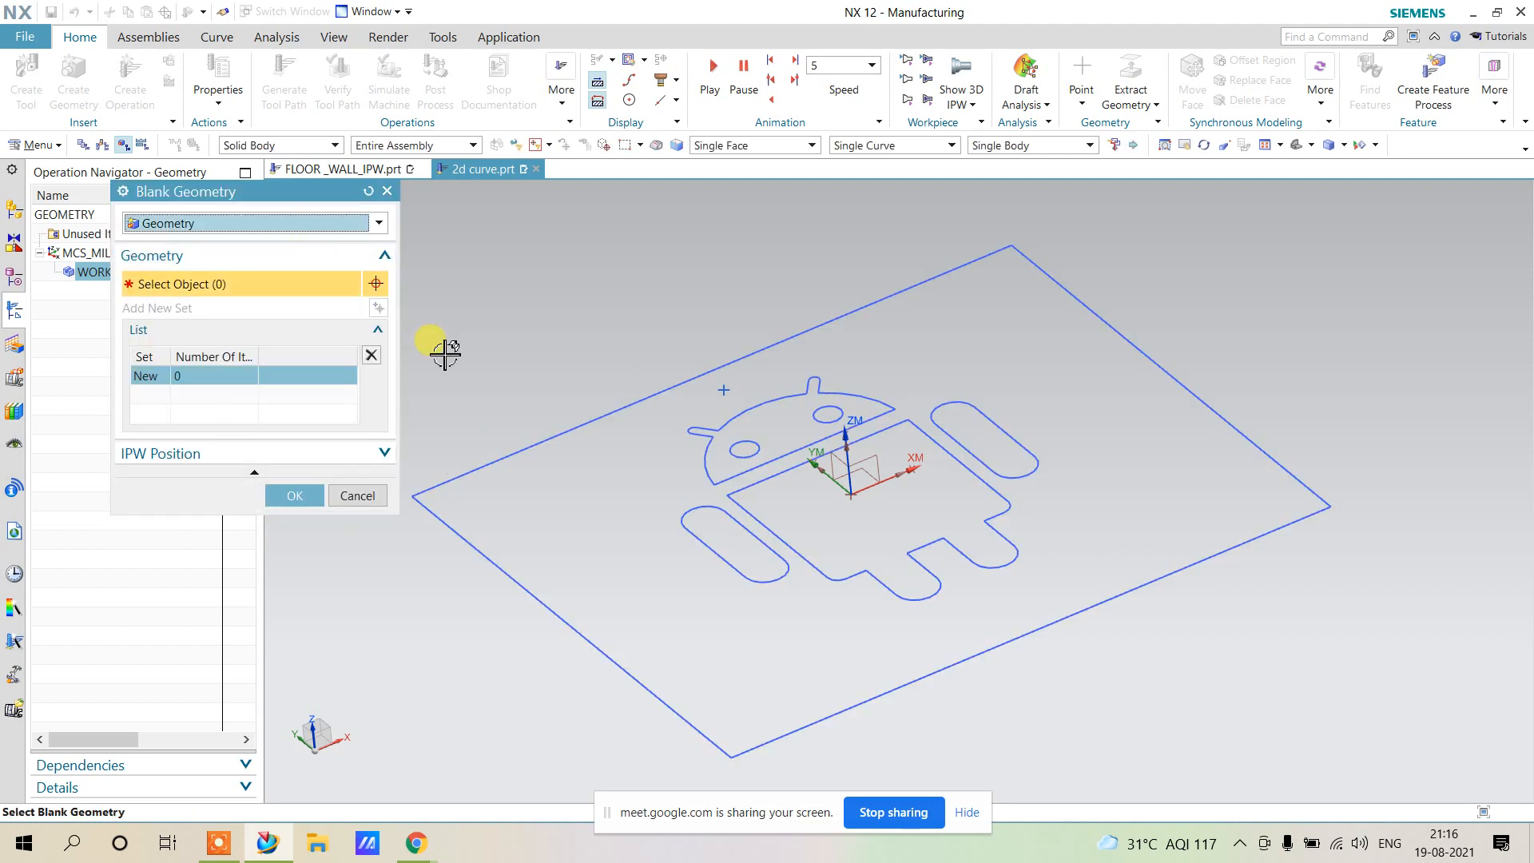
left_click(330, 226)
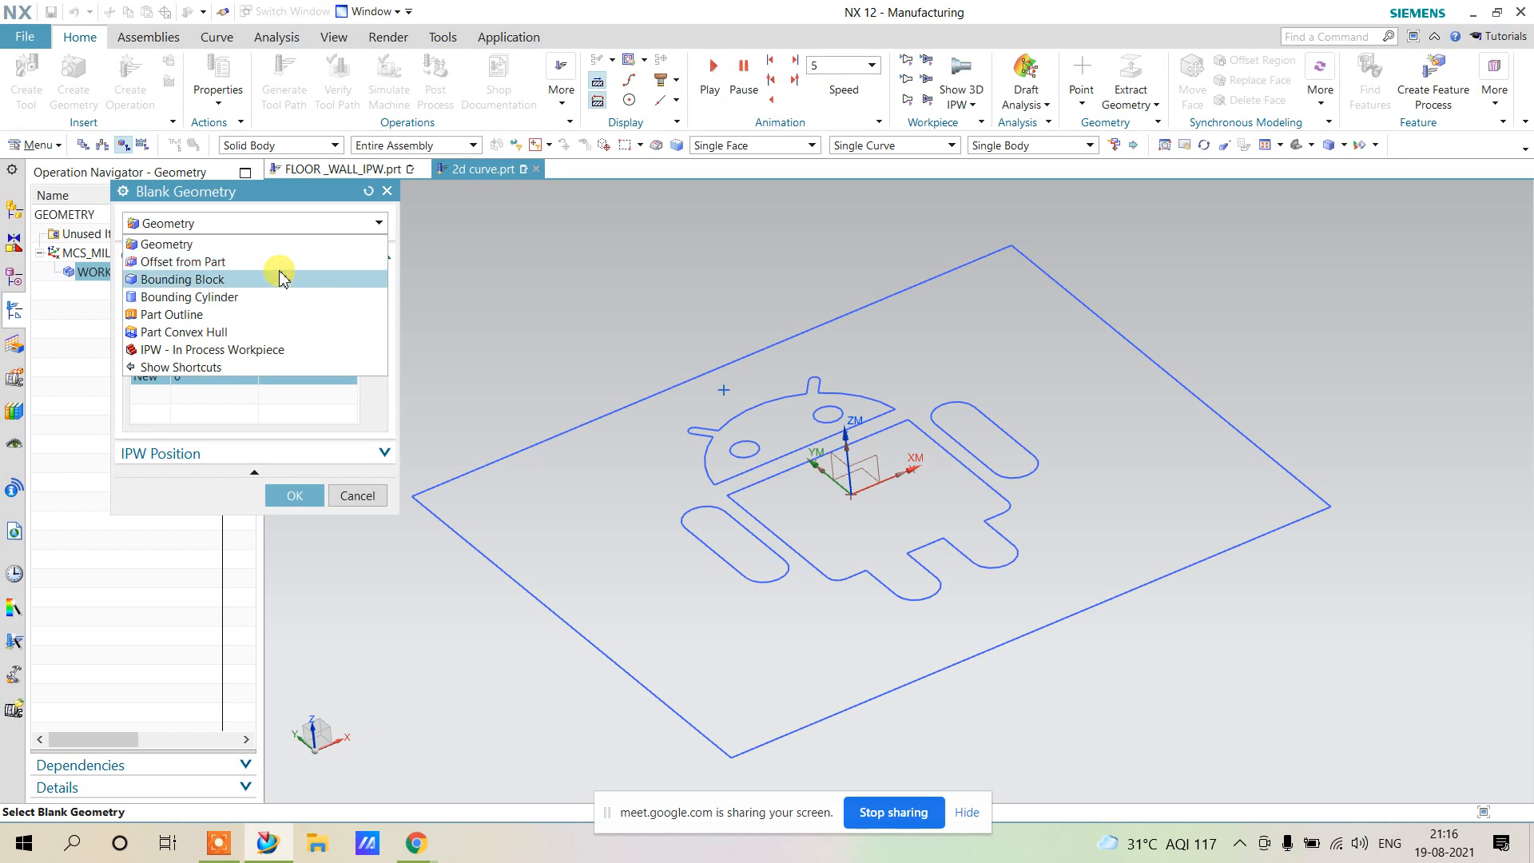
left_click(281, 277)
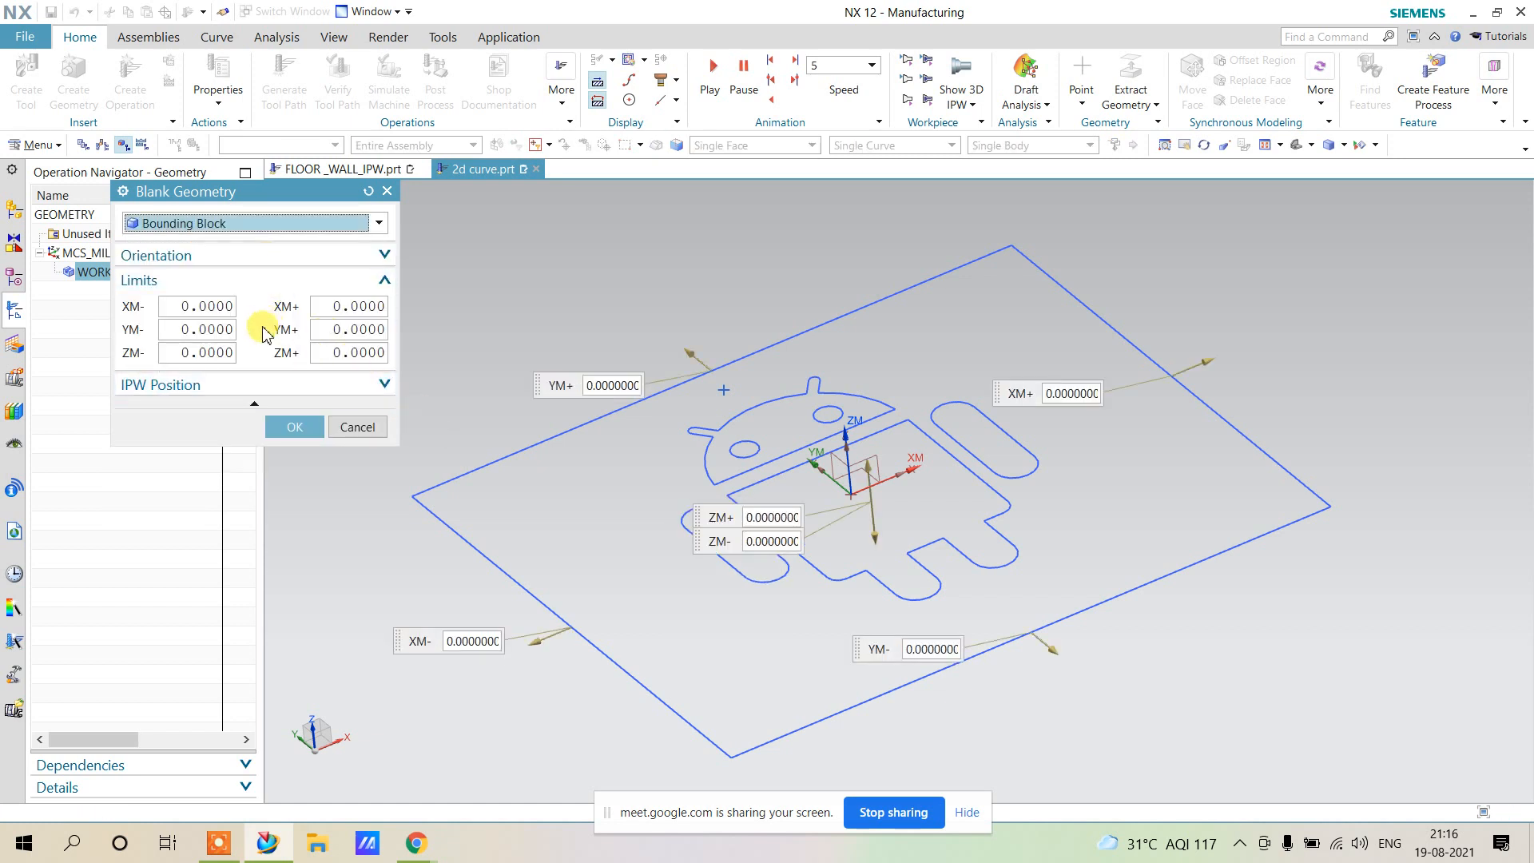
Try ZM+ limits of 10 and 2 for the bounding block.
left_click(367, 354)
type("10")
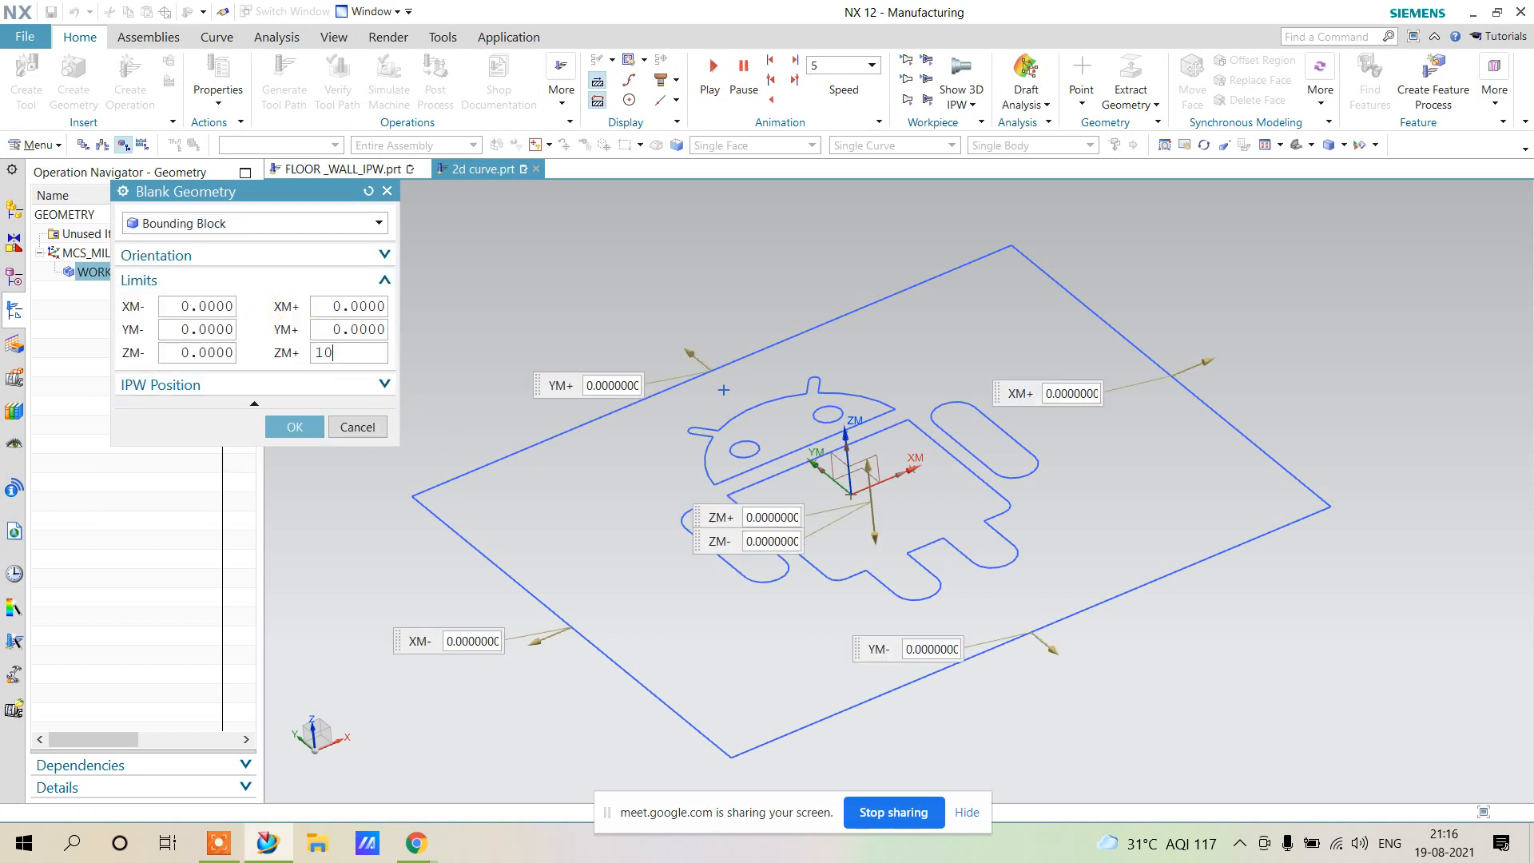
key("Return")
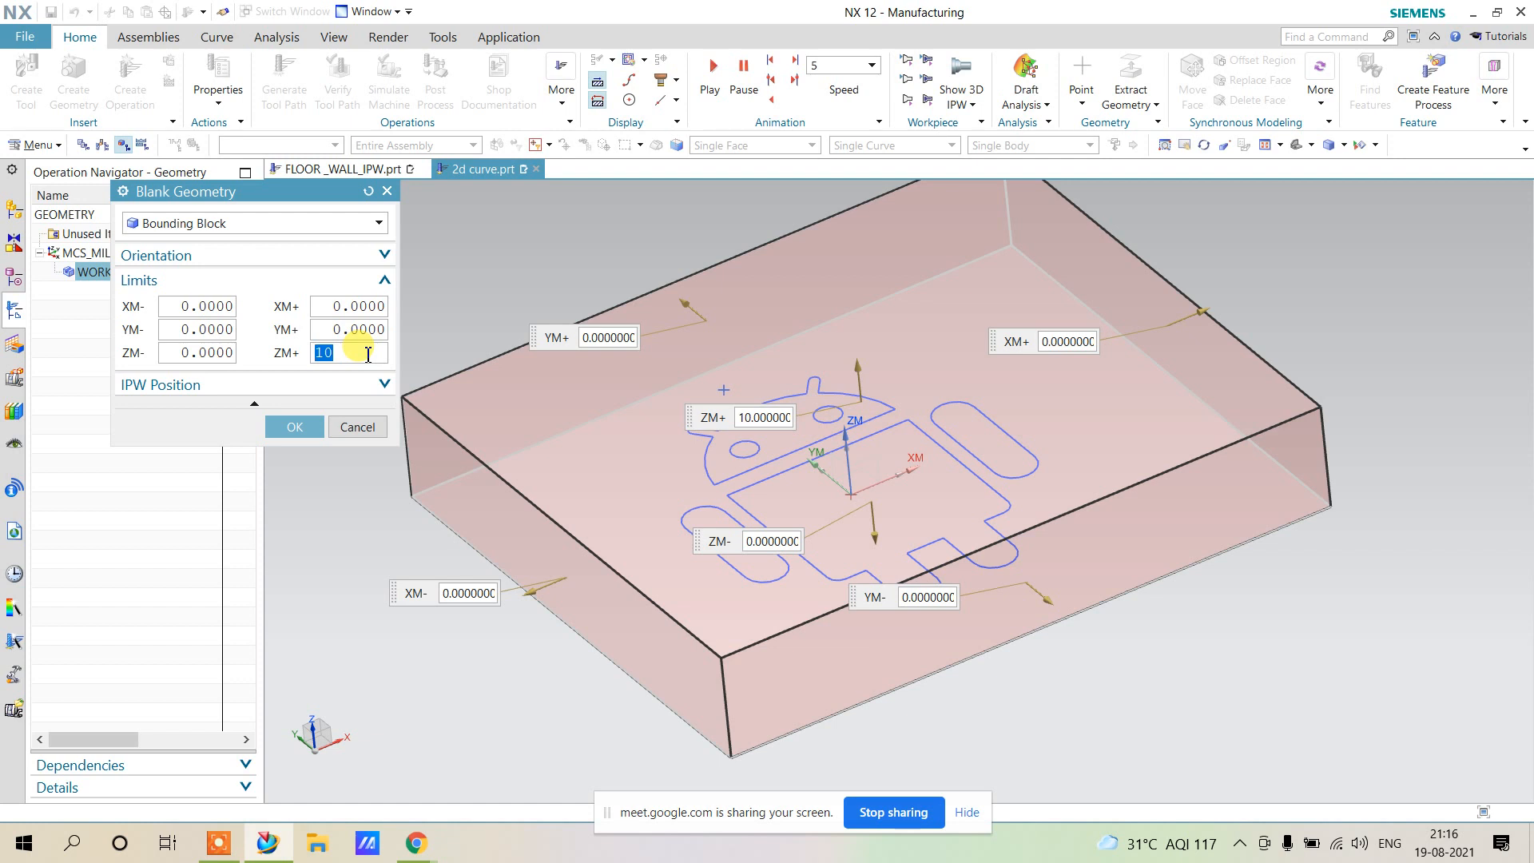
type("2")
key("Return")
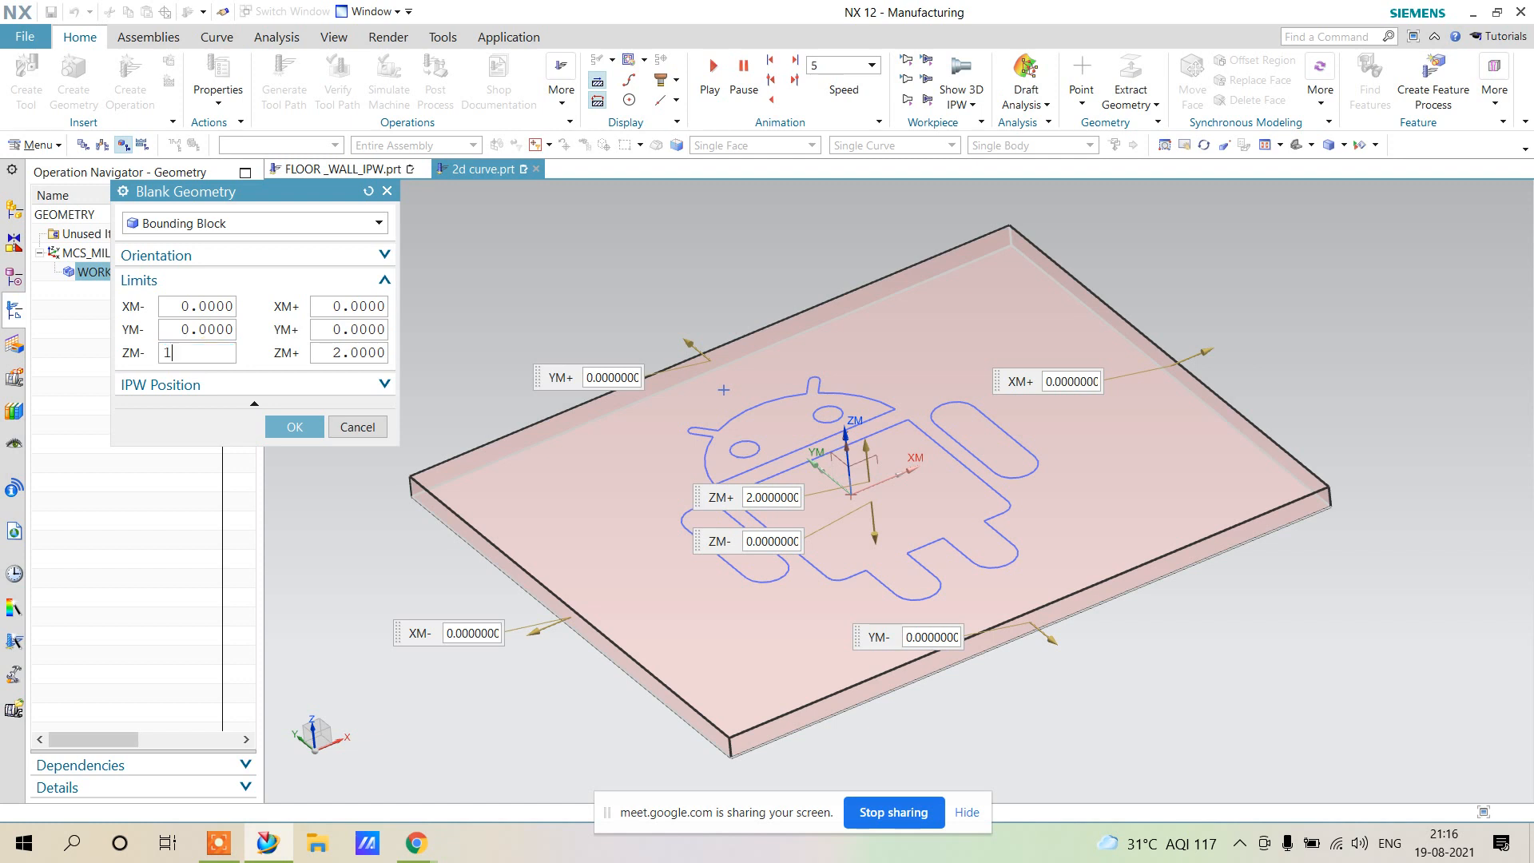
Set the bounding block's ZM- and ZM+ limits to 1 and accept the blank and the workpiece.
double_click(220, 358)
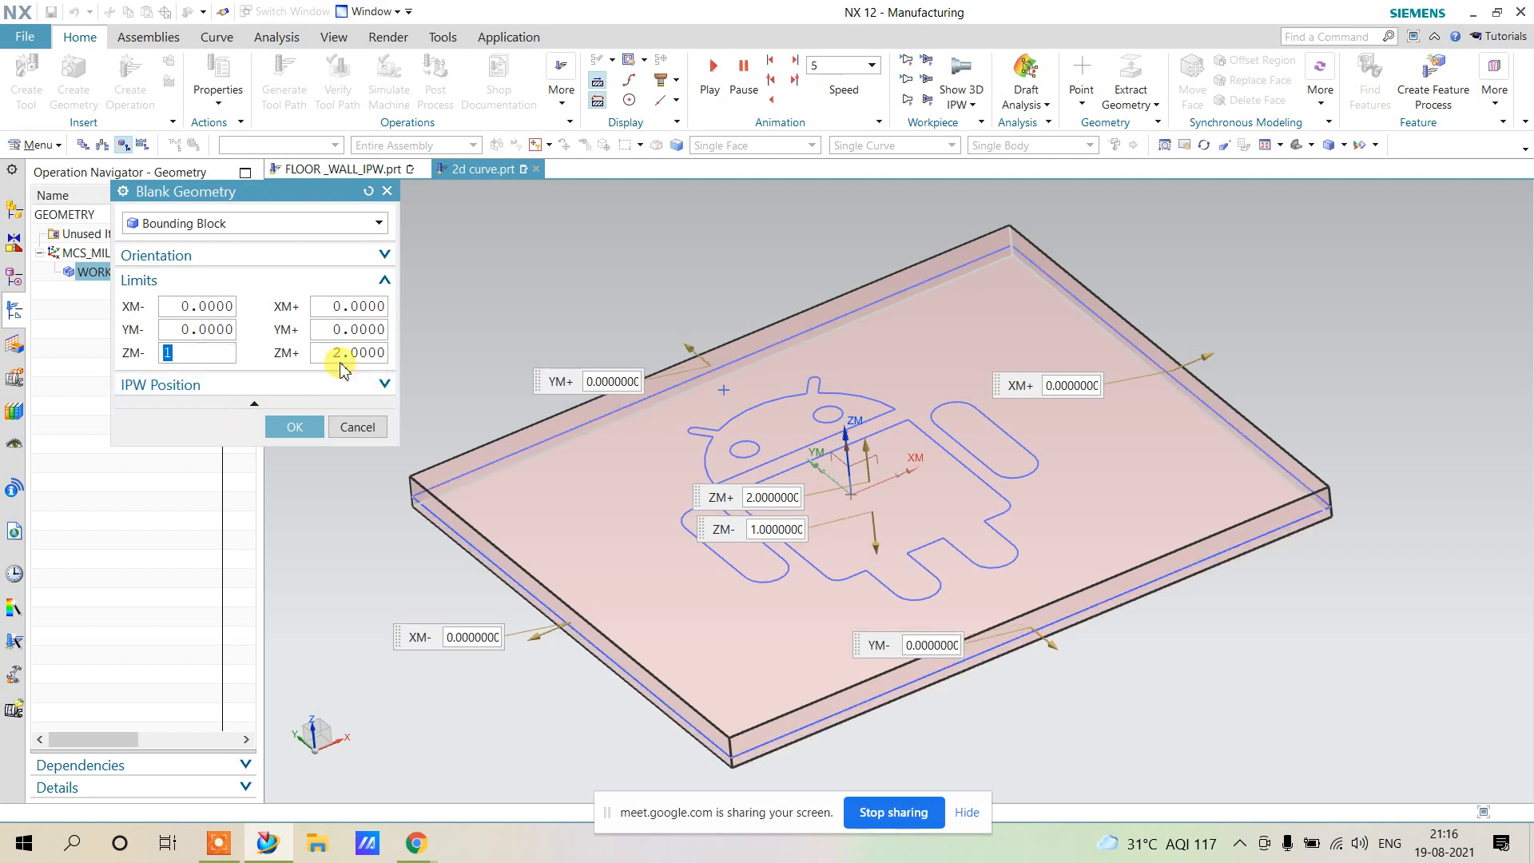
type("1")
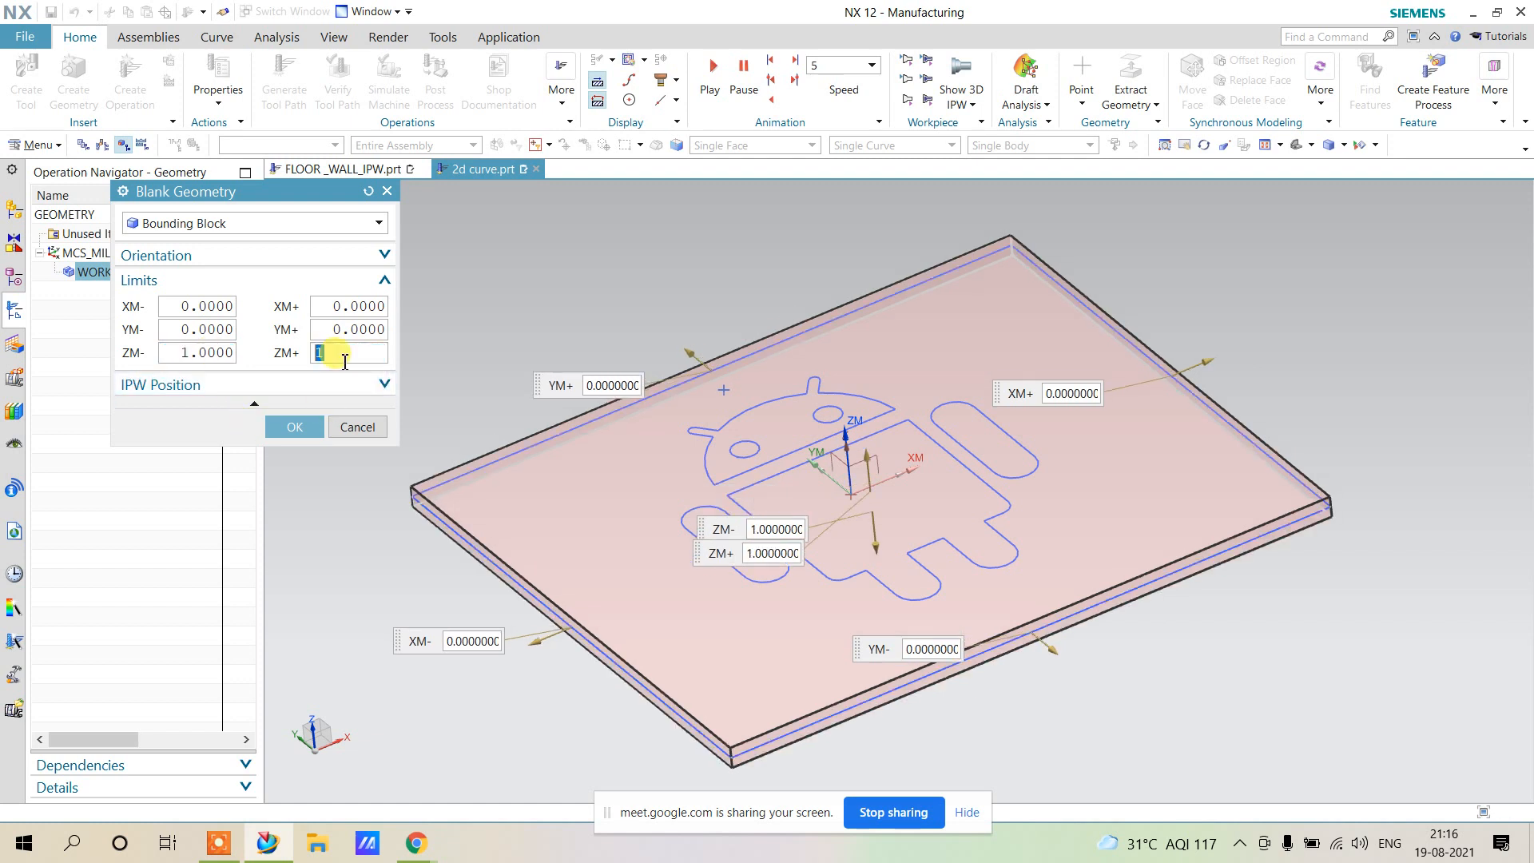
left_click(300, 426)
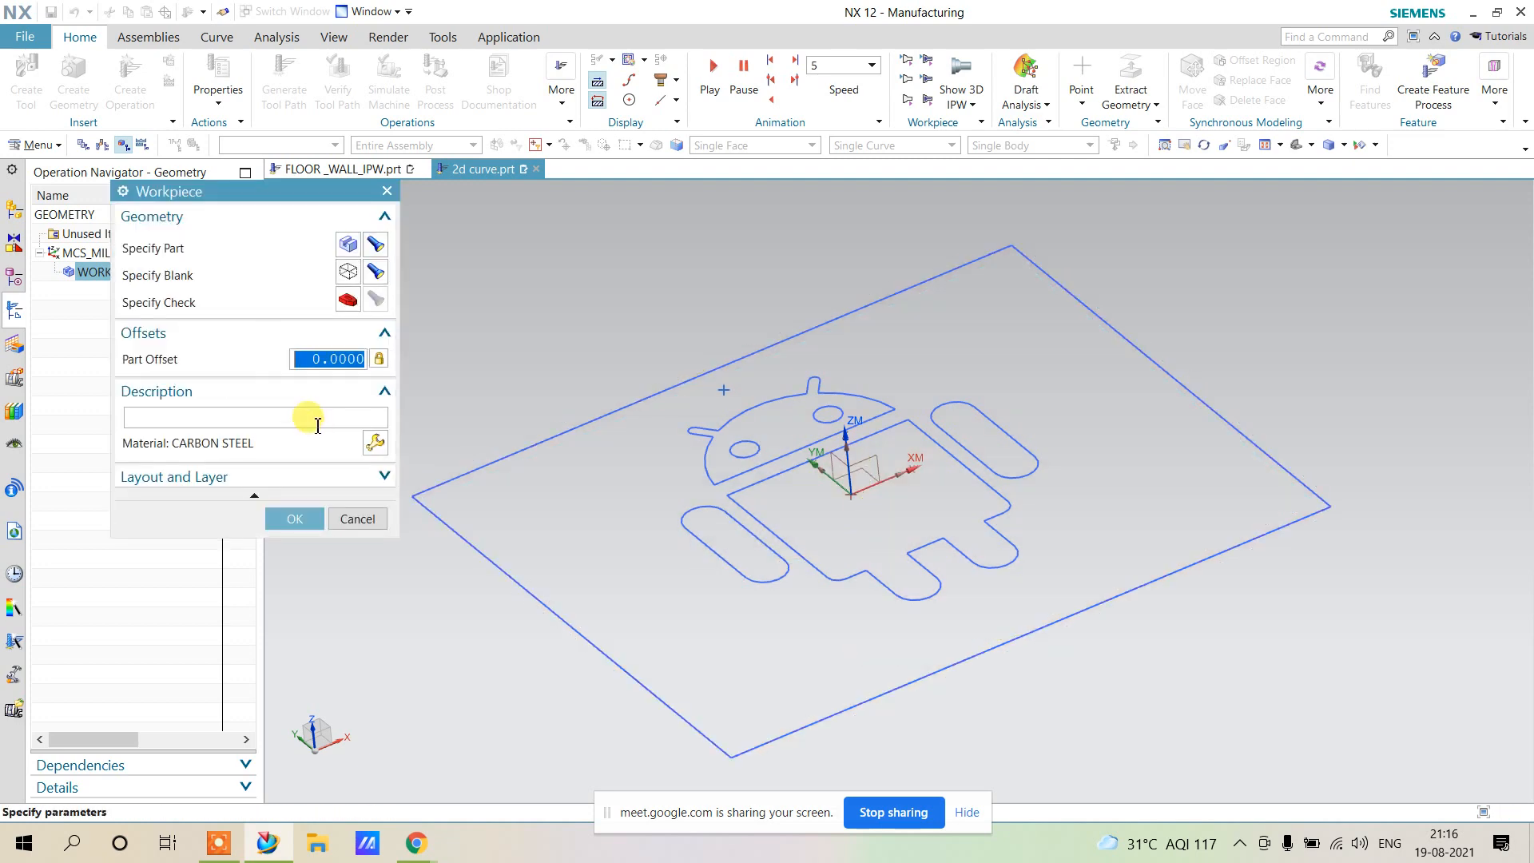
left_click(297, 519)
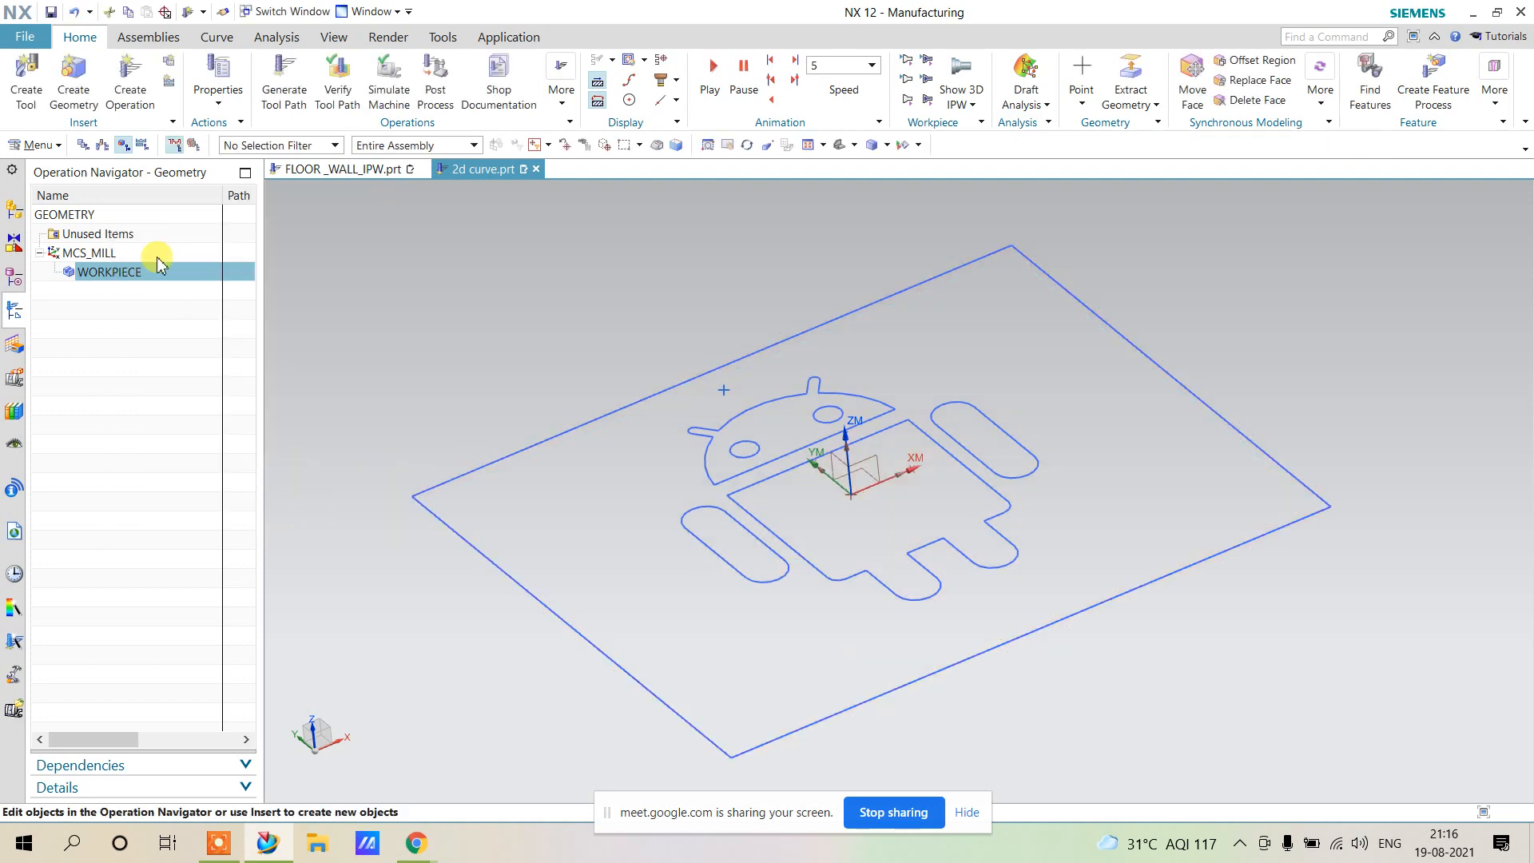
Create milling tool MILL_1 with a diameter of 1, a flute length of 3 and a length of 6.
left_click(26, 73)
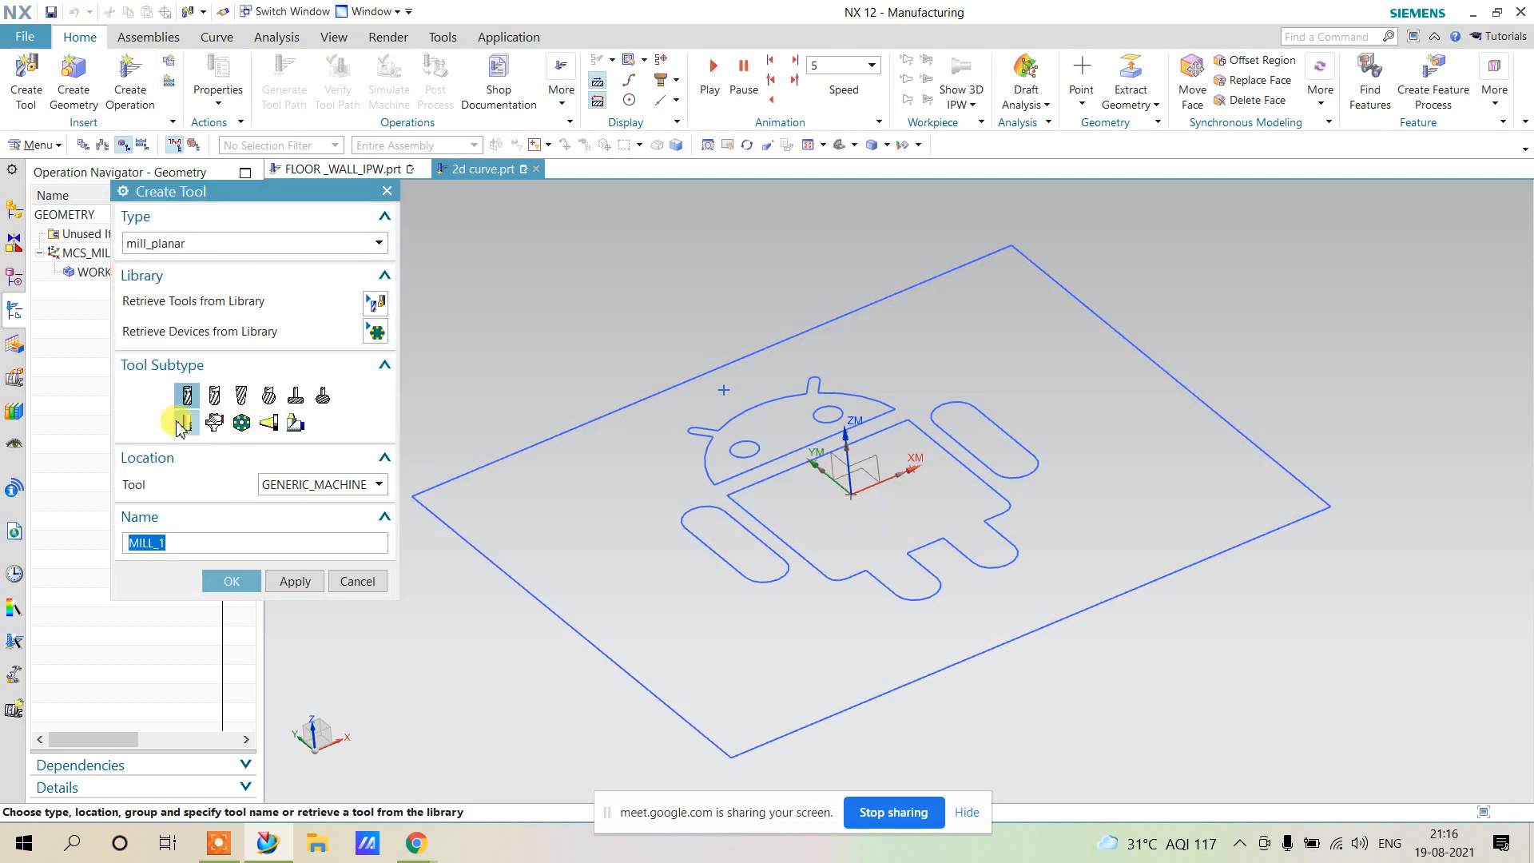
left_click(211, 581)
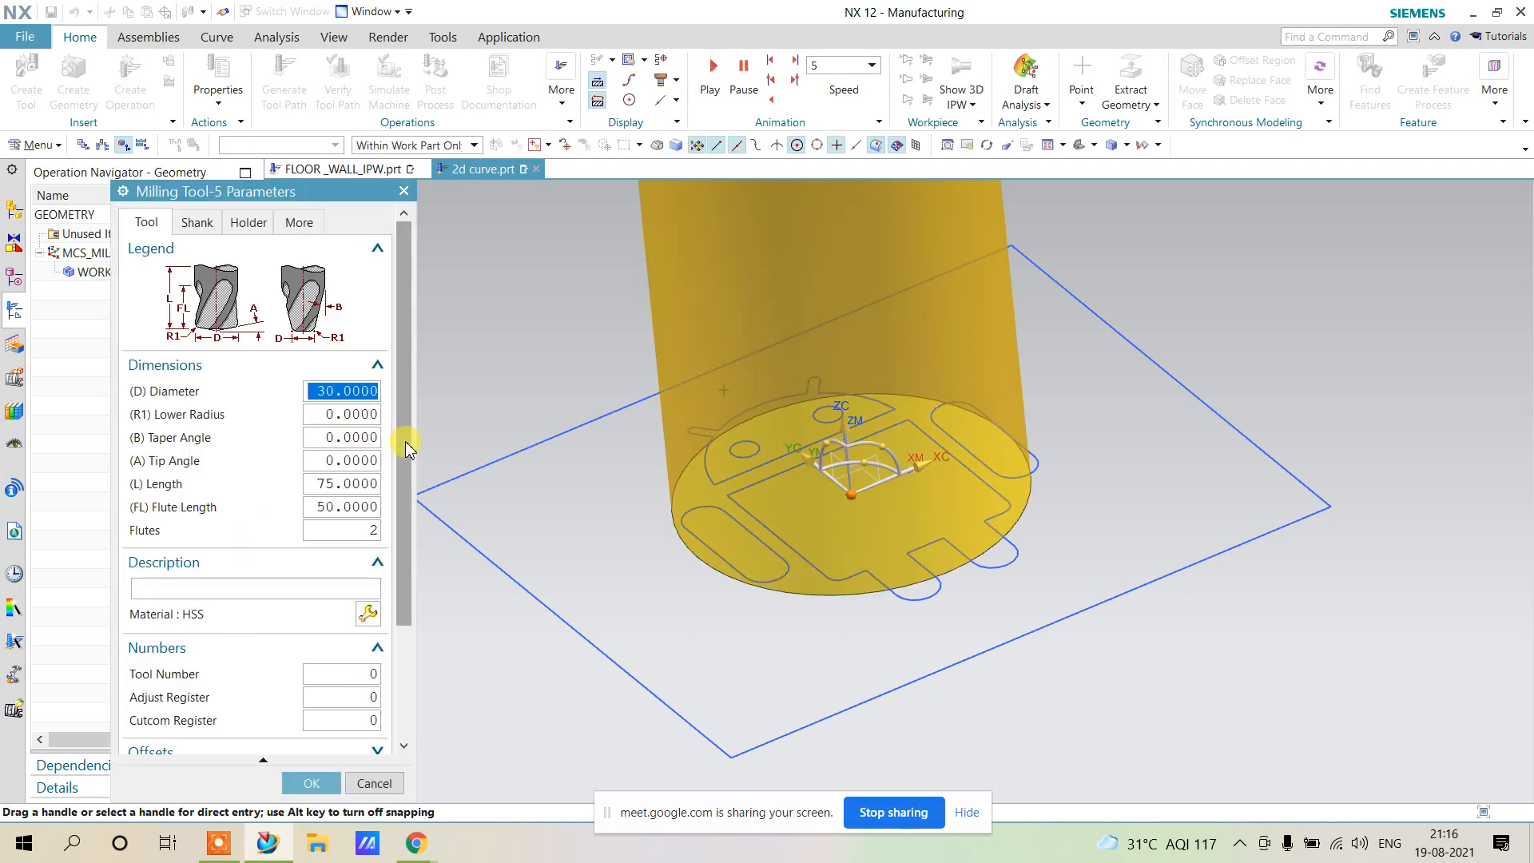
type("1")
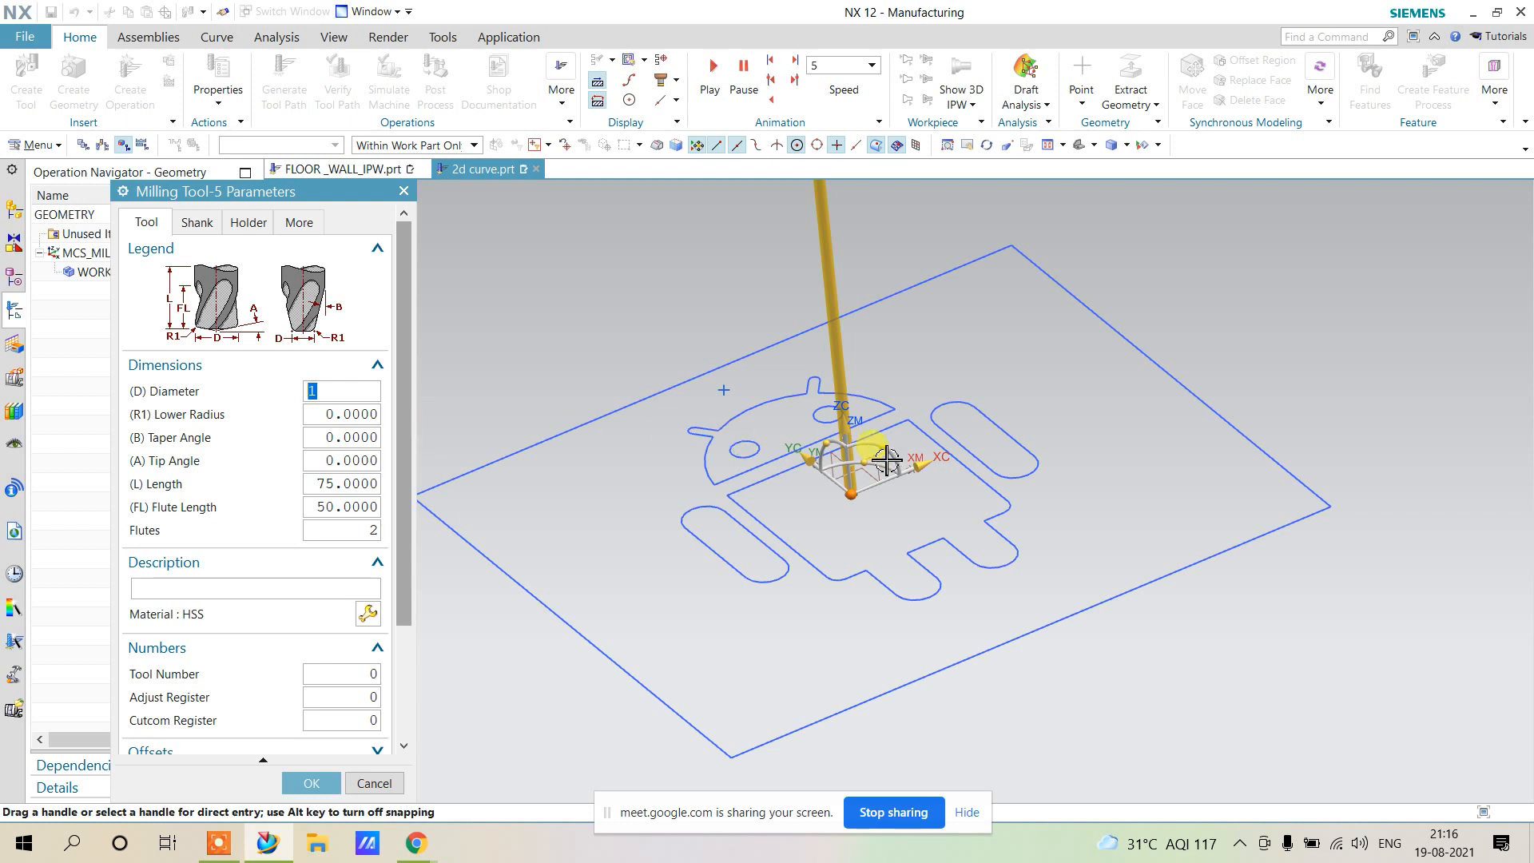
scroll(728, 434, "up", 2)
scroll(833, 500, "down", 1)
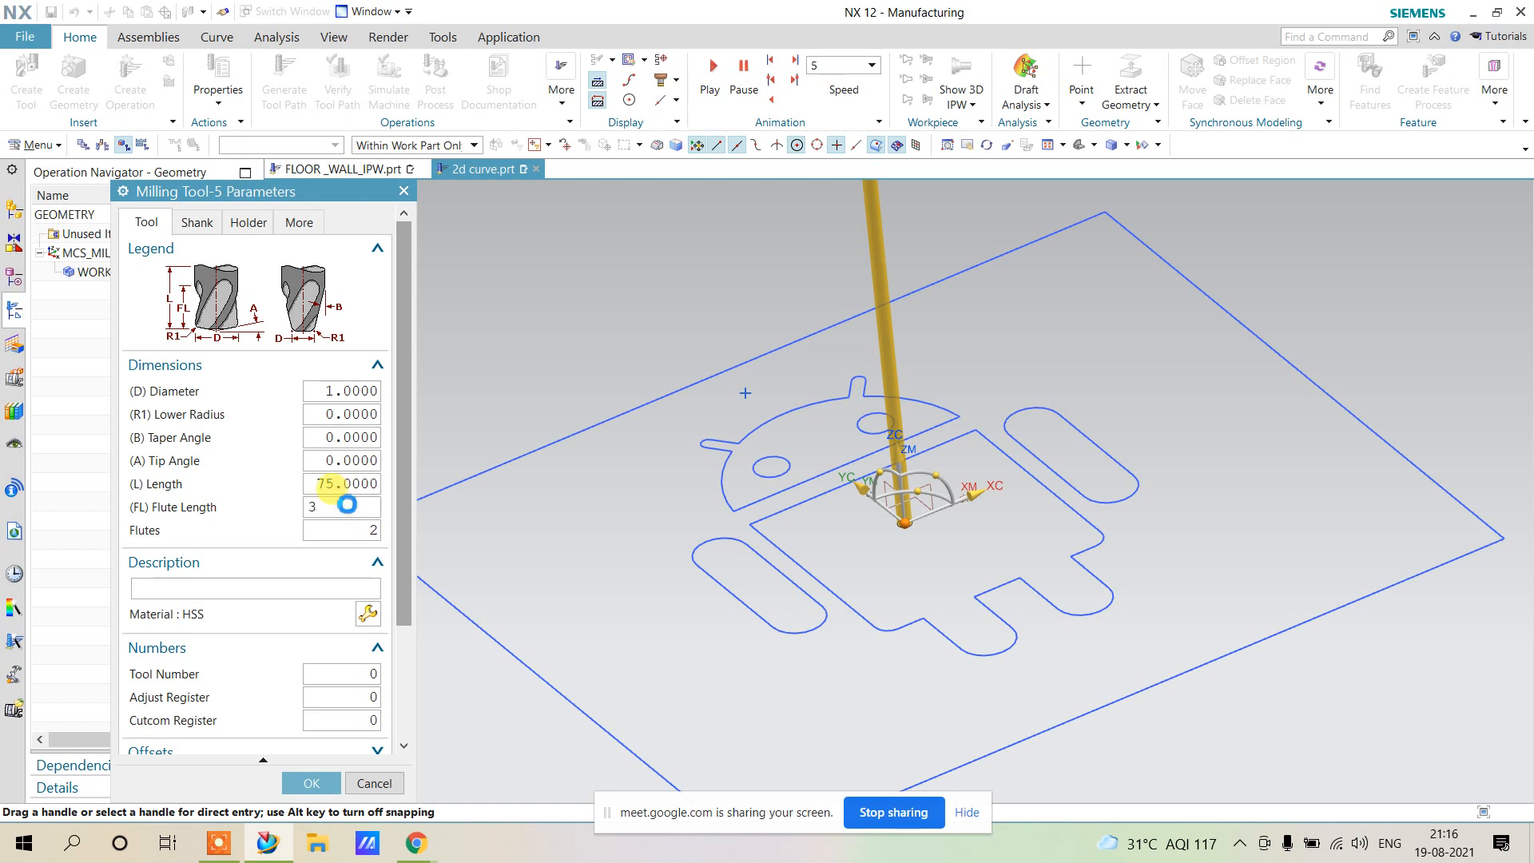
double_click(347, 504)
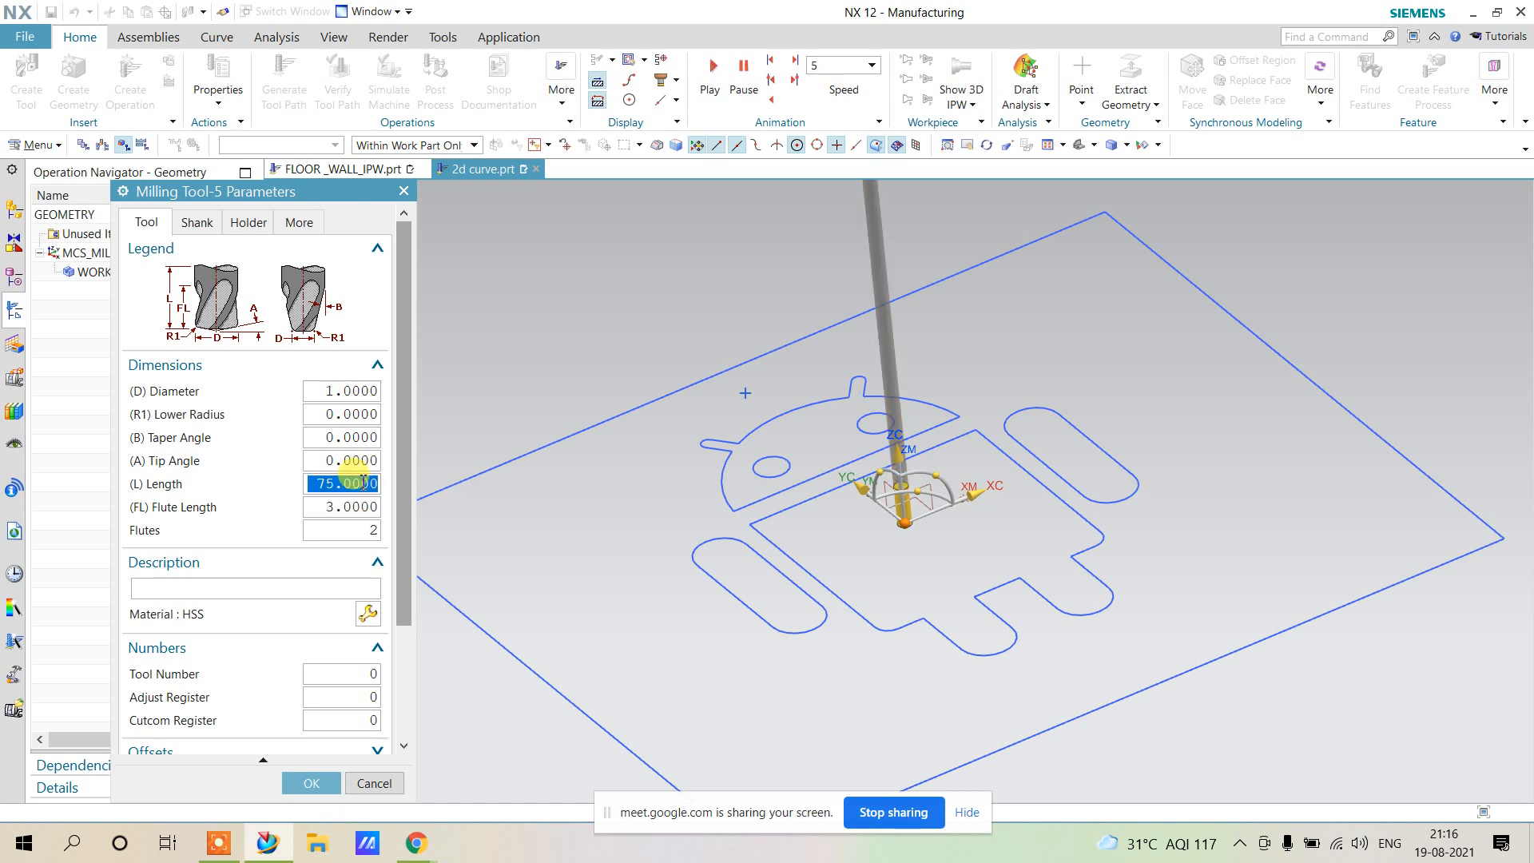
type("6")
left_click(312, 783)
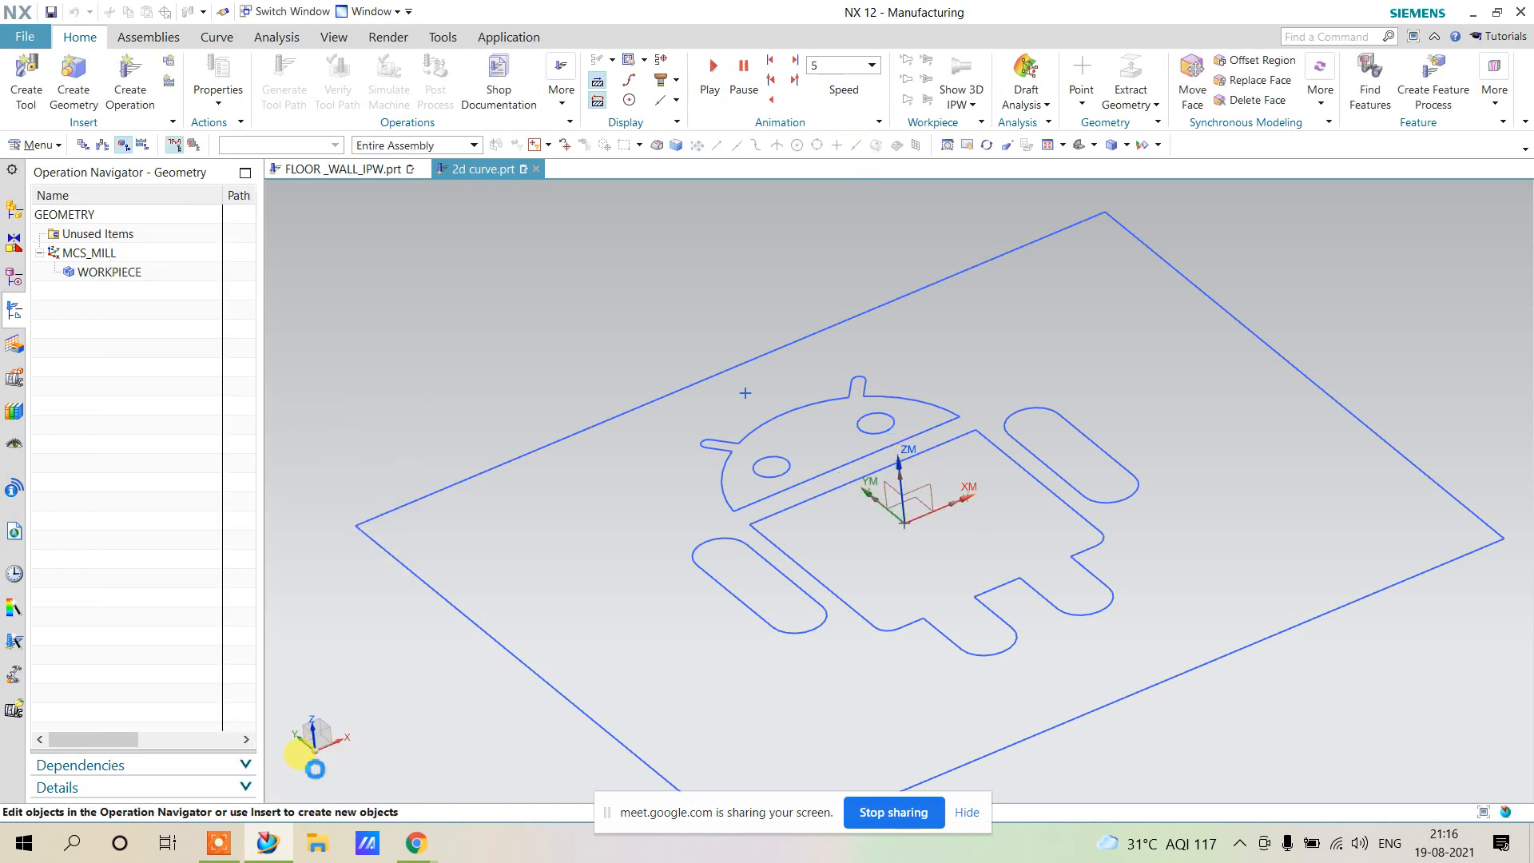
Create a PLANAR_MILL operation that uses tool MILL_1, geometry WORKPIECE and method MILL_FINISH.
left_click(128, 74)
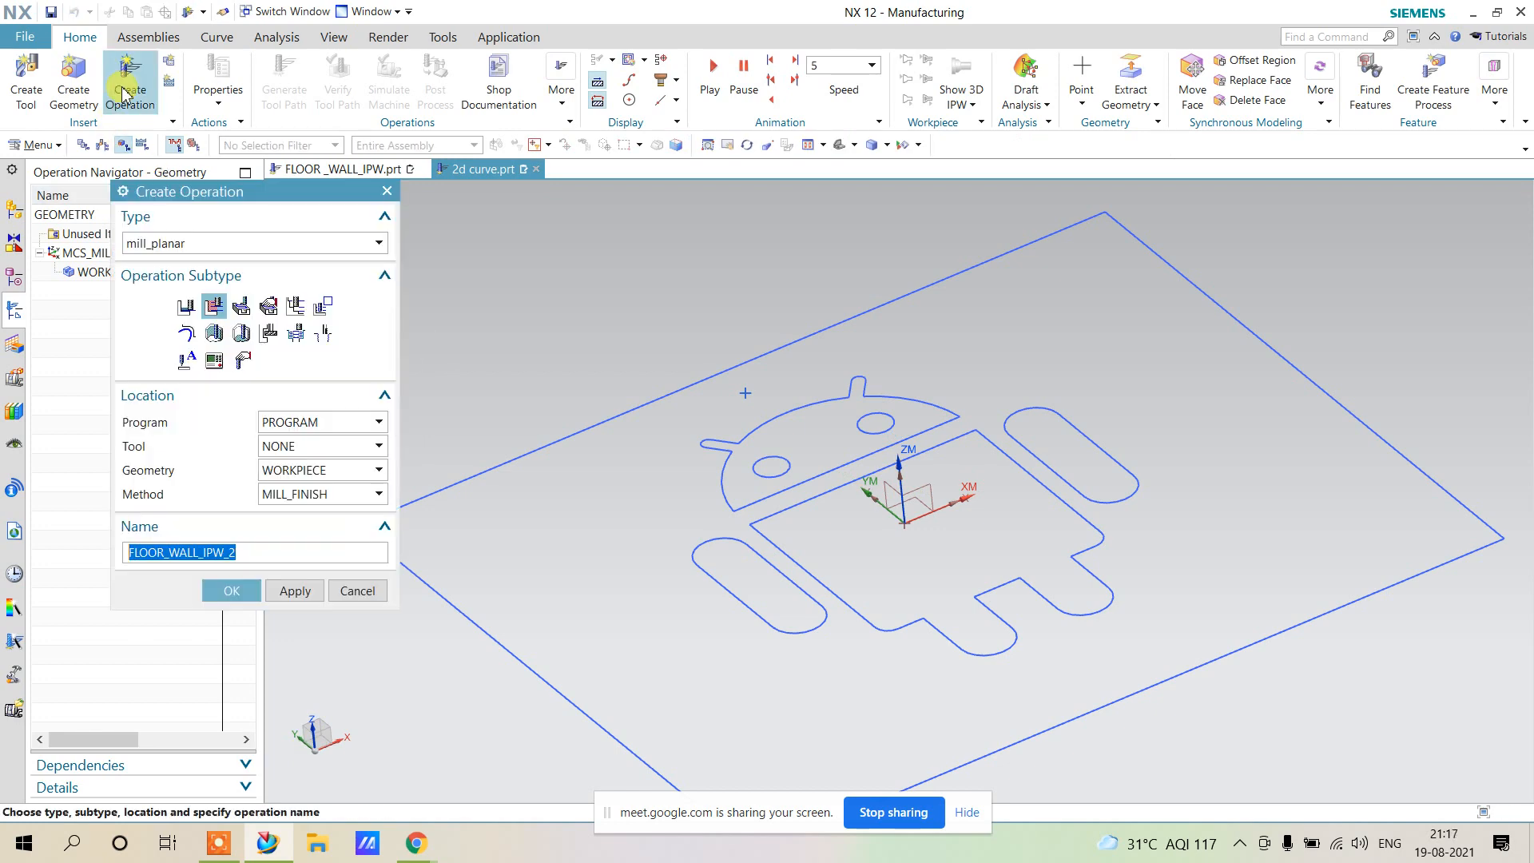
left_click(296, 310)
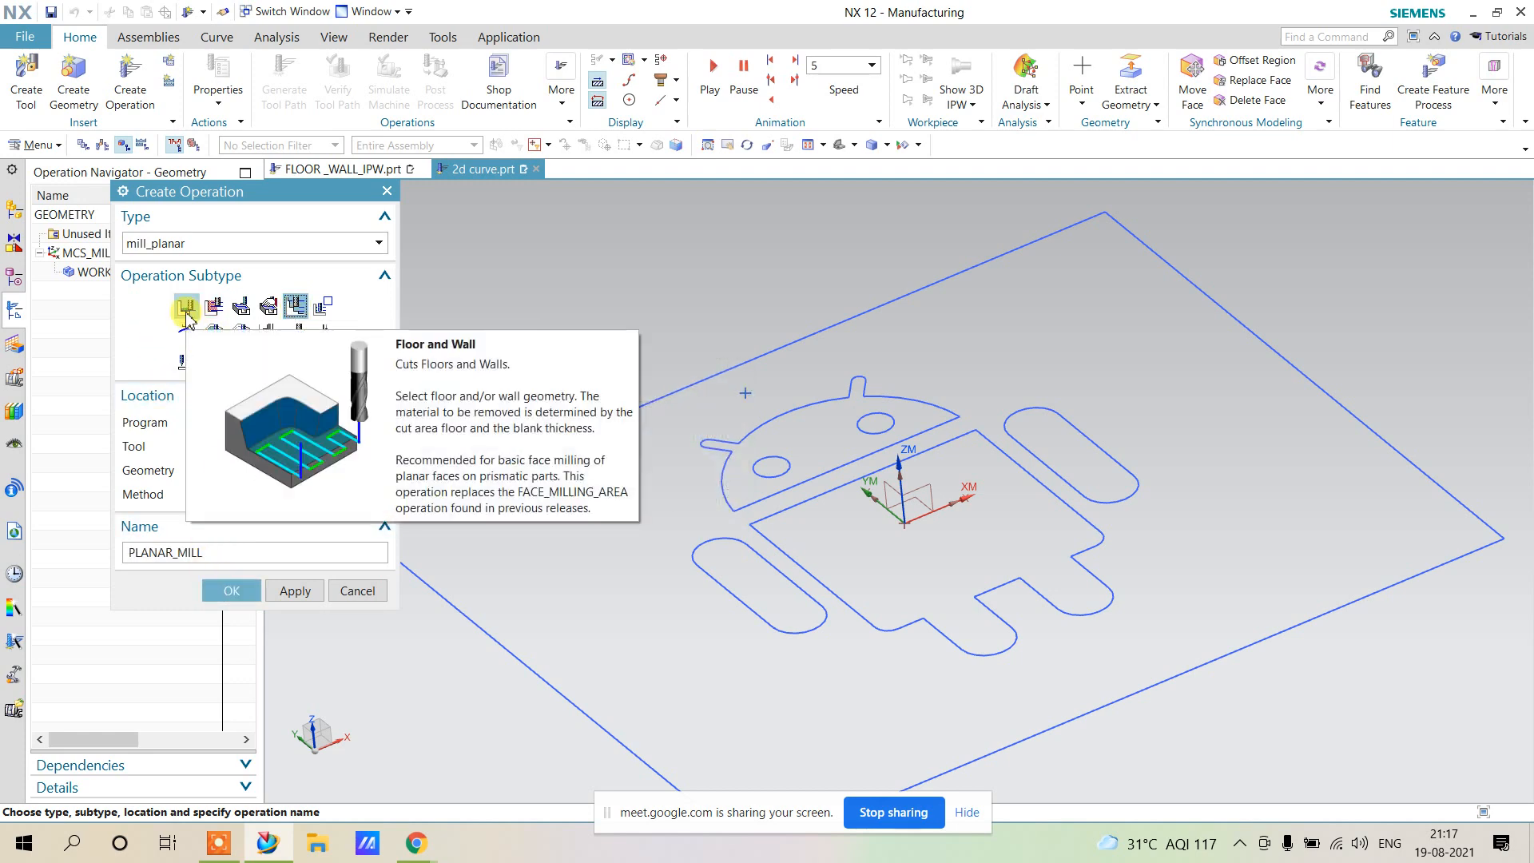
left_click(303, 446)
left_click(316, 473)
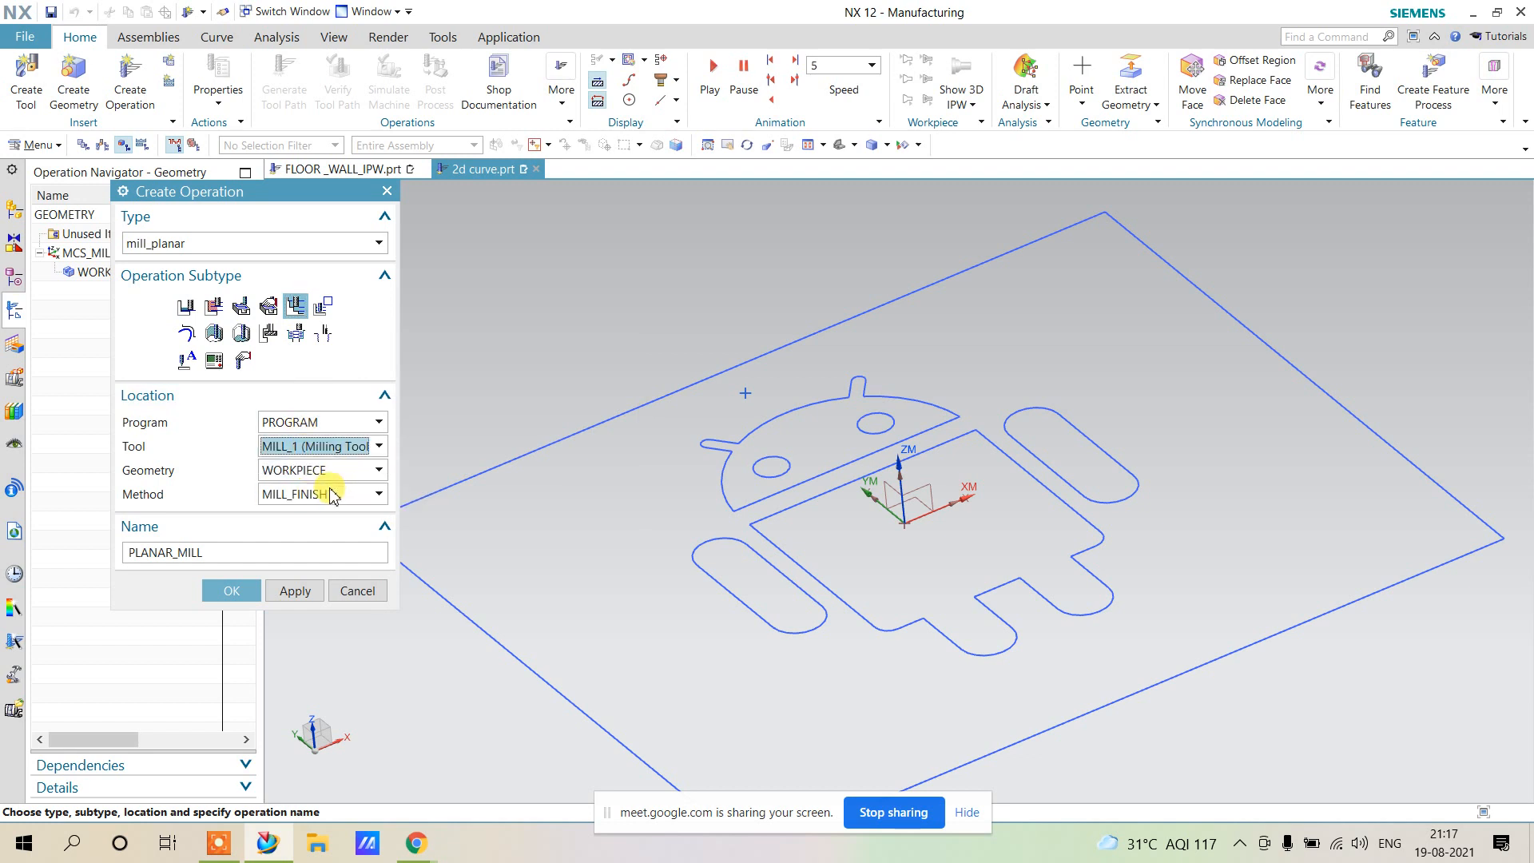
left_click(240, 591)
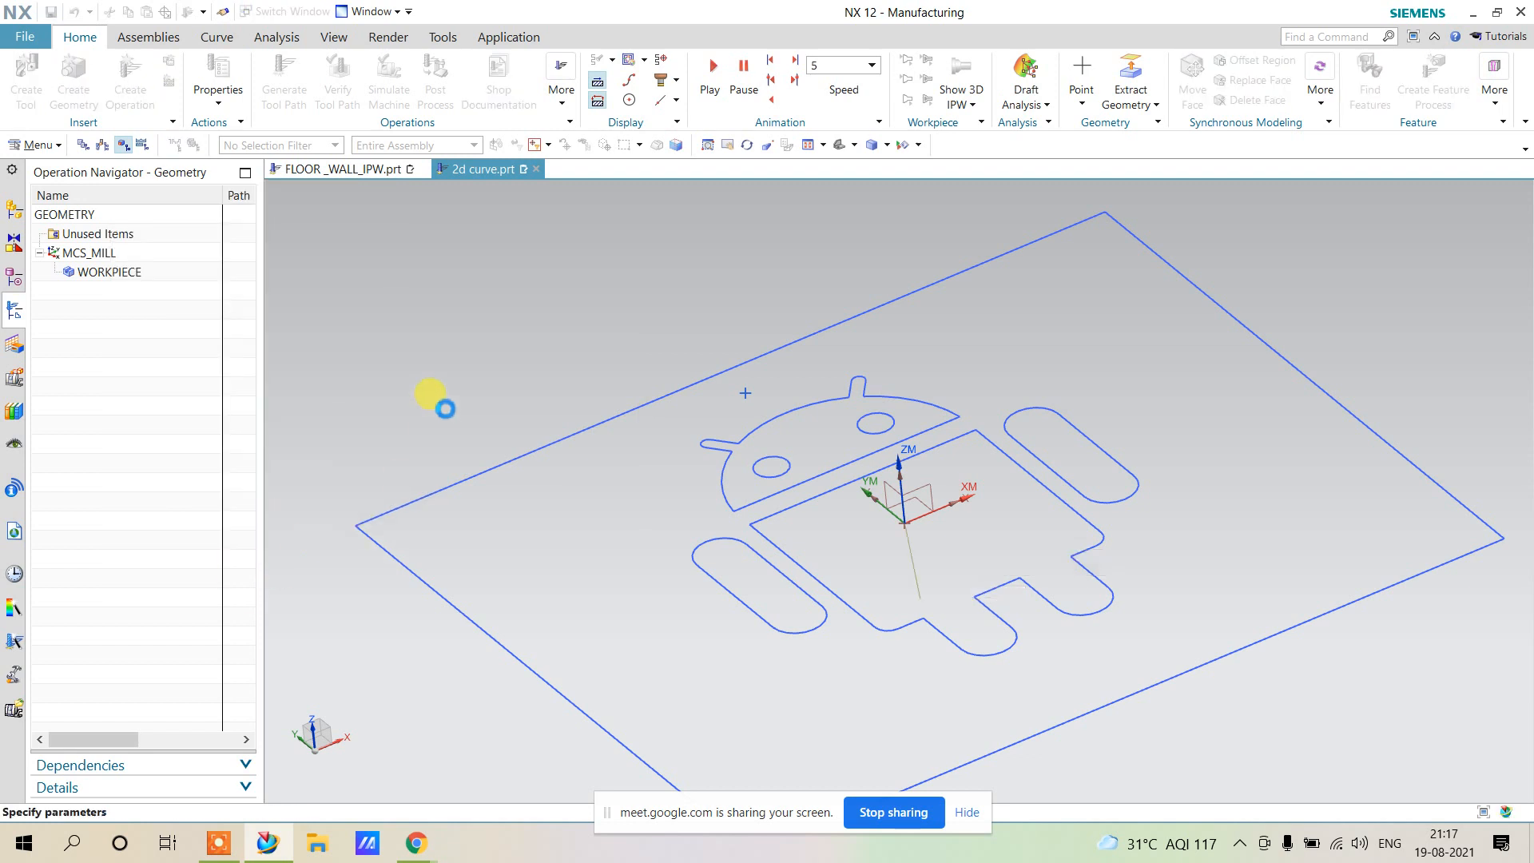
Specify the outer rectangle as a closed part boundary, using the Curves selection method with Connected Curves.
left_click(349, 274)
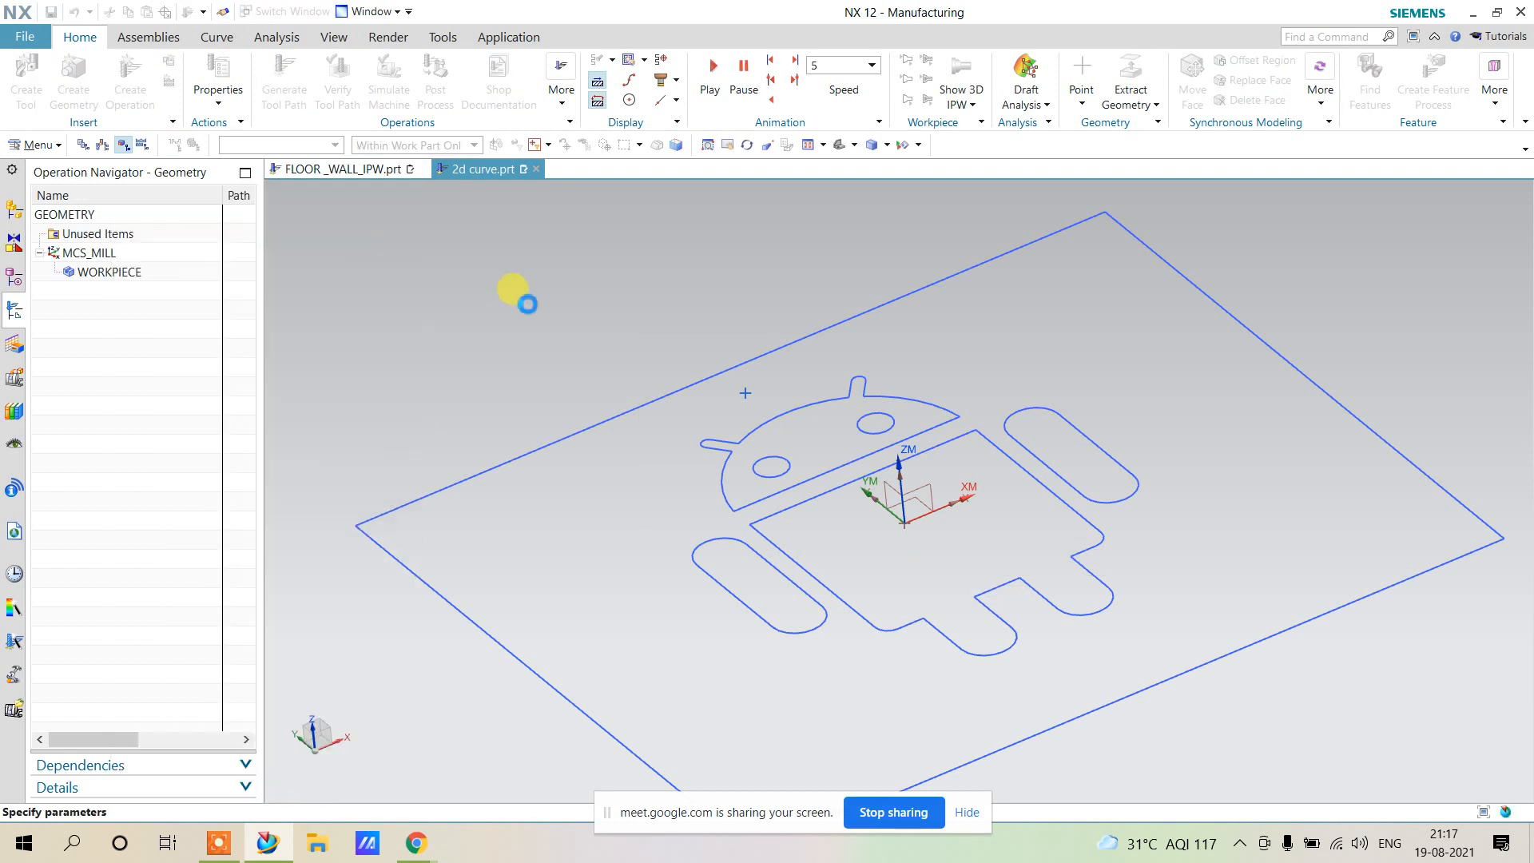
scroll(555, 324, "down", 2)
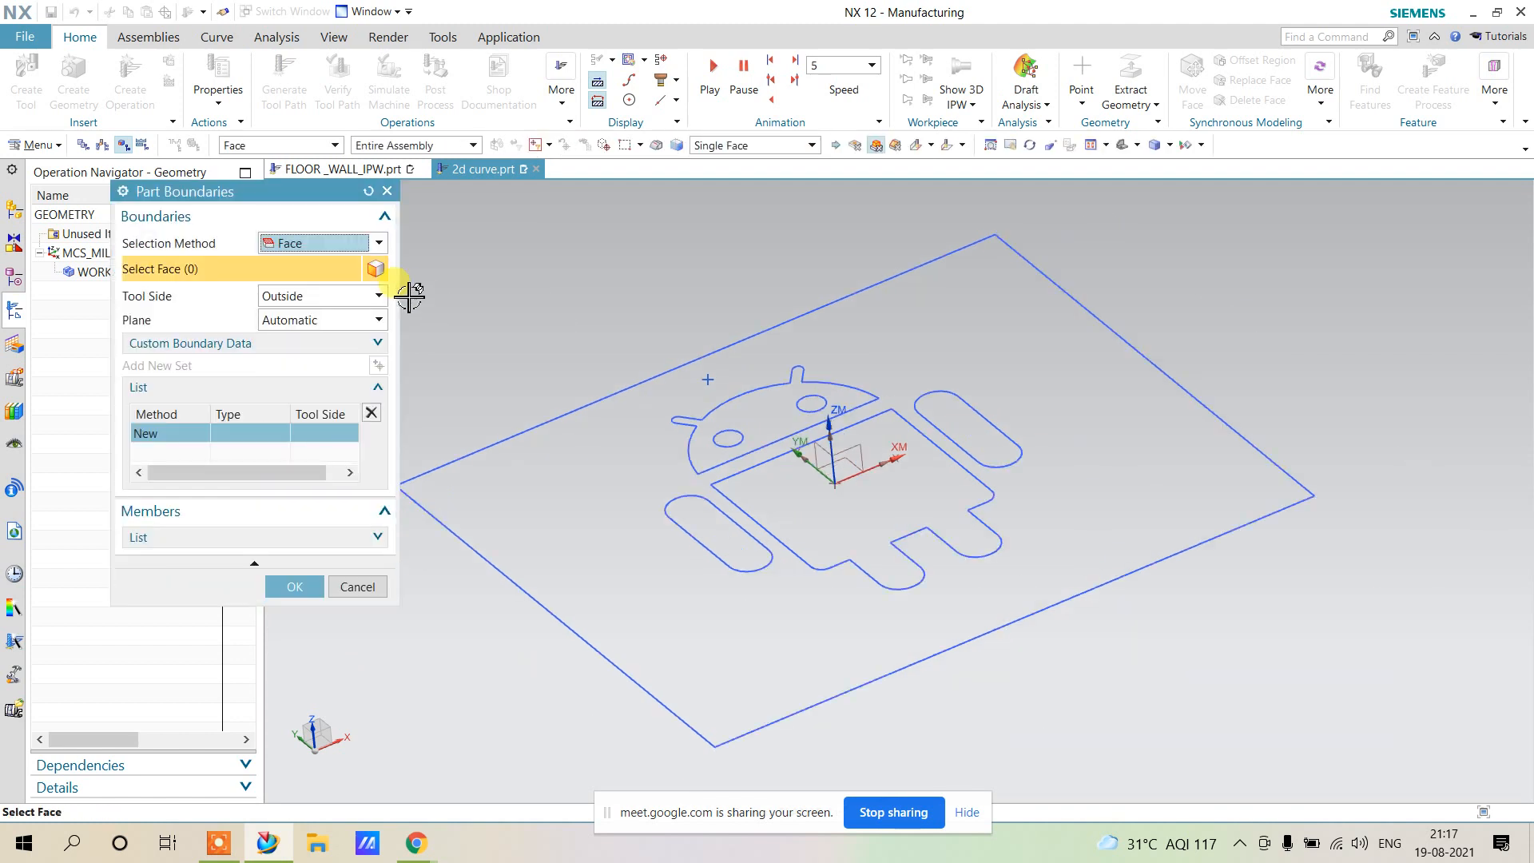
left_click(358, 251)
left_click(372, 279)
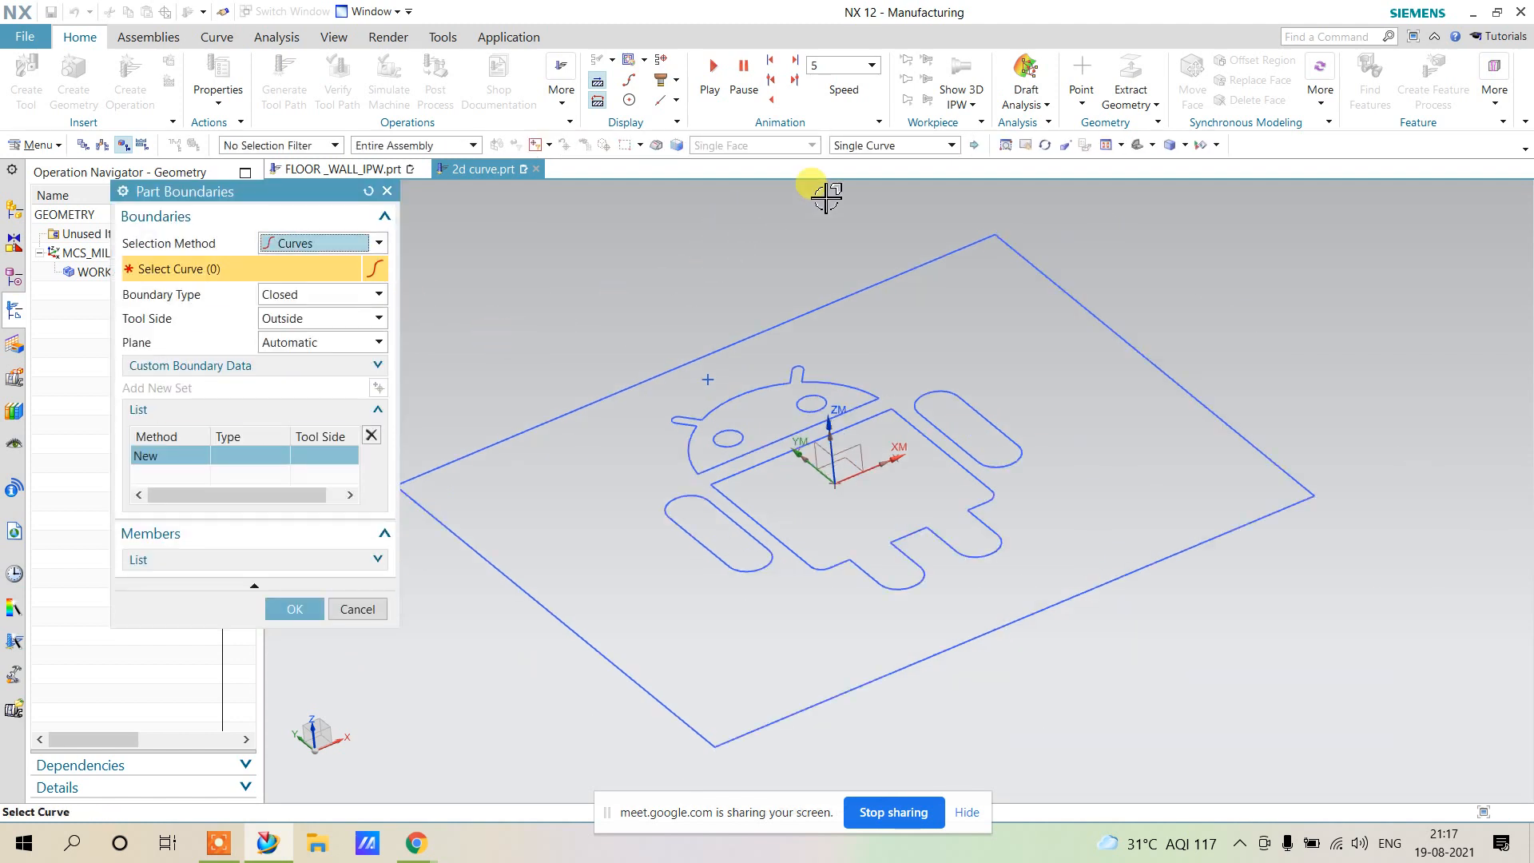
left_click(879, 146)
left_click(879, 182)
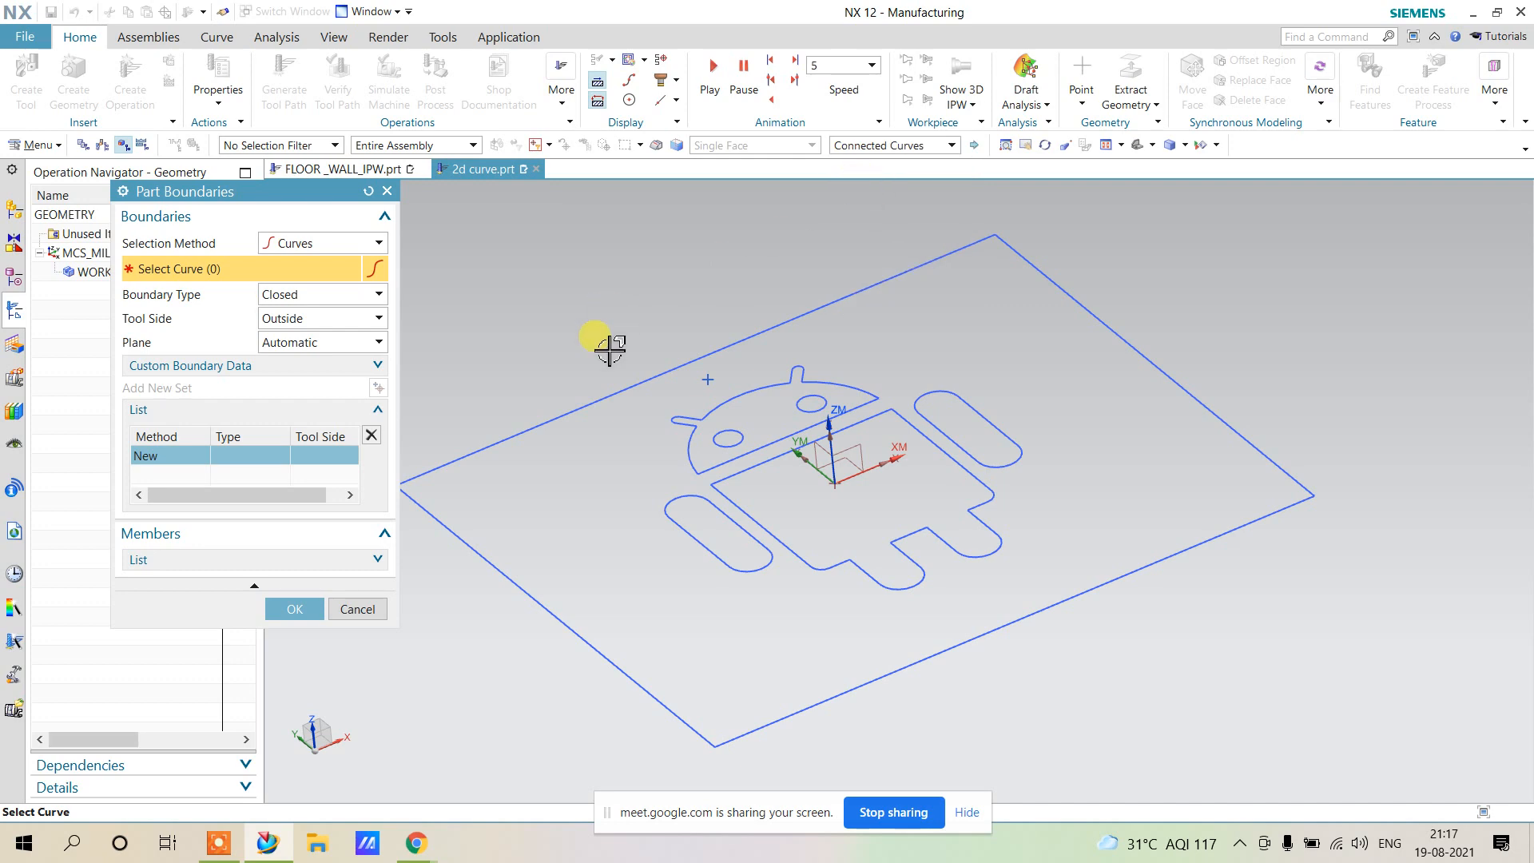
left_click(594, 404)
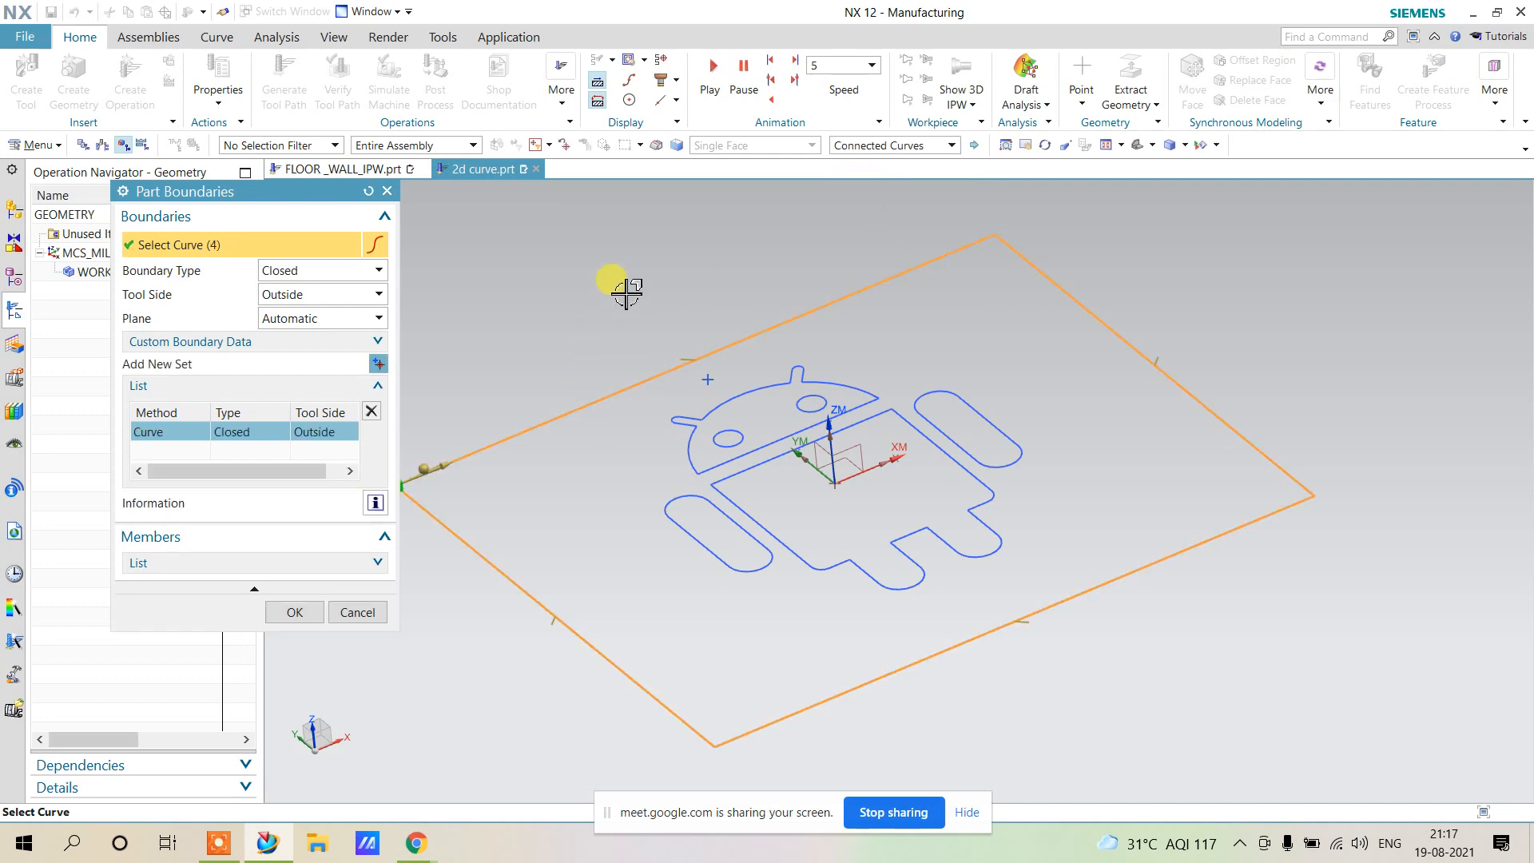
Set the rectangle boundary's tool side to Inside.
scroll(627, 293, "down", 2)
scroll(514, 336, "up", 4)
middle_click_drag(590, 387, 518, 363)
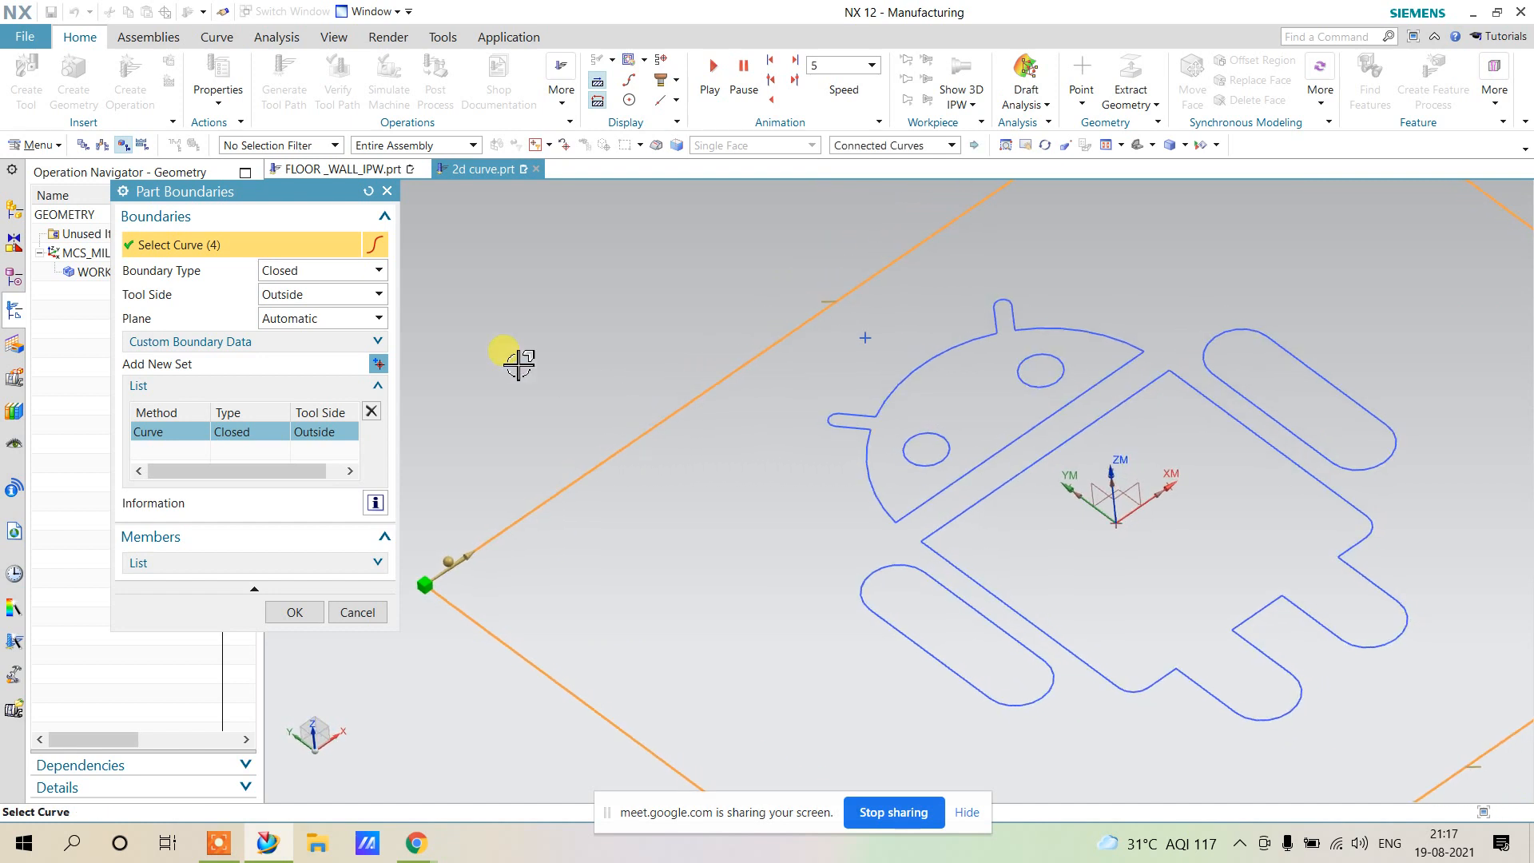
left_click(345, 294)
left_click(367, 318)
scroll(565, 465, "down", 4)
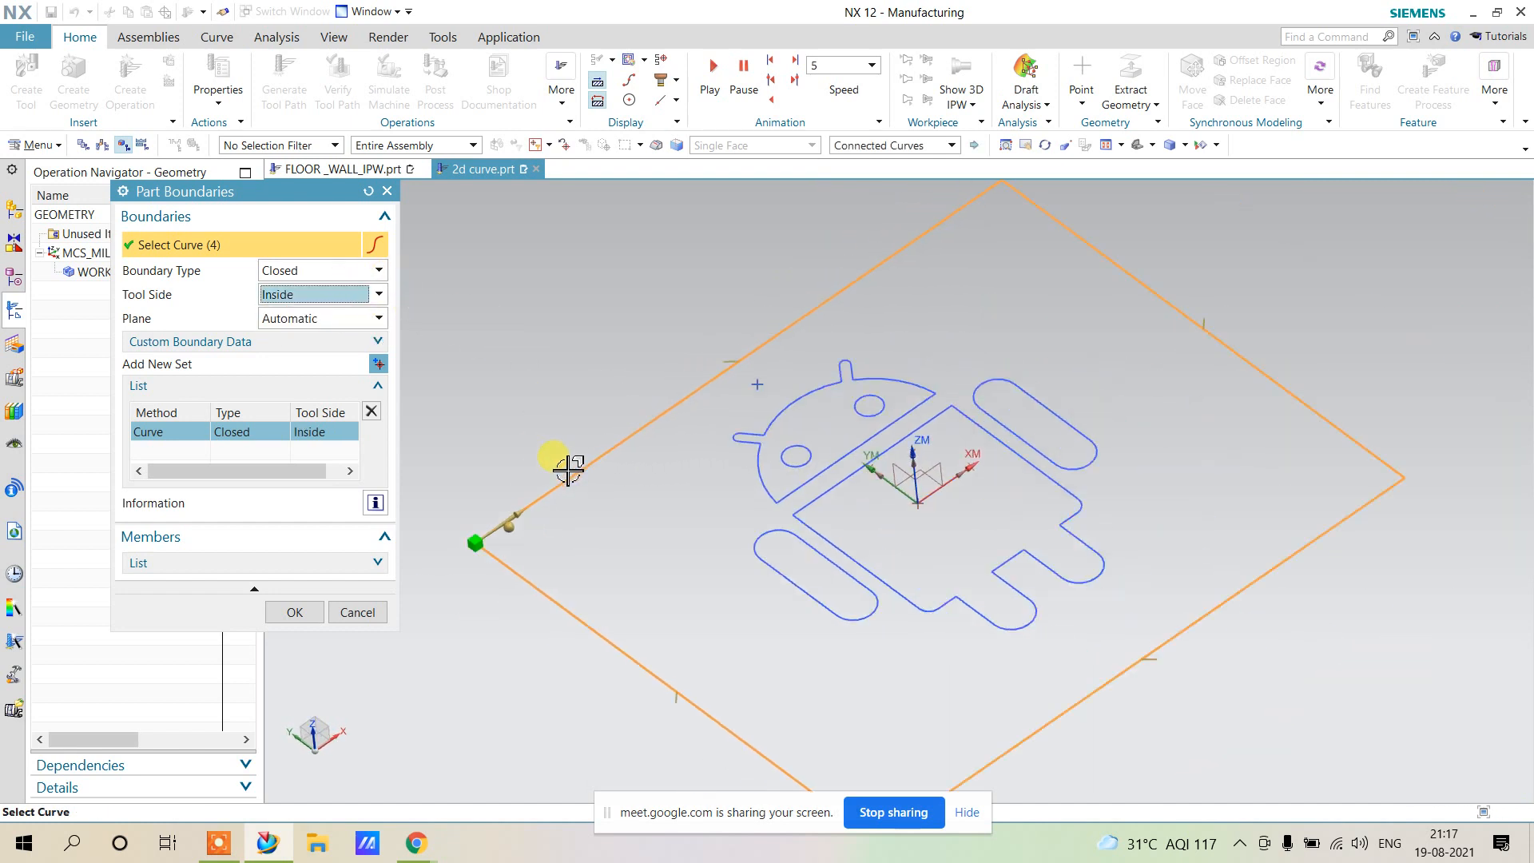
scroll(845, 577, "up", 2)
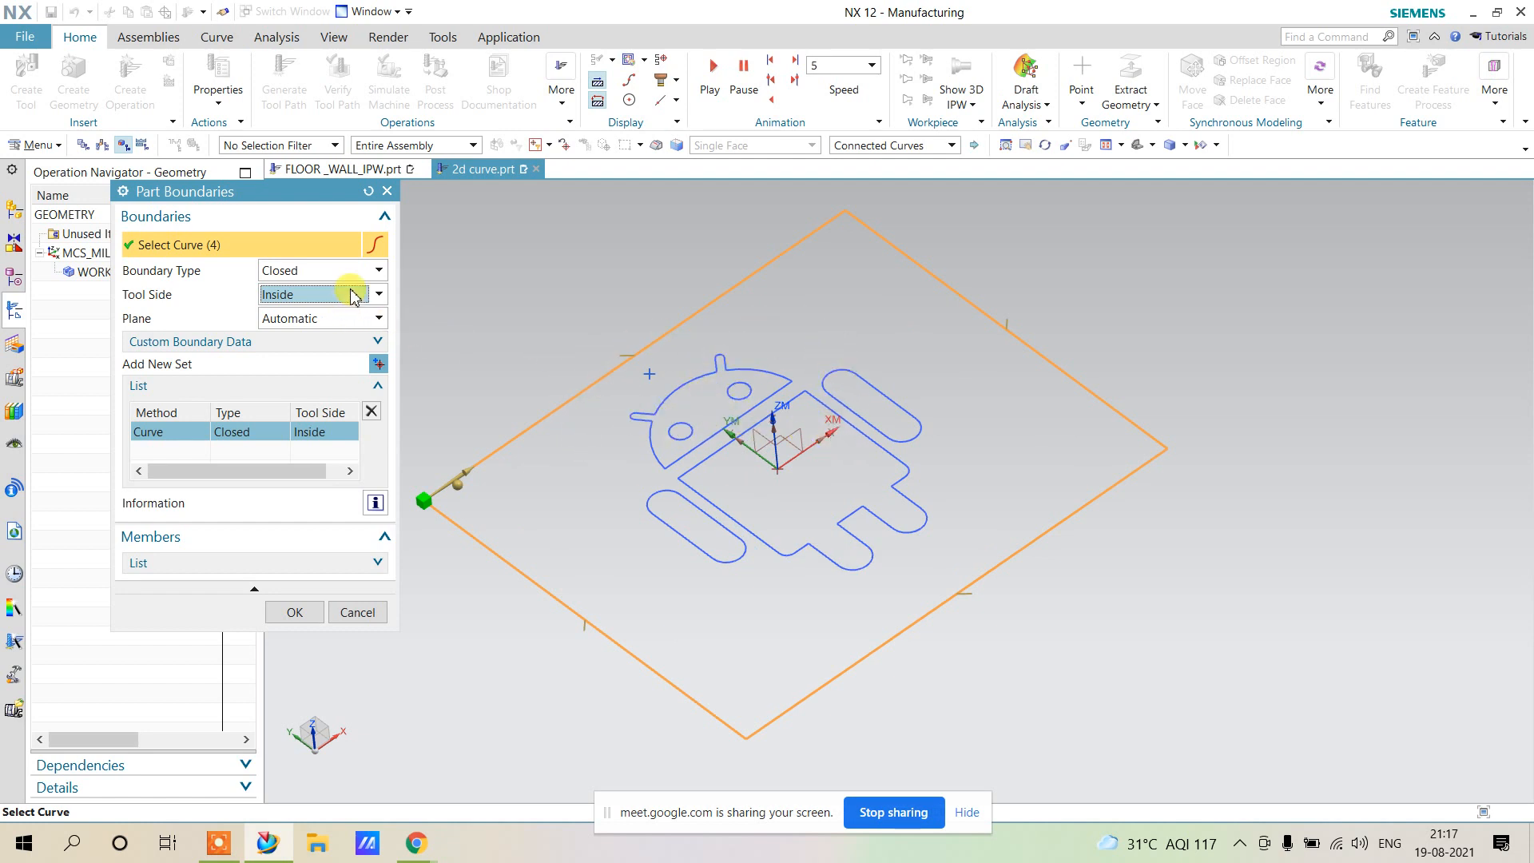
Add the robot's head outline and the arm on its negative XM side as separate part boundary sets.
left_click(379, 366)
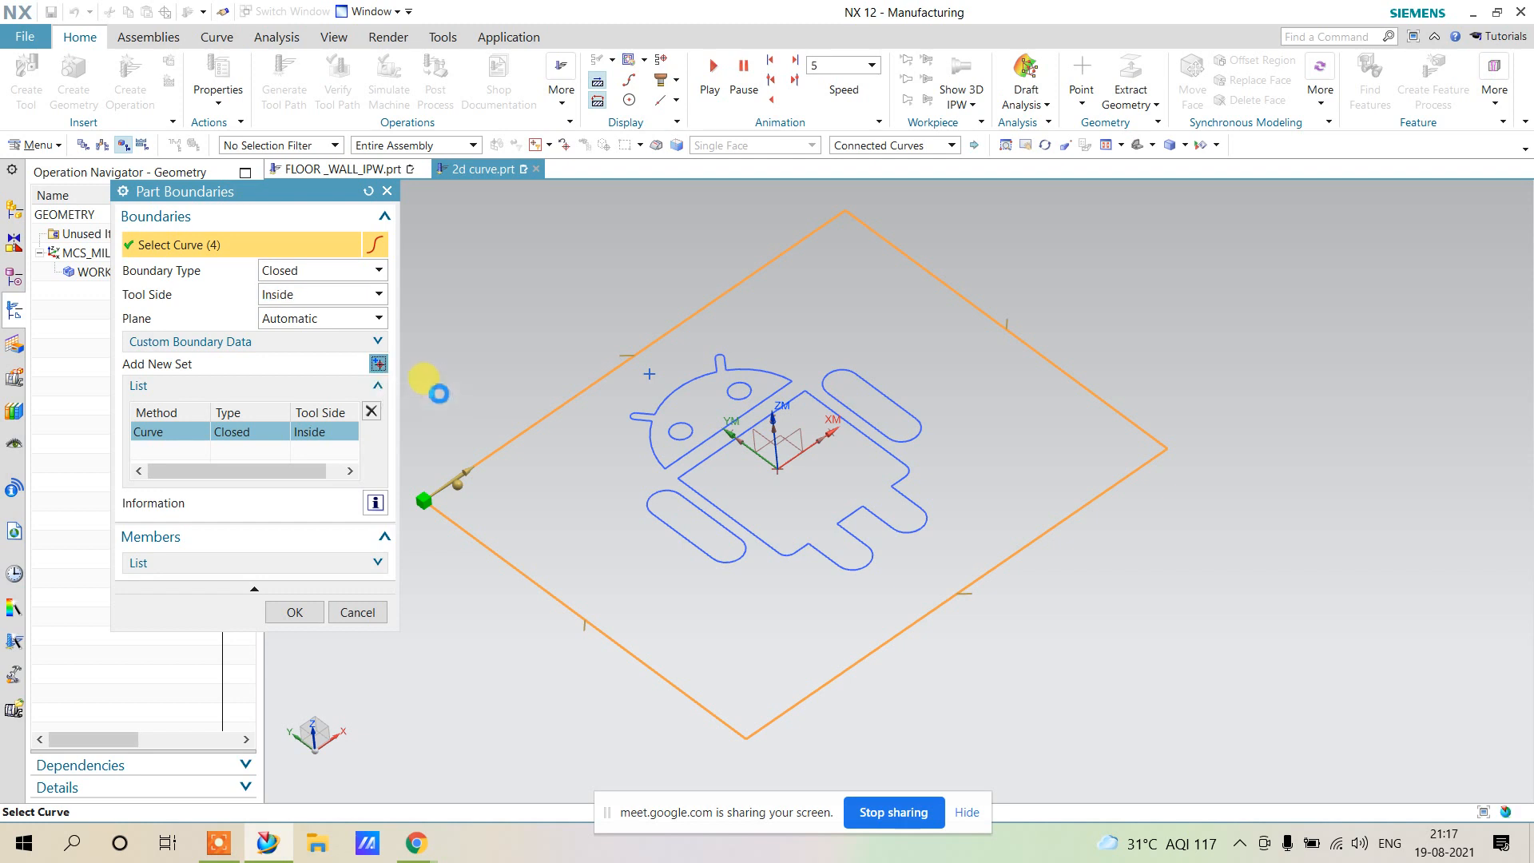
left_click(663, 452)
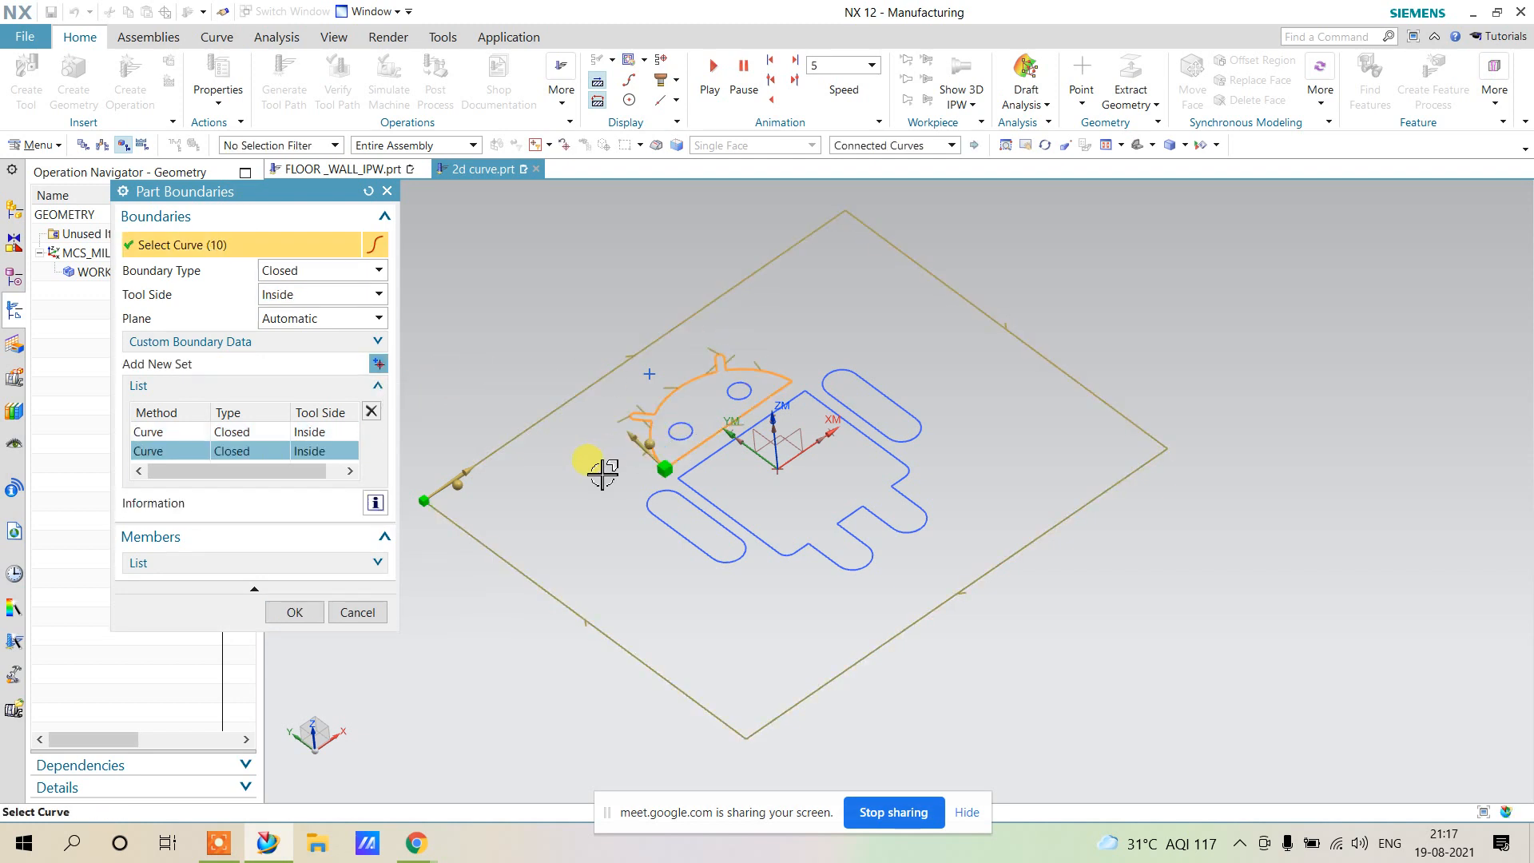
left_click(379, 364)
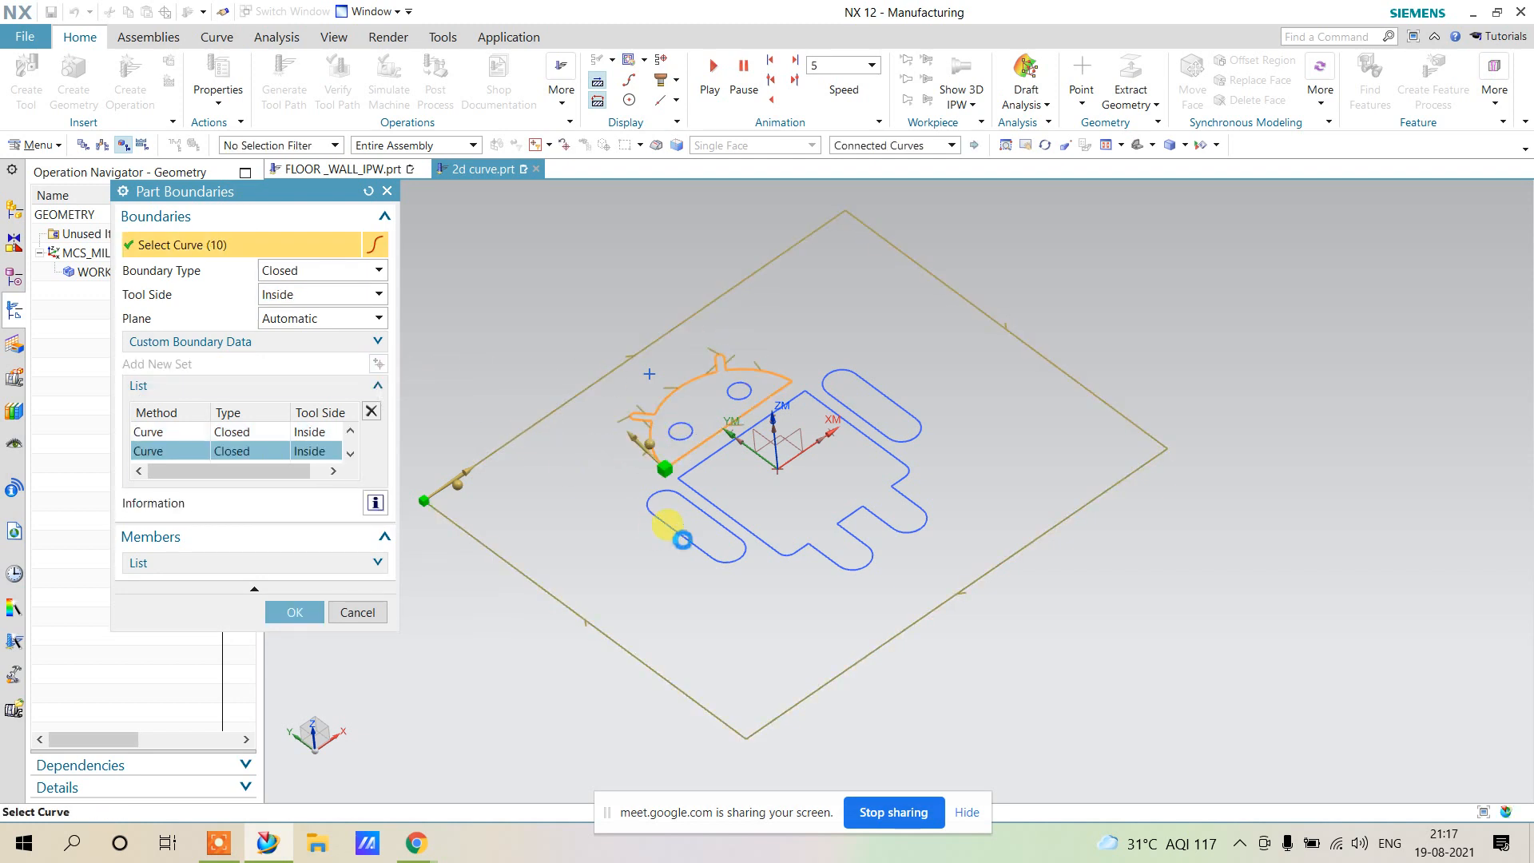
left_click(683, 540)
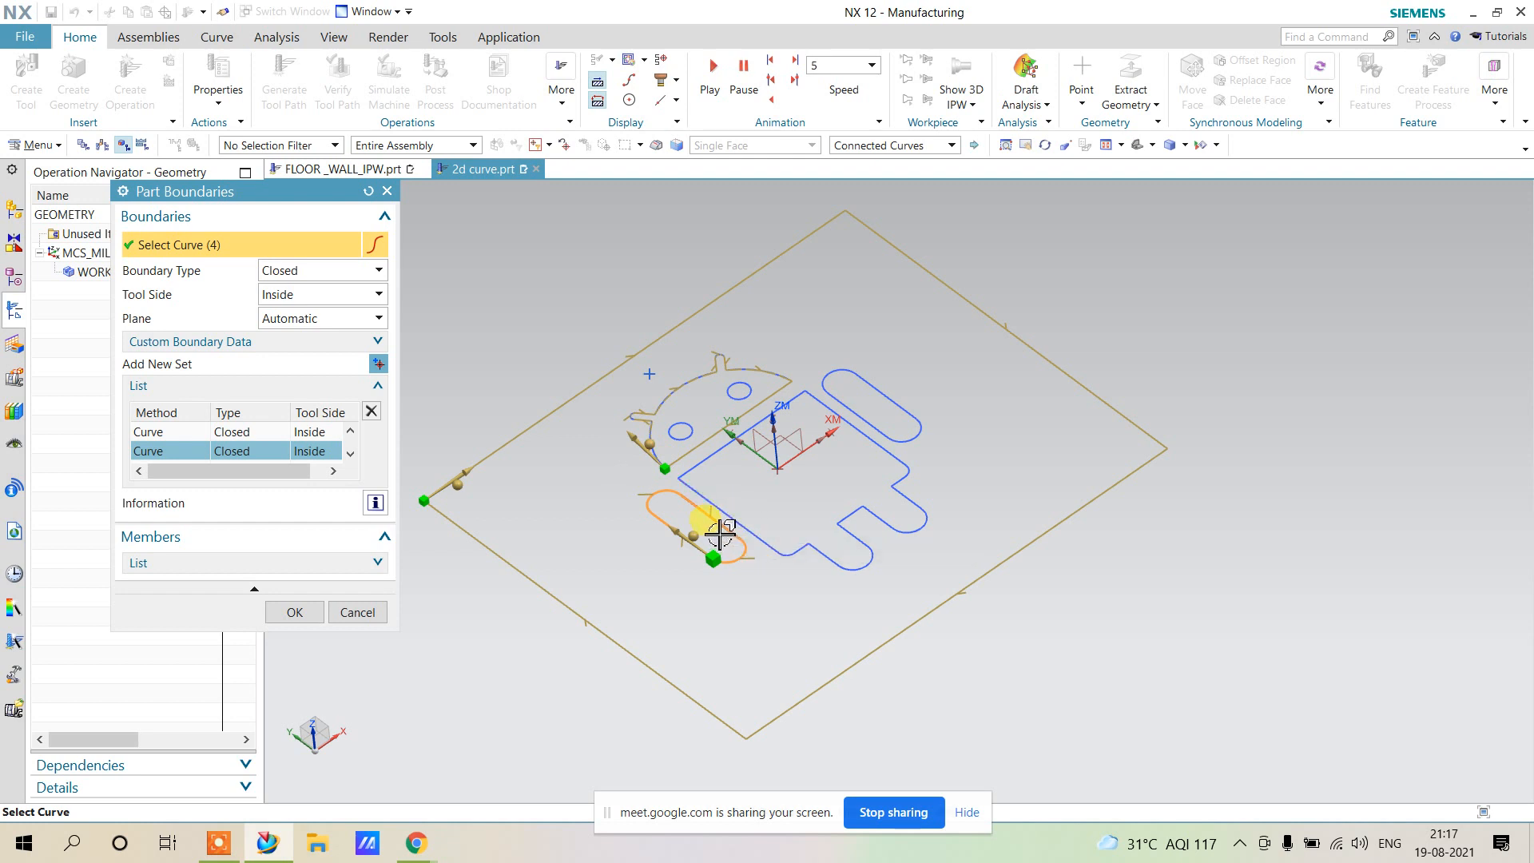
Set the tool side of the arm boundary and the head boundary to Outside.
left_click(342, 297)
left_click(342, 331)
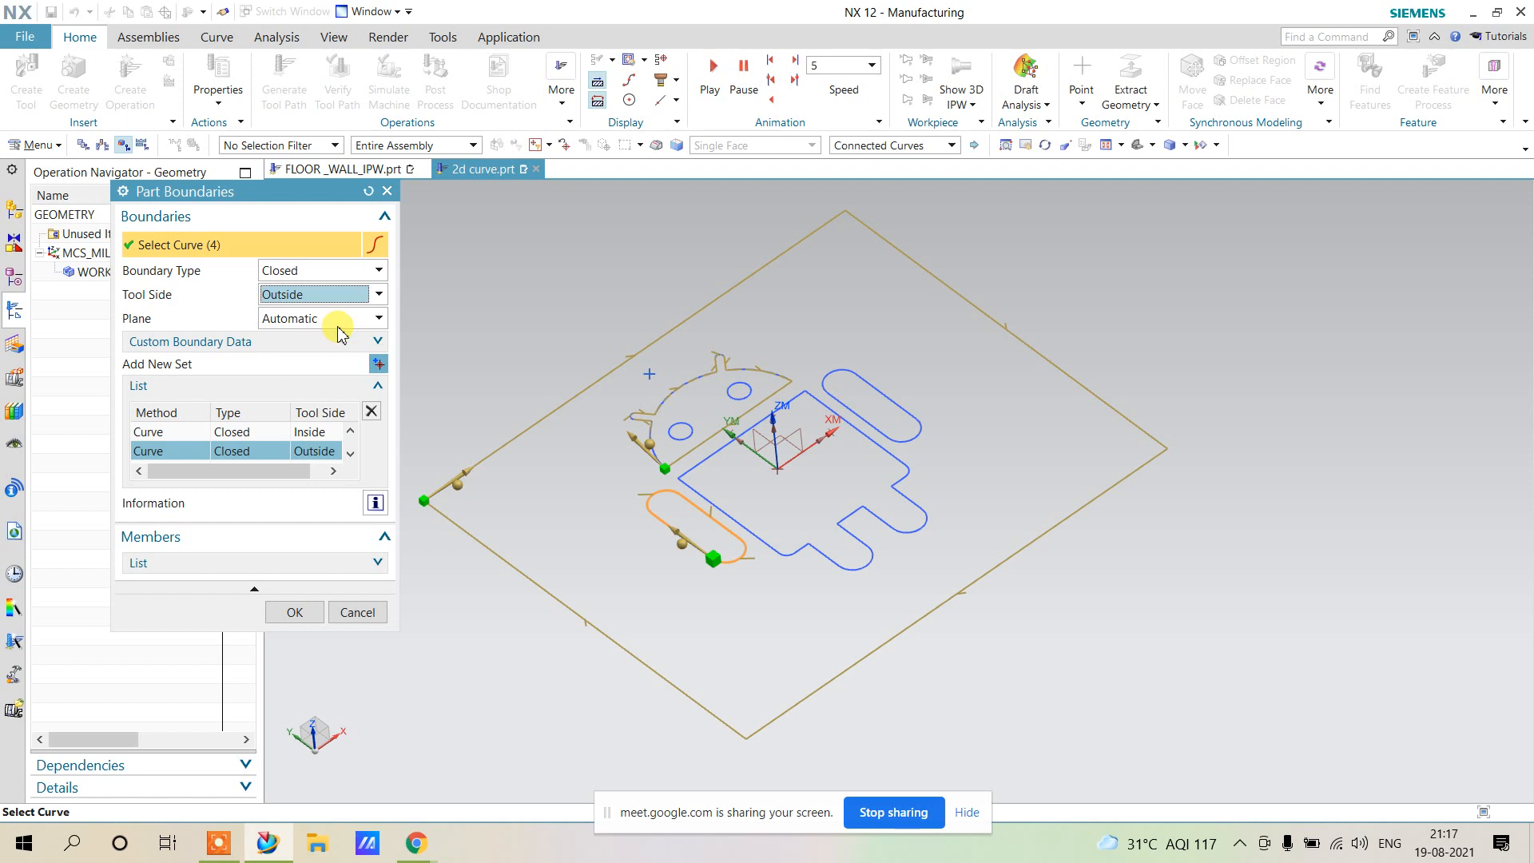
left_click(261, 435)
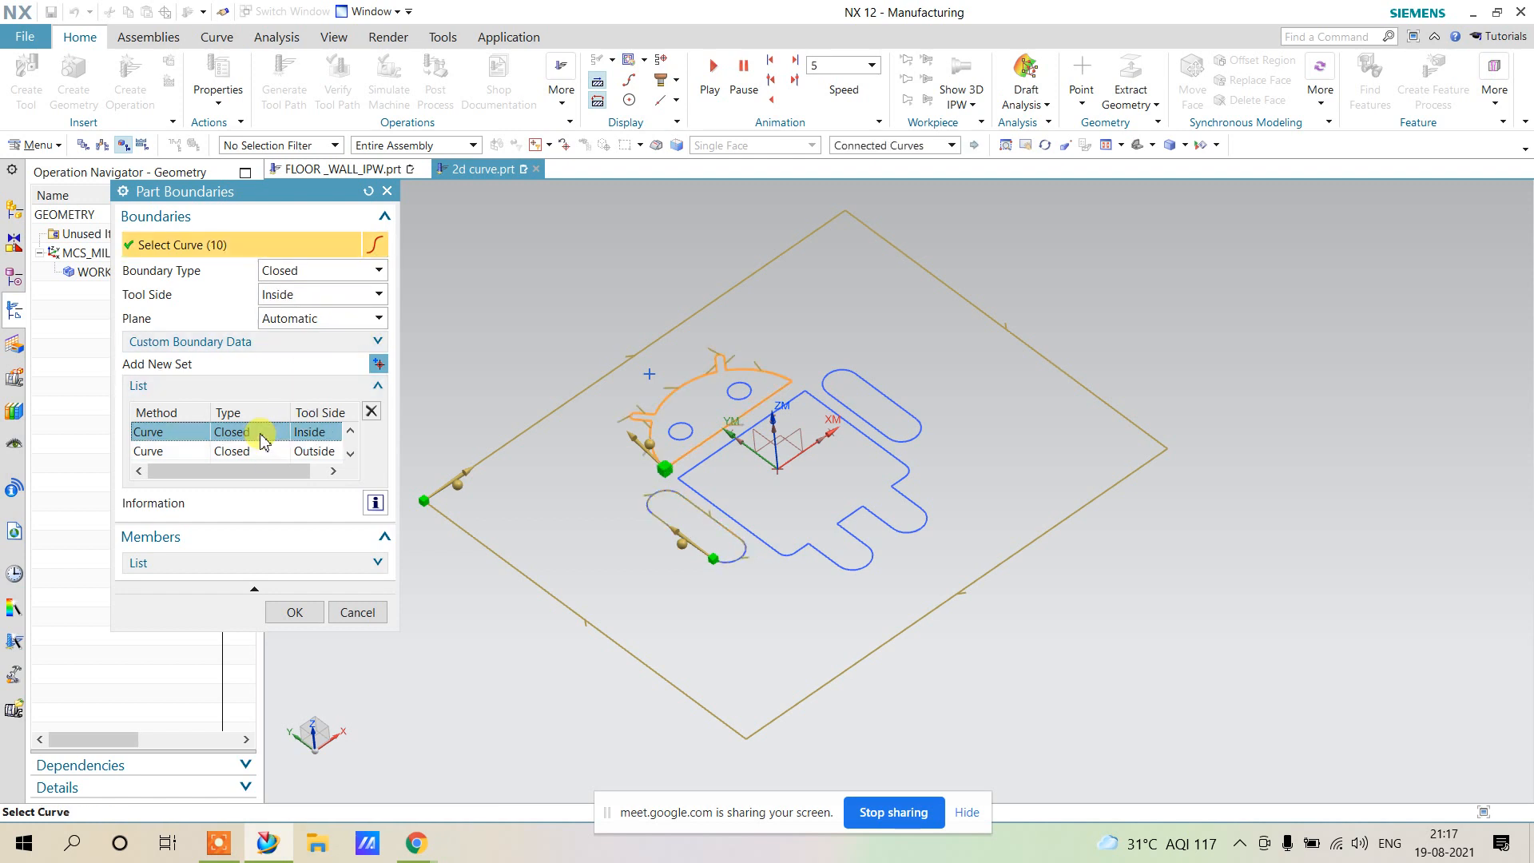
left_click(299, 294)
left_click(306, 332)
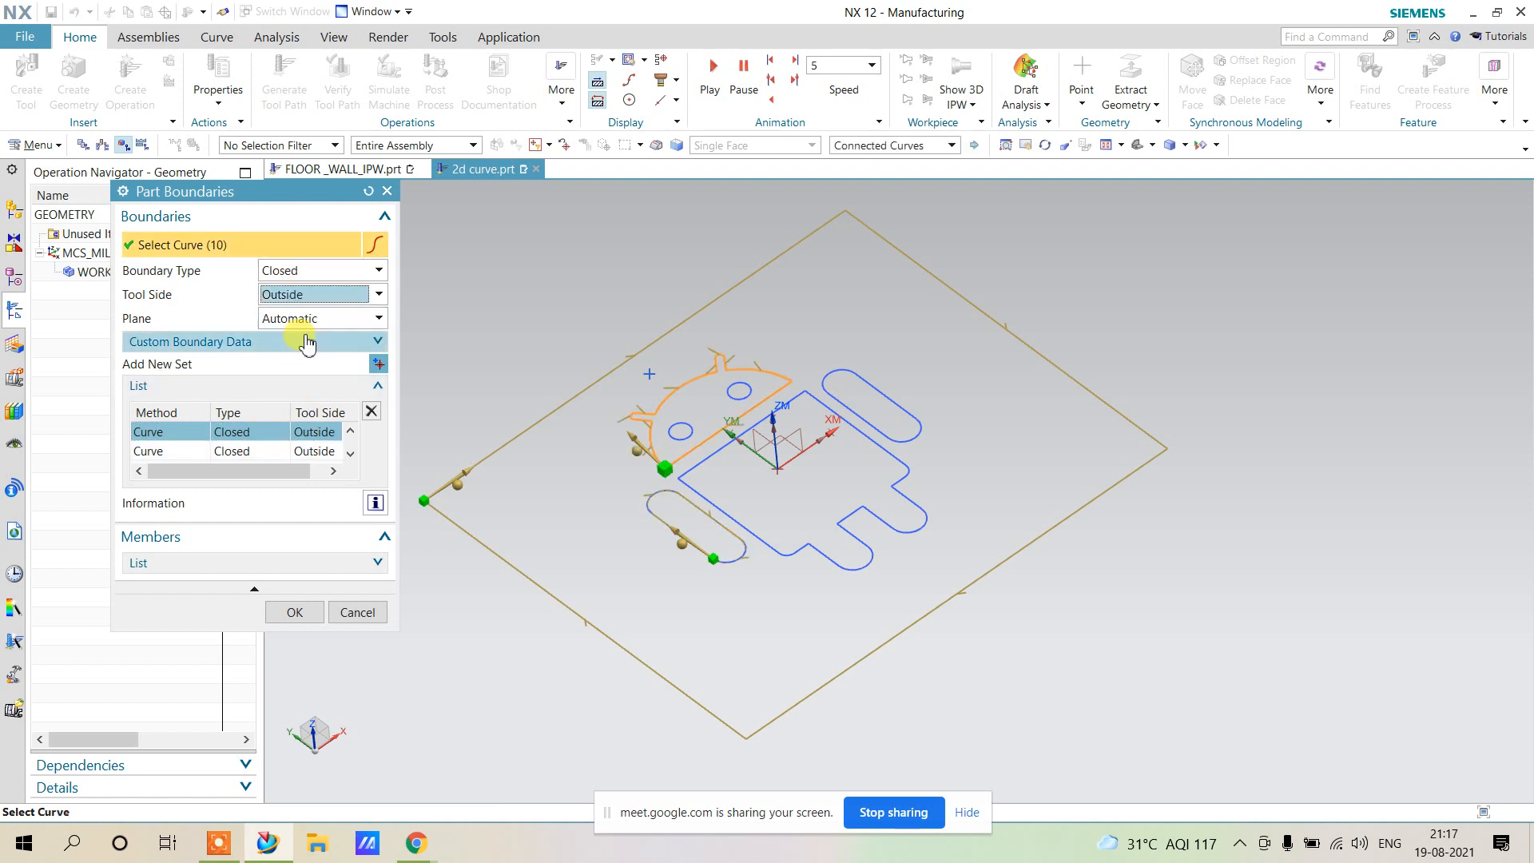
Add the arm on the positive XM side and the body outline as separate boundary sets, and accept the part boundaries.
left_click(379, 364)
left_click(862, 416)
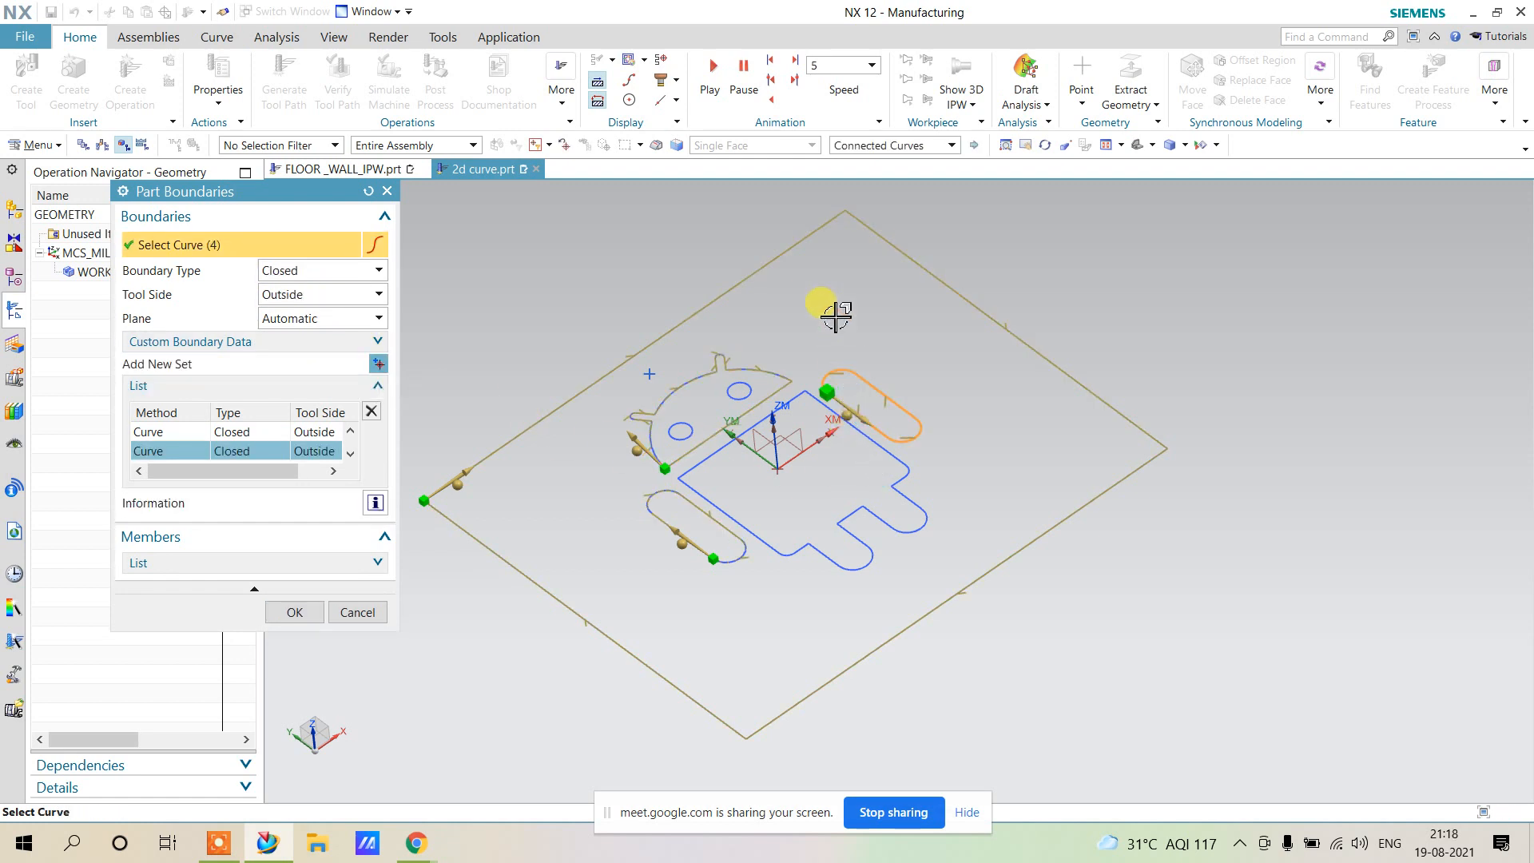
left_click(379, 365)
left_click(761, 531)
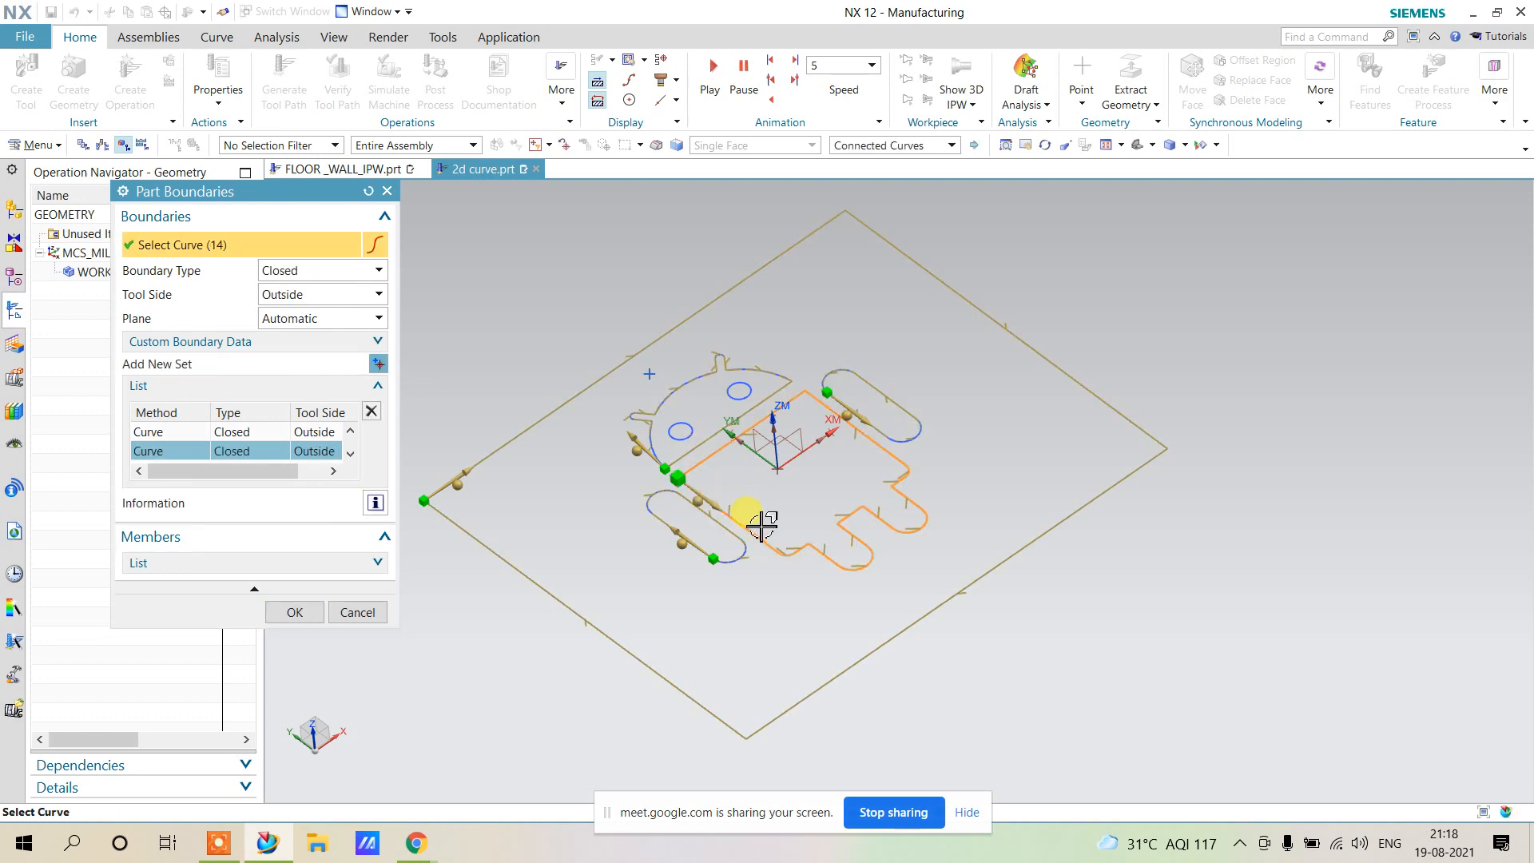
left_click(294, 612)
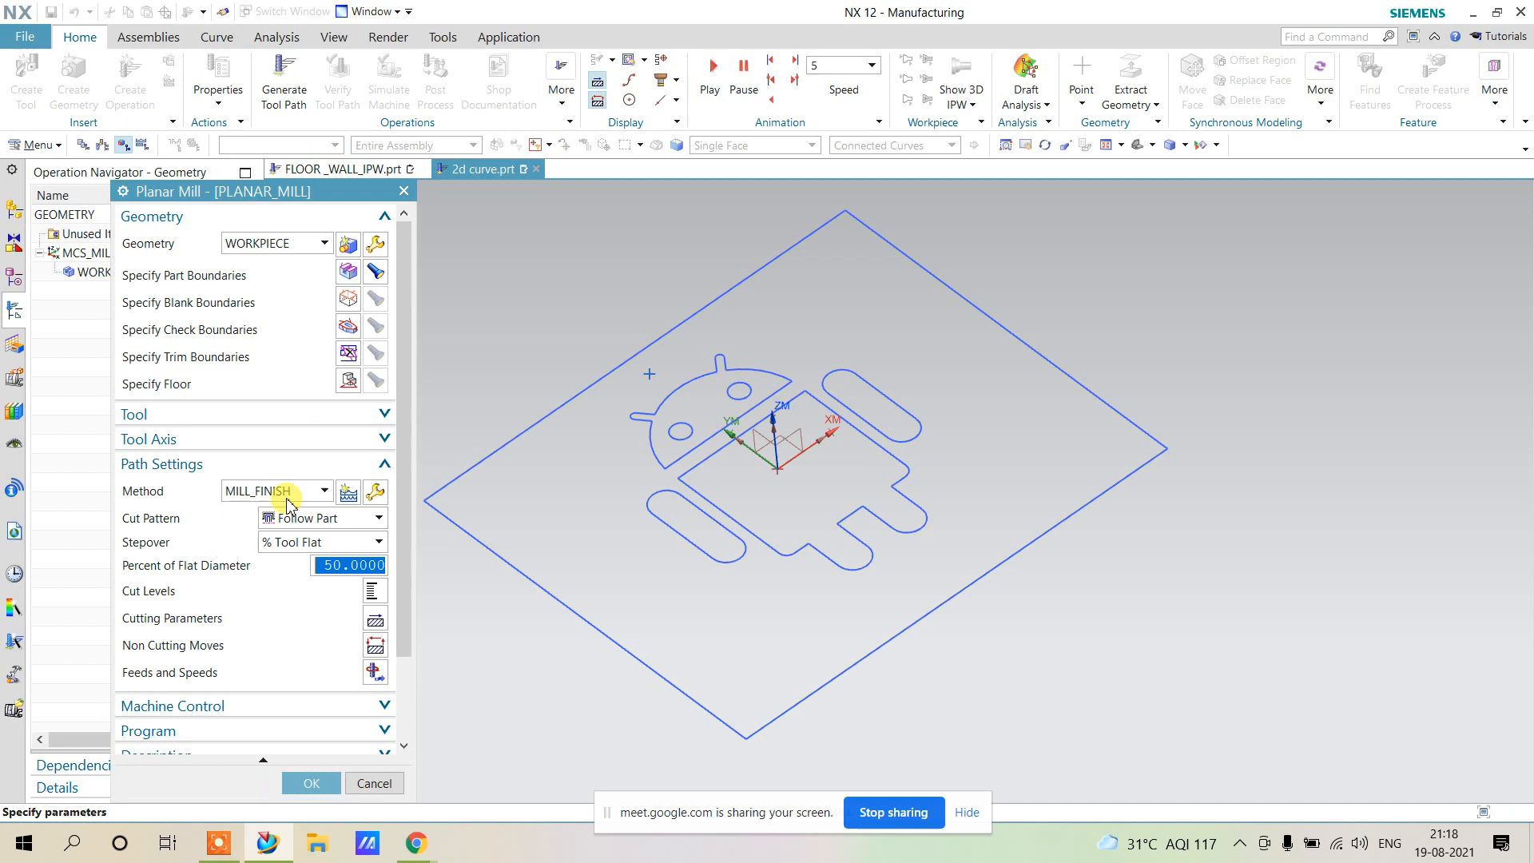
Specify the floor as the datum coordinate system's XY plane offset by -1 mm.
left_click(347, 380)
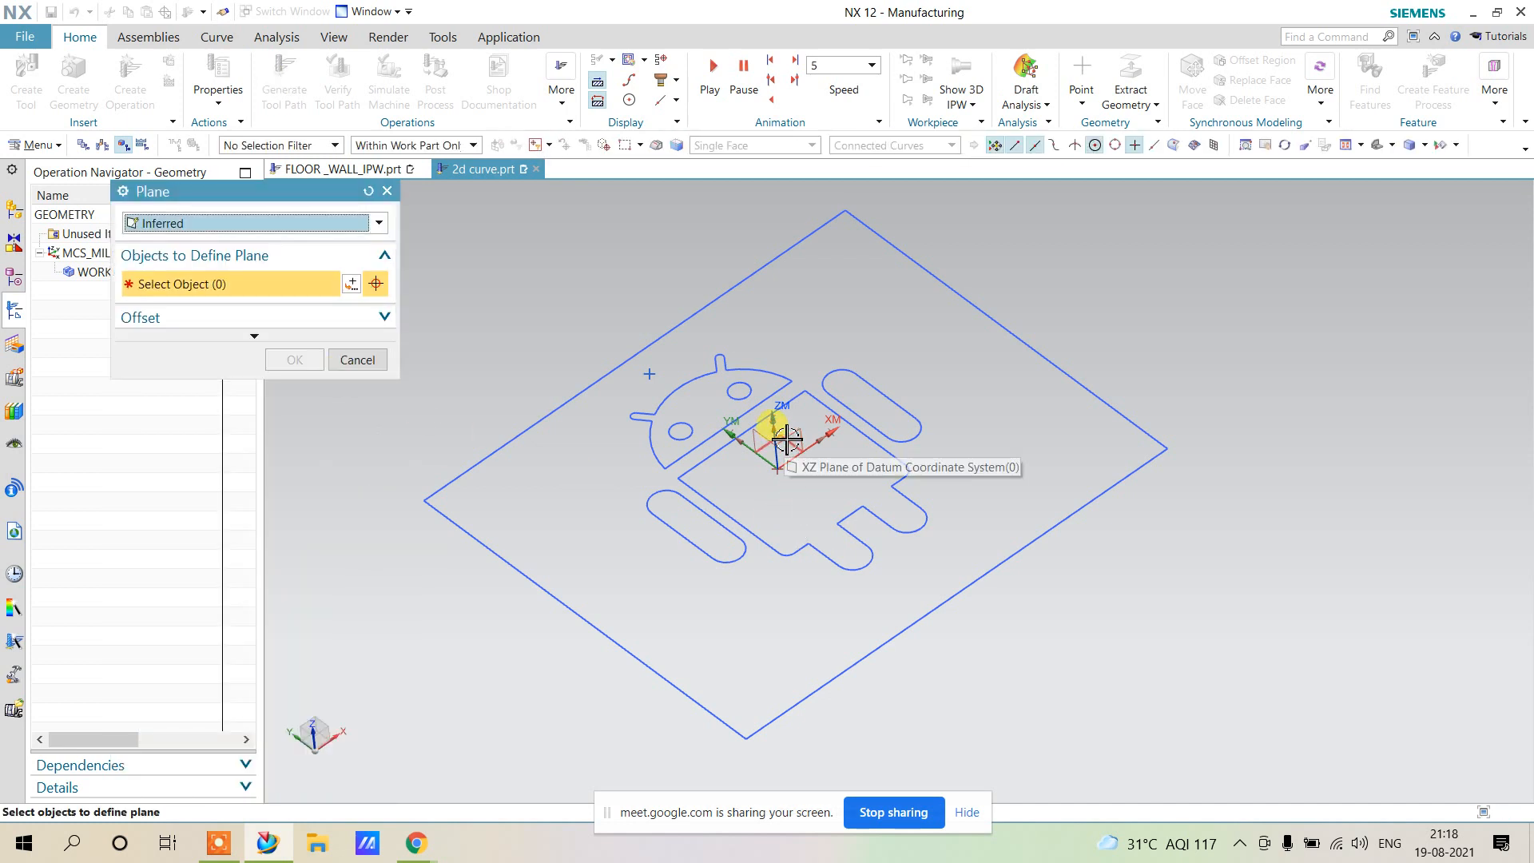
left_click(781, 434)
middle_click_drag(822, 554, 818, 532)
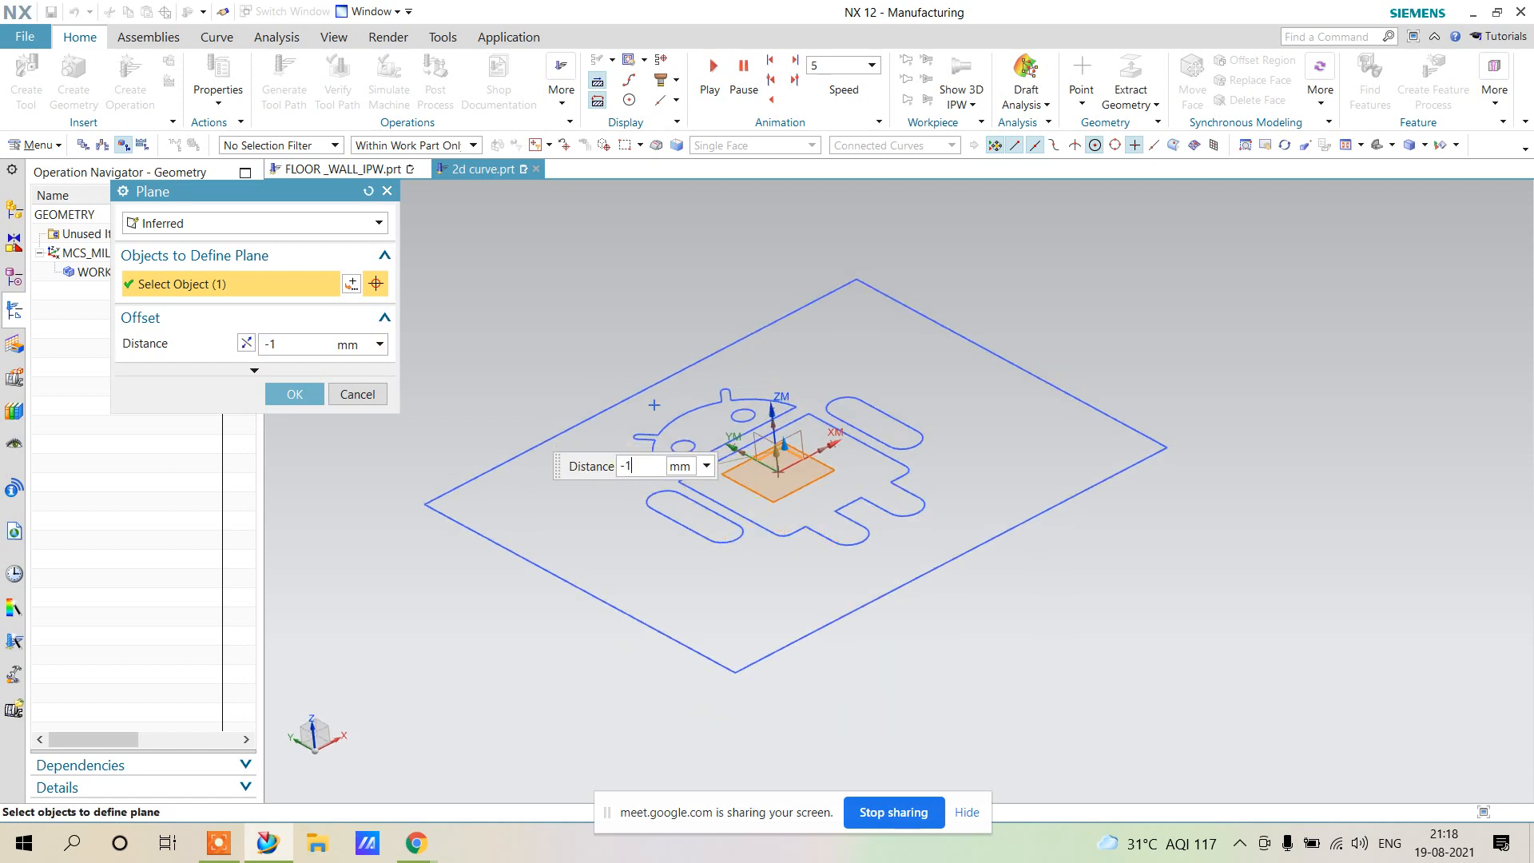
left_click(629, 471)
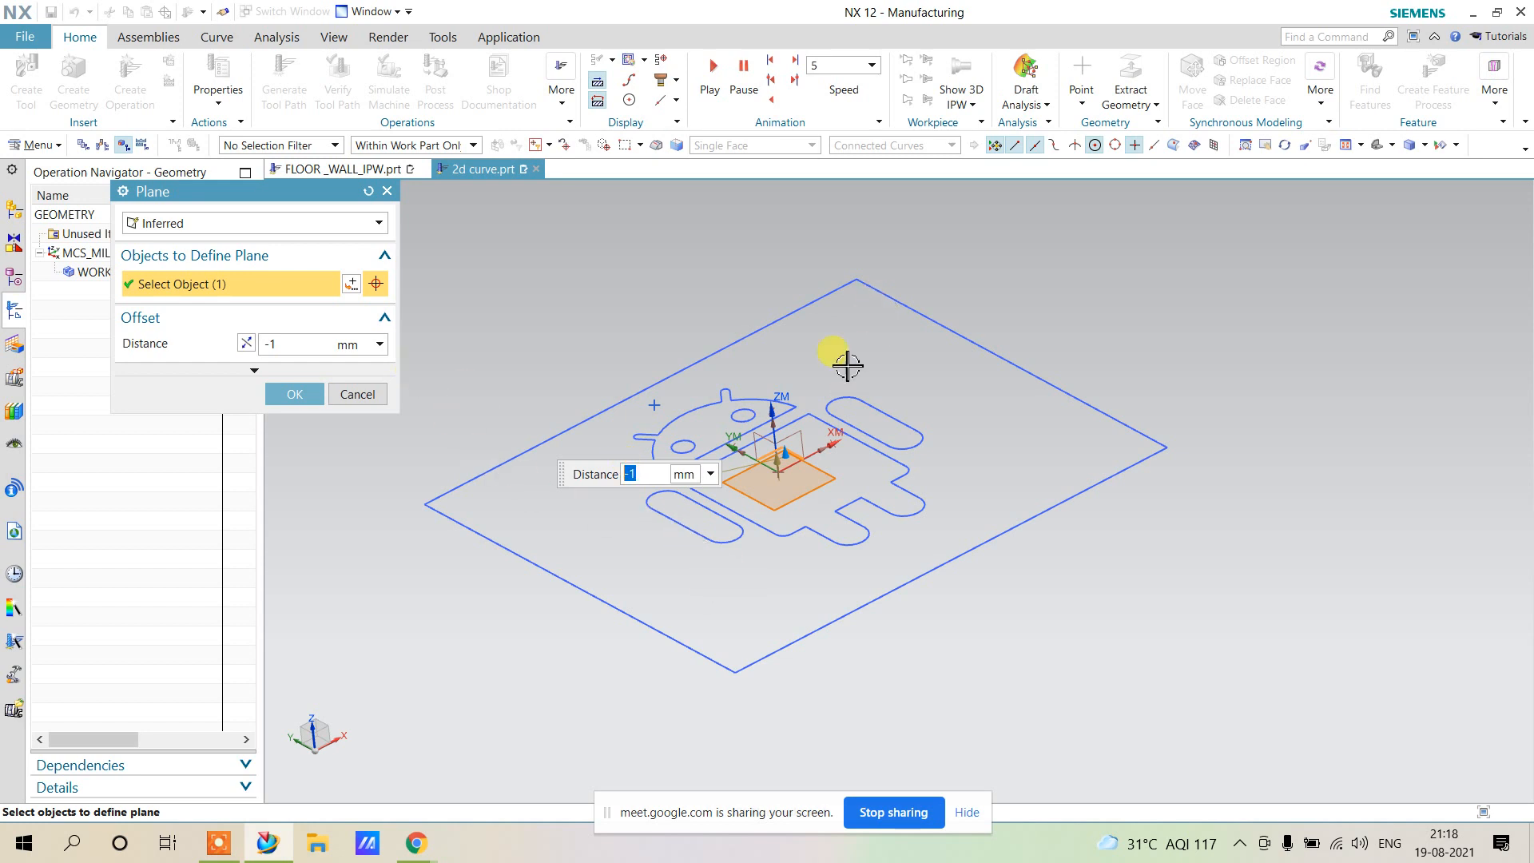
left_click(293, 395)
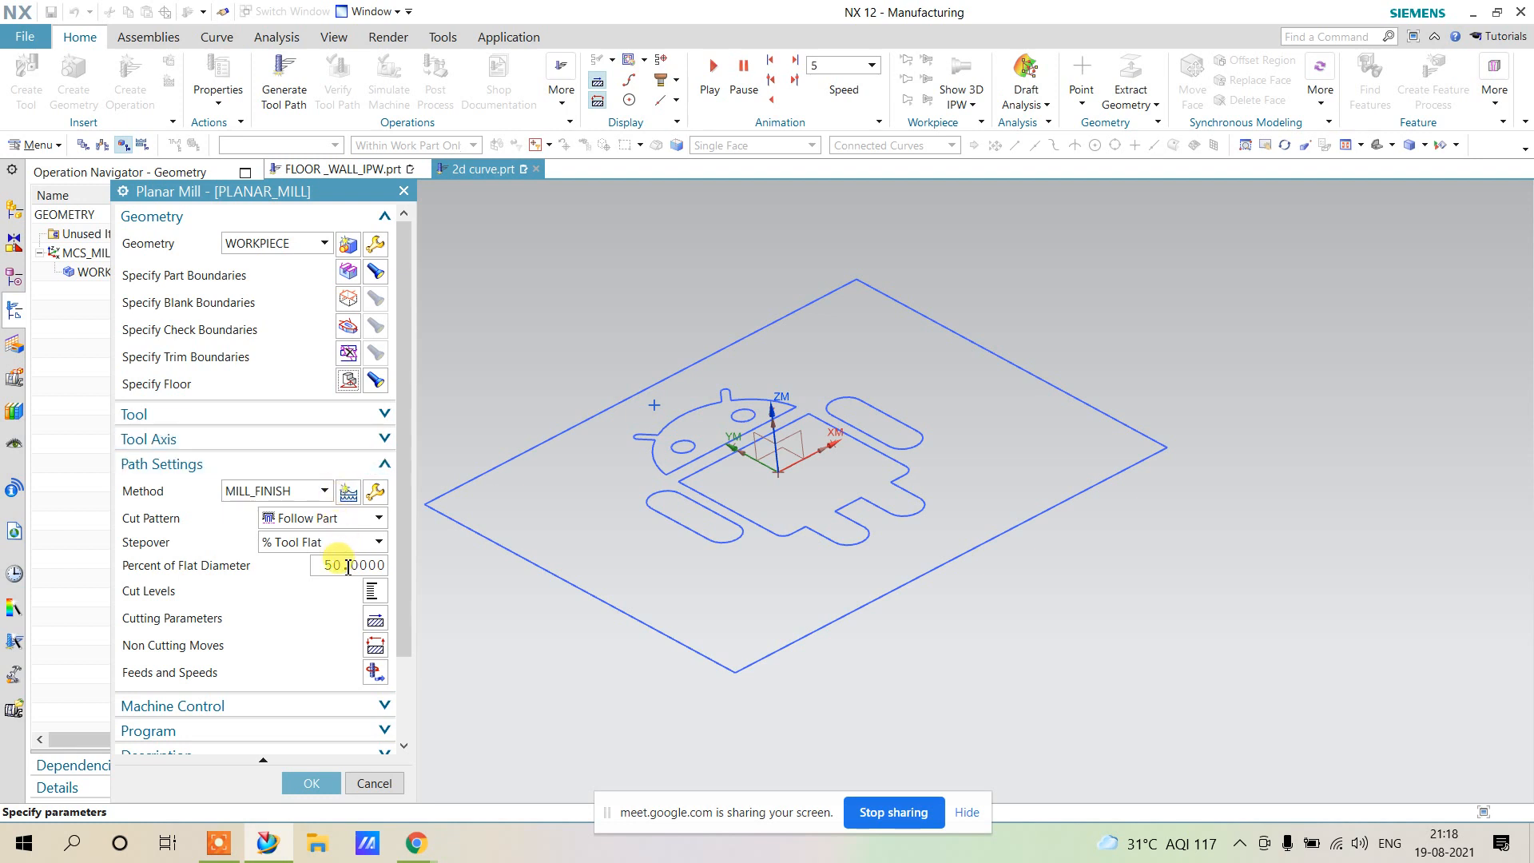
Set the constant cut levels to a common depth per cut of 0.5.
left_click(372, 591)
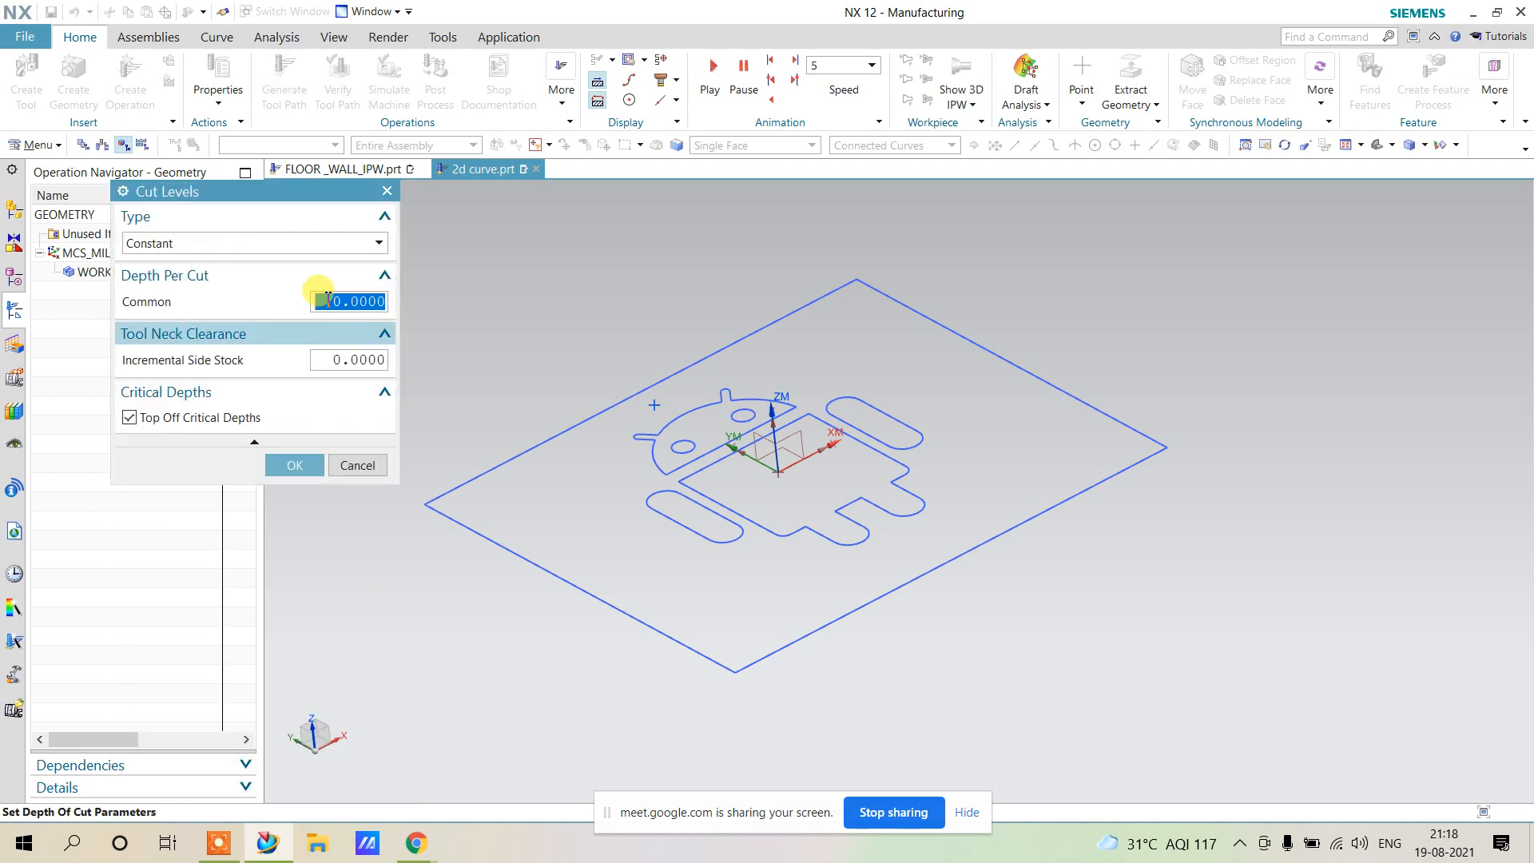
type(".5")
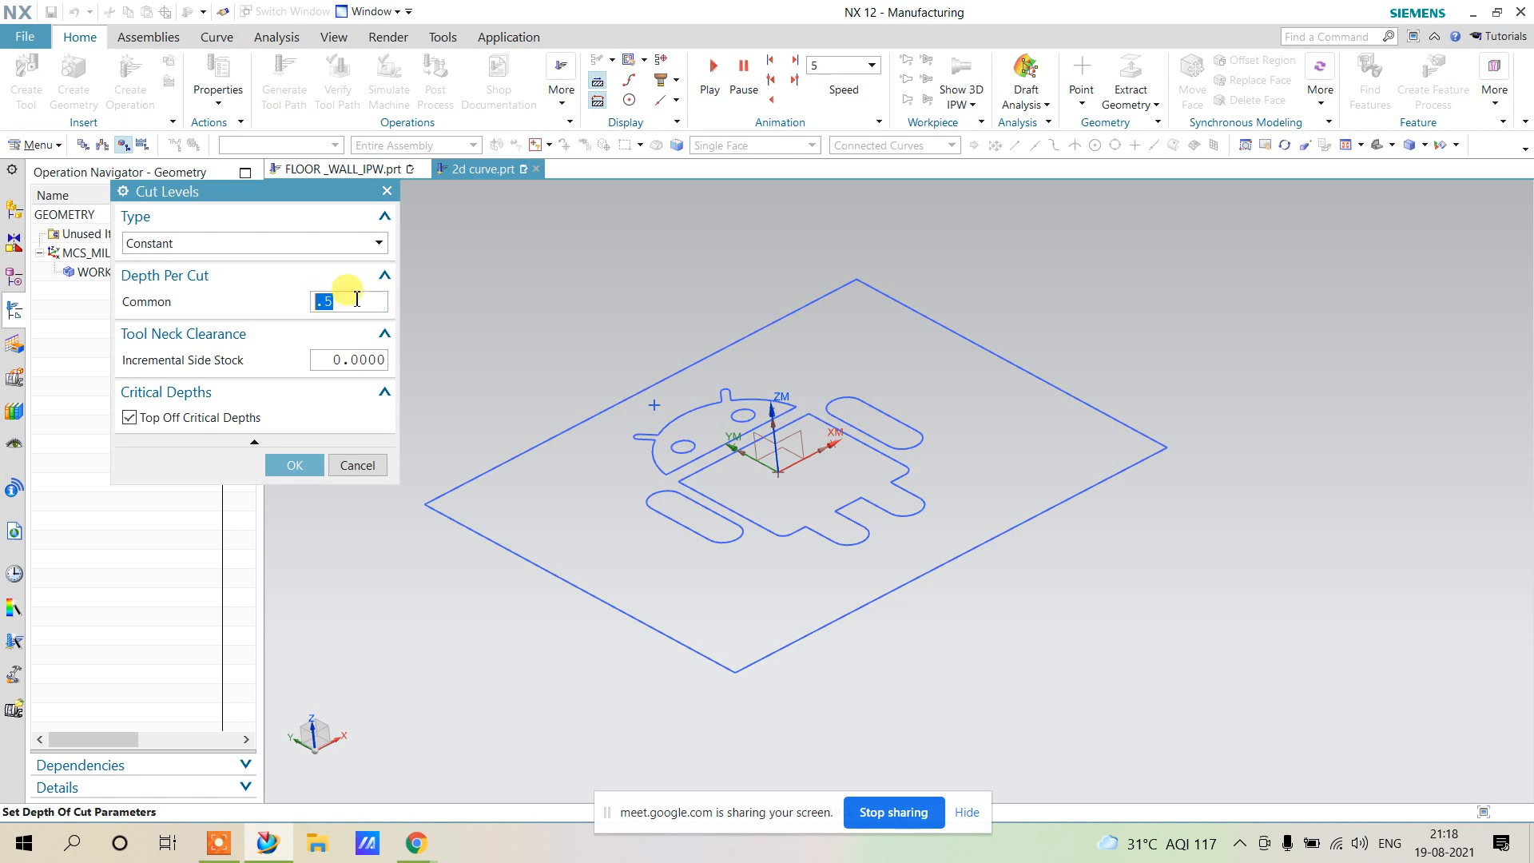
left_click(309, 465)
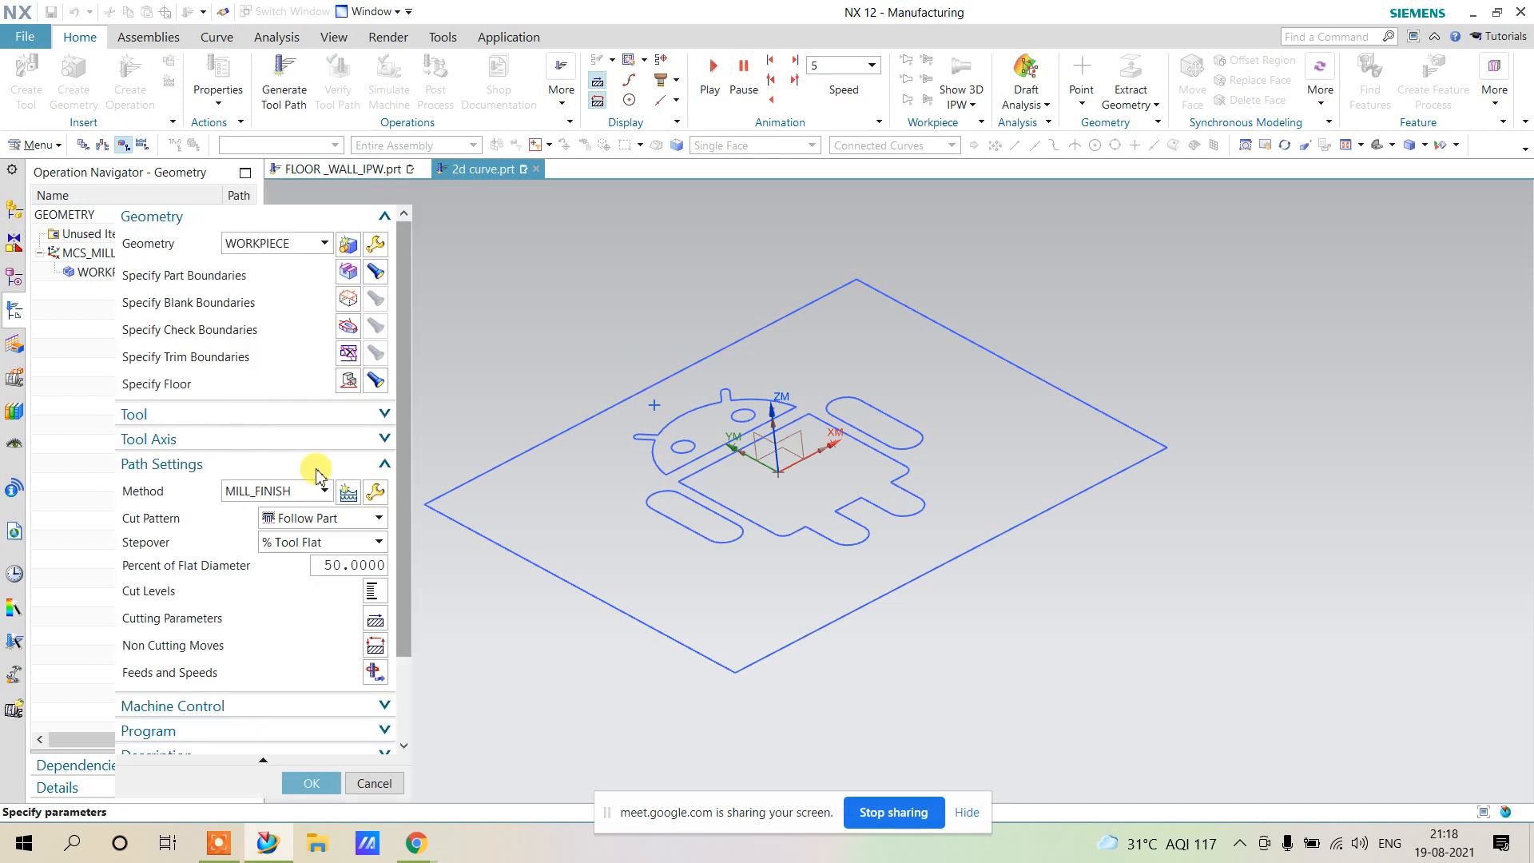
Generate the planar mill tool path and examine its passes and cut levels around the robot outlines.
scroll(256, 729, "down", 2)
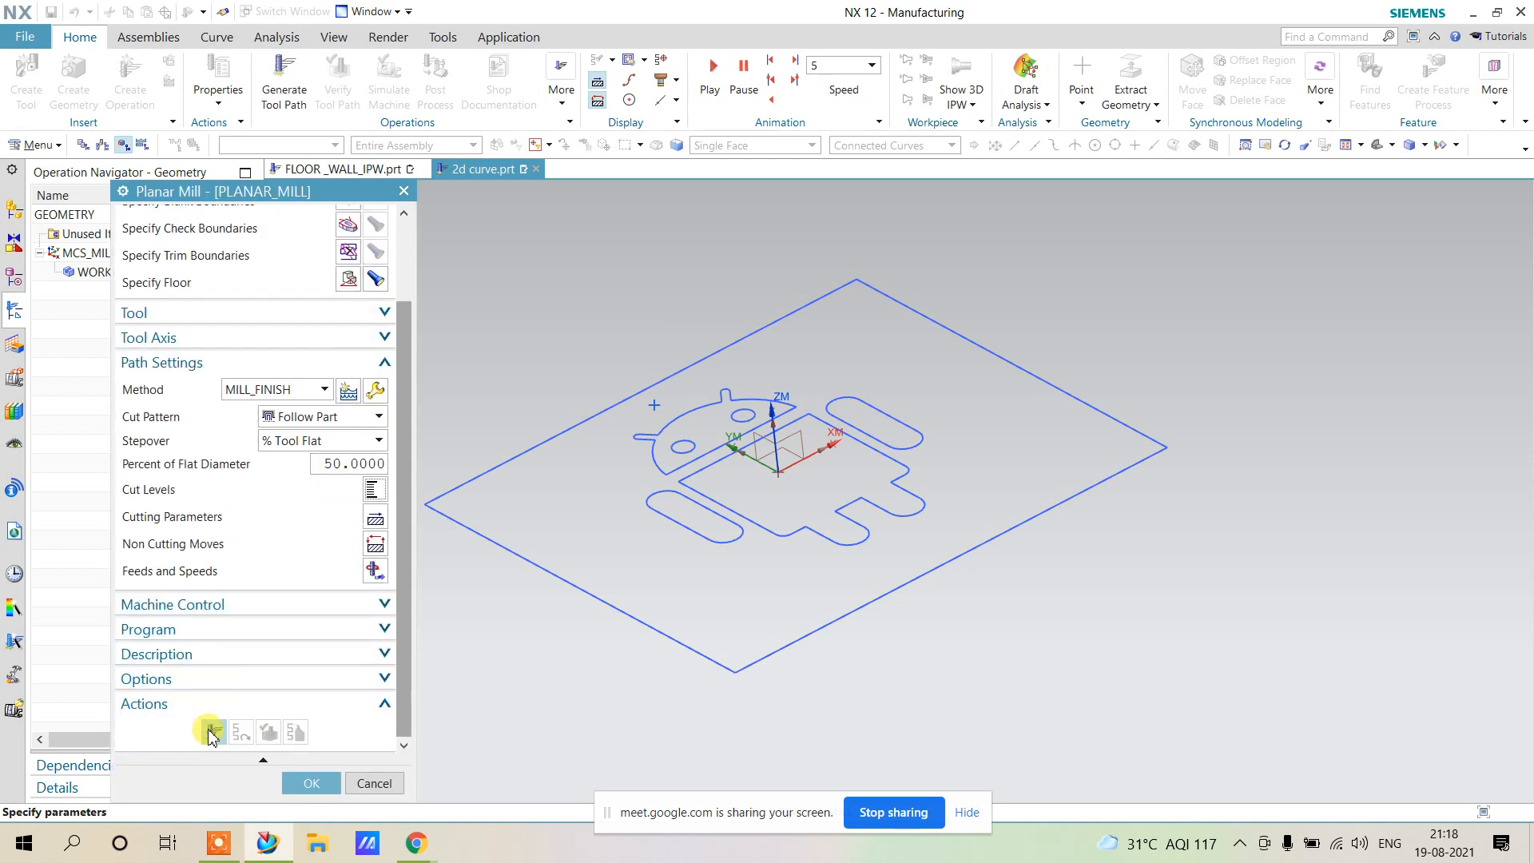
left_click(214, 729)
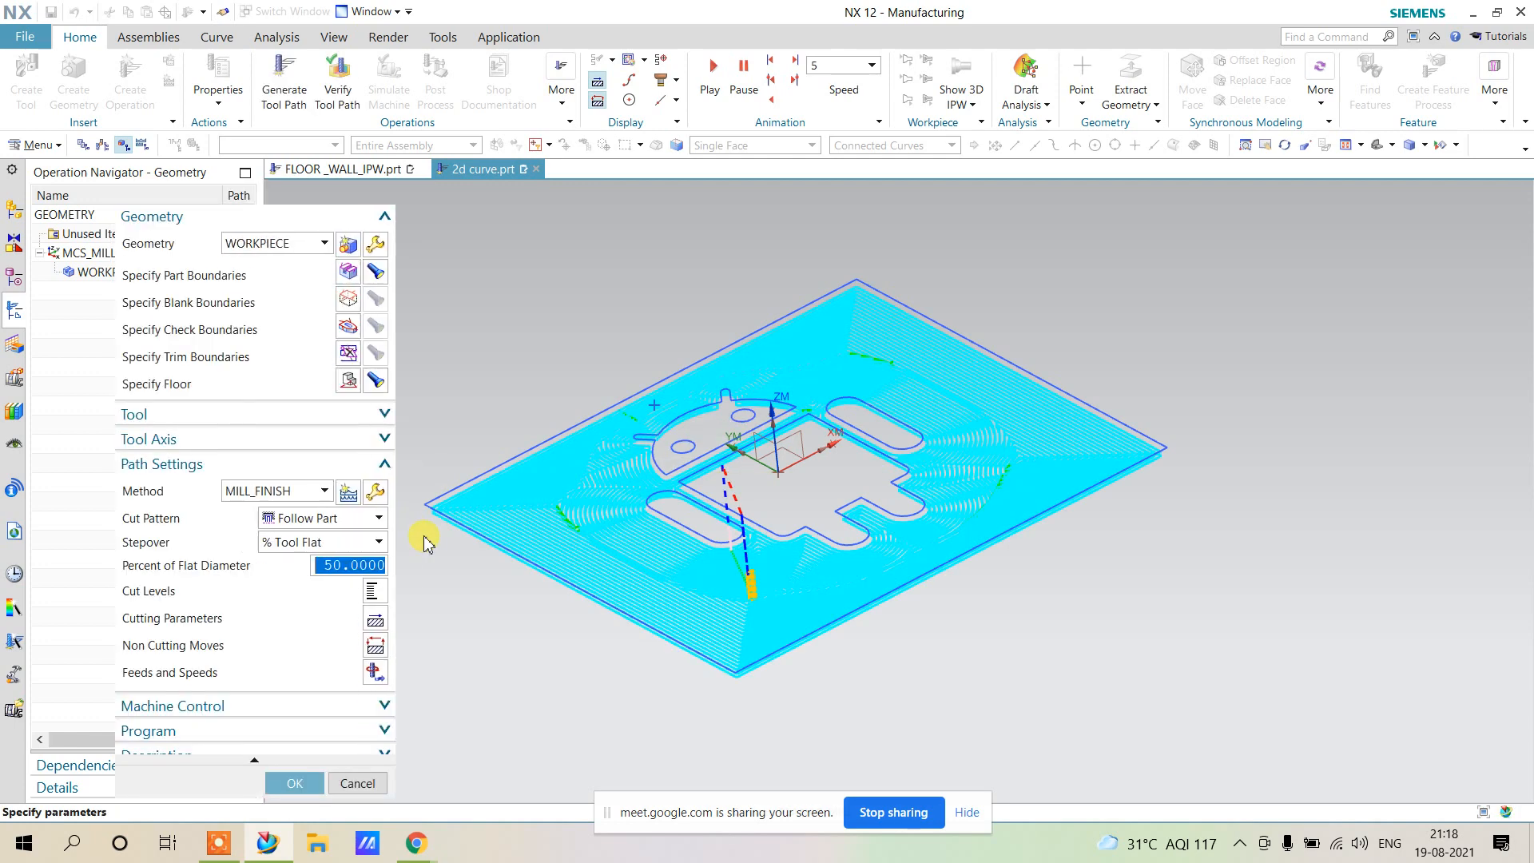
middle_click_drag(607, 423, 623, 325)
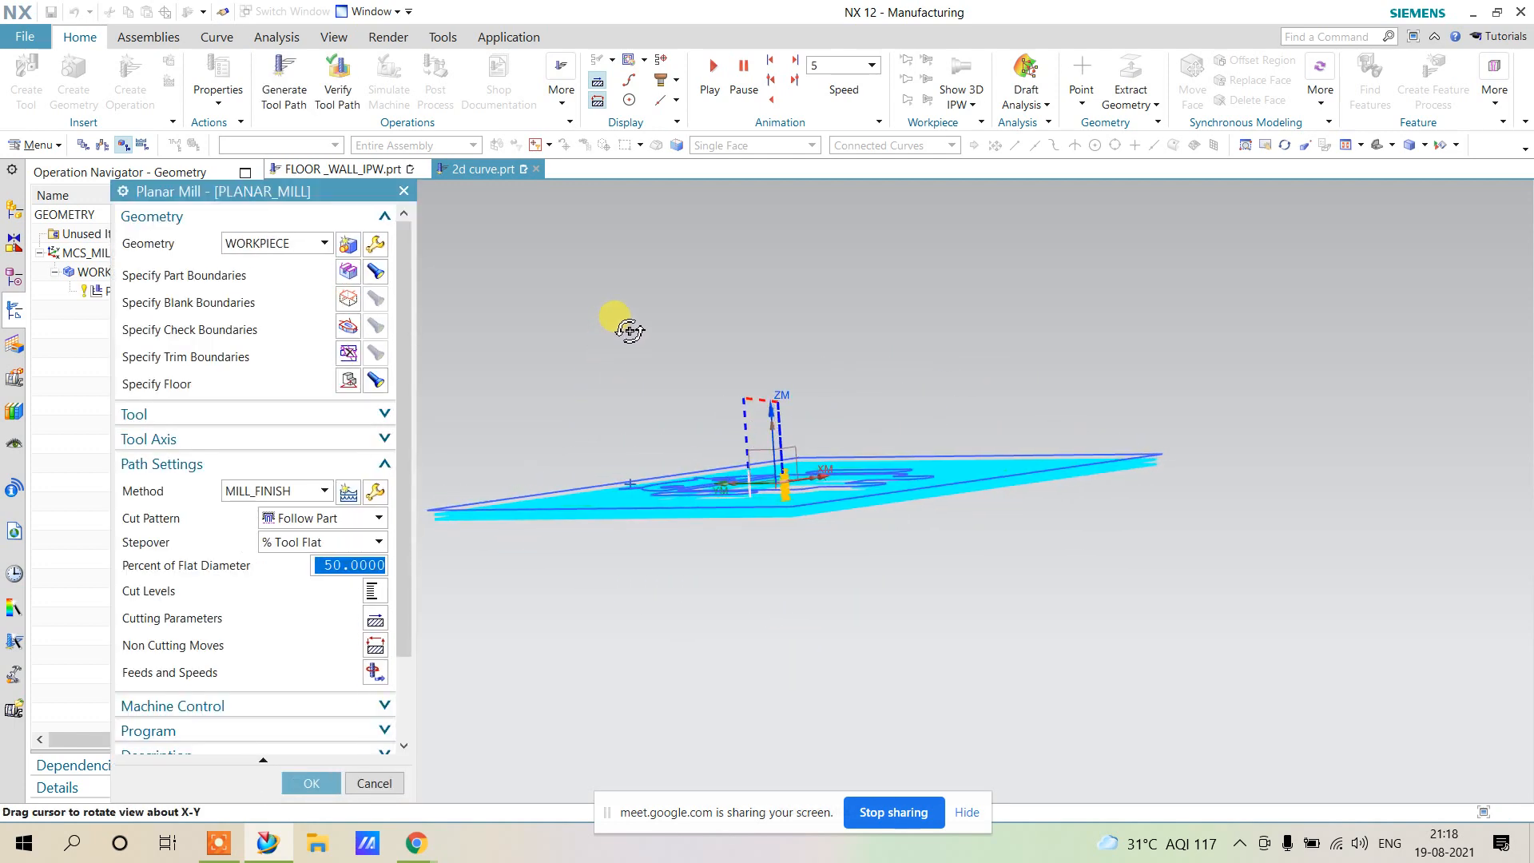
scroll(463, 535, "up", 3)
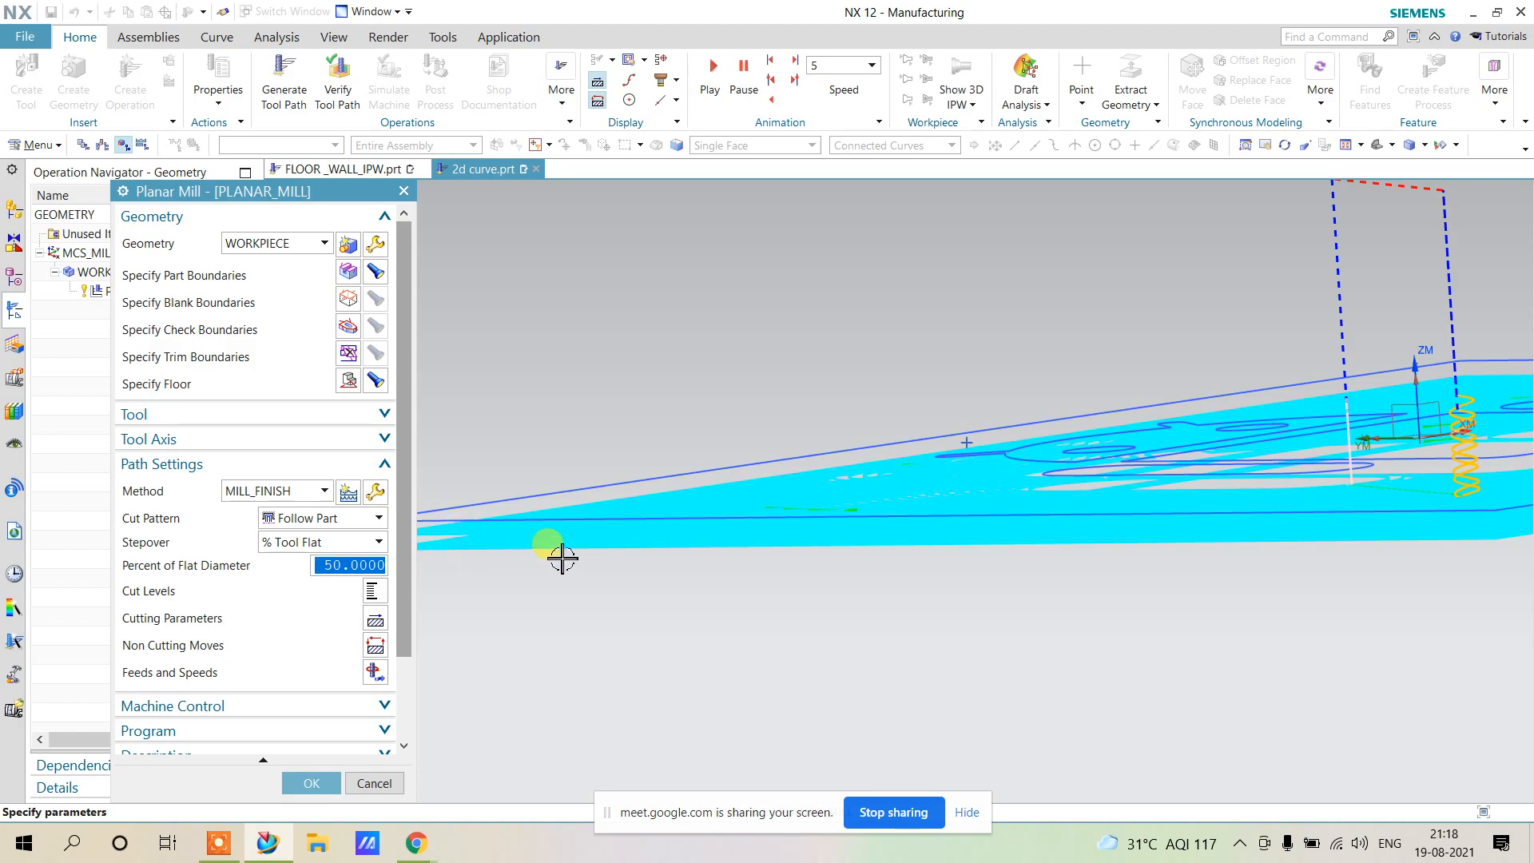
middle_click_drag(563, 558, 769, 522)
scroll(768, 523, "down", 2)
scroll(1079, 515, "up", 2)
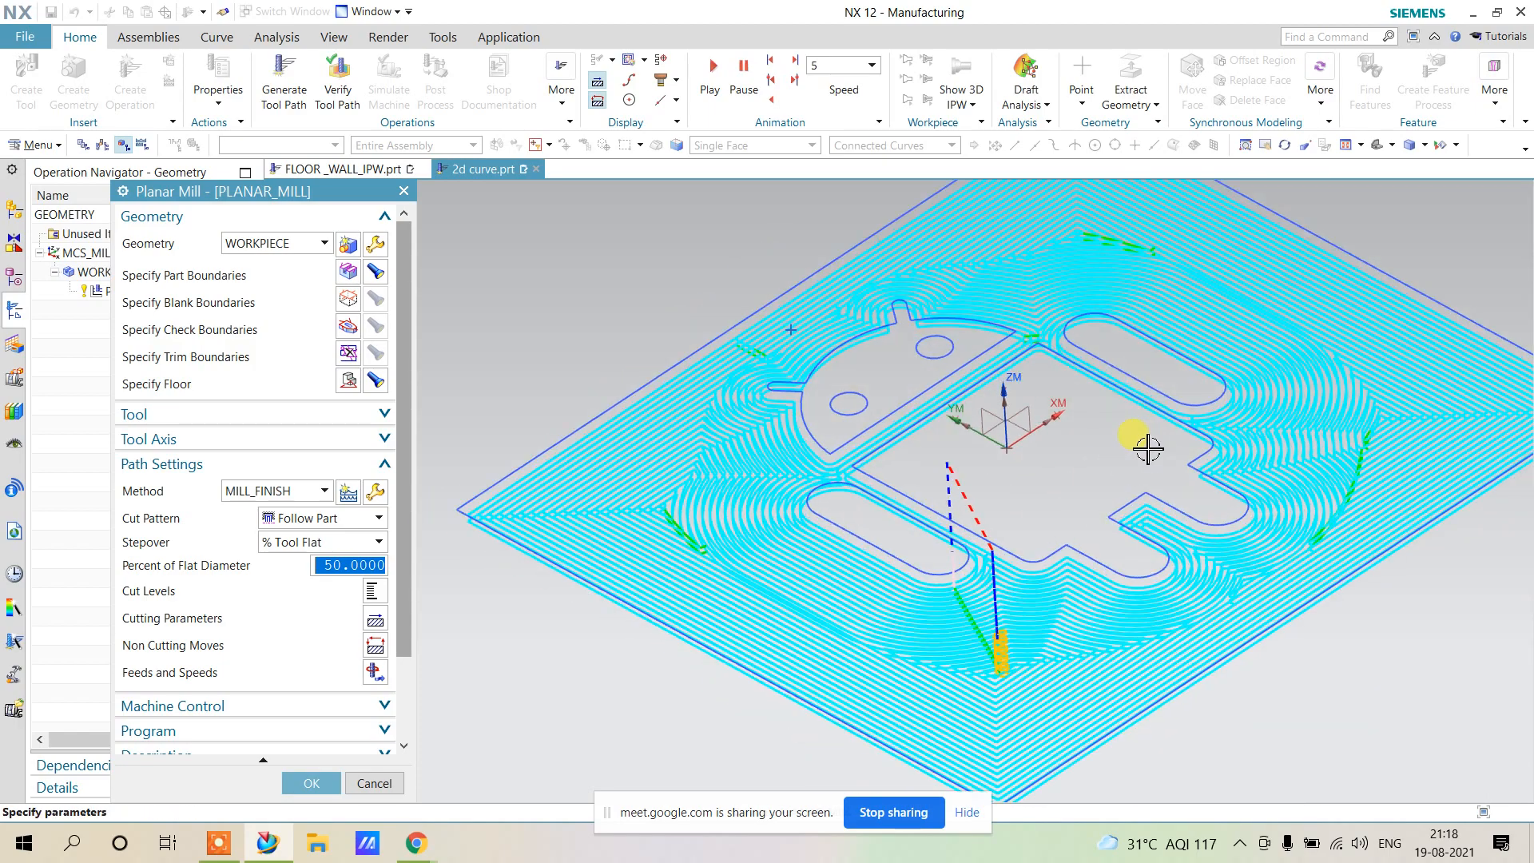
middle_click_drag(1148, 449, 978, 524)
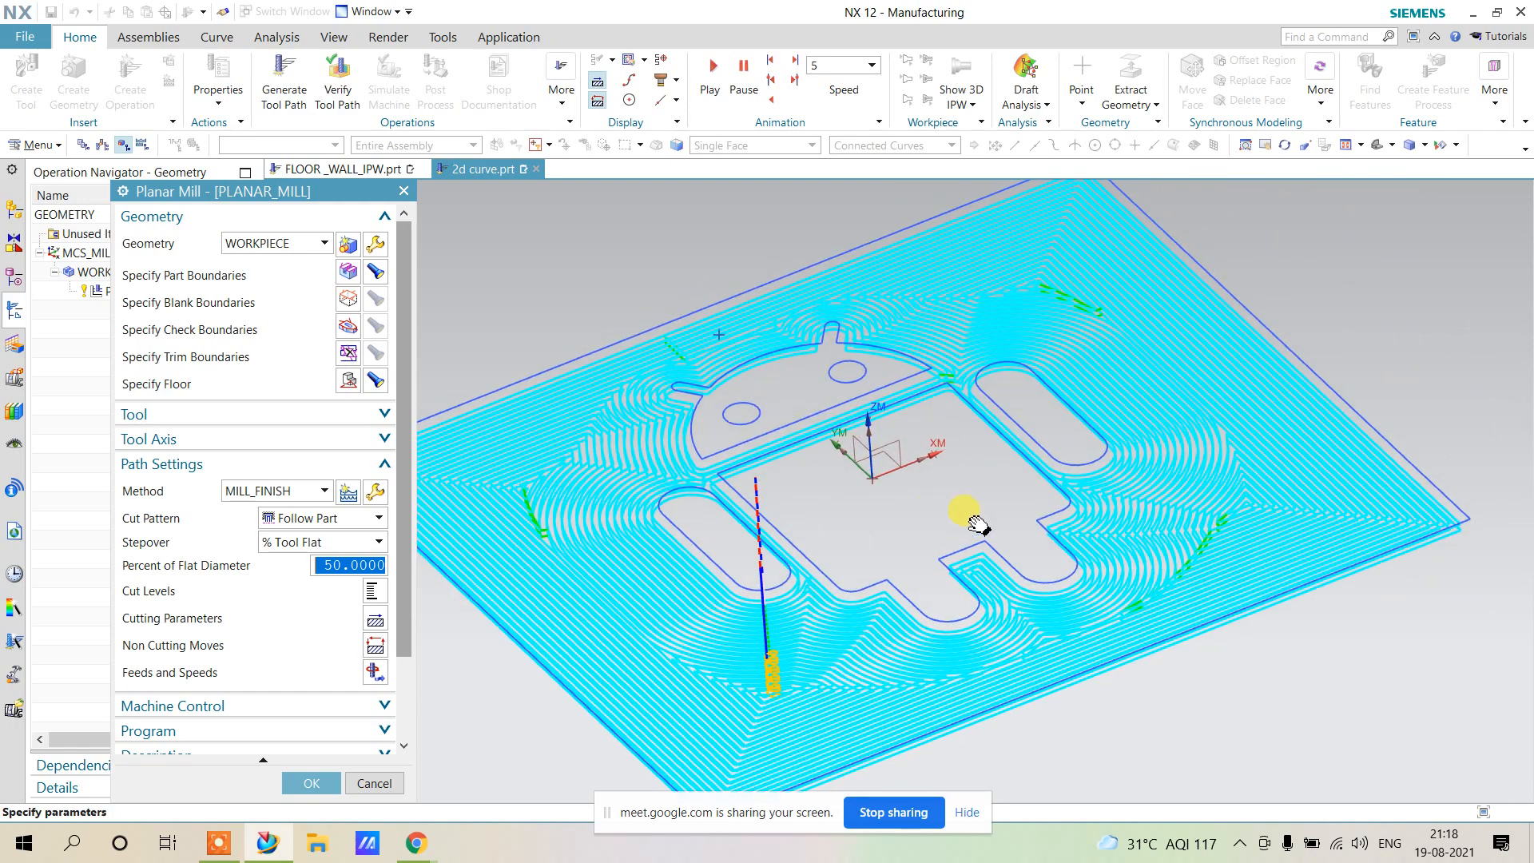
Verify the tool path by playing the 3D Dynamic material removal simulation, and accept the planar mill operation.
scroll(344, 607, "down", 2)
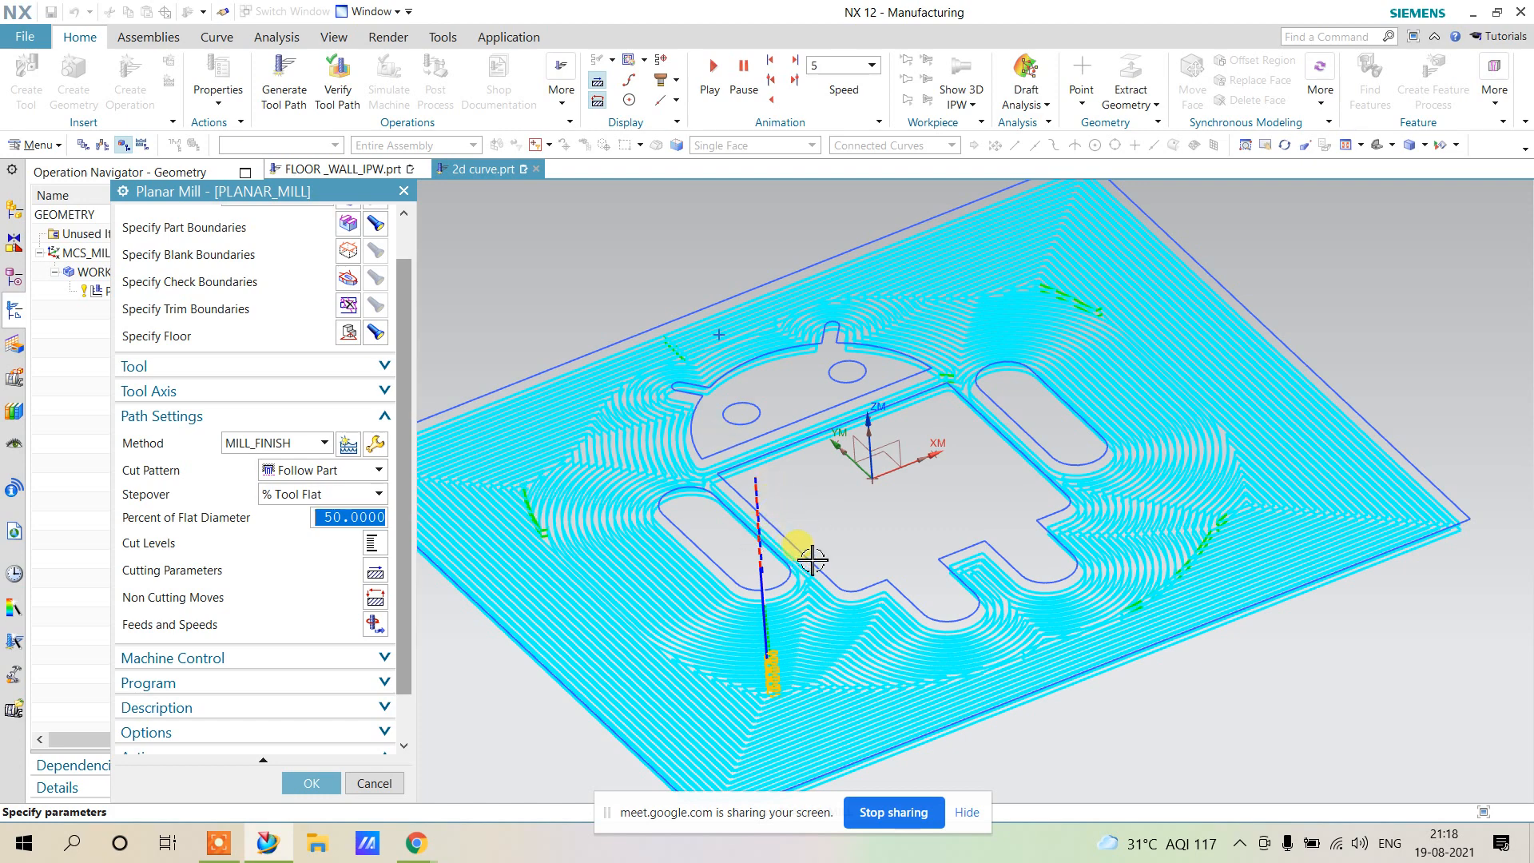
scroll(342, 668, "down", 3)
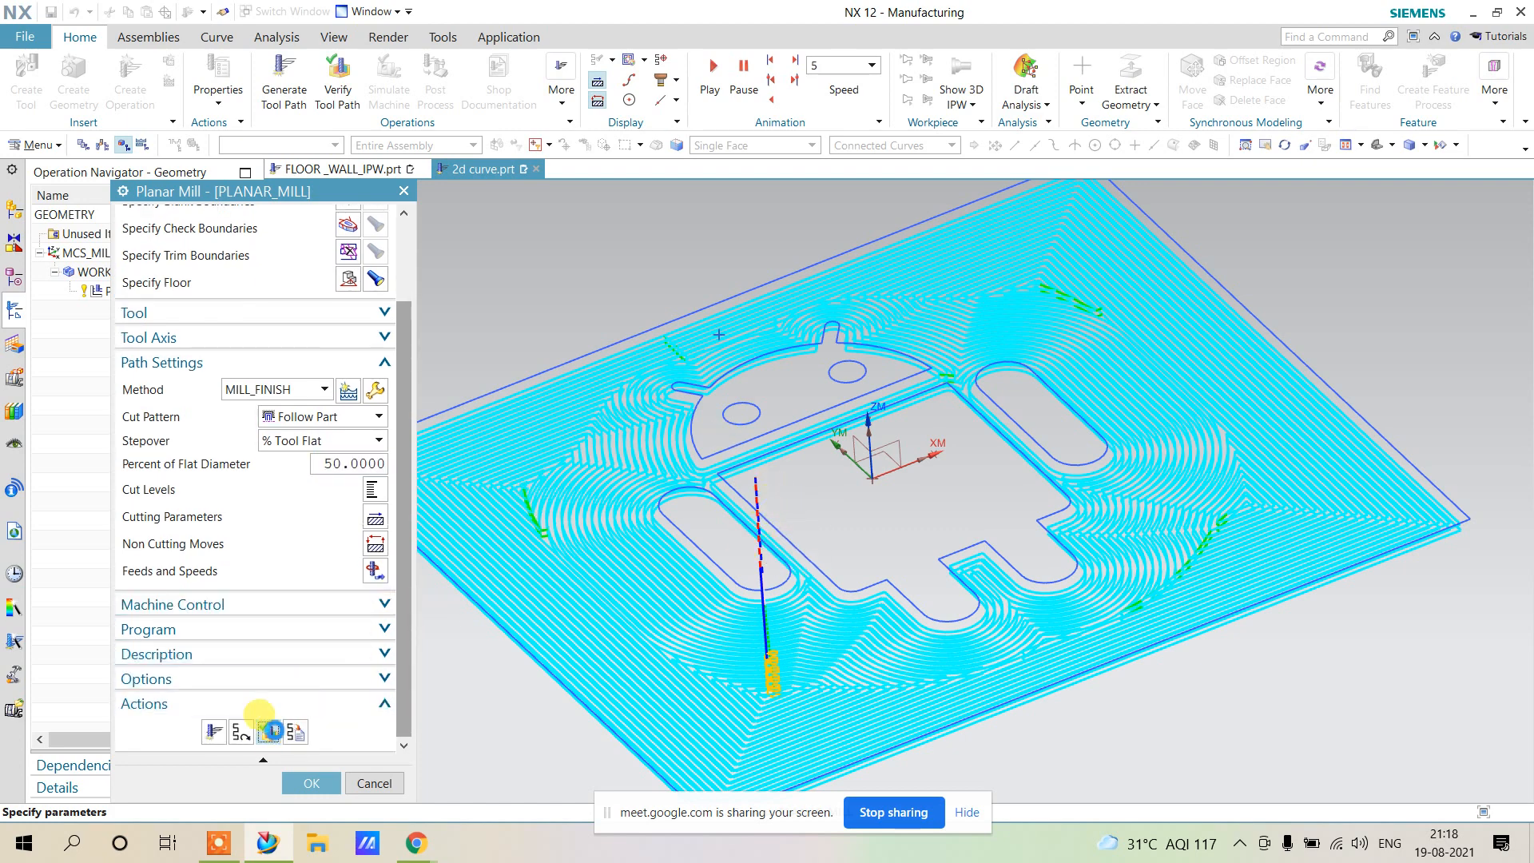
left_click(256, 730)
scroll(288, 448, "down", 3)
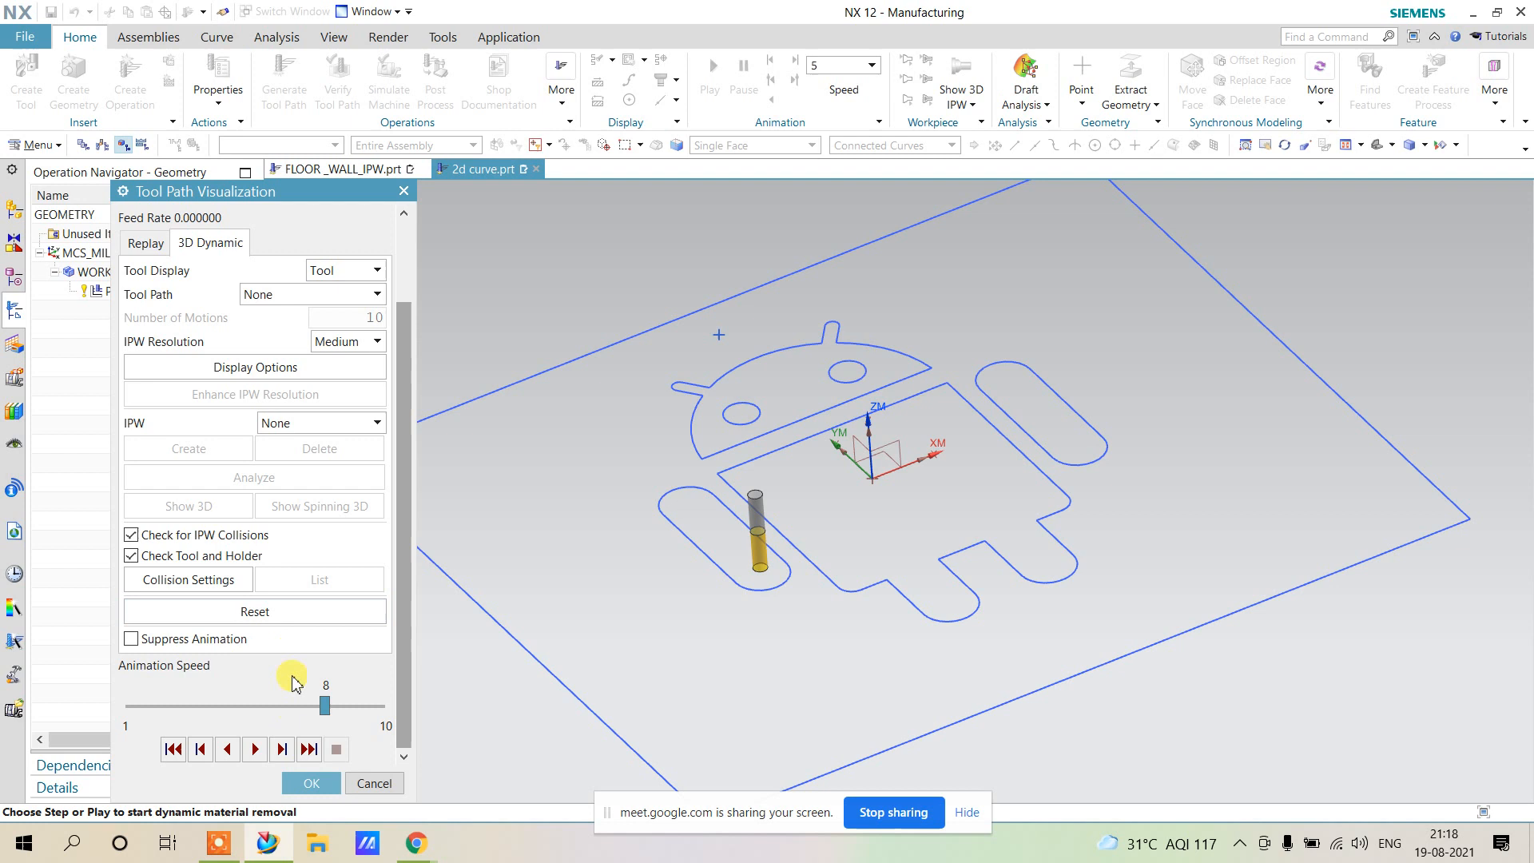
left_click(256, 748)
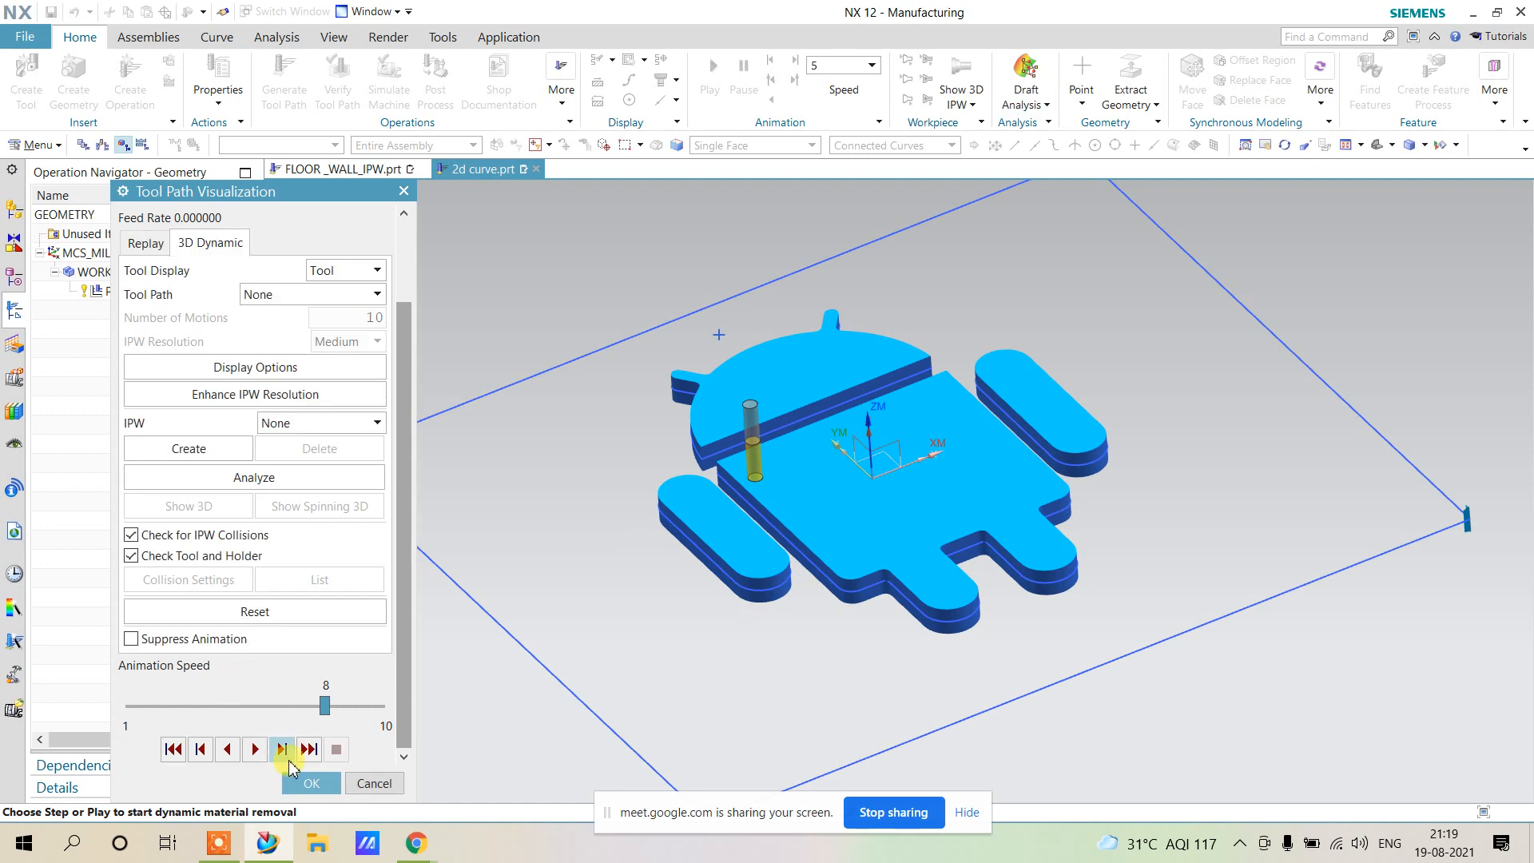
left_click(373, 785)
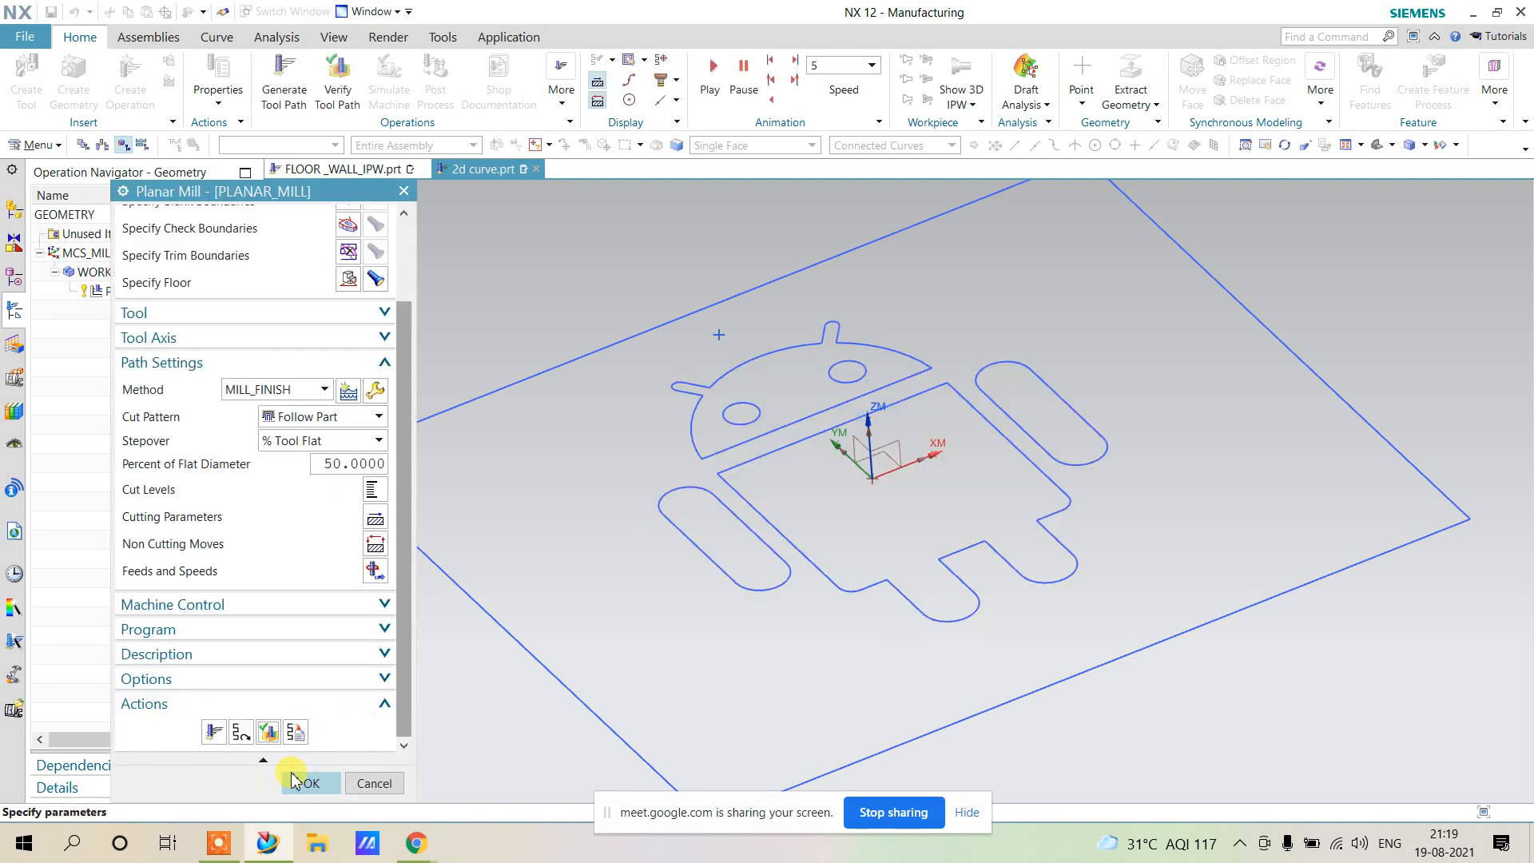
left_click(304, 781)
Edit the WORKPIECE blank's bounding block limits to ZM+ 0 and ZM- 2, and accept the workpiece.
double_click(110, 272)
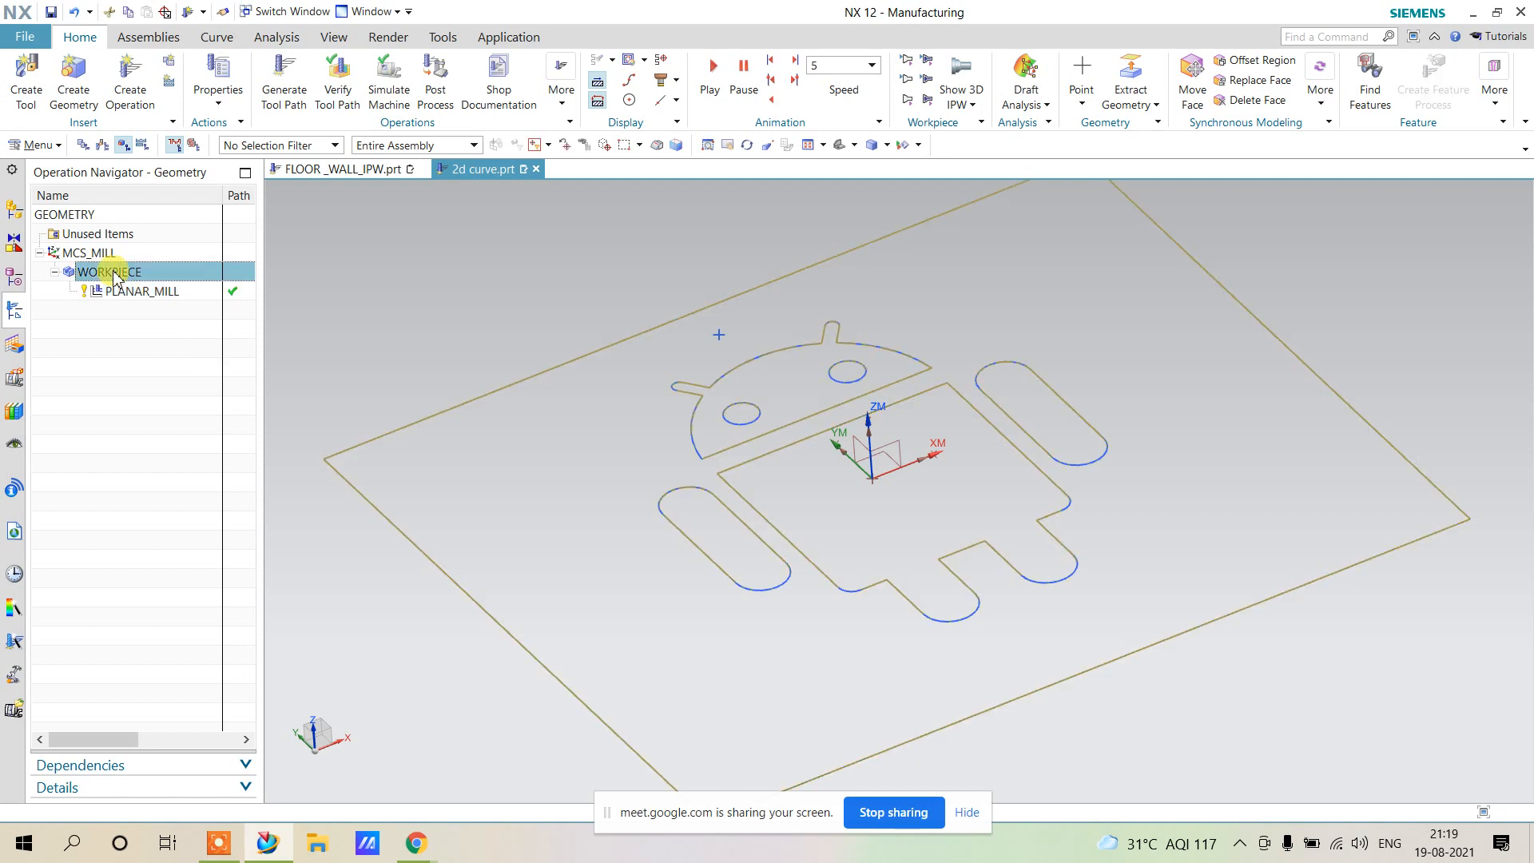
left_click(347, 271)
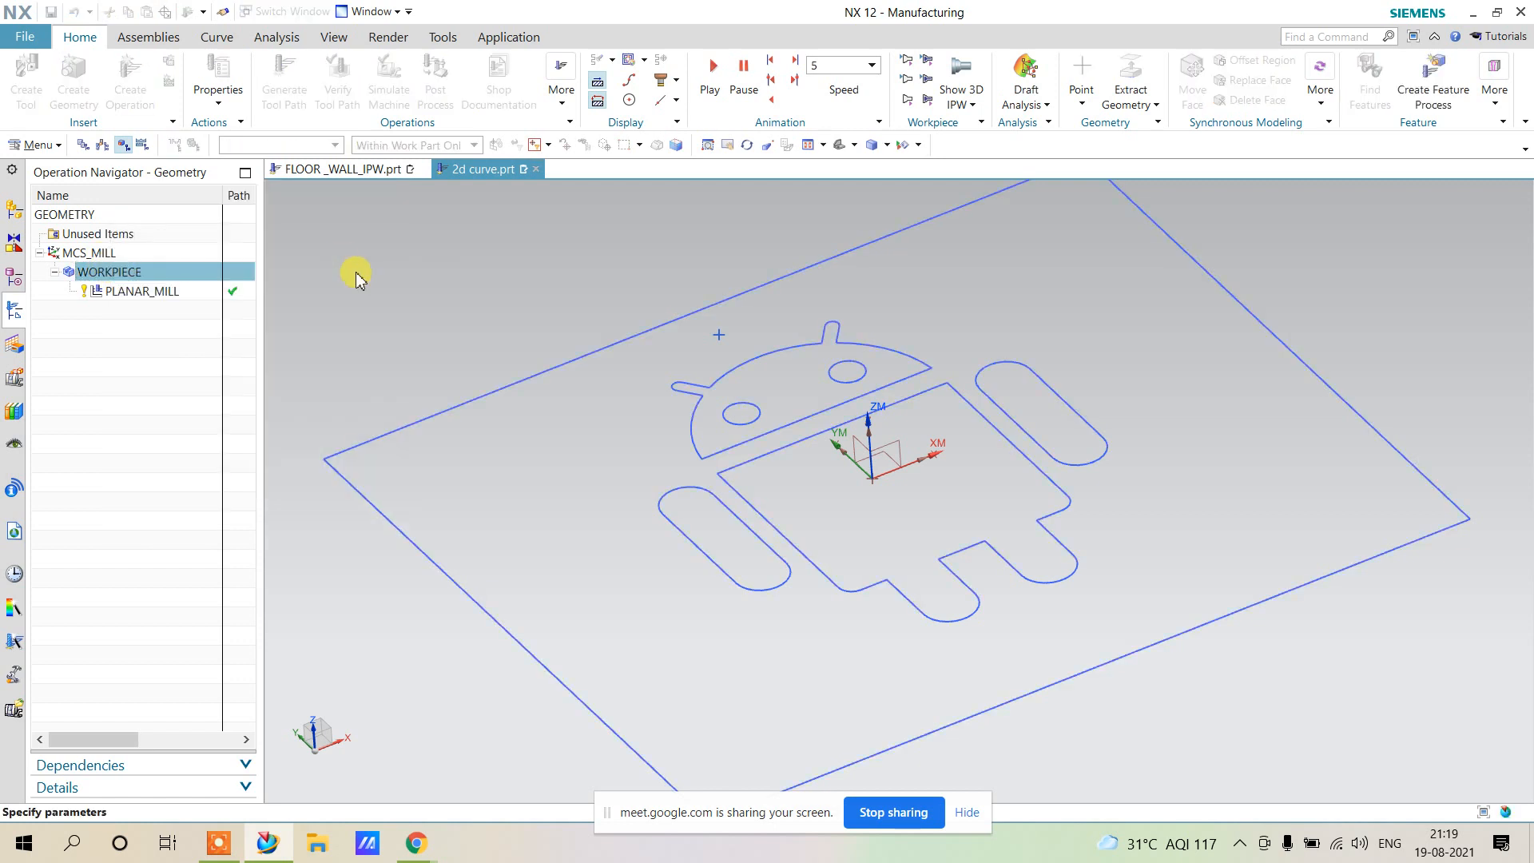
double_click(360, 353)
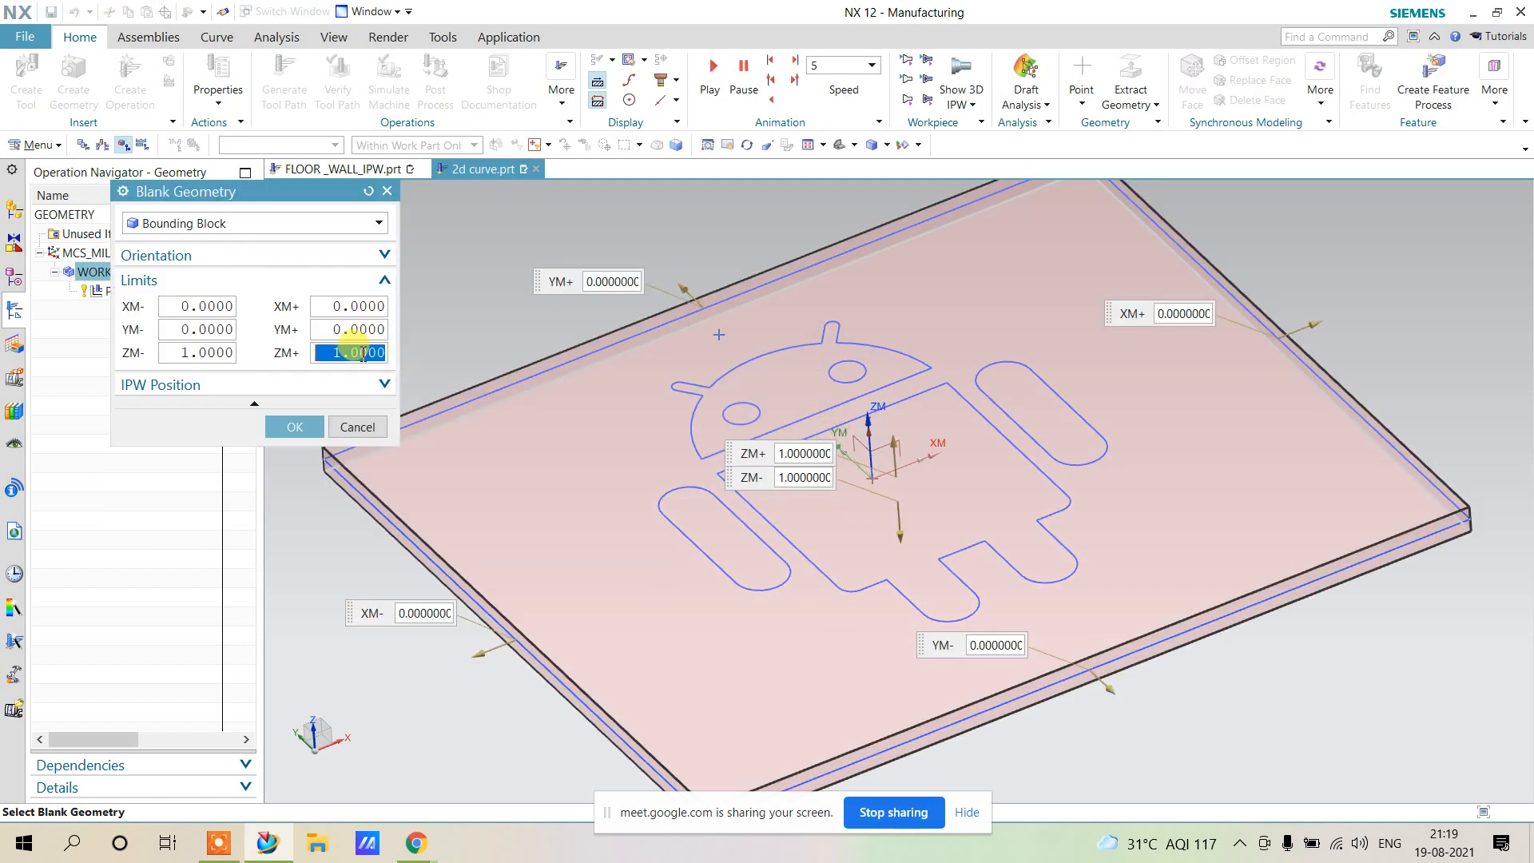
type("0")
key("Return")
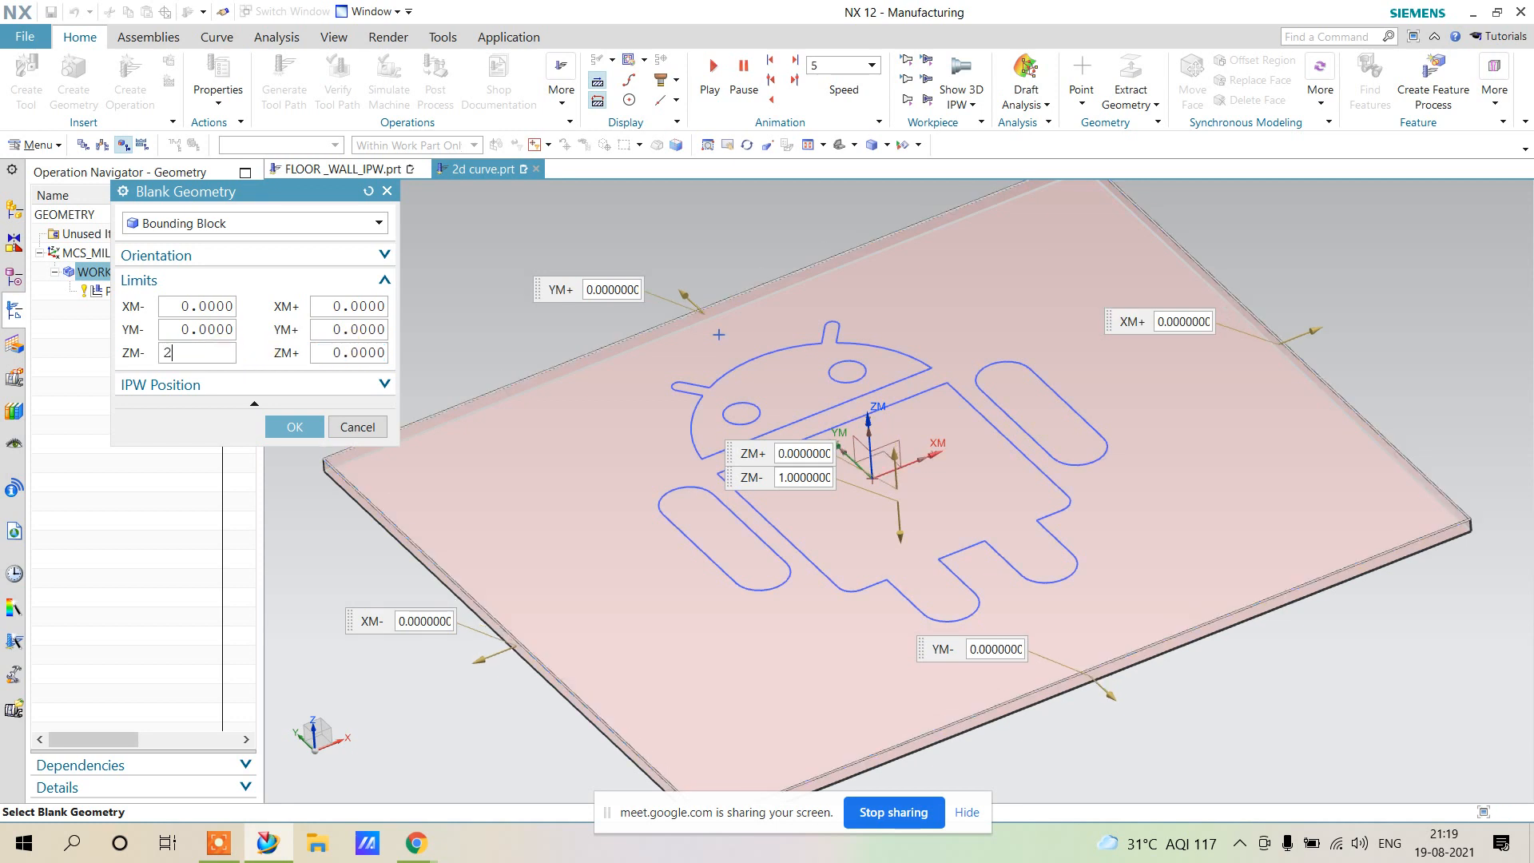
type("2")
key("Return")
left_click(295, 426)
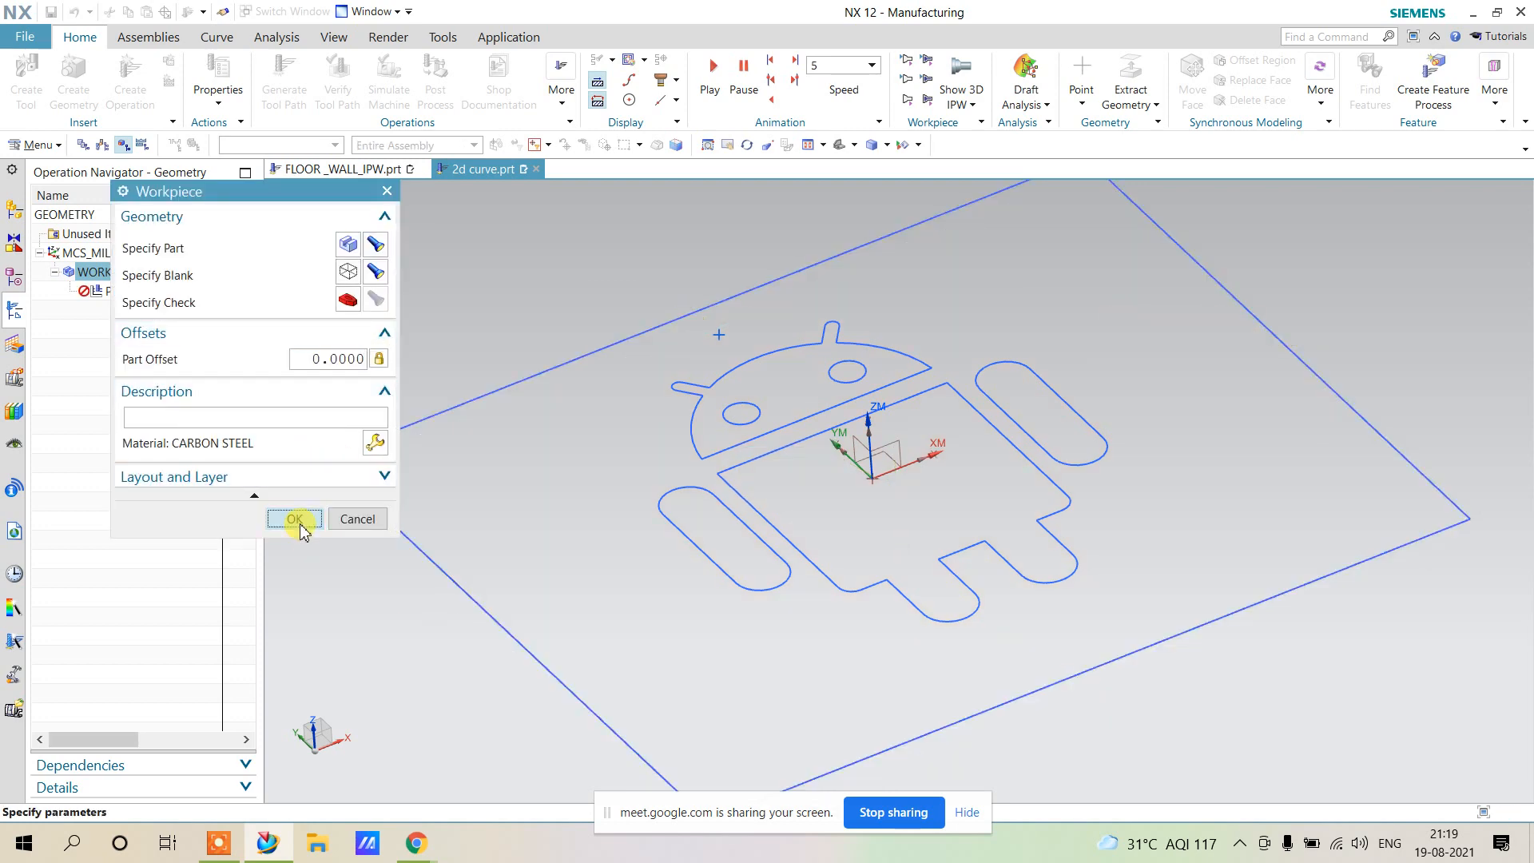
left_click(295, 519)
Reopen the PLANAR_MILL operation and regenerate its tool path with the updated blank.
double_click(156, 292)
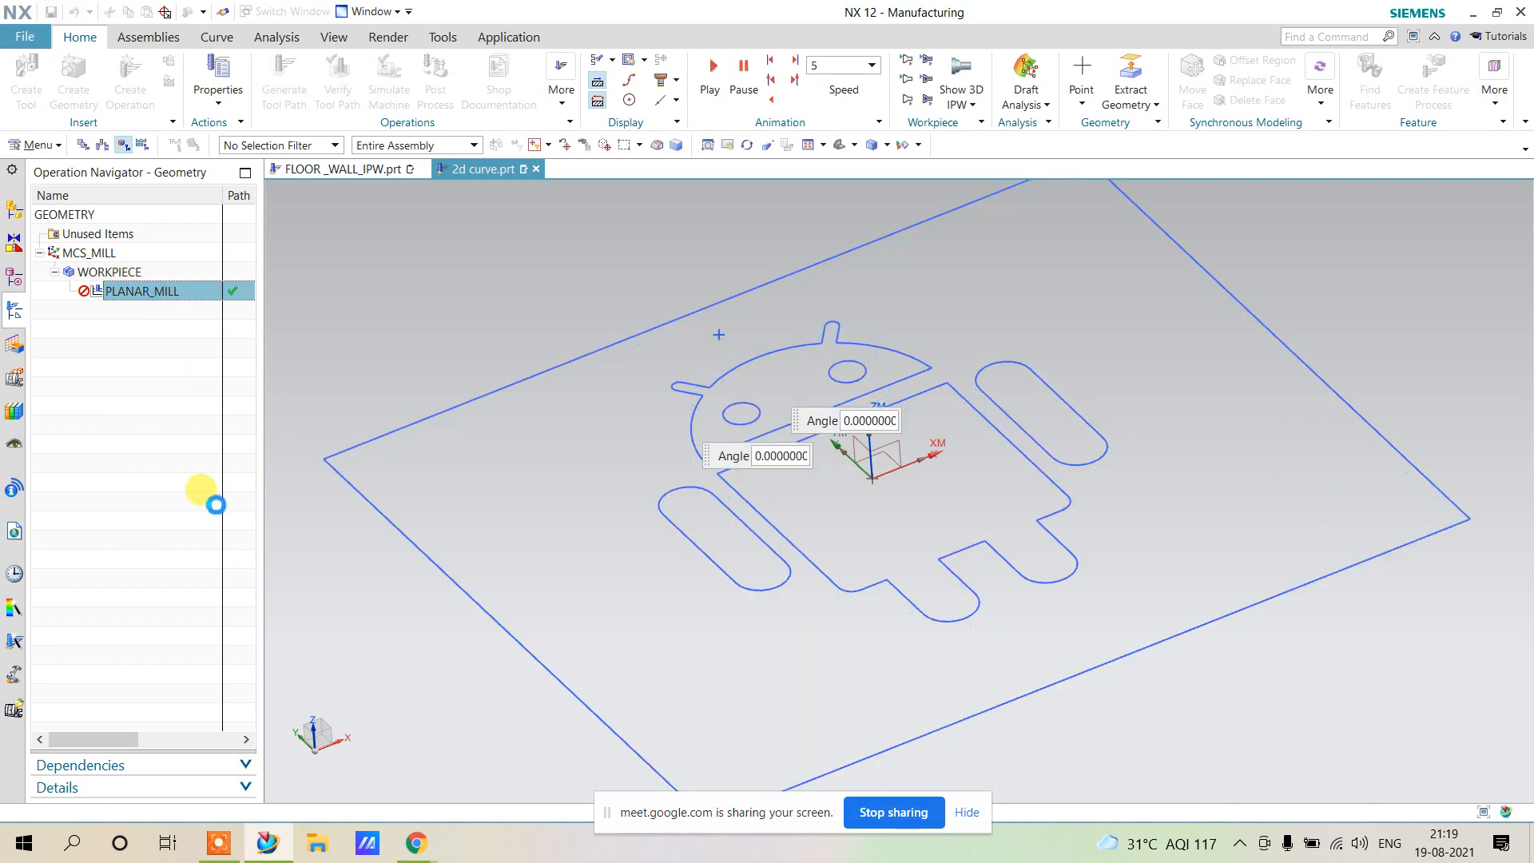
scroll(225, 692, "down", 3)
left_click(213, 729)
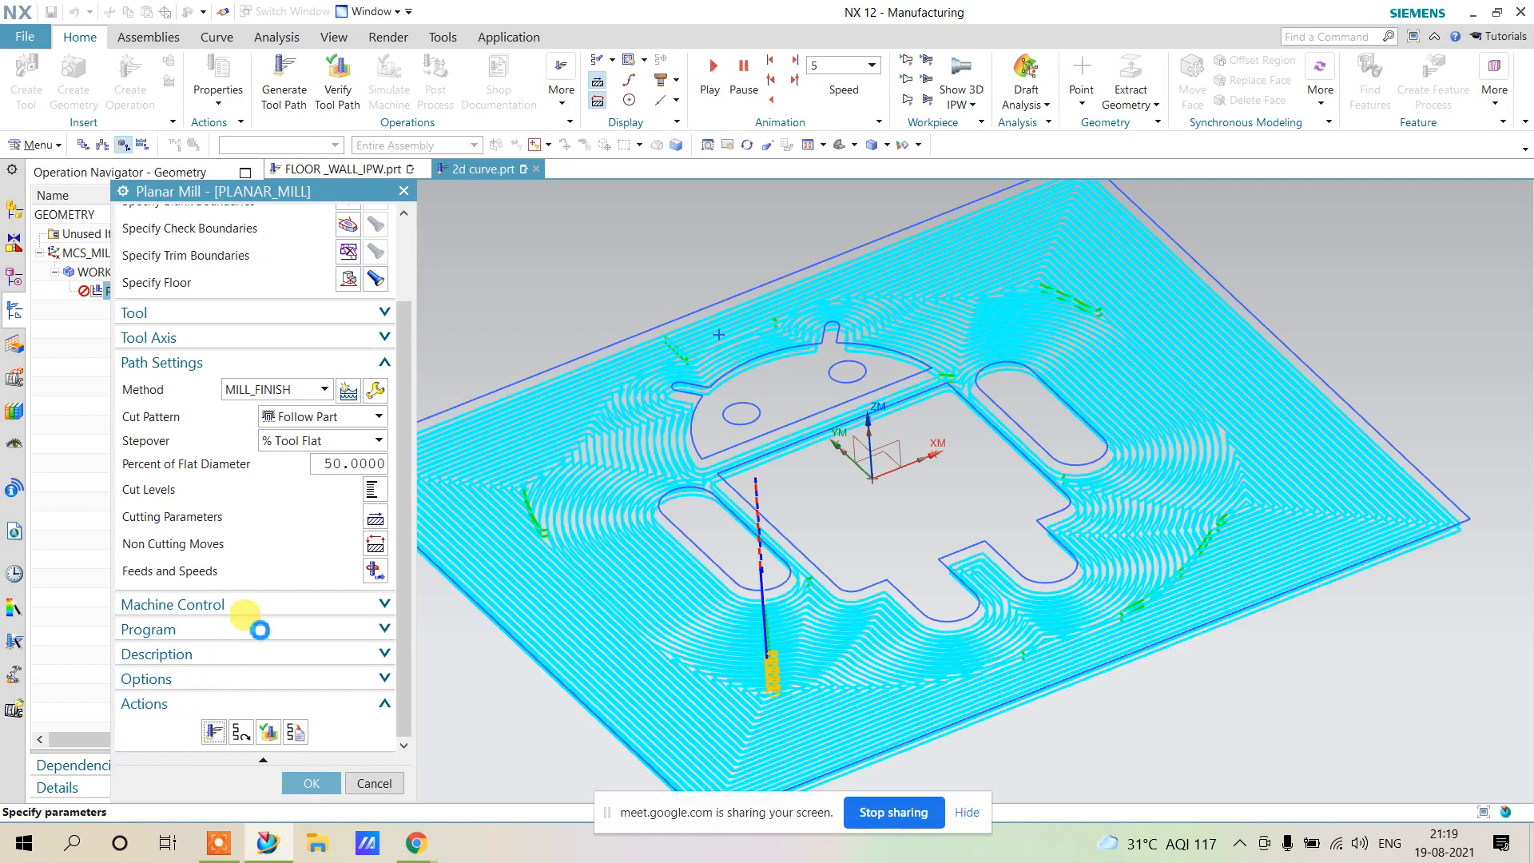
middle_click(251, 612)
Play the 3D Dynamic simulation of the regenerated tool path on the resized blank, and close the visualization.
scroll(274, 633, "down", 3)
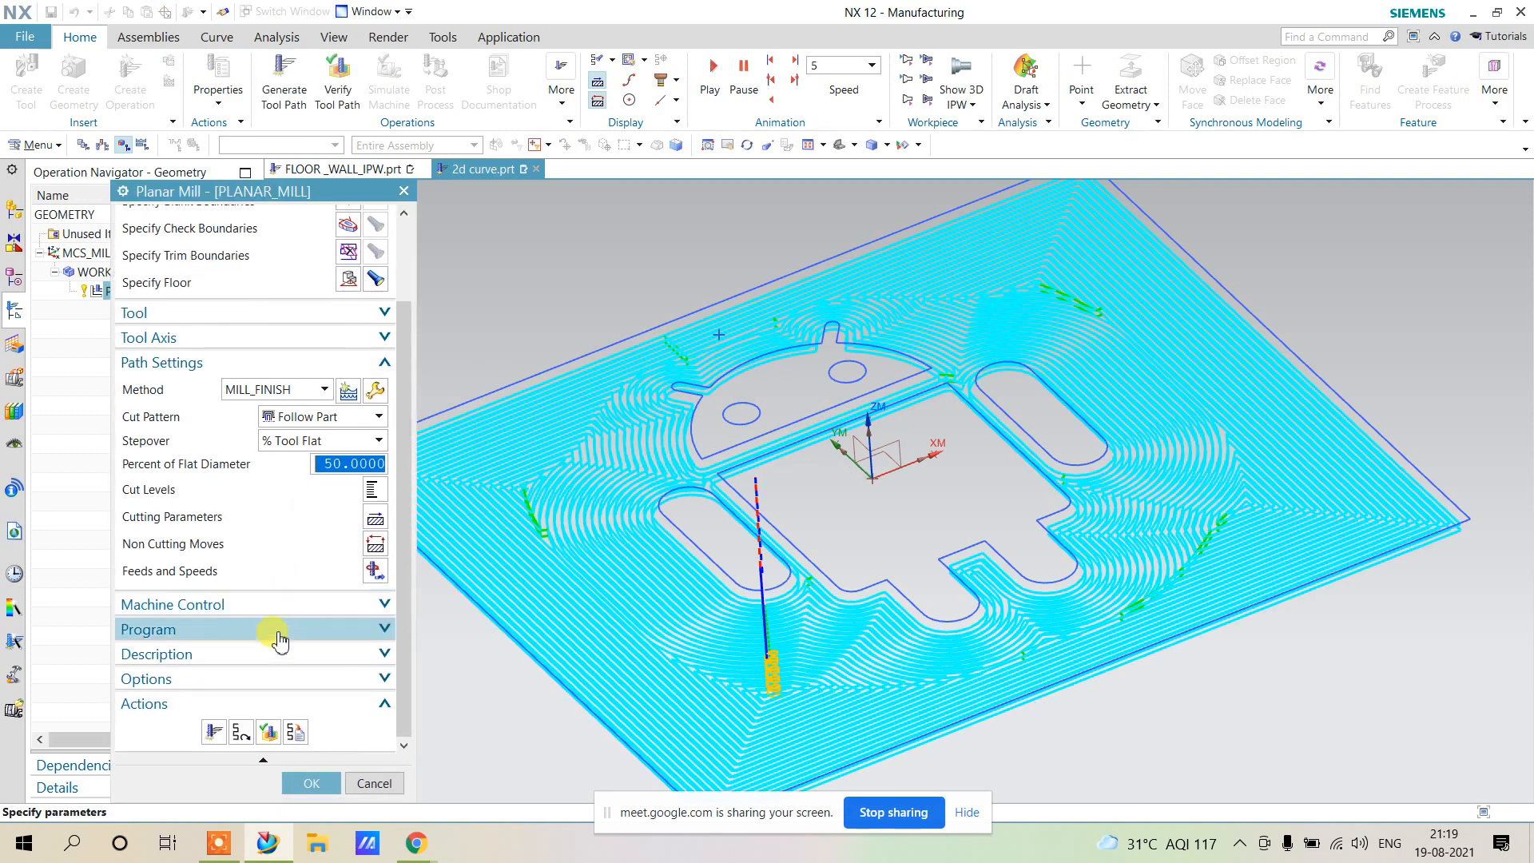
left_click(266, 729)
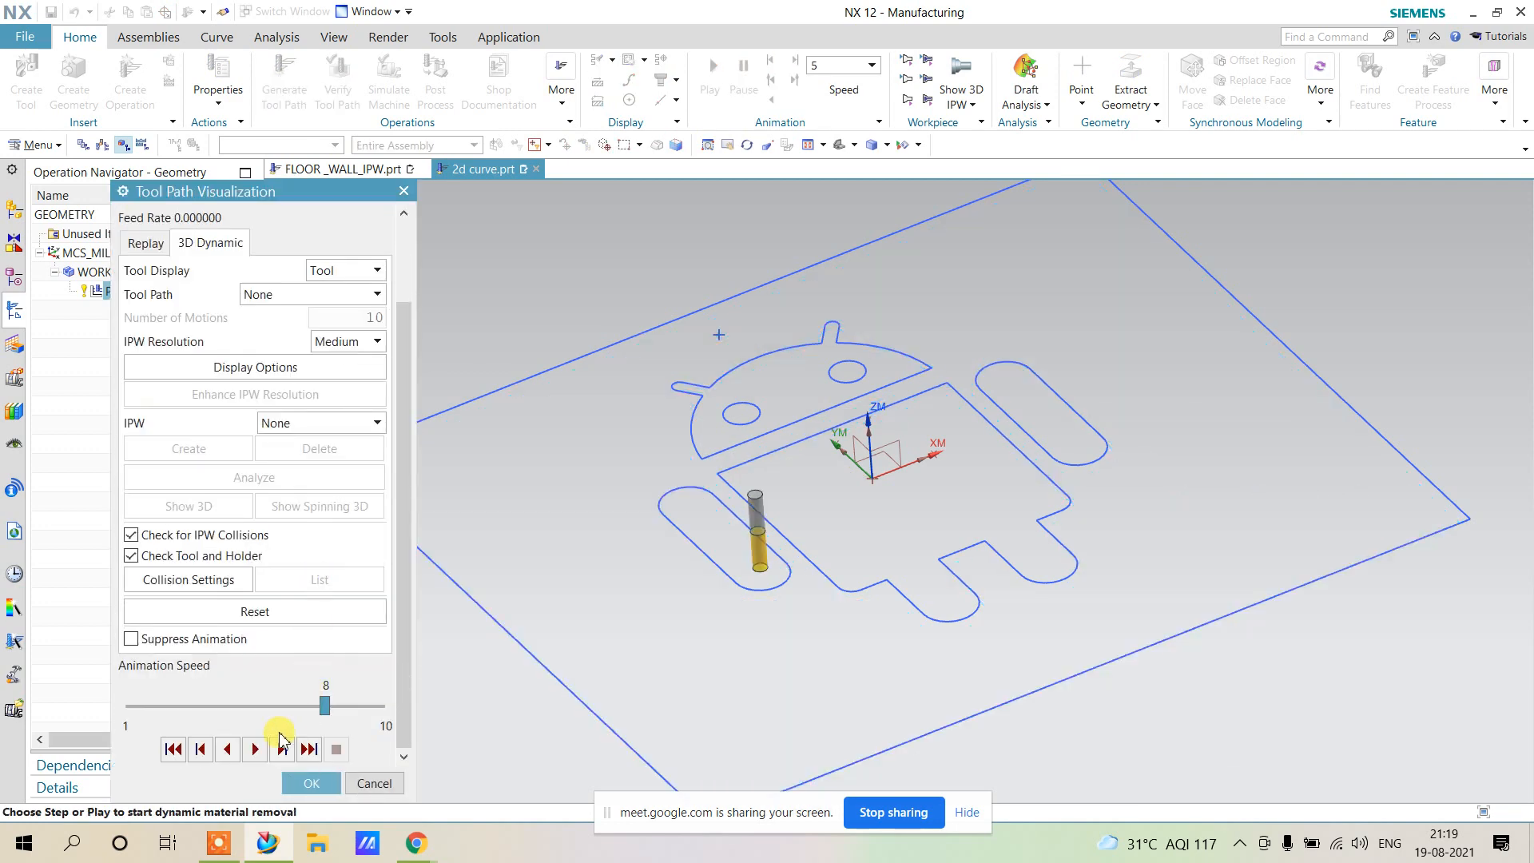
left_click(256, 749)
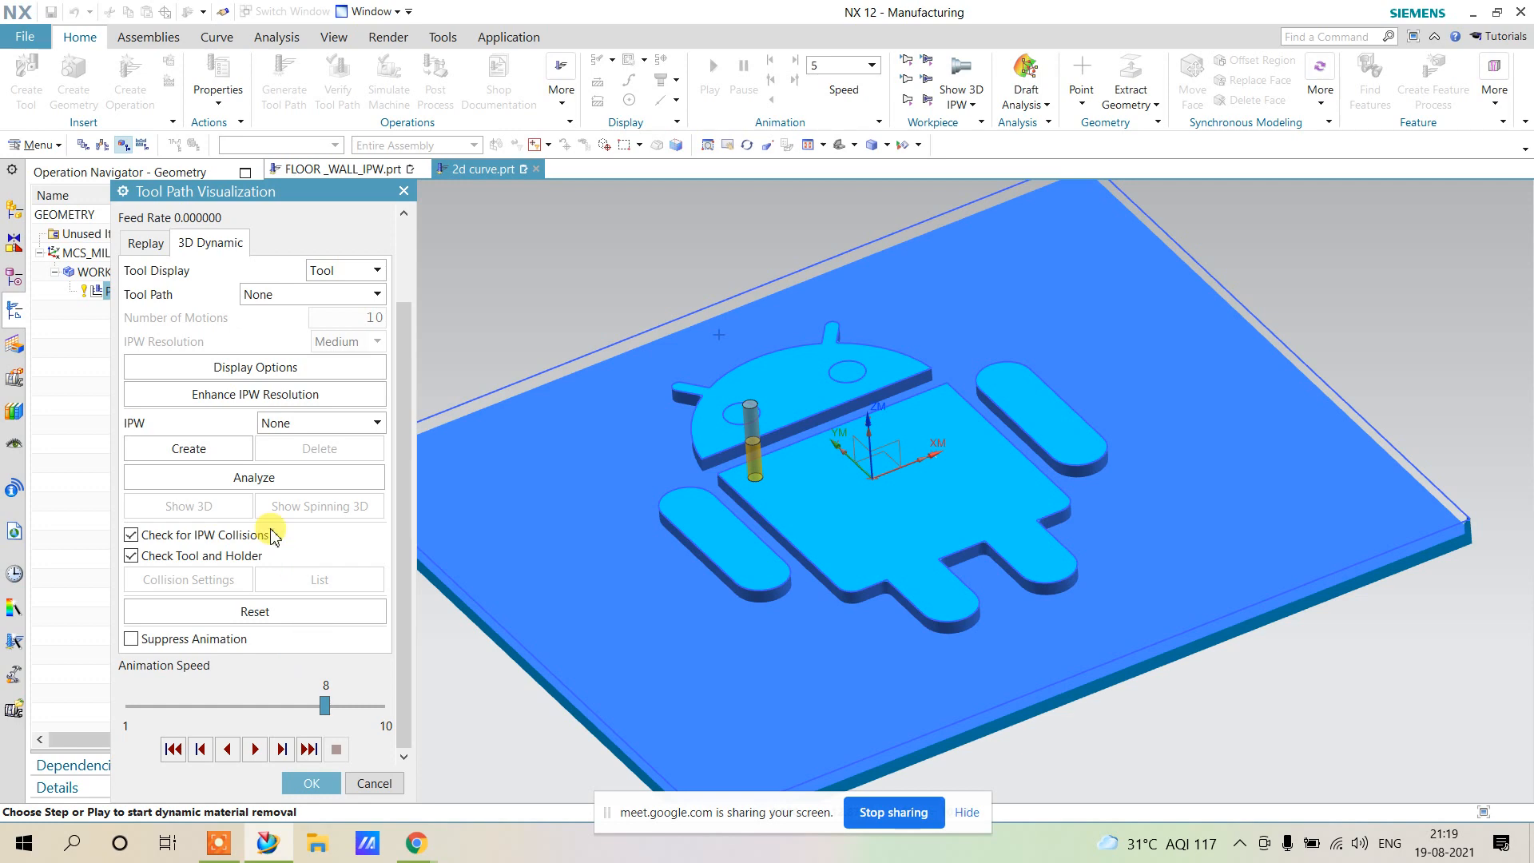
left_click(289, 779)
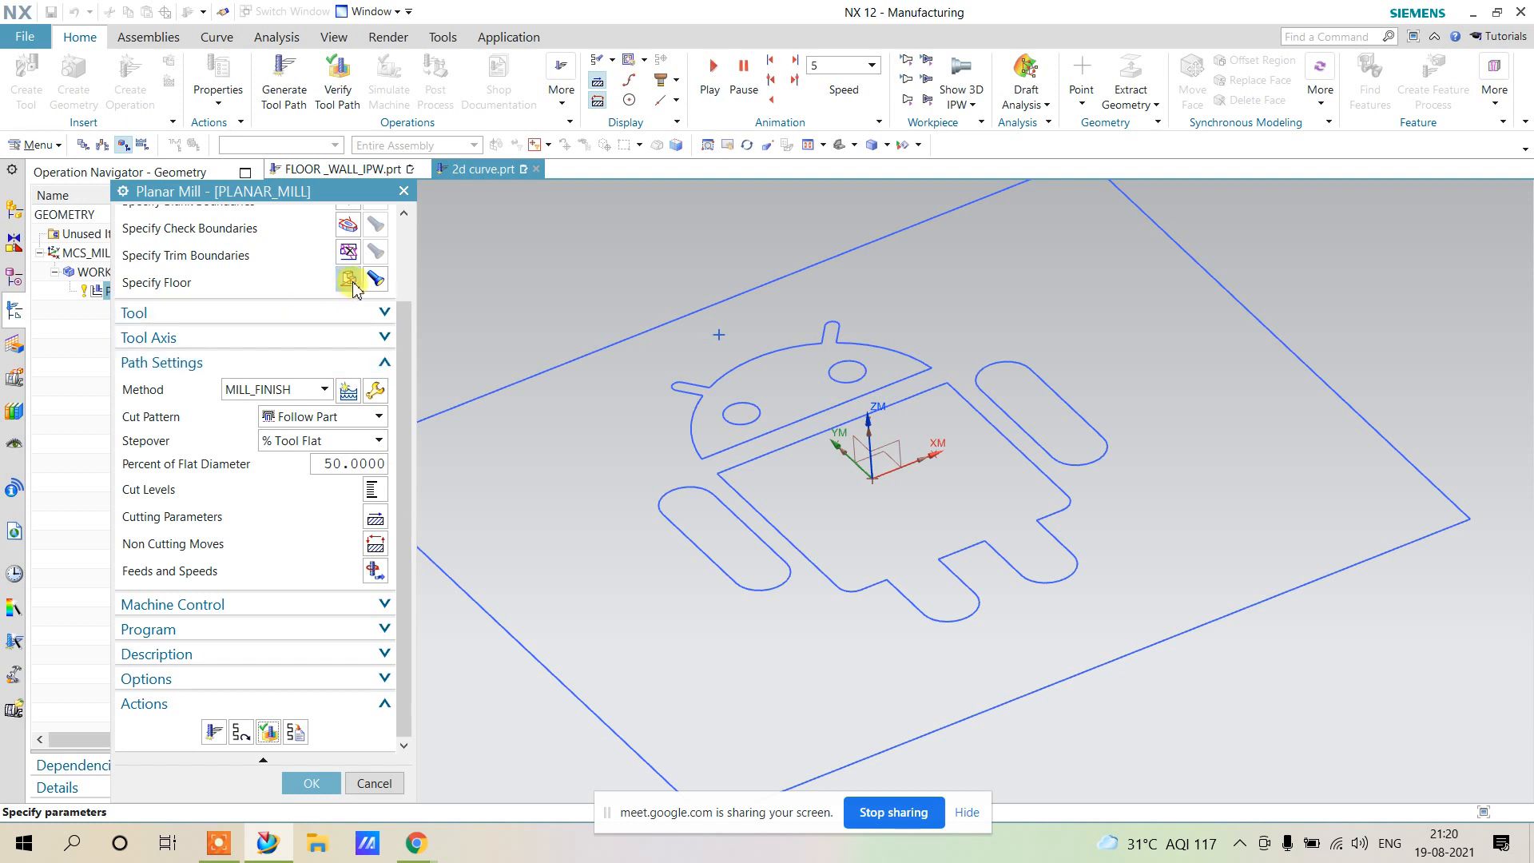
Display the specified floor plane, and replay the 3D Dynamic simulation with the animation speed set to 10.
left_click(374, 281)
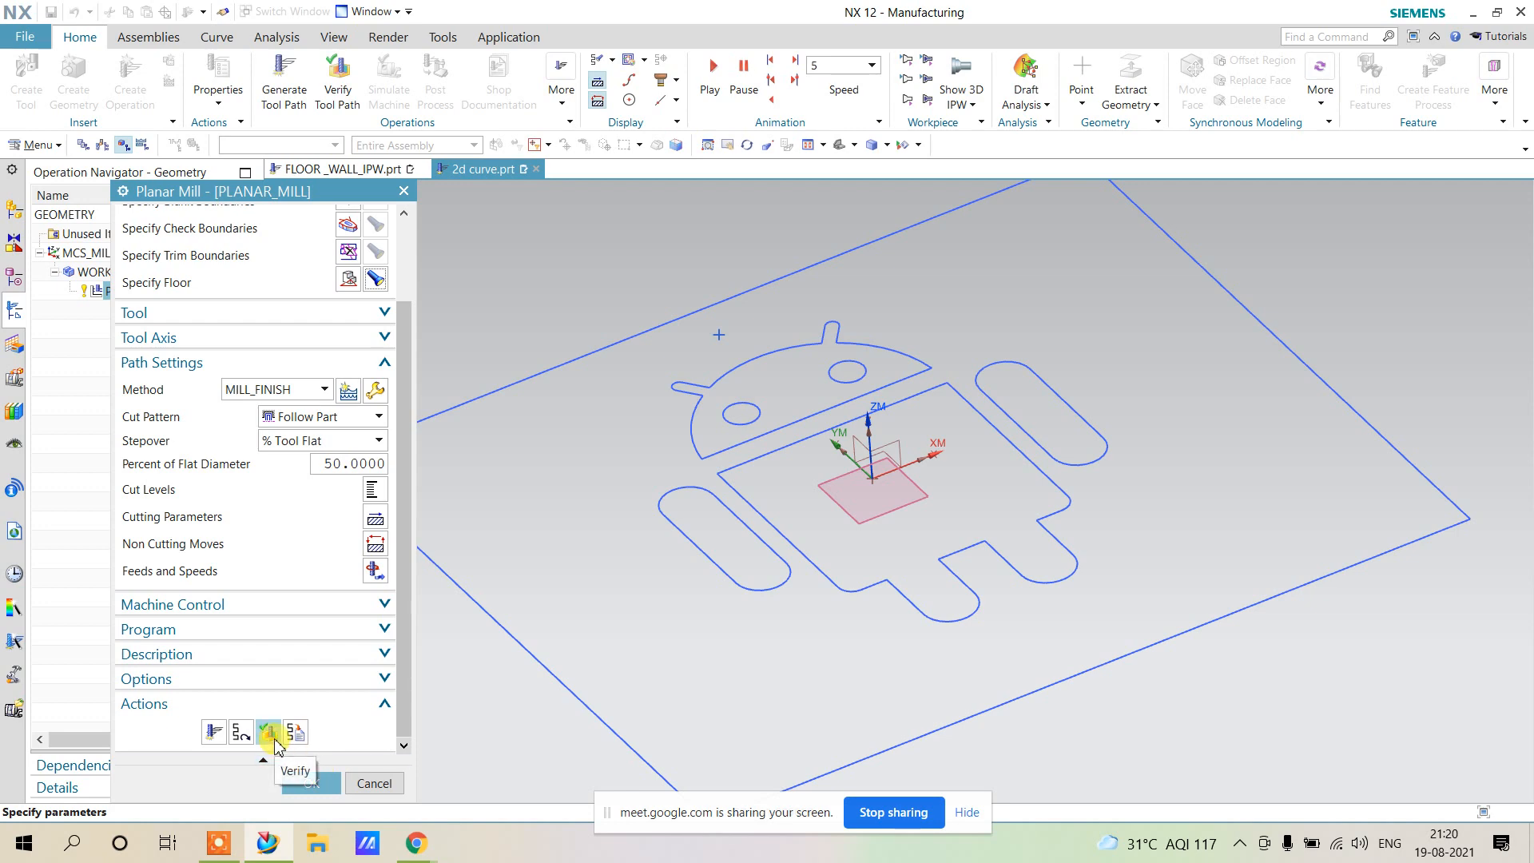
left_click(275, 740)
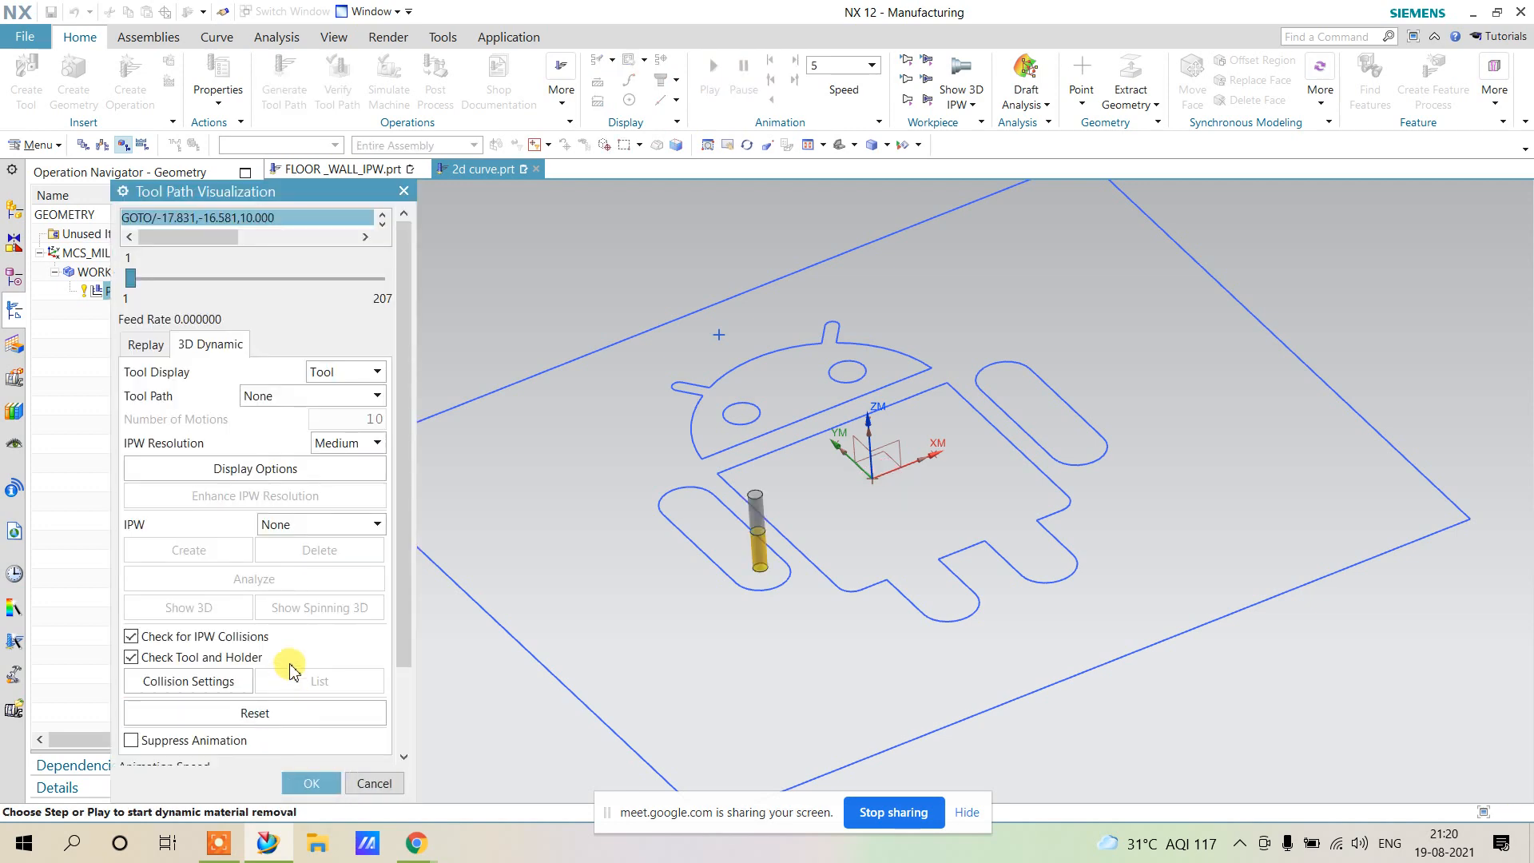
scroll(290, 667, "down", 3)
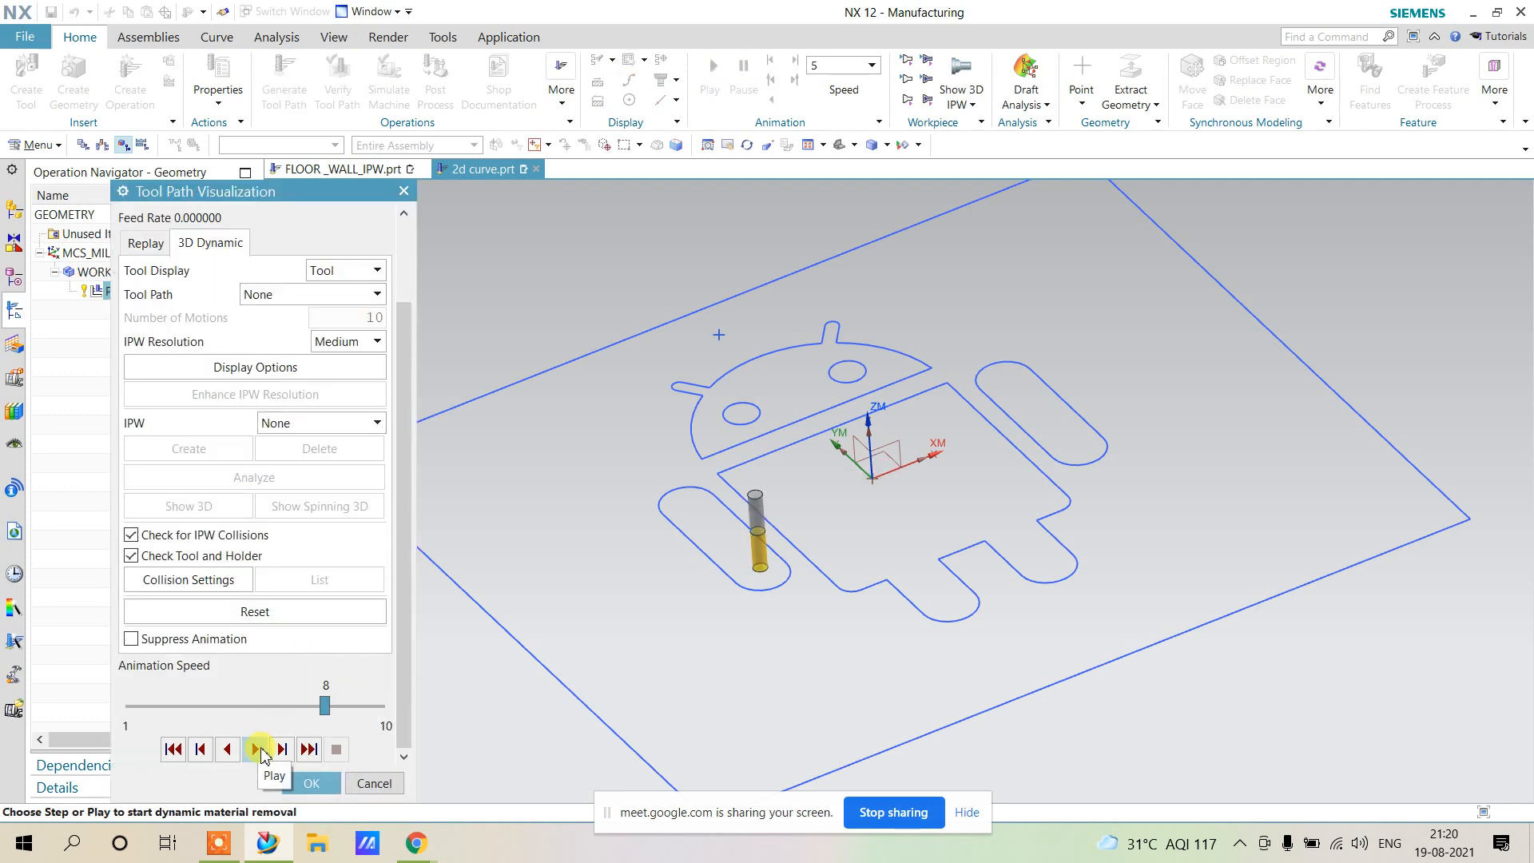
left_click(262, 751)
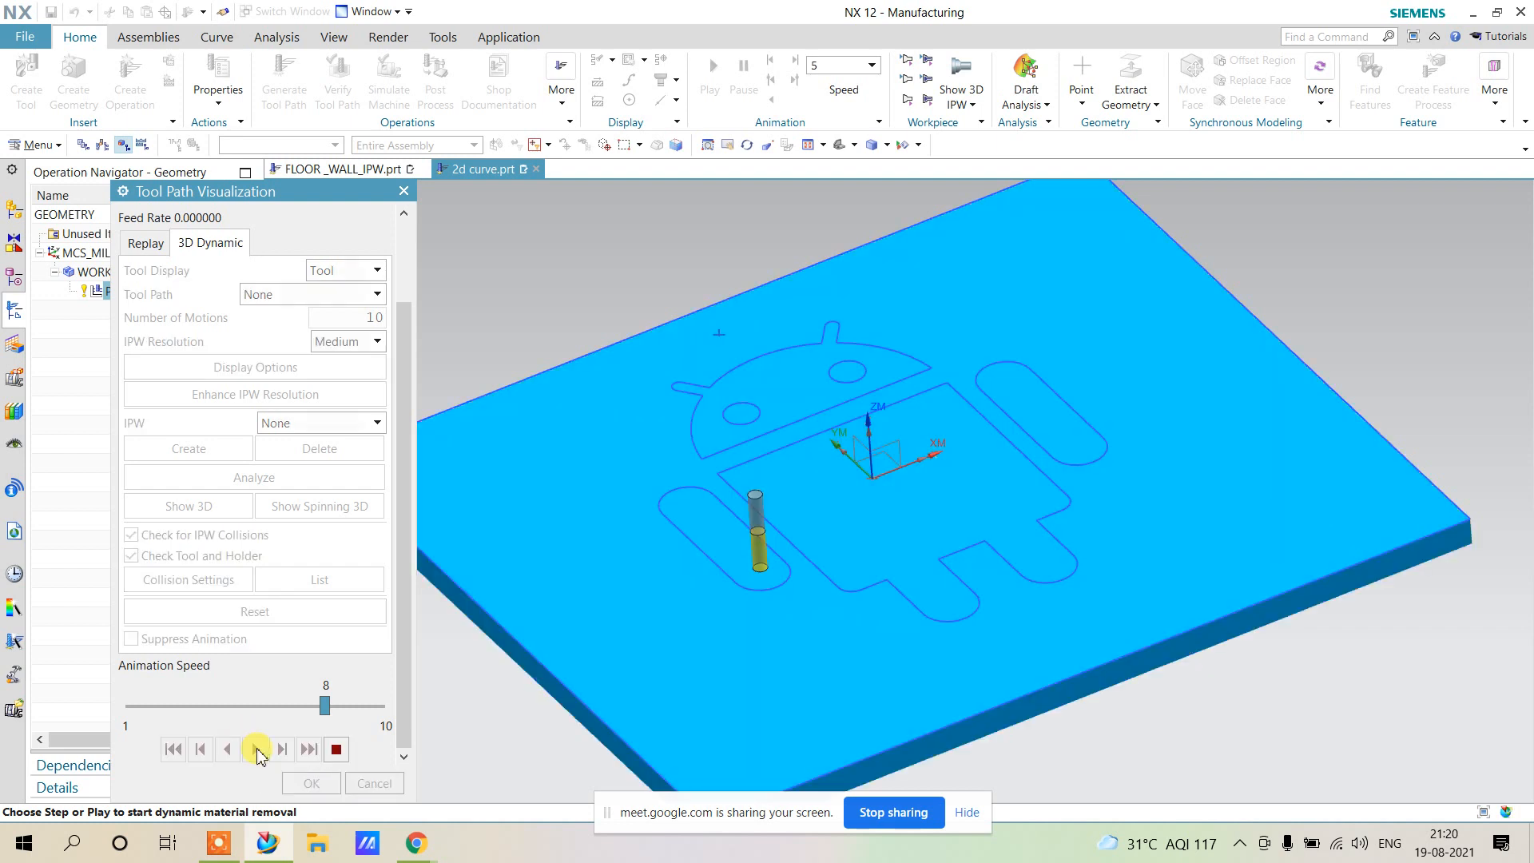
left_click(362, 708)
left_click(364, 708)
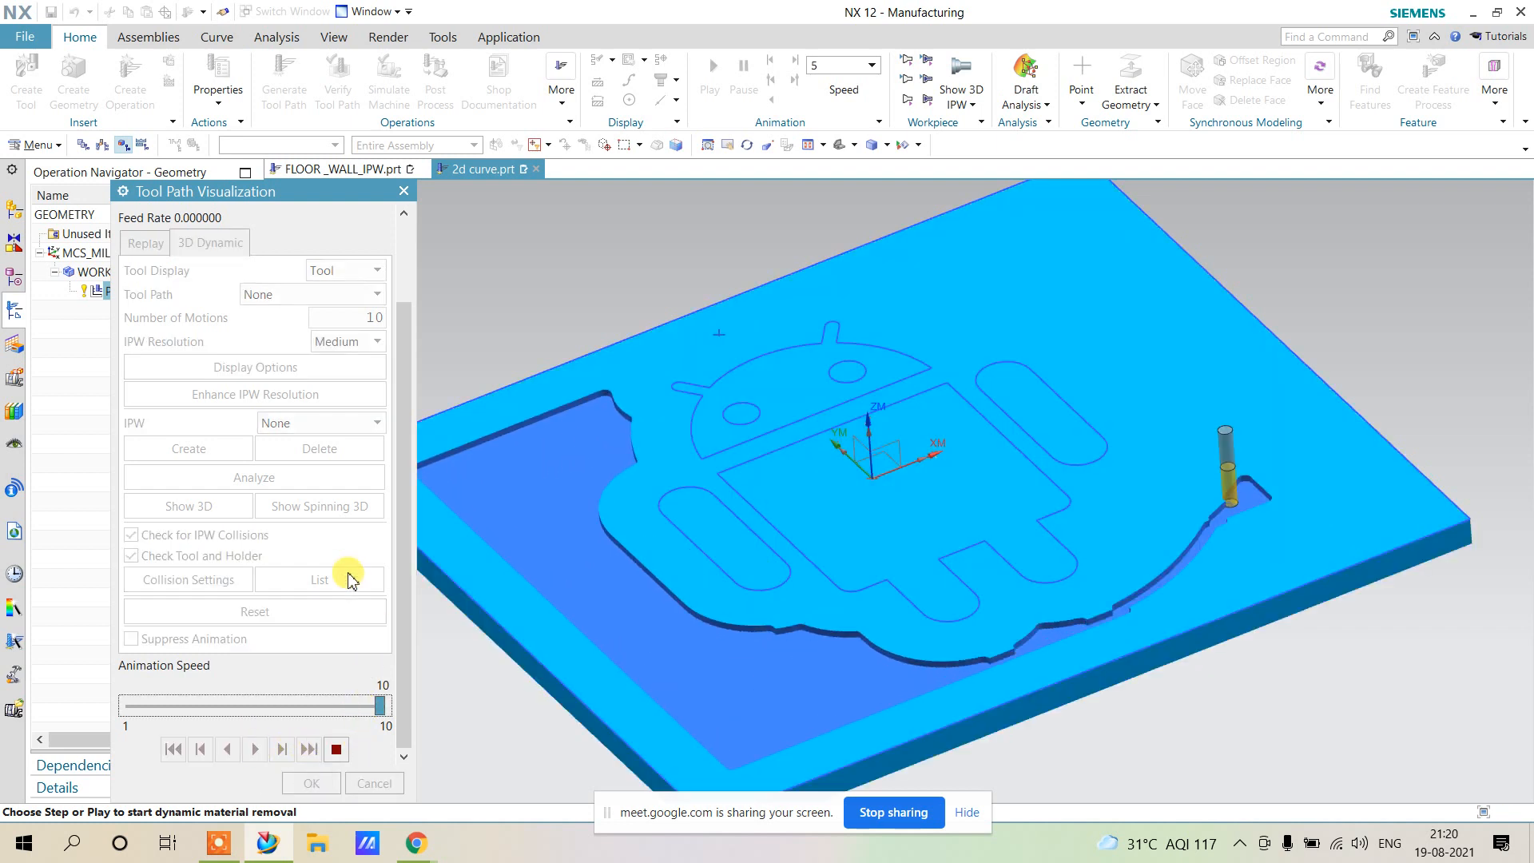